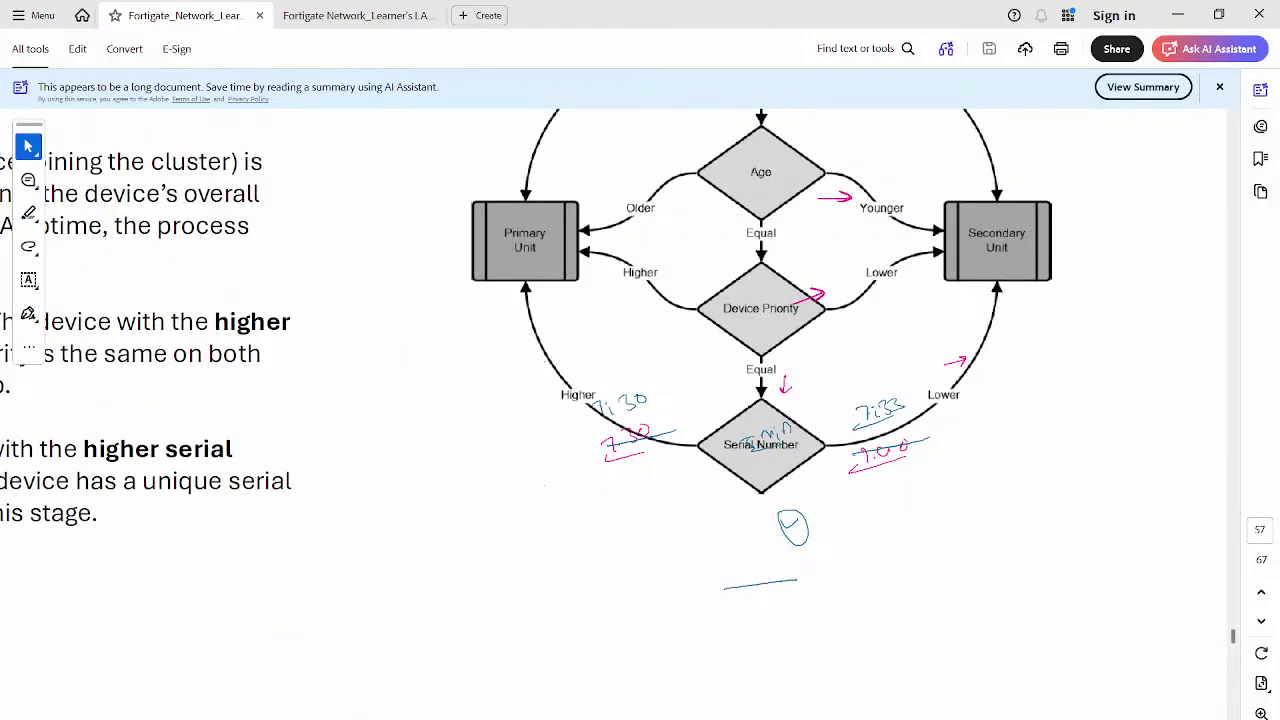
Clear all Epic Pen marks off the HA election flowchart, including a stray mark
key(Escape)
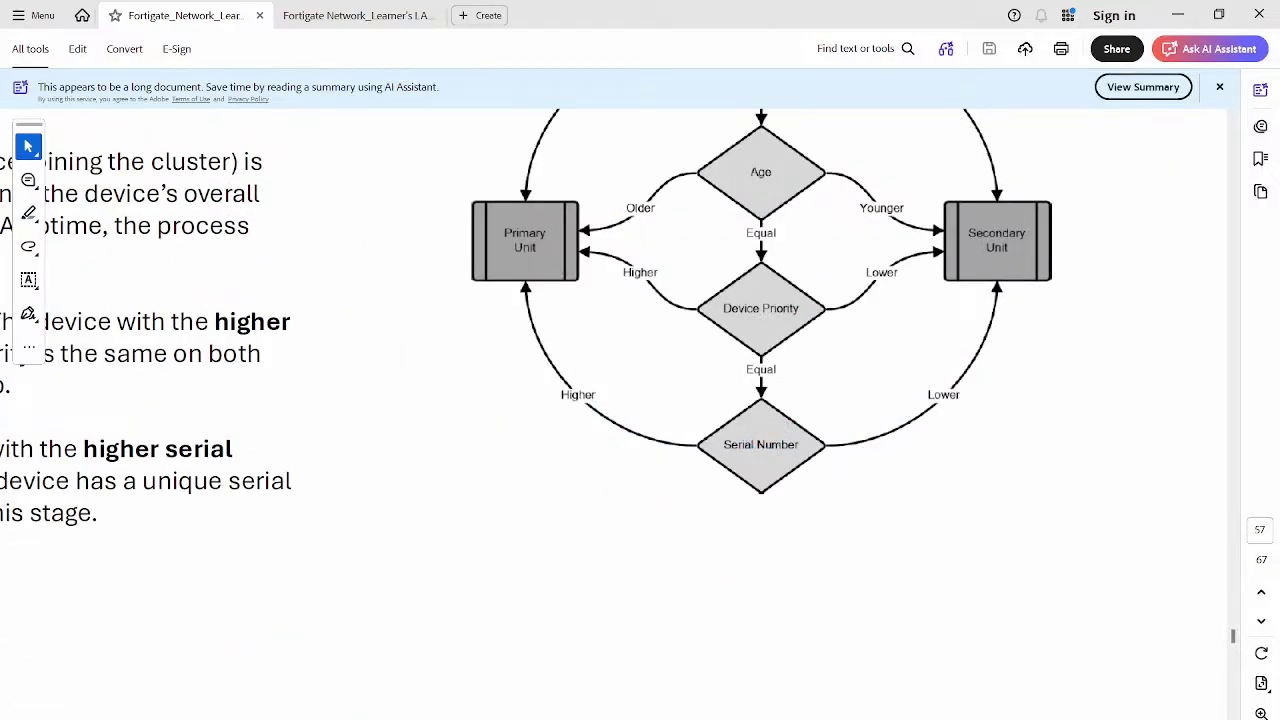
drag(589, 366, 608, 360)
key(Escape)
Sketch A/A, A/P and M/S notes under the flowchart, erase them, and scroll to page 58
mouse_move(443, 568)
mouse_down()
mouse_move(452, 540)
mouse_move(490, 532)
mouse_move(514, 549)
mouse_up()
mouse_move(703, 551)
mouse_down()
mouse_move(716, 530)
mouse_move(734, 542)
mouse_move(744, 528)
mouse_up()
drag(679, 575, 752, 555)
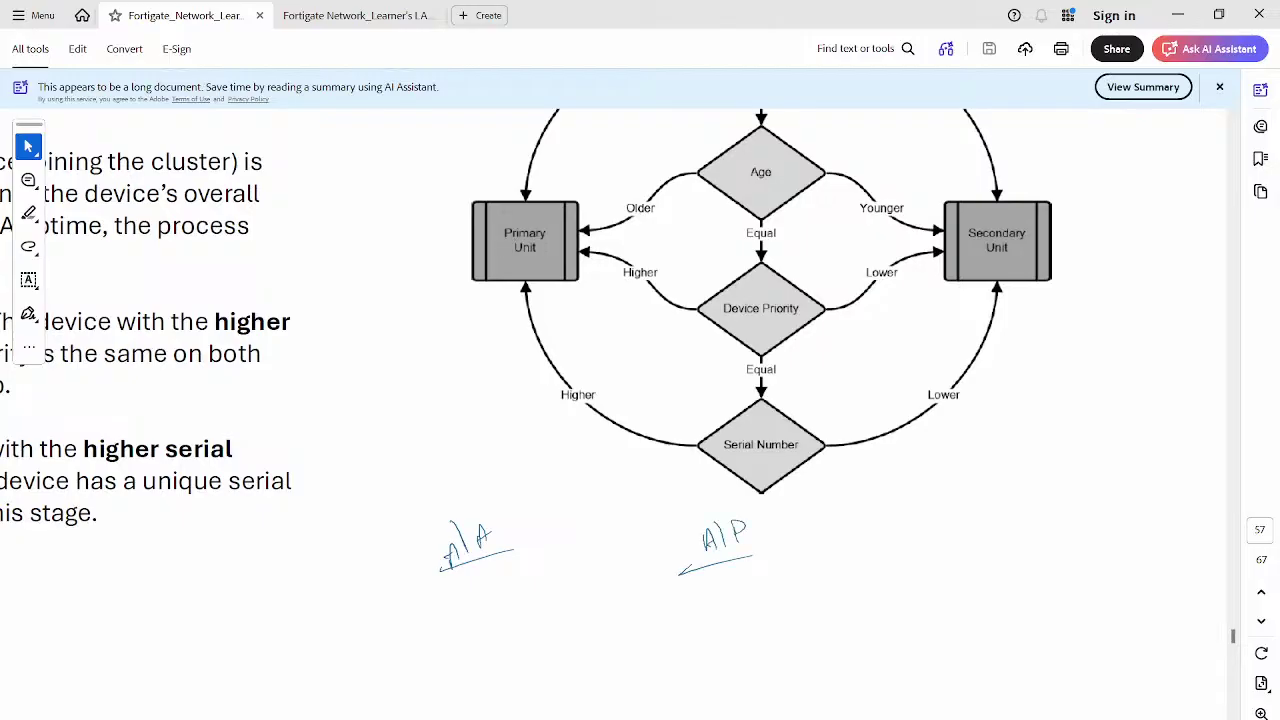
drag(492, 590, 538, 579)
drag(465, 610, 582, 586)
key(Escape)
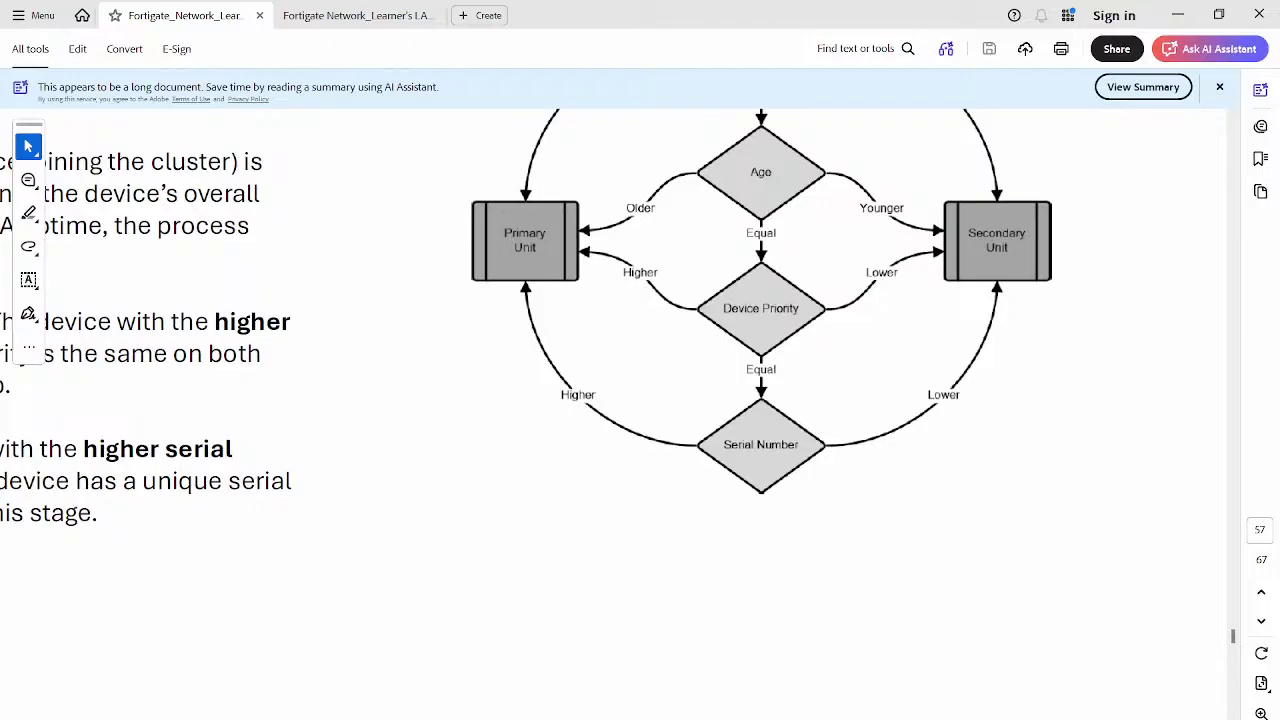
scroll(620, 414, down, 2)
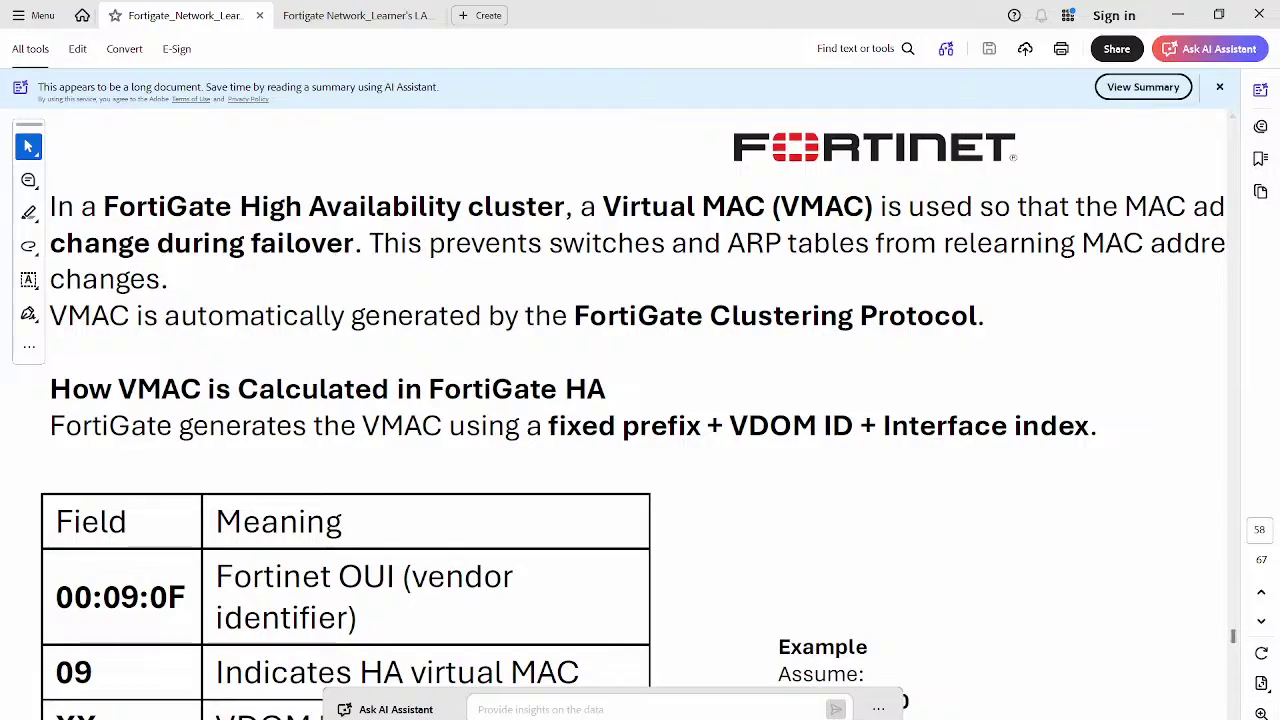
Zoom out and scroll page 58 to show the Group ID Range table, then switch windows
key(ctrl+minus)
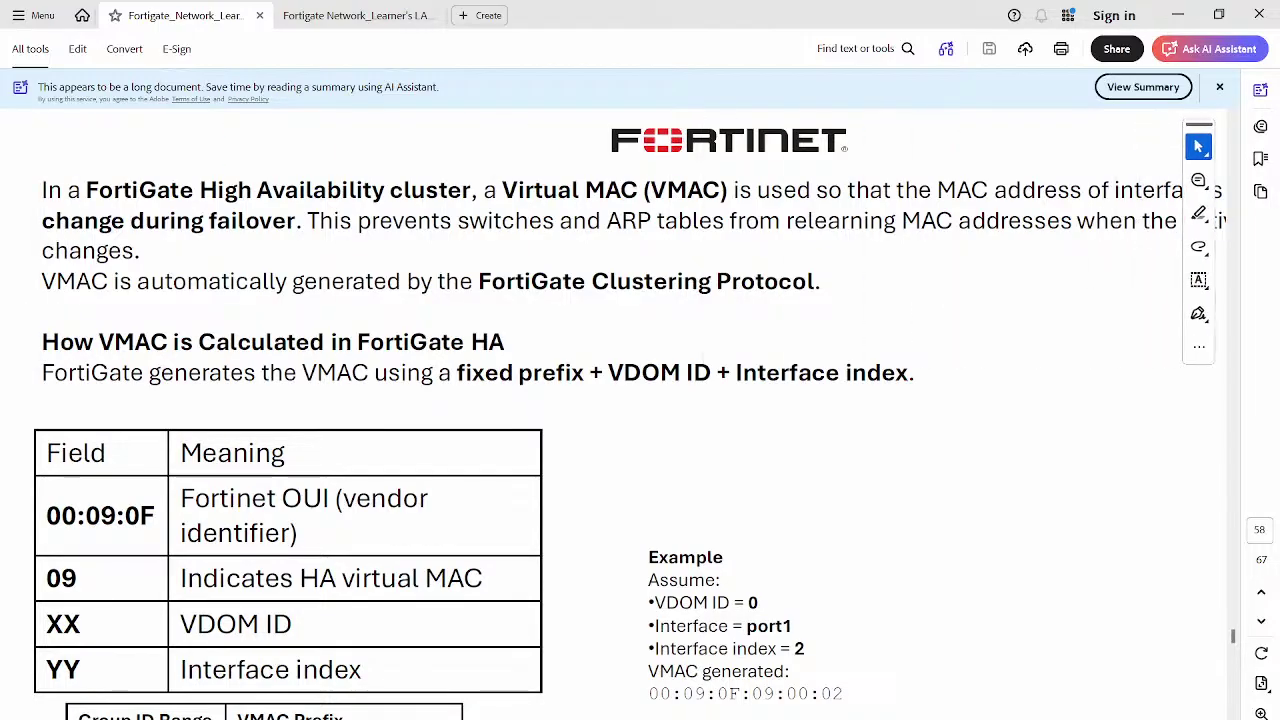
scroll(630, 414, down, 1)
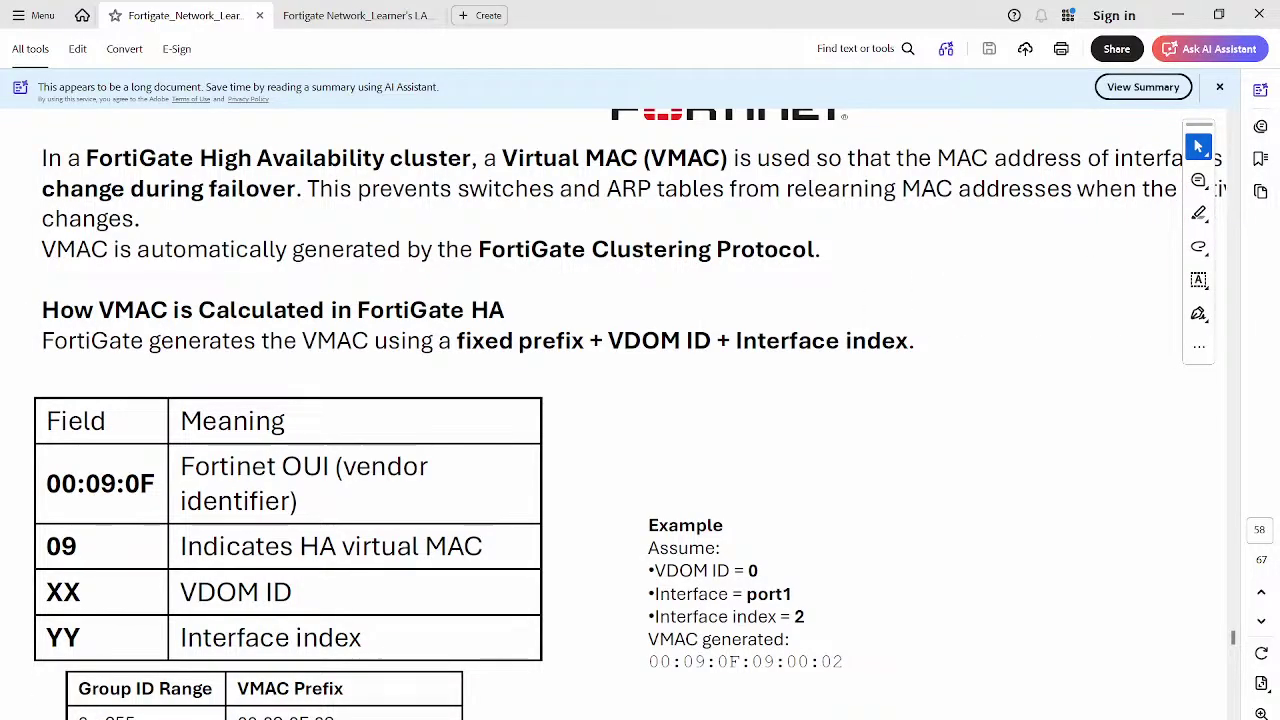
scroll(630, 414, down, 2)
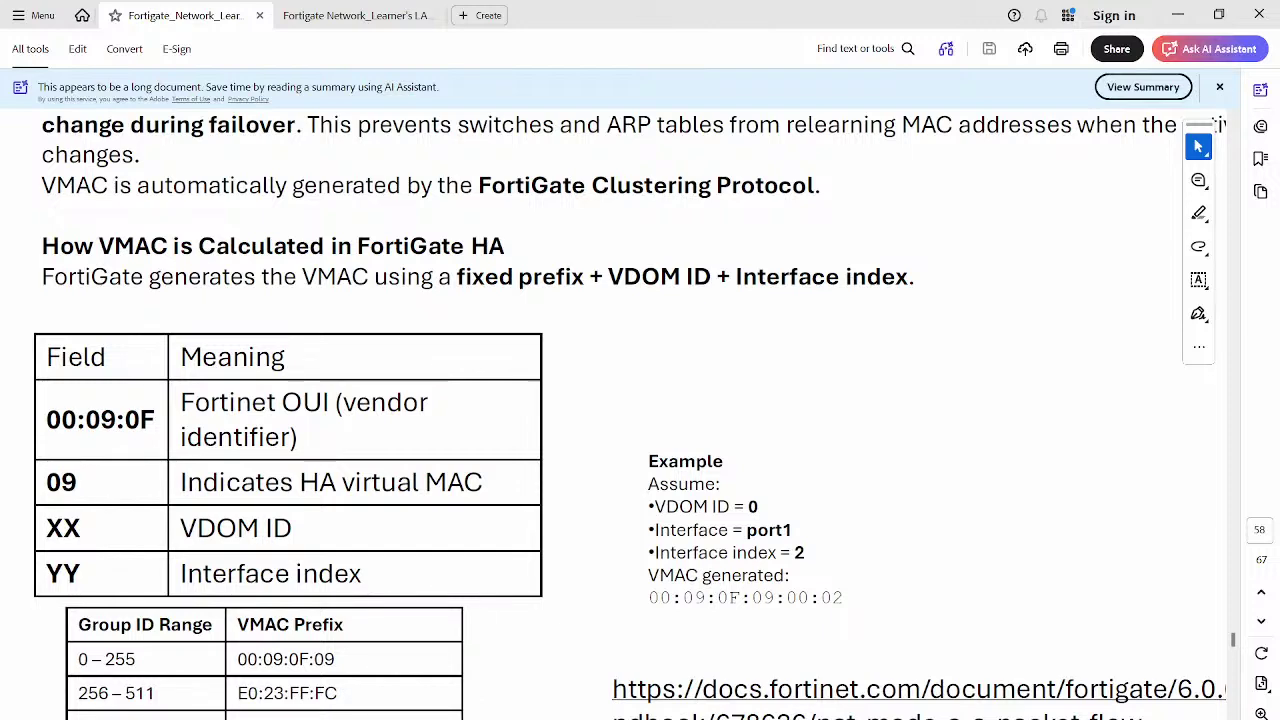
scroll(630, 414, down, 3)
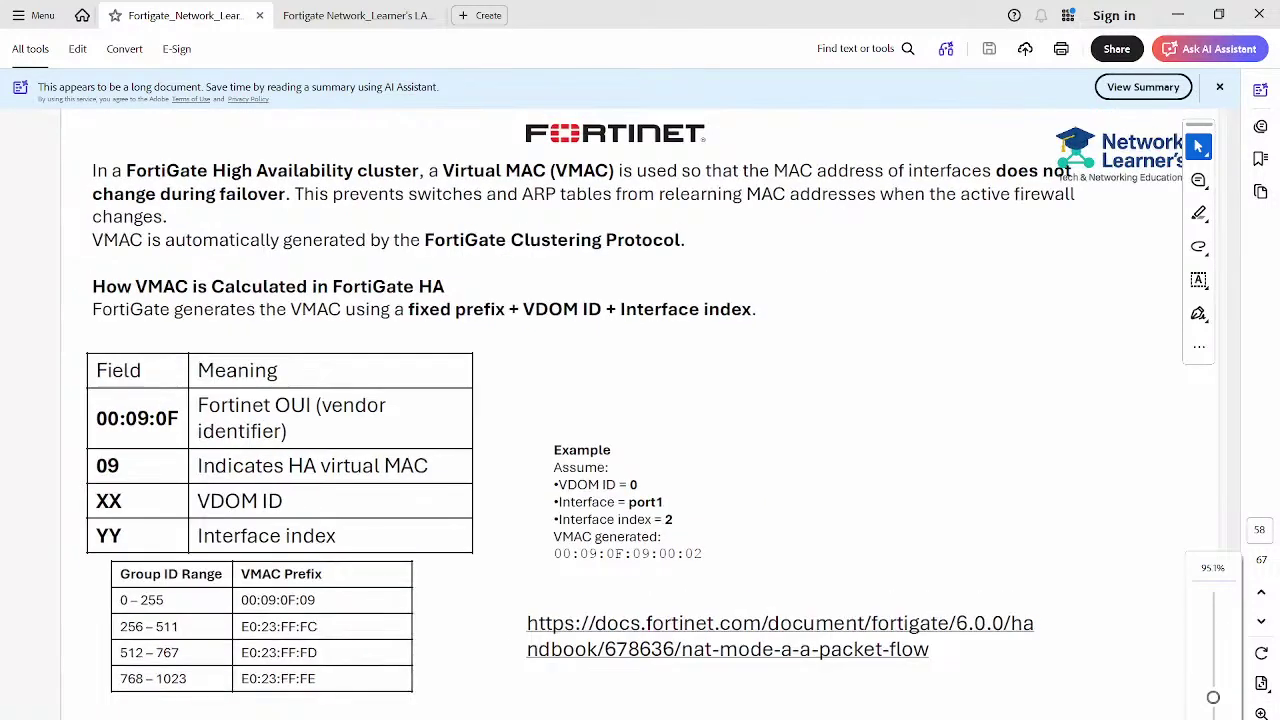
scroll(630, 414, down, 2)
scroll(630, 414, up, 2)
scroll(630, 414, up, 2)
scroll(630, 414, down, 2)
key(alt+Tab)
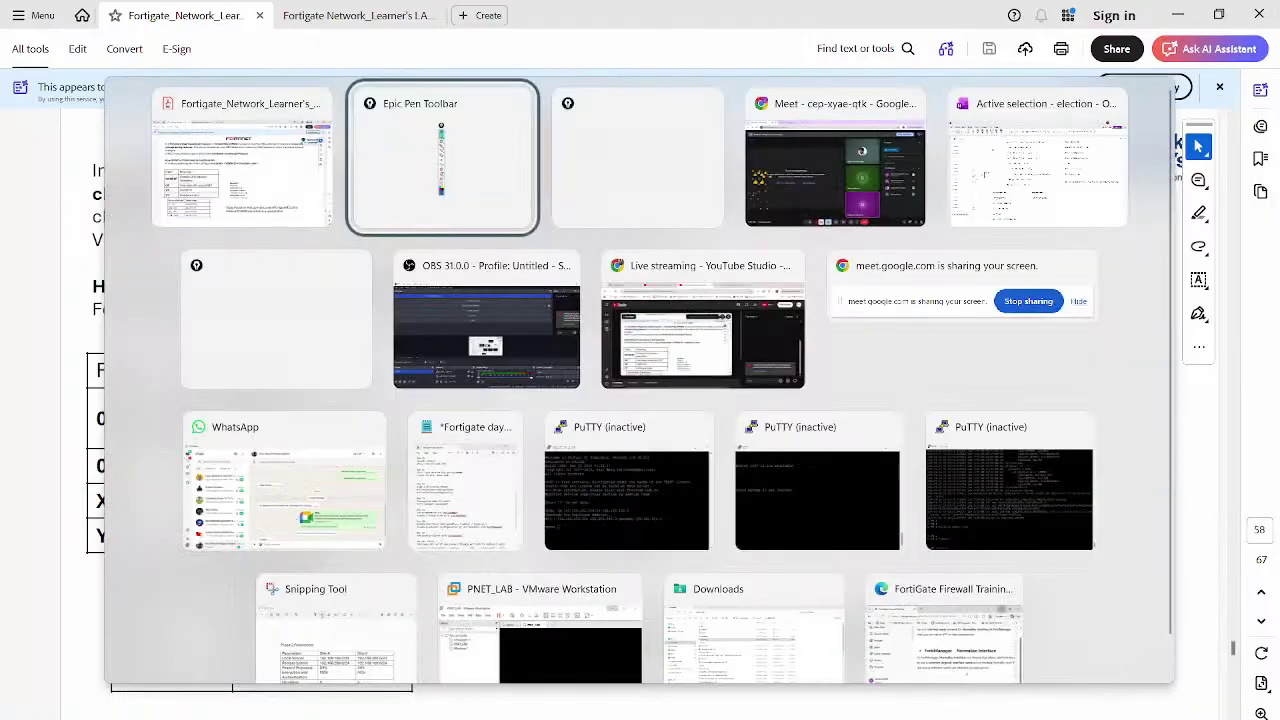
key(alt+Tab)
key(alt+Tab)
key(alt+Tab)
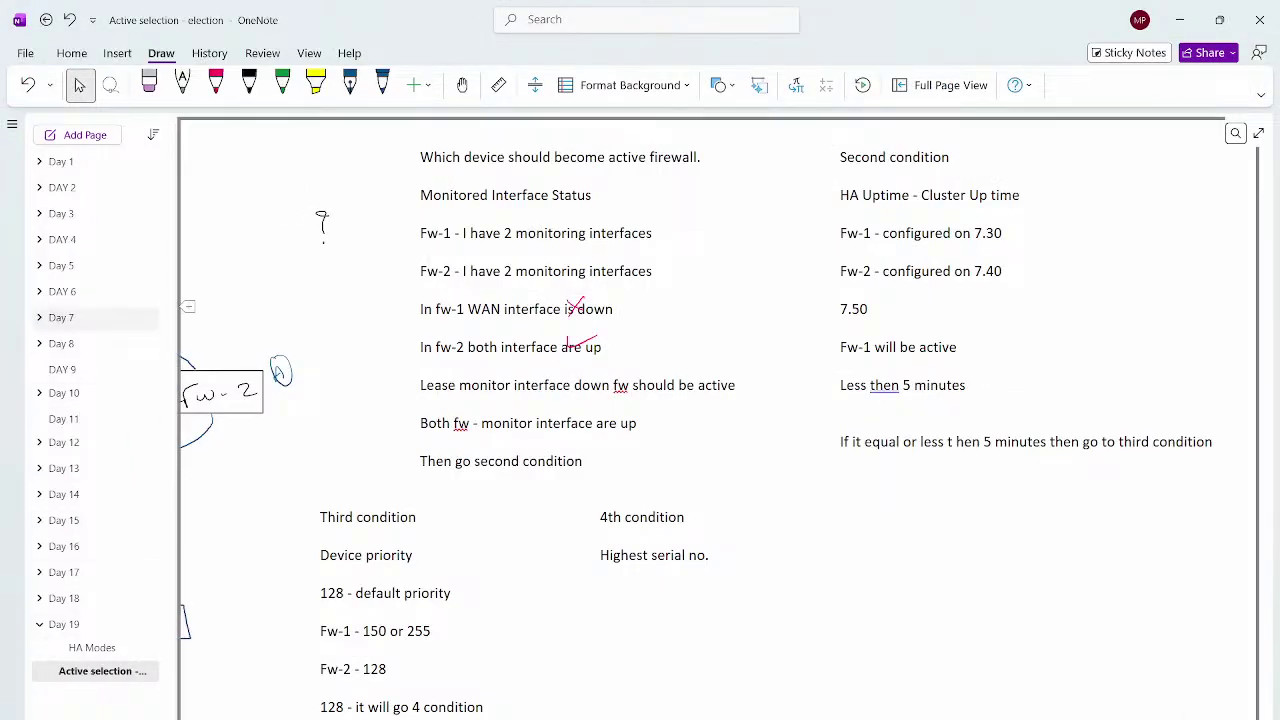
Add a Day 19 page titled 'Traffic FLOW' and lasso the firewall sketch on the election page
click(80, 134)
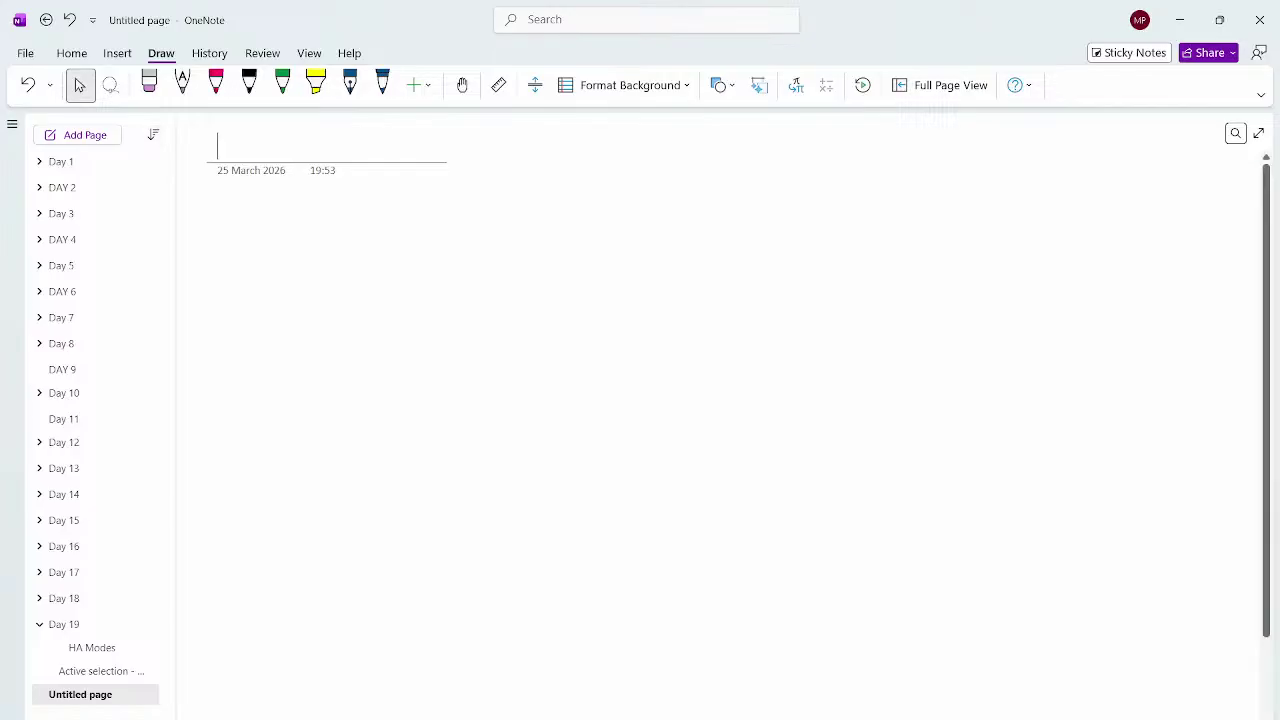
text(Tr)
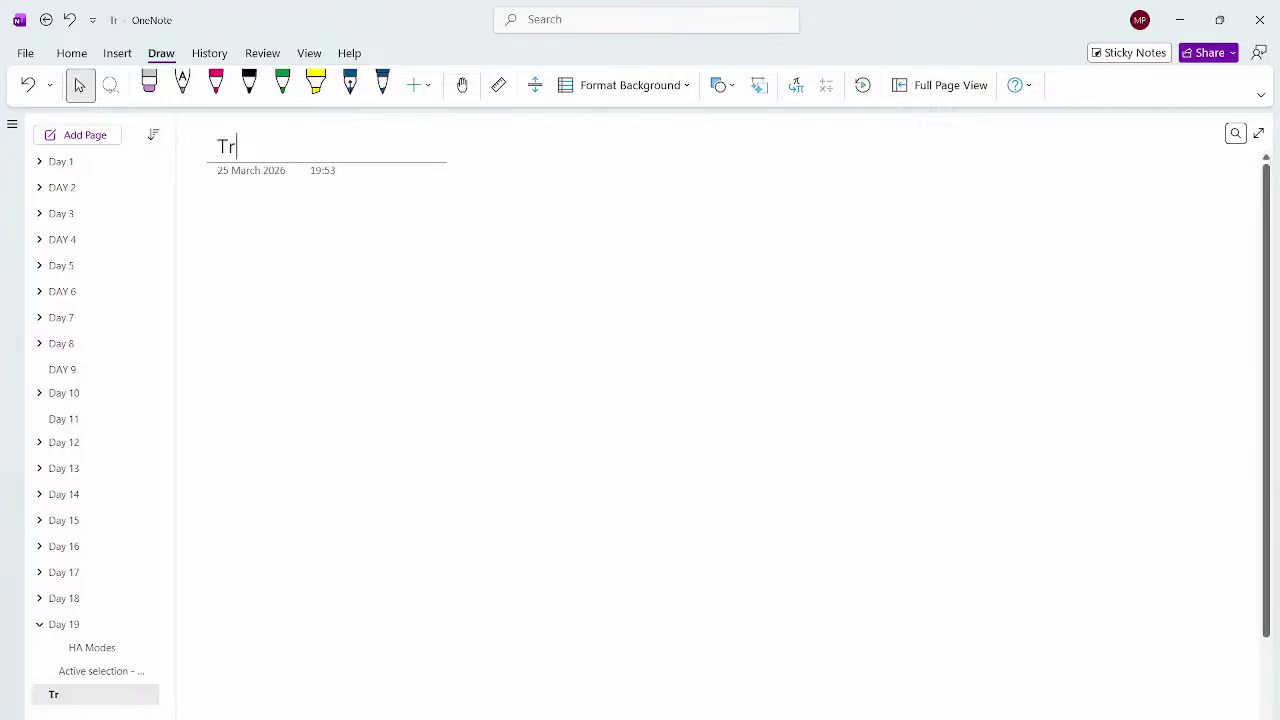
text(affic FLOW)
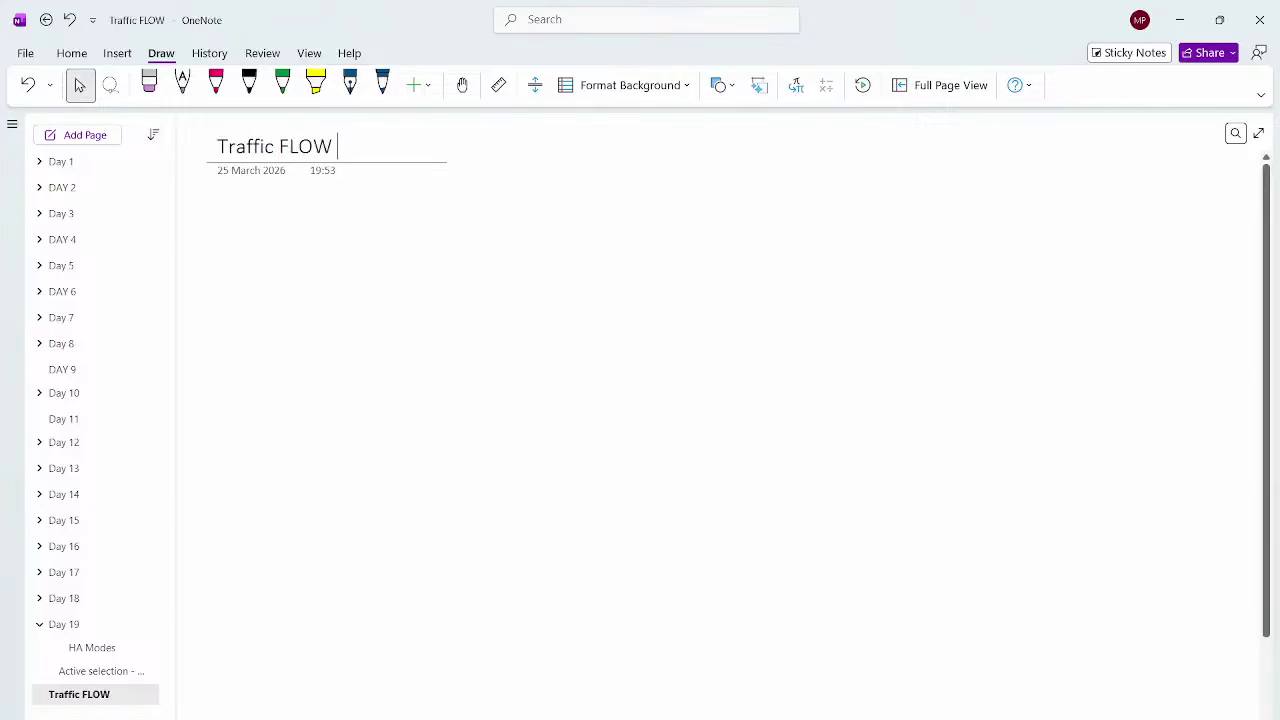
click(100, 671)
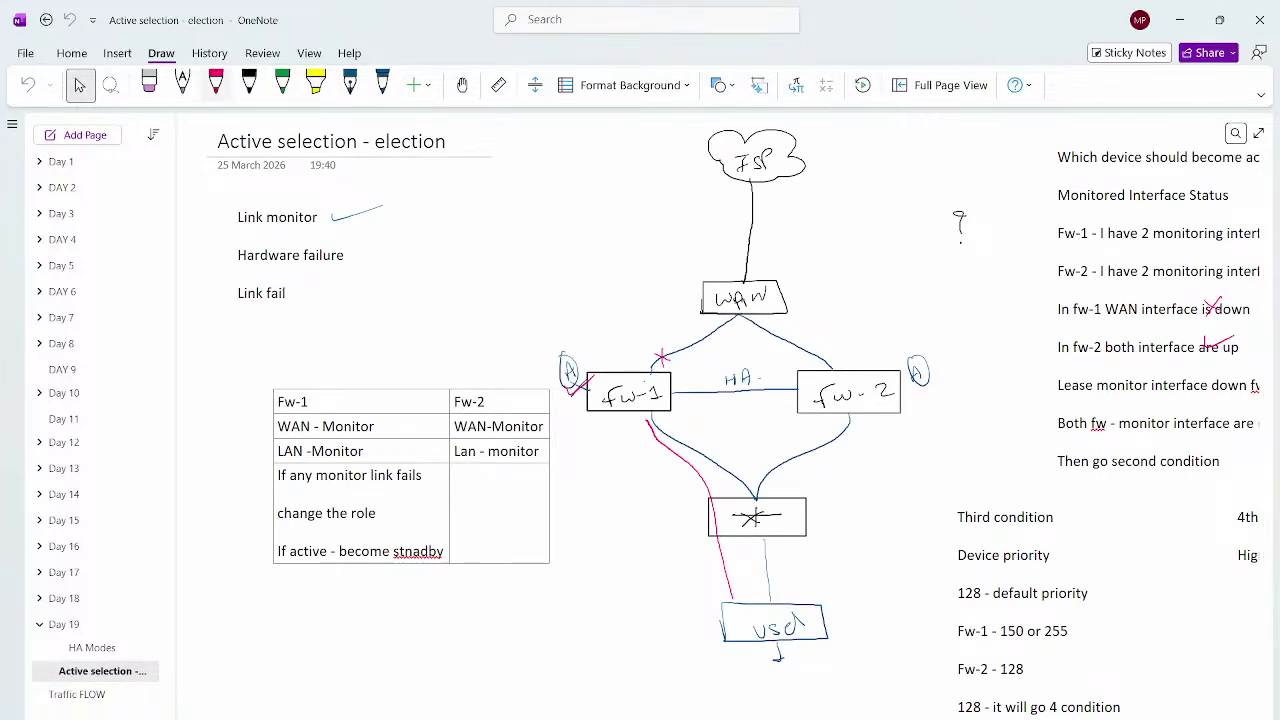
click(110, 85)
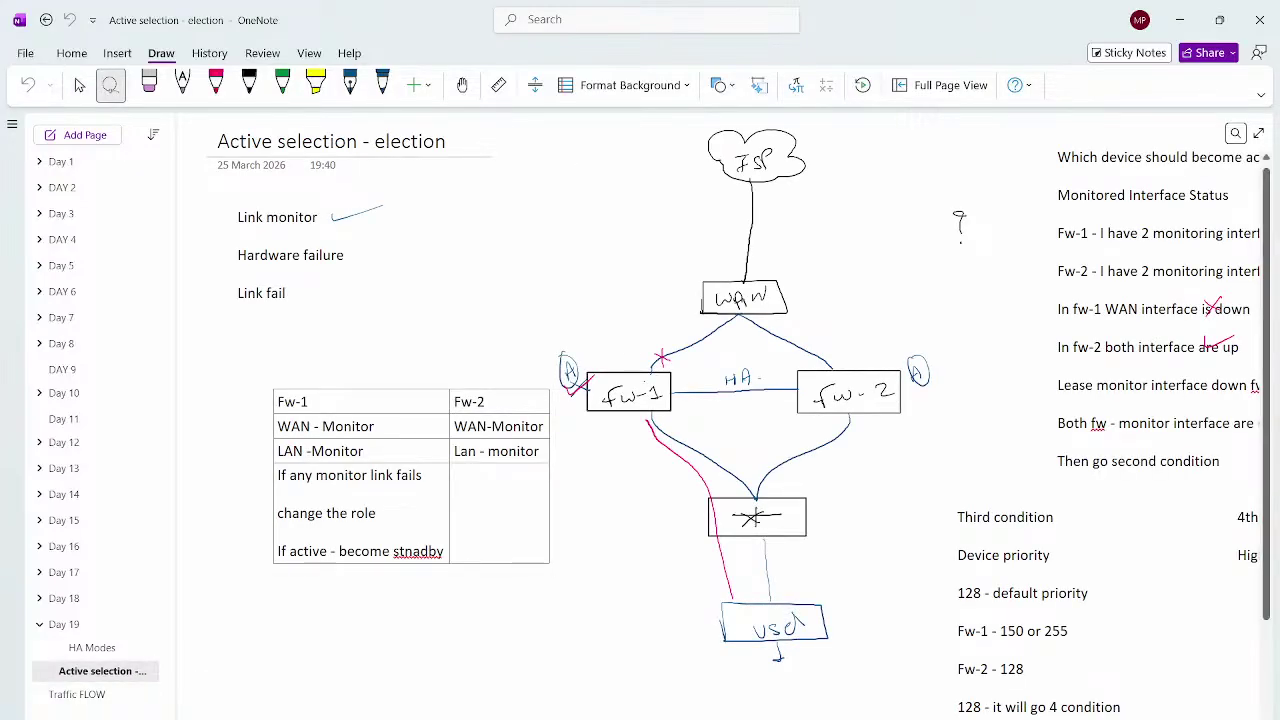
mouse_move(710, 125)
mouse_down()
mouse_move(557, 548)
mouse_move(738, 692)
mouse_move(890, 498)
mouse_move(960, 230)
mouse_move(712, 127)
mouse_up()
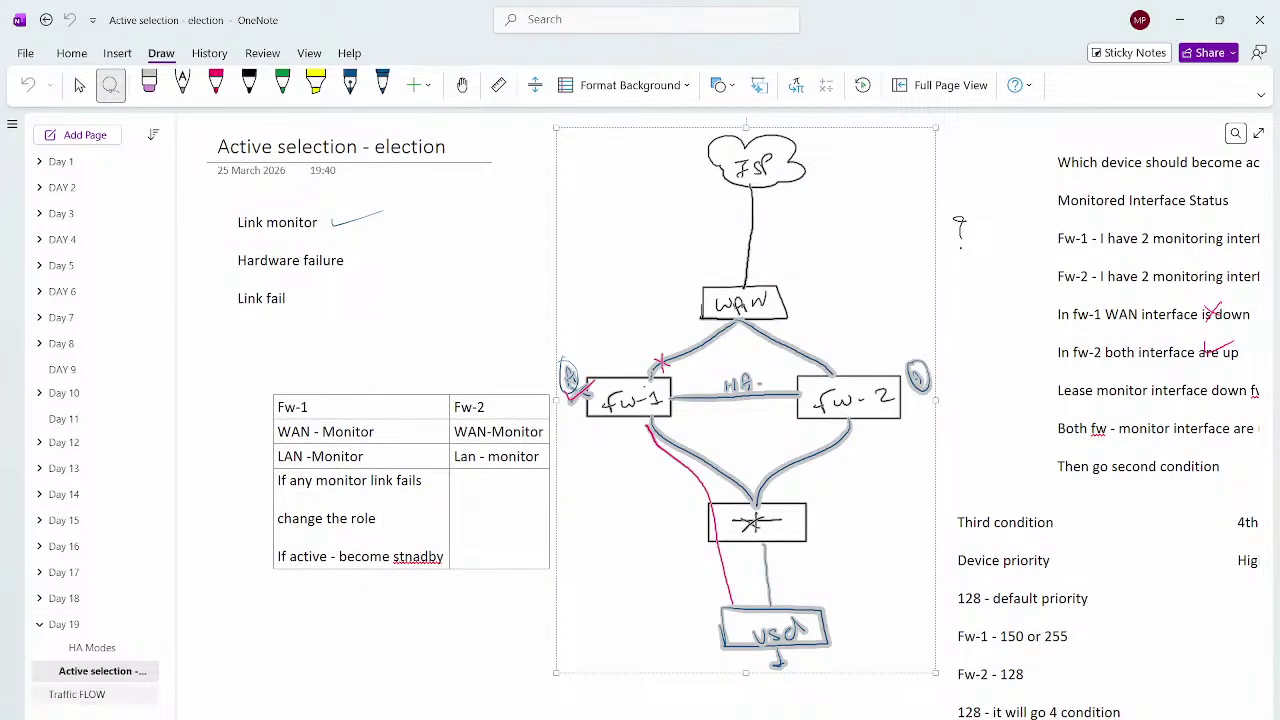
click(89, 694)
Paste the firewall sketch and handwrite an underlined A|P heading above it in black
key(ctrl+v)
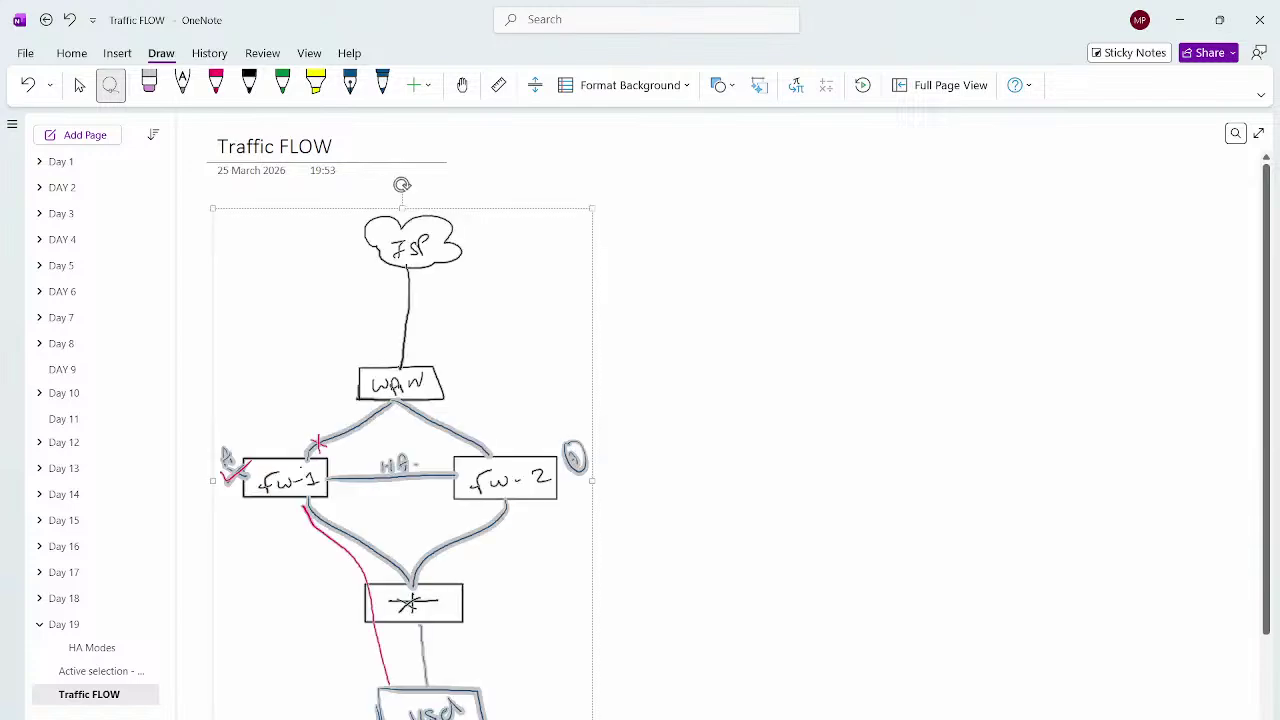
key(Escape)
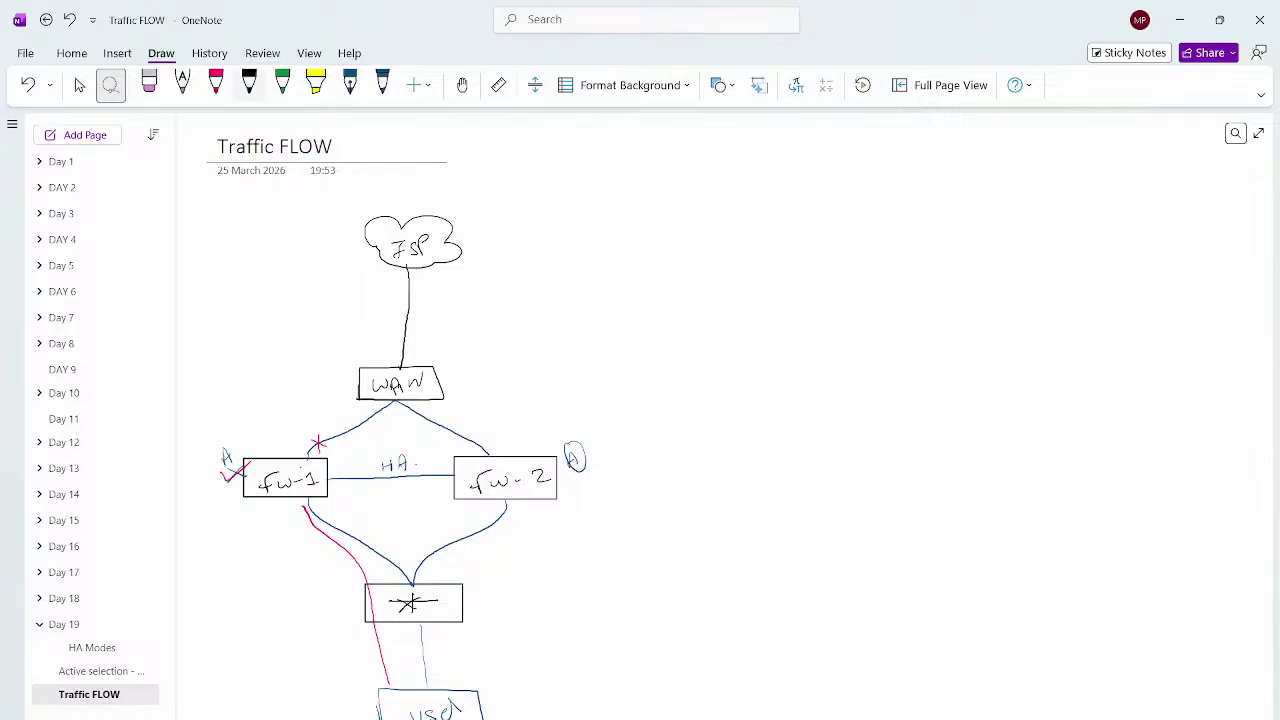
click(249, 85)
drag(492, 196, 504, 195)
drag(491, 187, 514, 194)
mouse_move(528, 190)
mouse_down()
mouse_move(530, 166)
mouse_move(482, 210)
mouse_up()
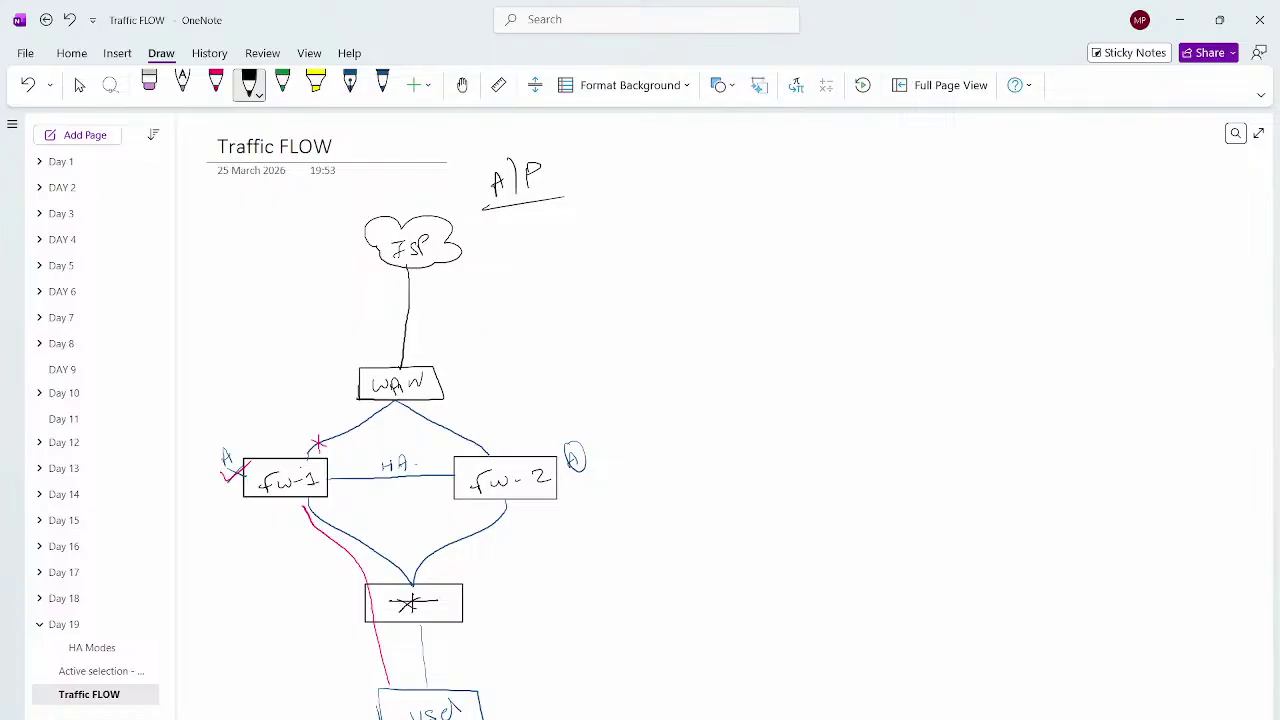
Mark fw-1 with A, circle S on fw-2, write vmac, and label the HA link
mouse_move(226, 448)
mouse_down()
mouse_move(221, 469)
mouse_move(234, 465)
mouse_move(214, 462)
mouse_move(230, 436)
mouse_move(262, 418)
mouse_up()
drag(558, 417, 554, 433)
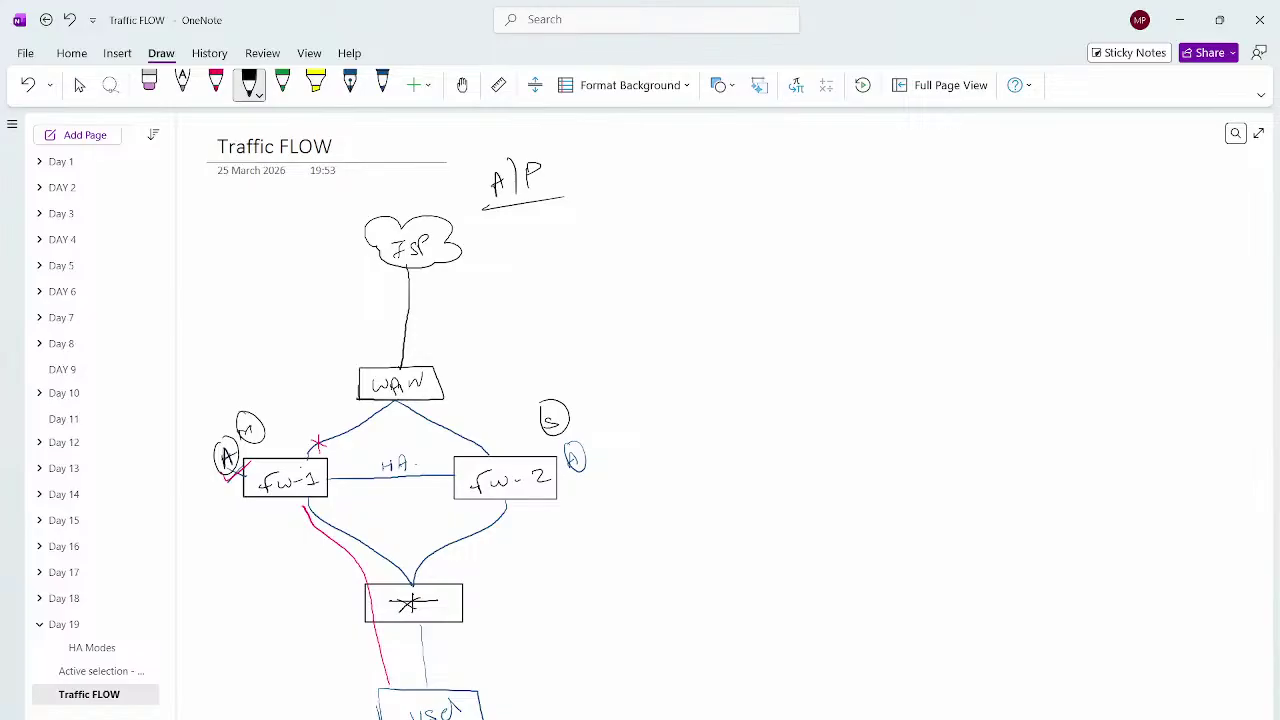
mouse_move(629, 404)
mouse_down()
mouse_move(684, 382)
mouse_move(688, 408)
mouse_up()
mouse_move(396, 501)
mouse_down()
mouse_move(387, 523)
mouse_move(428, 500)
mouse_up()
drag(432, 518, 359, 531)
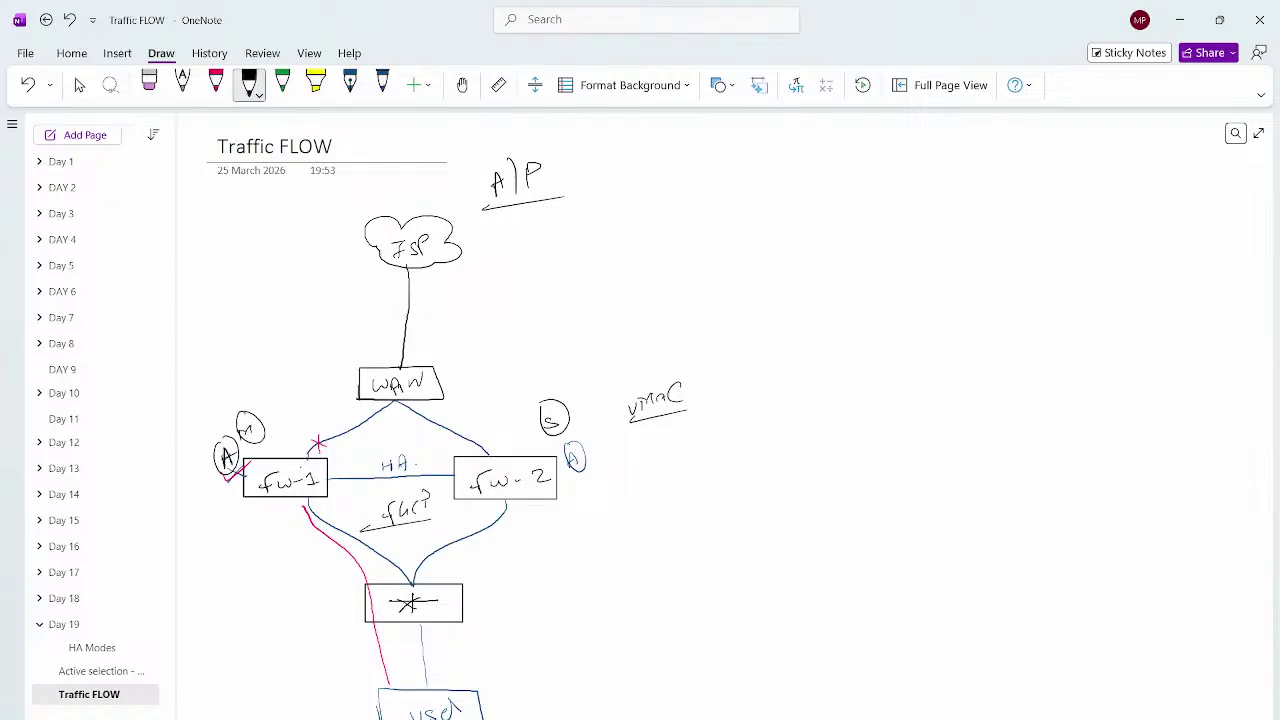
drag(424, 493, 424, 508)
click(79, 85)
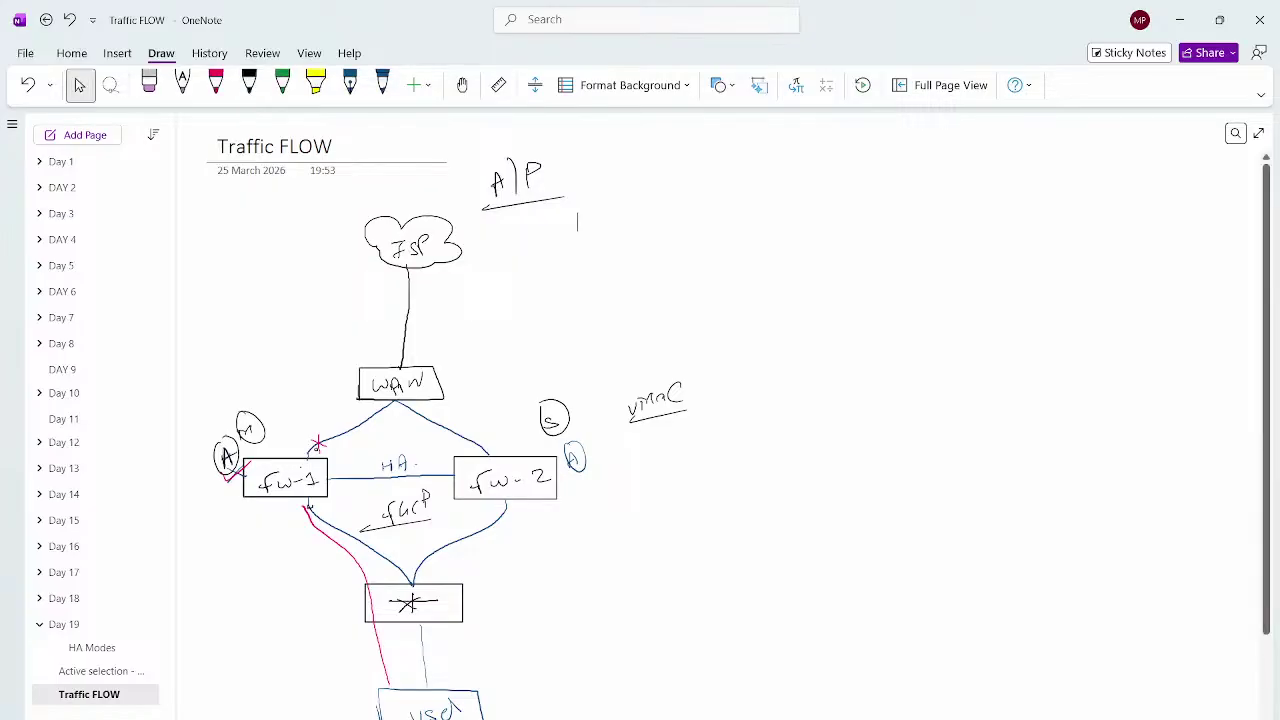
Start a table beside A|P with columns Interface, Fw-1, Fw-2 and MAC
click(578, 222)
text(FW)
key(ctrl+z)
click(578, 222)
text(Interface)
key(Tab)
text(F)
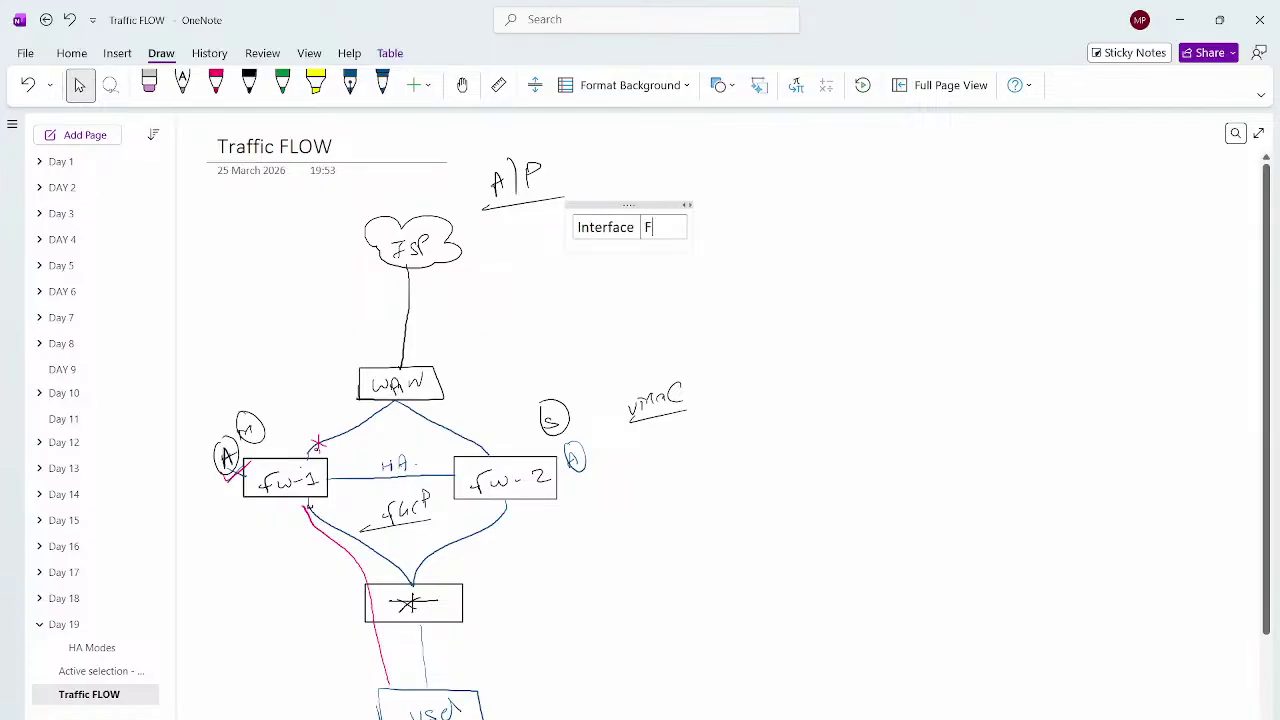
text(w-1)
key(Tab)
text(Fw)
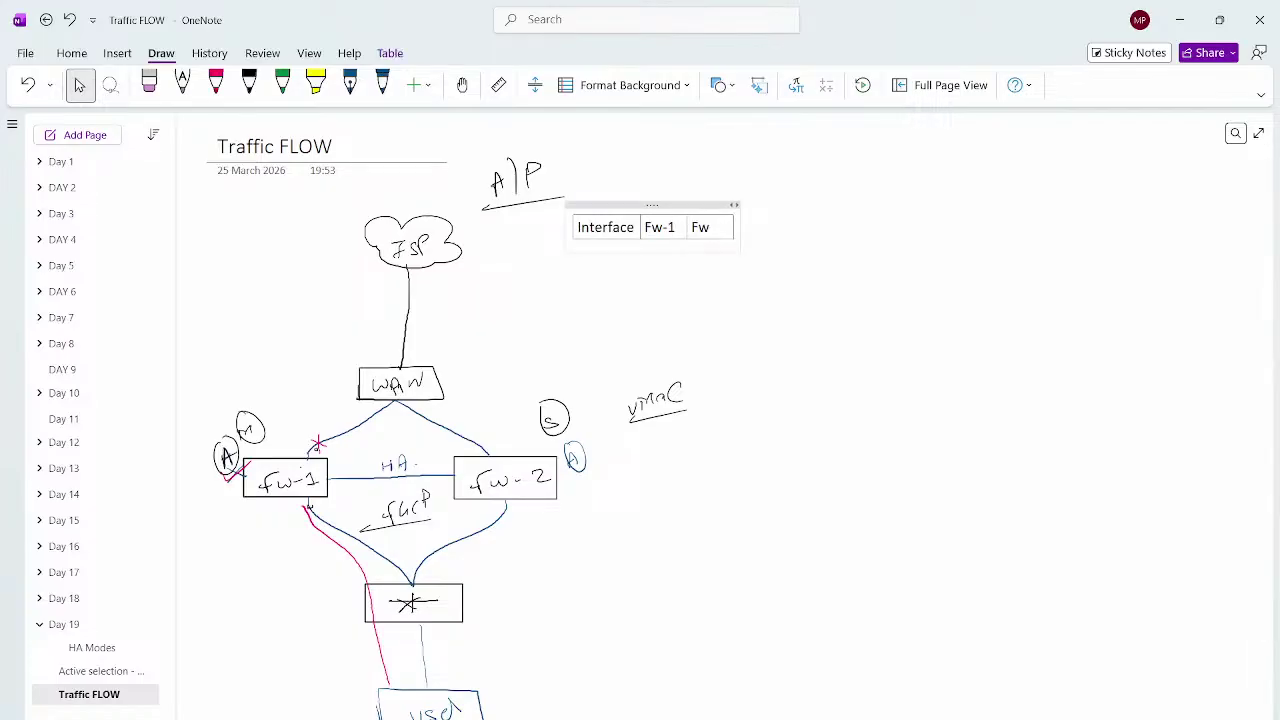
text(-2)
key(Tab)
text(MAC)
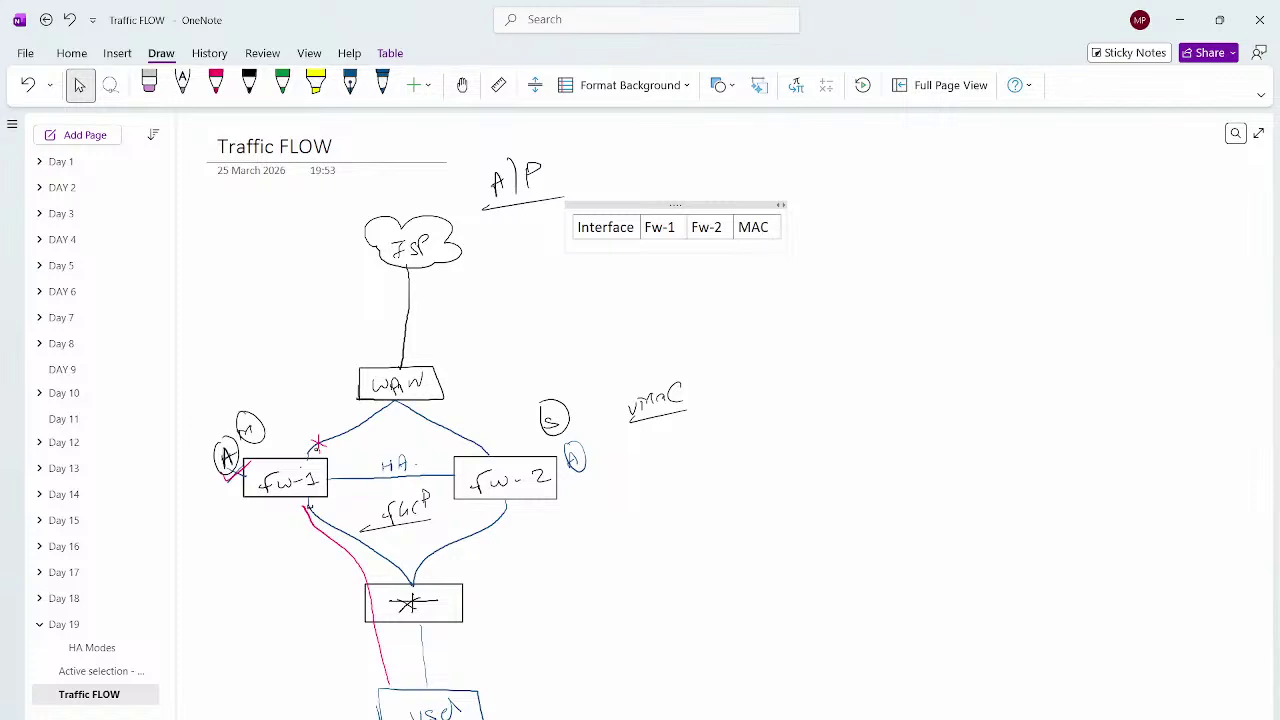
key(Tab)
Add a LAN row: 192.168.1.1 for both firewalls, MAC FW-1 VMAC
key(Return)
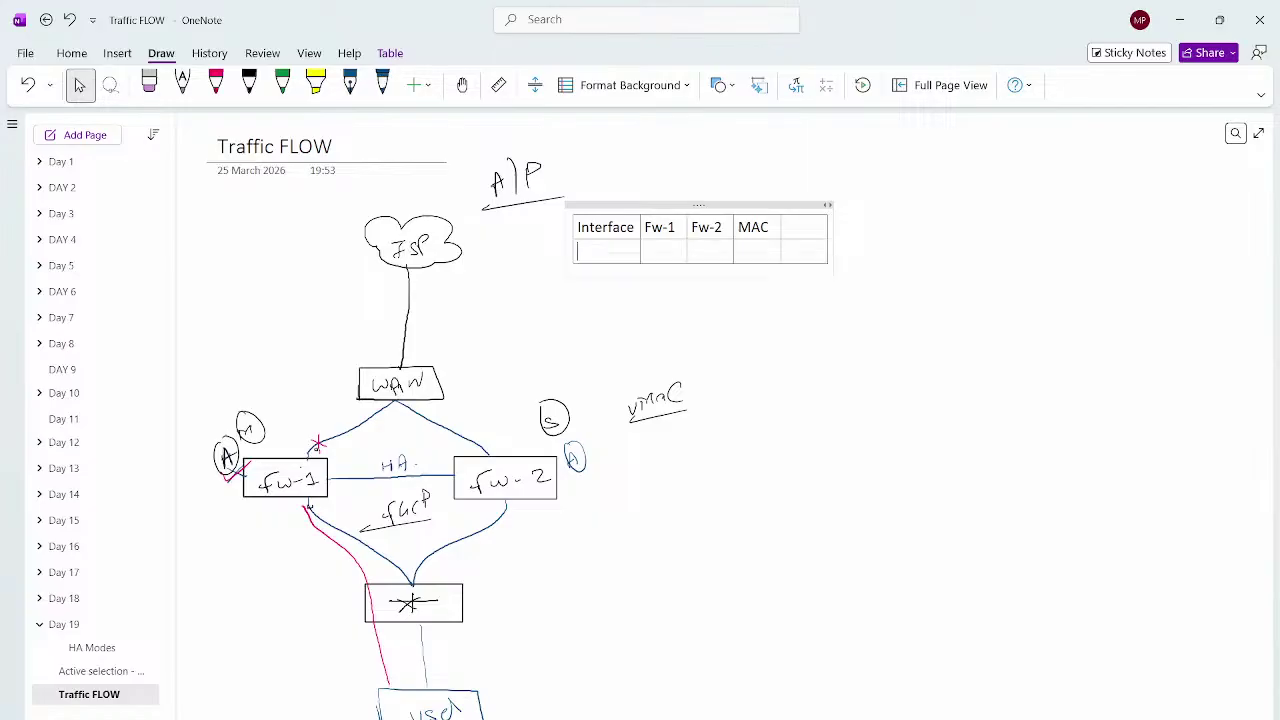
text(LAN)
key(Tab)
text(192.168.1.1)
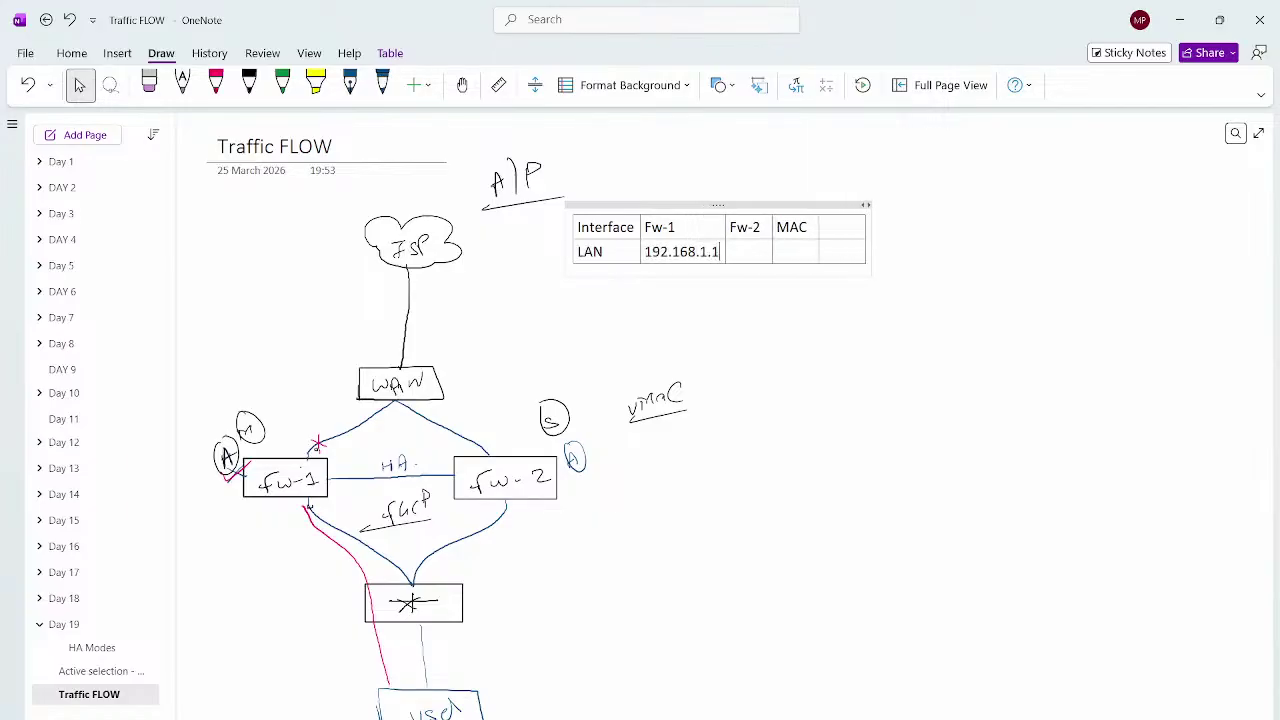
key(Tab)
text(192.168)
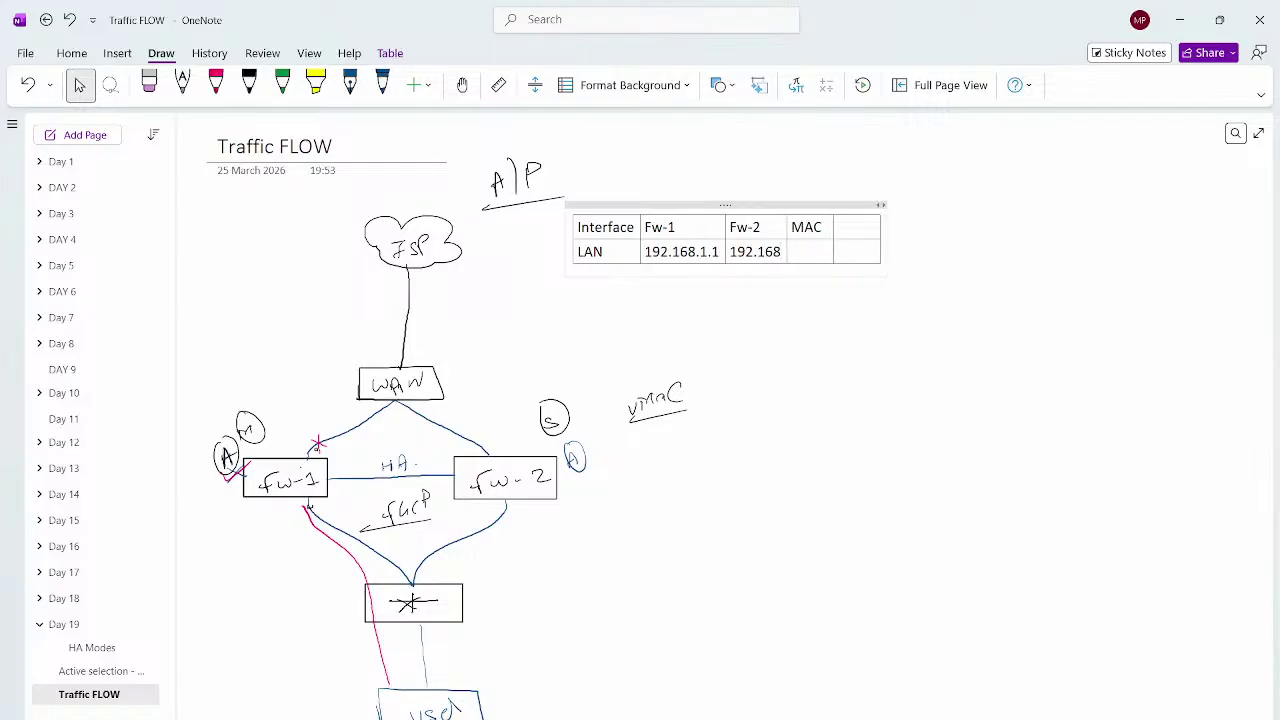
text(.1.1.)
key(Tab)
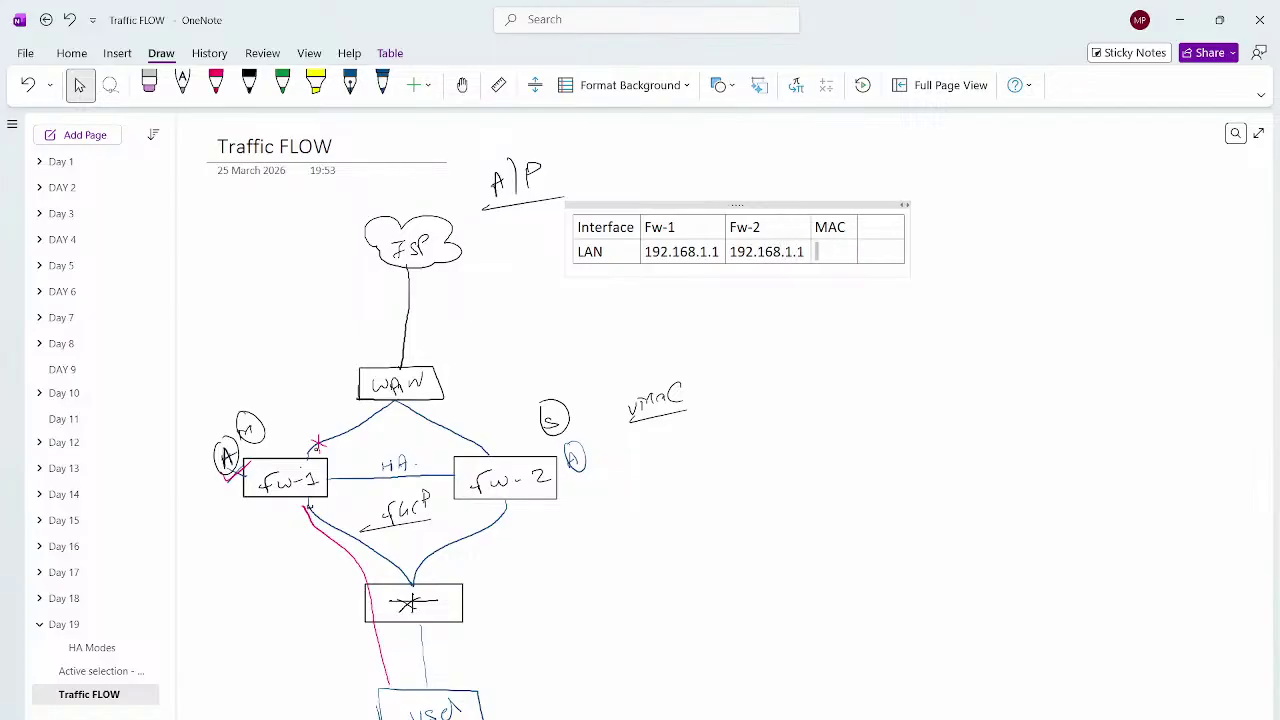
text(FW-1 VMAC)
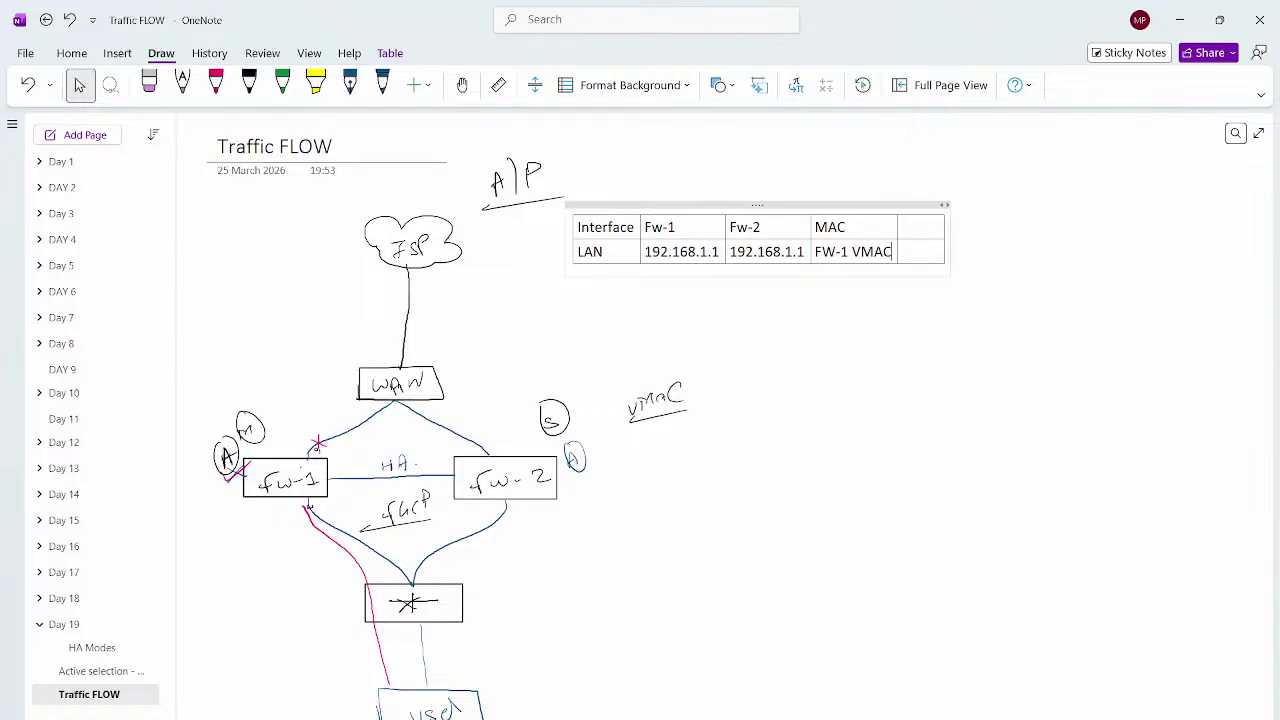
Add a WAN row: 100.1.1.1 for both firewalls, MAC FW-1 VMAC
key(Tab)
key(Tab)
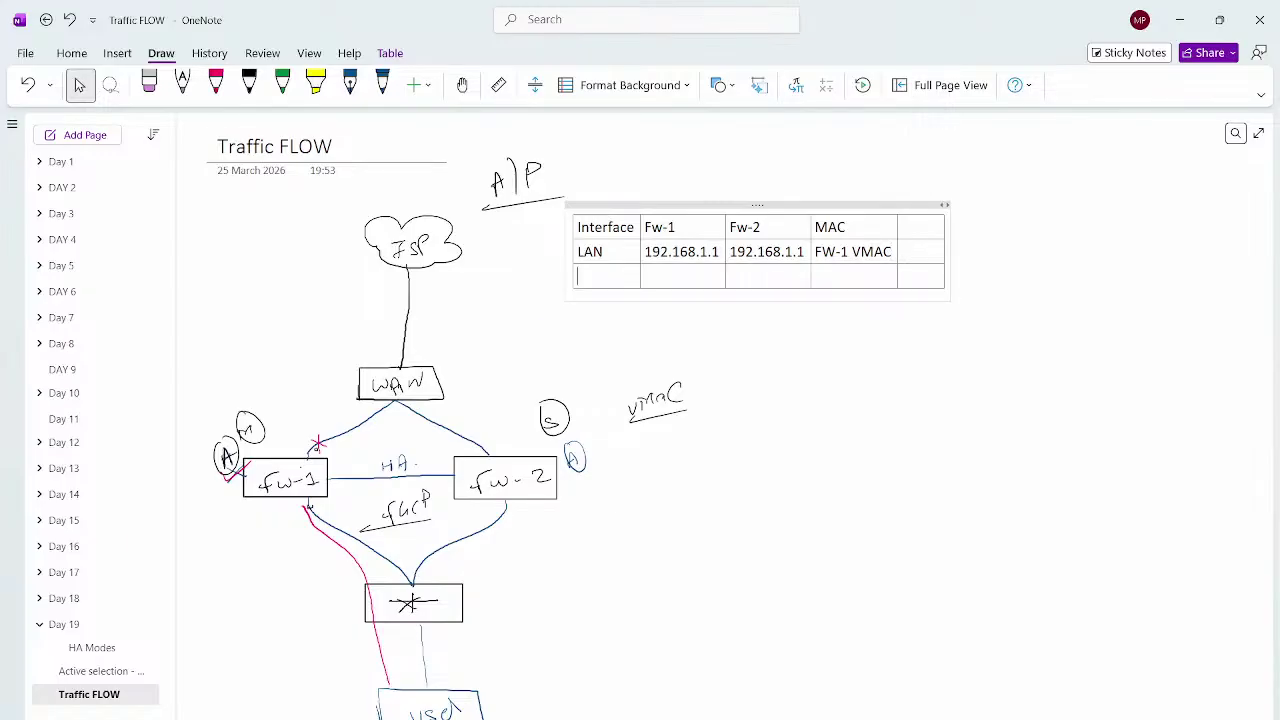
text(WAN)
key(Tab)
text(100.1.1.1)
key(Tab)
text(100.1.1.1)
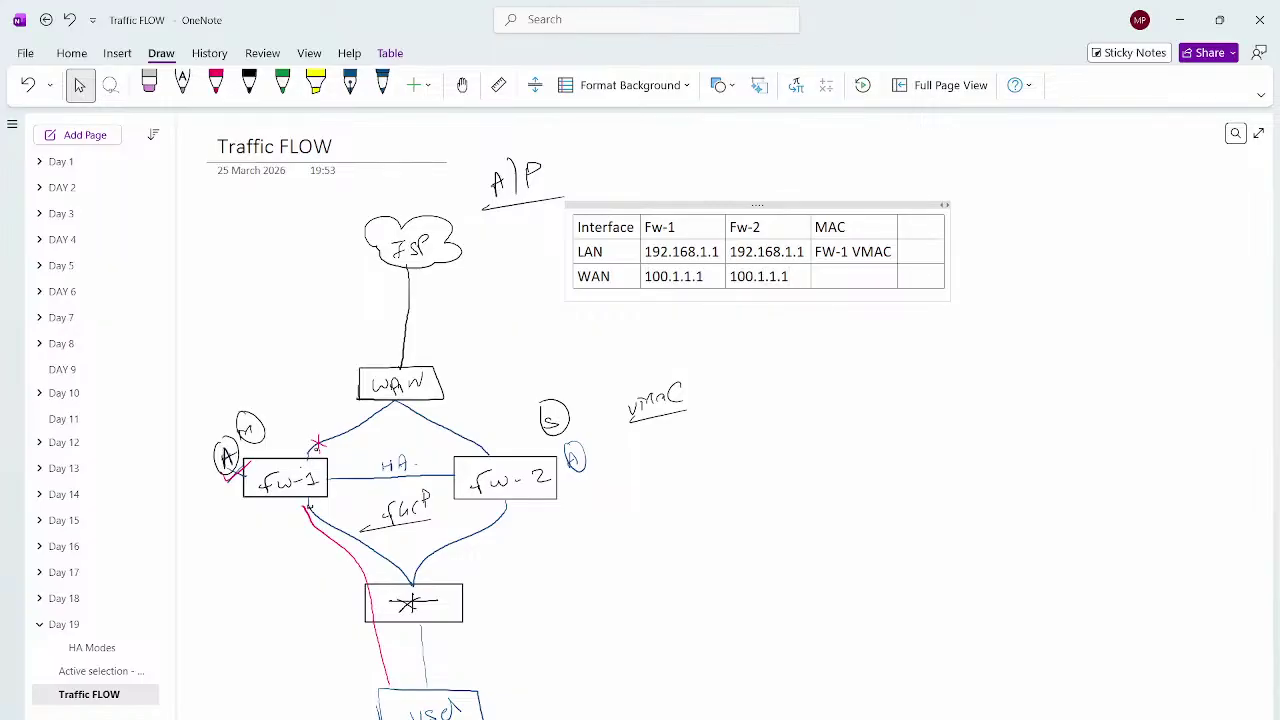
key(Tab)
text(FW-1 VMAC)
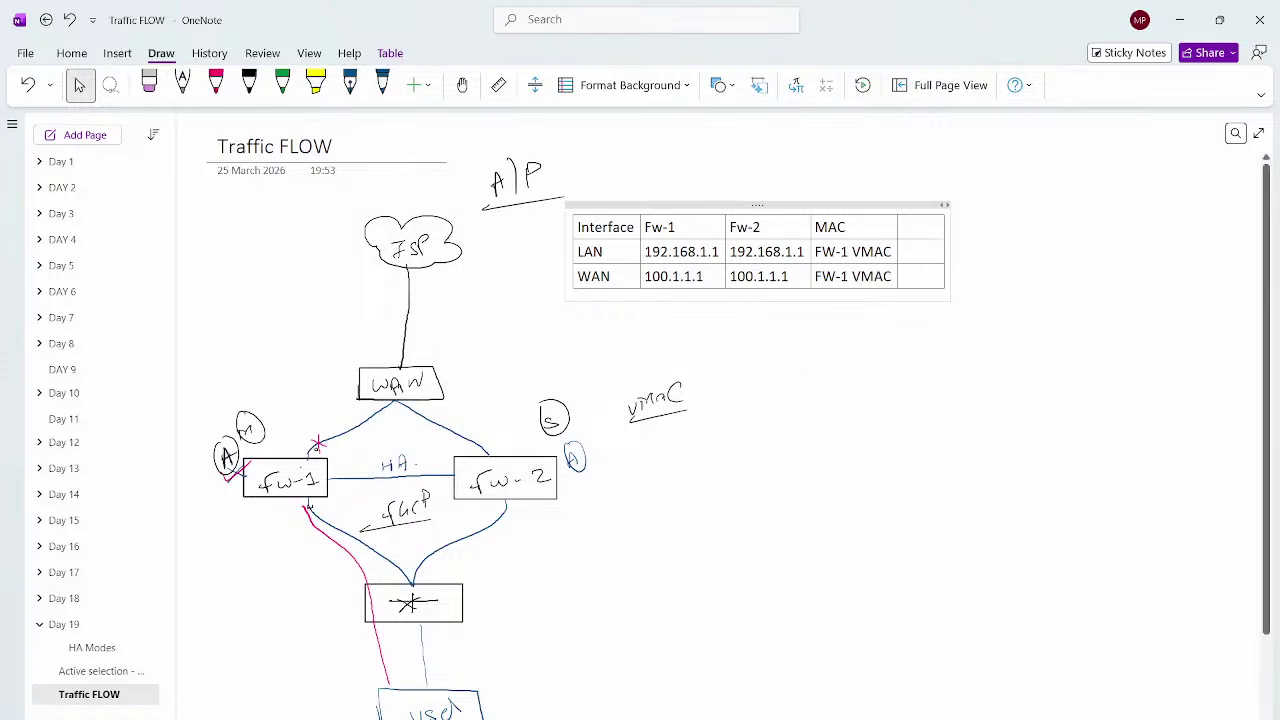
key(Escape)
Replace the stray text with an 'Interface MAC' heading and an FW-1 line beneath it
text(A)
key(ctrl+z)
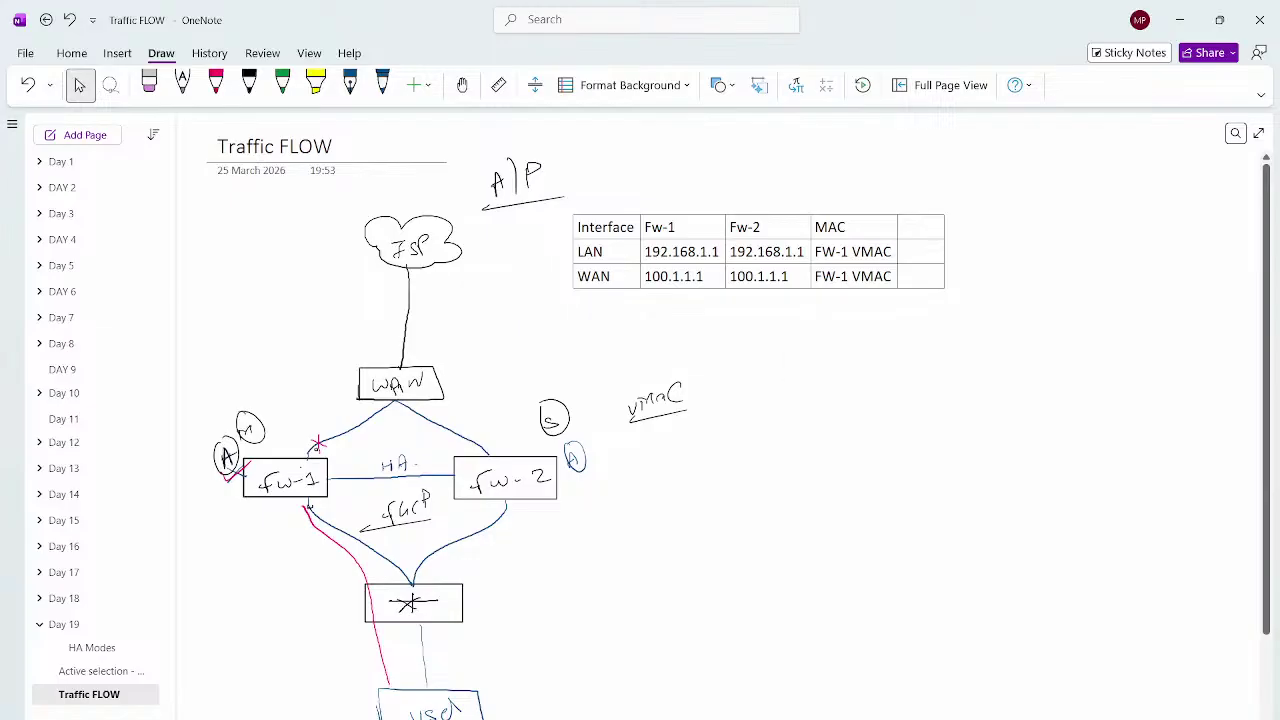
text(MAC table)
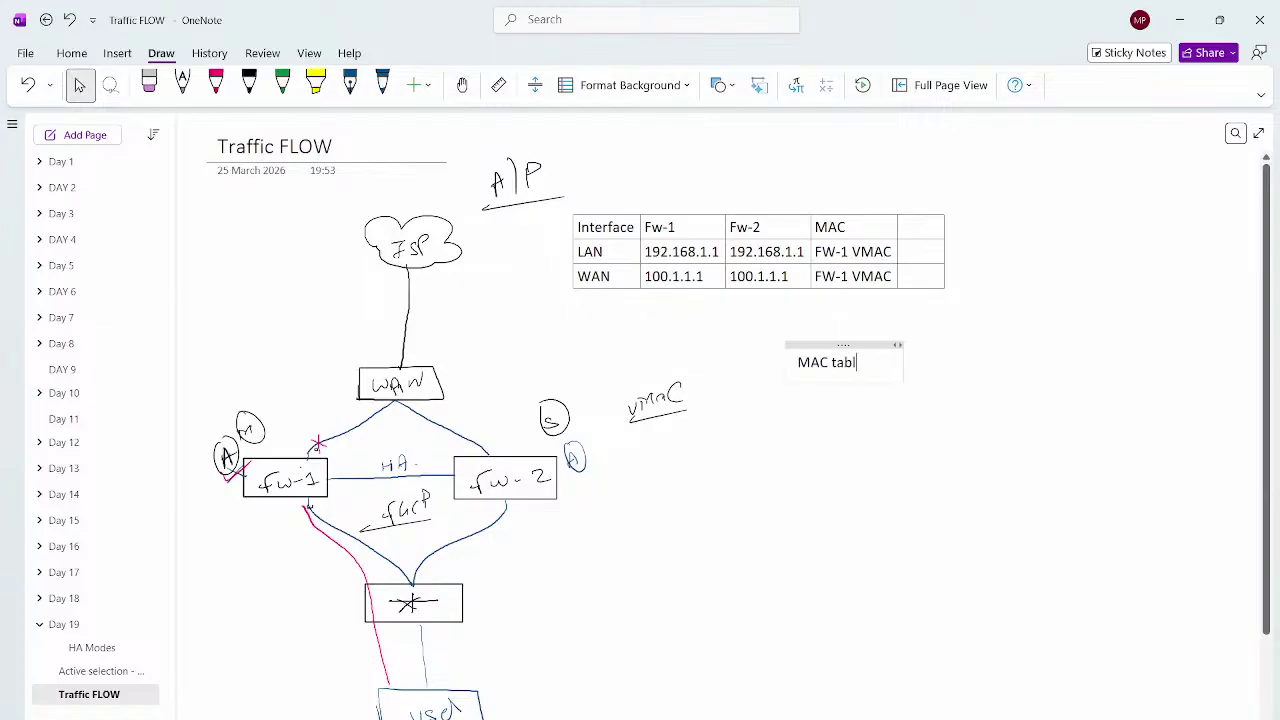
key(Tab)
key(ctrl+z)
key(BackSpace)
key(BackSpace)
key(BackSpace)
key(BackSpace)
key(BackSpace)
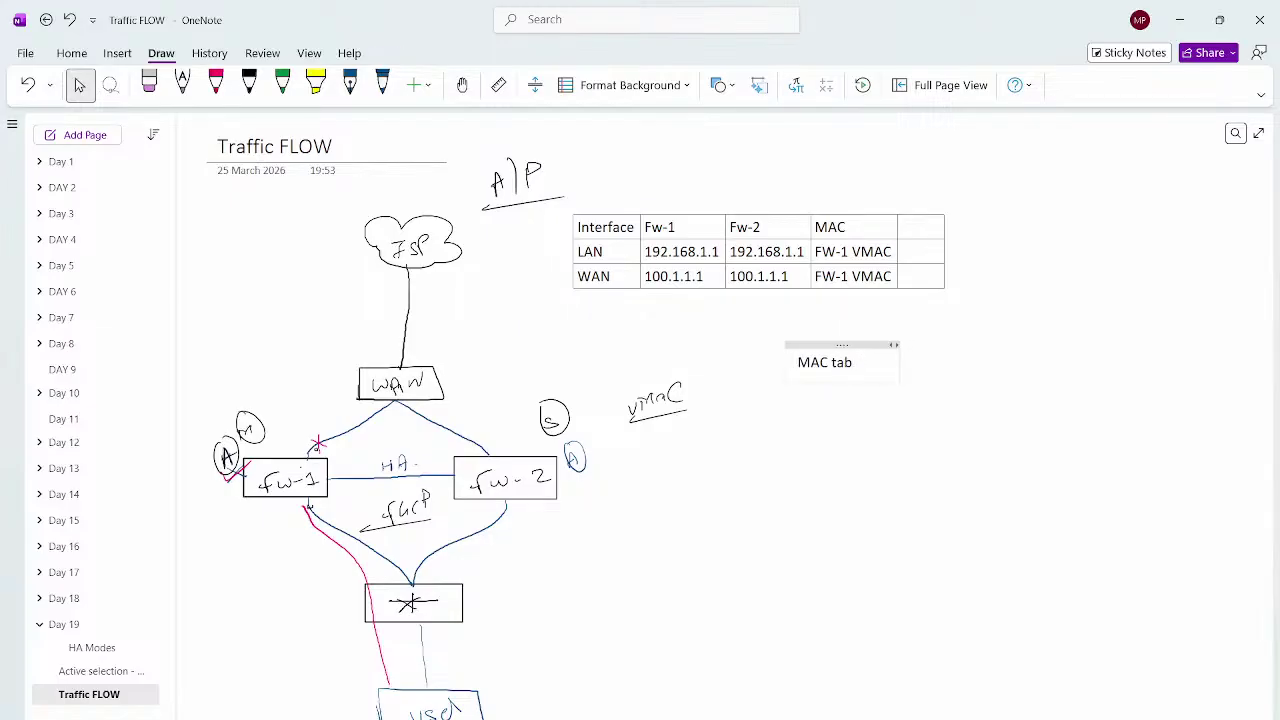
key(BackSpace)
key(BackSpace)
key(BackSpace)
key(BackSpace)
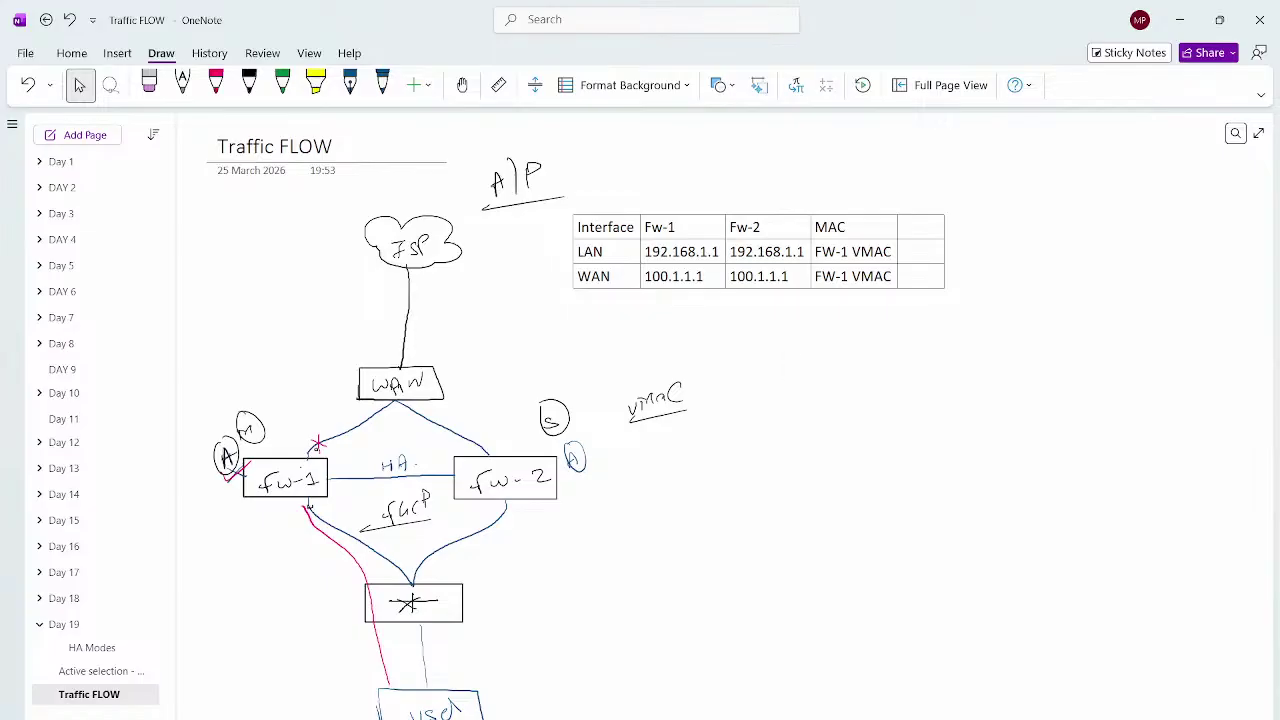
text(Interface MAC)
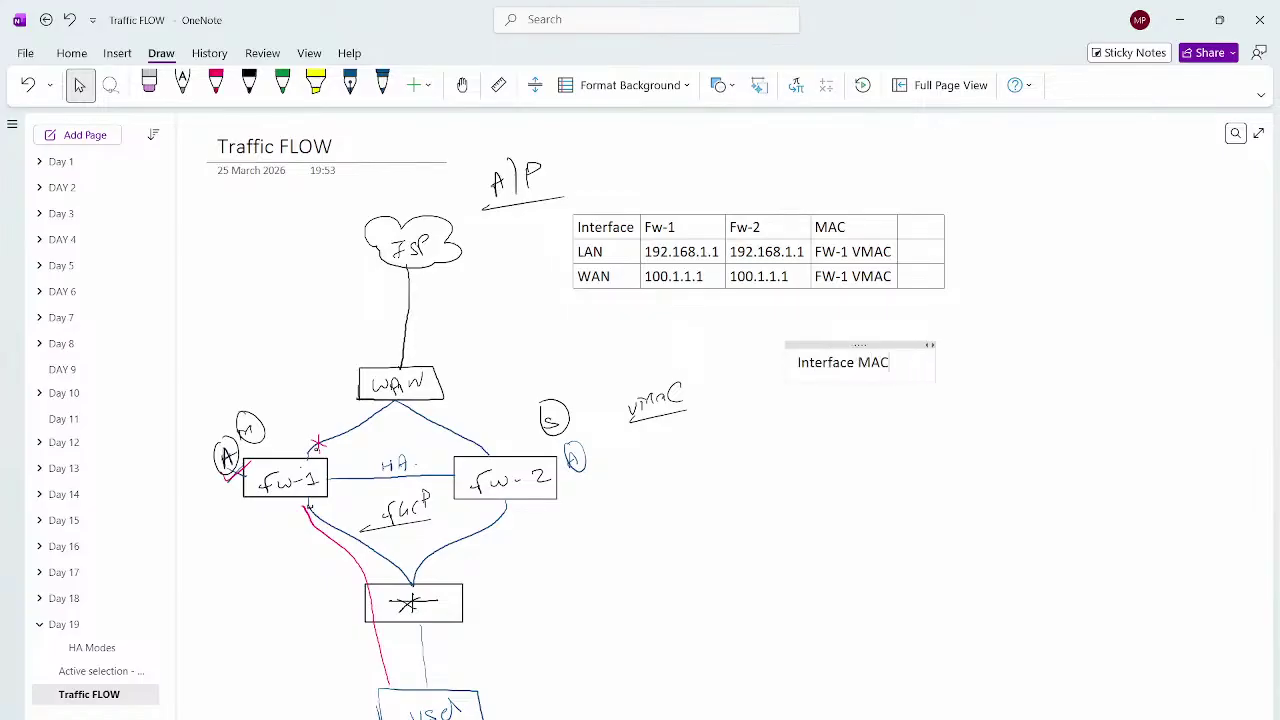
key(Return)
text(FW-1)
Build a table headed 'FW-1 - Active' and 'FW-2 Standby' with a '2 MAC per inter' row
key(Tab)
text(FW-2)
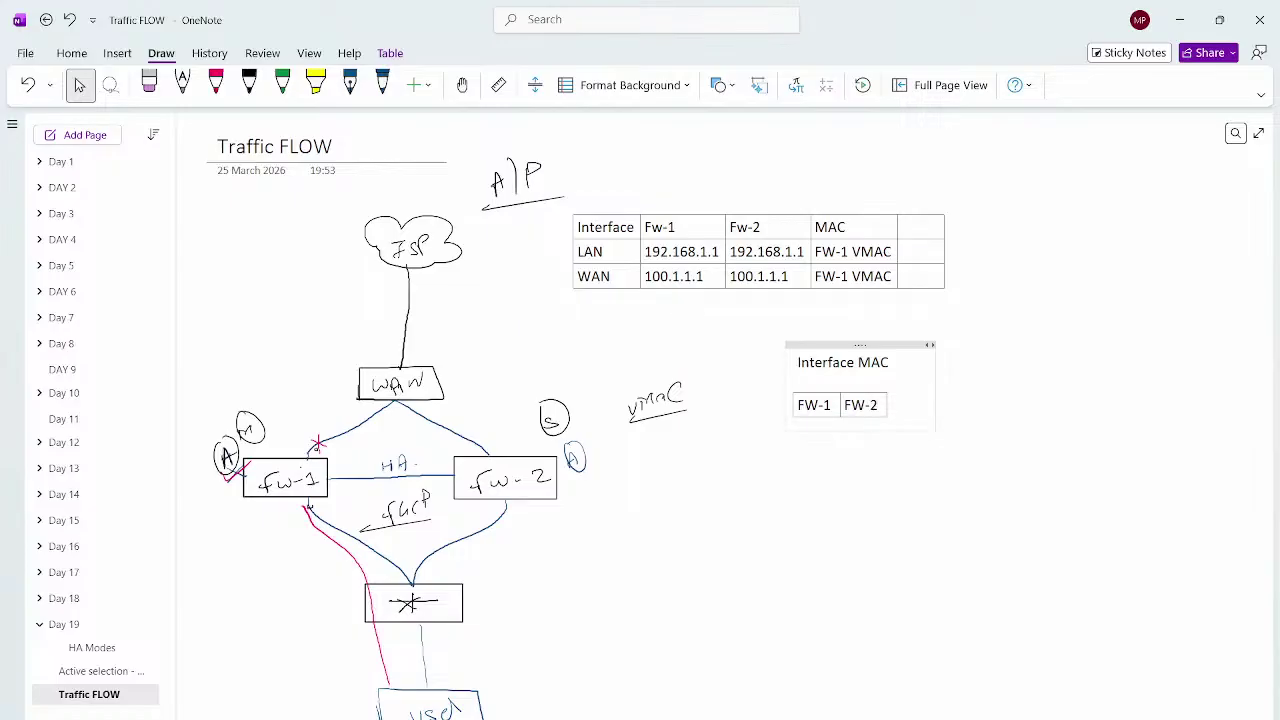
key(Return)
text(2 MAC)
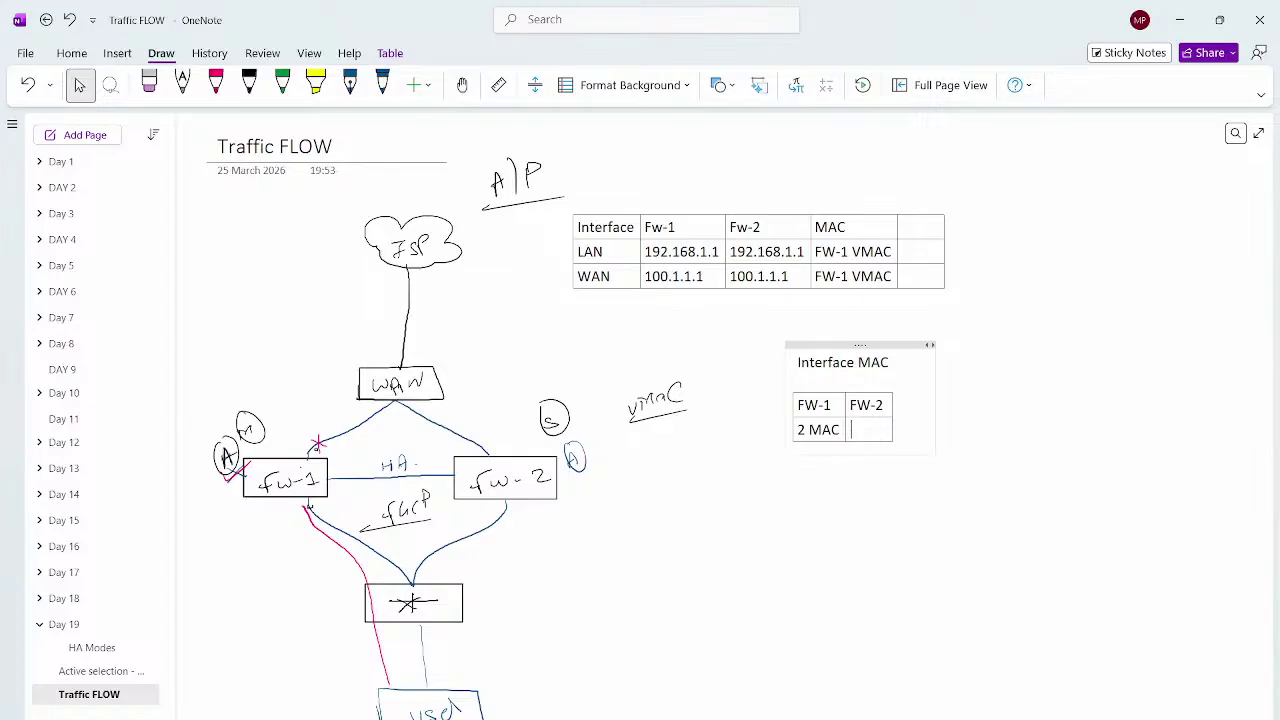
text( per interface)
key(Tab)
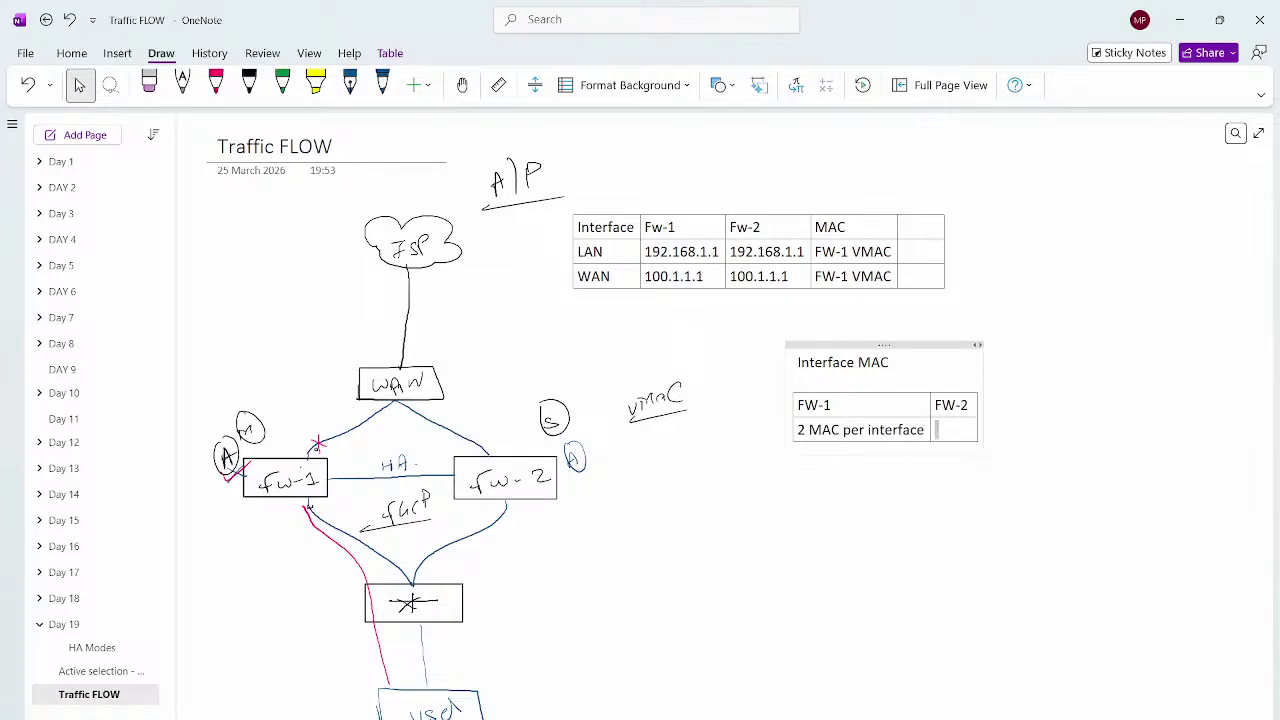
click(831, 405)
text(- Active)
key(Tab)
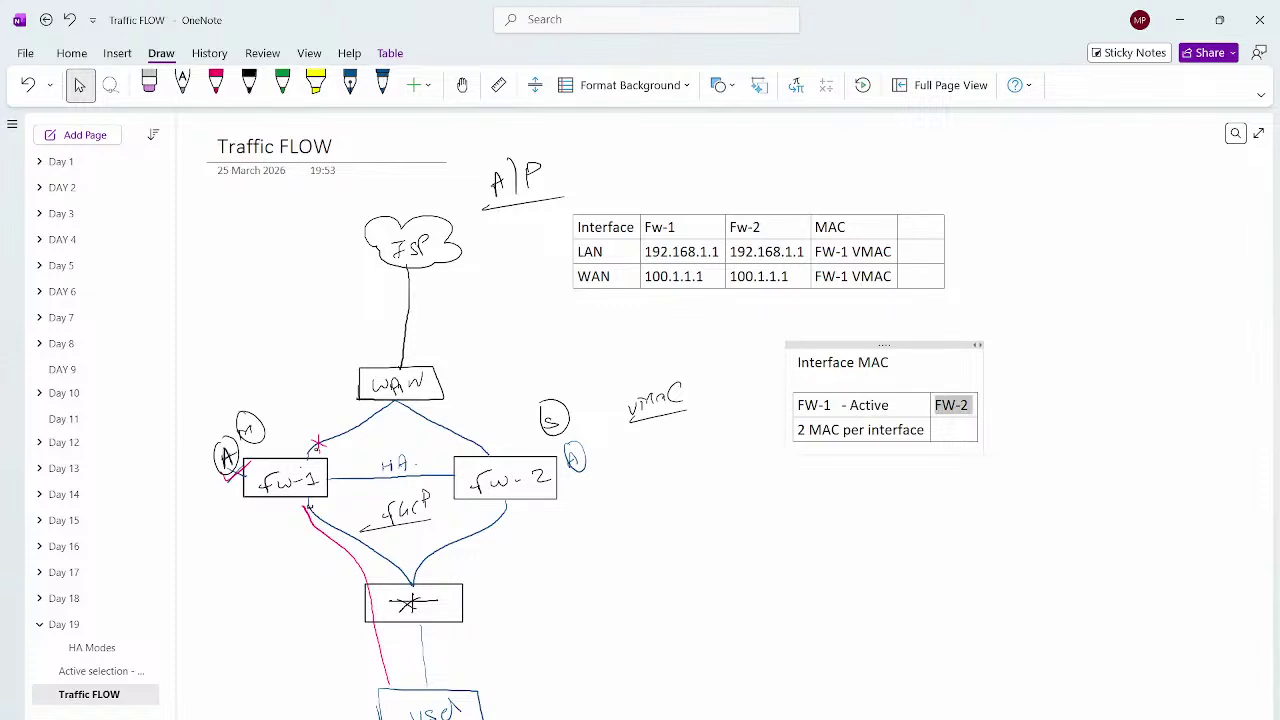
key(Right)
text(St)
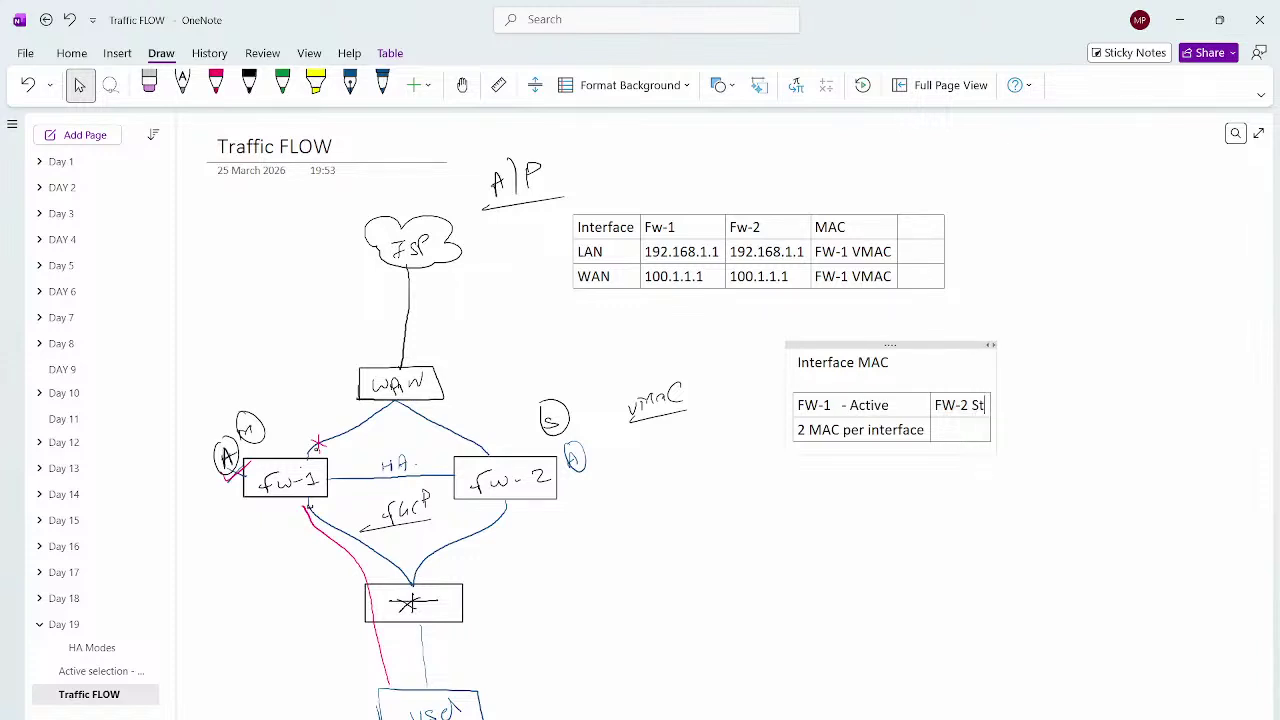
text(andby)
key(BackSpace)
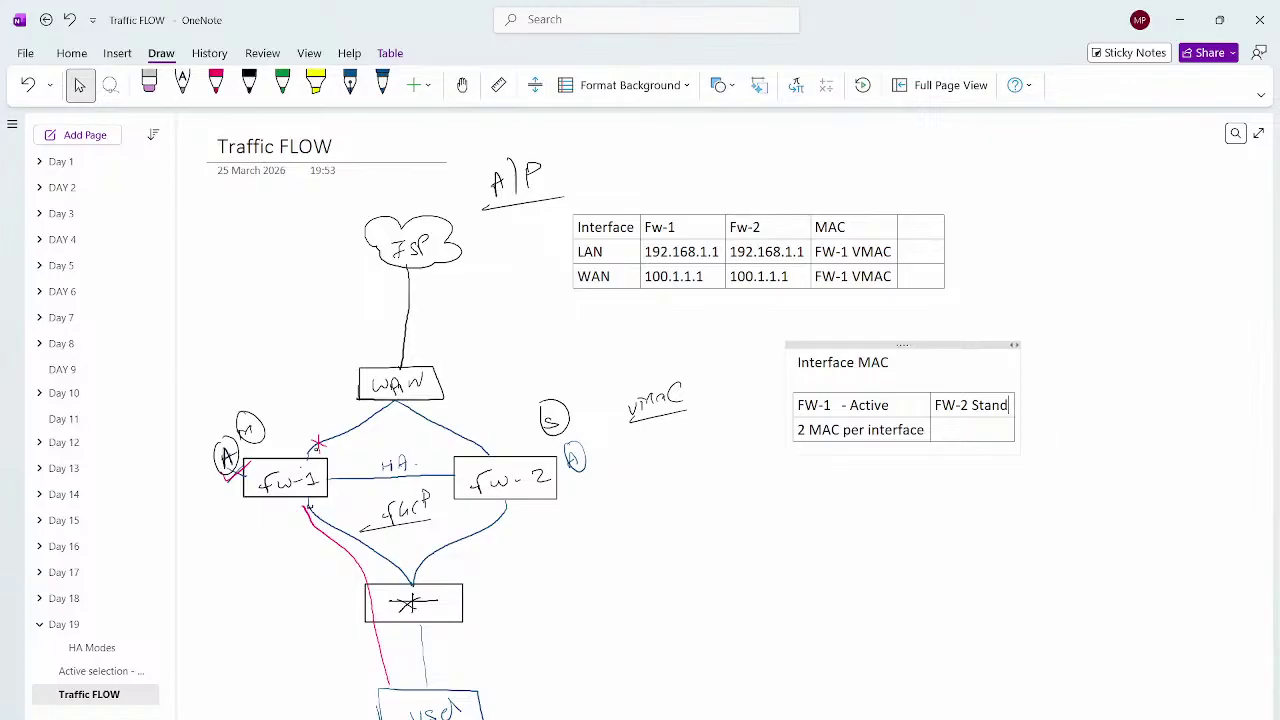
text(by)
key(Tab)
key(Tab)
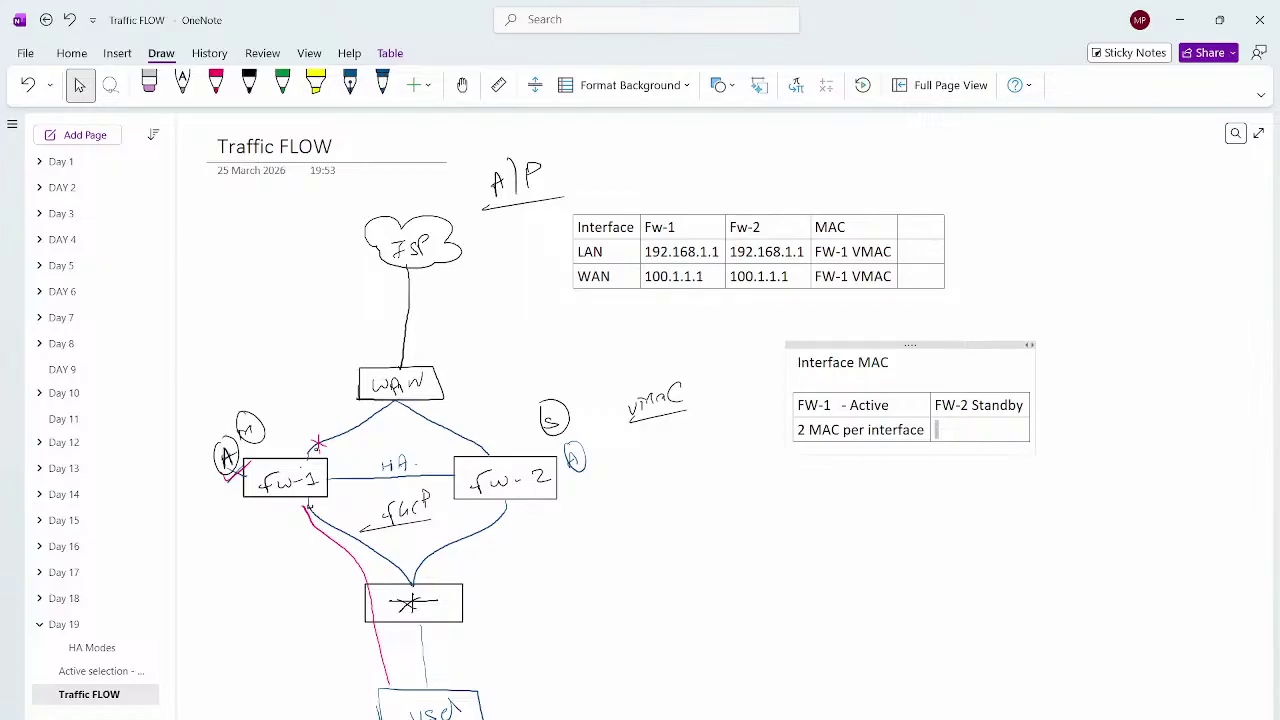
Fill the MAC cells: '1 MAC - Physical', '1 Physical MAC', and '1 VMAC FGCP Protocol'
text(1 MAC - Physical)
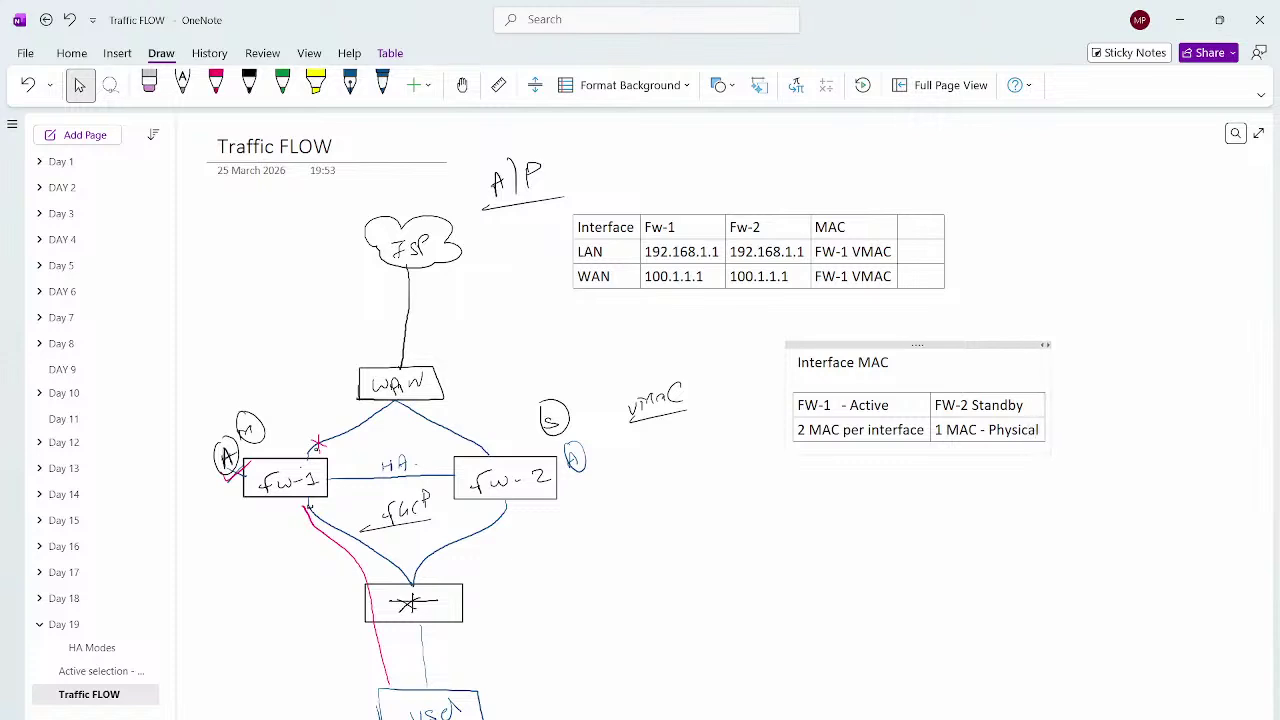
key(Tab)
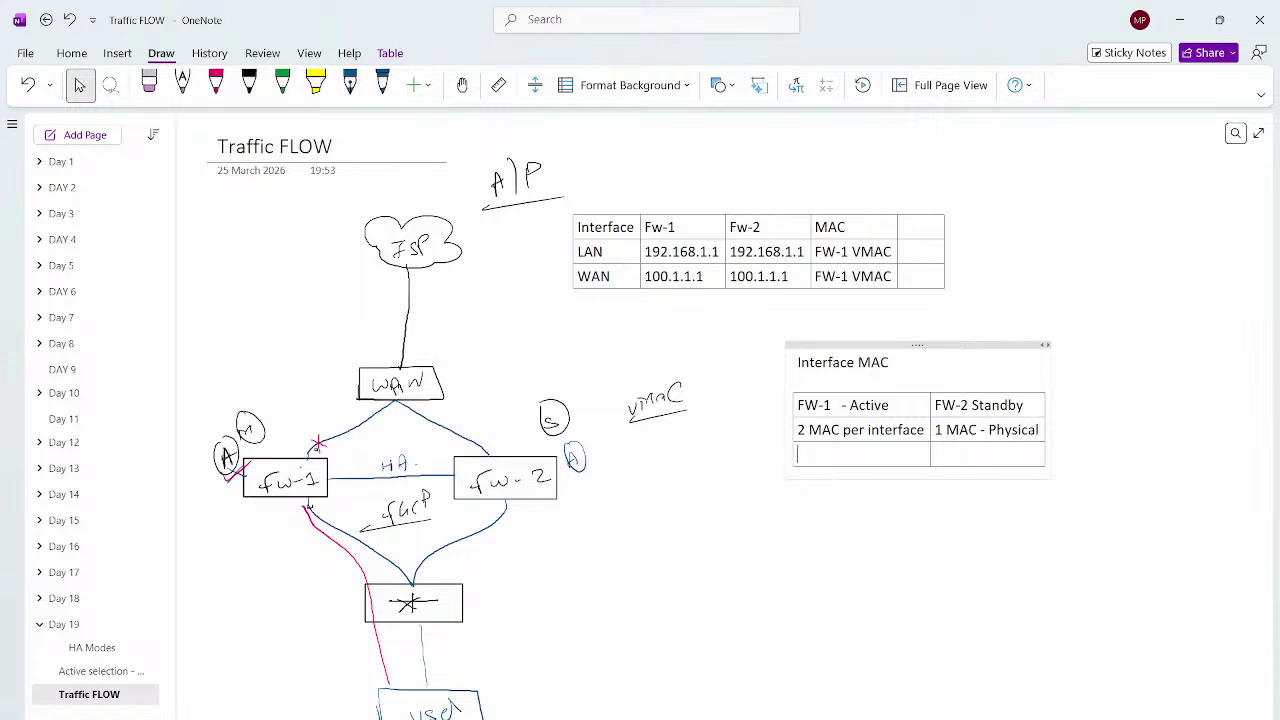
text(1 Physical MAC)
key(Return)
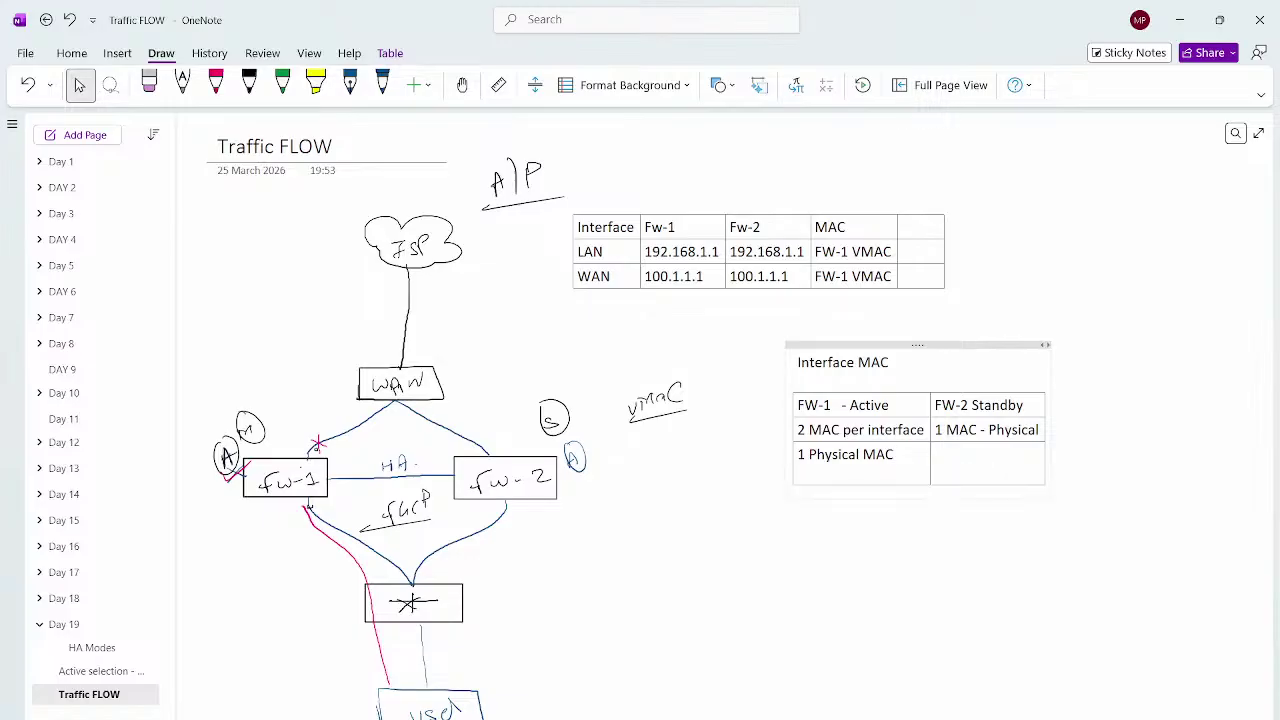
key(Return)
text(1)
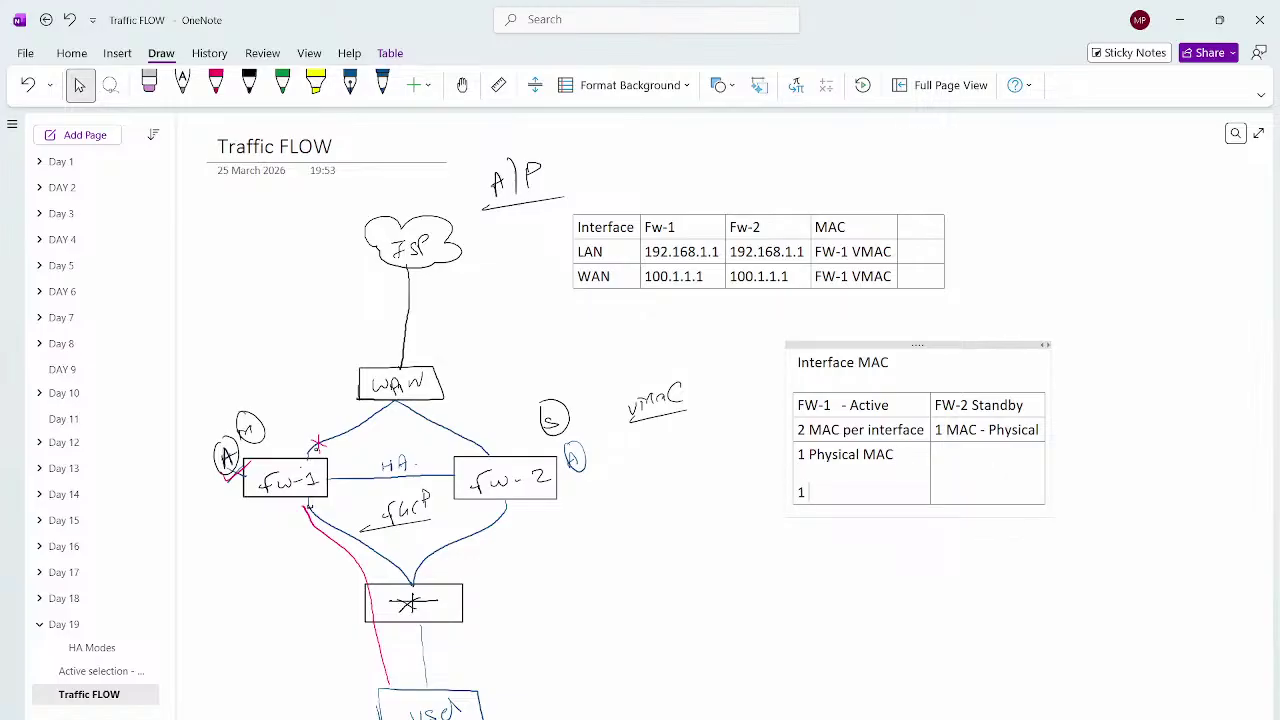
text( VMAC _)
key(BackSpace)
text(FGCP Protocol)
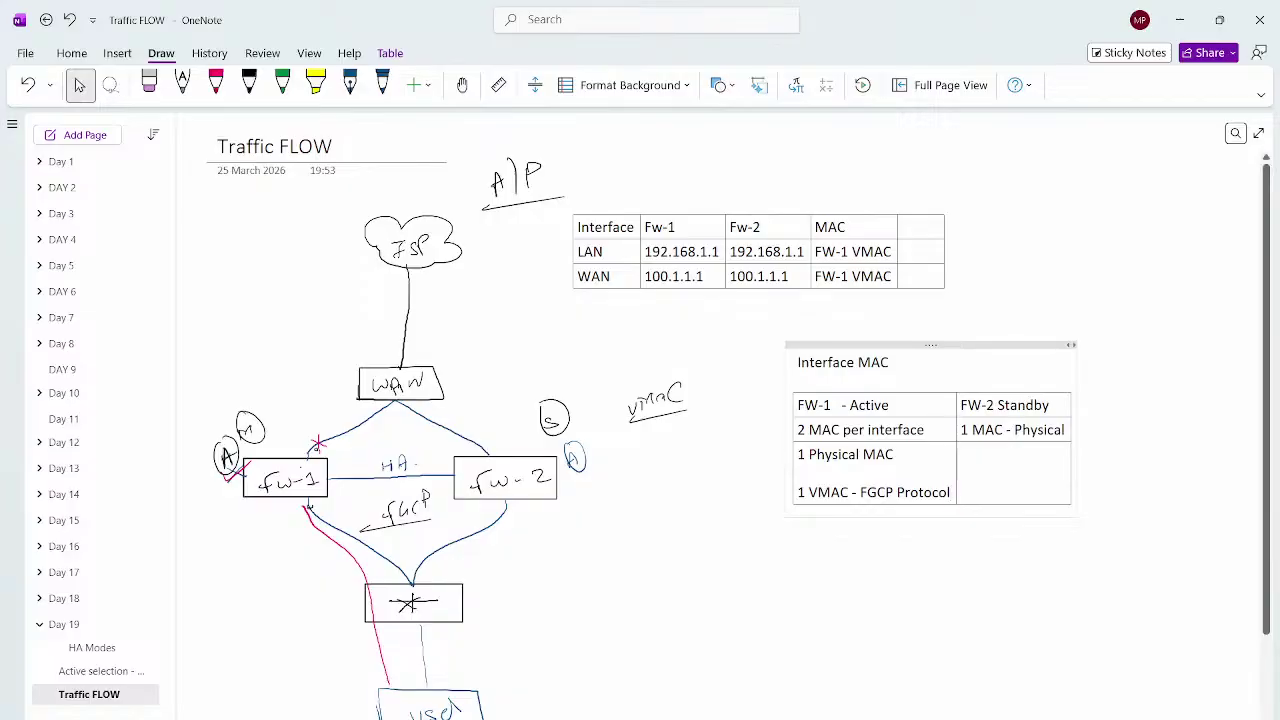
In blue, handwrite 'ARP Request?', an arrow to the 1 VMAC row, and underlined 192.168.1.100
click(382, 85)
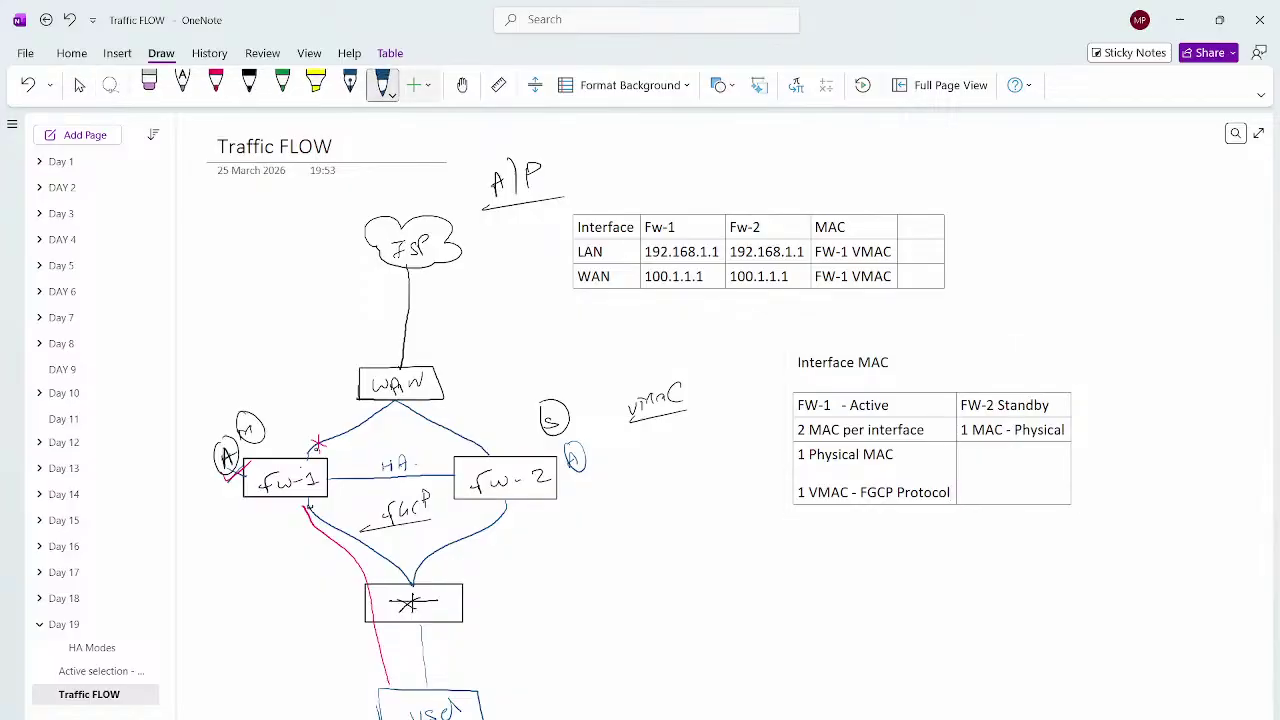
mouse_move(514, 668)
mouse_down()
mouse_move(552, 636)
mouse_move(498, 667)
mouse_up()
mouse_move(578, 646)
mouse_down()
mouse_move(664, 602)
mouse_move(662, 621)
mouse_move(607, 638)
mouse_up()
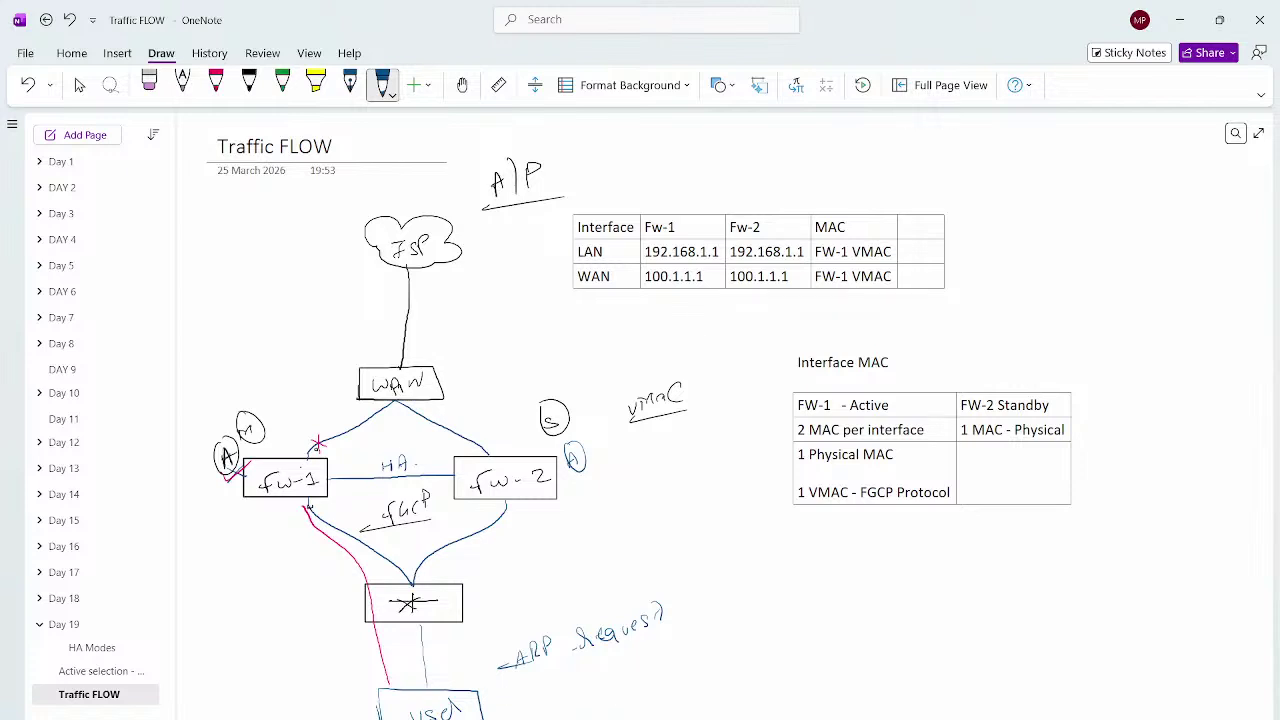
mouse_move(800, 497)
mouse_down()
mouse_move(762, 505)
mouse_move(775, 511)
mouse_up()
drag(536, 694, 612, 690)
drag(626, 670, 636, 688)
drag(640, 672, 647, 680)
mouse_move(526, 705)
mouse_down()
mouse_move(663, 697)
mouse_move(653, 719)
mouse_move(713, 706)
mouse_move(702, 716)
mouse_up()
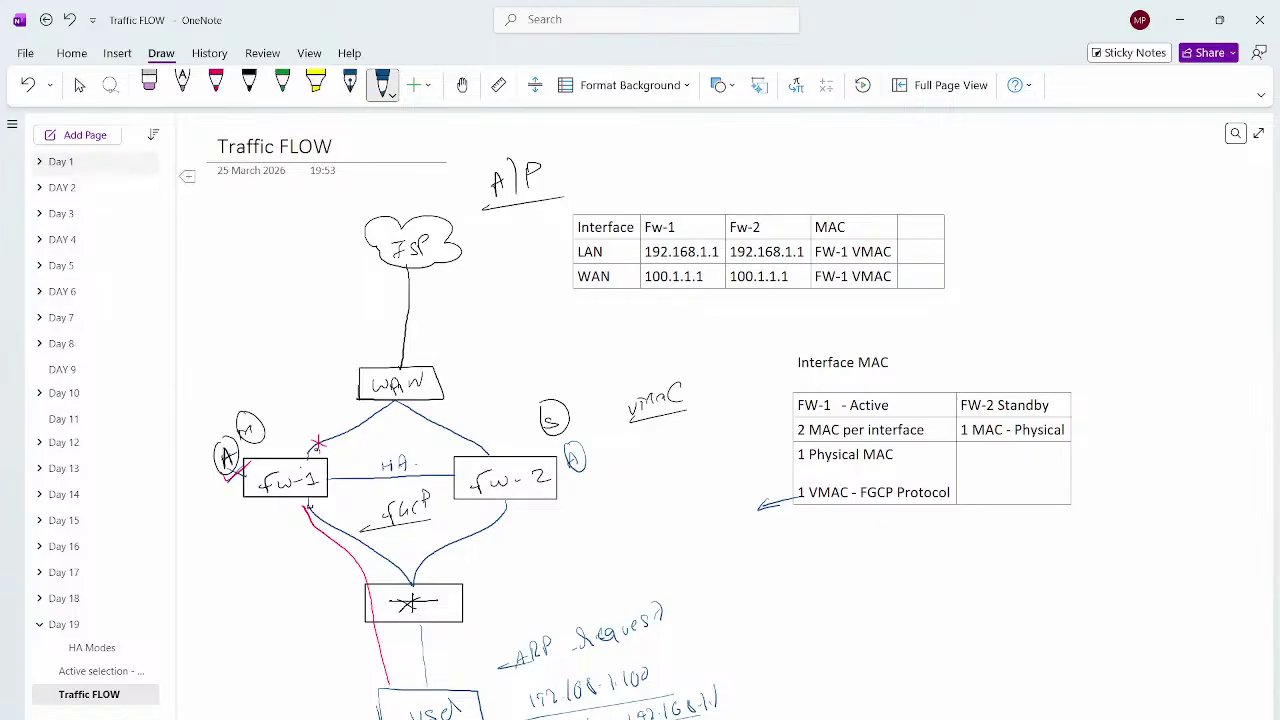
click(215, 85)
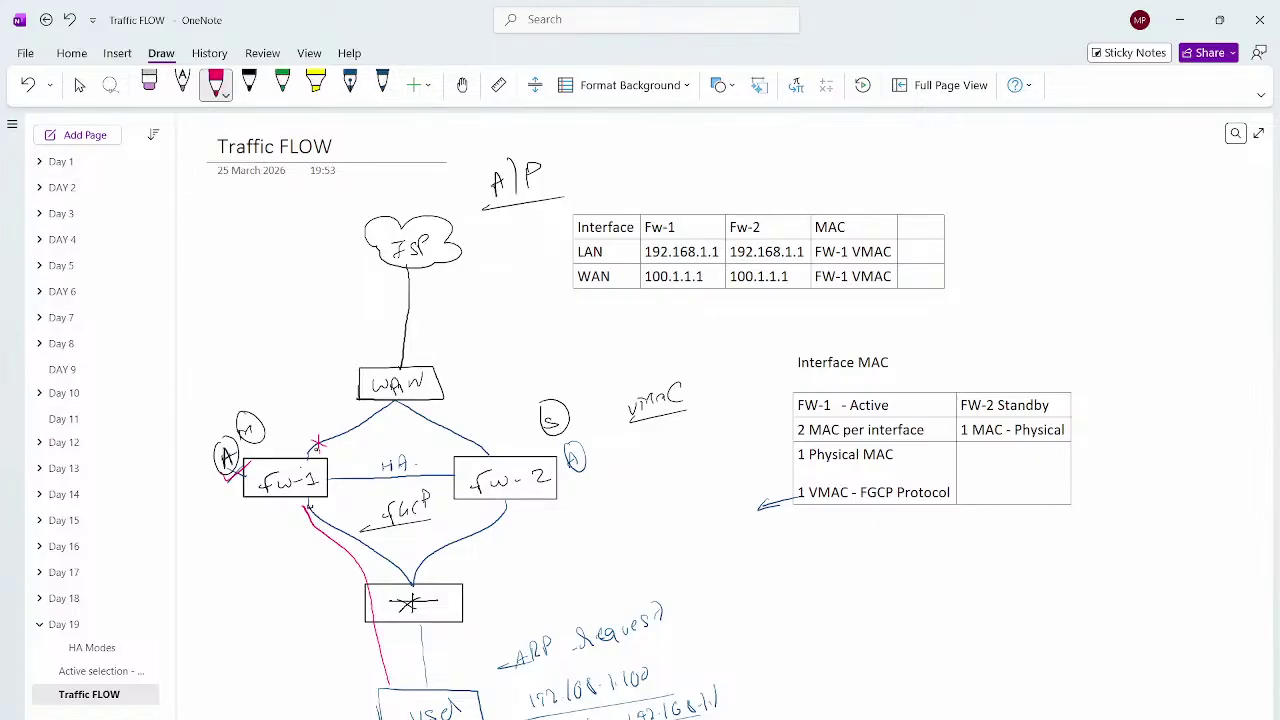
mouse_move(731, 690)
mouse_down()
mouse_move(756, 686)
mouse_move(748, 695)
mouse_up()
mouse_move(761, 692)
mouse_down()
mouse_move(766, 673)
mouse_move(772, 688)
mouse_up()
mouse_move(777, 684)
mouse_down()
mouse_move(778, 668)
mouse_move(791, 684)
mouse_move(800, 657)
mouse_up()
drag(800, 657, 801, 667)
drag(750, 708, 813, 695)
drag(800, 478, 810, 521)
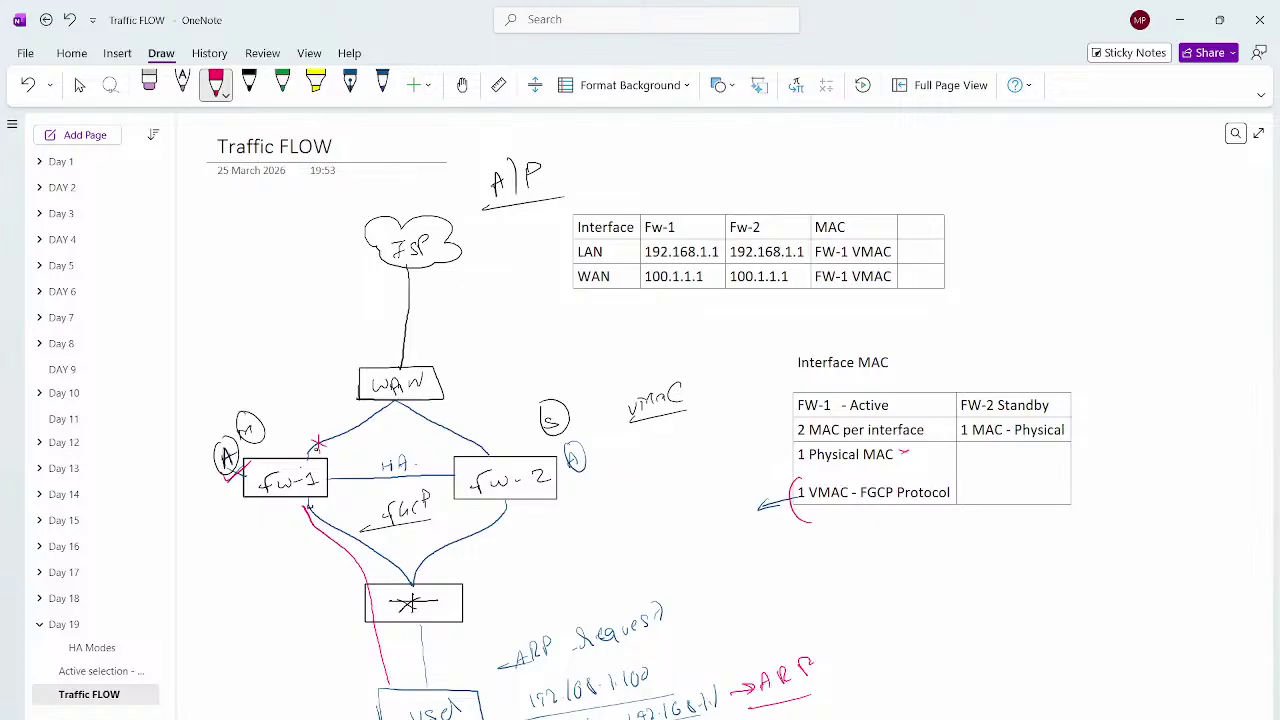
drag(948, 476, 950, 508)
drag(264, 425, 278, 438)
drag(278, 424, 265, 439)
mouse_move(953, 490)
mouse_down()
mouse_move(990, 488)
mouse_move(978, 494)
mouse_up()
mouse_move(1046, 392)
mouse_down()
mouse_move(1080, 384)
mouse_move(1066, 360)
mouse_up()
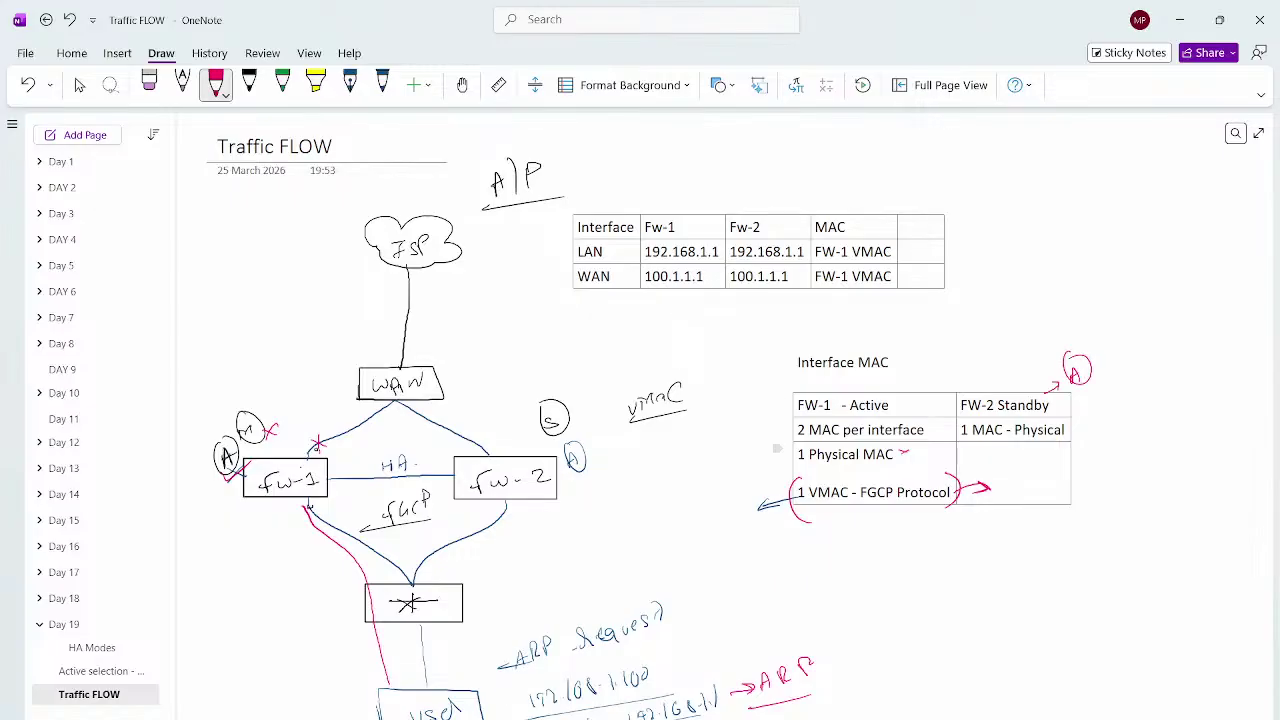
drag(905, 394, 912, 402)
drag(914, 381, 912, 384)
mouse_move(605, 715)
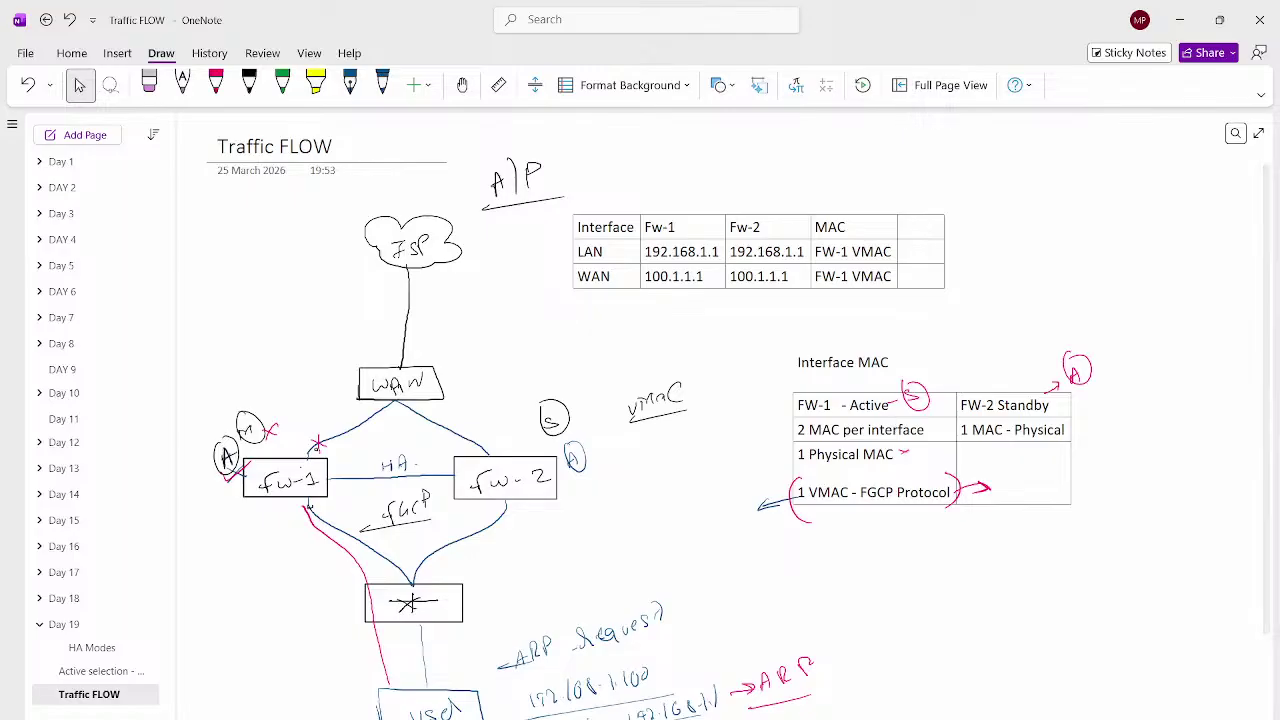
mouse_move(739, 717)
mouse_move(789, 717)
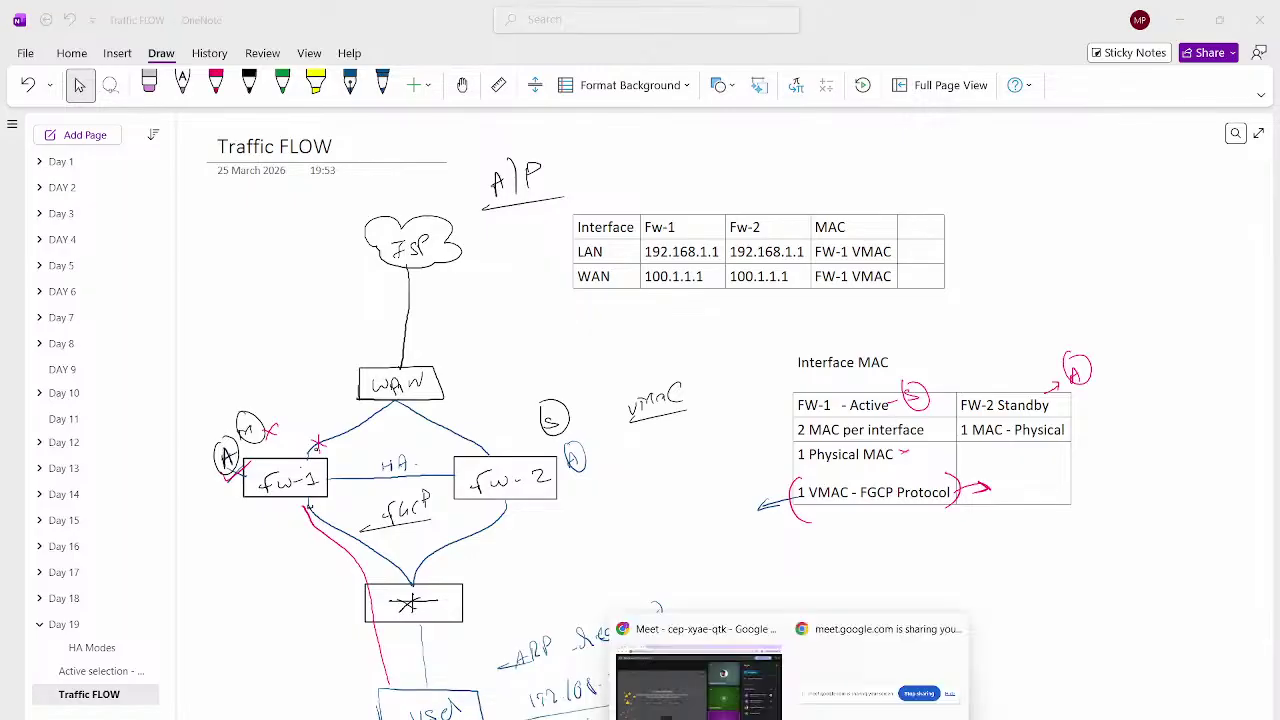
click(698, 685)
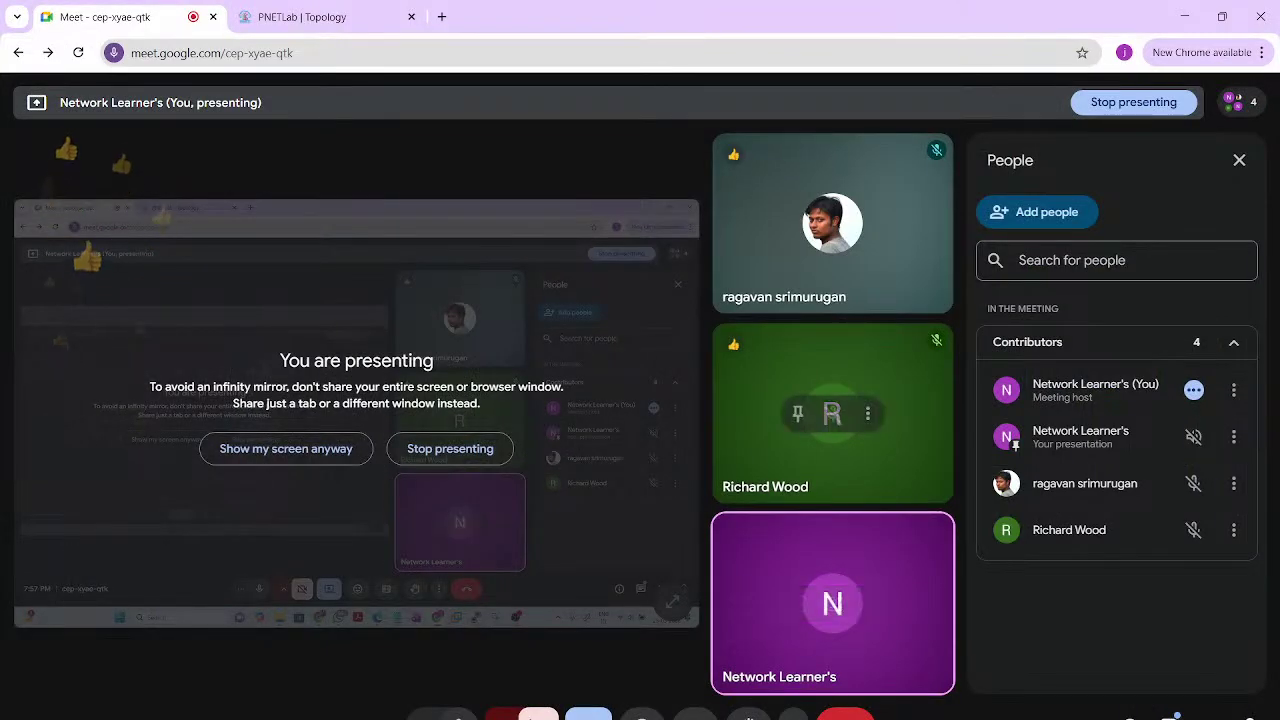
key(alt+Tab)
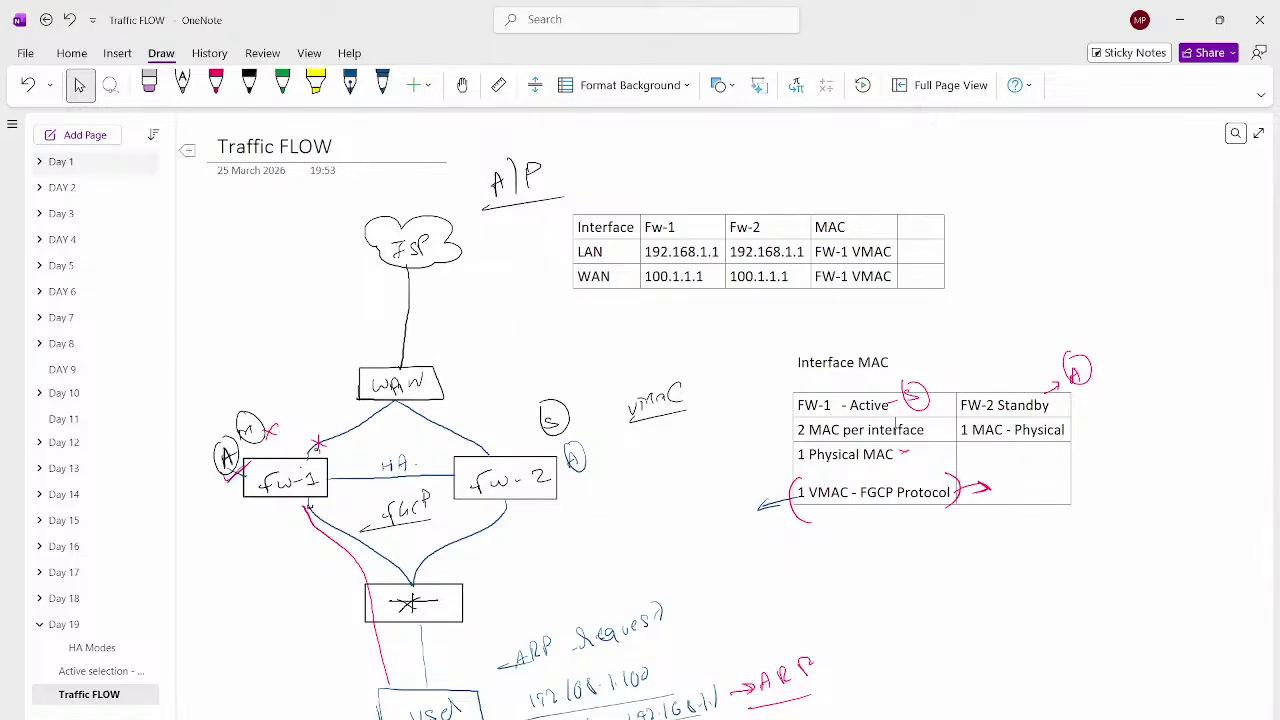
Create a new page and paste in a lasso-copied Traffic FLOW network diagram
key(ctrl+n)
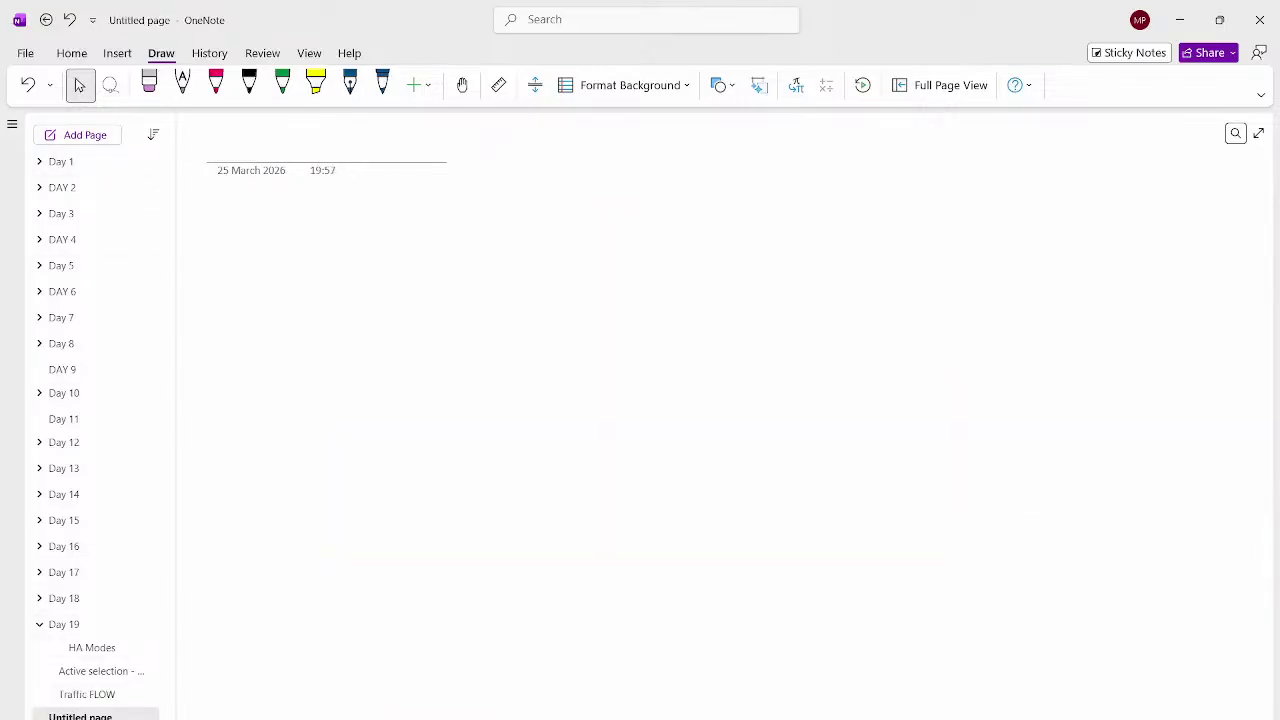
click(87, 694)
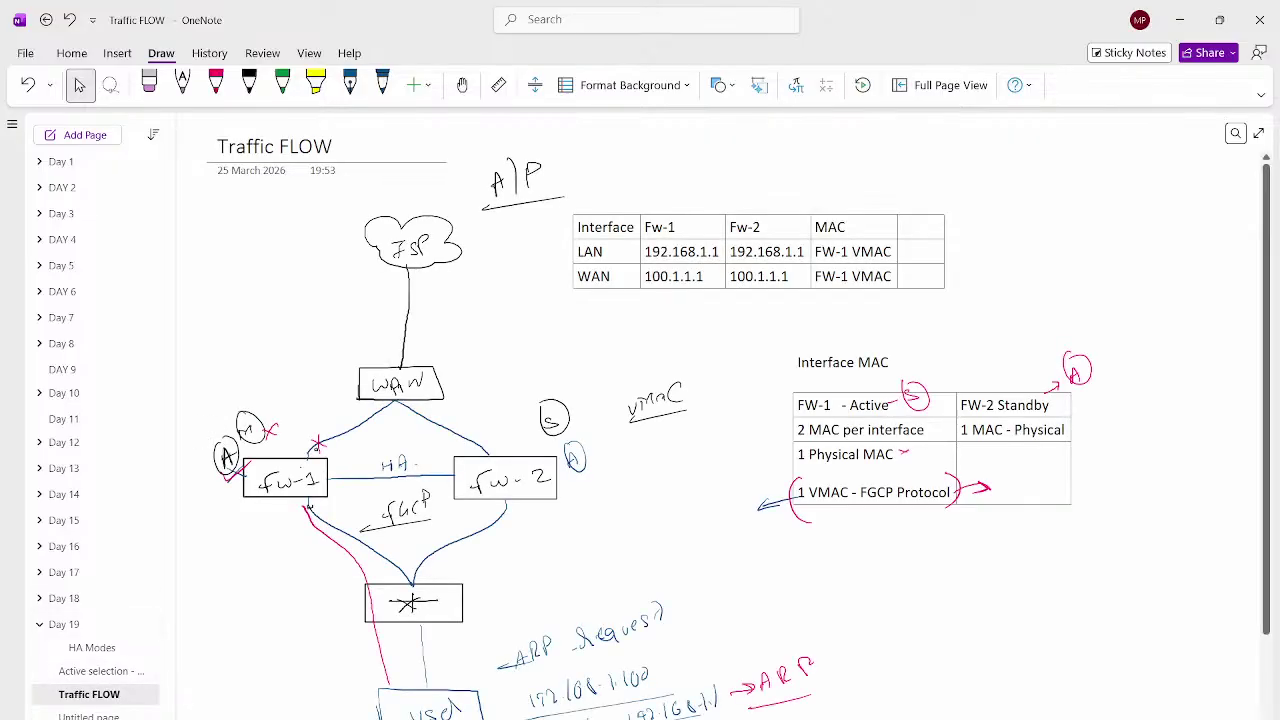
click(110, 85)
mouse_move(394, 190)
mouse_down()
mouse_move(358, 196)
mouse_move(178, 450)
mouse_move(330, 712)
mouse_move(552, 705)
mouse_move(605, 300)
mouse_move(455, 186)
mouse_up()
drag(394, 158, 345, 158)
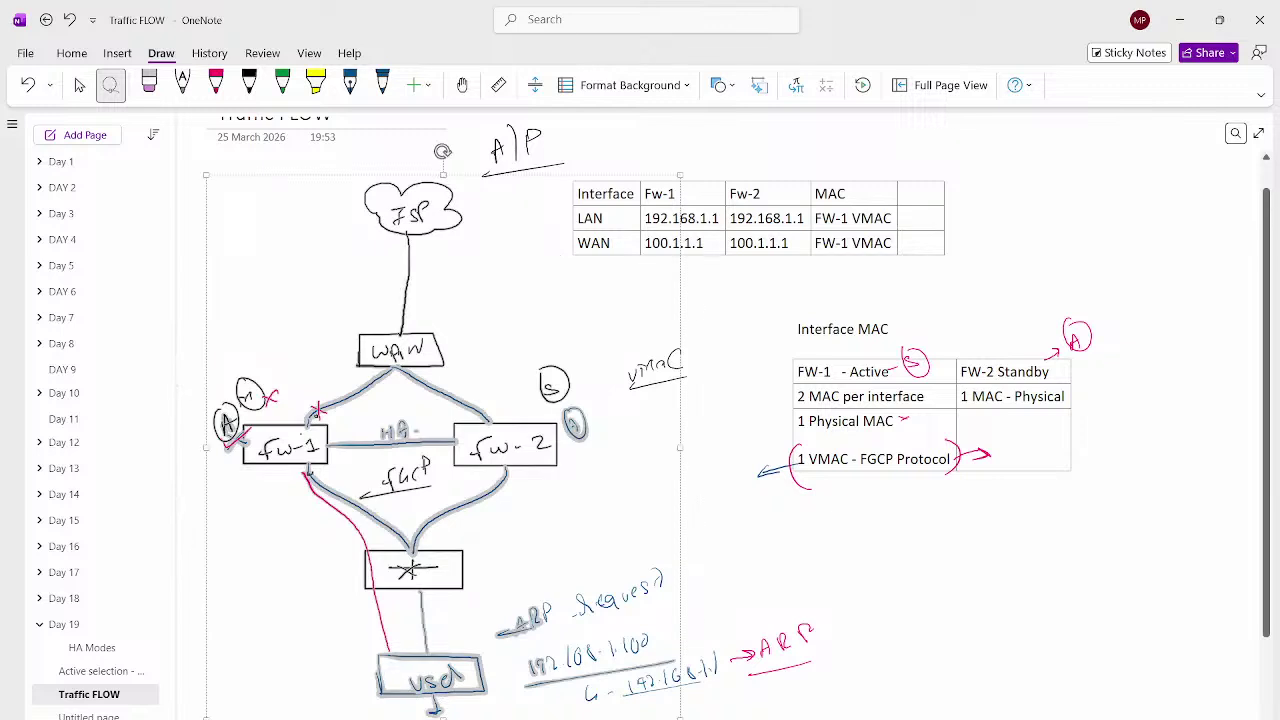
key(ctrl+c)
click(89, 716)
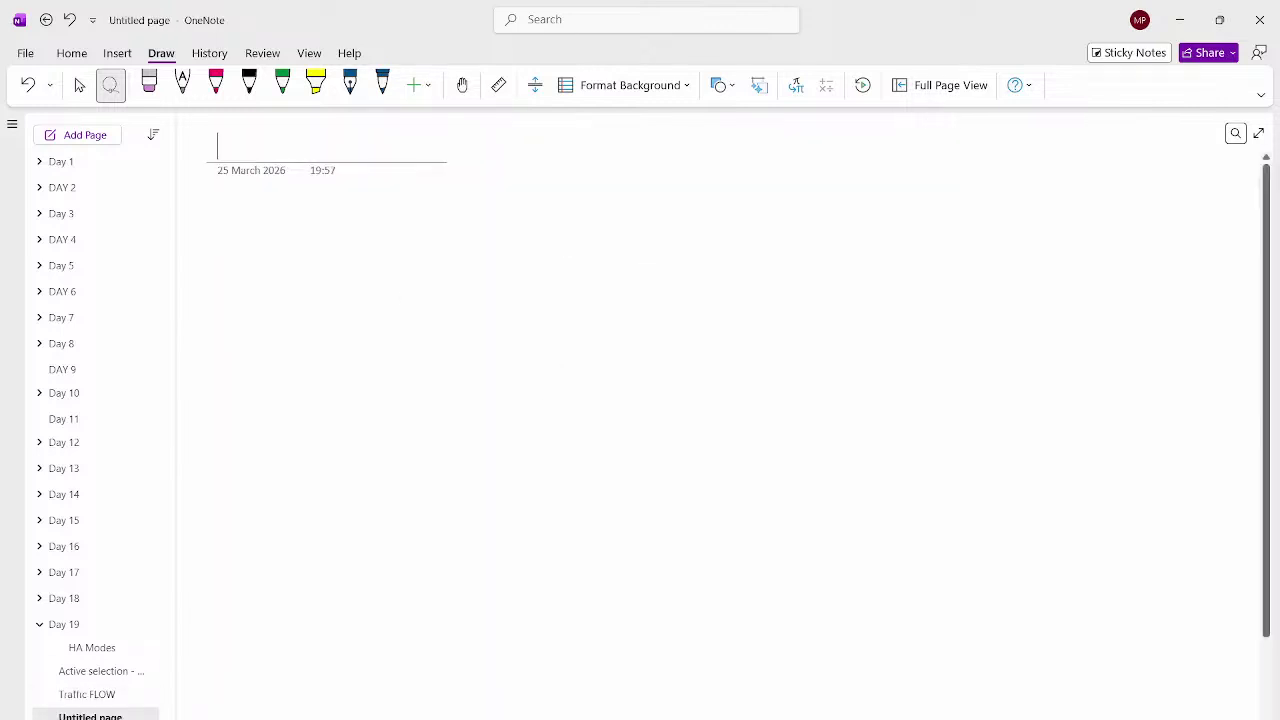
key(ctrl+v)
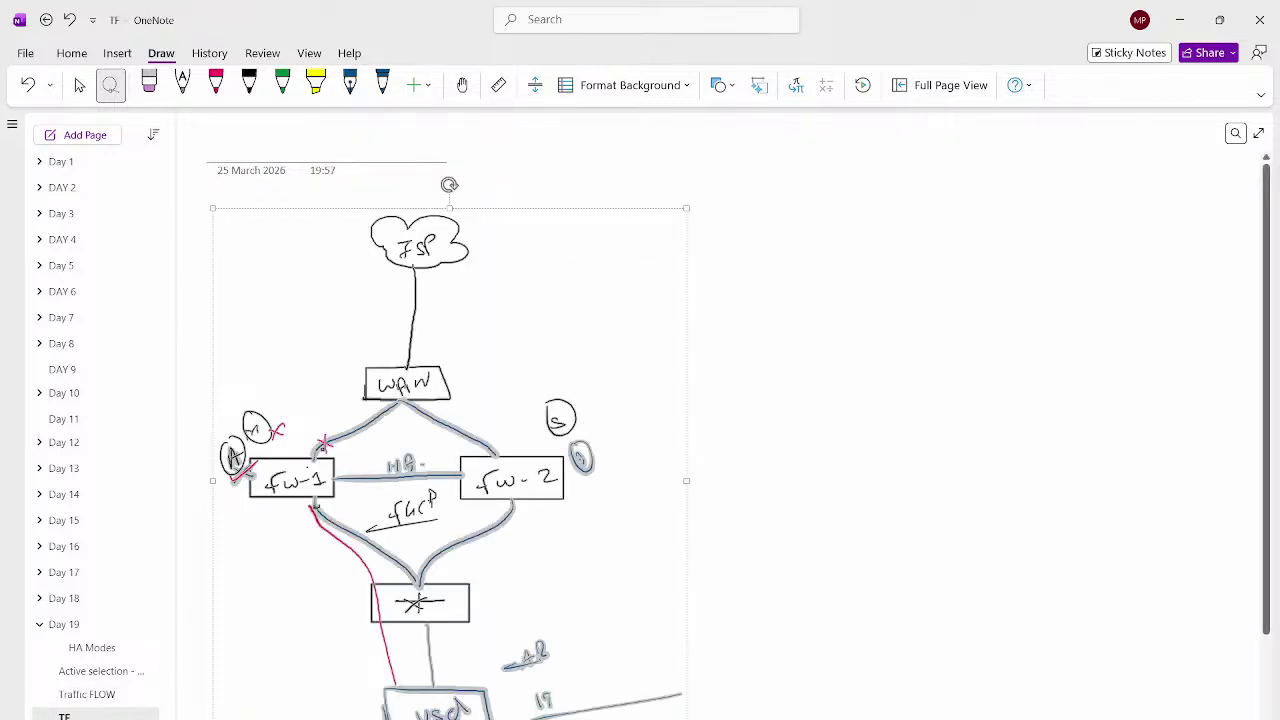
key(Escape)
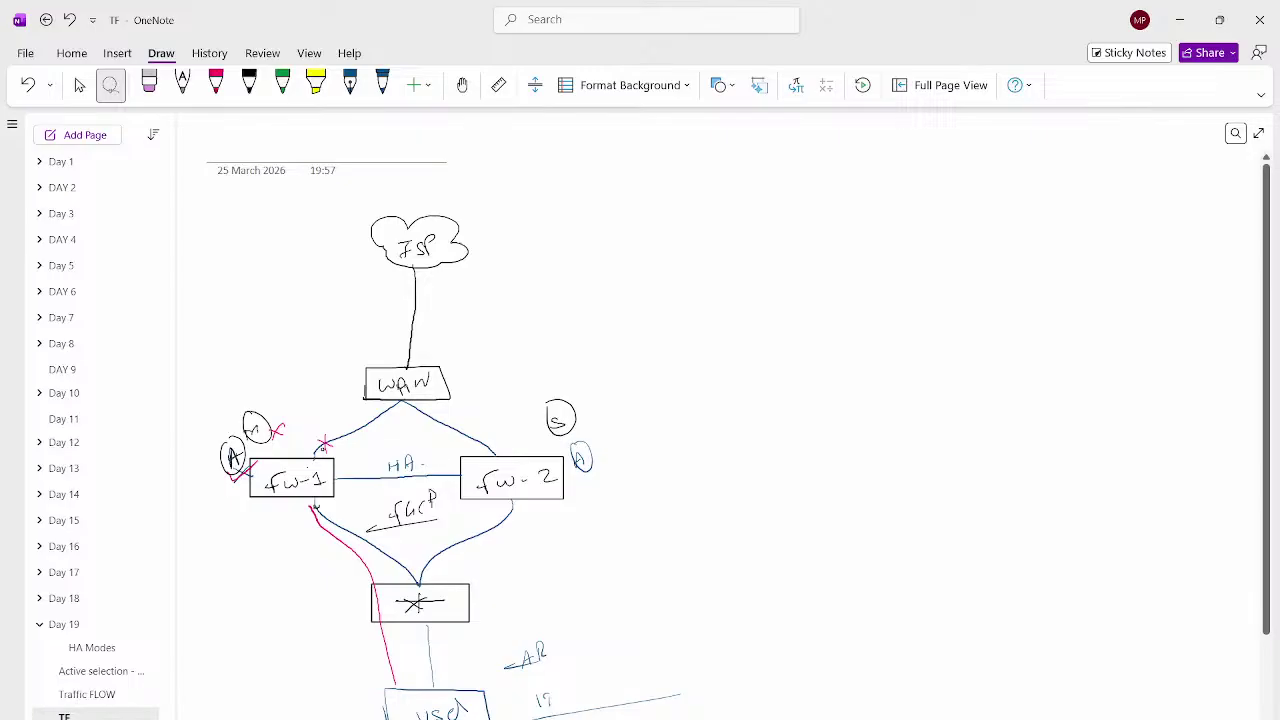
Erase the red fw-1-to-user line and handwrite 'ARP - client - fw' in dark blue
click(149, 85)
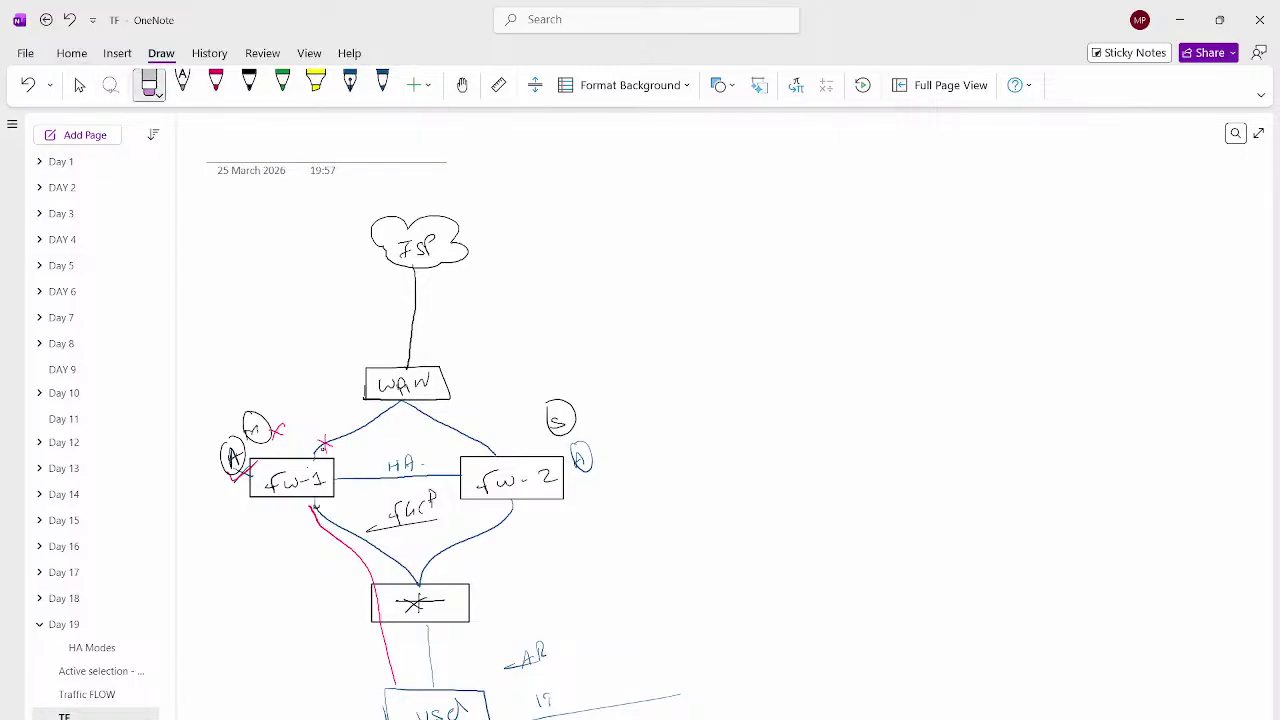
click(360, 557)
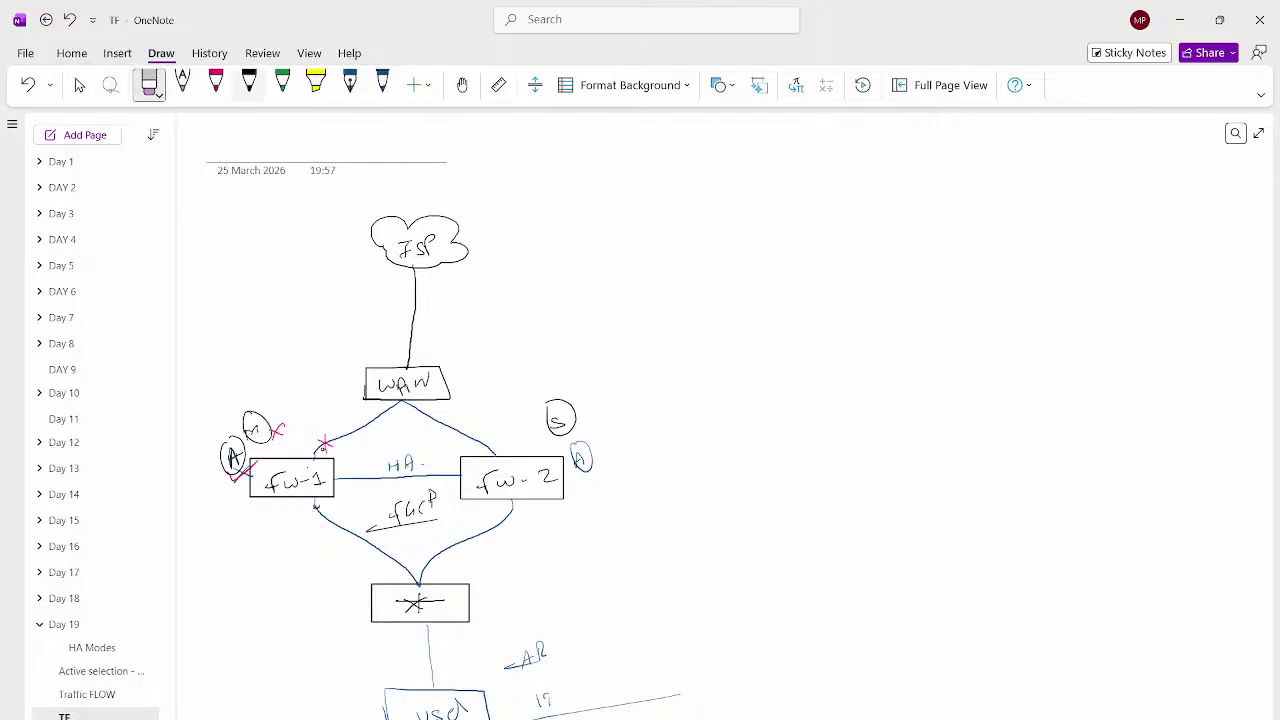
click(382, 85)
mouse_move(712, 284)
mouse_down()
mouse_move(722, 268)
mouse_move(732, 284)
mouse_move(746, 262)
mouse_move(732, 288)
mouse_up()
drag(750, 276, 808, 281)
drag(810, 276, 830, 278)
drag(834, 254, 833, 276)
mouse_move(826, 262)
mouse_down()
mouse_move(885, 279)
mouse_move(896, 266)
mouse_up()
drag(906, 256, 922, 254)
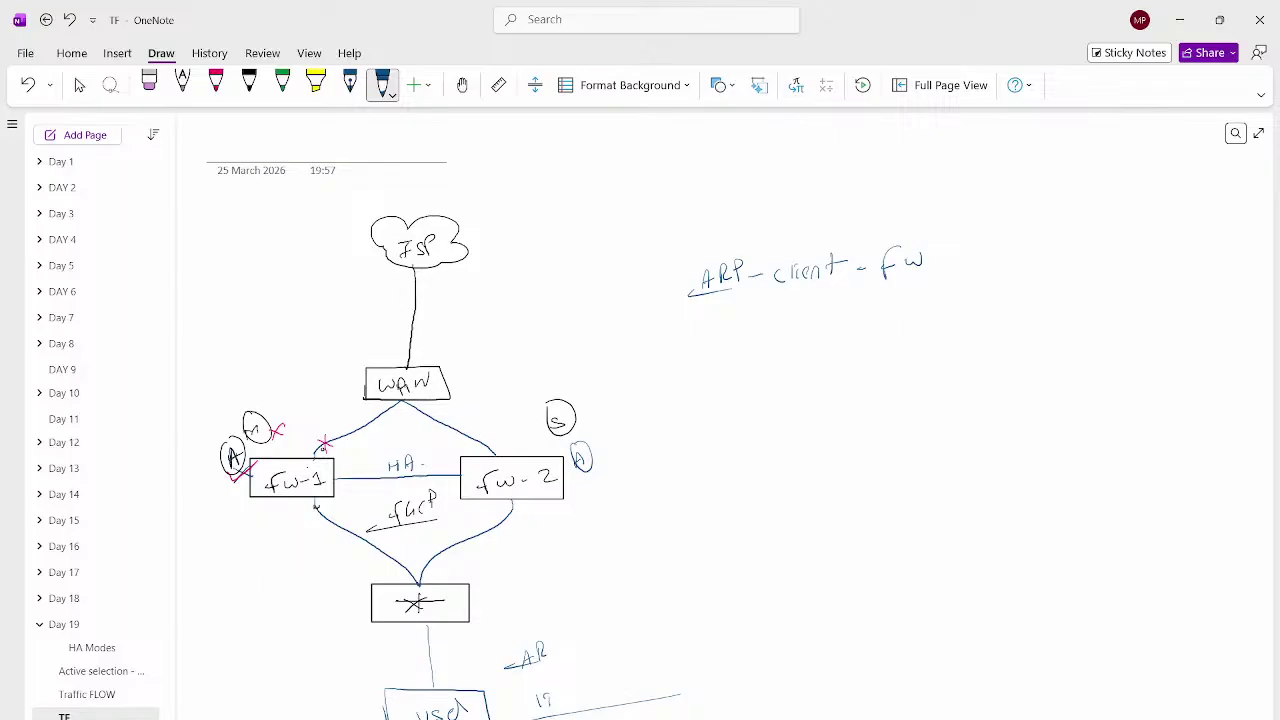
Write 'sel - fw', finish both '→ vmac' arrows, and draw a grey line to fw-1
drag(796, 316, 786, 338)
drag(776, 336, 820, 320)
mouse_move(701, 334)
mouse_down()
mouse_move(689, 345)
mouse_move(706, 347)
mouse_up()
drag(727, 321, 726, 346)
drag(936, 258, 1044, 260)
drag(866, 322, 928, 312)
mouse_move(934, 310)
mouse_down()
mouse_move(934, 322)
mouse_move(958, 306)
mouse_move(984, 312)
mouse_up()
drag(890, 338, 992, 328)
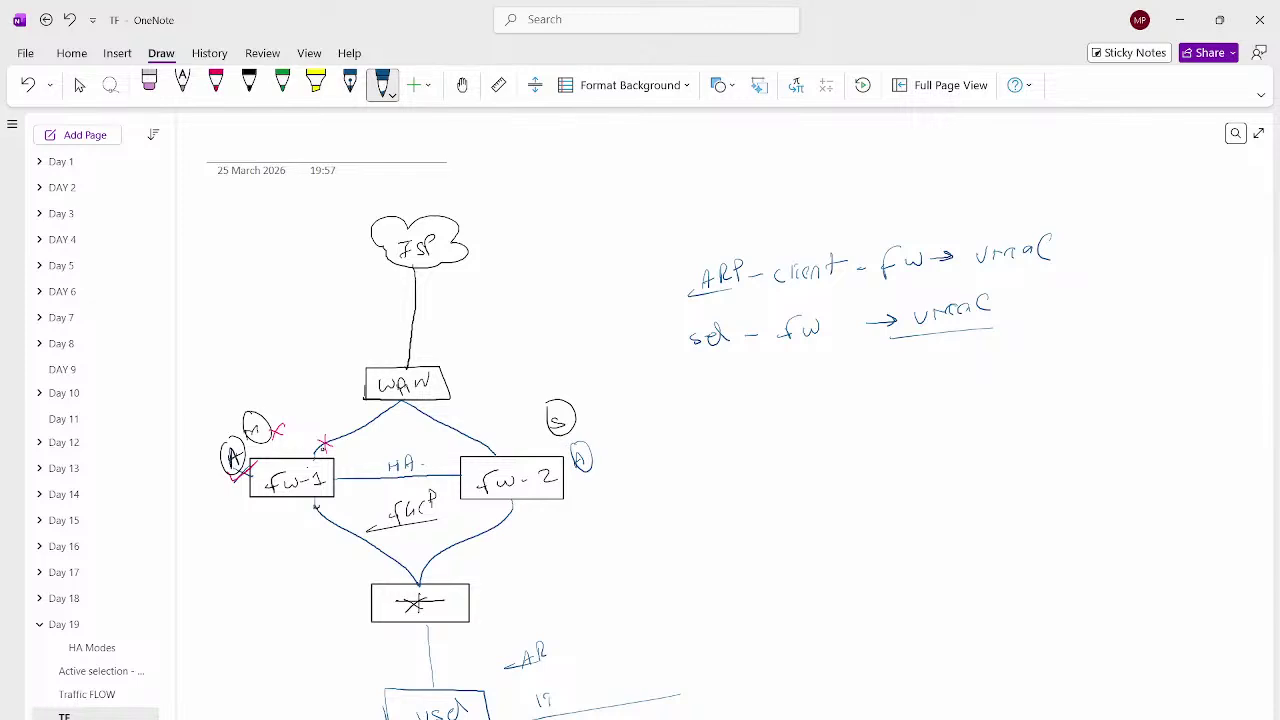
mouse_move(392, 700)
mouse_down()
mouse_move(396, 618)
mouse_move(328, 534)
mouse_up()
Trace in pink the HA link fw-1 to fw-2, the fw-2–WAN link, and ISP down to fw-1
click(215, 85)
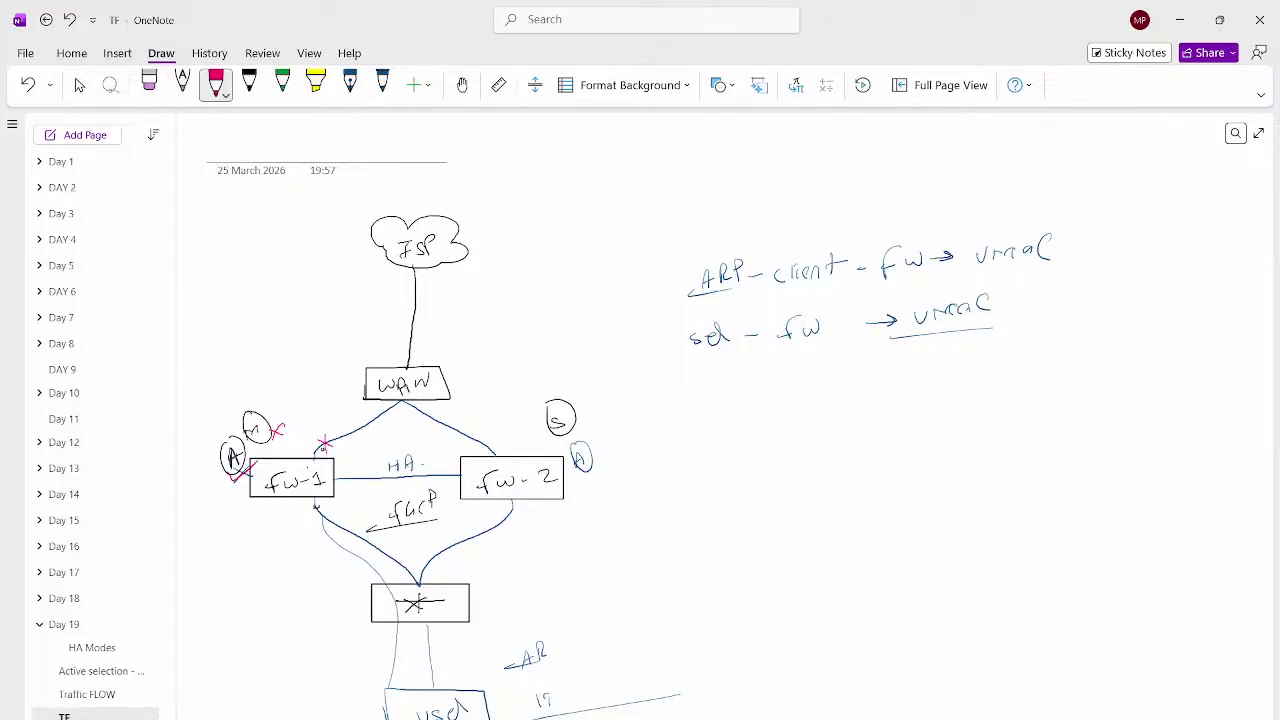
drag(350, 484, 440, 490)
drag(498, 453, 443, 407)
mouse_move(387, 355)
mouse_down()
mouse_move(314, 421)
mouse_move(305, 448)
mouse_move(454, 456)
mouse_up()
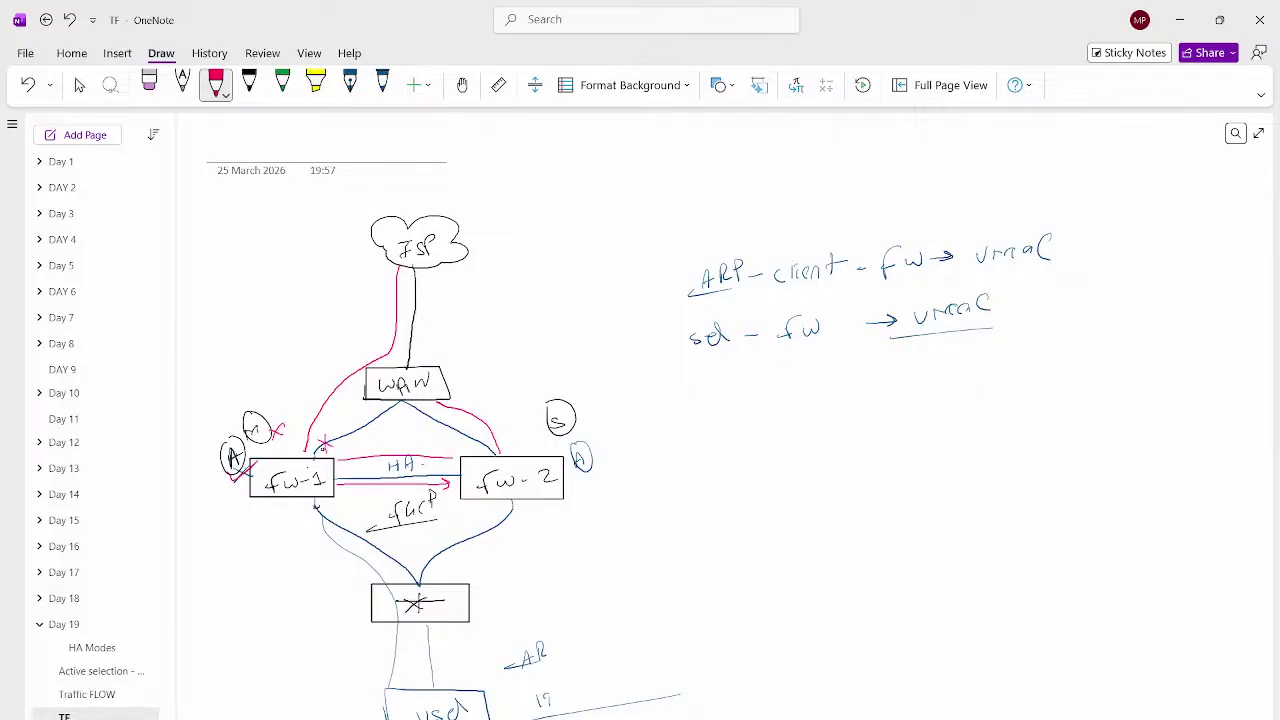
key(Escape)
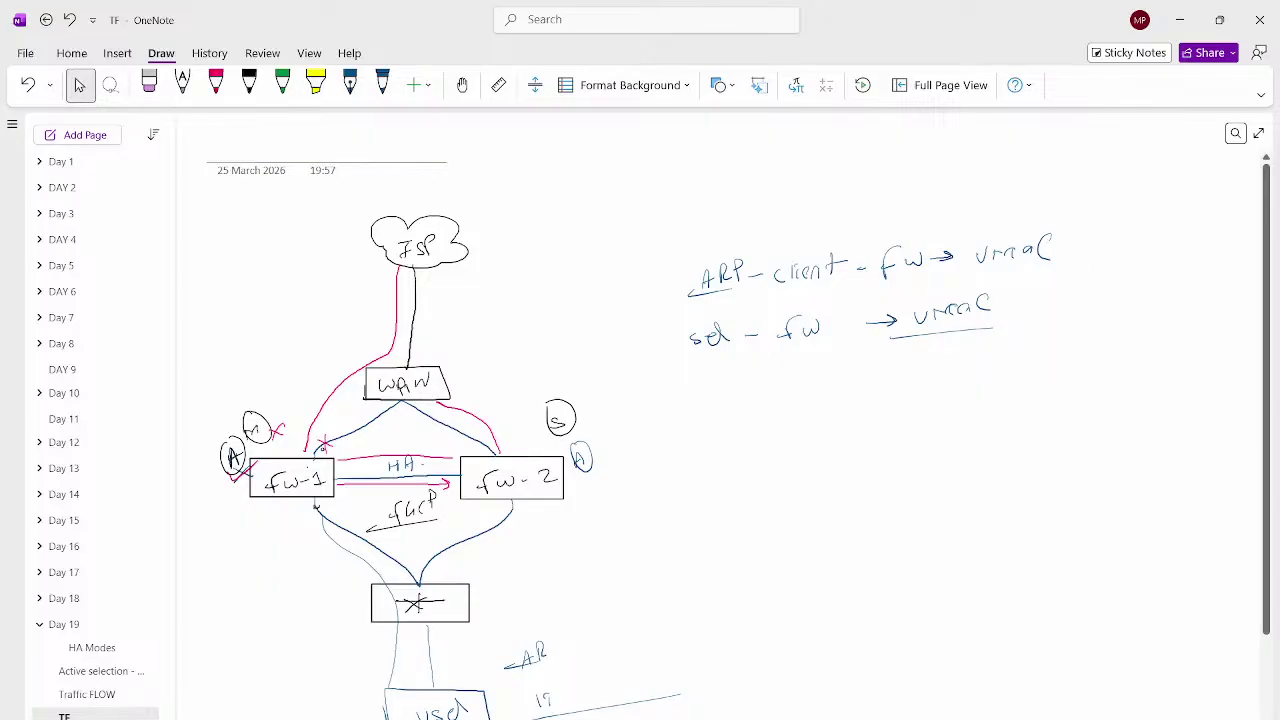
Type the first flow lines: client to Active firewall, Primary FW to secondary, inspection and send out
click(717, 385)
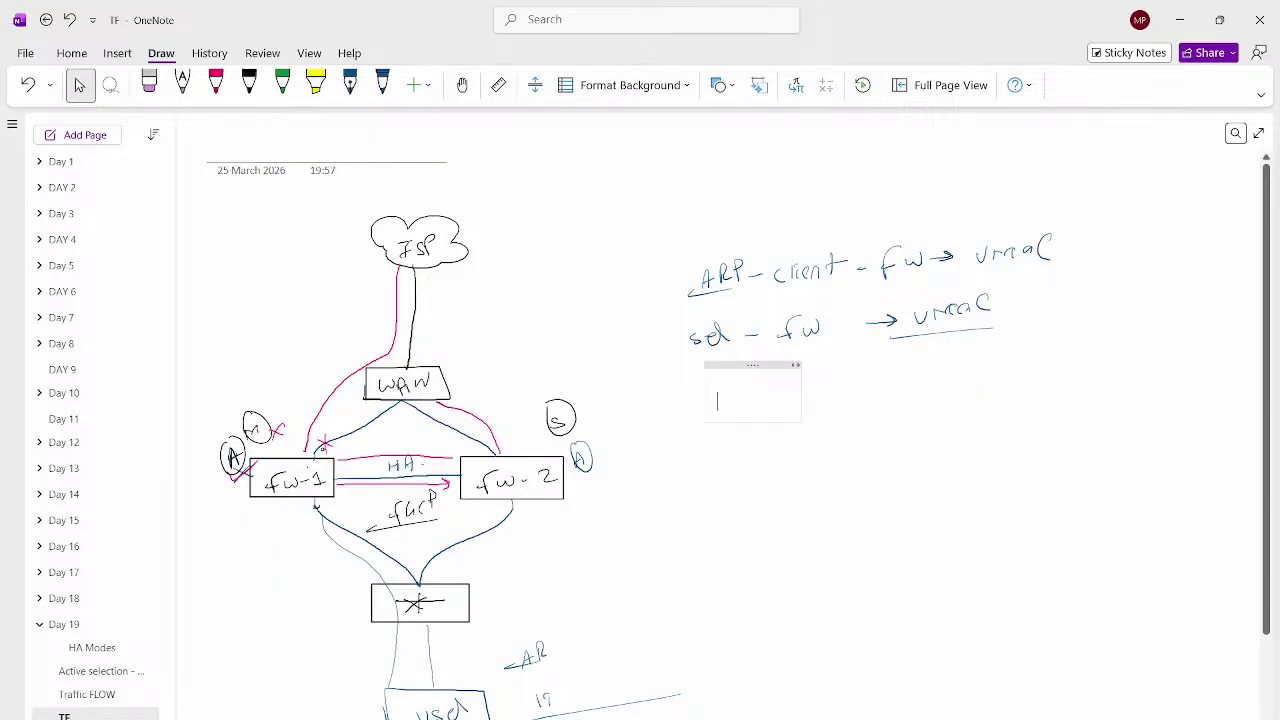
text(Client in)
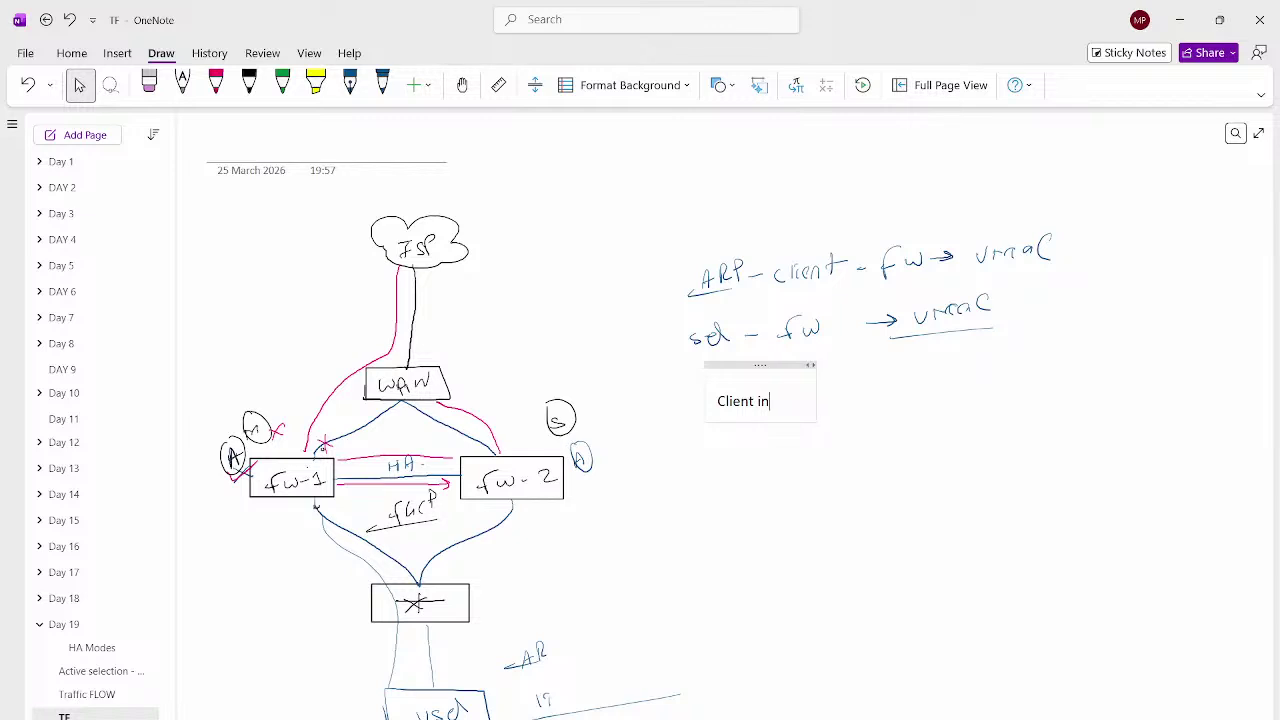
text(itiate traffi)
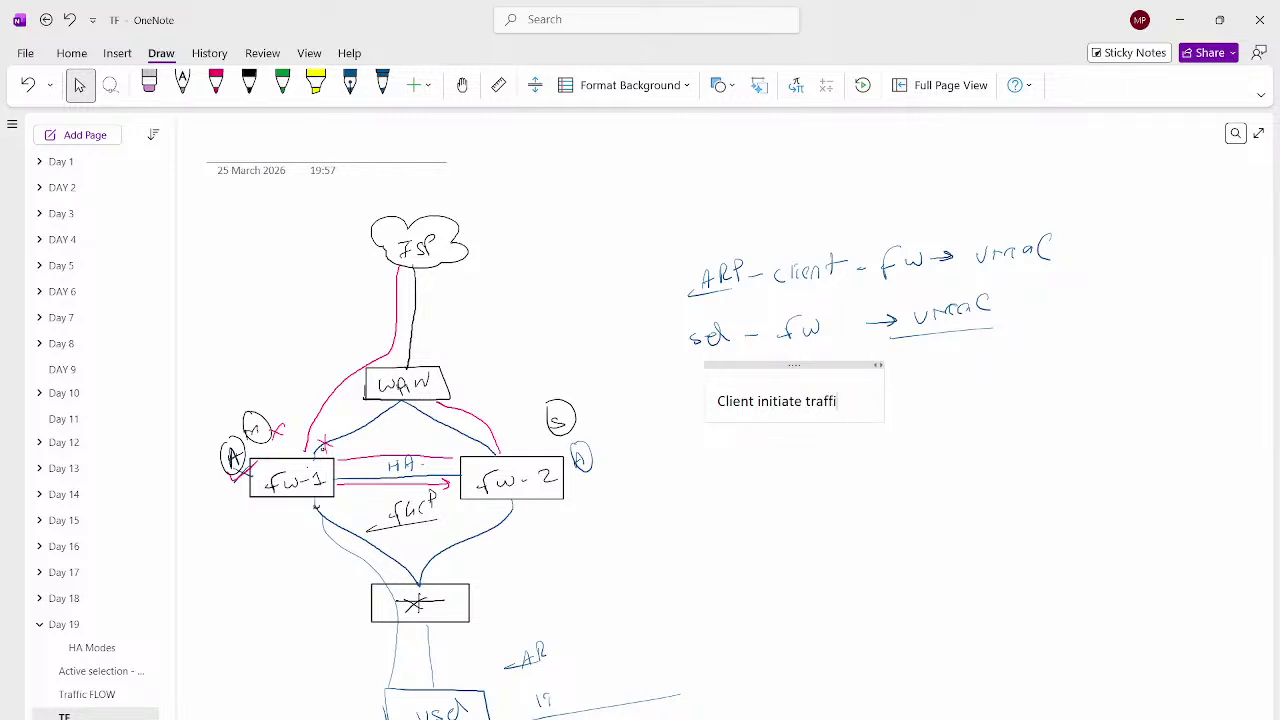
text(c to Activ)
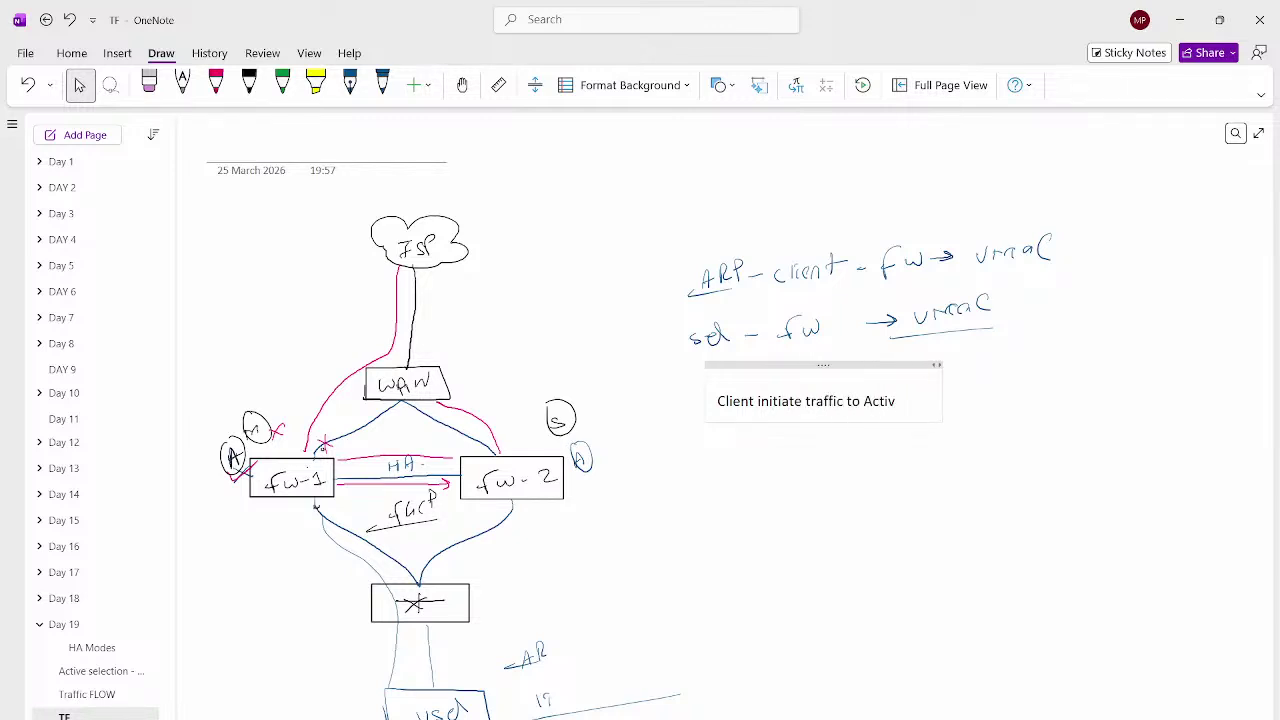
text(e firewall)
key(Return)
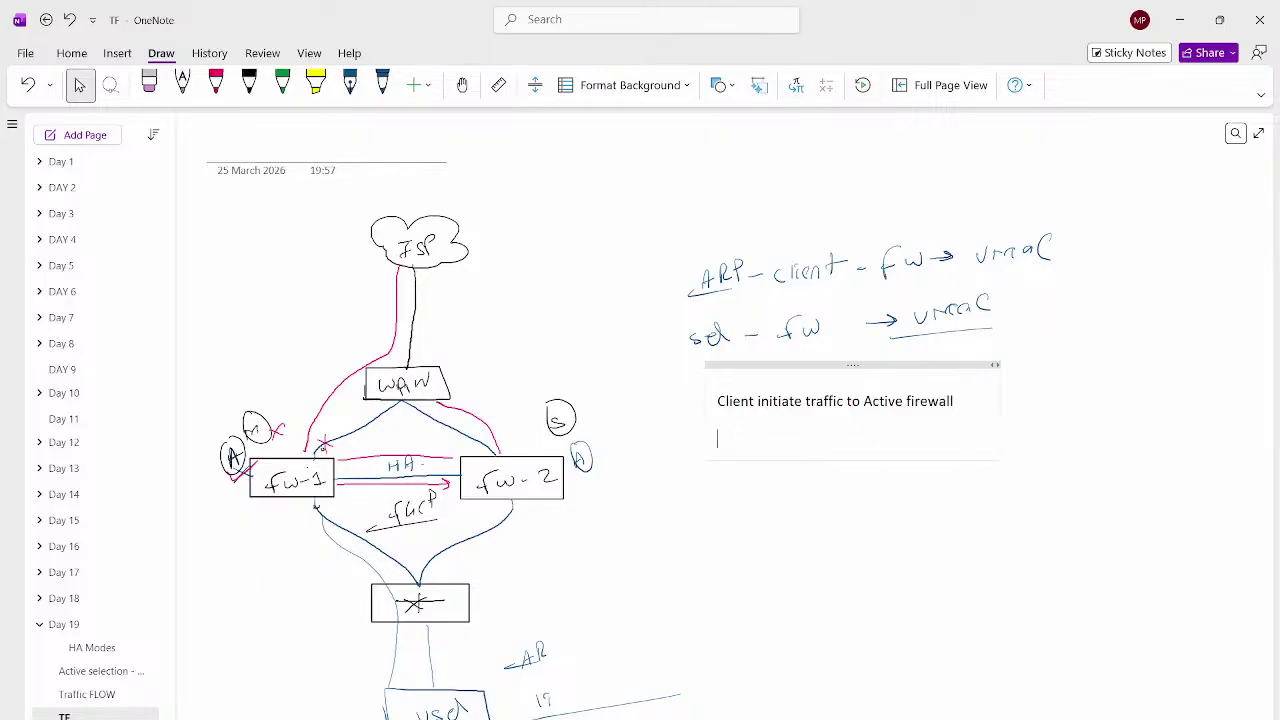
text(A)
key(BackSpace)
text(If)
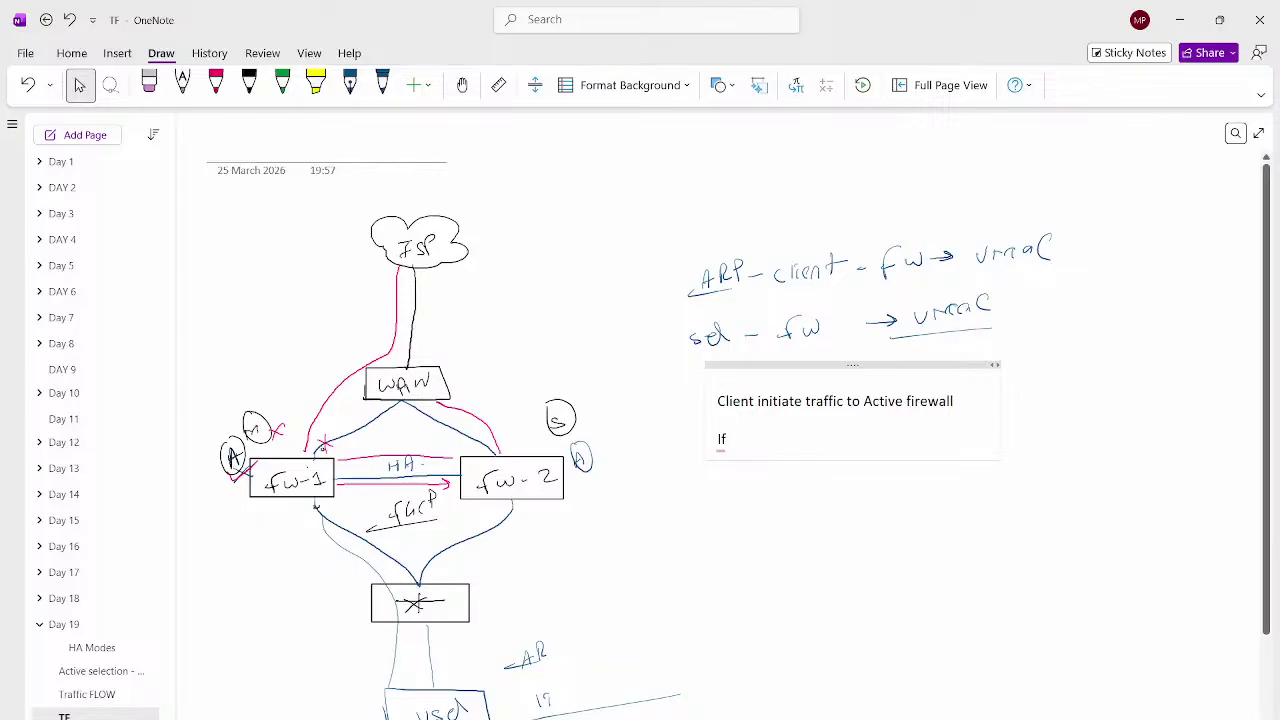
key(BackSpace)
key(BackSpace)
text(Primary FW - sends )
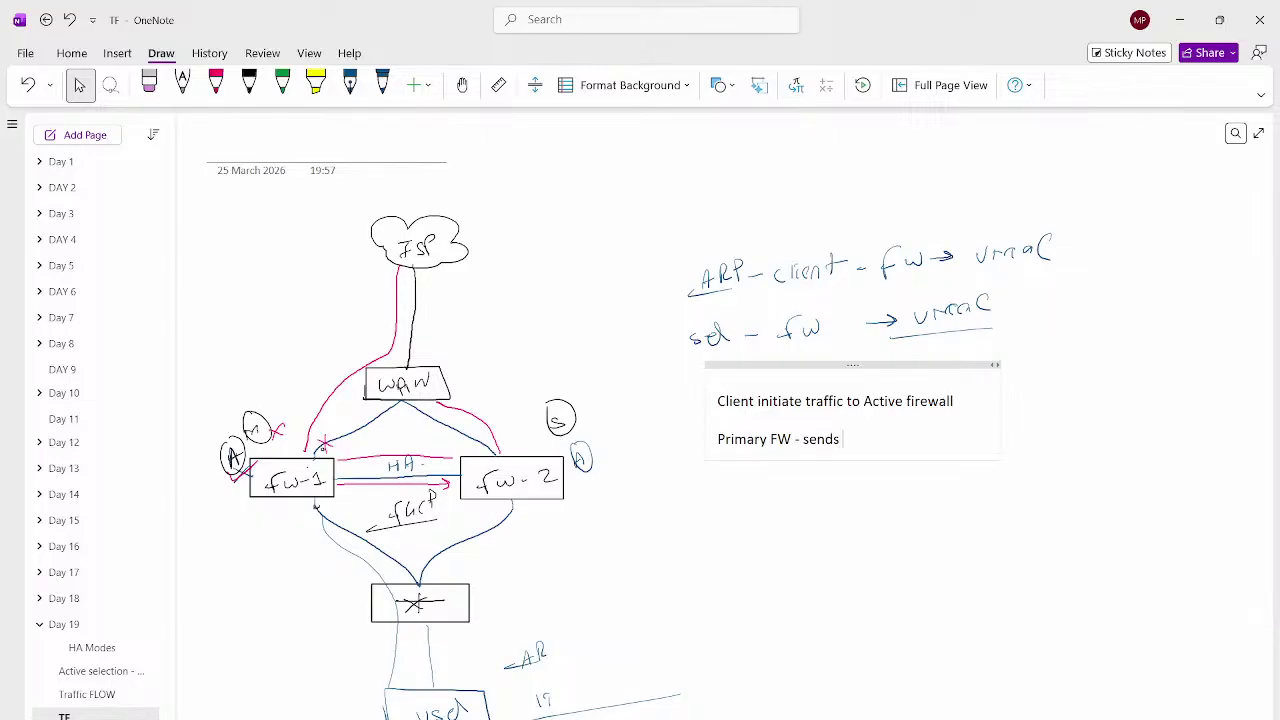
text(traffic to secondary fir)
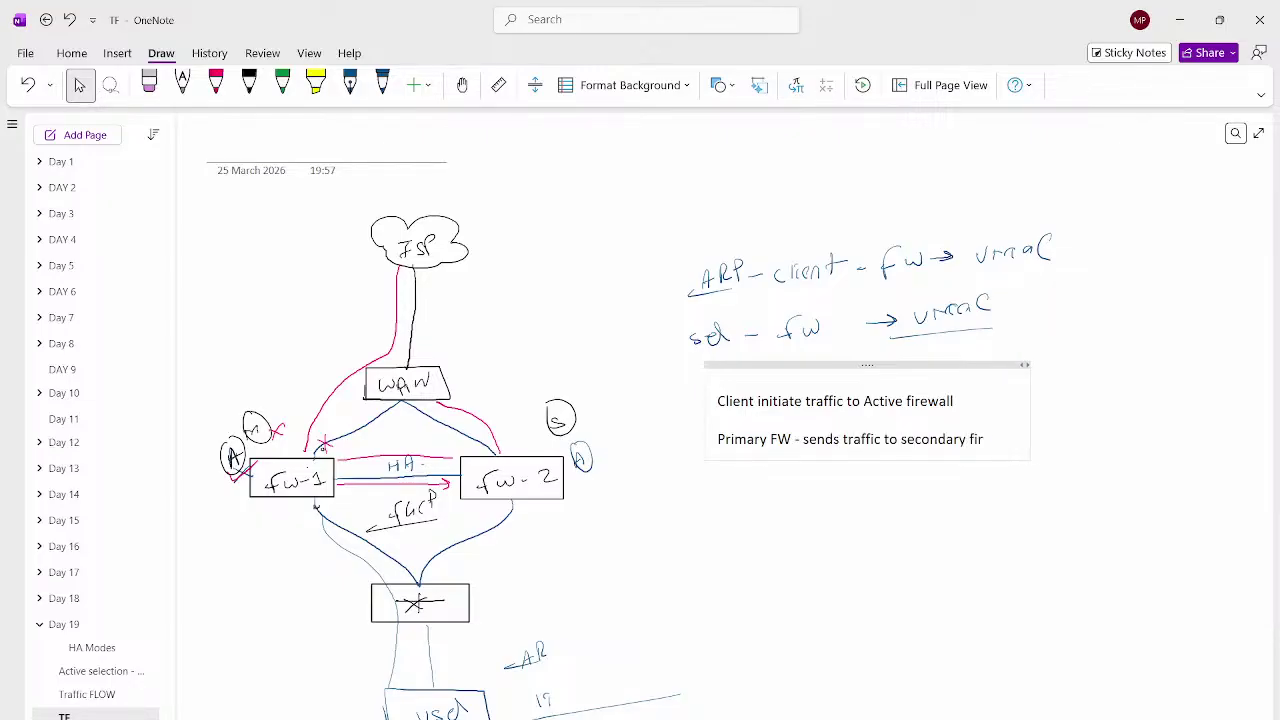
text(ewall)
key(Return)
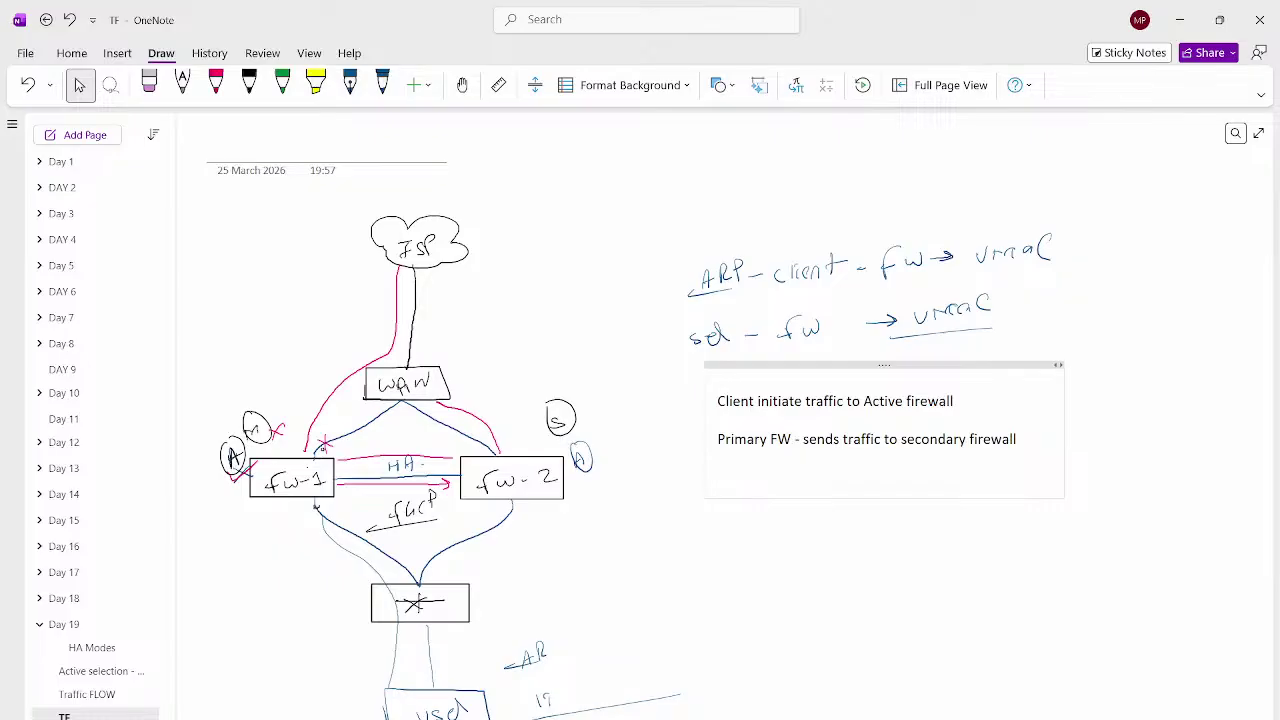
text(se)
text(condary)
text( fire)
key(BackSpace)
key(BackSpace)
key(BackSpace)
key(BackSpace)
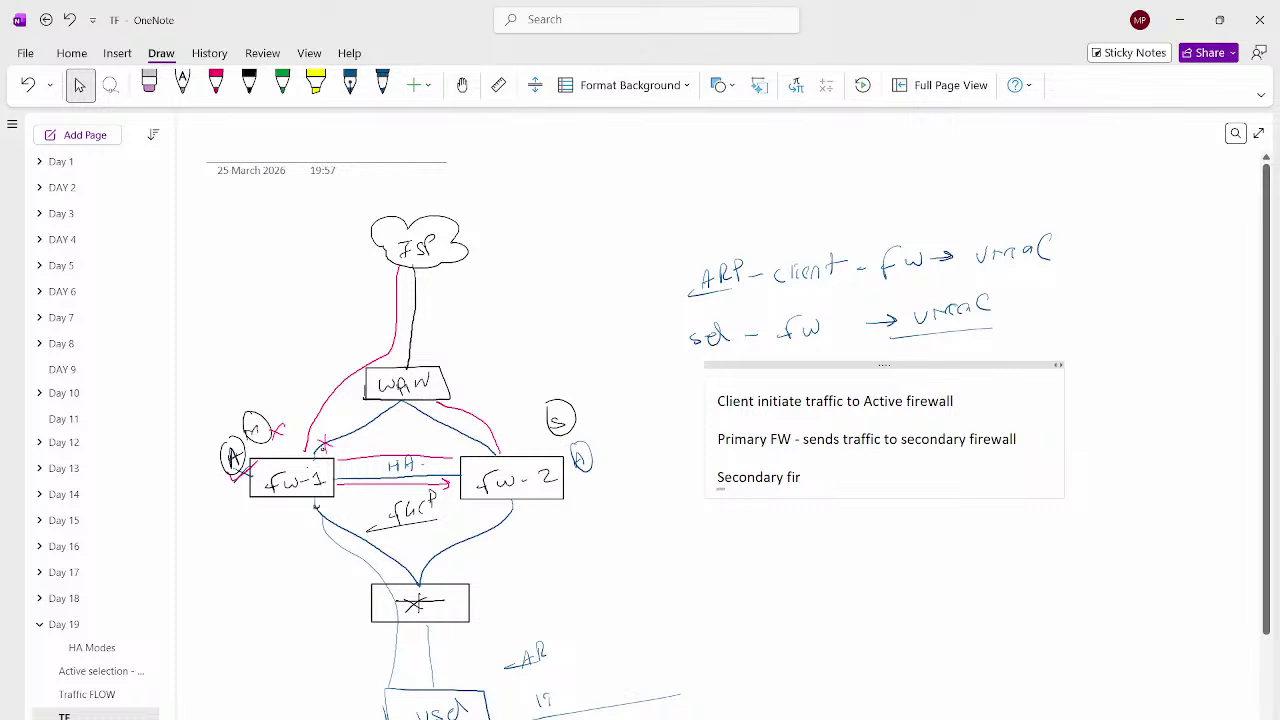
text(fw perform inspe)
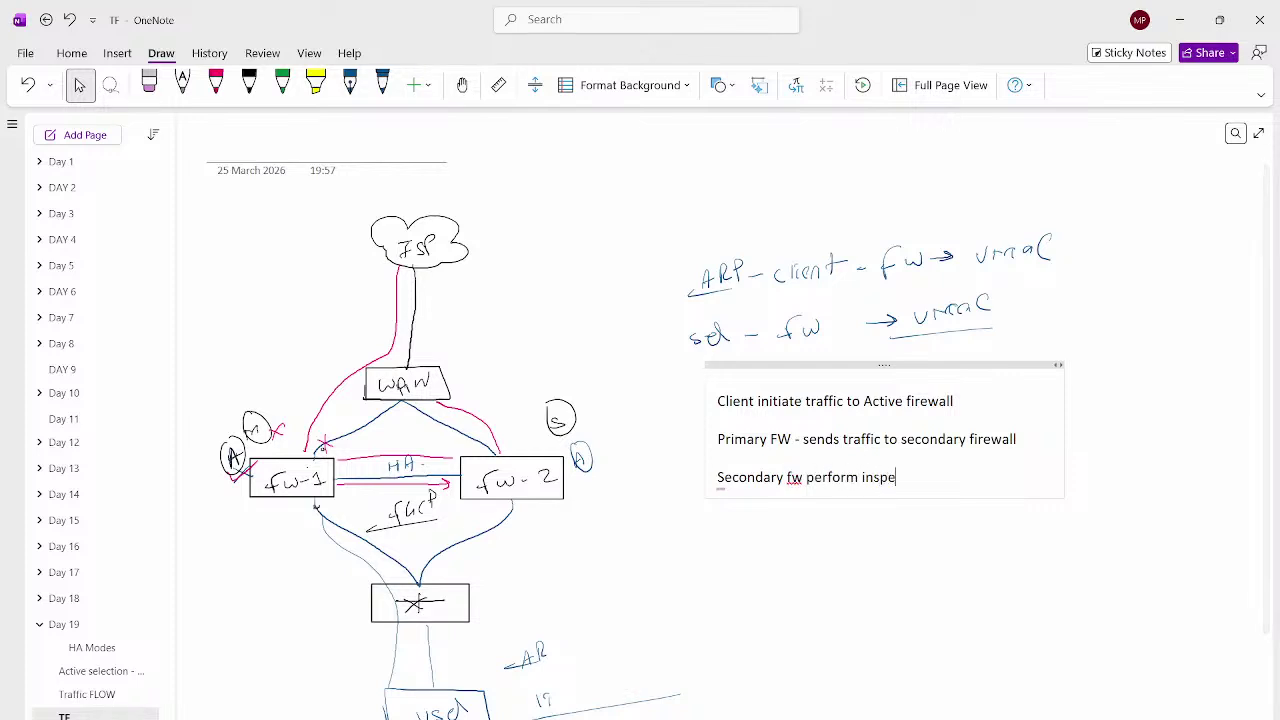
text(ctions and sedn)
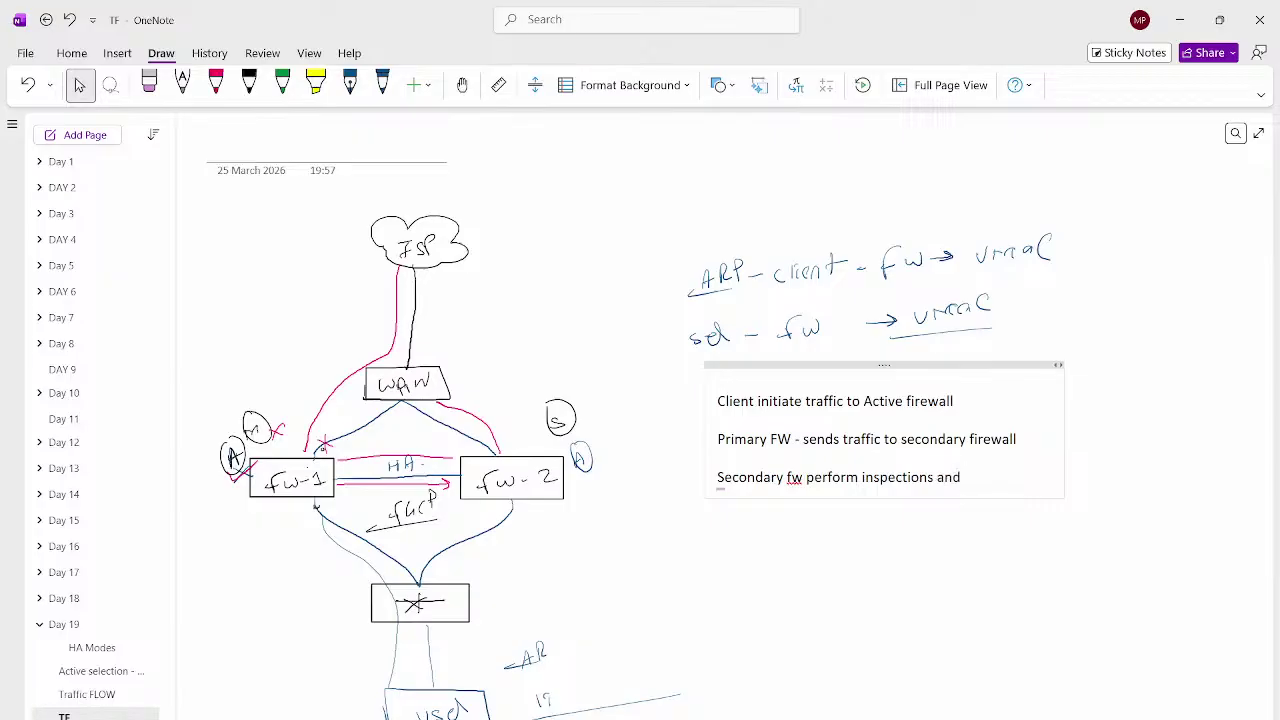
key(BackSpace)
key(BackSpace)
text(nd out)
Add lines 'Then server to Active firewall.', Active sending traffic to secondary fw, and 'Sc - client'
key(Return)
text(Then )
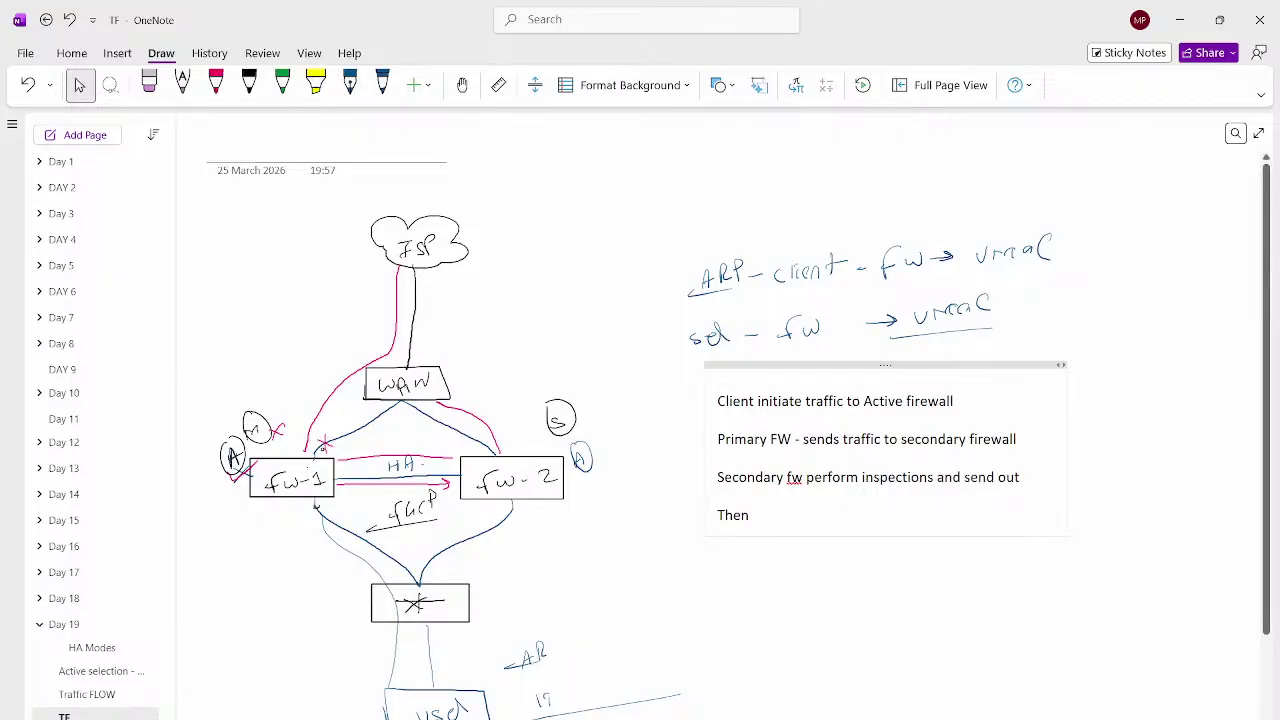
text(server to Active firew)
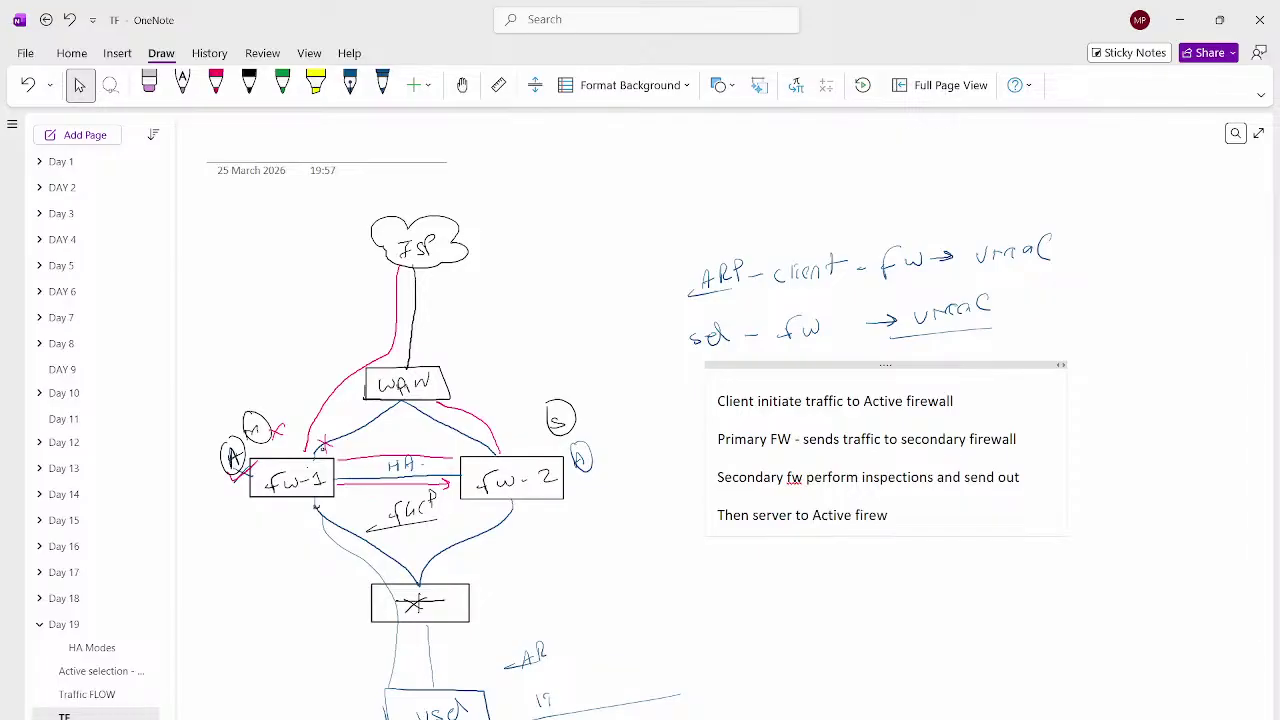
text(all.)
key(Return)
key(Return)
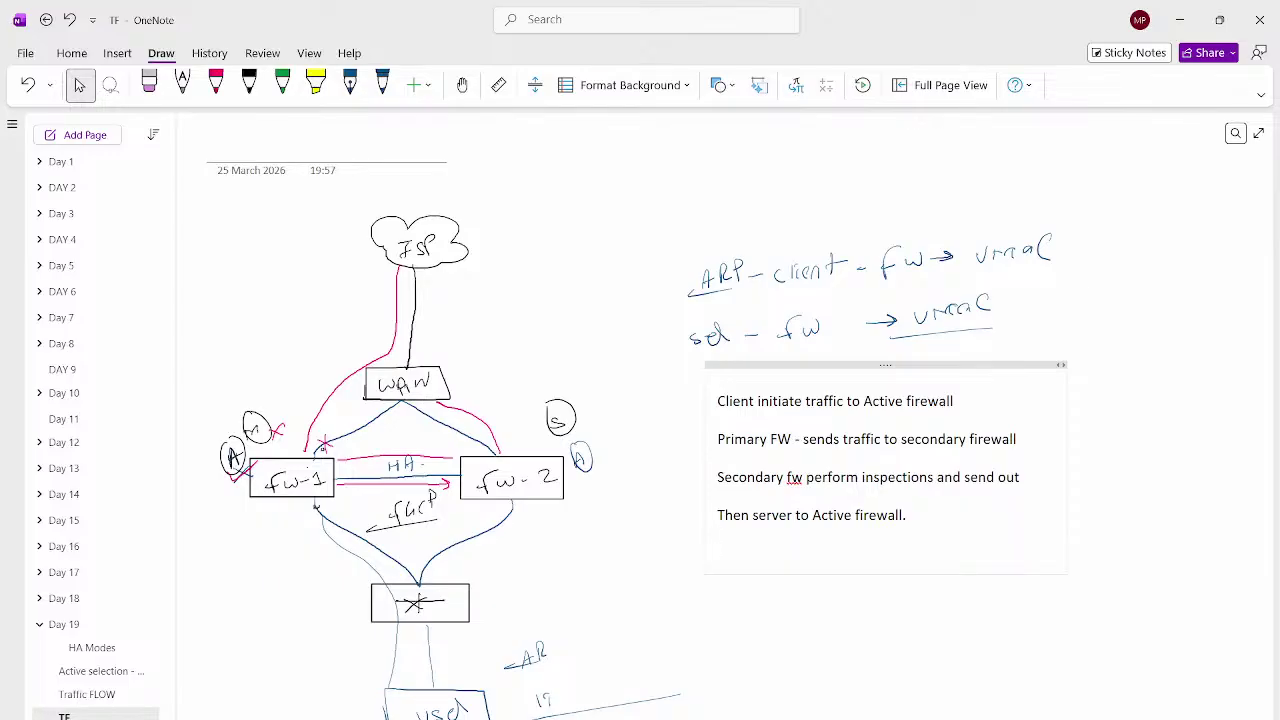
text(Active will se)
key(BackSpace)
key(BackSpace)
text(send a traffic)
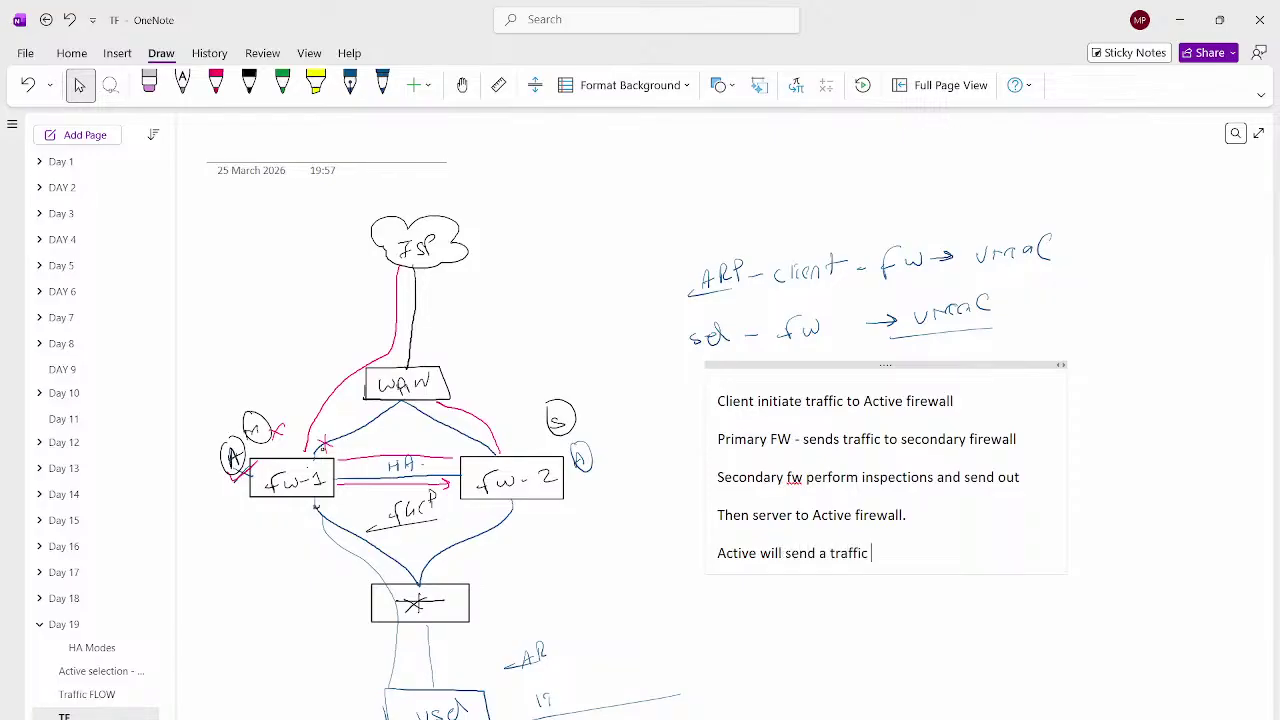
text( to secondary fw)
key(Return)
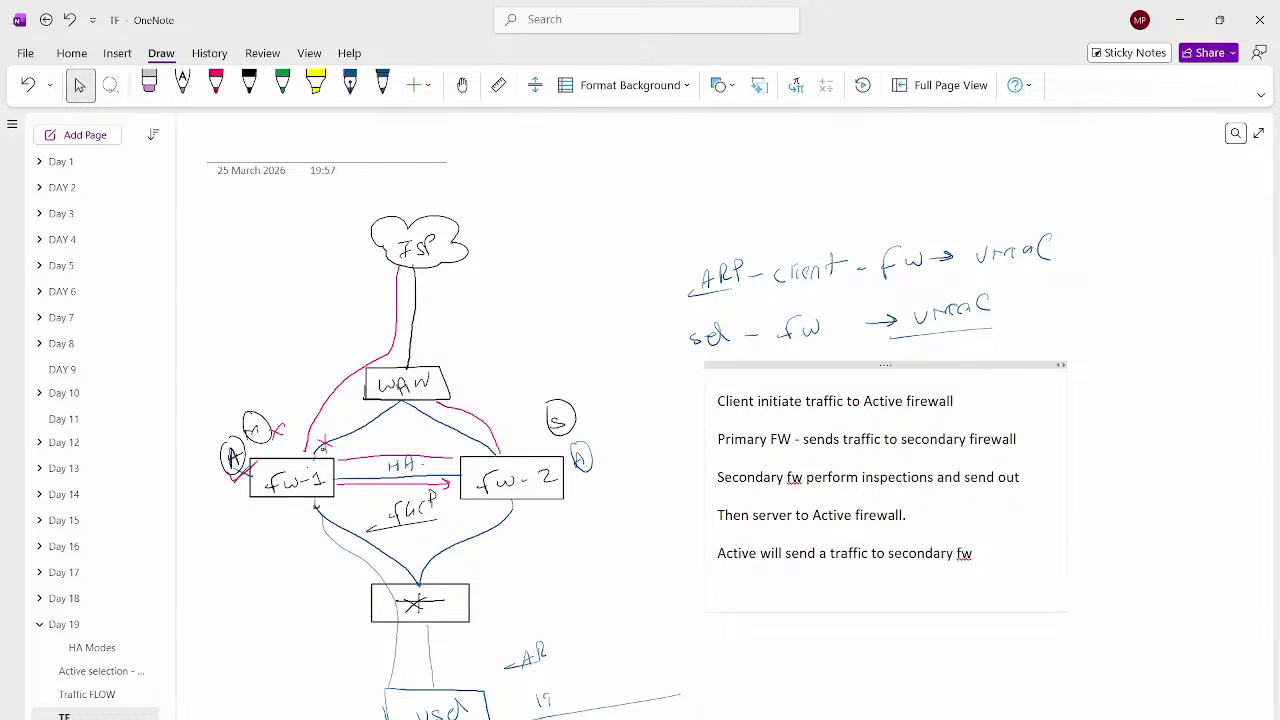
text(sc - clinet)
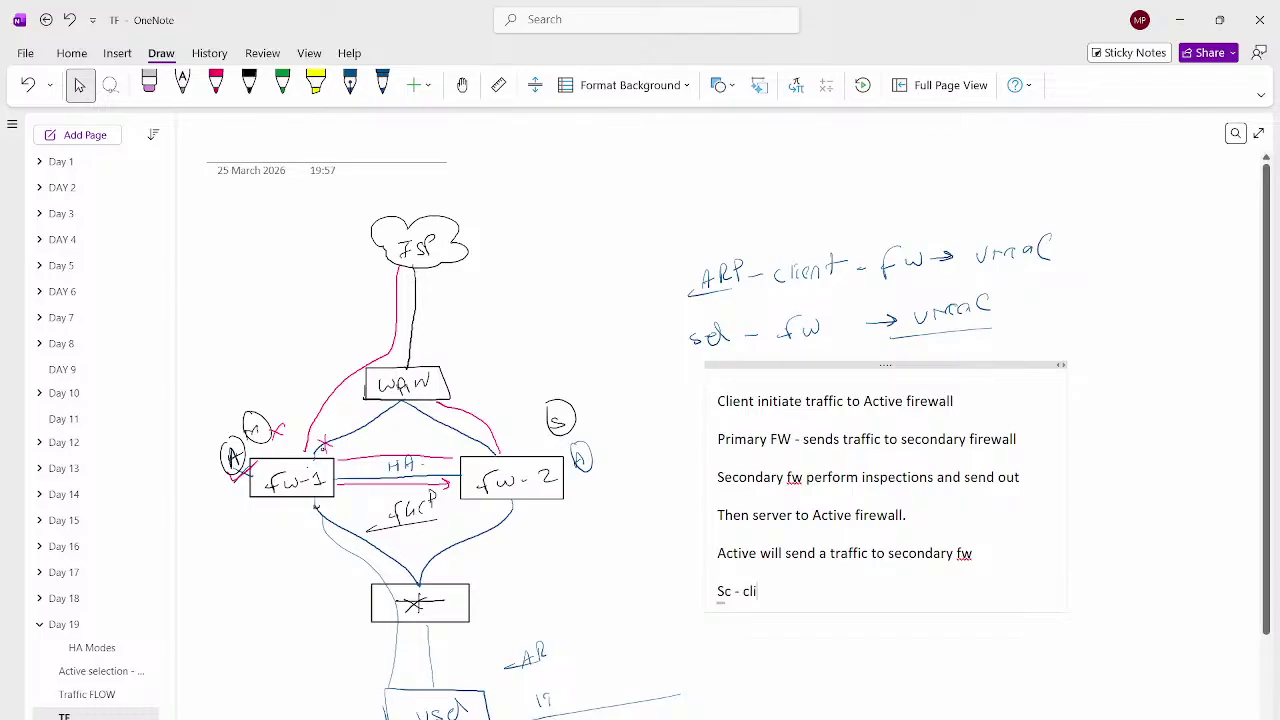
key(BackSpace)
key(BackSpace)
key(BackSpace)
key(BackSpace)
text(ent)
Shift the flow note left and type a side list: Client to fw, Fw to server, Server - to fw, Fw- to - client
drag(885, 365, 805, 365)
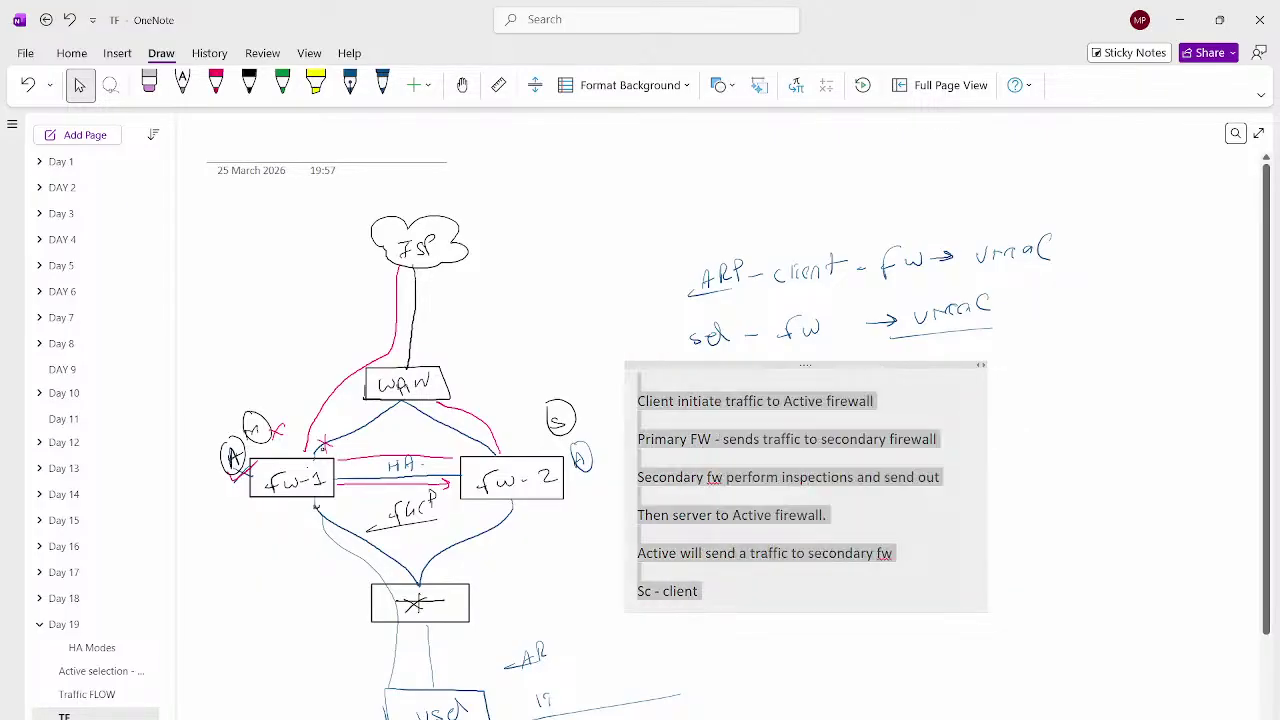
click(1075, 460)
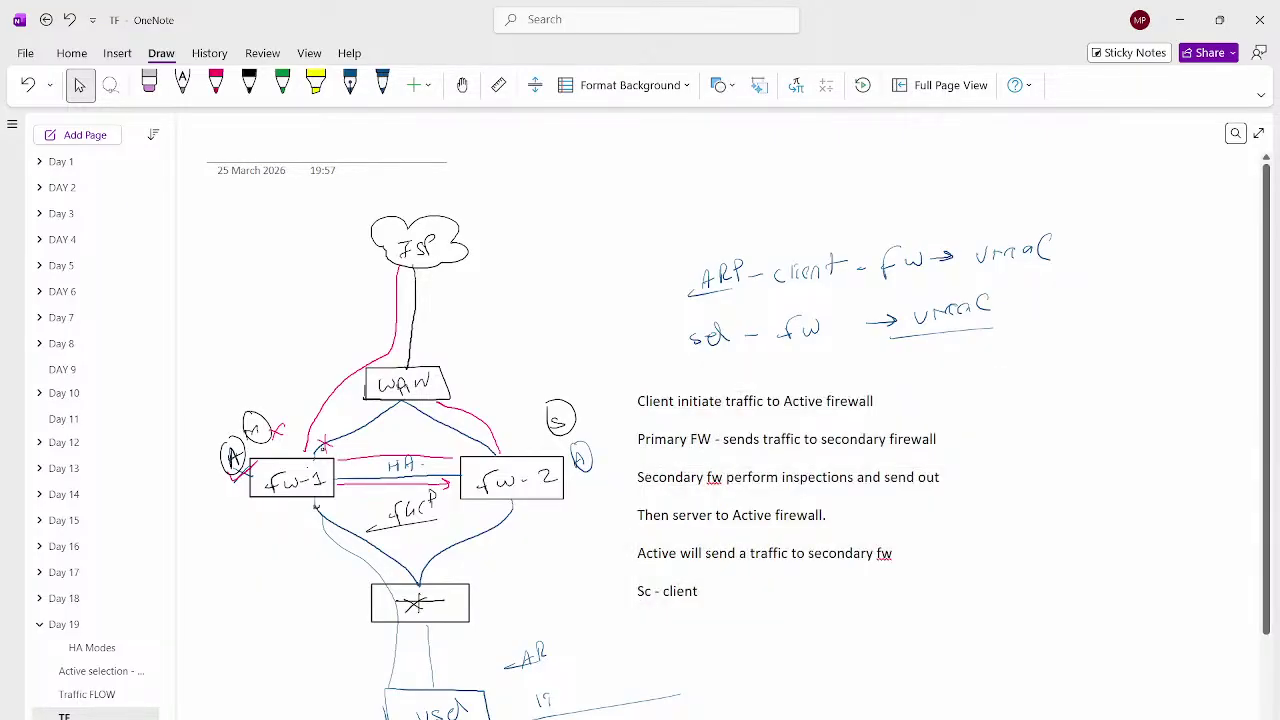
text(Client to )
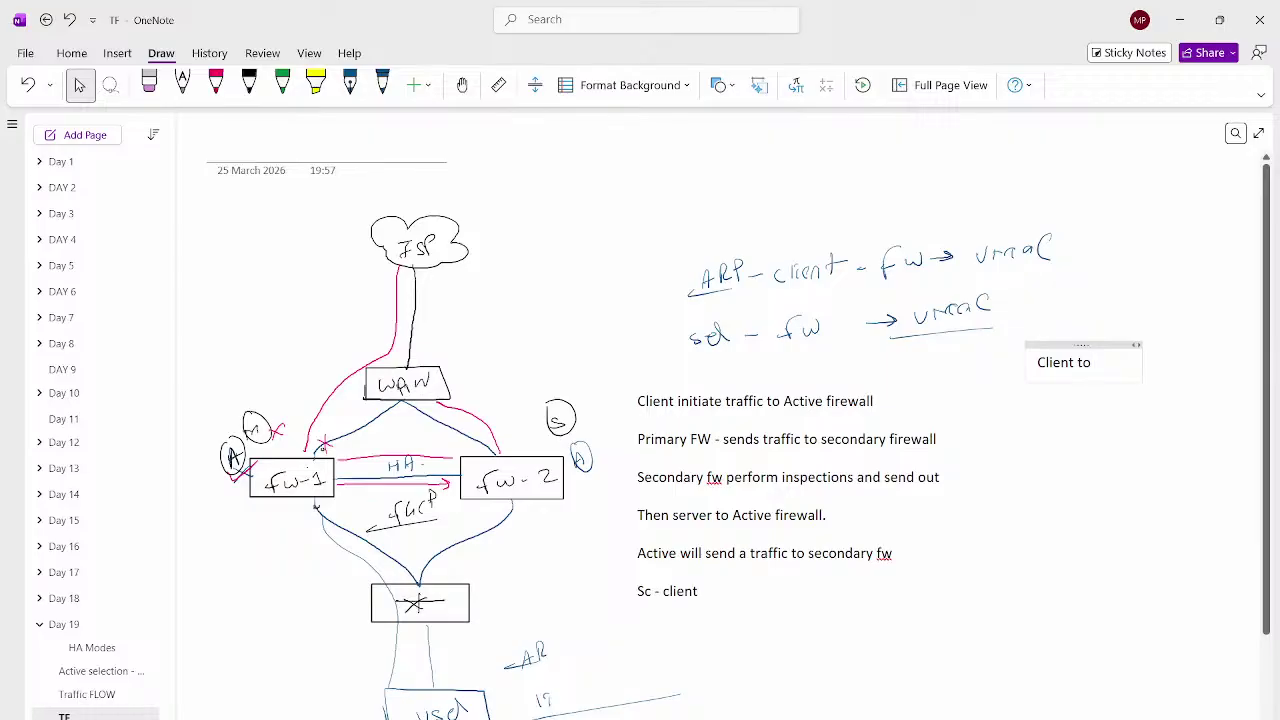
text(fw)
key(Return)
text(Fw t)
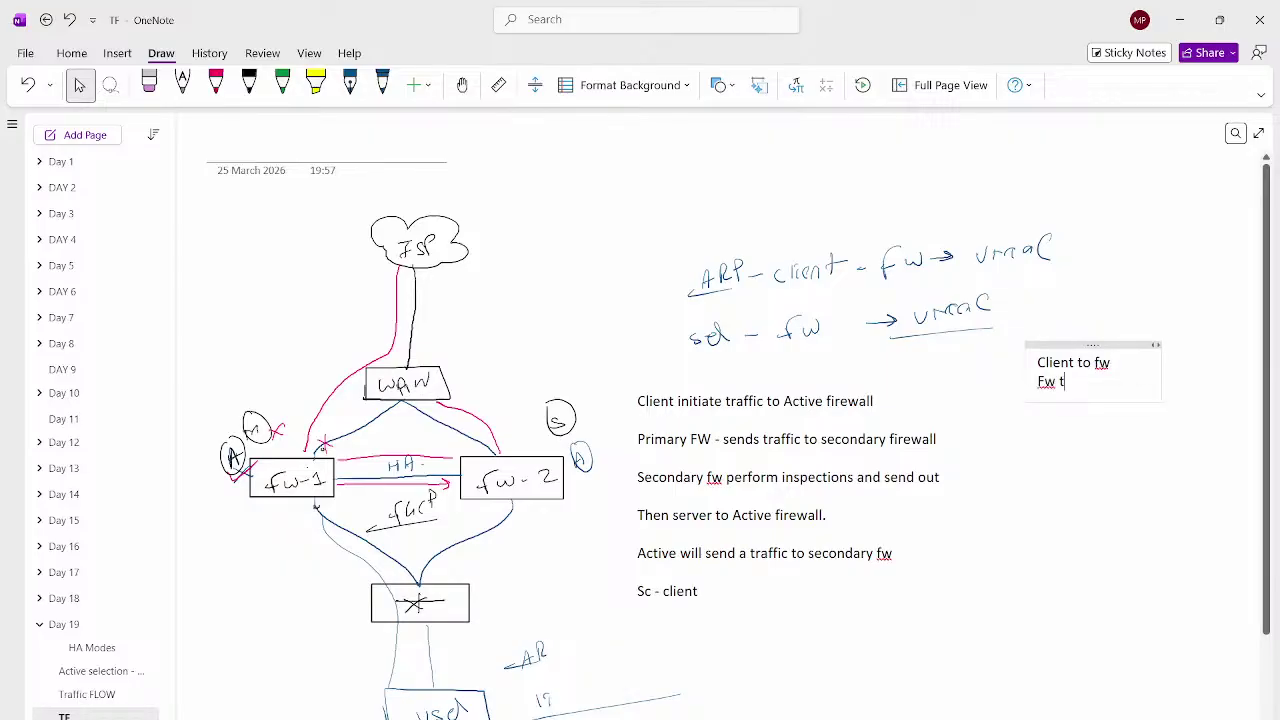
text(o server)
key(Return)
key(Return)
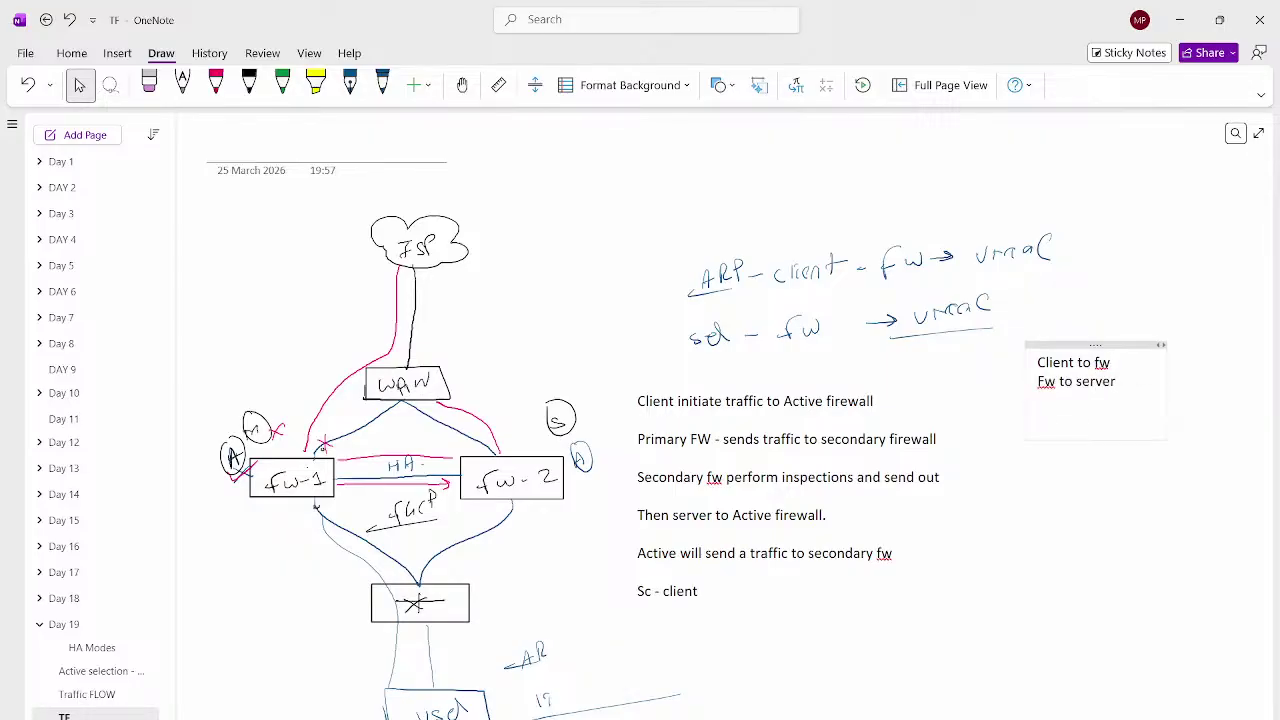
text(Server - to fw)
key(Return)
key(Return)
text(fw)
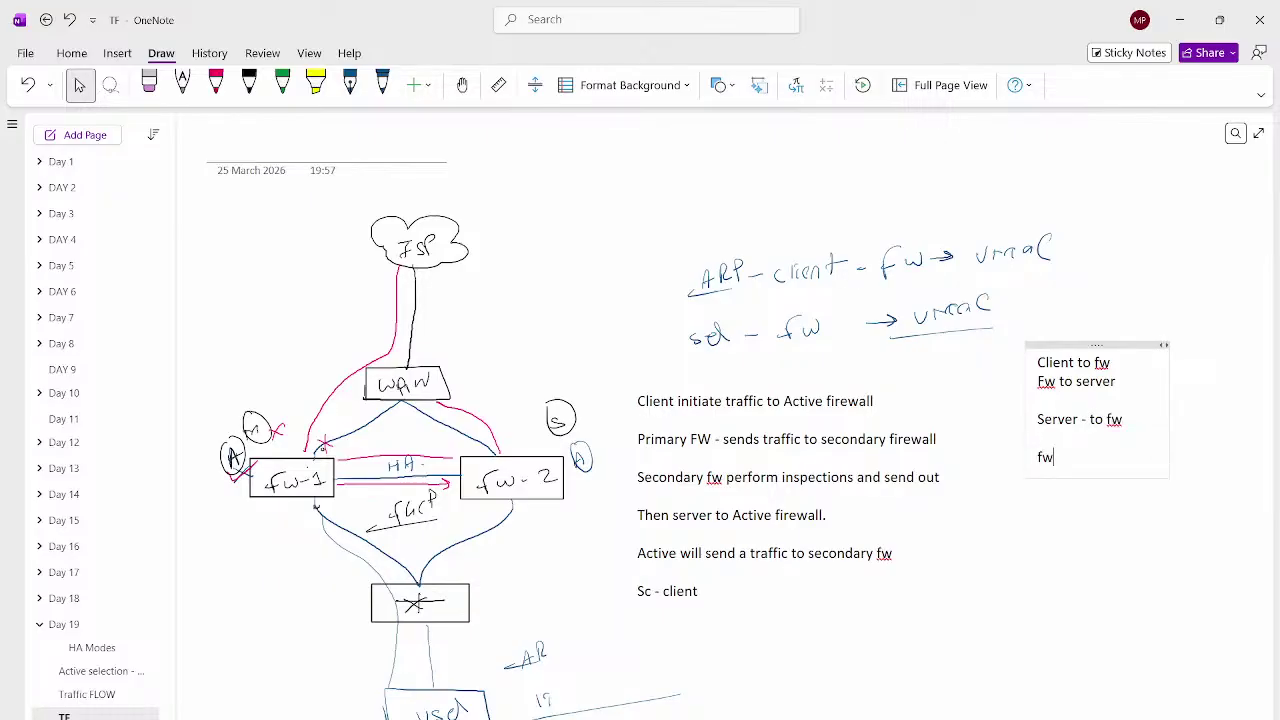
text(- send)
key(BackSpace)
key(BackSpace)
key(BackSpace)
key(BackSpace)
key(BackSpace)
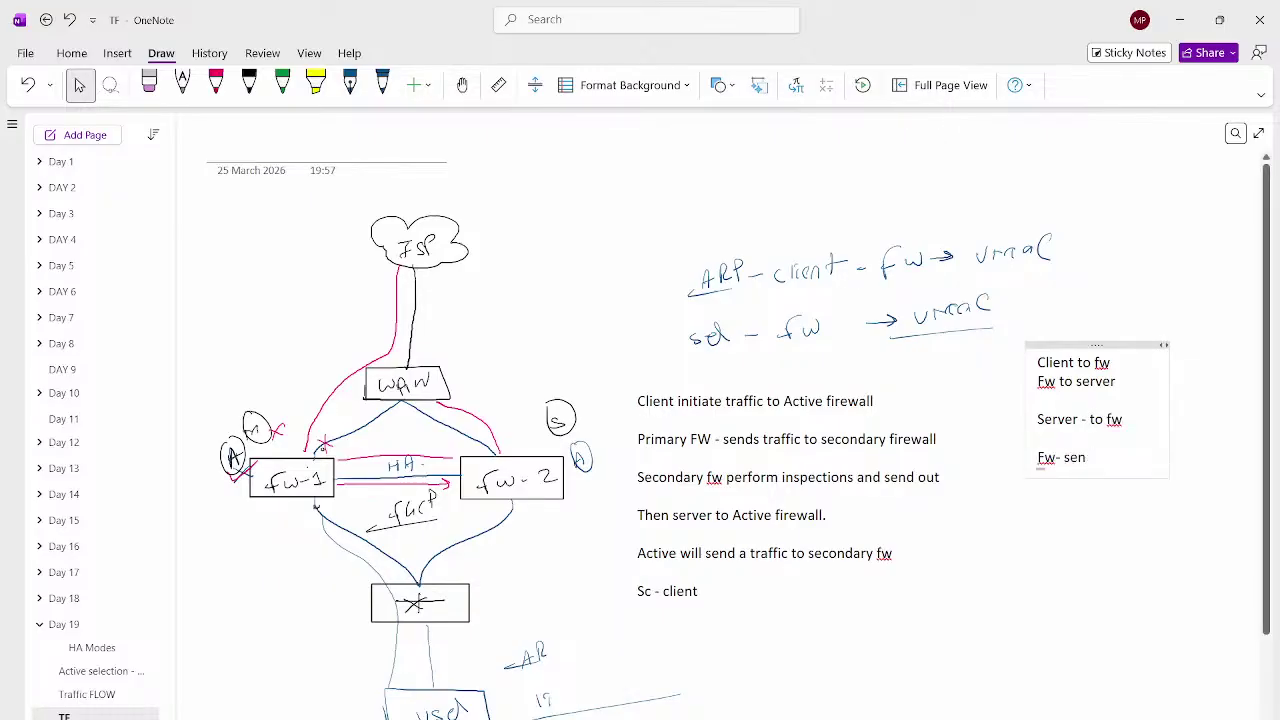
text(to - client)
key(Return)
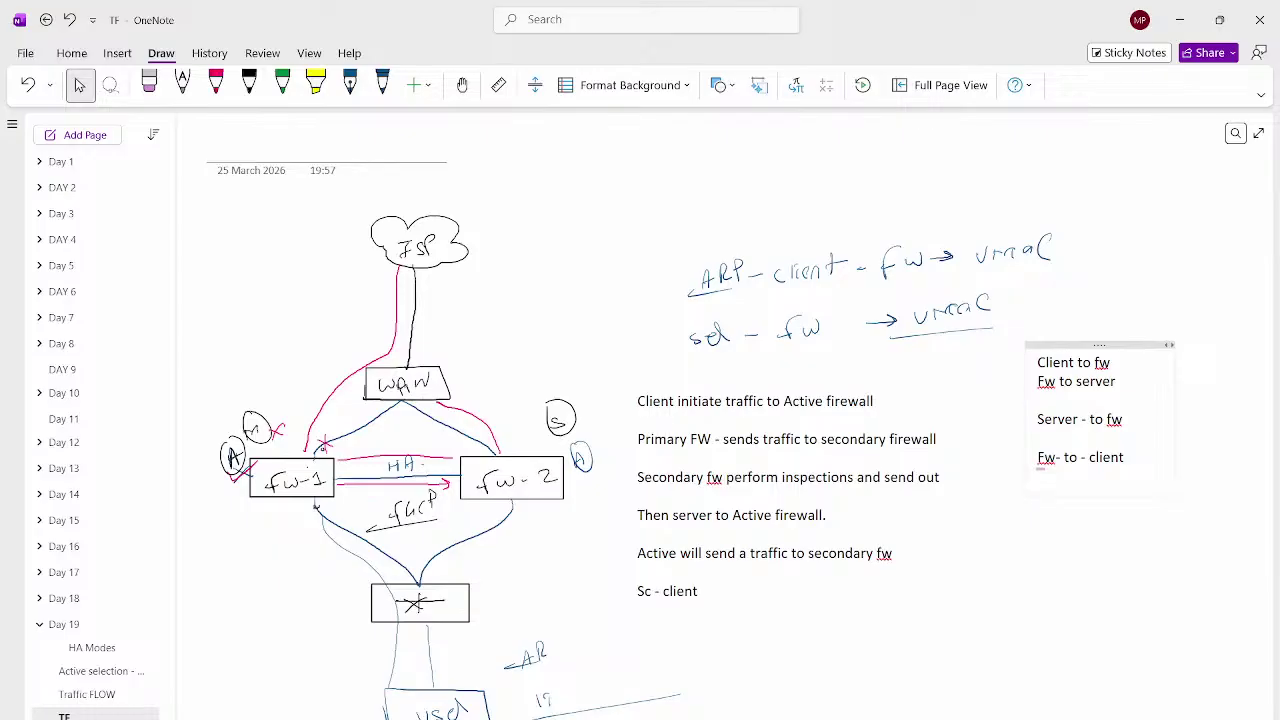
With the pink pen, draw a check mark after the first flow line and an arrow after the server line
click(216, 85)
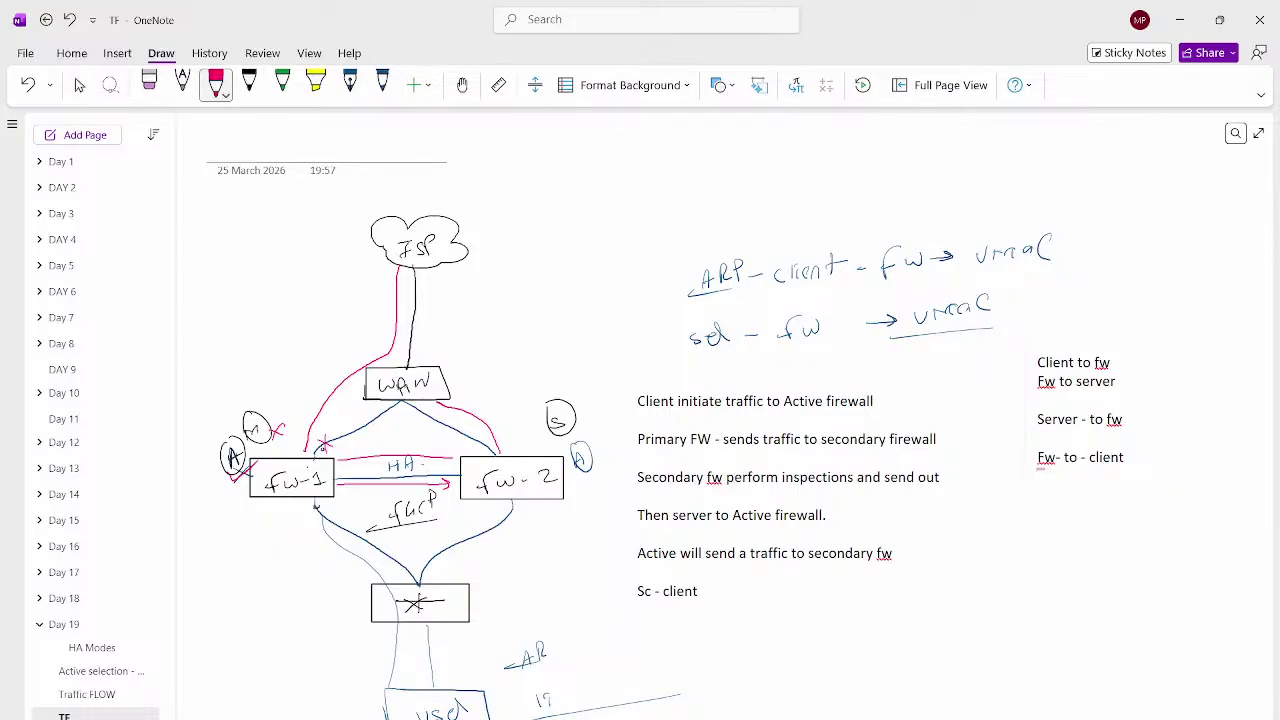
click(216, 85)
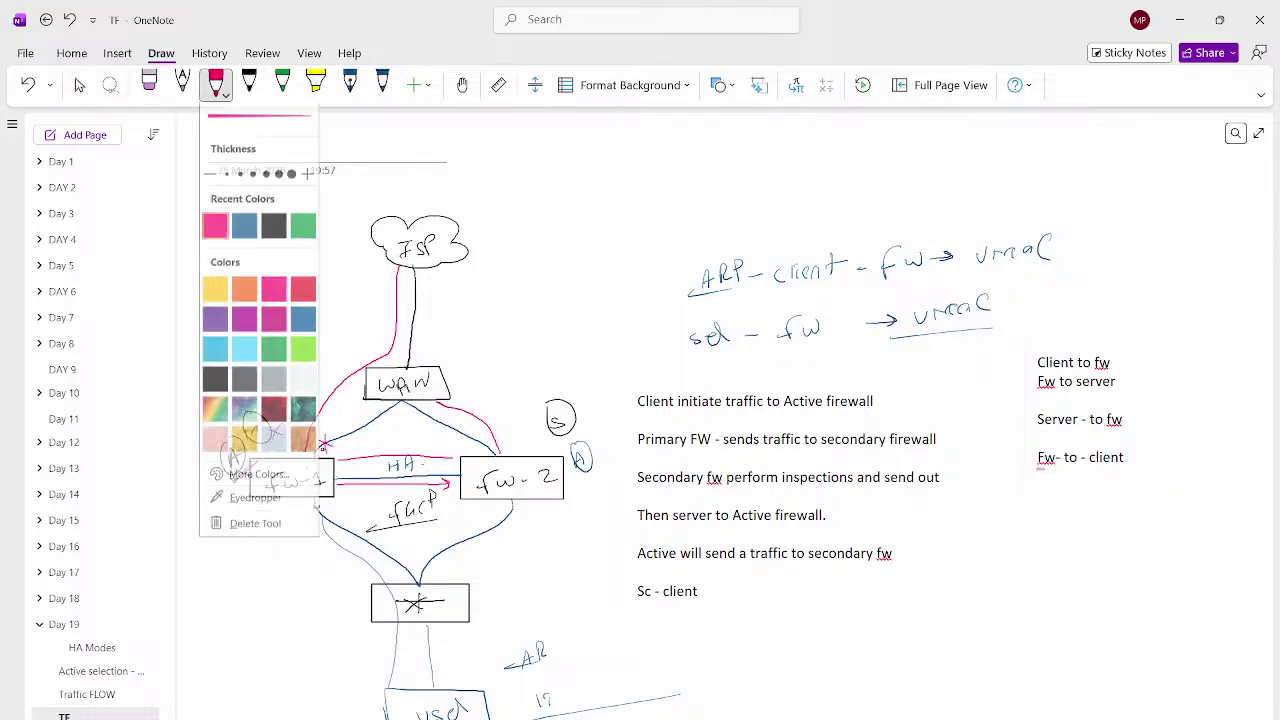
click(618, 401)
mouse_move(882, 400)
mouse_down()
mouse_move(950, 377)
mouse_move(956, 398)
mouse_move(930, 375)
mouse_up()
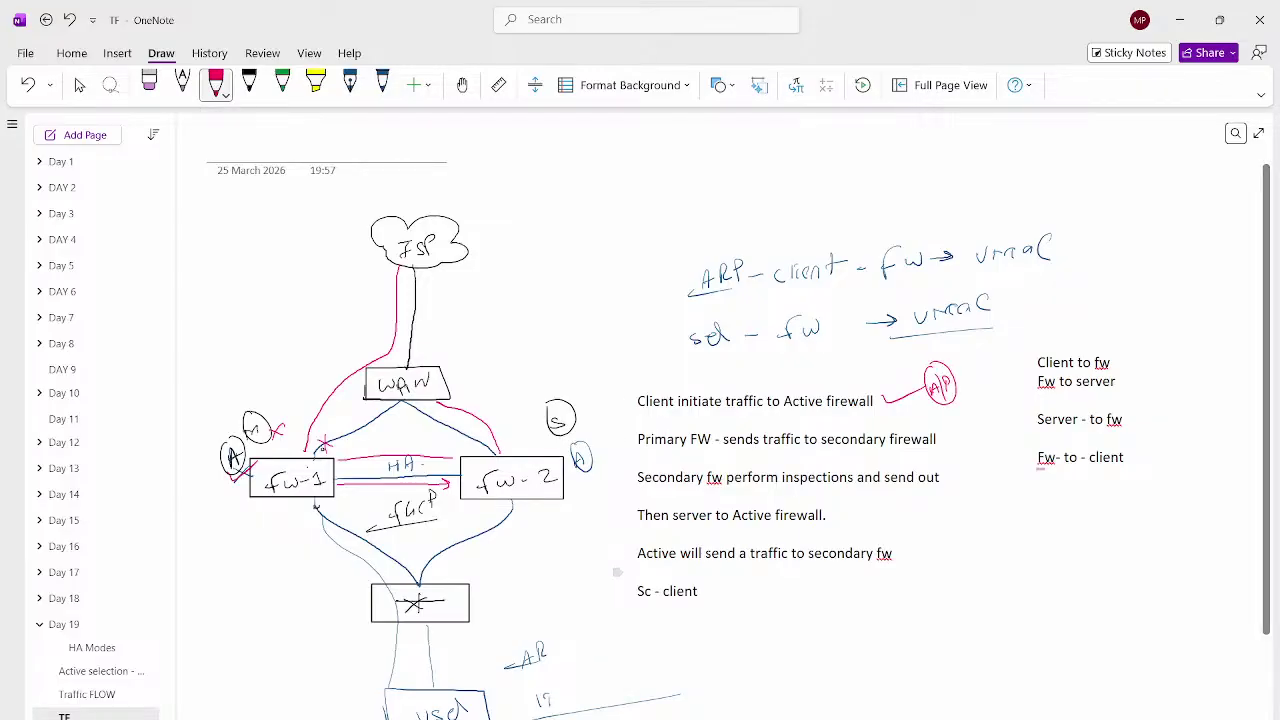
drag(849, 516, 898, 518)
Add a circled A/P and arrows after the remaining flow lines, then return to the Select tool
mouse_move(910, 502)
mouse_down()
mouse_move(910, 520)
mouse_move(938, 504)
mouse_move(914, 492)
mouse_up()
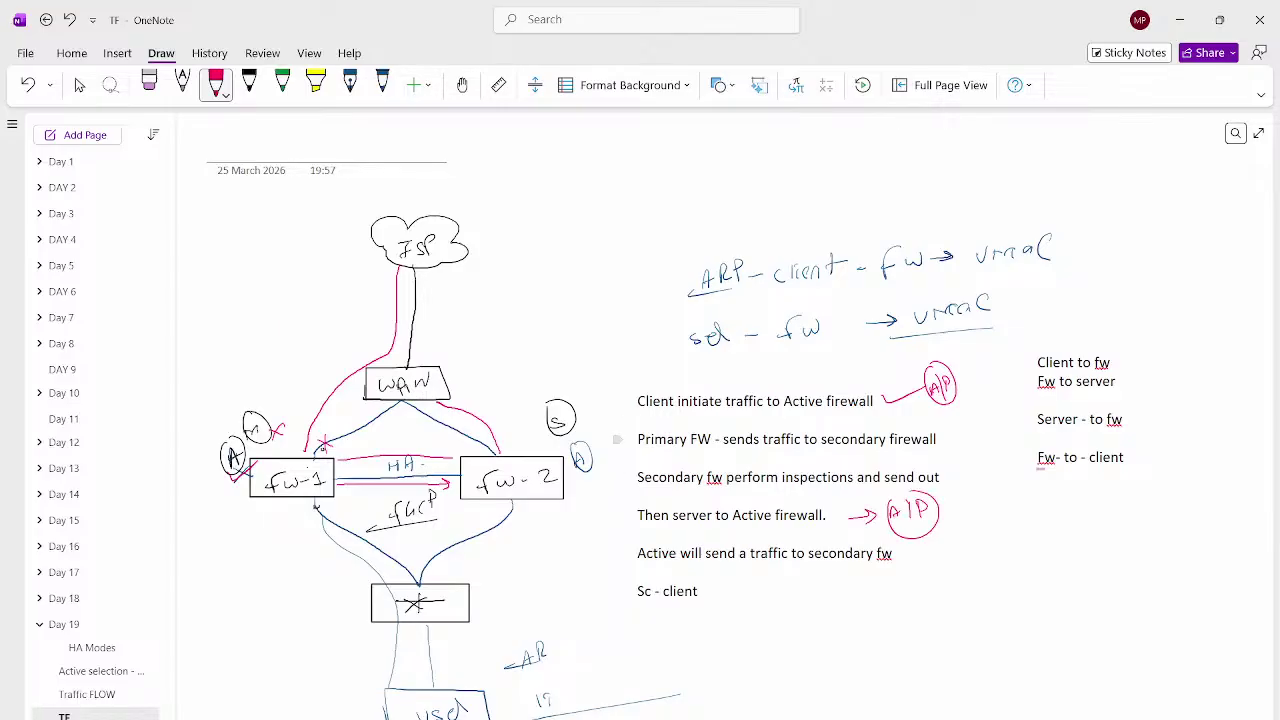
mouse_move(937, 439)
mouse_down()
mouse_move(956, 438)
mouse_move(971, 478)
mouse_up()
drag(965, 473, 966, 483)
drag(912, 558, 926, 563)
drag(725, 588, 726, 600)
click(79, 85)
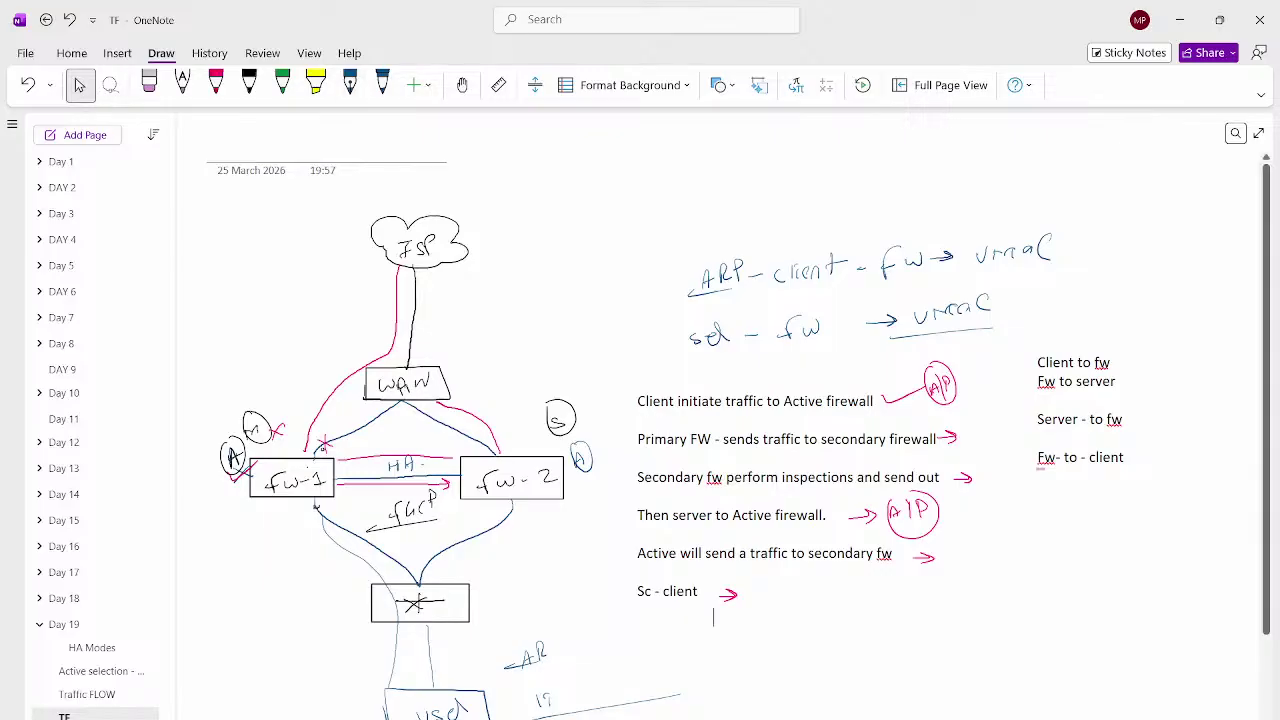
In the FortiGate PDF, ink notes on VMAC Prefix, HA Group, VDOM ID 00 and Interface index
key(alt+Tab)
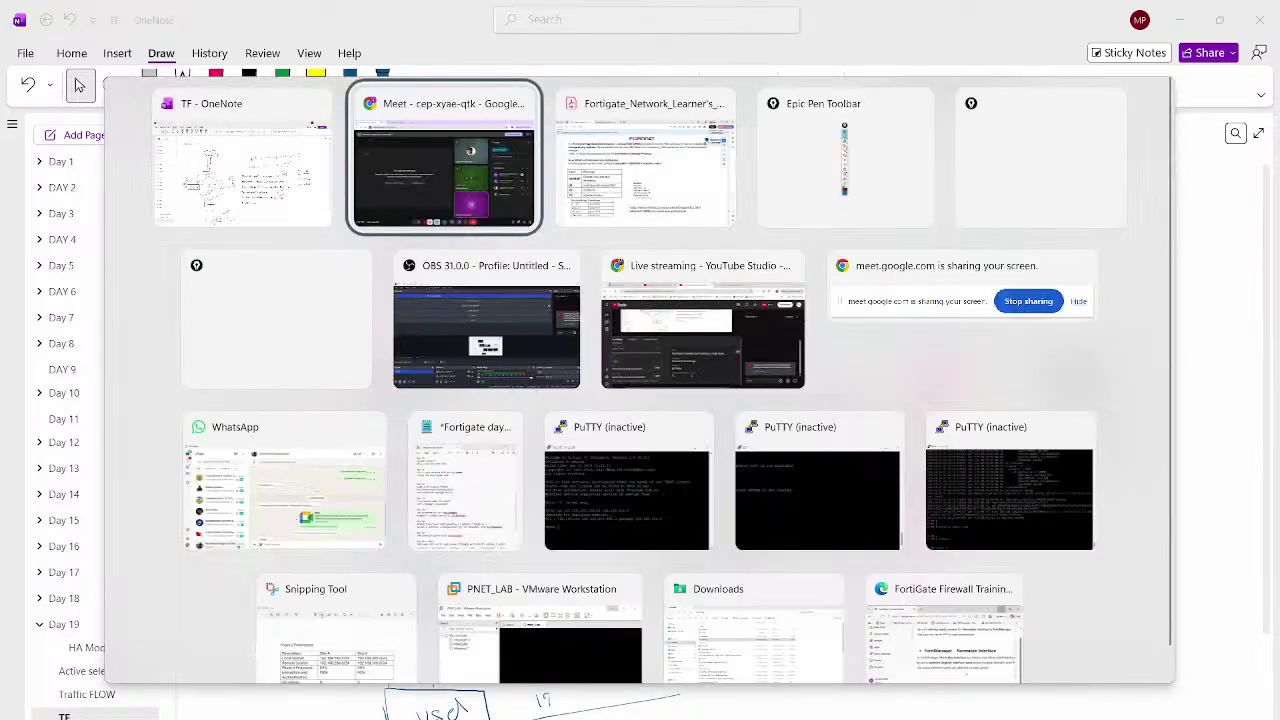
key(Tab)
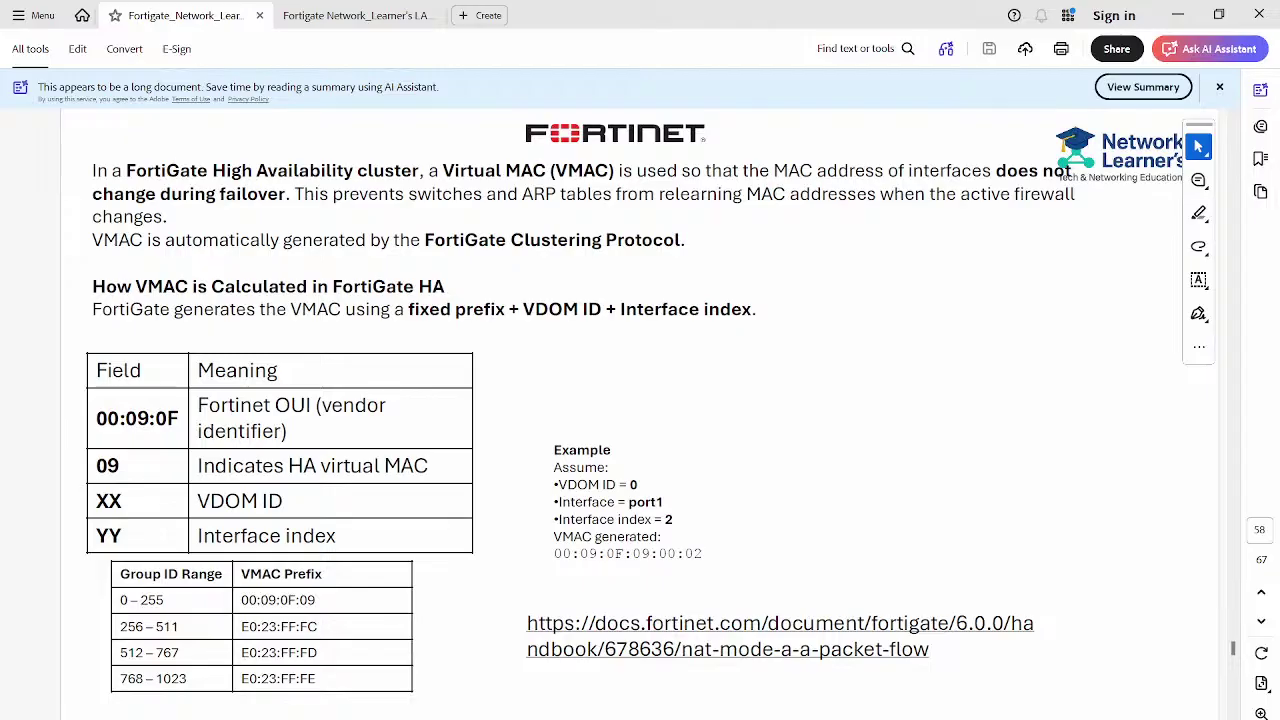
drag(331, 574, 349, 572)
mouse_move(739, 352)
mouse_down()
mouse_move(778, 355)
mouse_move(766, 381)
mouse_move(794, 366)
mouse_up()
drag(173, 600, 325, 610)
drag(291, 501, 331, 499)
drag(349, 497, 348, 503)
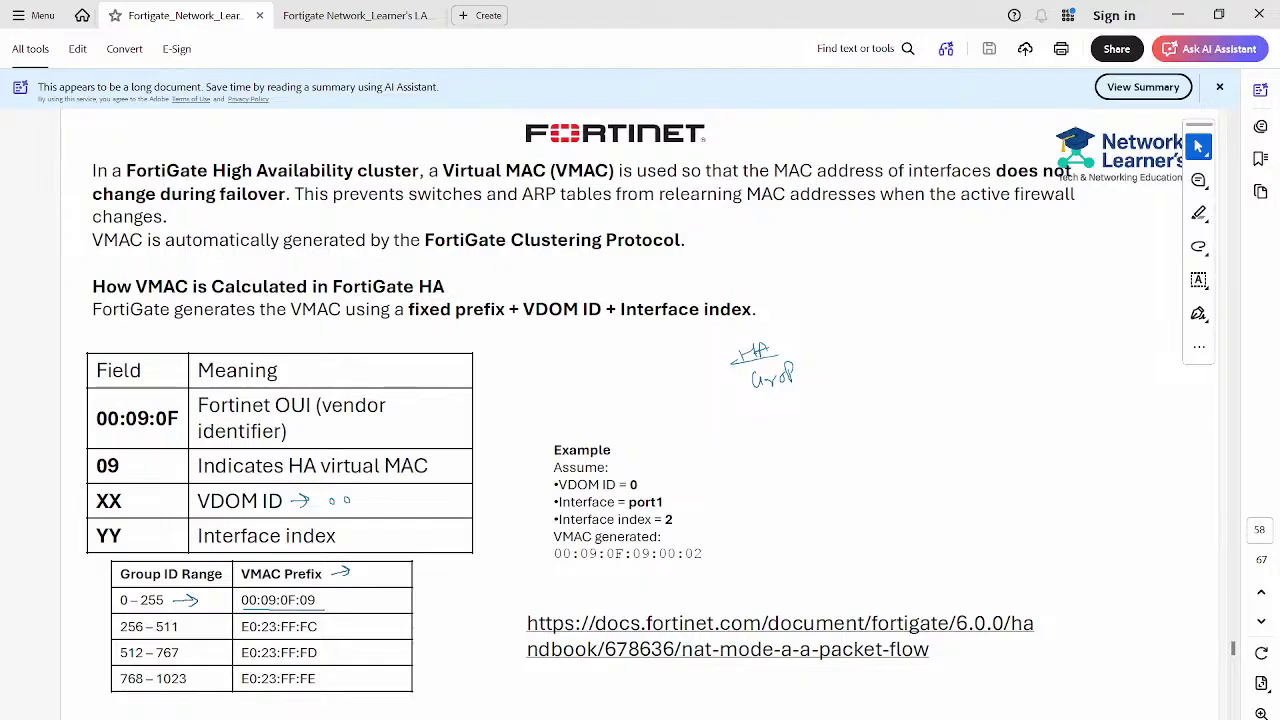
mouse_move(359, 536)
mouse_down()
mouse_move(380, 535)
mouse_move(370, 539)
mouse_up()
Mark 00:09:0F:09, the trailing 00:02 and the 0–255 and 256–511 rows, then clear all ink
mouse_move(550, 566)
mouse_down()
mouse_move(652, 566)
mouse_move(652, 548)
mouse_move(556, 543)
mouse_up()
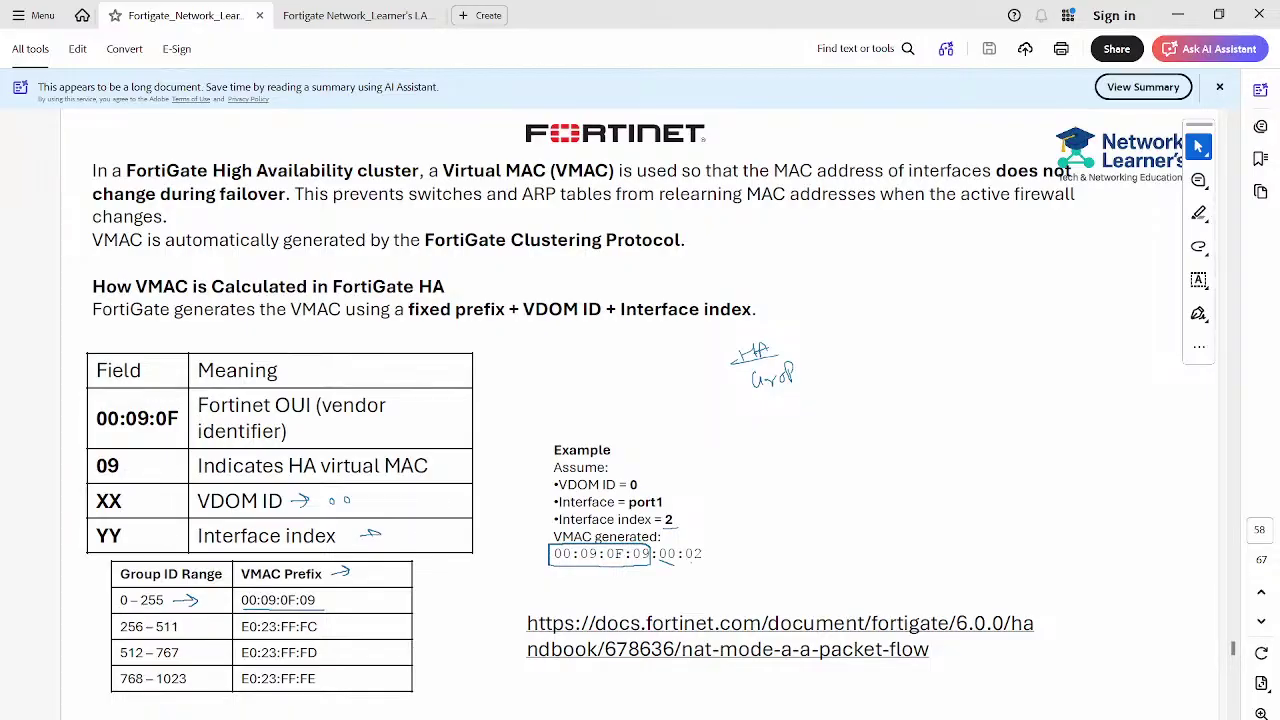
drag(658, 561, 712, 563)
drag(118, 600, 85, 597)
drag(325, 600, 343, 599)
drag(114, 627, 85, 626)
drag(331, 626, 349, 626)
key(Escape)
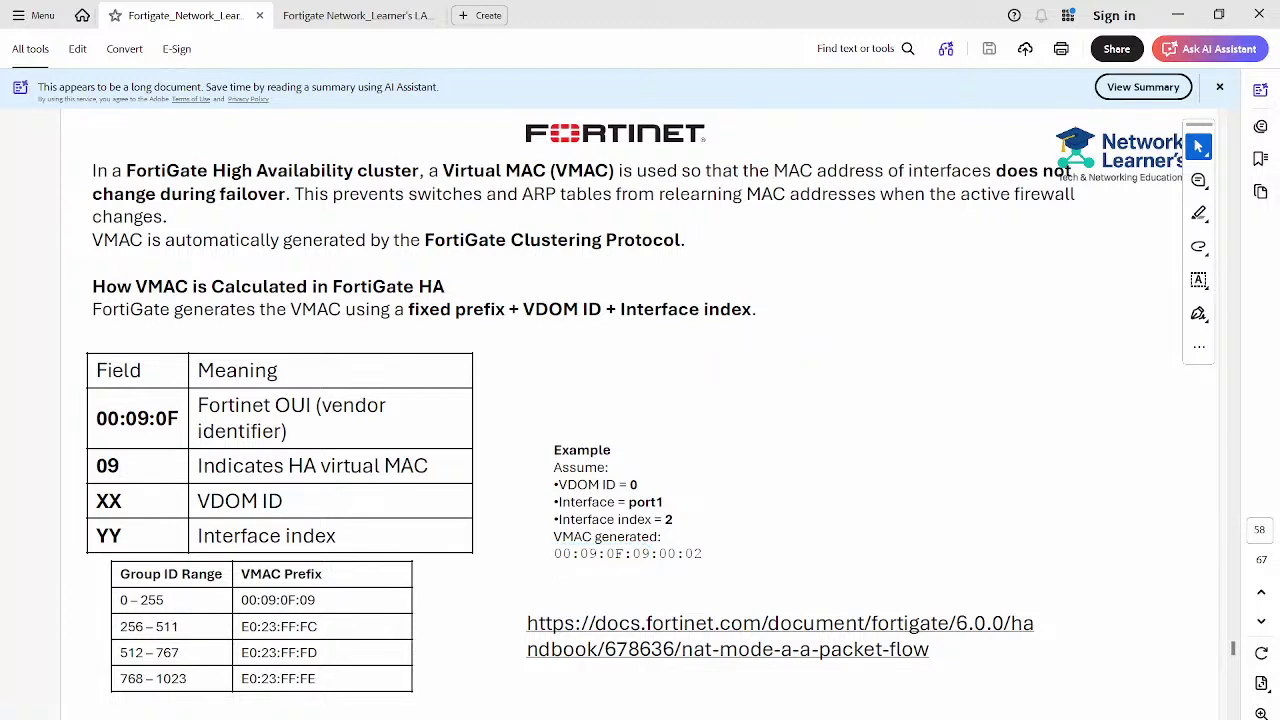
On a new OneNote page, type 'Harware model - same' and 'Version - same'
click(745, 665)
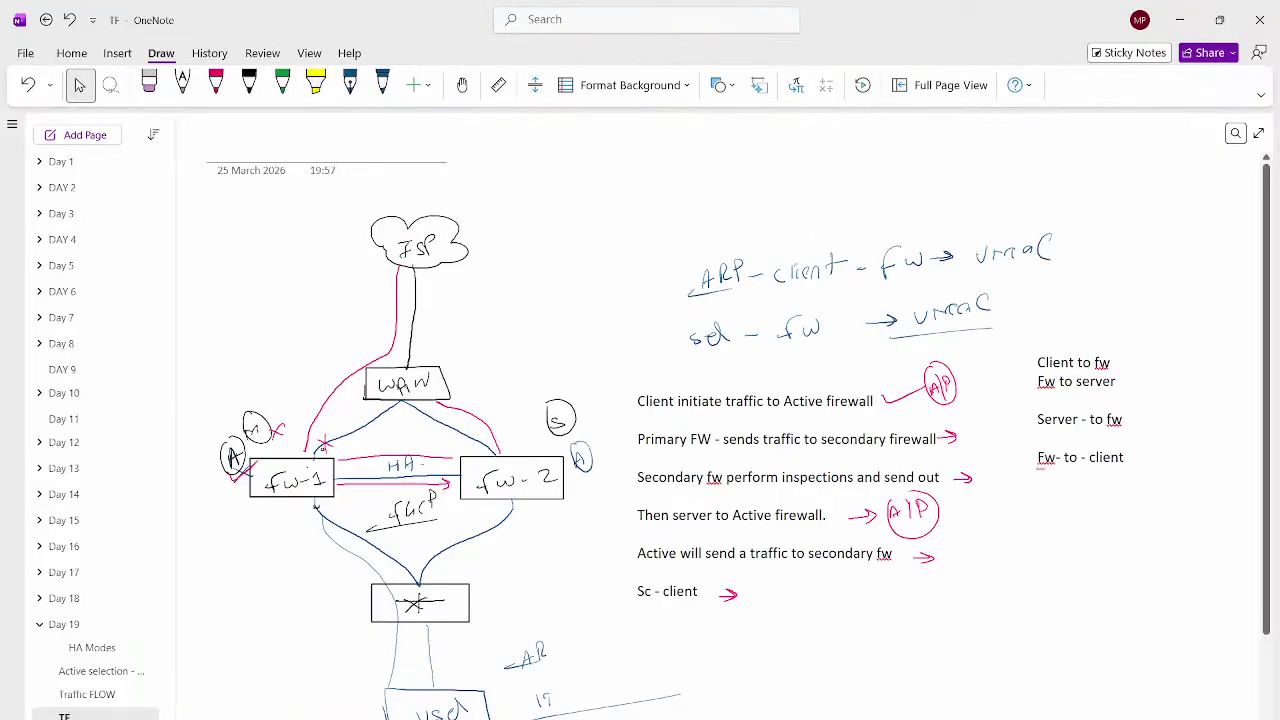
click(85, 134)
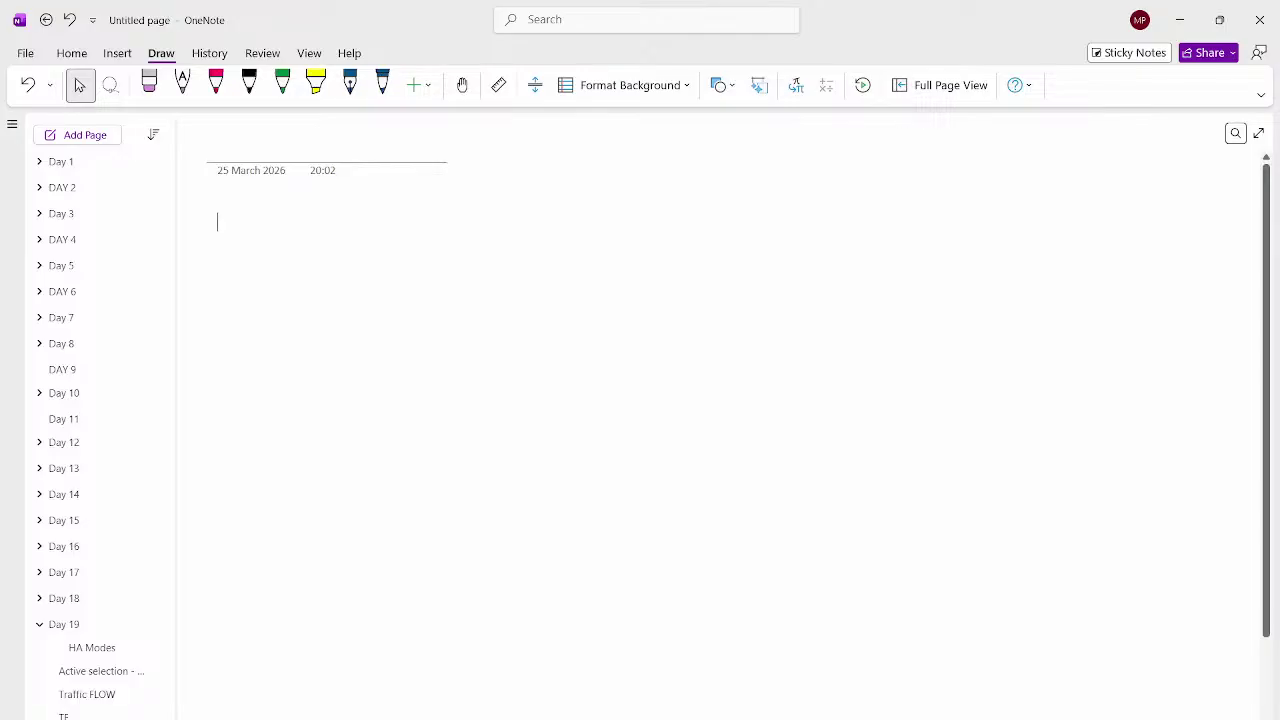
click(218, 222)
text(H)
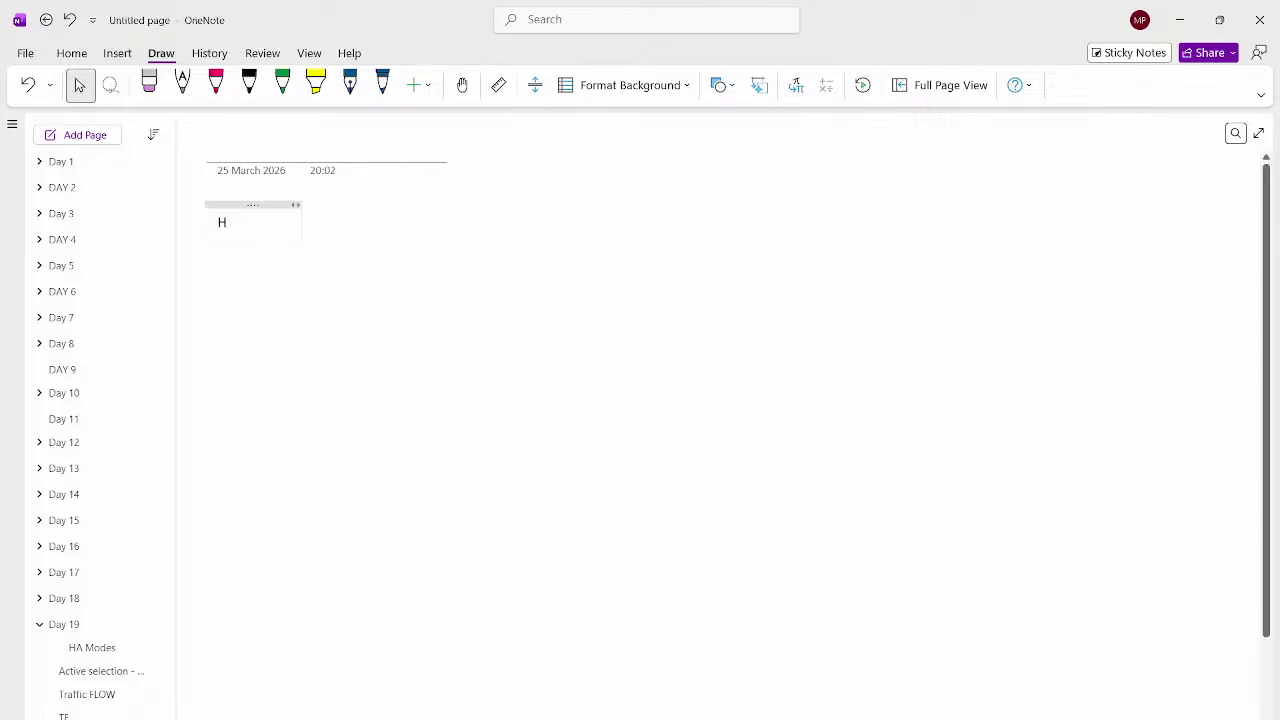
text(arware model - same)
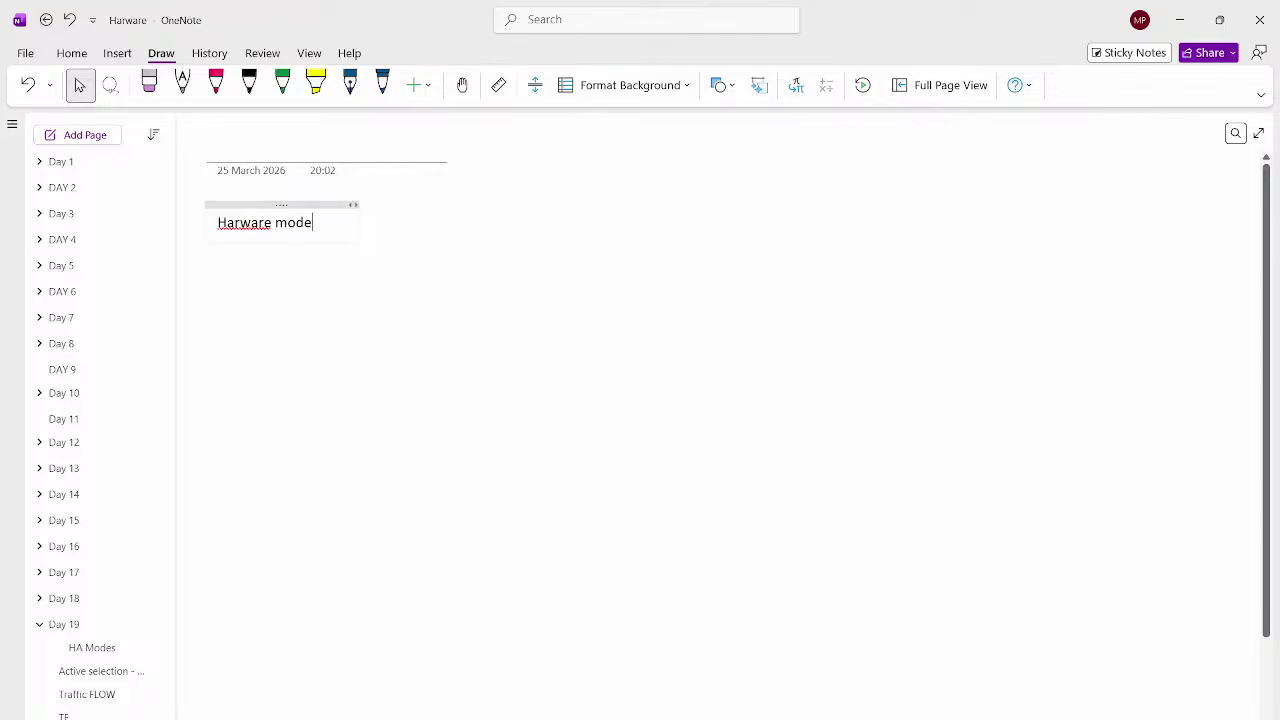
key(Return)
key(Return)
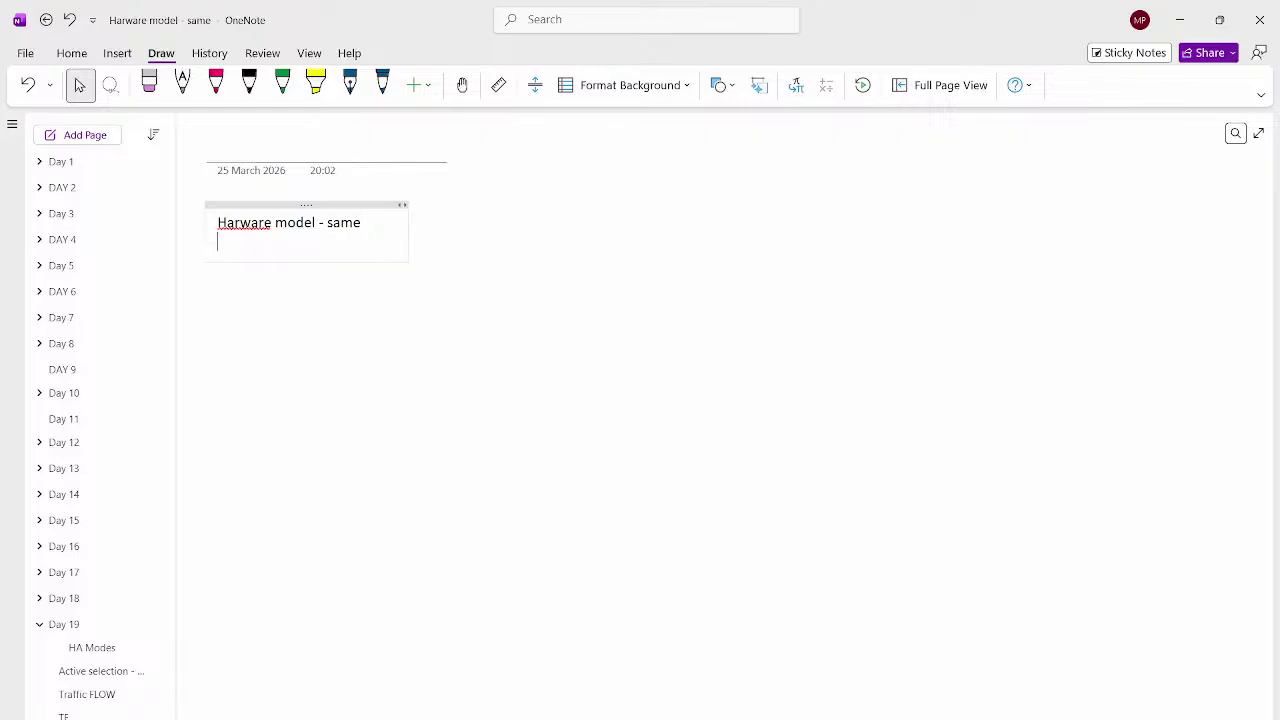
text(Version - same)
key(Return)
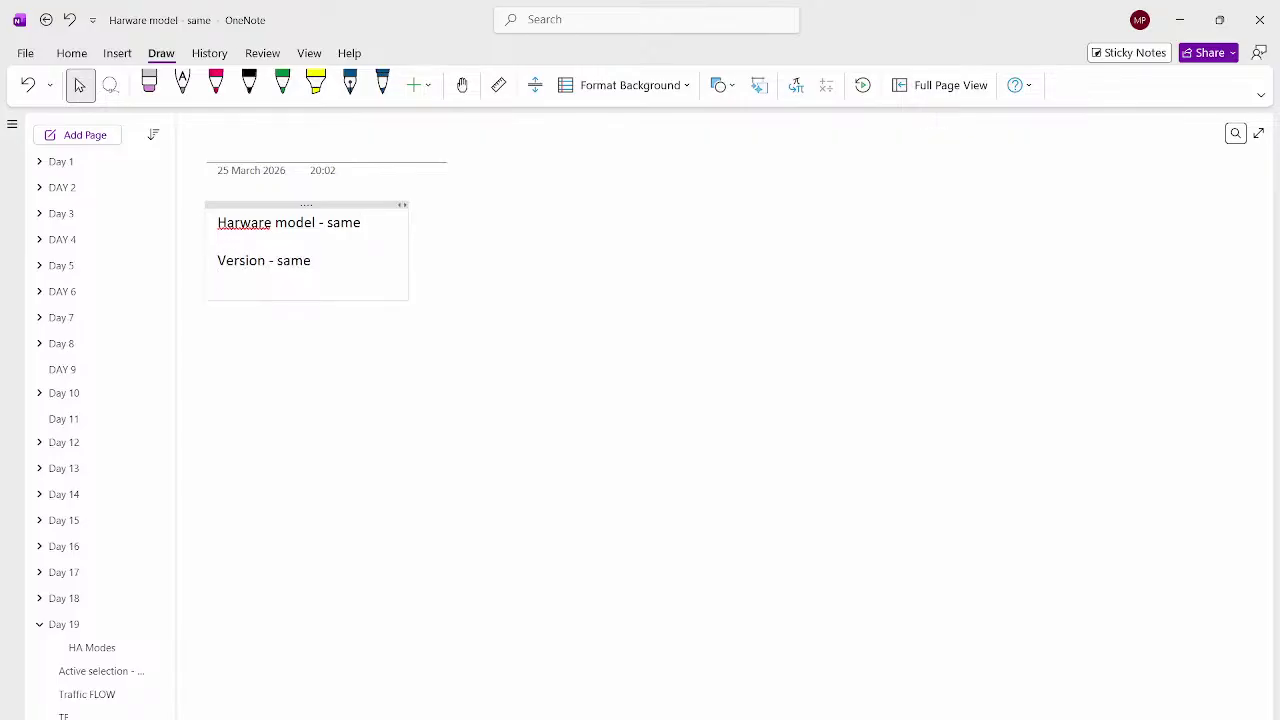
Fix the Hardware spelling, add 'Group ID- same' and 'Password - same', then minimise OneNote
click(240, 222)
text(dgra)
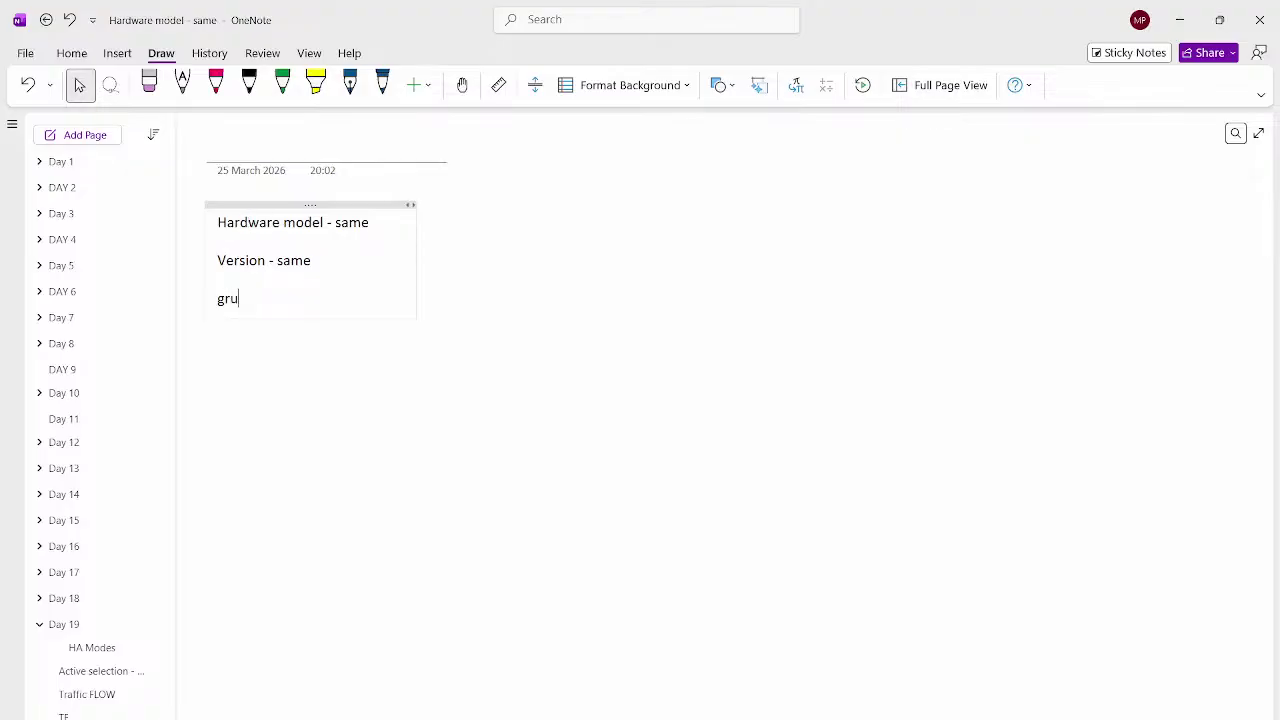
key(BackSpace)
text(oup ID- )
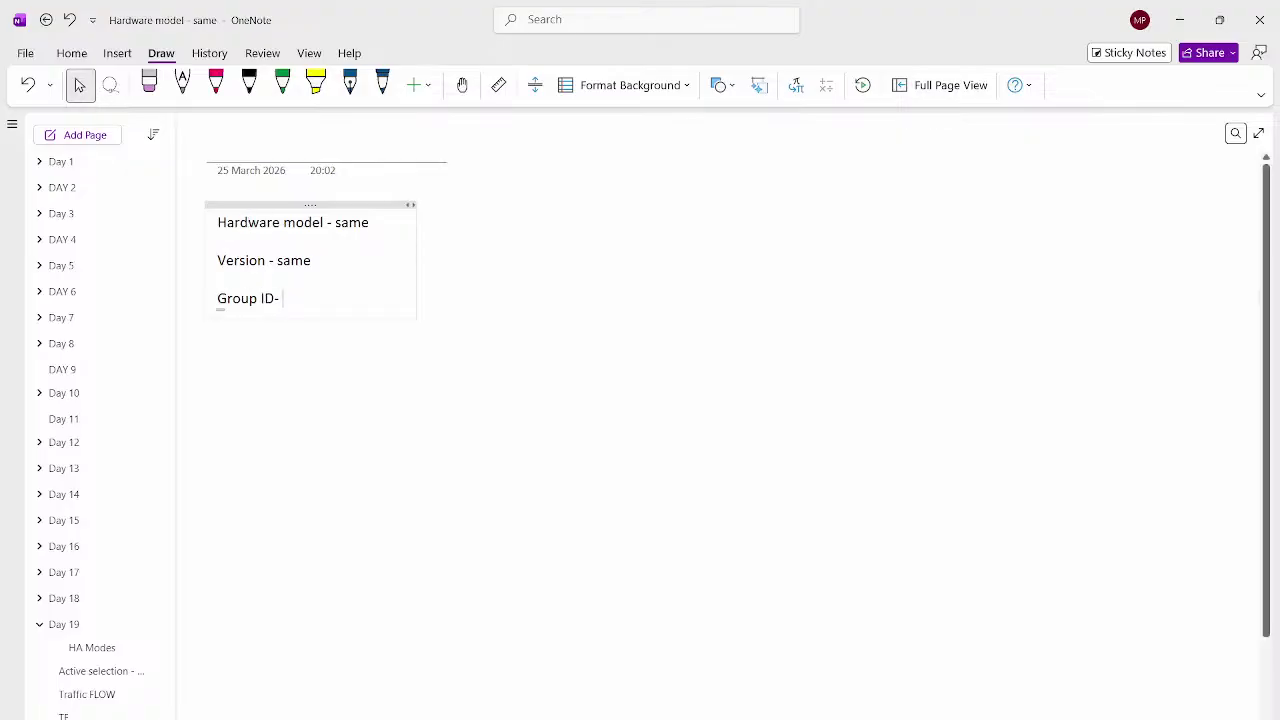
text(same)
key(Return)
text(Pasw)
key(BackSpace)
text(sword - same)
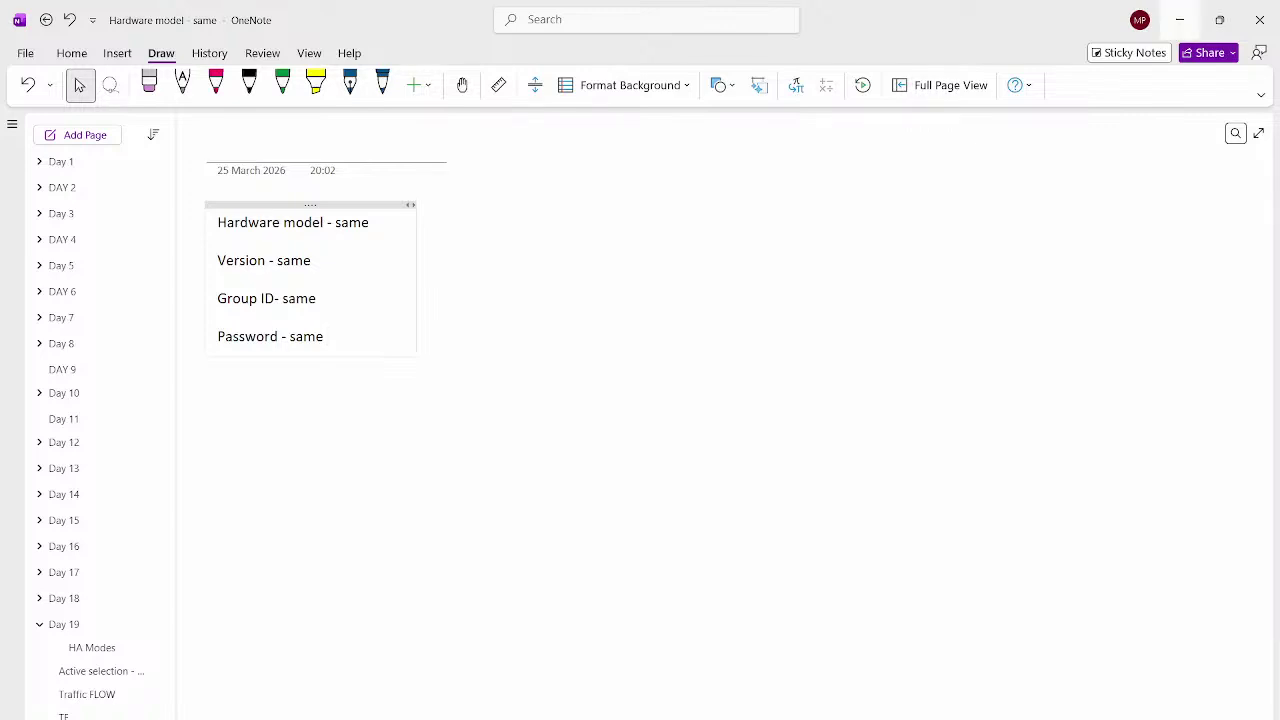
click(1180, 19)
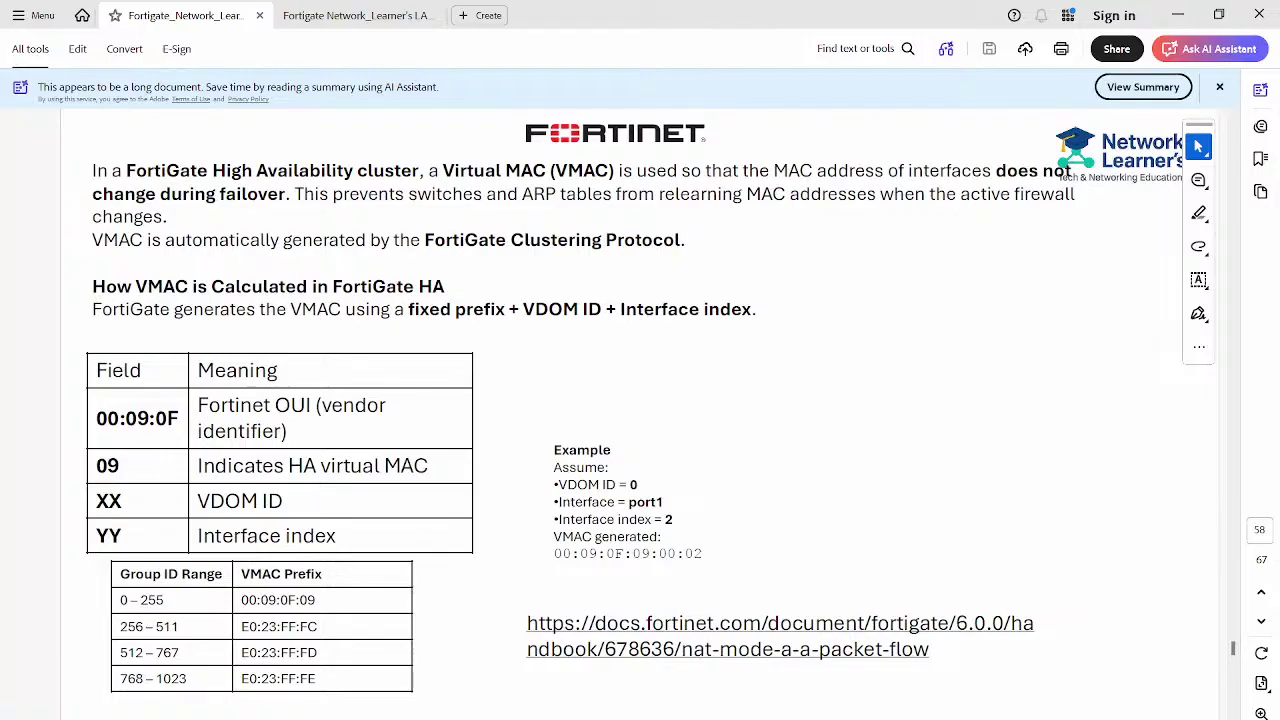
Minimise Acrobat and switch Chrome to the 'PNETLab | Topology' tab
click(1180, 17)
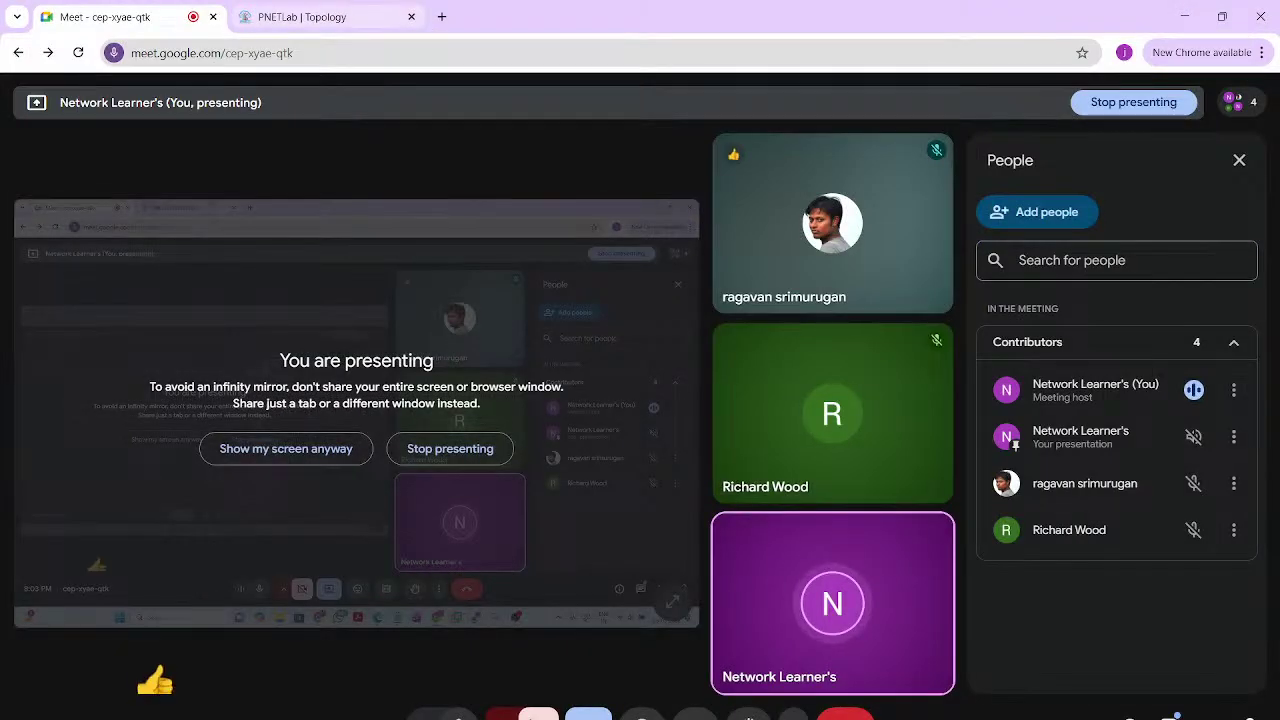
click(300, 17)
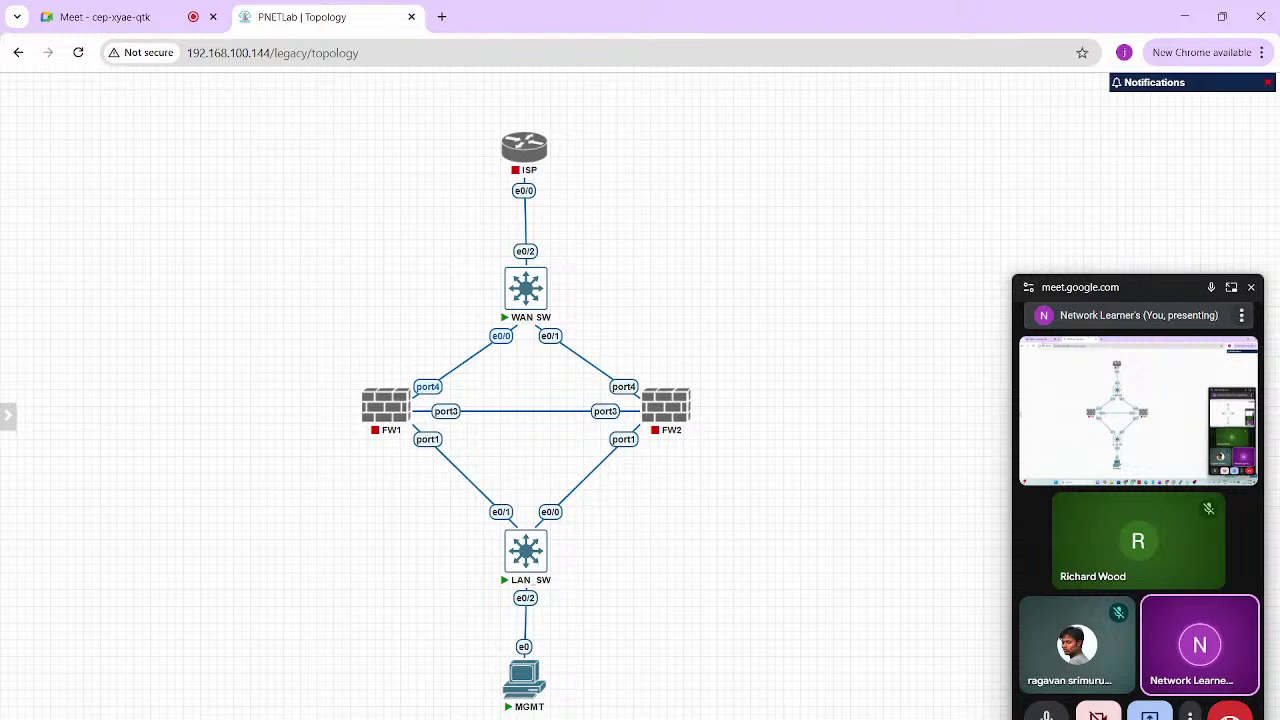
Add a text label with WAN 100.1.1.1 and ISP - 100.1.1.2, placed beside WAN SW
mouse_move(7, 414)
right_click(229, 259)
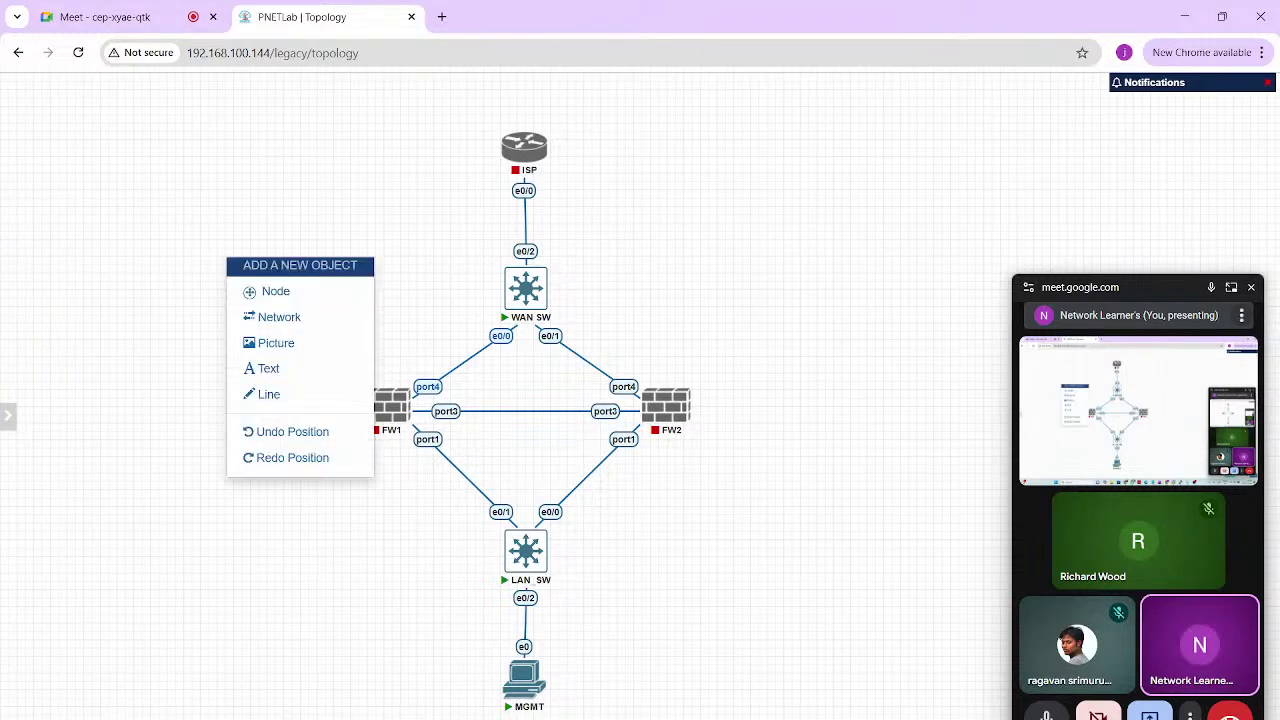
click(261, 368)
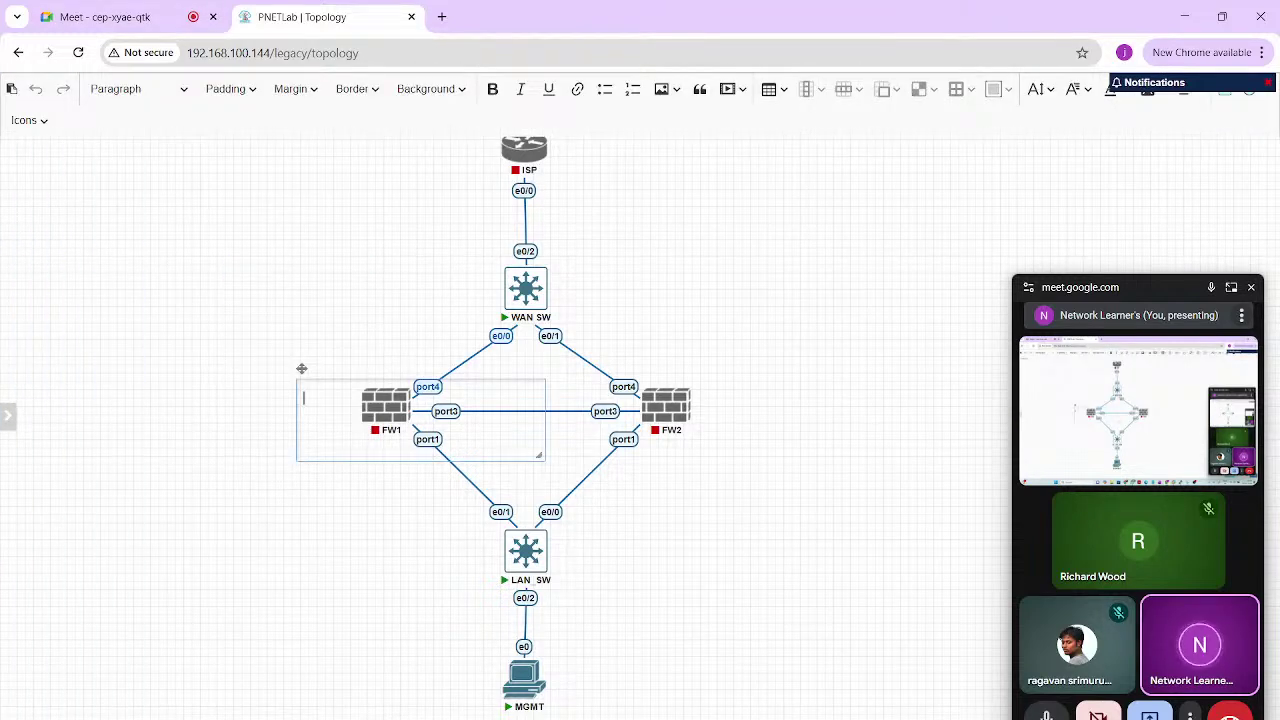
text(WAN 100.10)
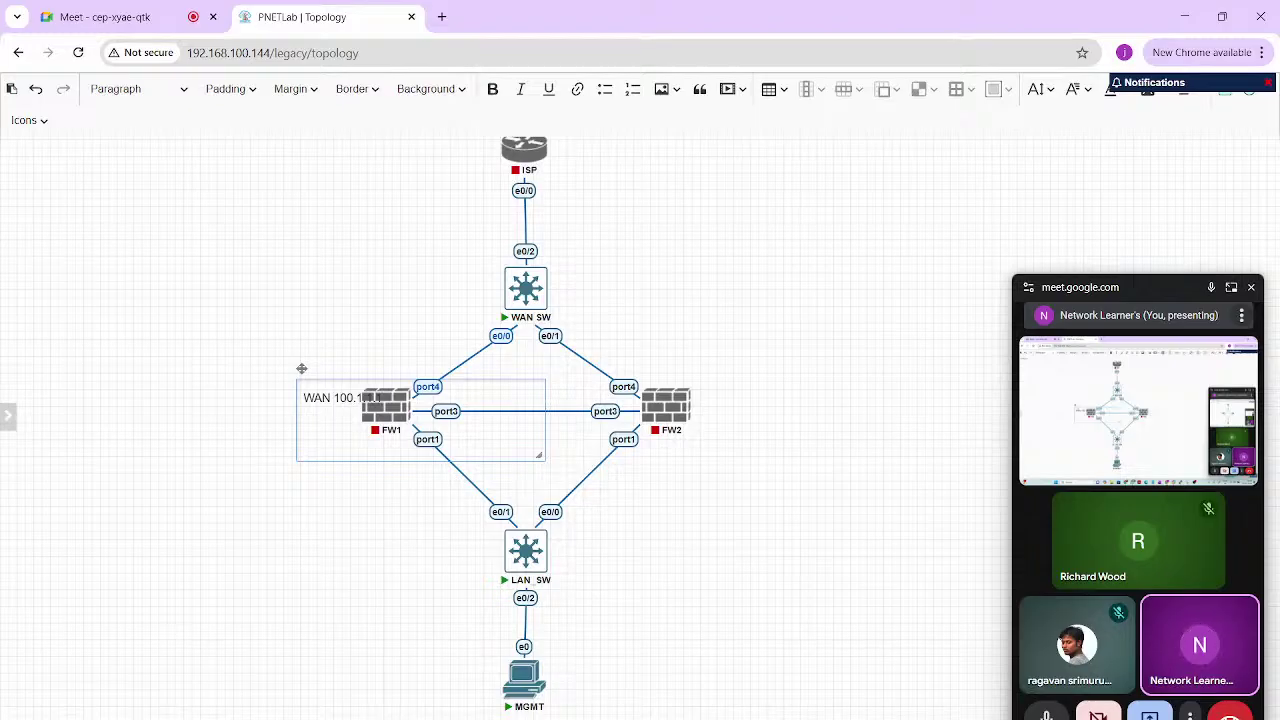
drag(301, 369, 137, 306)
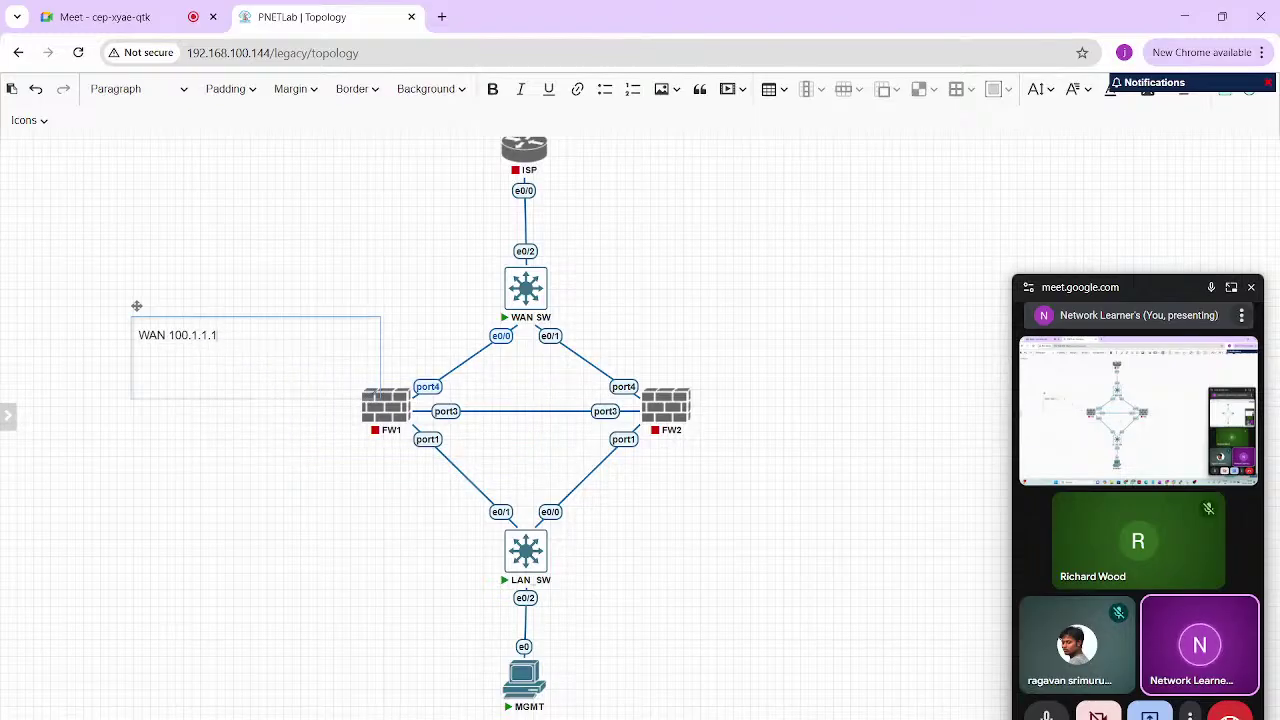
key(Return)
text(ISP - 100.1.1.2)
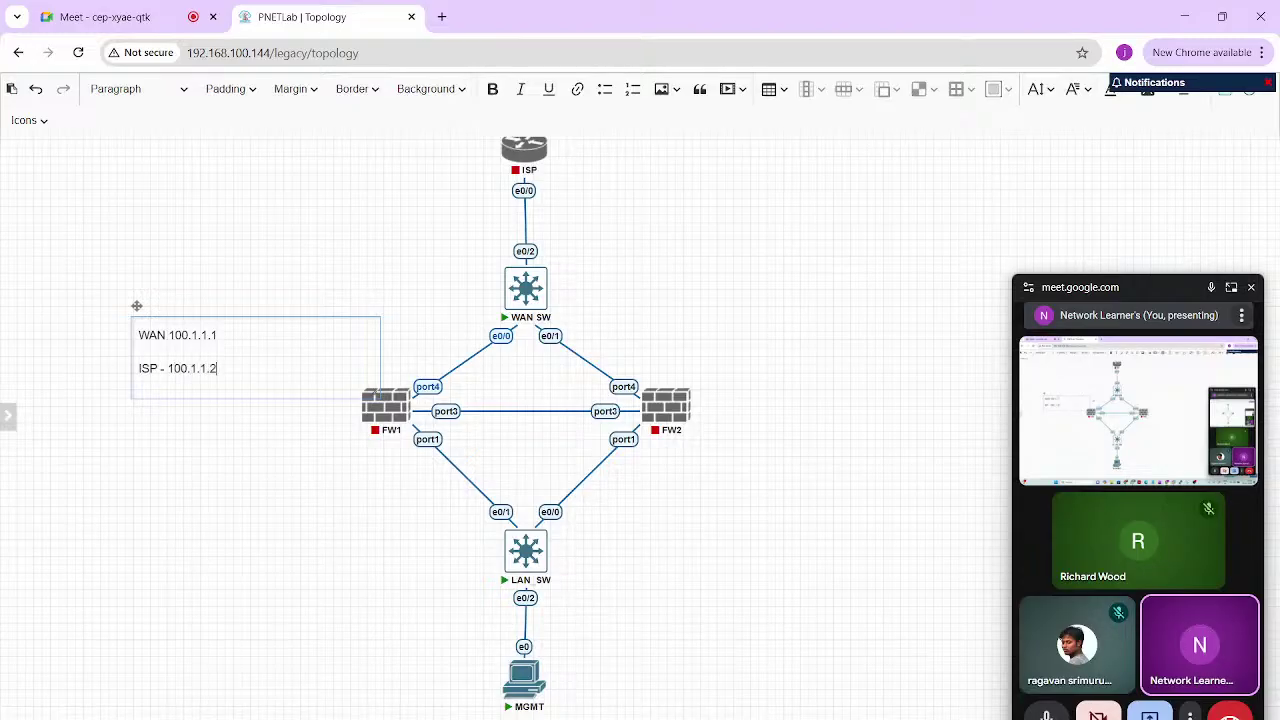
drag(377, 394, 243, 383)
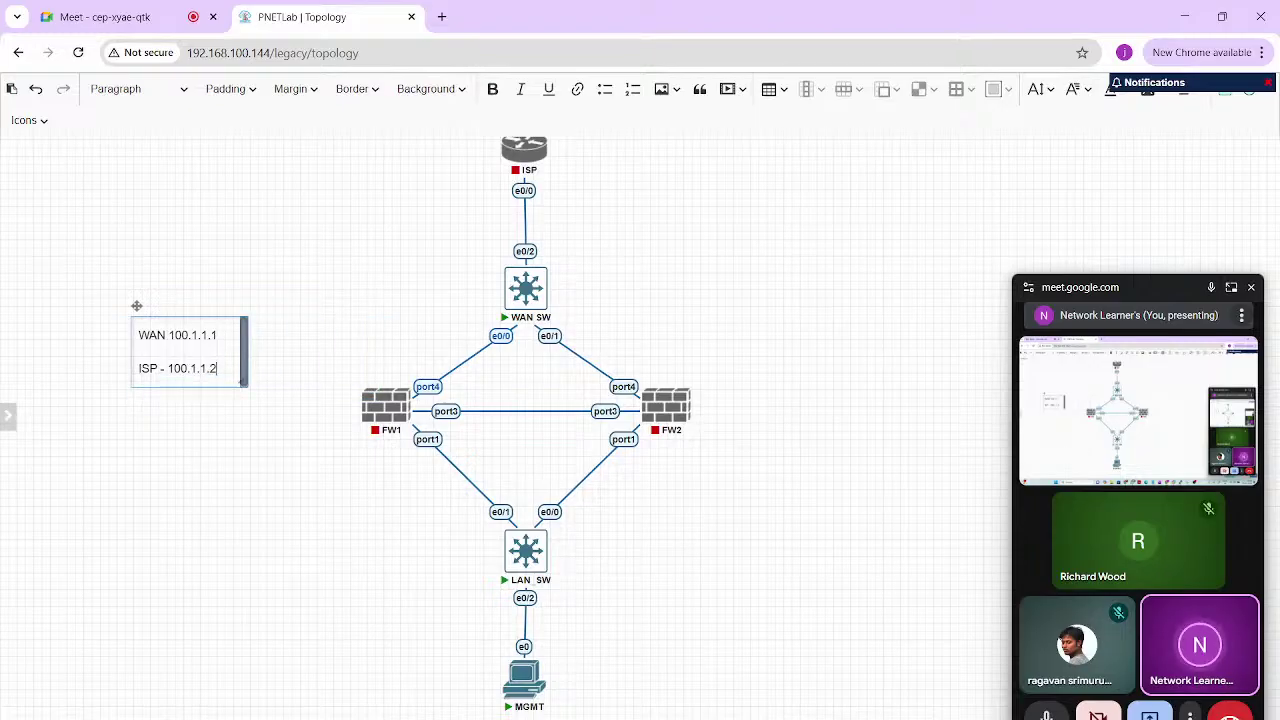
text(Port -4)
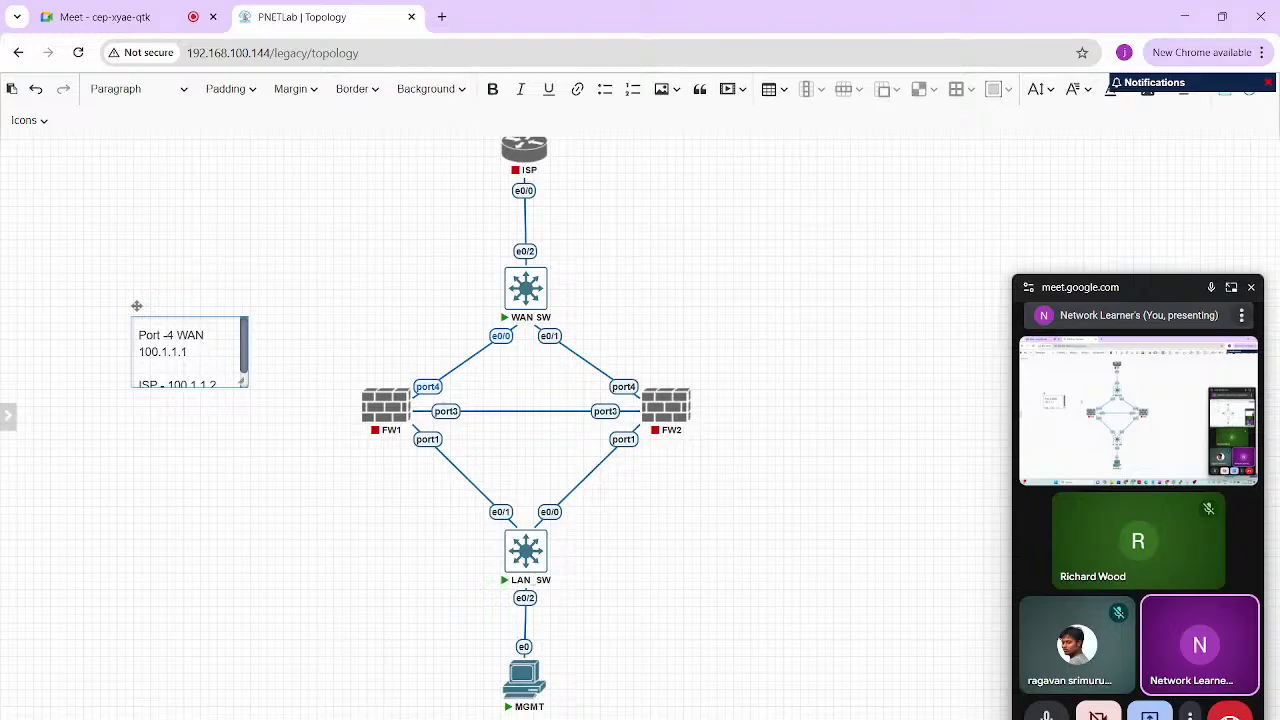
drag(243, 383, 279, 377)
drag(137, 306, 350, 288)
Add a 'port 1 - LAN / 192.168.1.1/24' label and place it beside LAN_SW
right_click(177, 463)
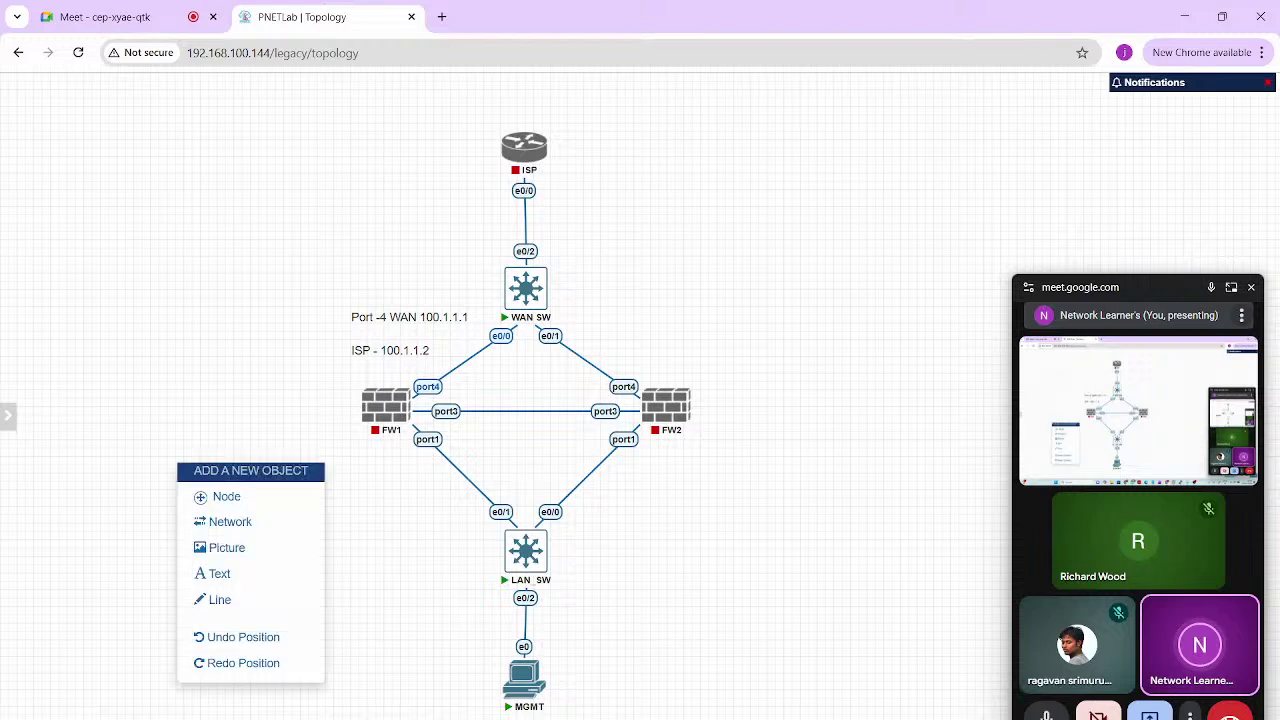
click(240, 570)
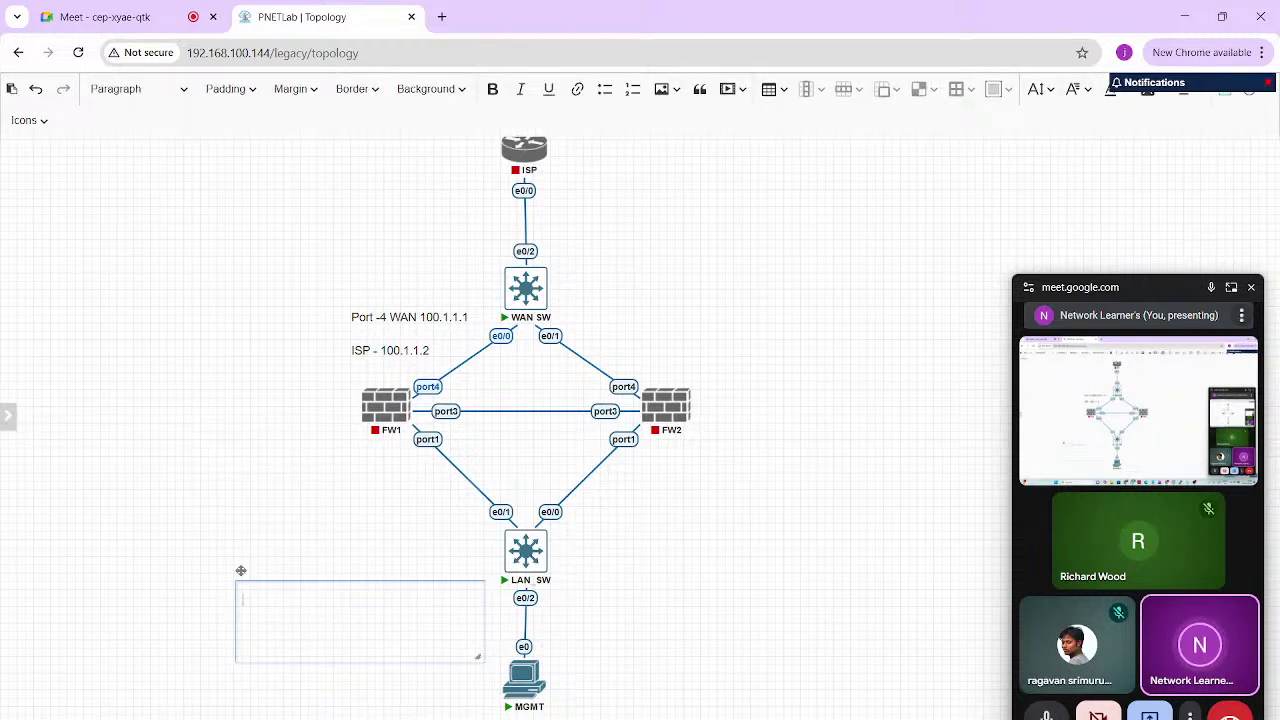
text(port 1 - LAN)
key(Return)
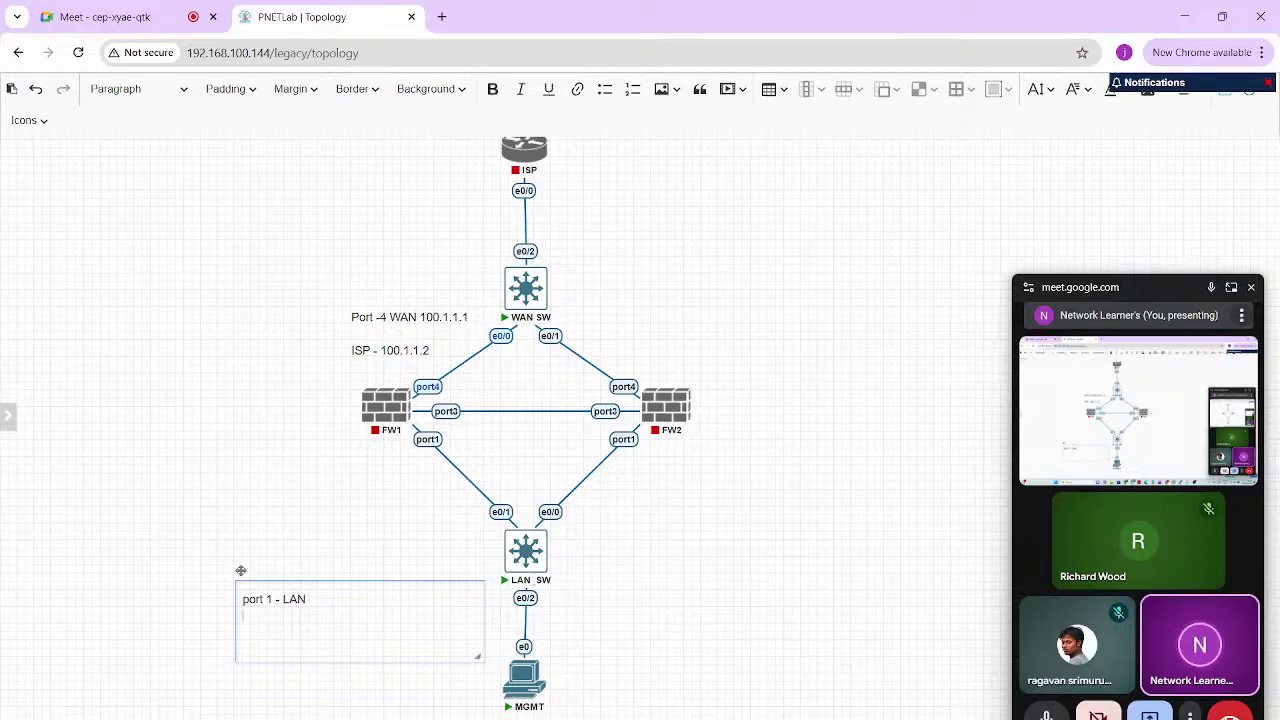
text(192.168.1.1)
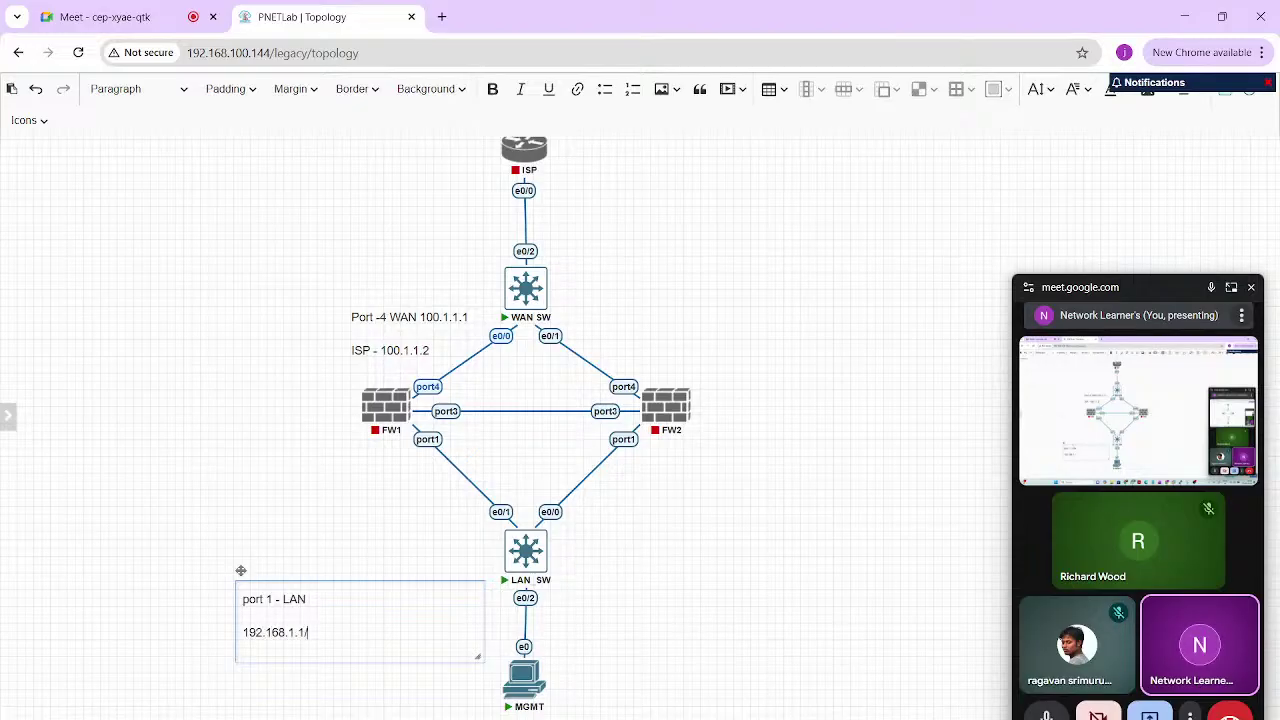
text(/24)
drag(478, 657, 341, 647)
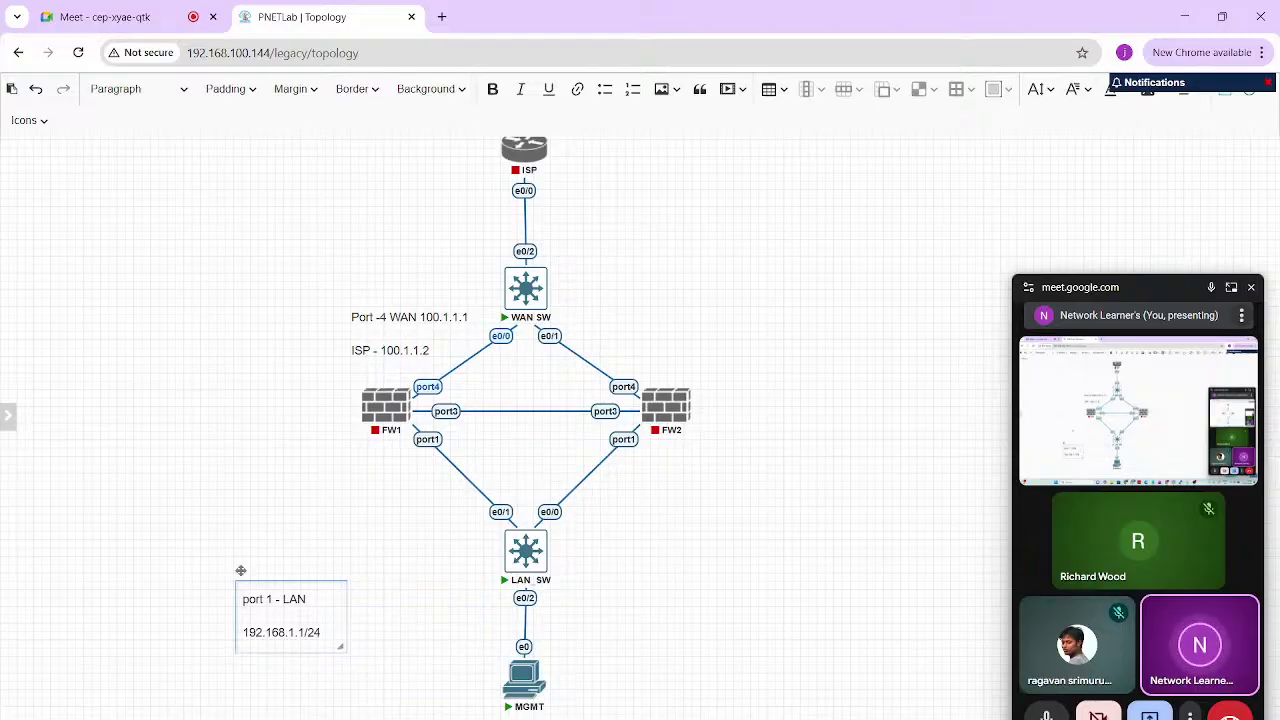
click(400, 610)
drag(275, 600, 420, 506)
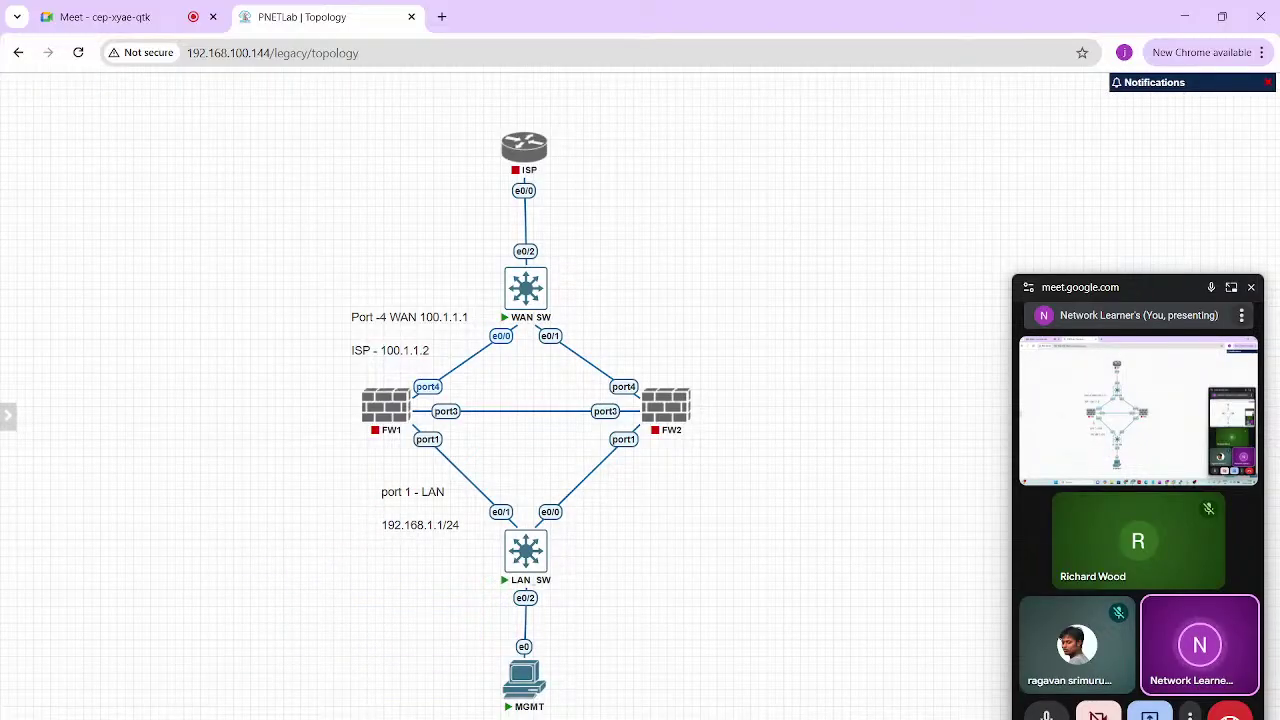
Add a 192.168.1.100 text label near the MGMT node
mouse_move(405, 402)
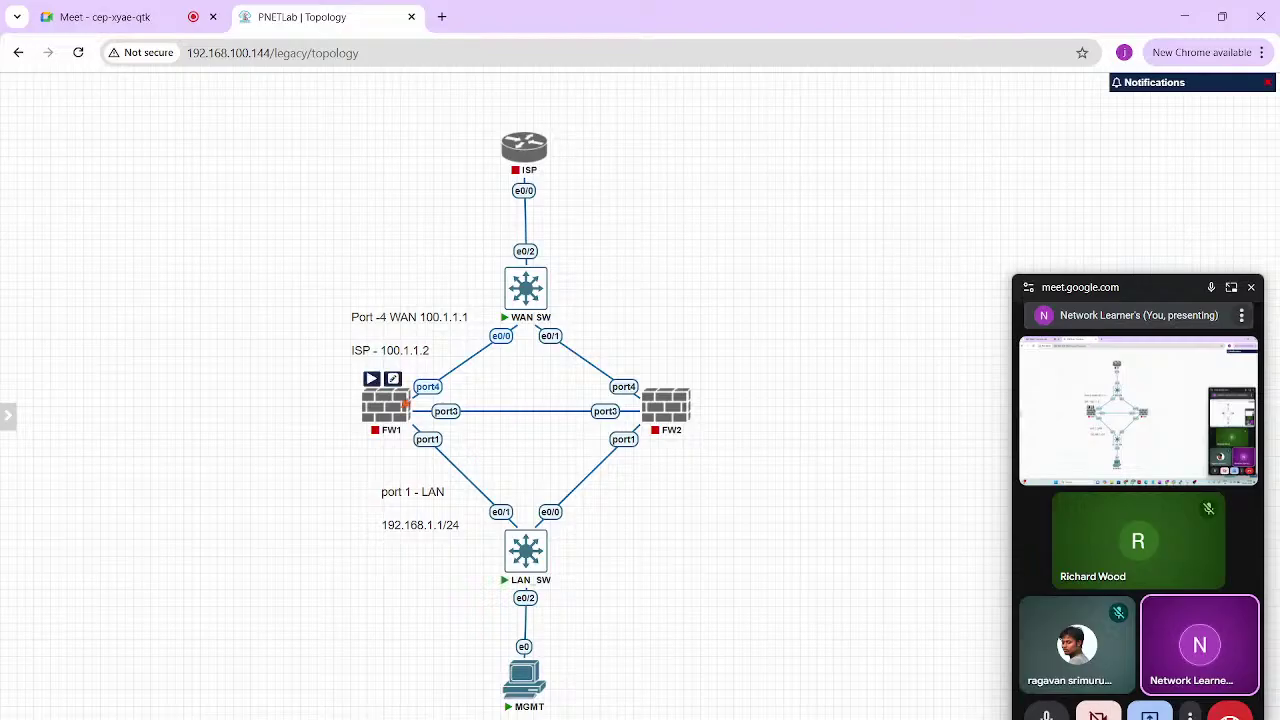
mouse_move(686, 402)
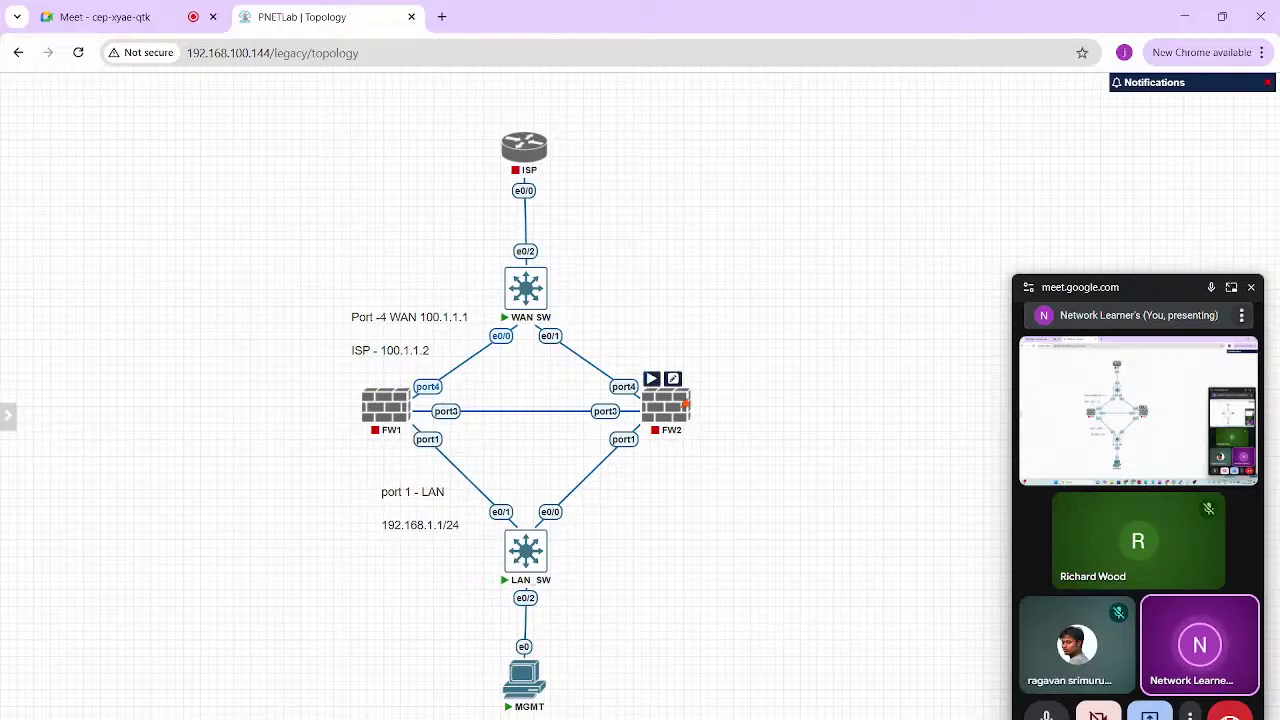
right_click(566, 534)
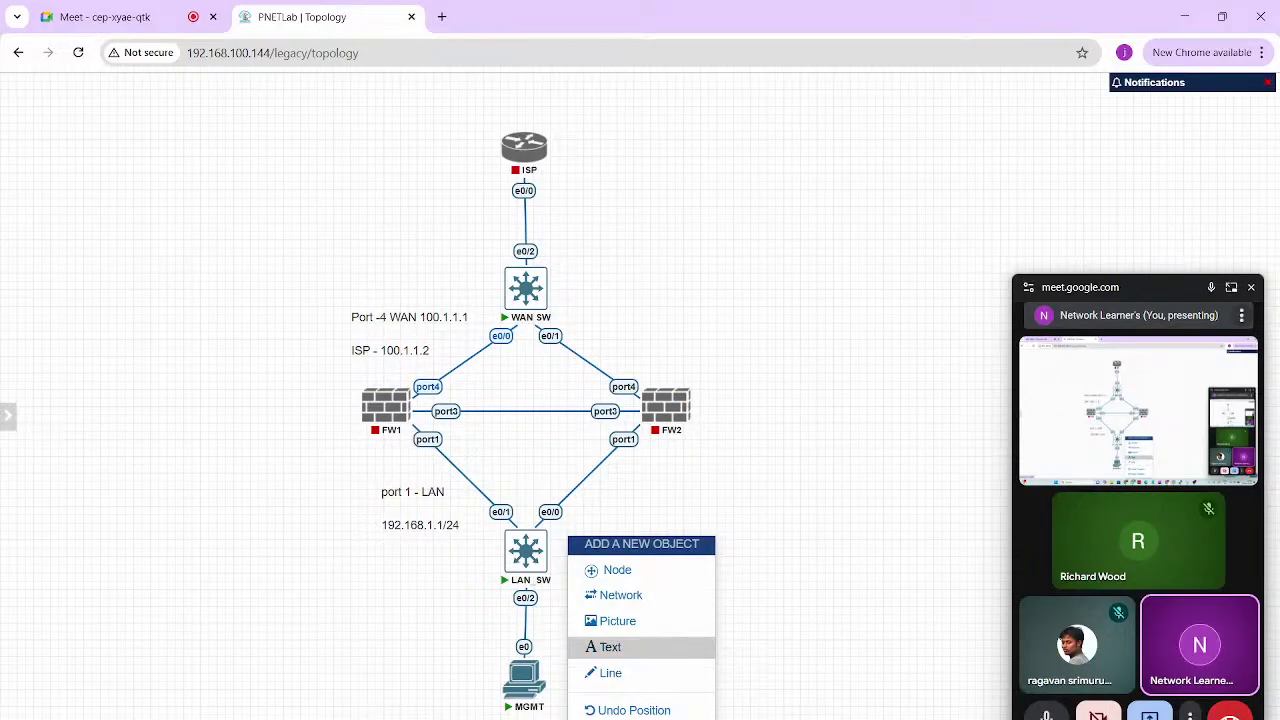
click(634, 645)
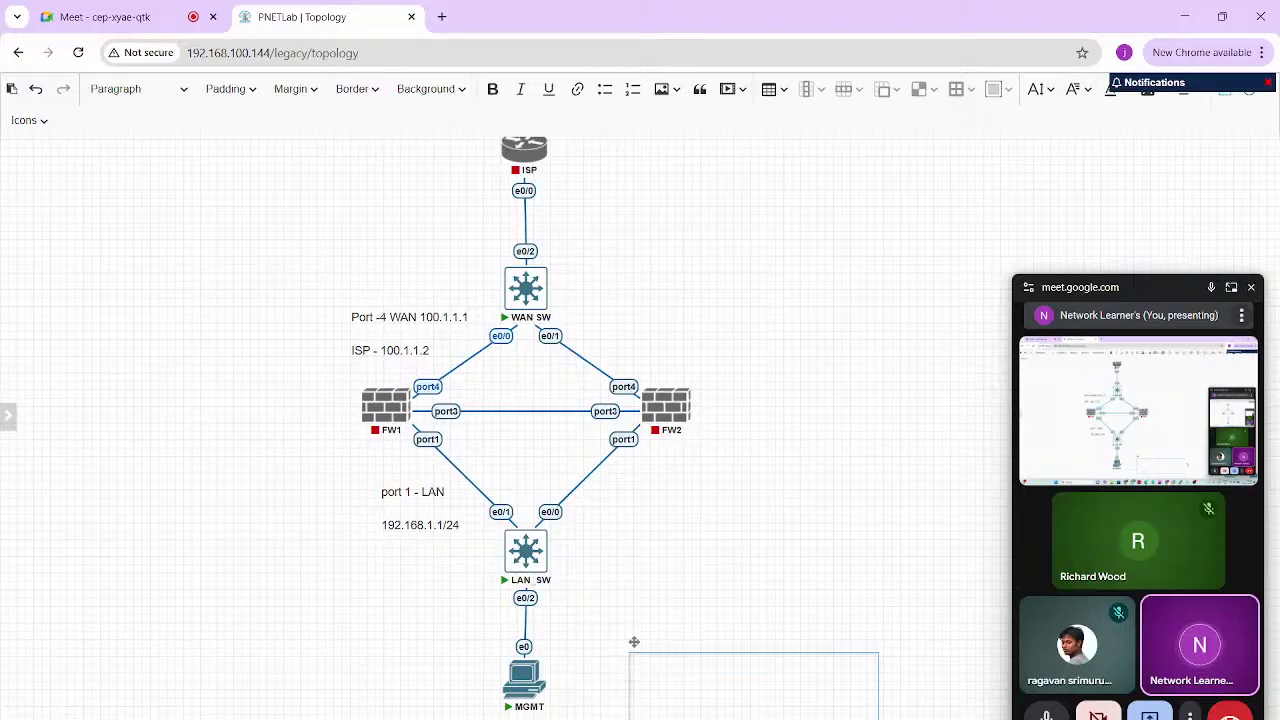
text(192.168.1.100)
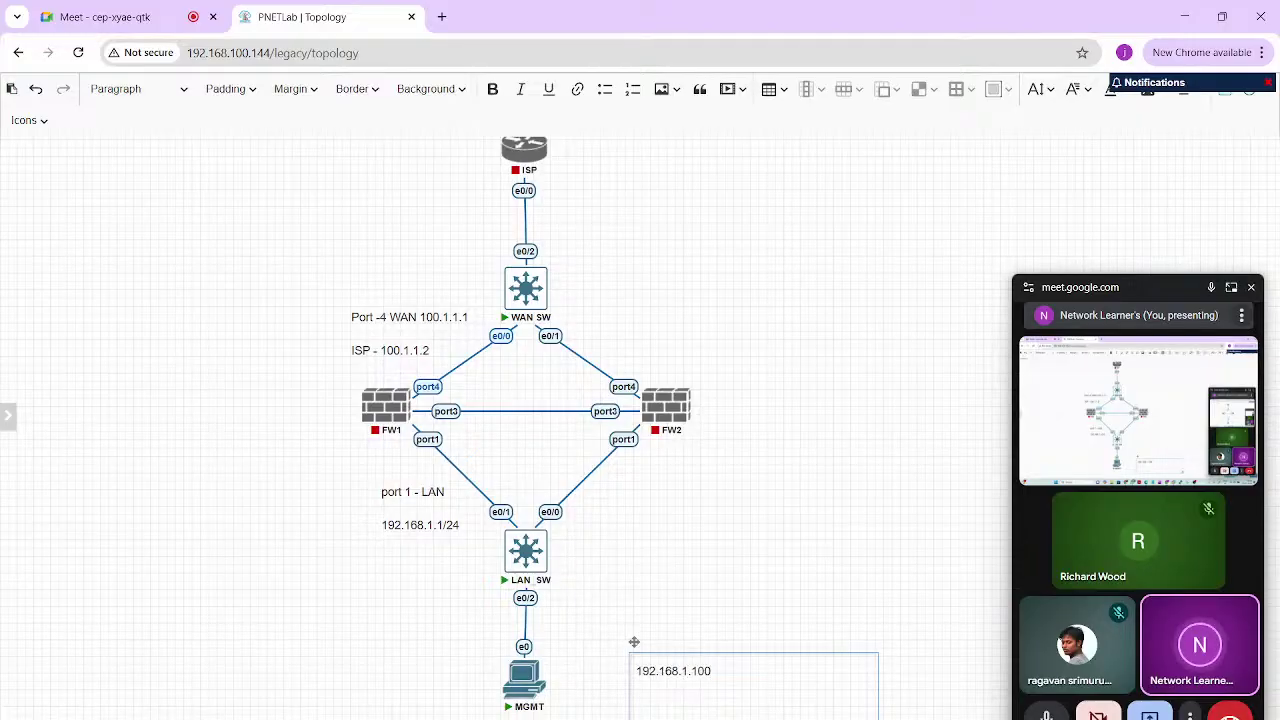
click(634, 641)
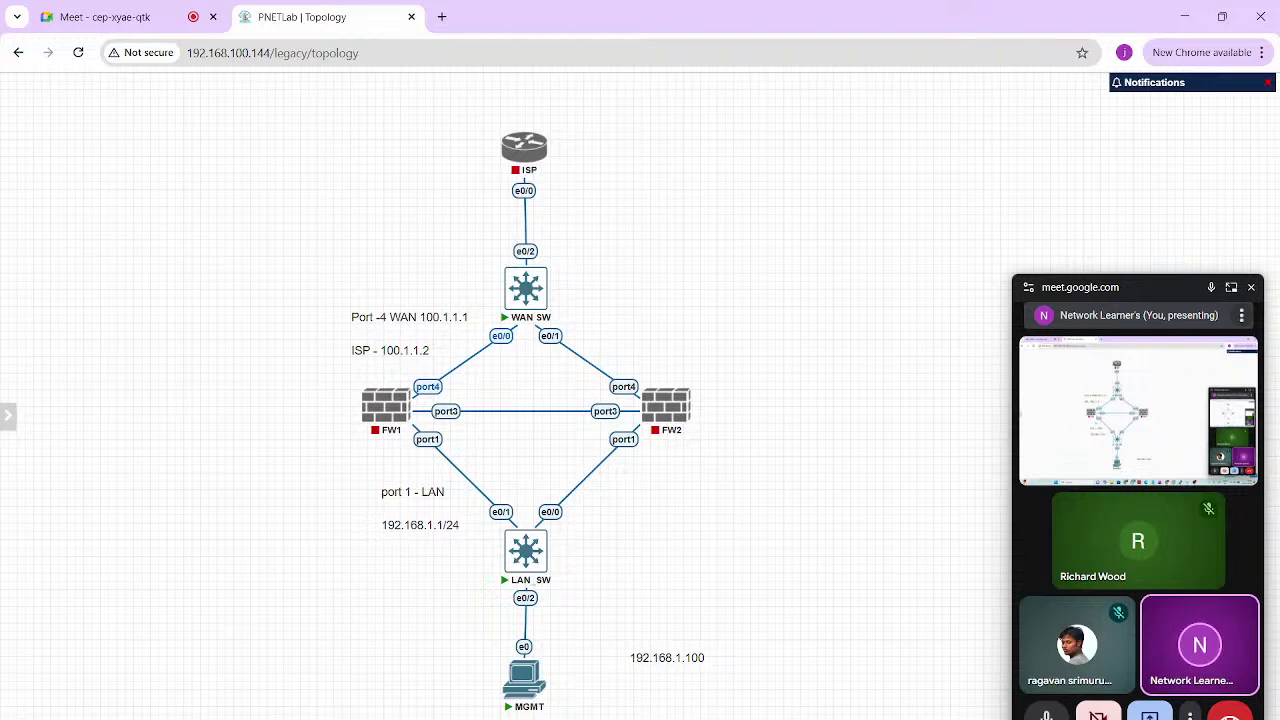
Start FW1 and add a Management(Cloud0) network named Net to the lab
right_click(384, 406)
click(421, 439)
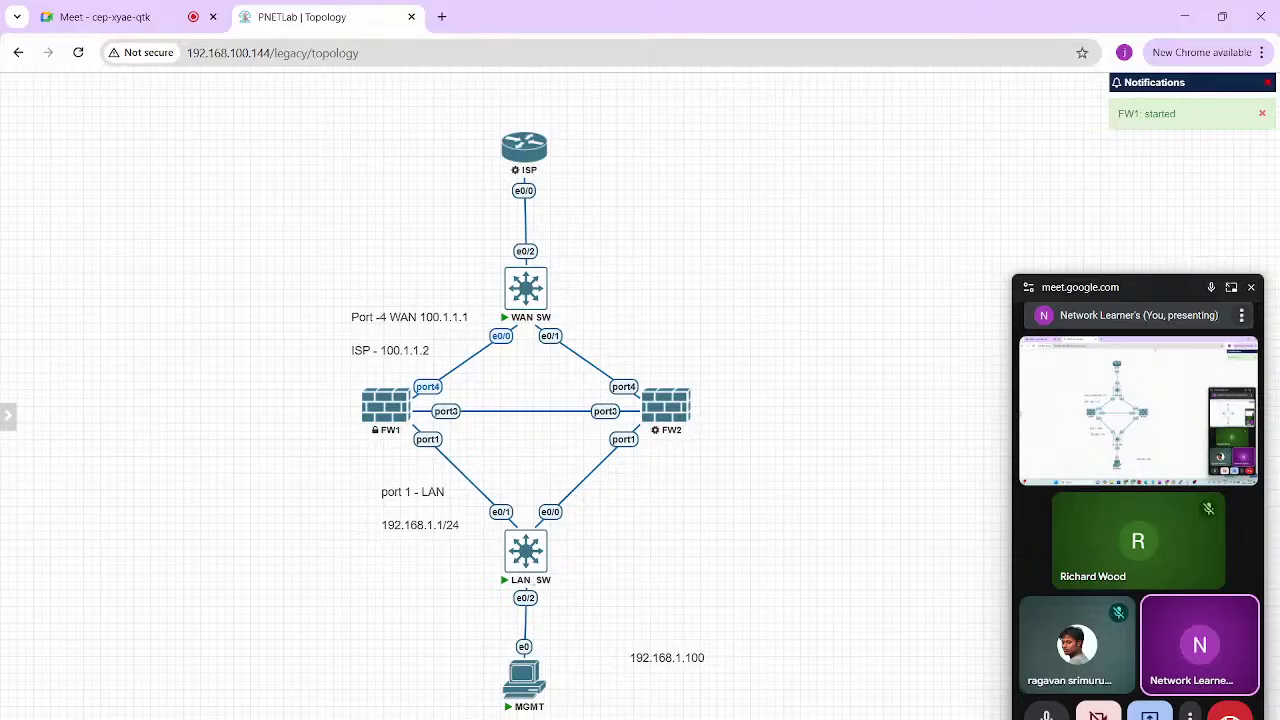
right_click(669, 161)
click(720, 219)
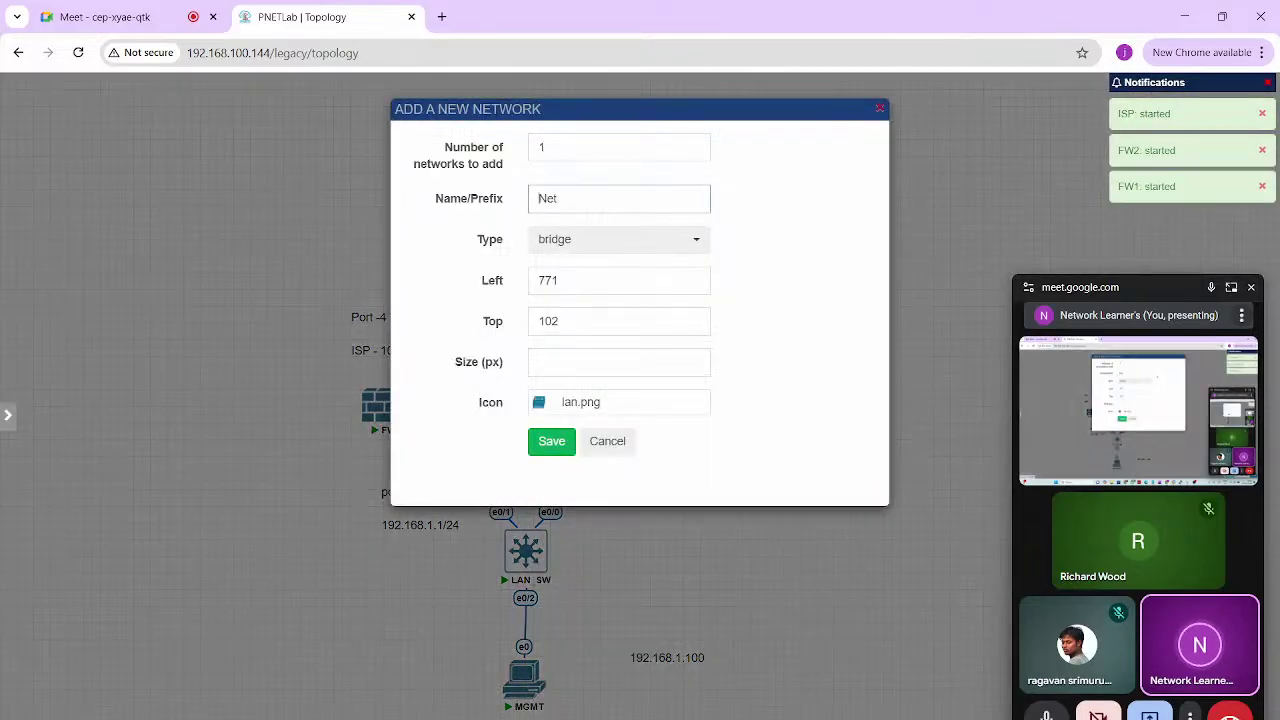
click(619, 239)
click(571, 331)
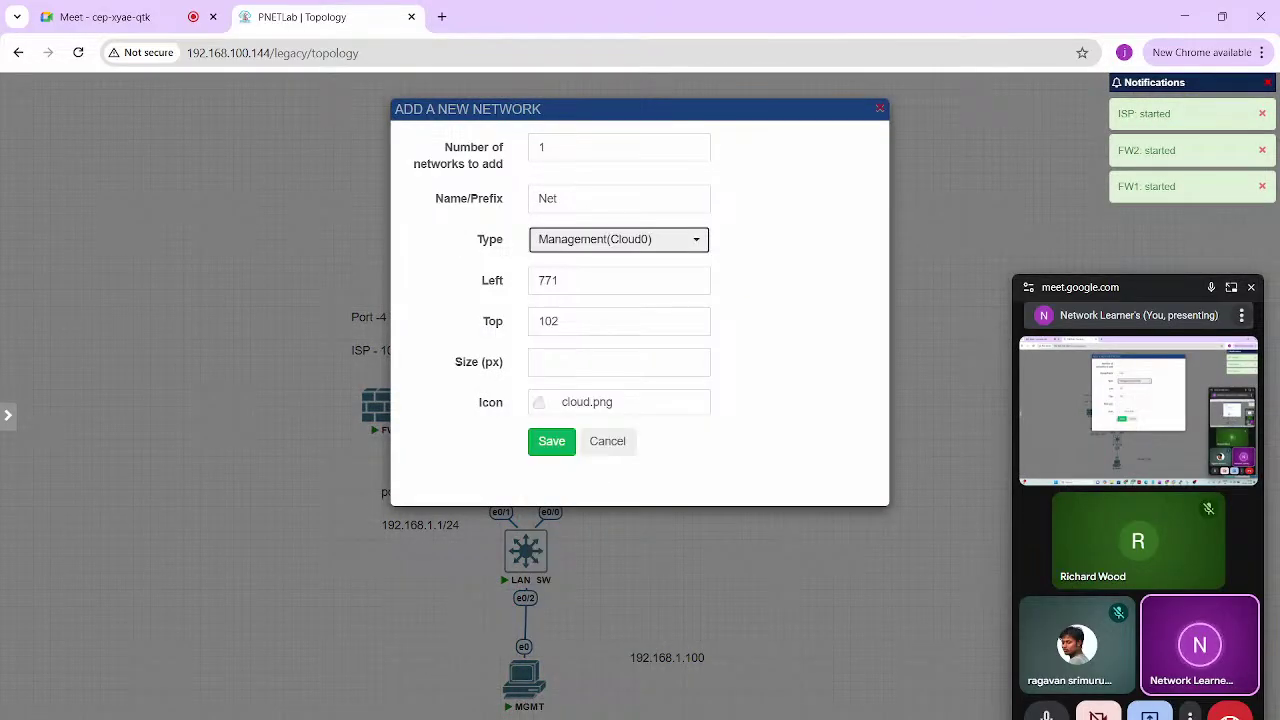
click(551, 441)
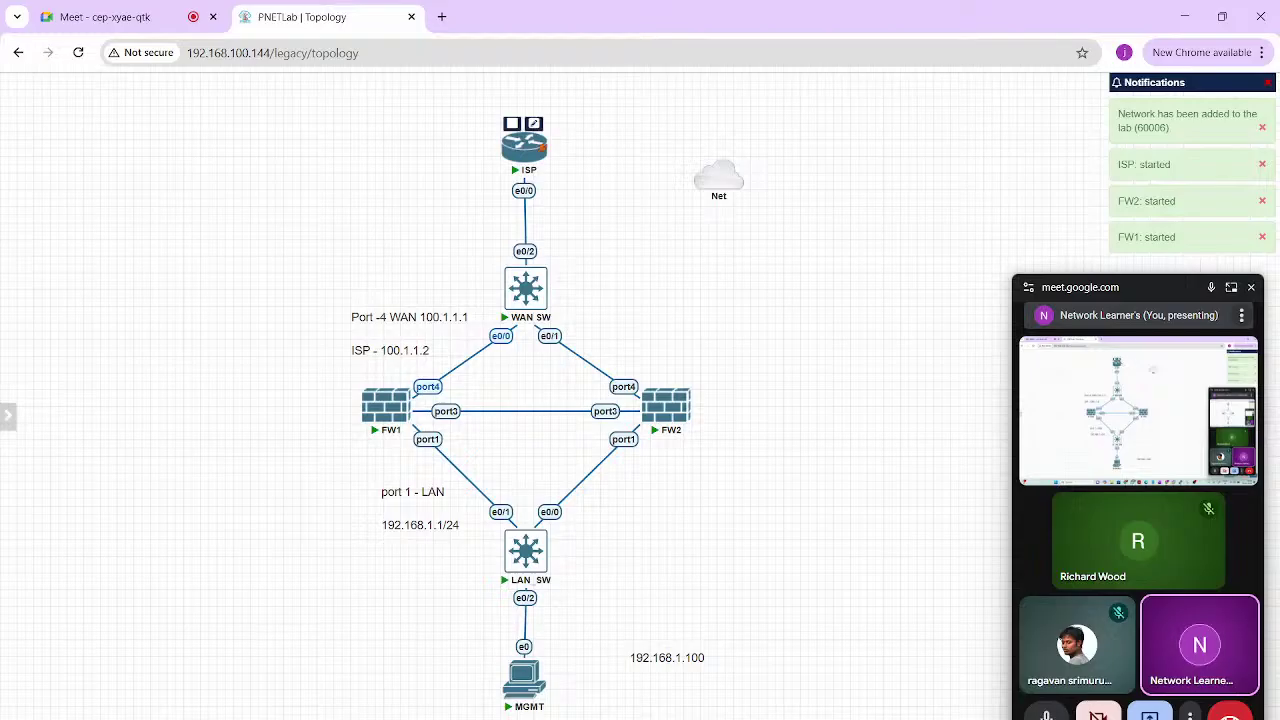
Link ISP e0/1 to Net, set the 192.168.1.100 label beside MGMT, and open MGMT's console
drag(534, 124, 716, 178)
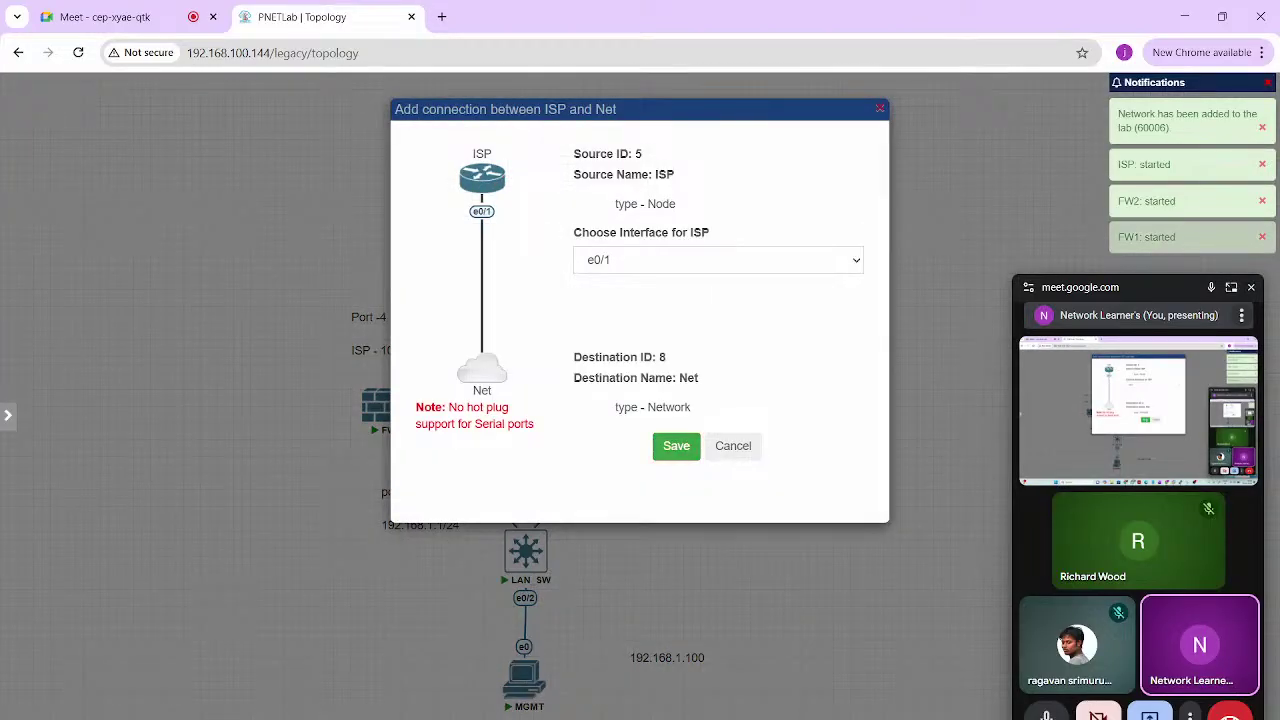
click(676, 445)
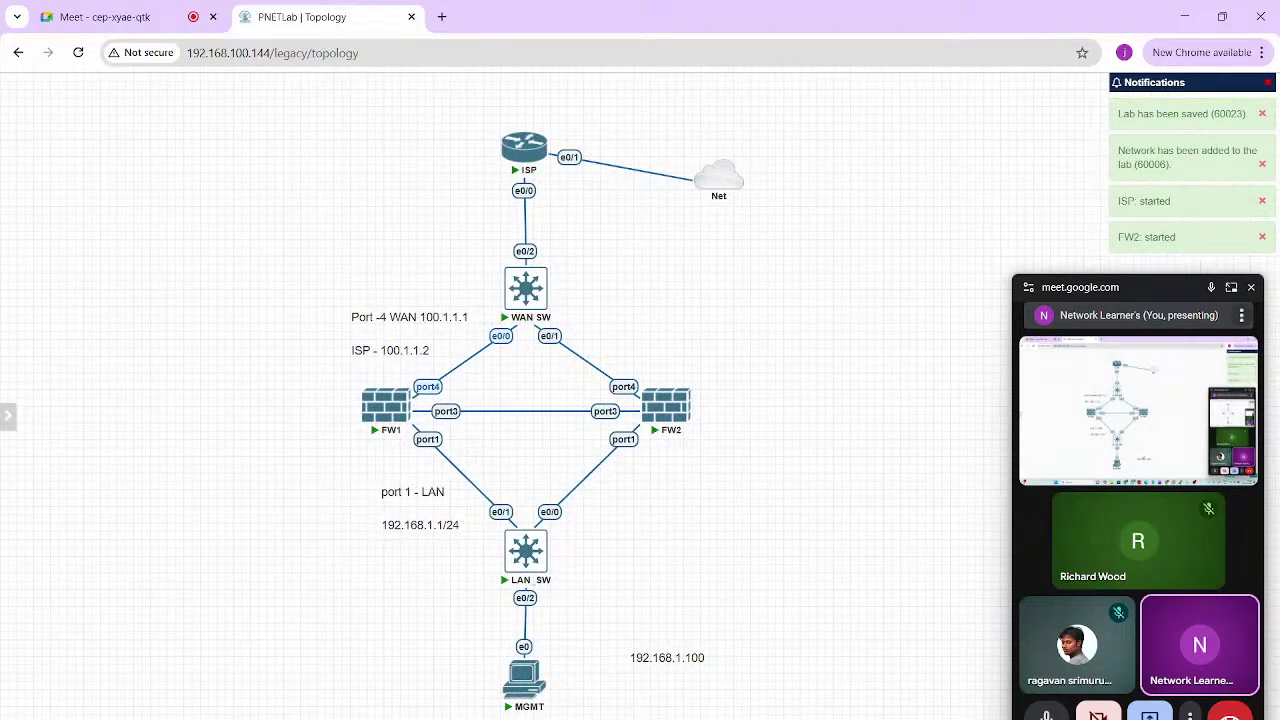
drag(667, 657, 598, 684)
click(538, 676)
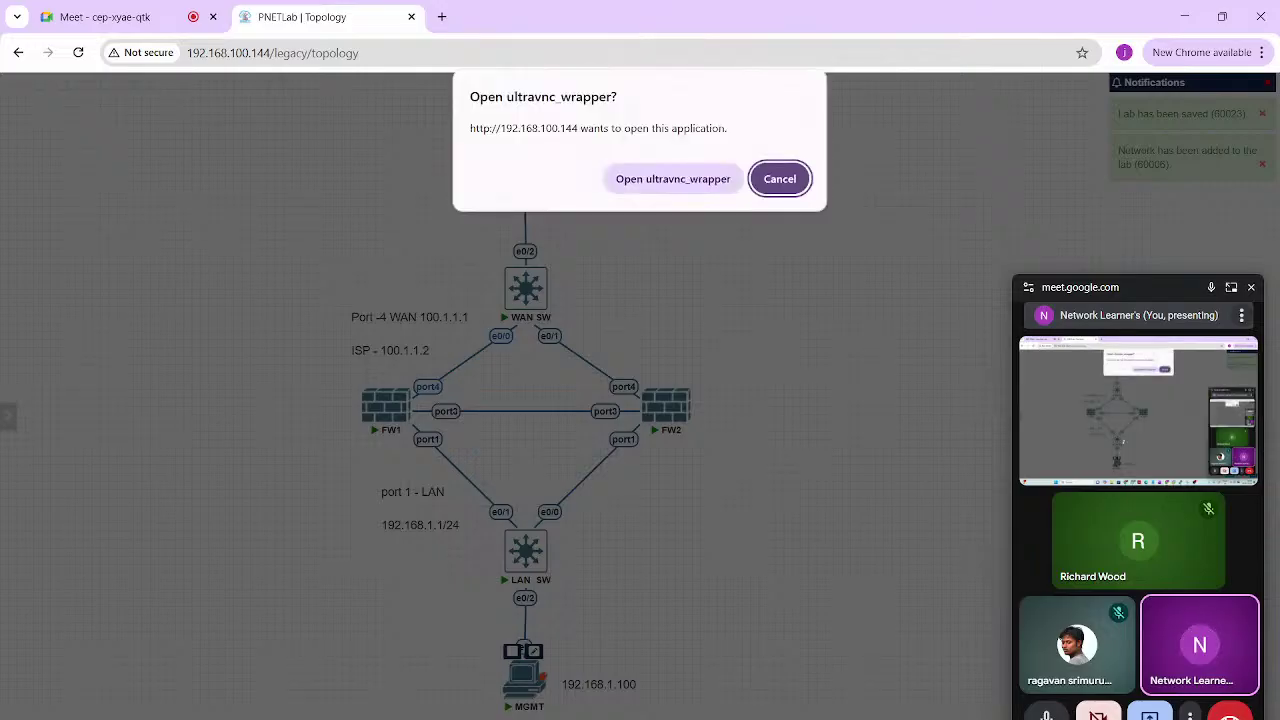
Launch UltraVNC to the MGMT PC, connect without authentication, and sign in with the account password
click(672, 179)
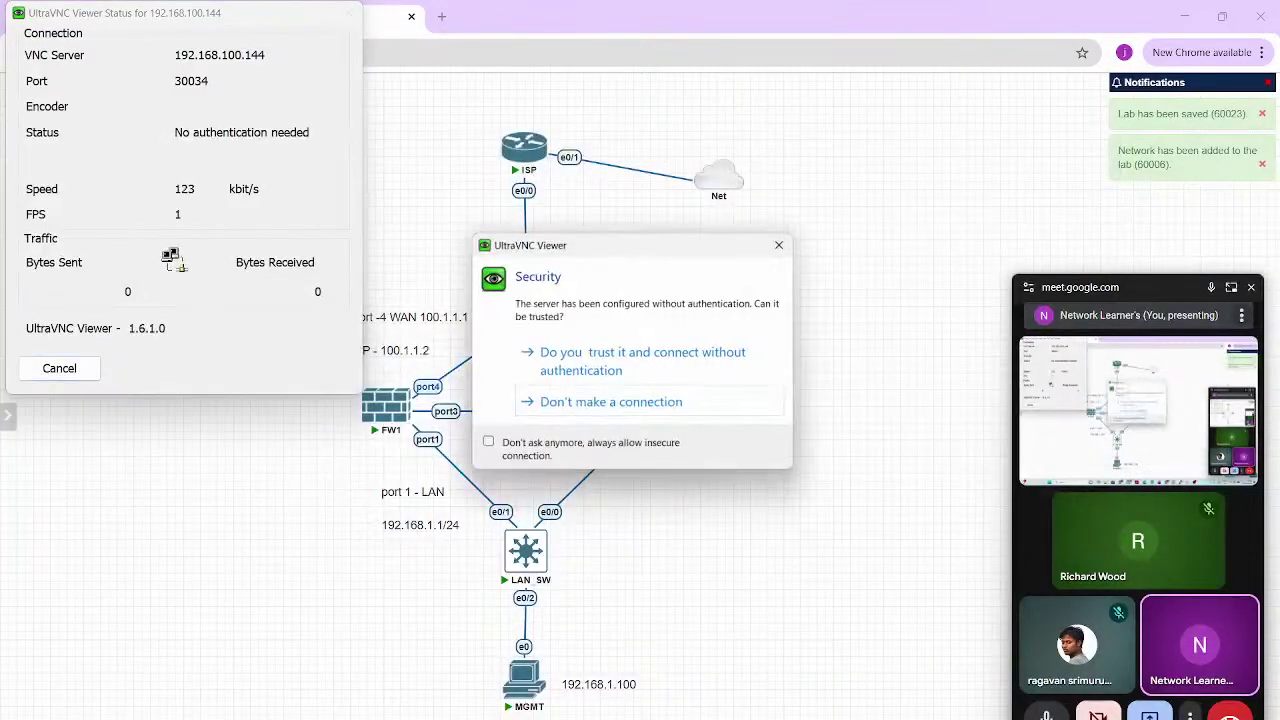
click(612, 361)
click(1251, 288)
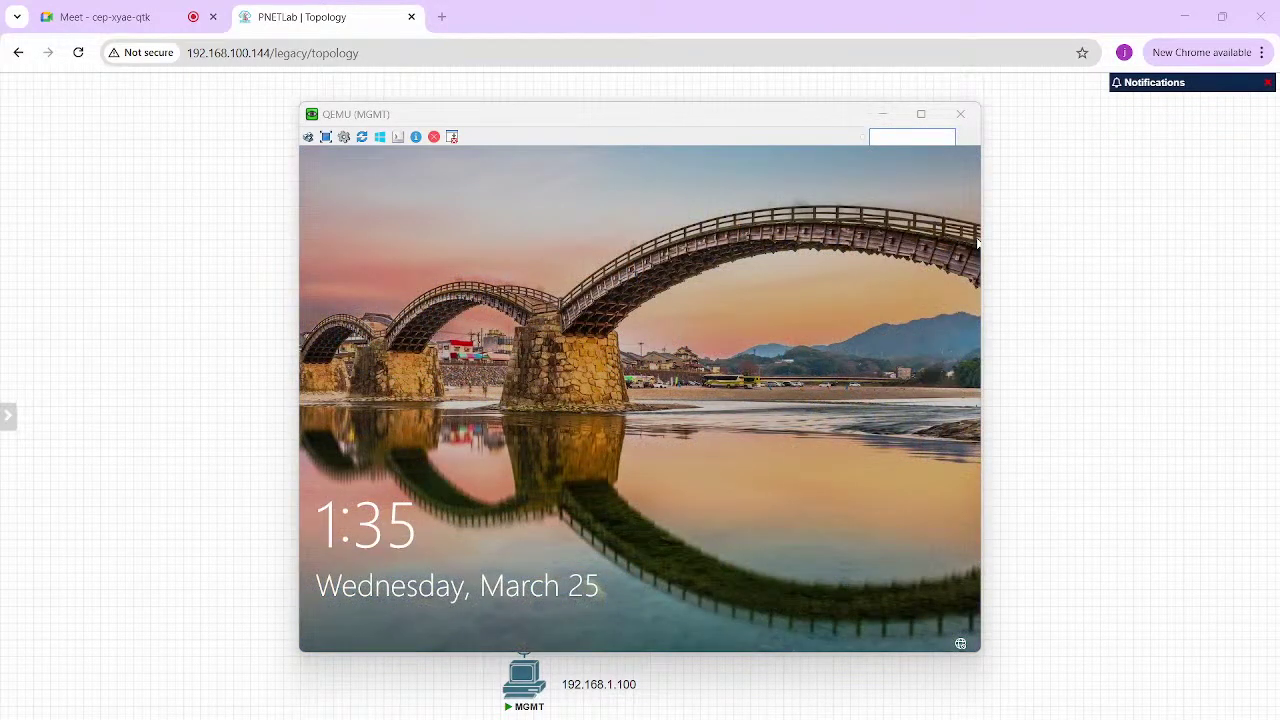
click(731, 323)
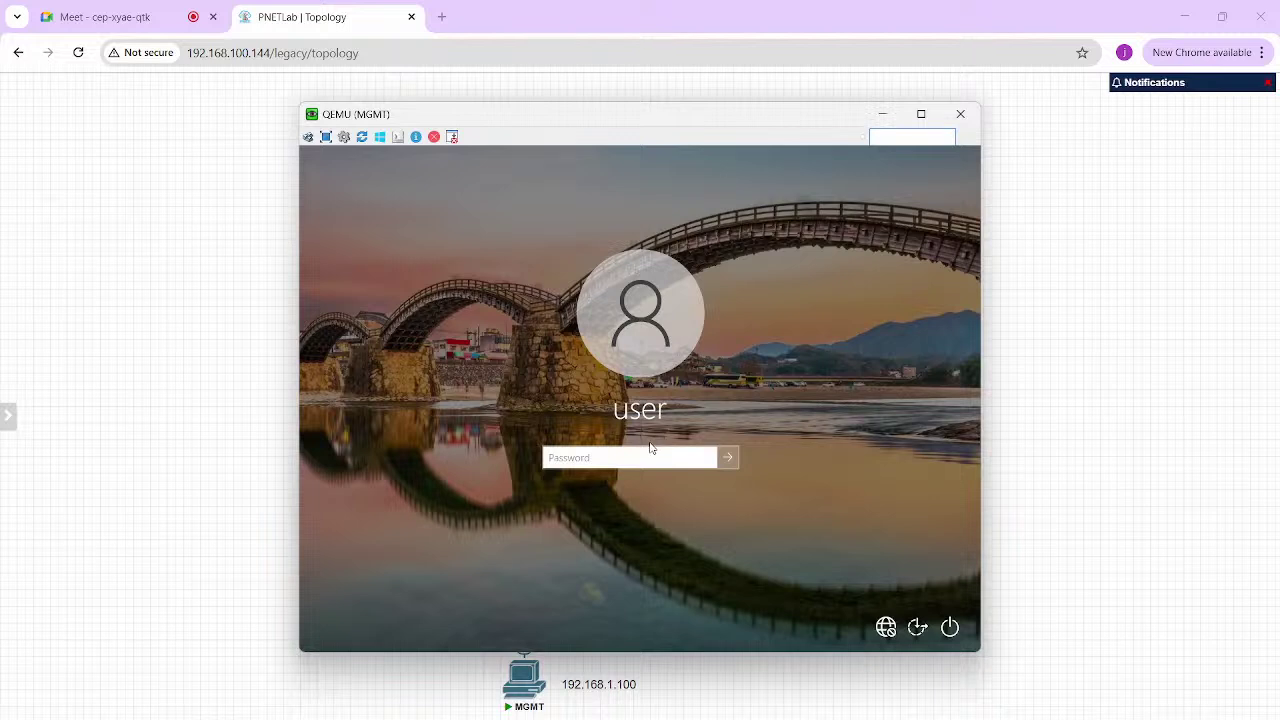
text(•••••••)
key(Return)
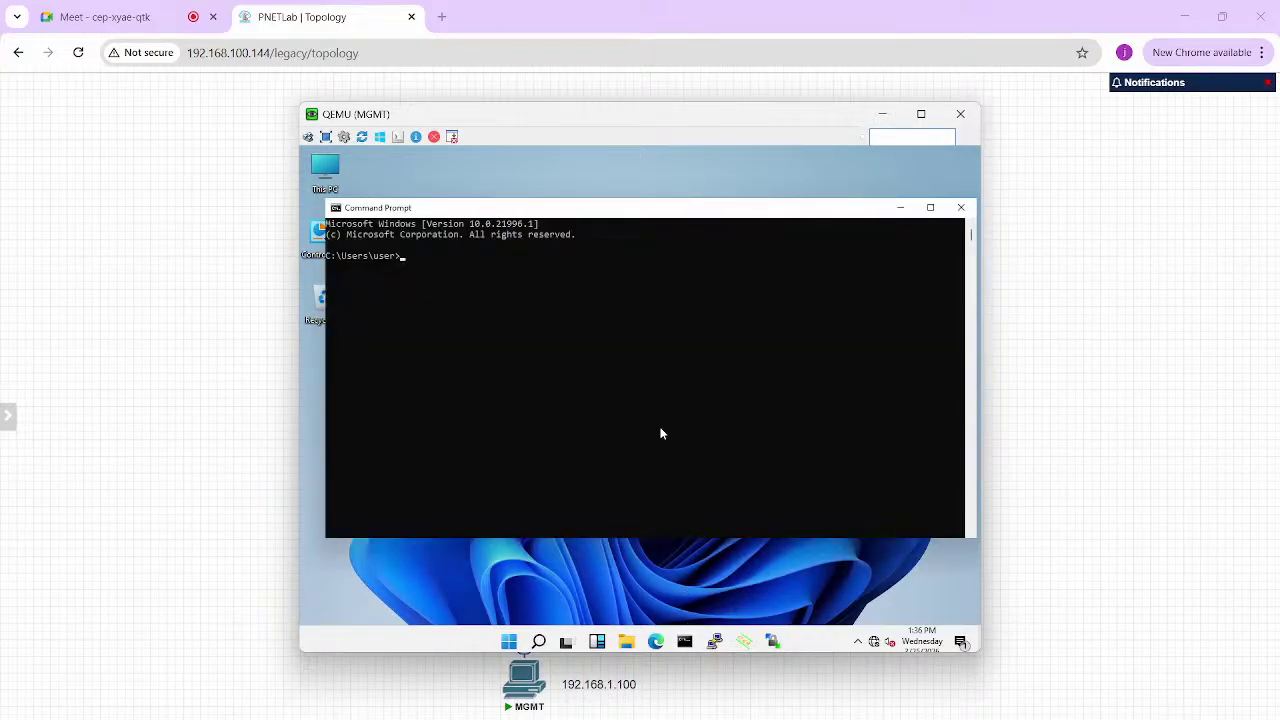
Via ncpa.cpl, set Ethernet IPv4 to static 192.168.1.100/24, gateway 192.168.1.1, DNS 8.8.8.8
click(612, 322)
text(ncp)
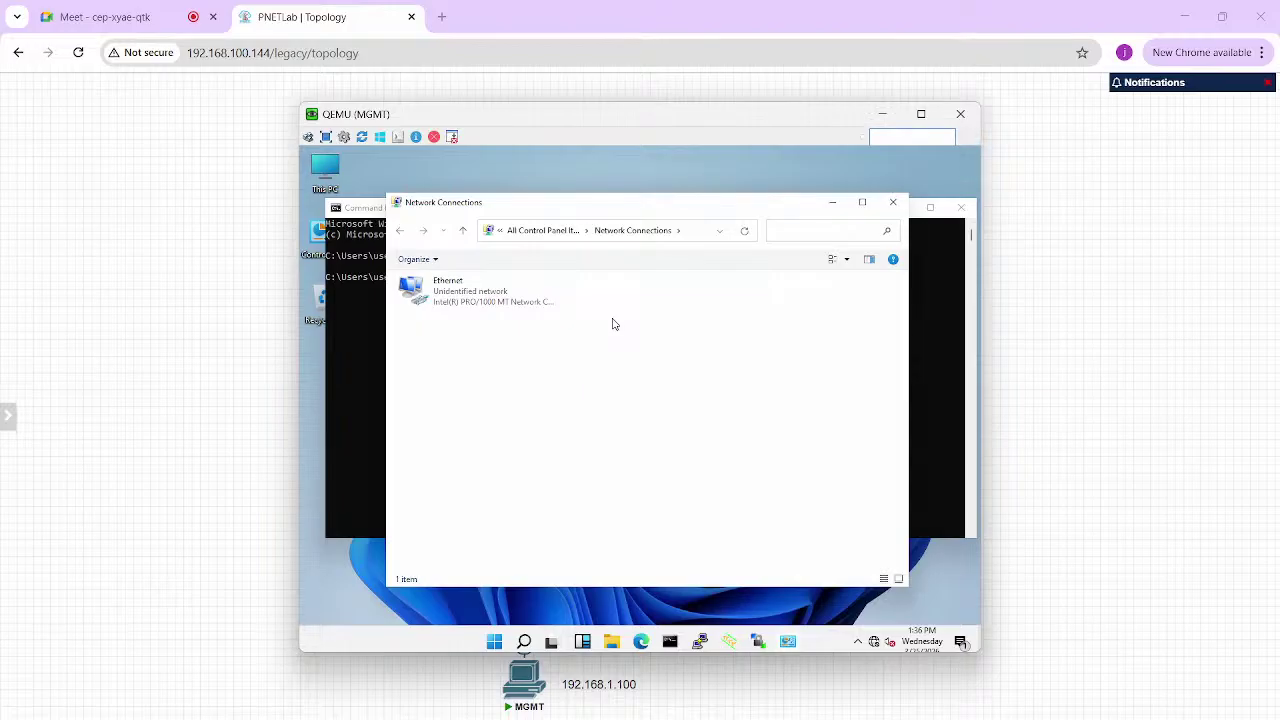
double_click(500, 300)
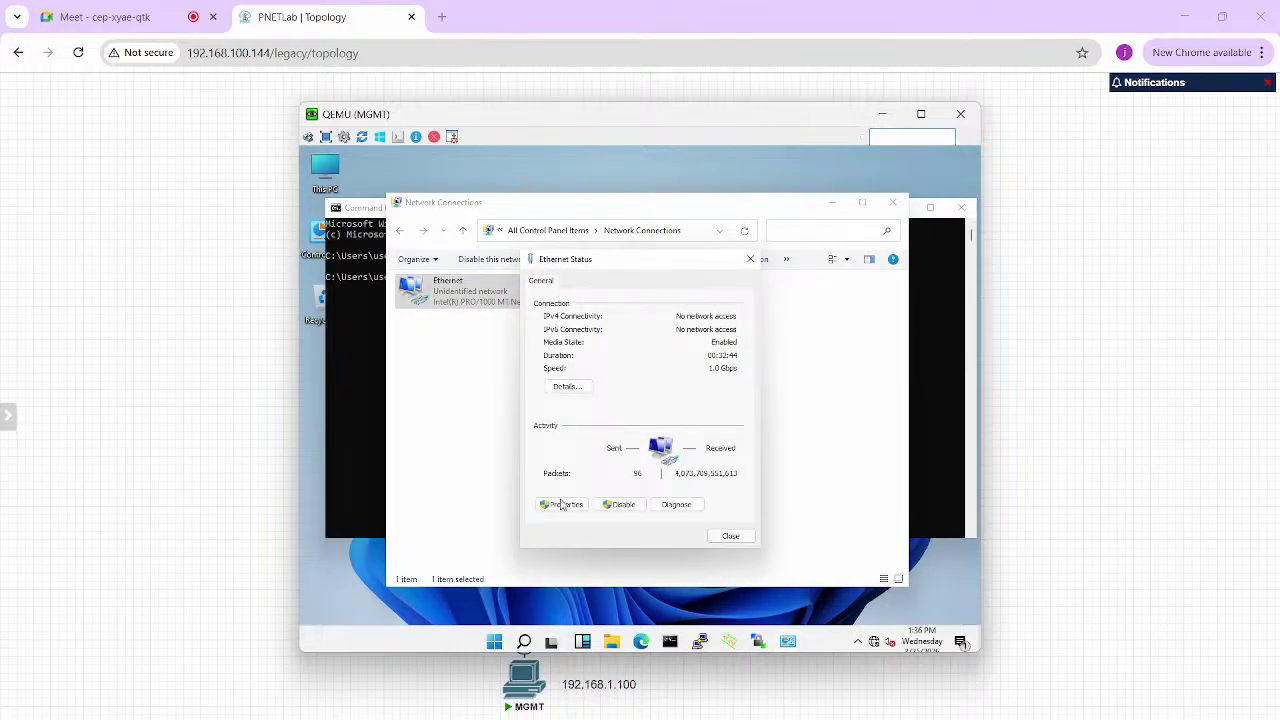
click(561, 508)
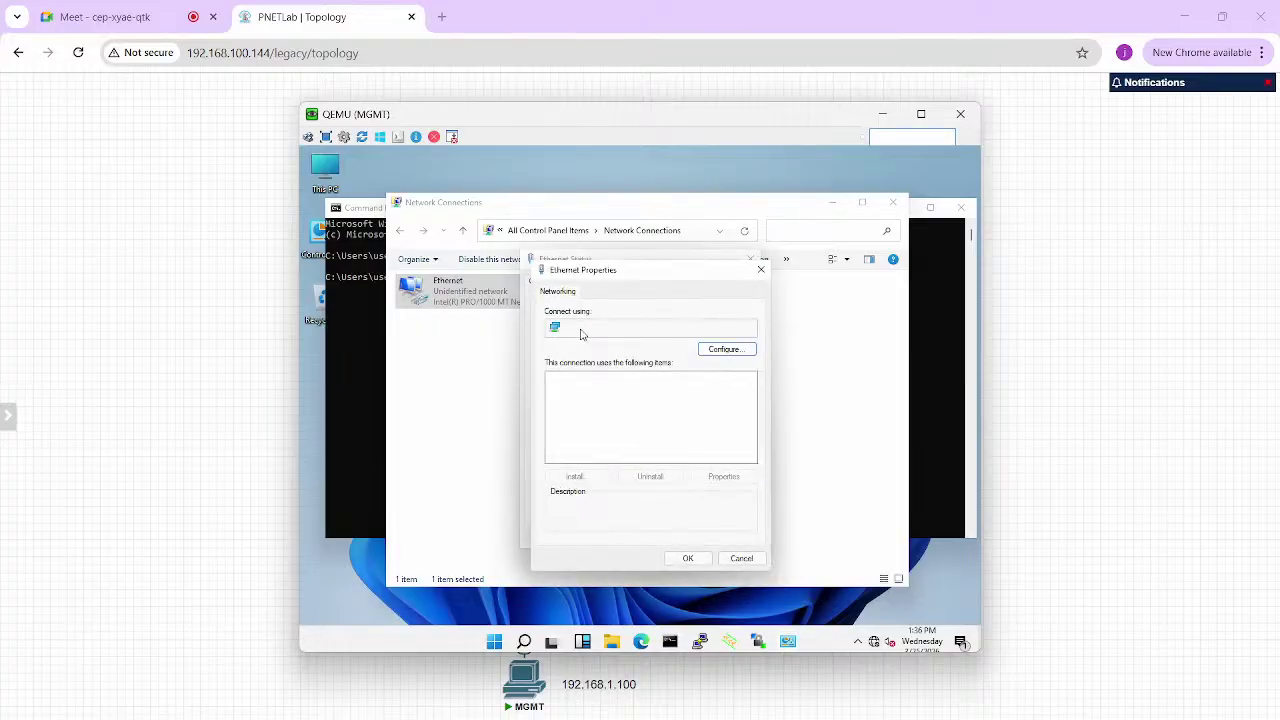
double_click(673, 414)
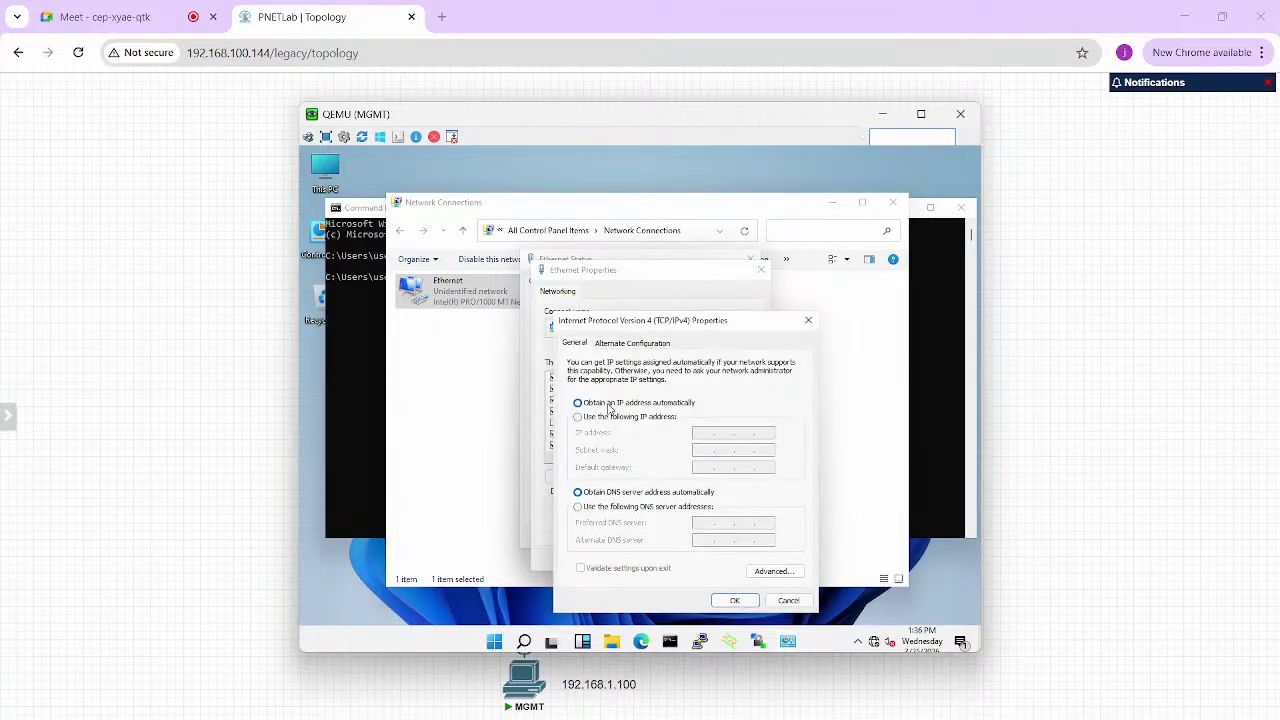
click(620, 418)
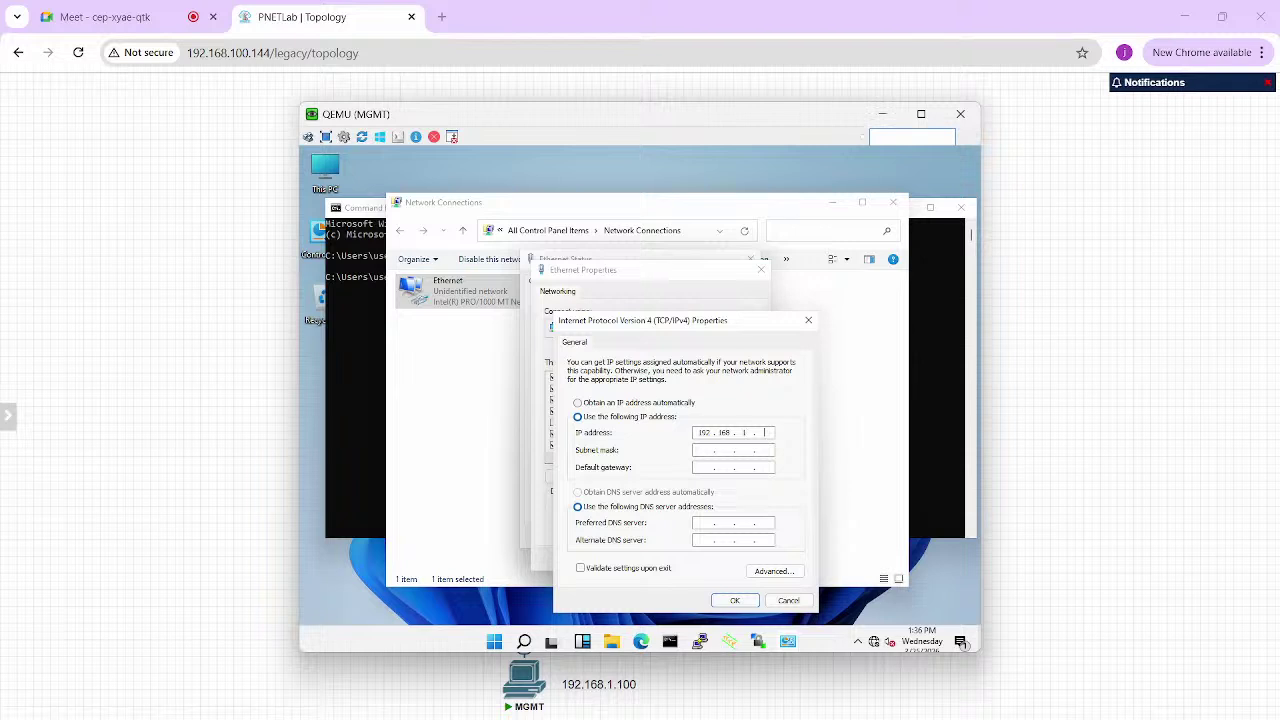
key(Tab)
click(740, 604)
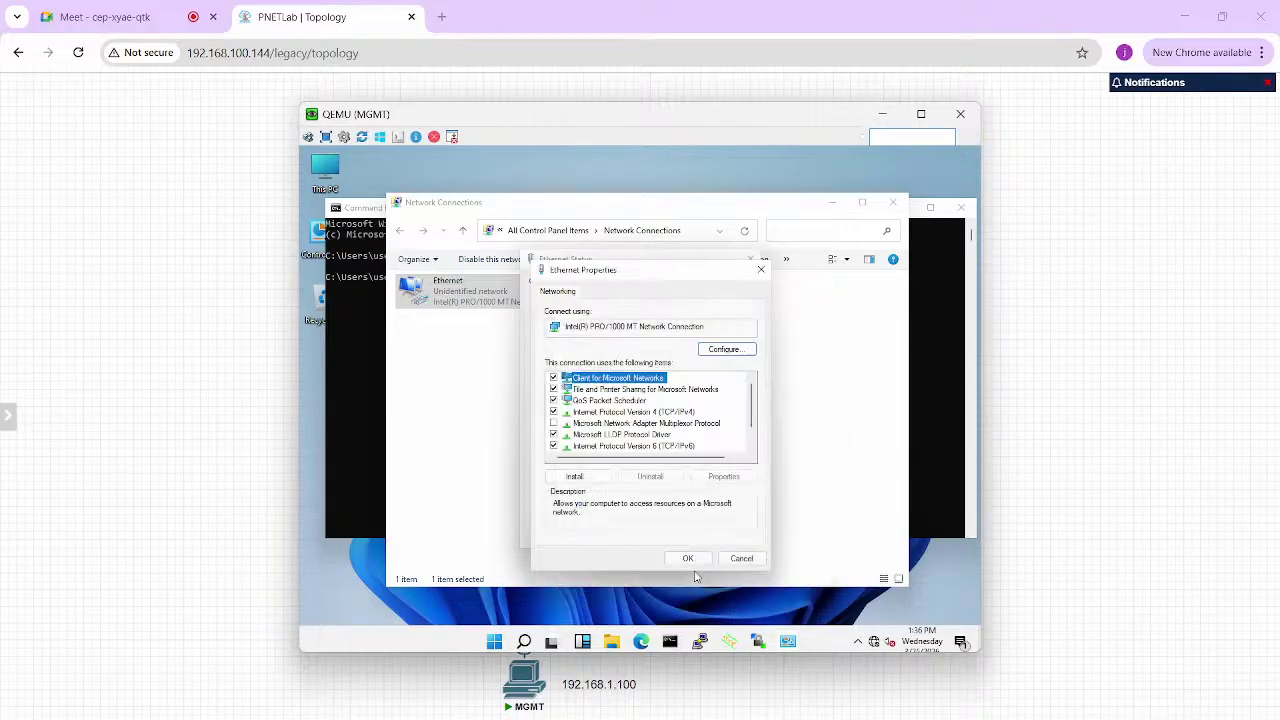
click(686, 557)
click(731, 537)
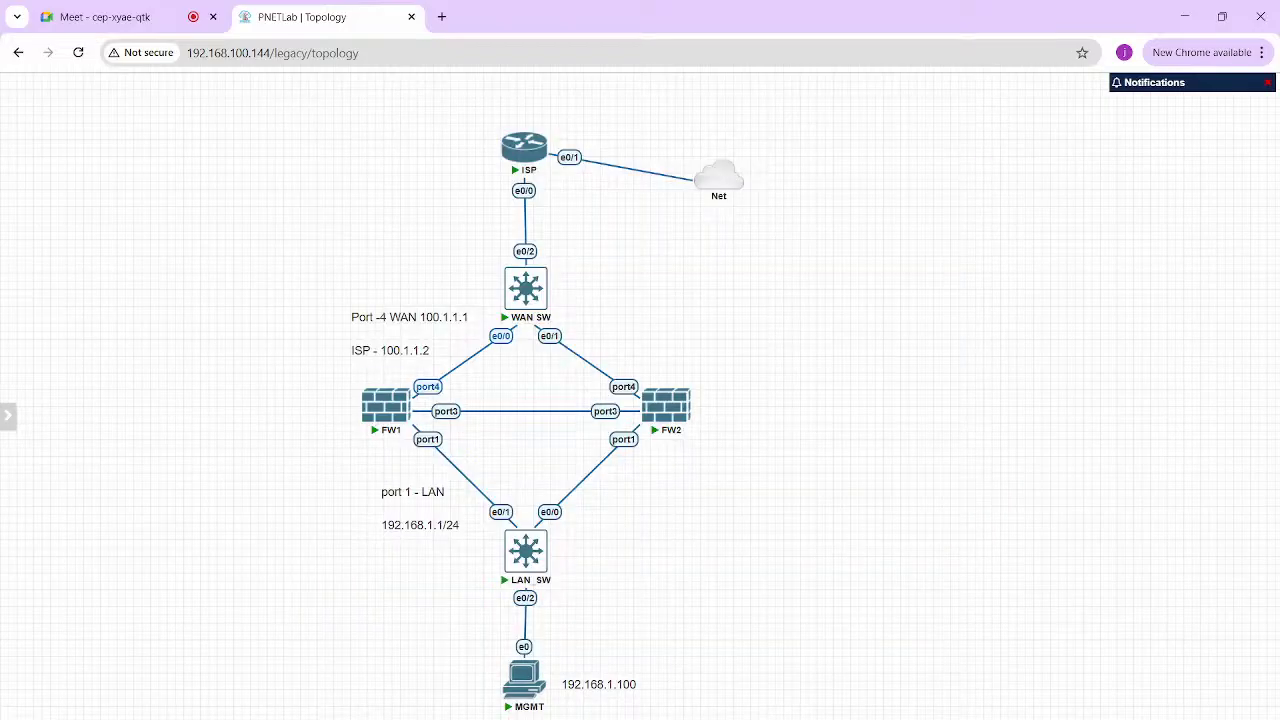
Open FW1's PuTTY console and log in as admin, setting a new password
click(388, 405)
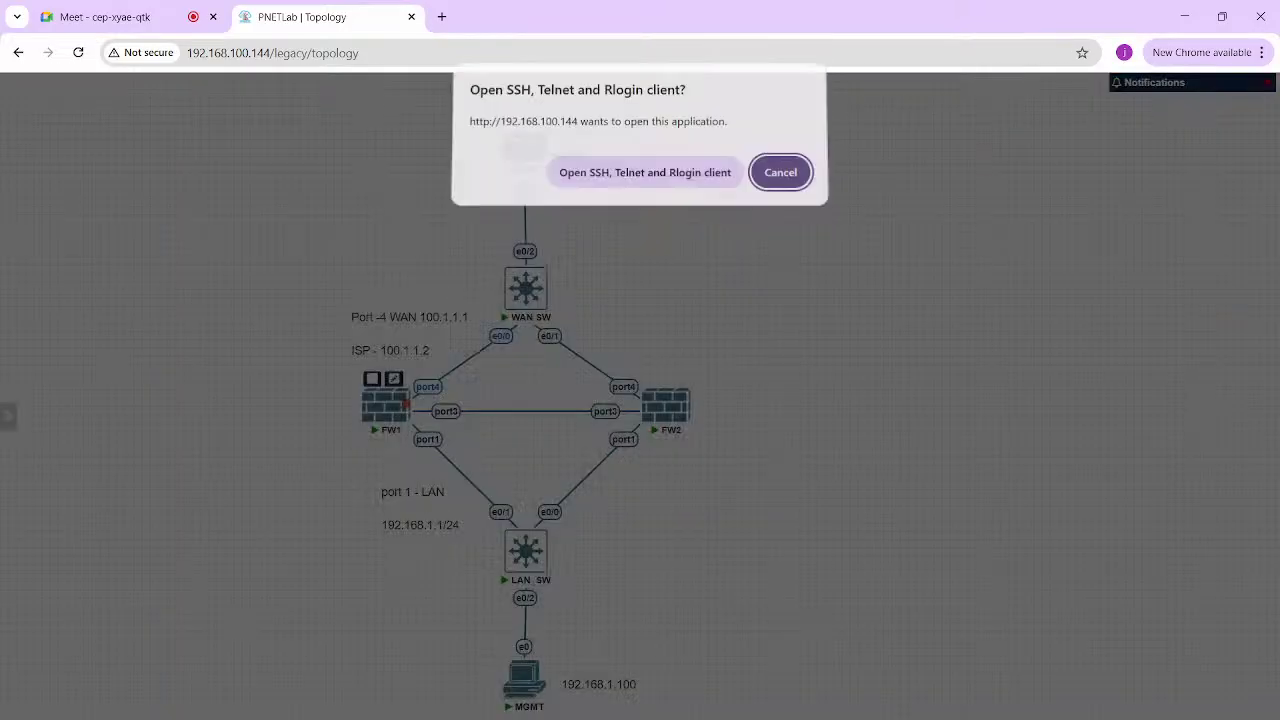
click(645, 178)
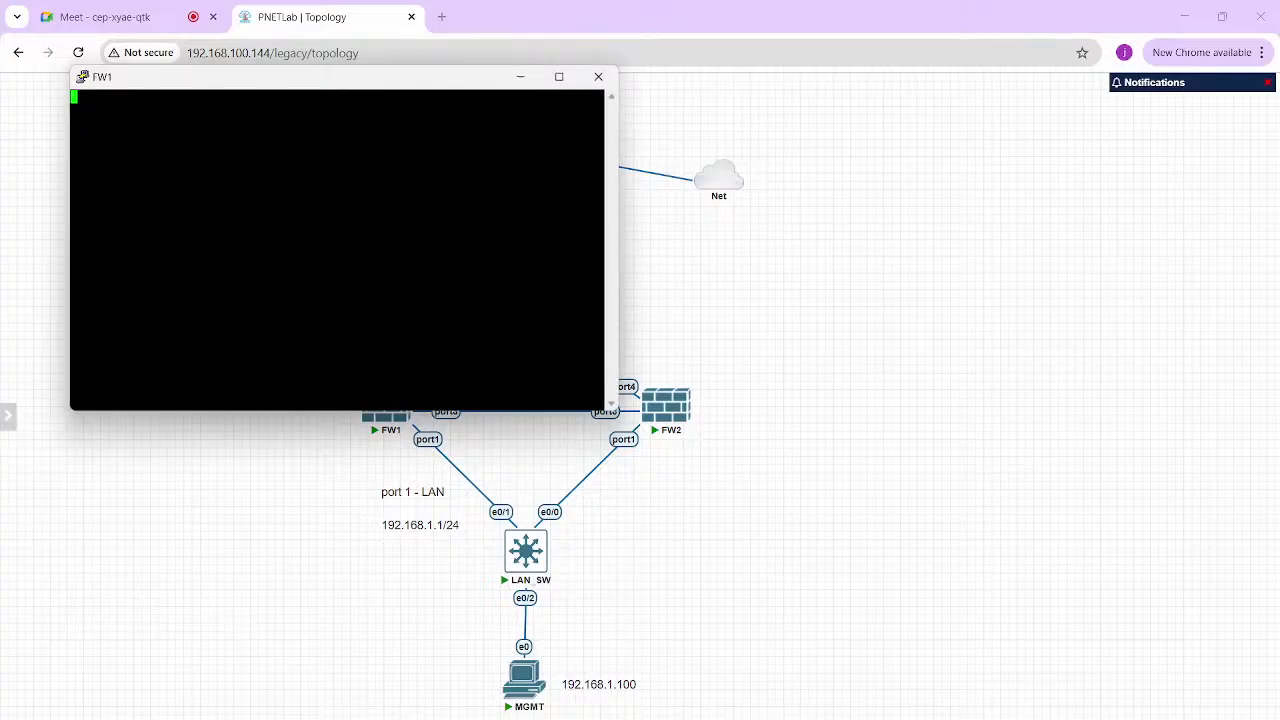
drag(300, 76, 858, 142)
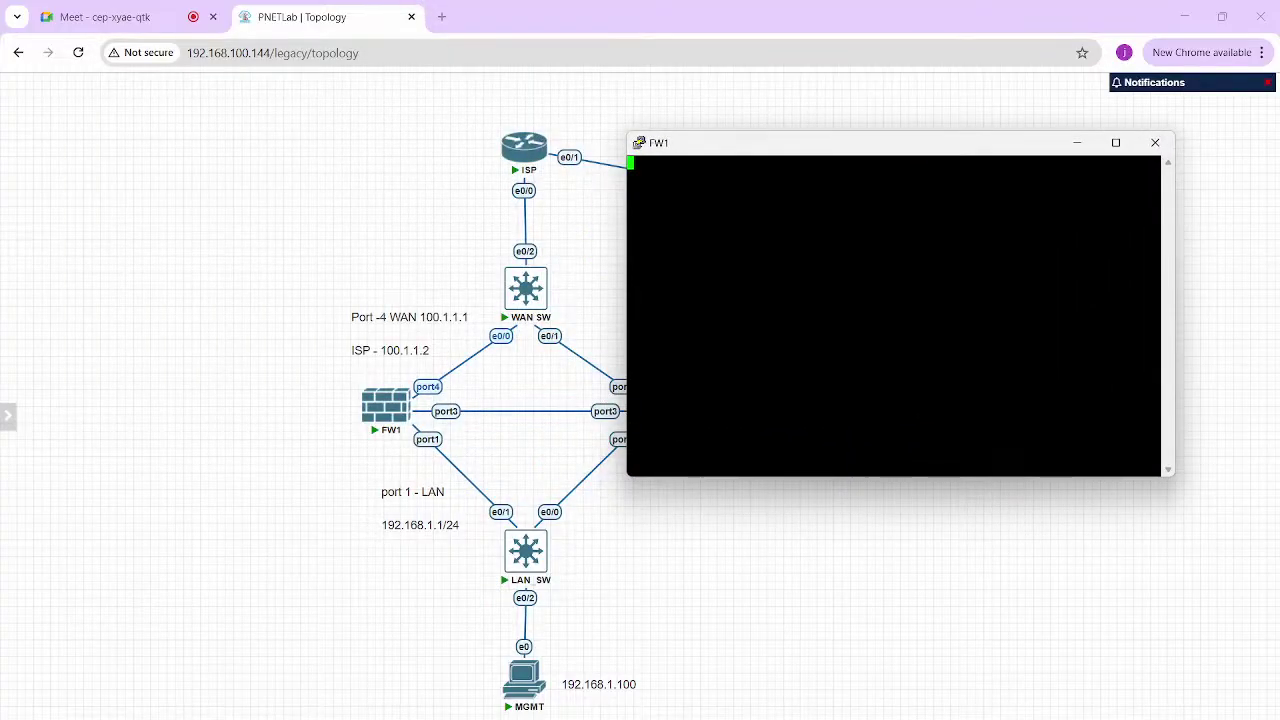
key(Return)
key(Return)
text(admin)
key(Return)
key(Return)
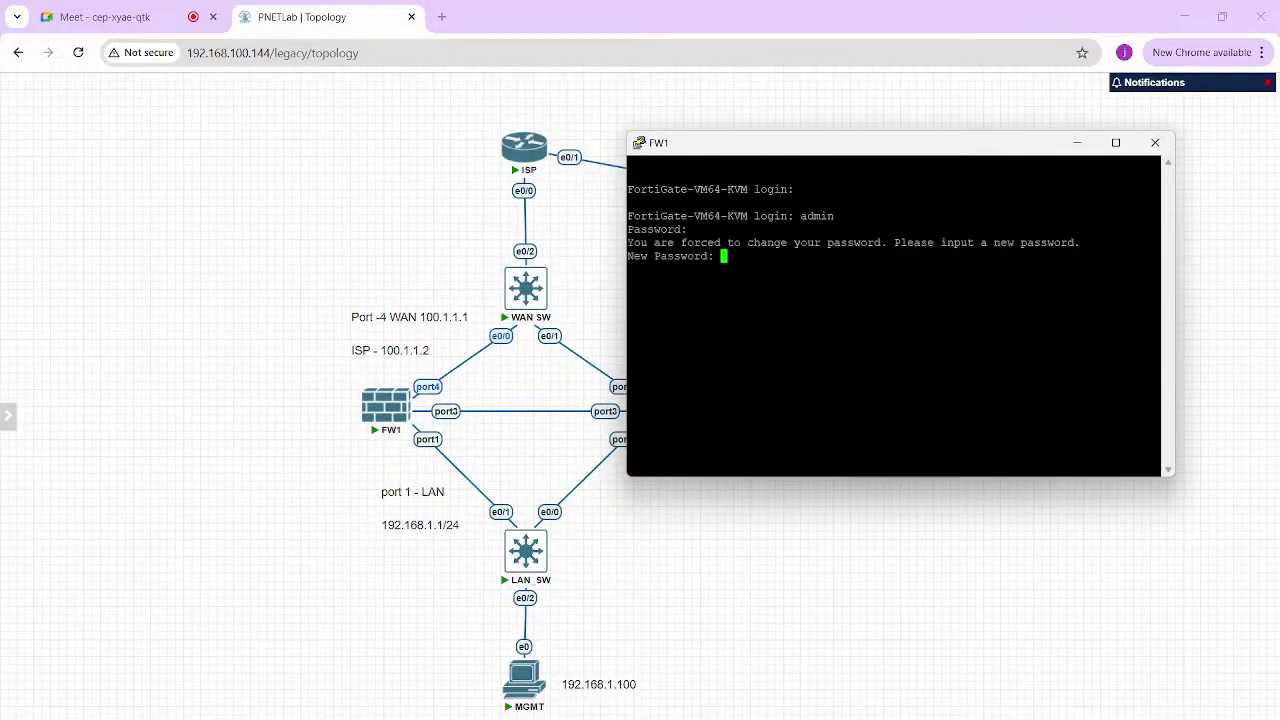
key(Return)
key(Return)
text(co)
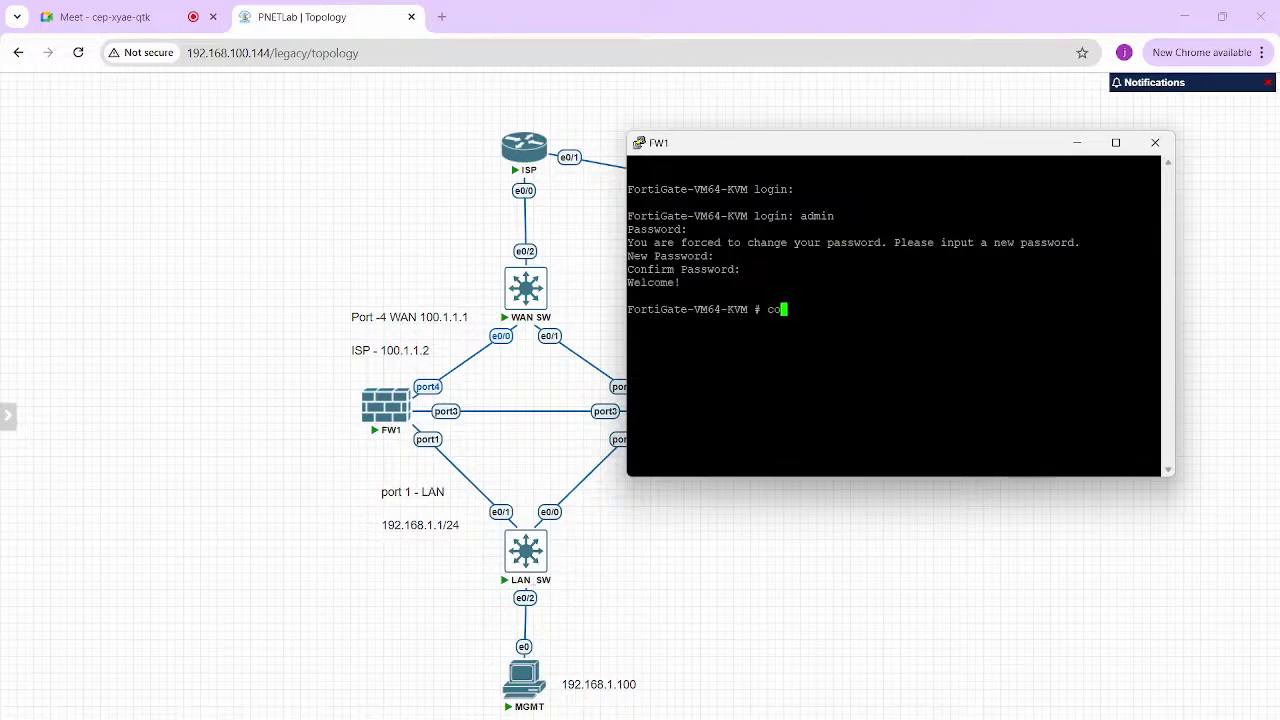
text(nfig system interface)
Under config system interface, edit port1 and set its mode to static
key(Return)
text(e)
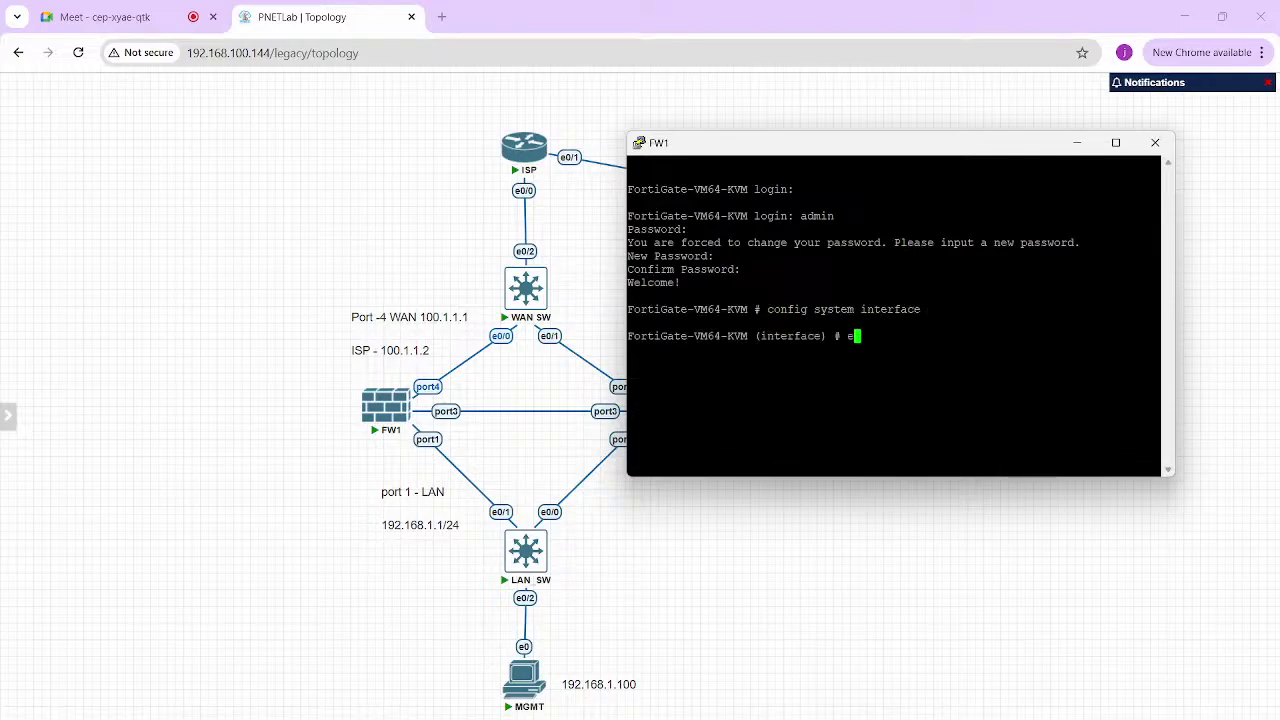
text(dit port2)
key(BackSpace)
text(1)
key(Return)
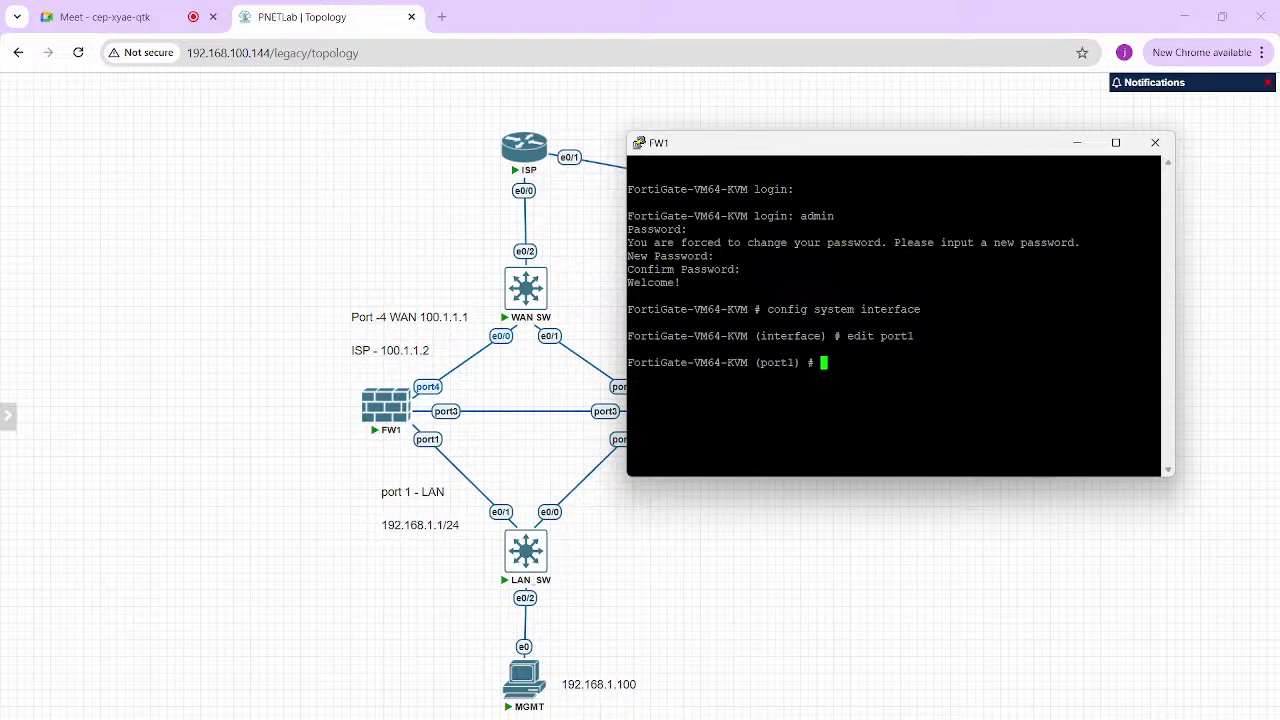
text(set mode static)
key(Return)
text(192.168.1.)
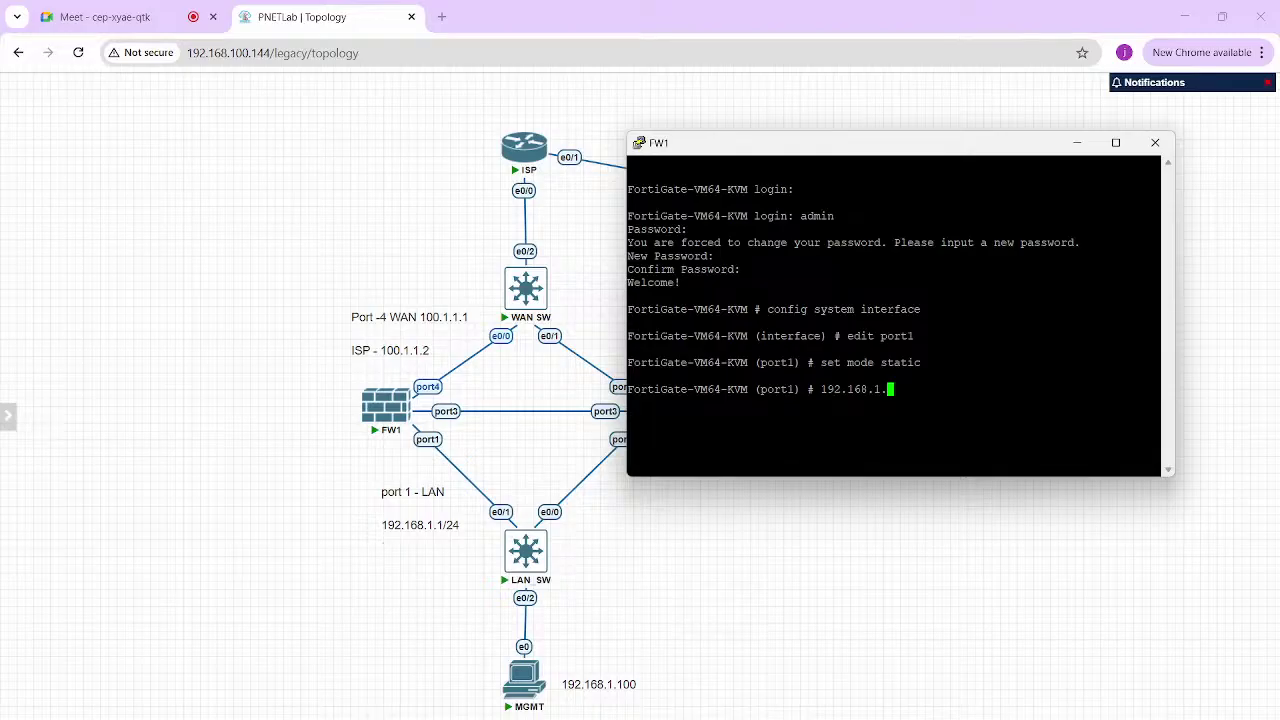
text(1/24)
key(Return)
Give port1 IP 192.168.1.1/24 with https, http, ping, ssh, telnet access, then end
text(se)
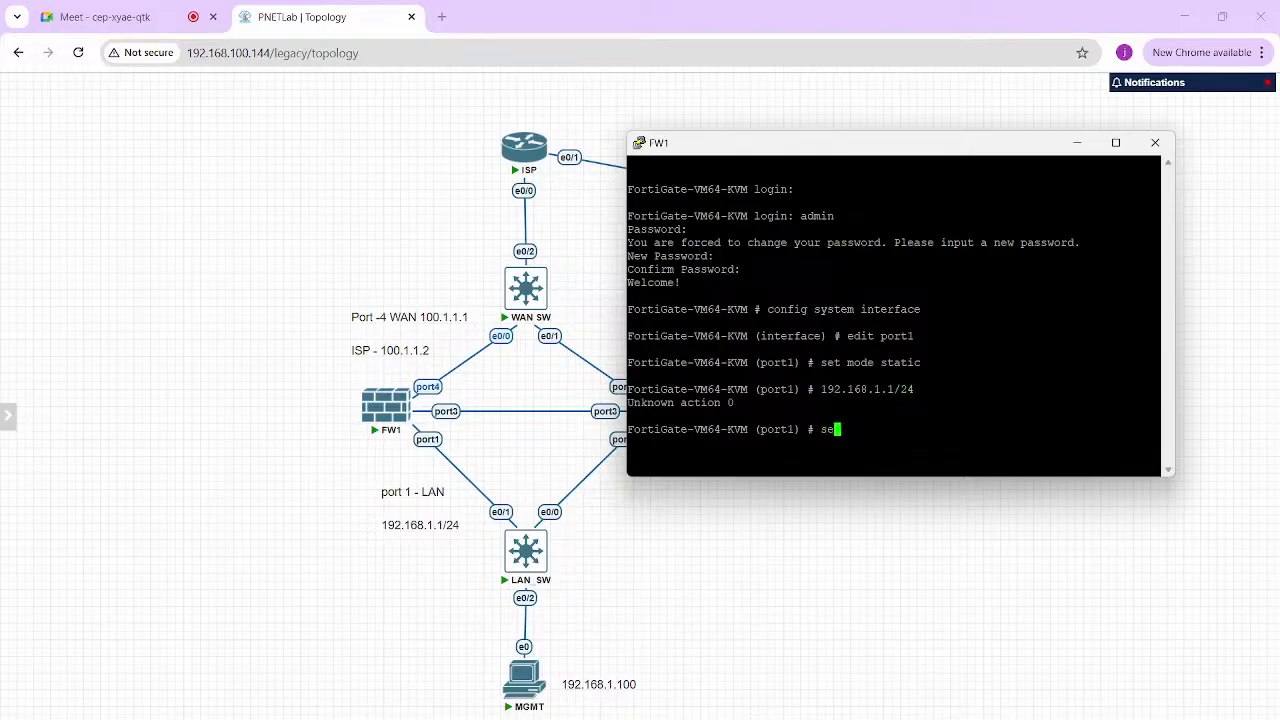
key(BackSpace)
text(et ip 192.168.1.1/24)
key(Return)
text(set )
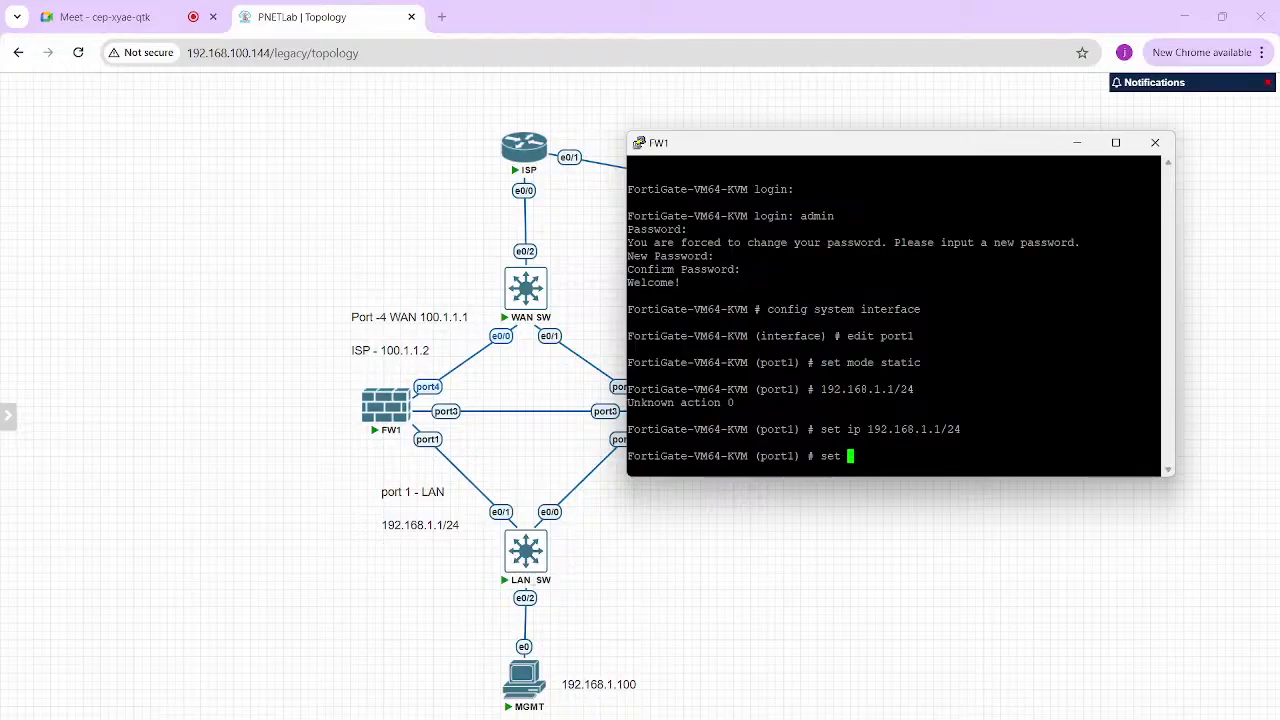
text(allowaccess https http ping ssh telnet)
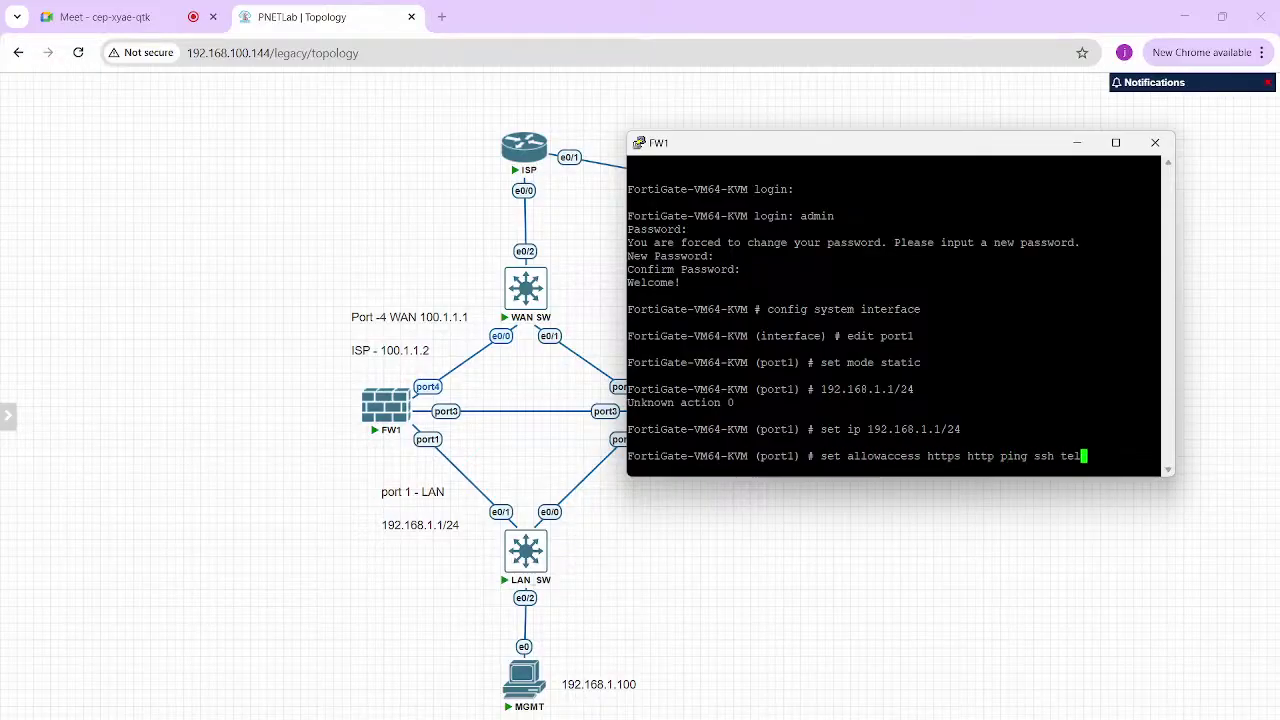
key(Return)
key(Return)
key(Return)
text(end)
key(Return)
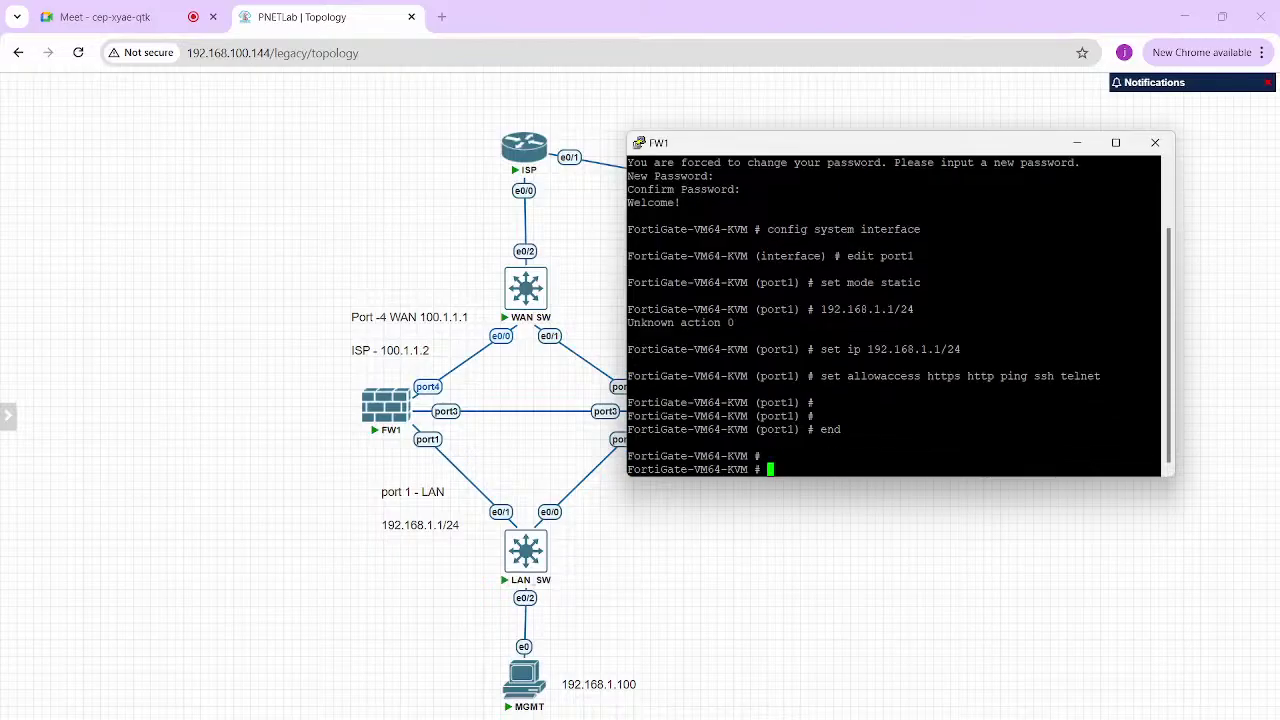
click(1155, 142)
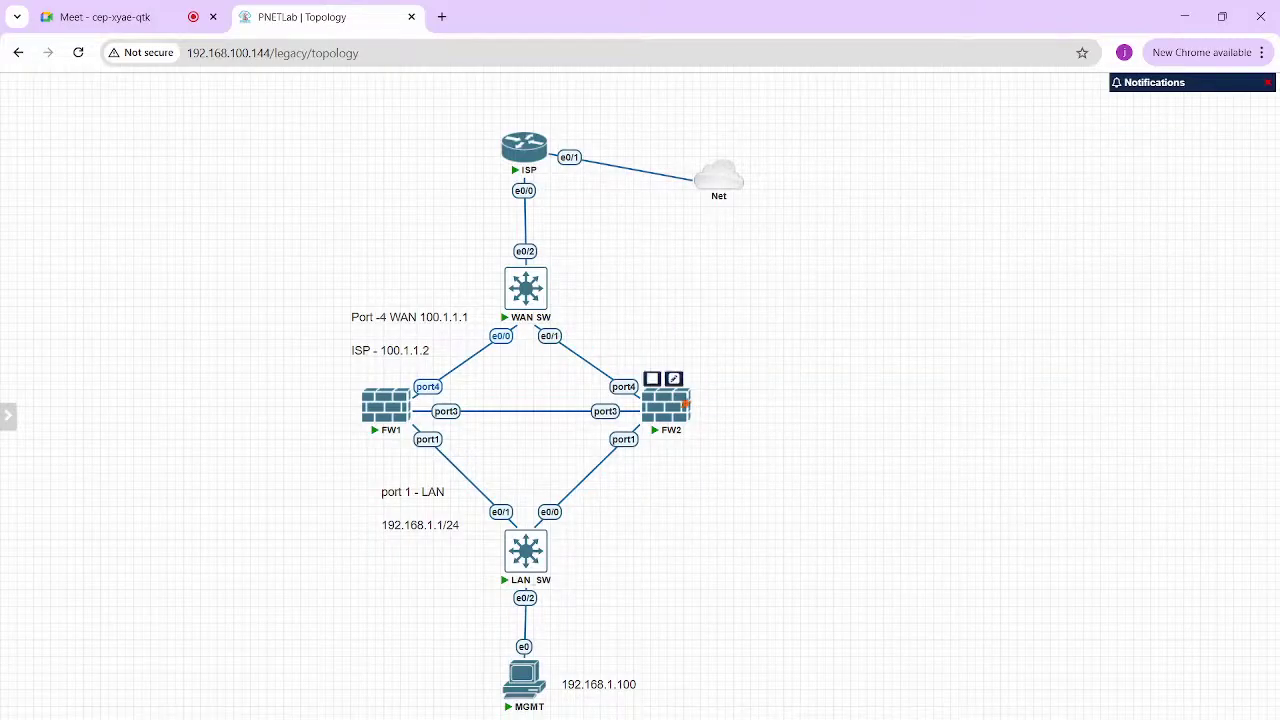
Open FW2's PuTTY console and log in as admin, setting a new password
click(680, 404)
click(645, 179)
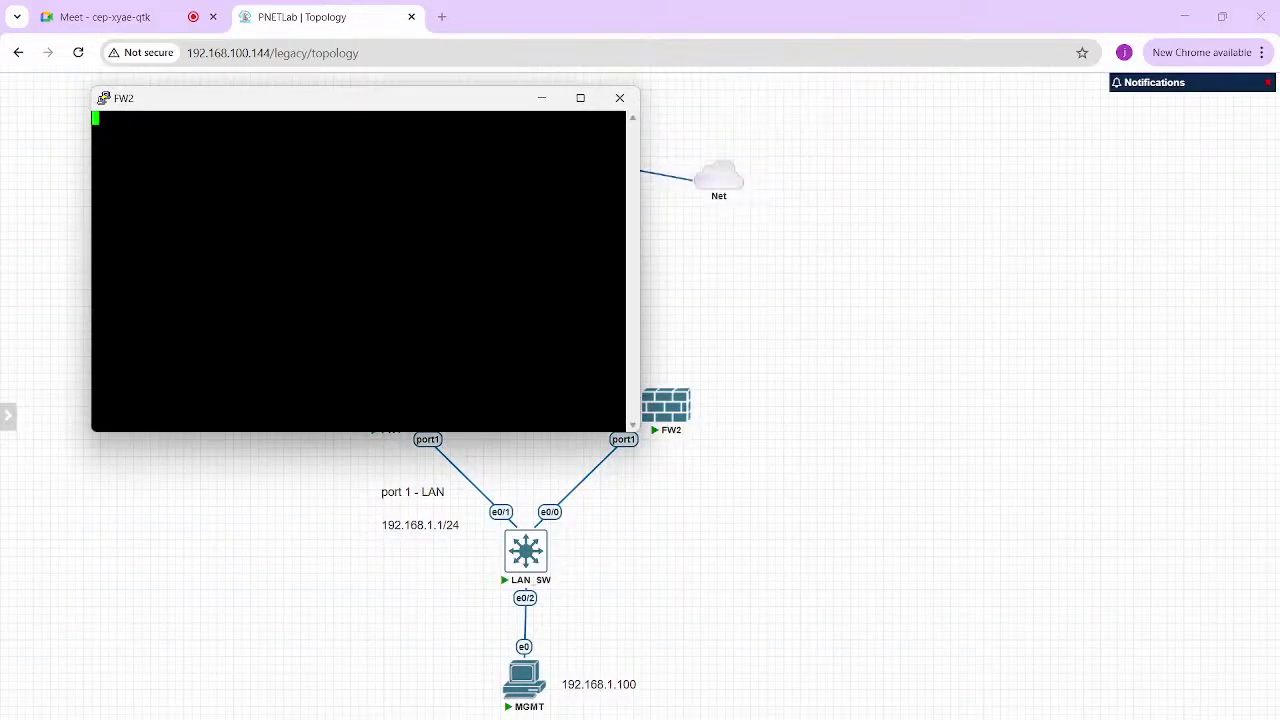
drag(430, 97, 873, 216)
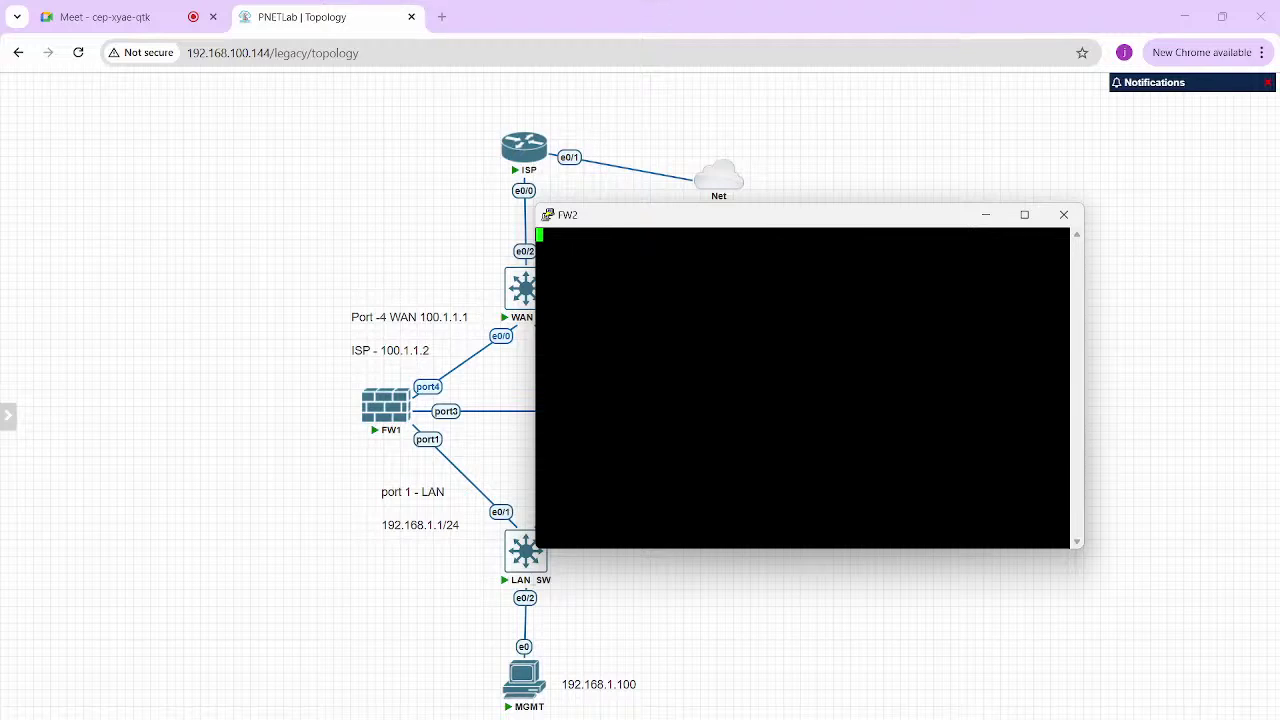
key(Return)
key(Return)
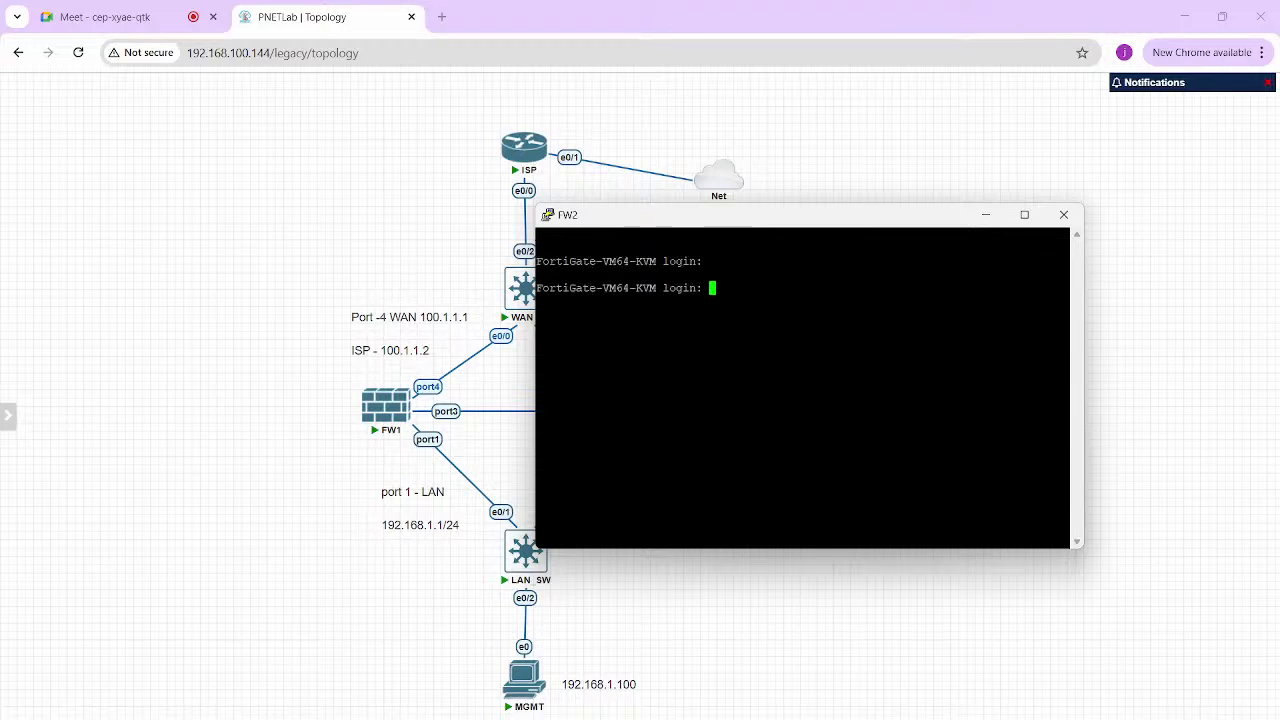
text(admin)
key(Return)
key(Return)
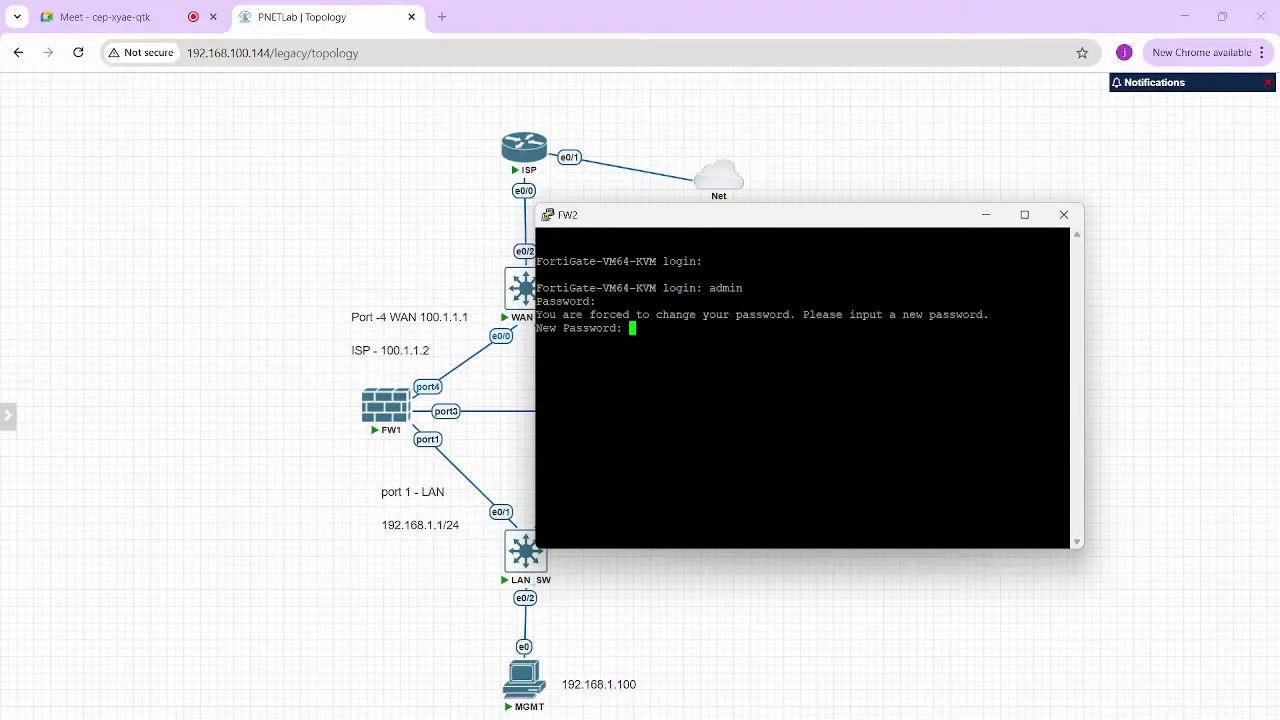
key(Return)
key(Return)
text(conf)
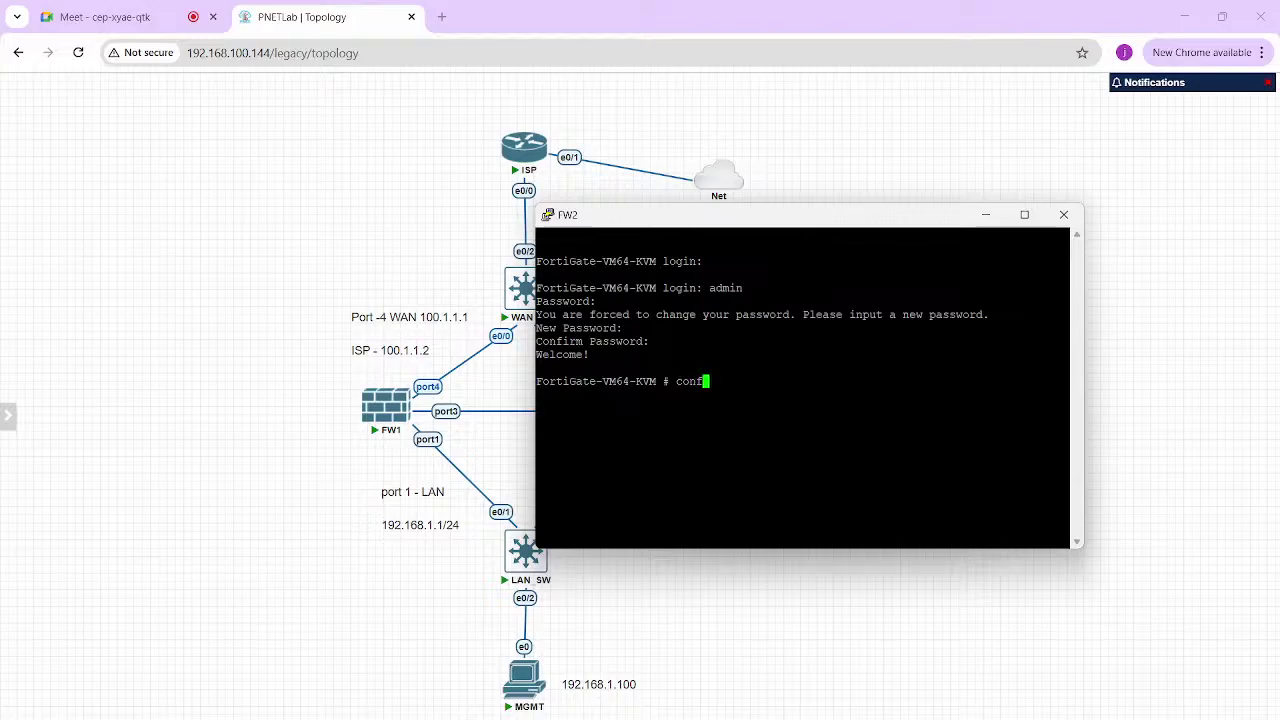
text(ig system interface)
Under config system interface, edit FW2's port1 and set its mode to static
key(Return)
text(edit port1)
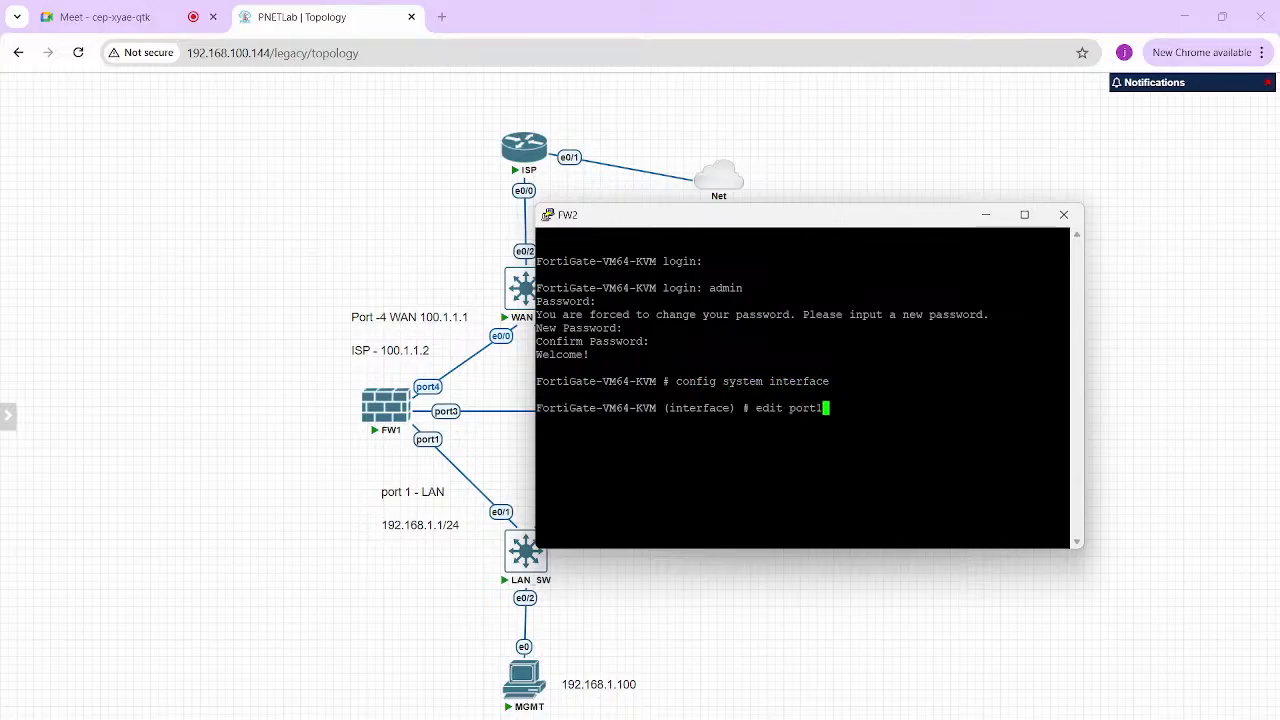
key(Return)
text(set modes)
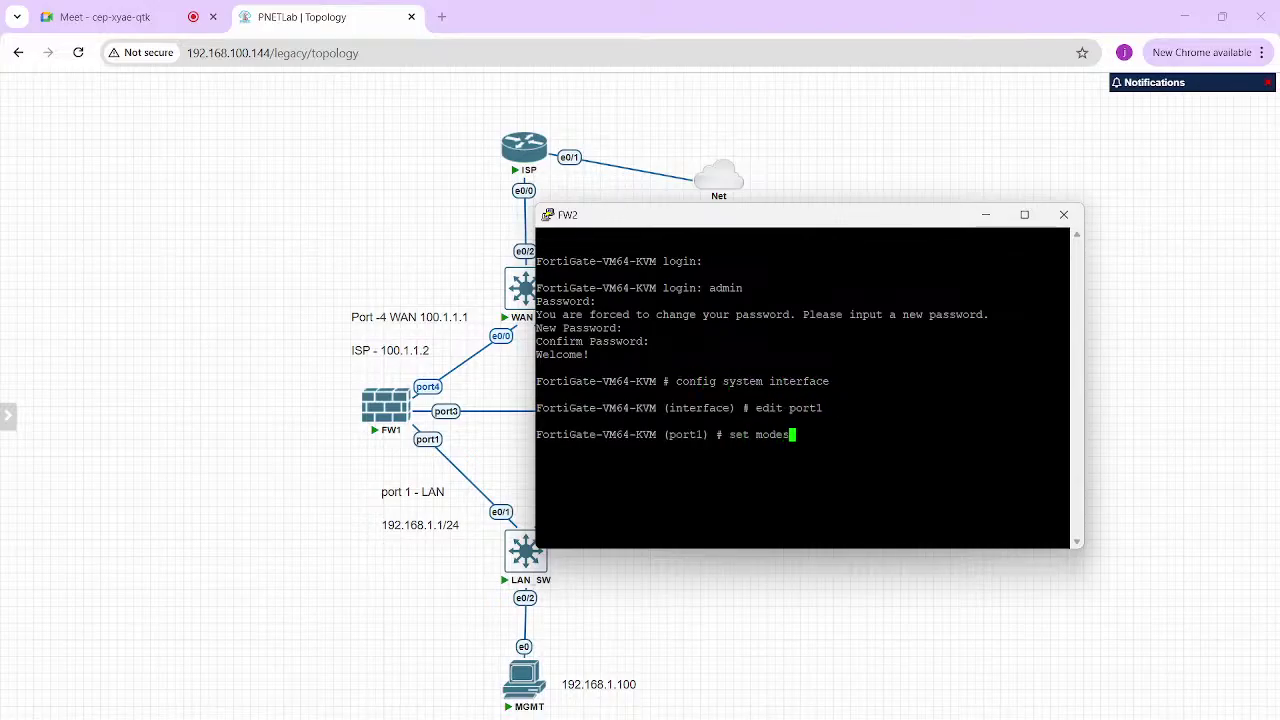
key(BackSpace)
text(static)
key(Return)
Give port1 IP 192.168.1.2/24 with https, http, ping, ssh, telnet access, then end
text(set)
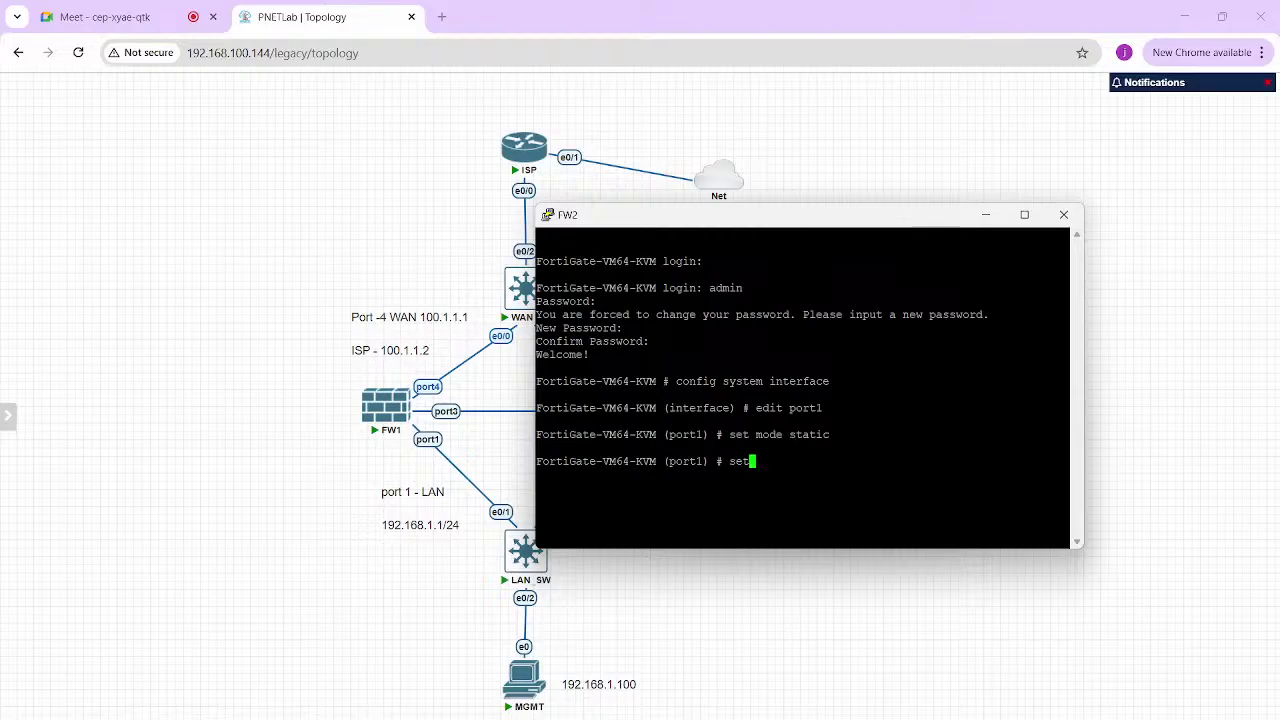
text( ip 192.168.1.2/24)
key(Return)
text(set )
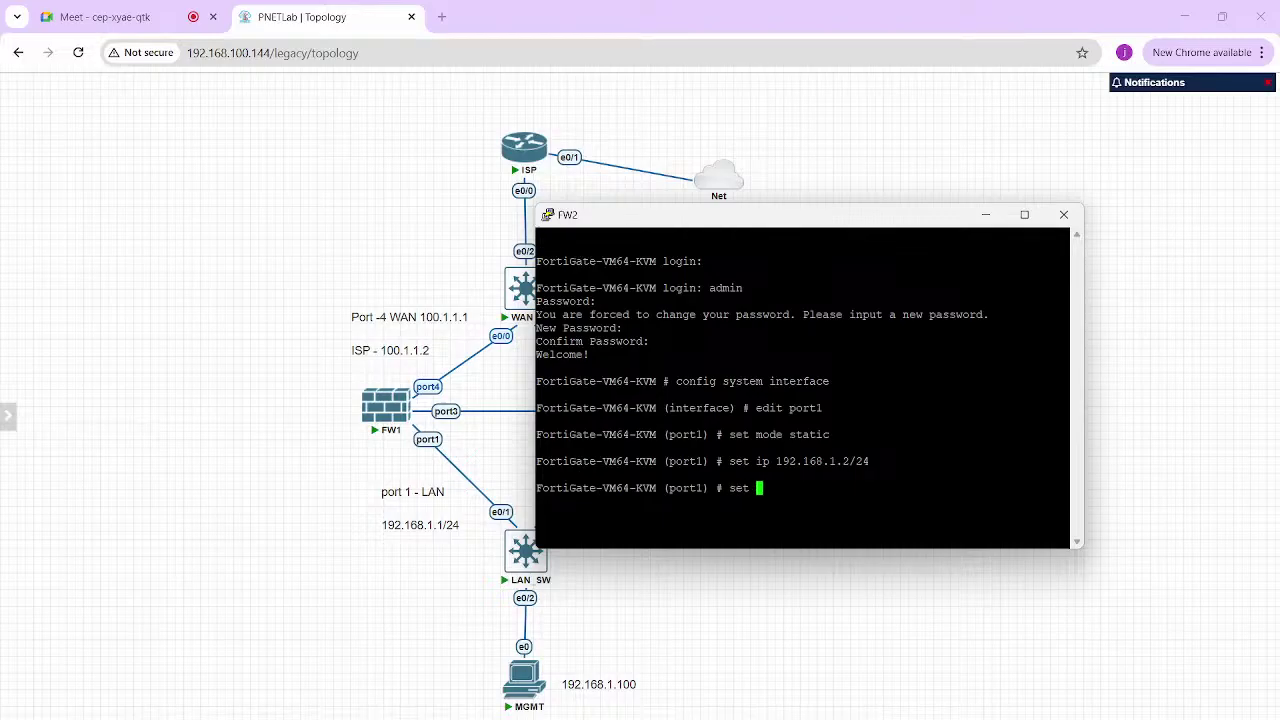
text(allowaccess https http ping ssh telnet)
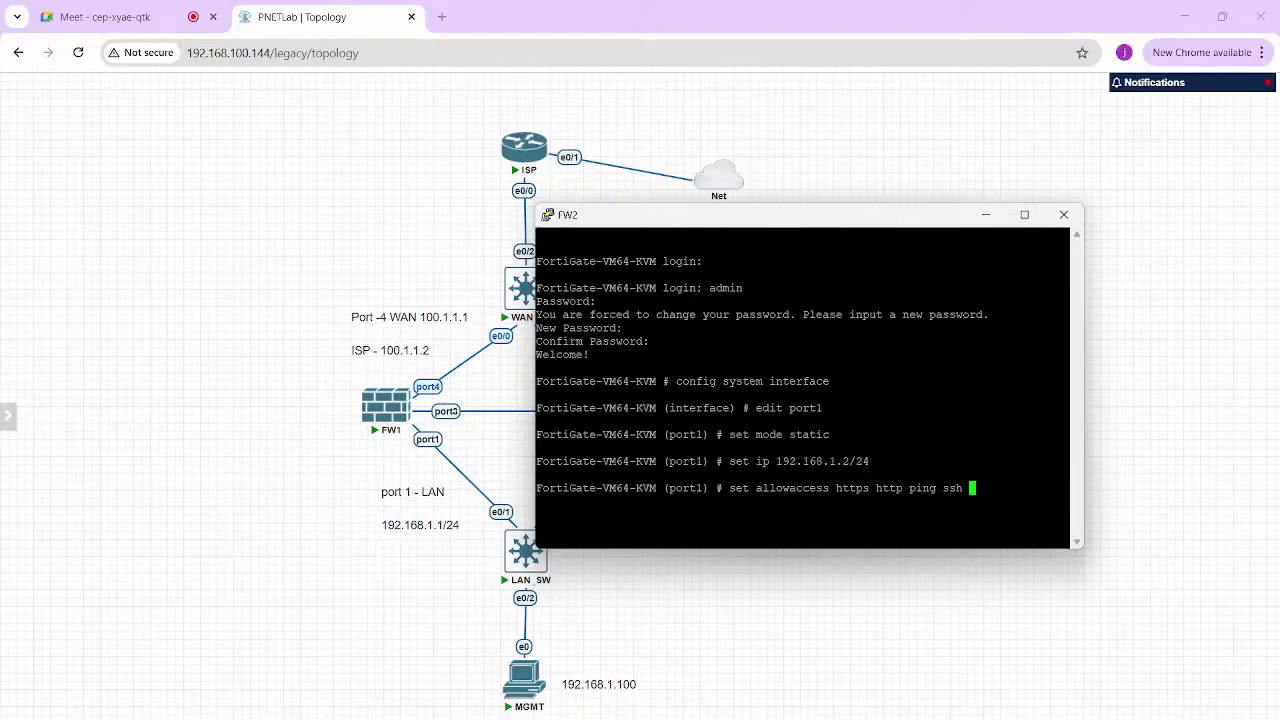
key(Return)
text(end)
key(Return)
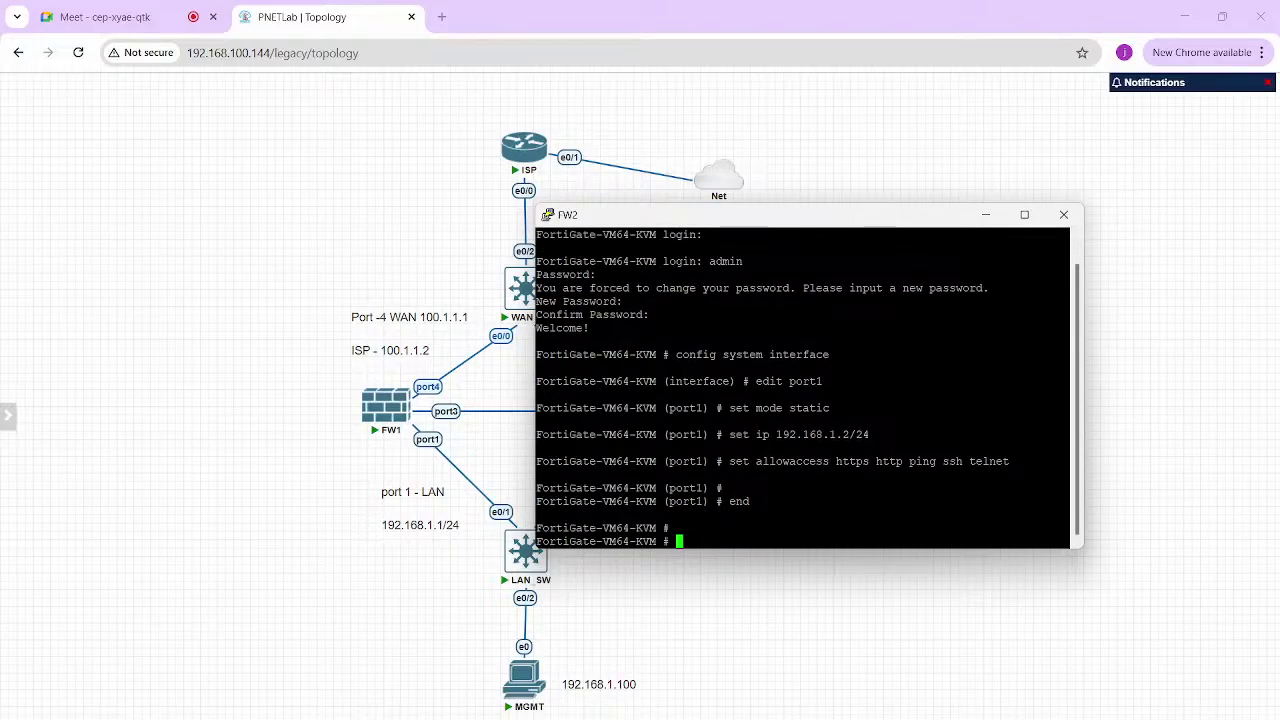
key(alt+Tab)
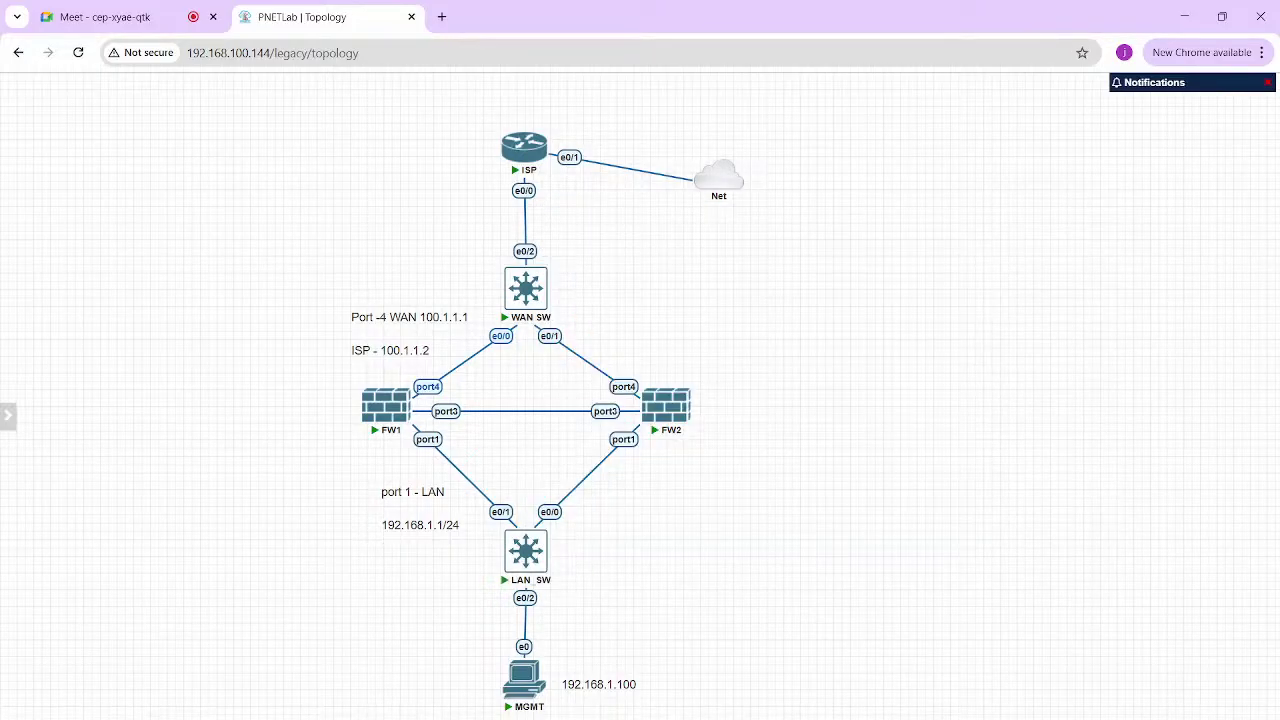
key(alt+Tab)
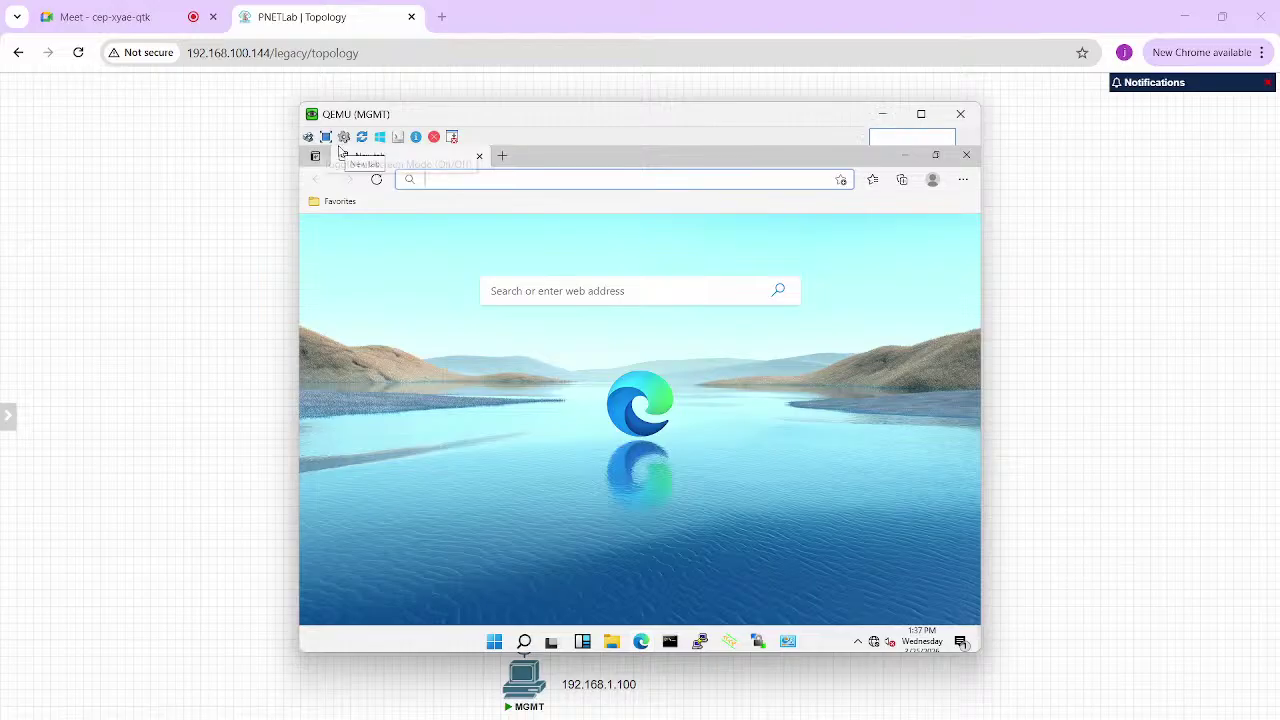
In the MGMT browser, load 192.168.1.1 and 192.168.1.2 in two separate tabs
click(326, 137)
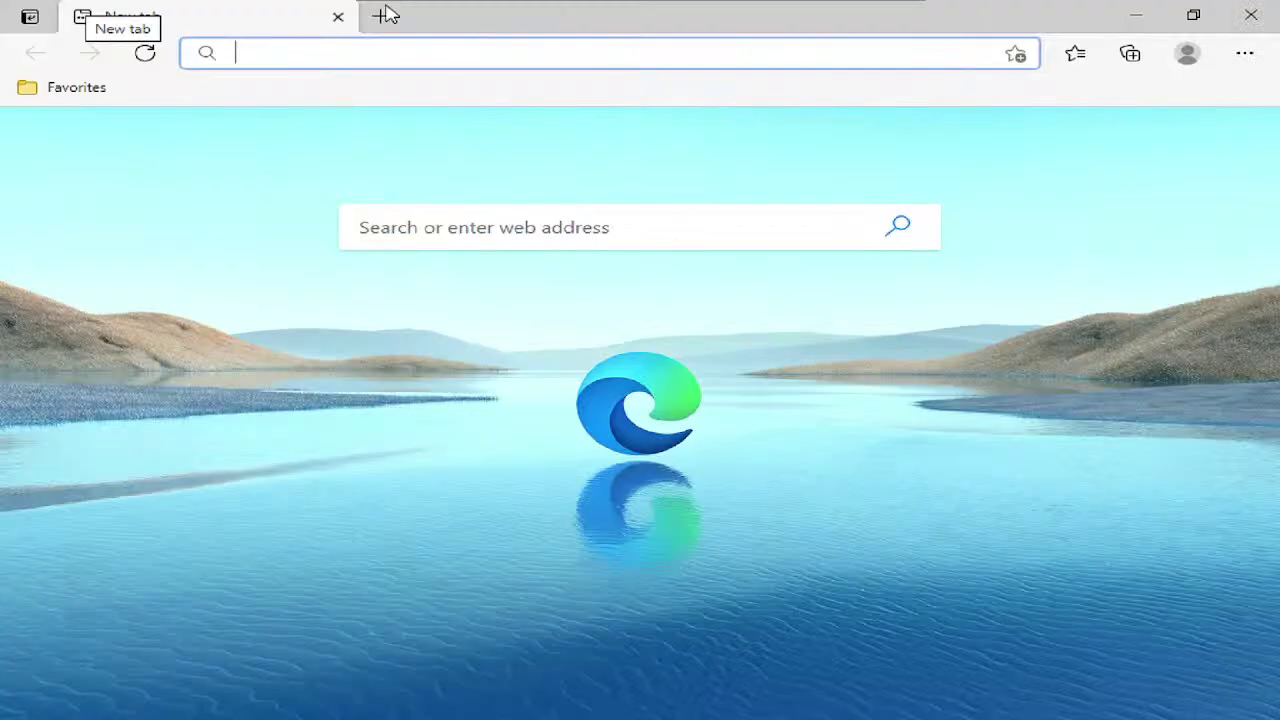
click(202, 10)
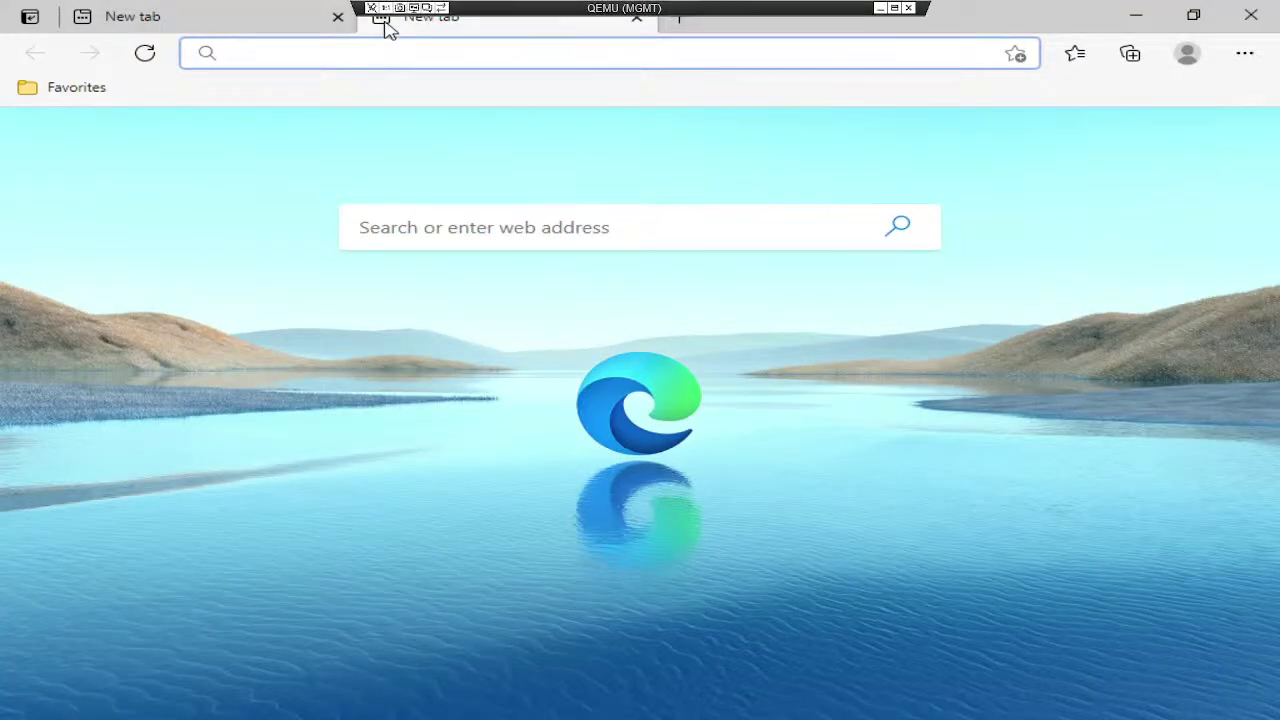
click(240, 28)
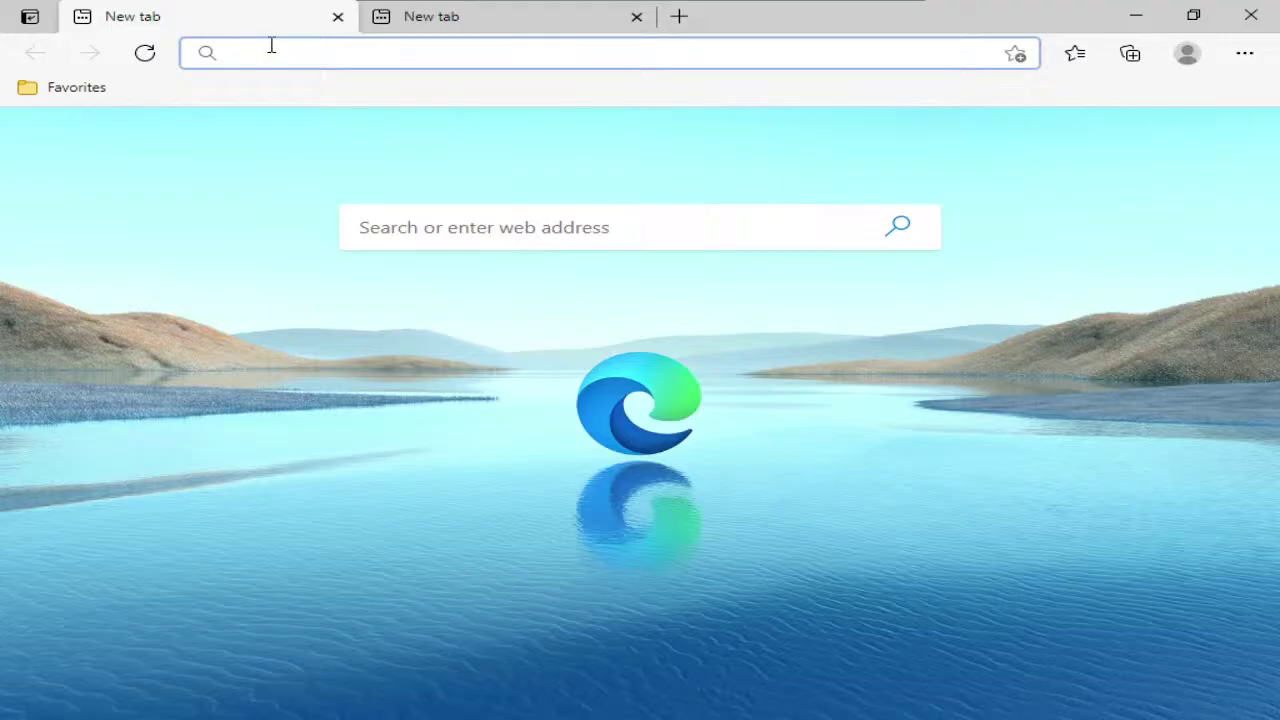
text(192.168.1.1)
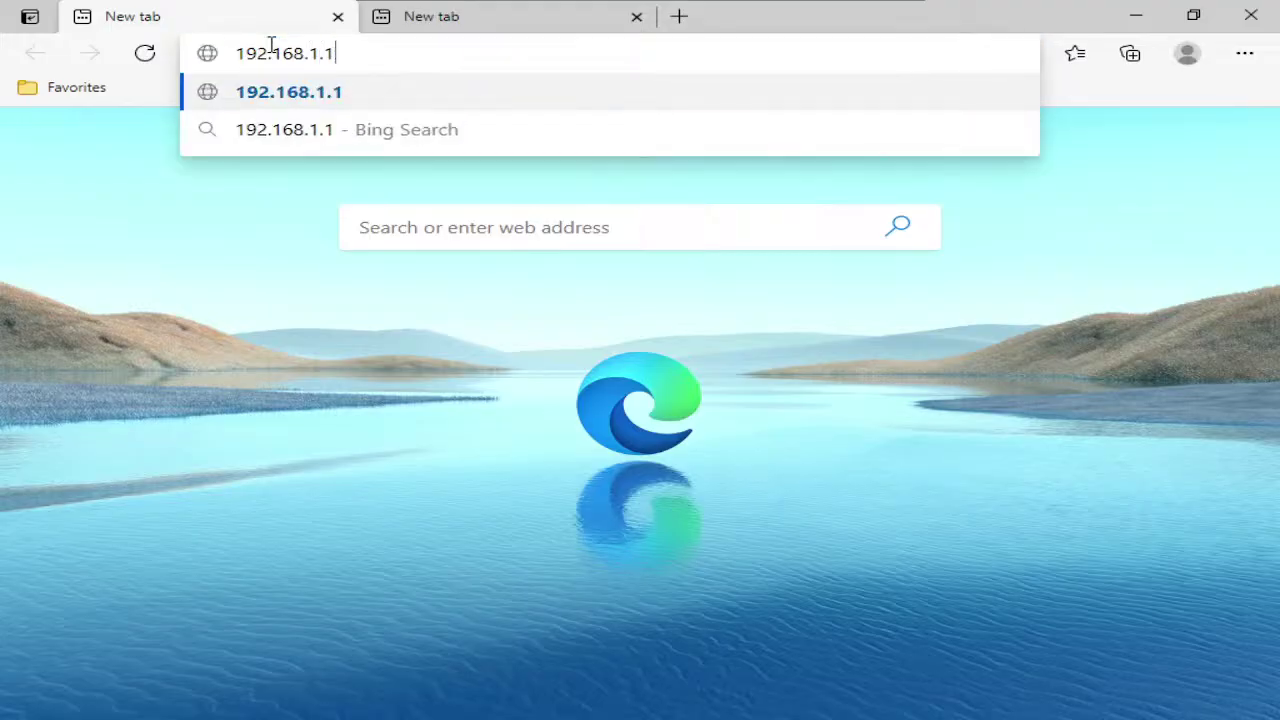
key(Return)
click(400, 22)
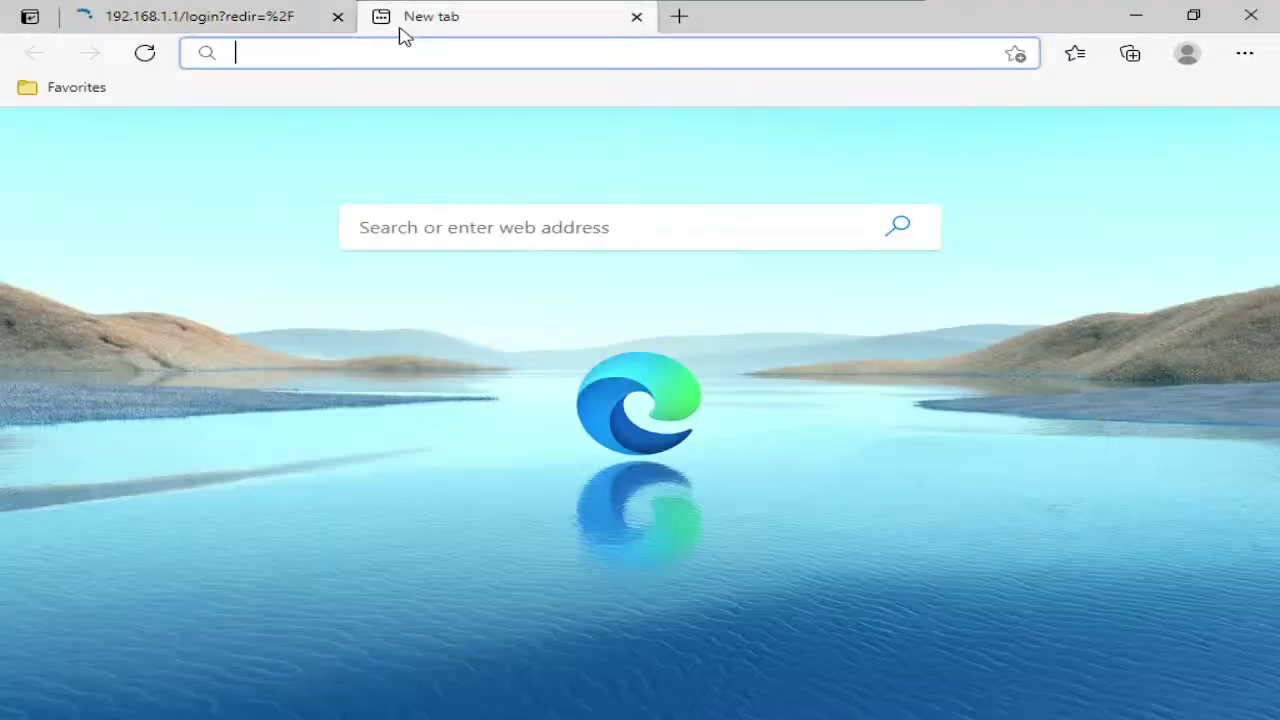
text(192.168.1.2)
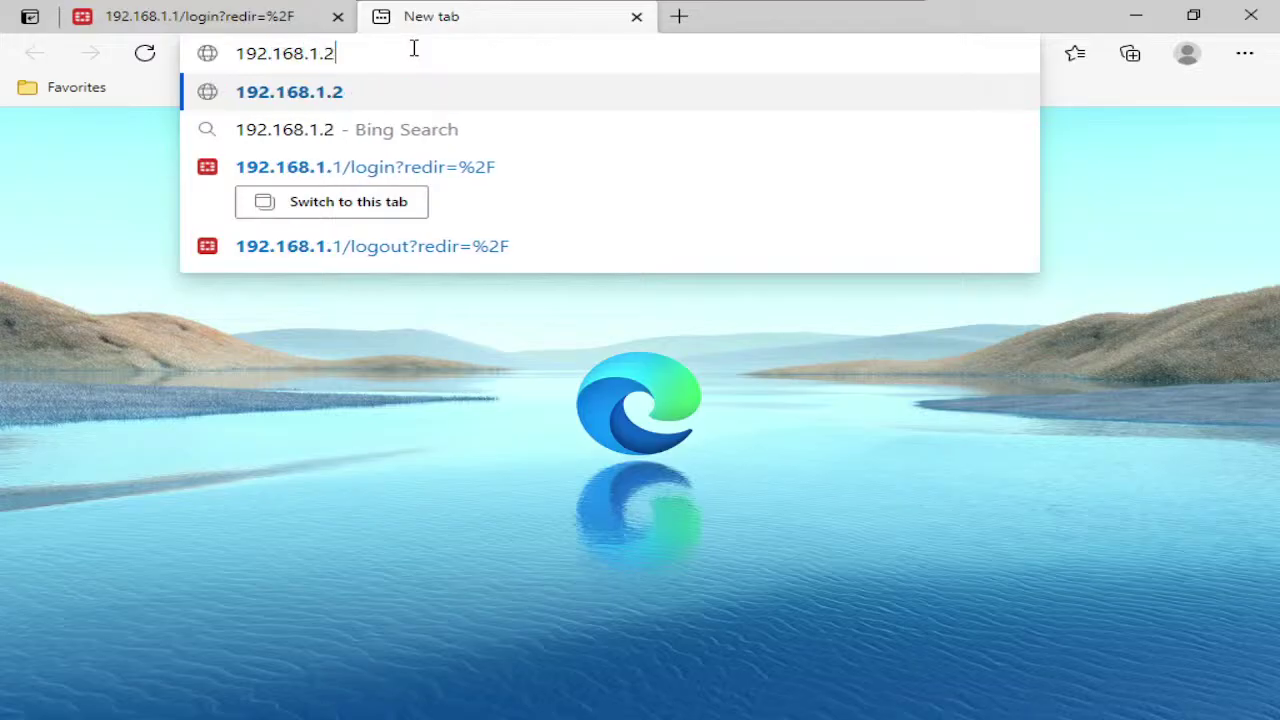
key(Return)
Sign in to 192.168.1.1 as admin, skipping password saving, initial setup and the FortiOS 7.0.0 overview
click(268, 28)
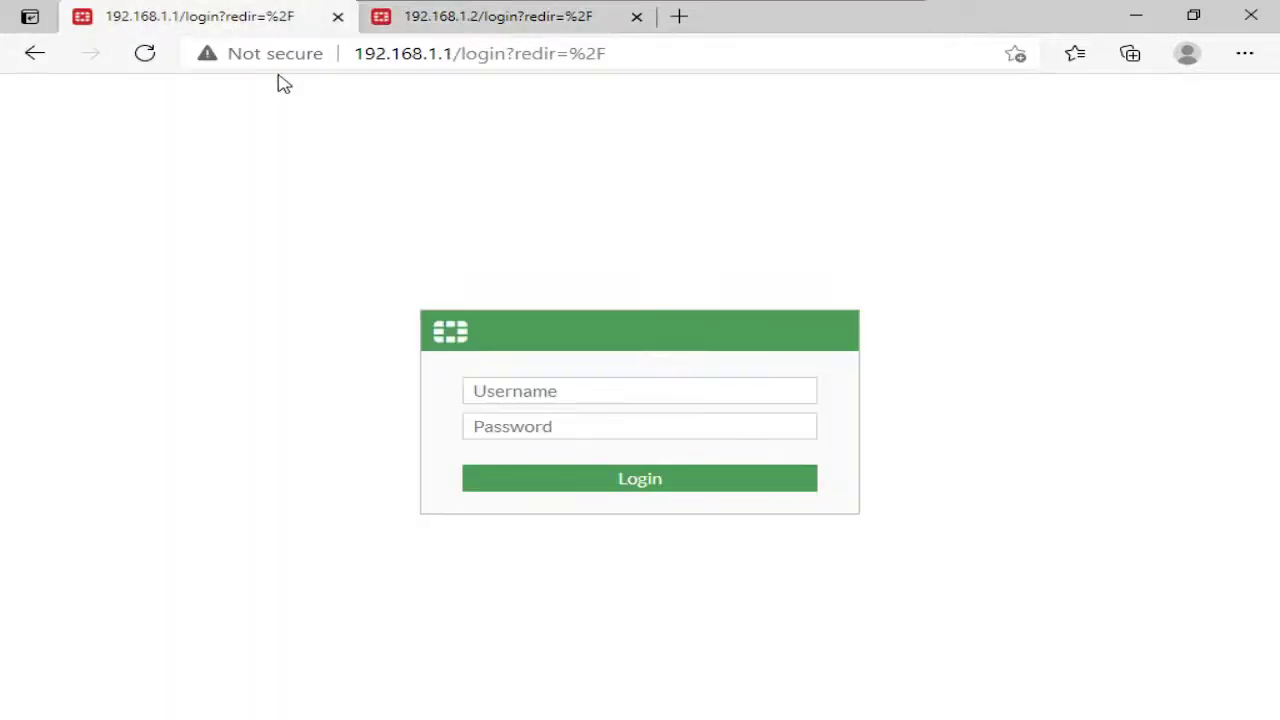
text(admin)
key(Tab)
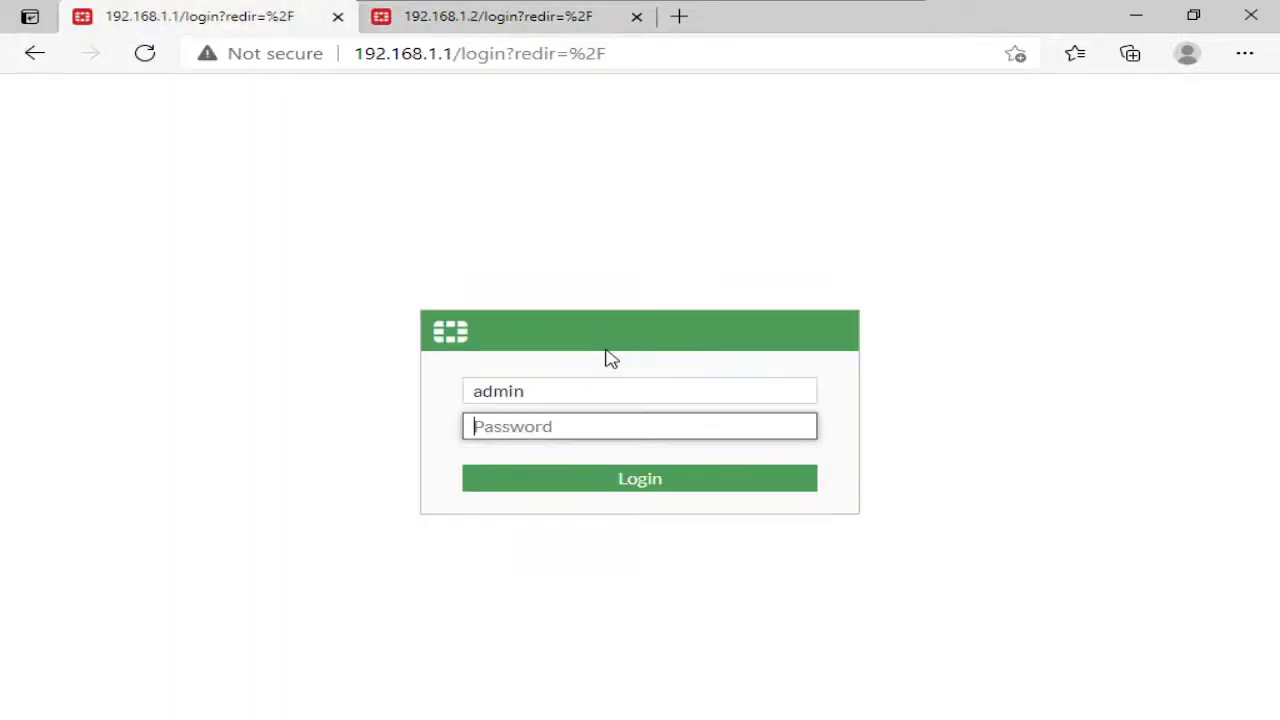
text(admin)
key(Return)
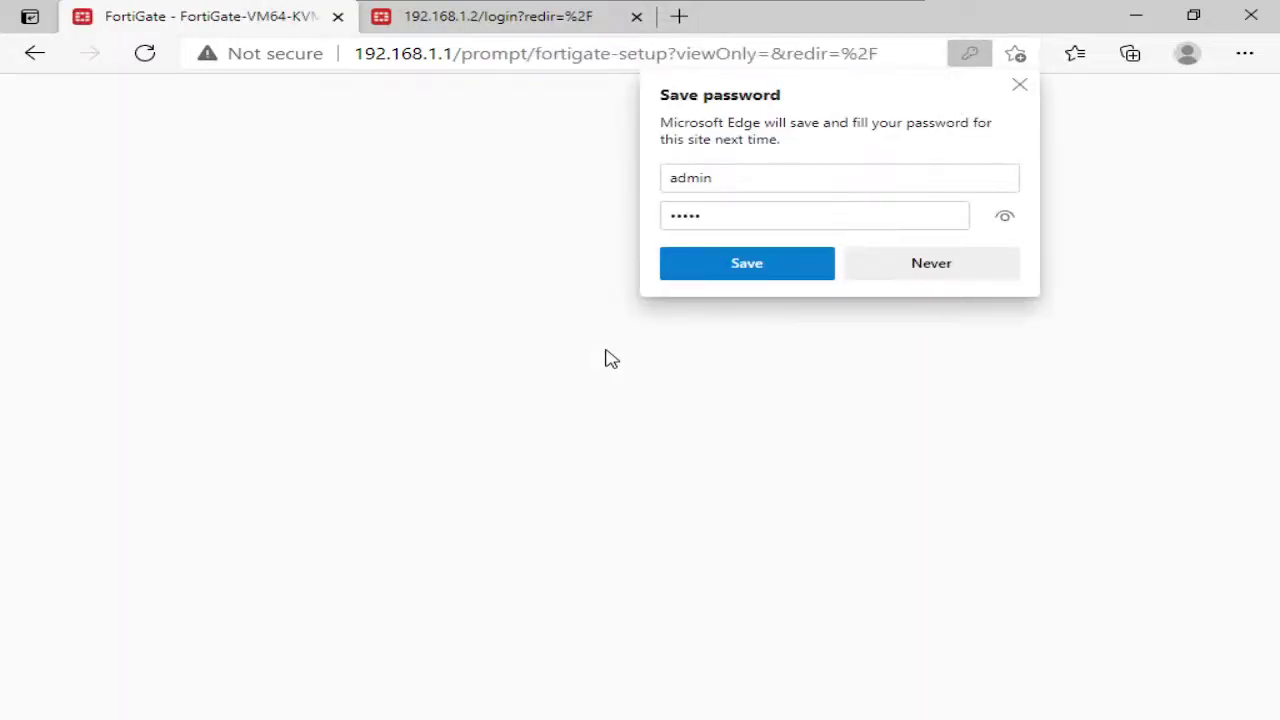
click(863, 262)
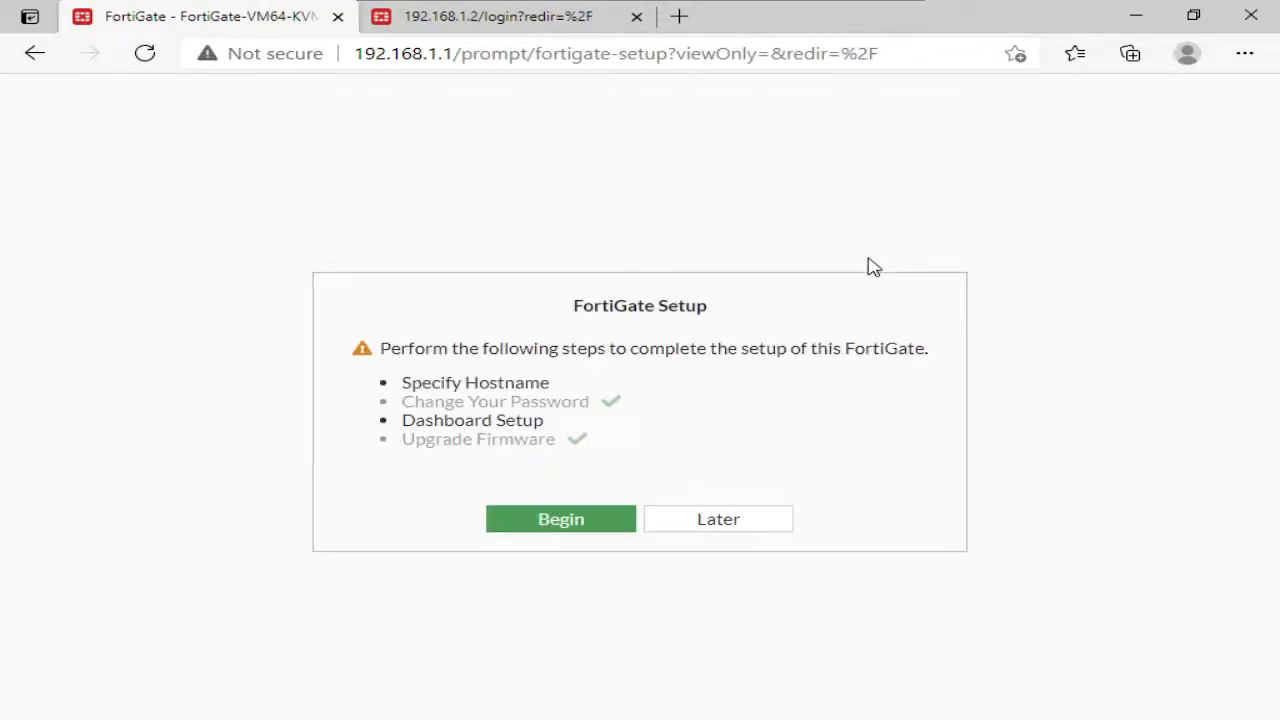
click(734, 530)
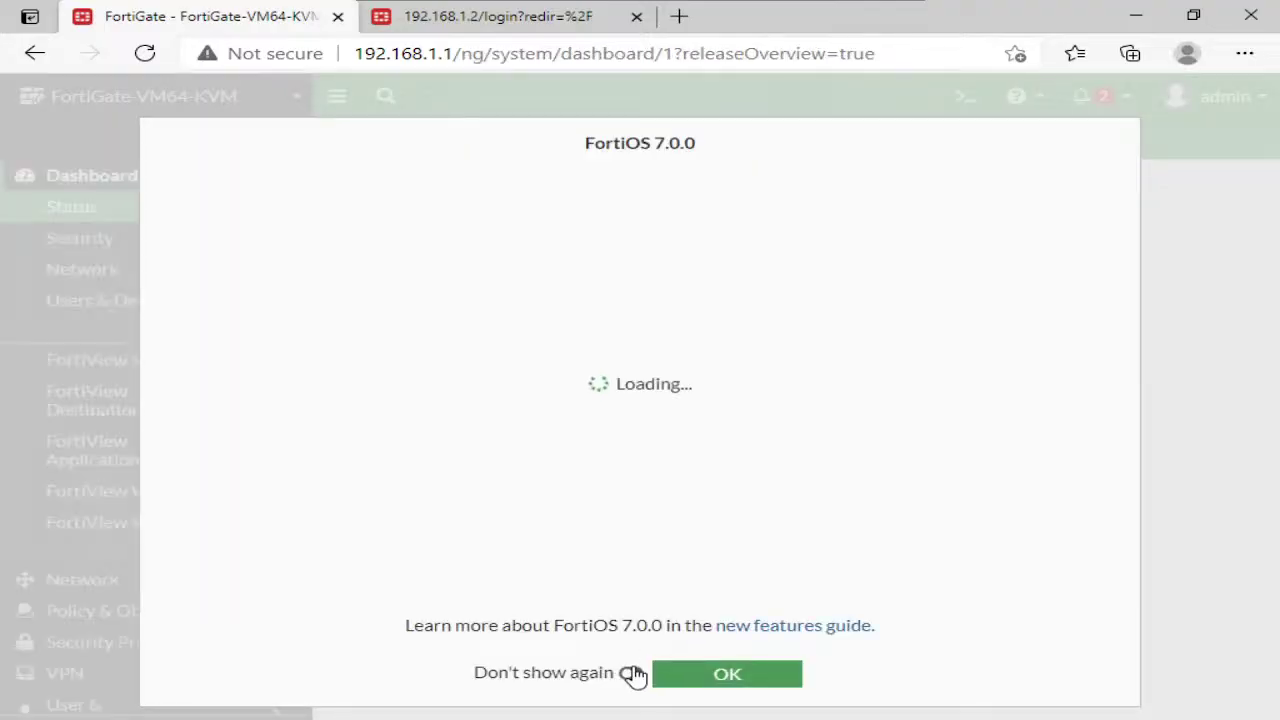
click(632, 673)
click(689, 676)
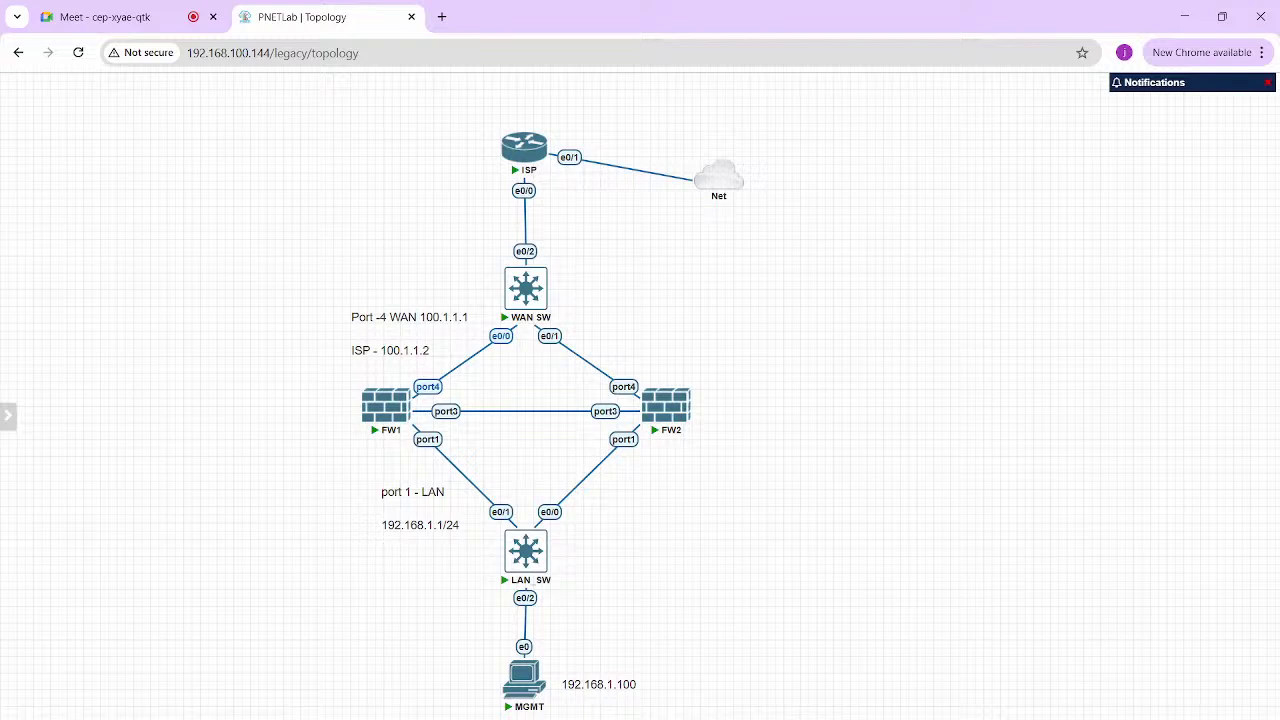
Bring FW1's console forward, enlarge it and run get system ha status
mouse_move(828, 719)
click(993, 680)
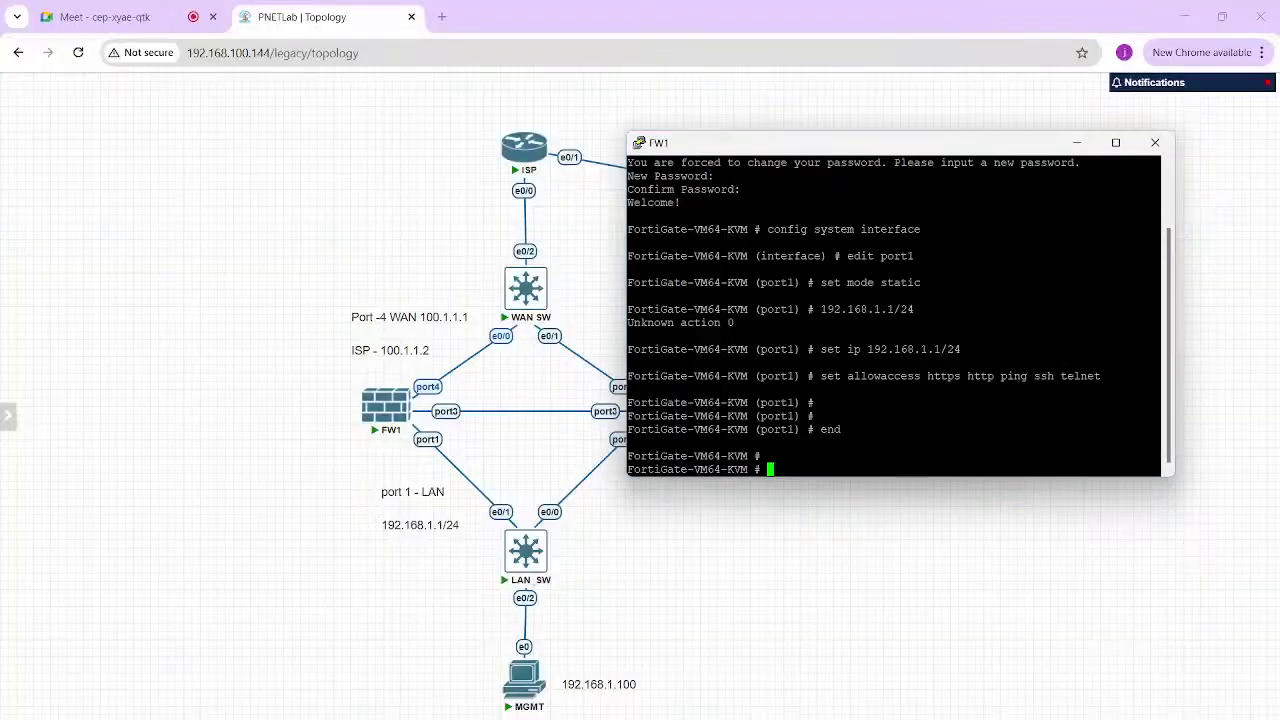
drag(850, 142, 453, 90)
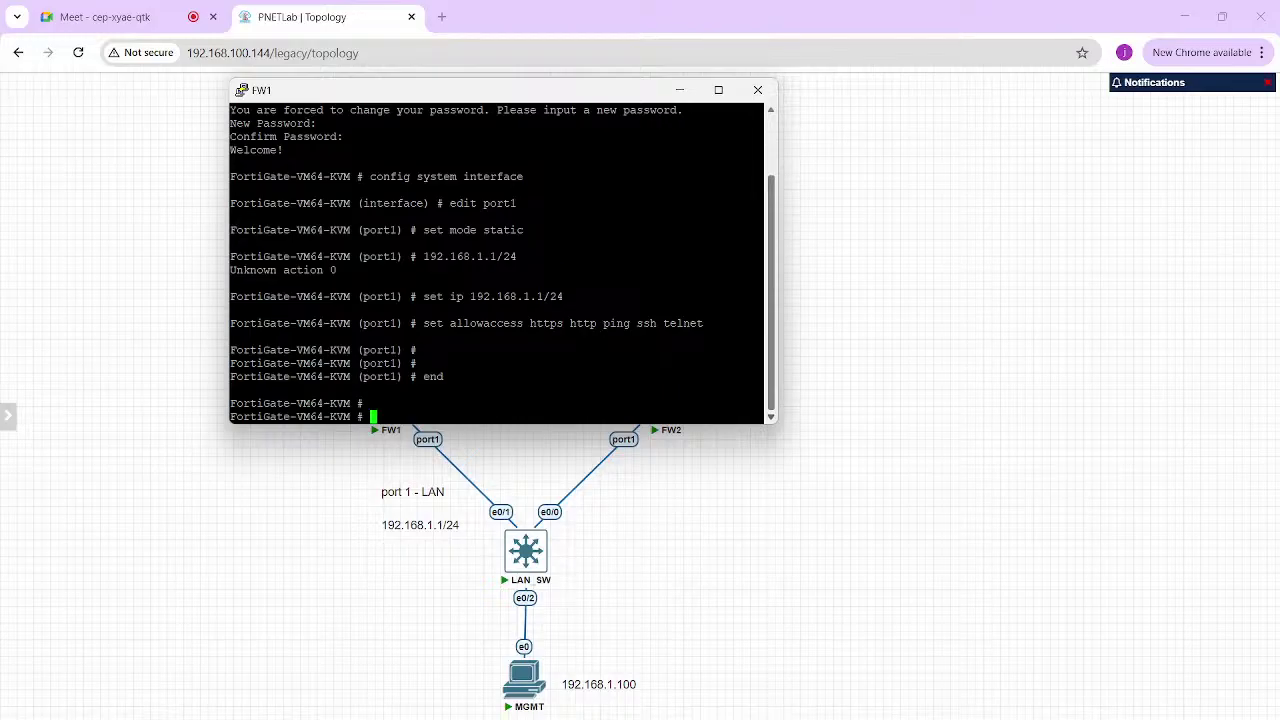
drag(776, 423, 897, 544)
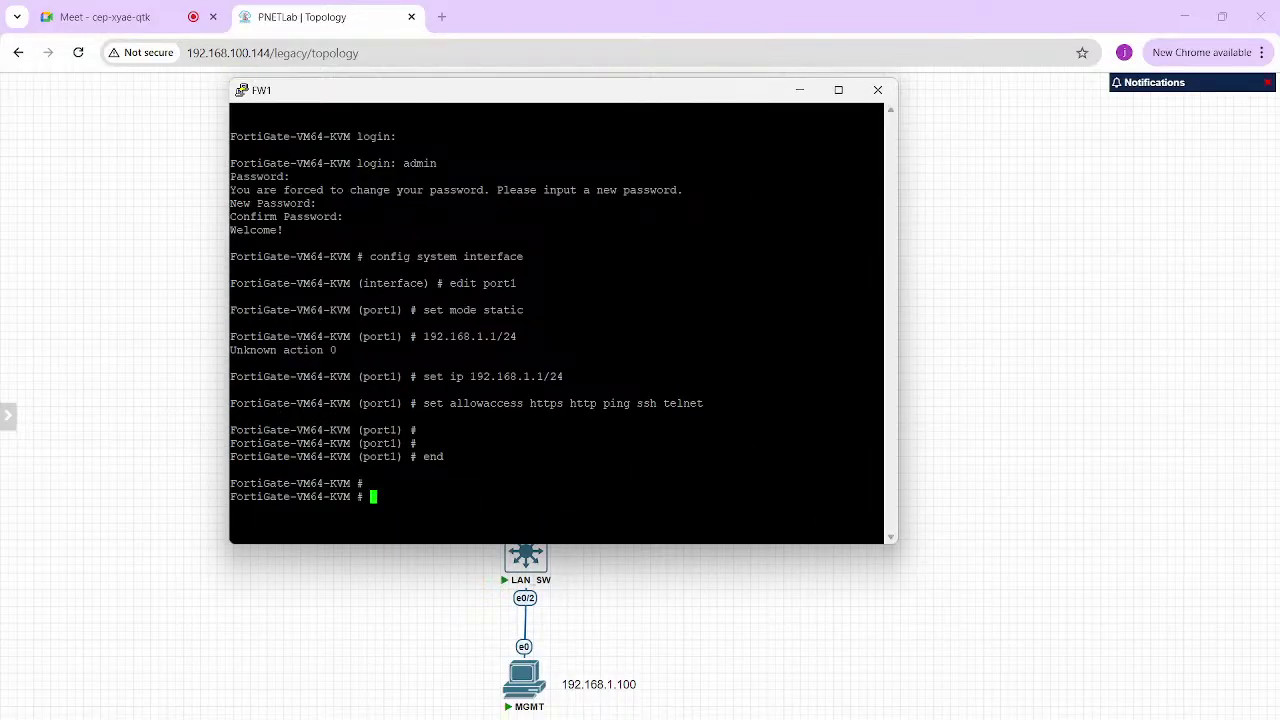
text(get system ha status)
key(Return)
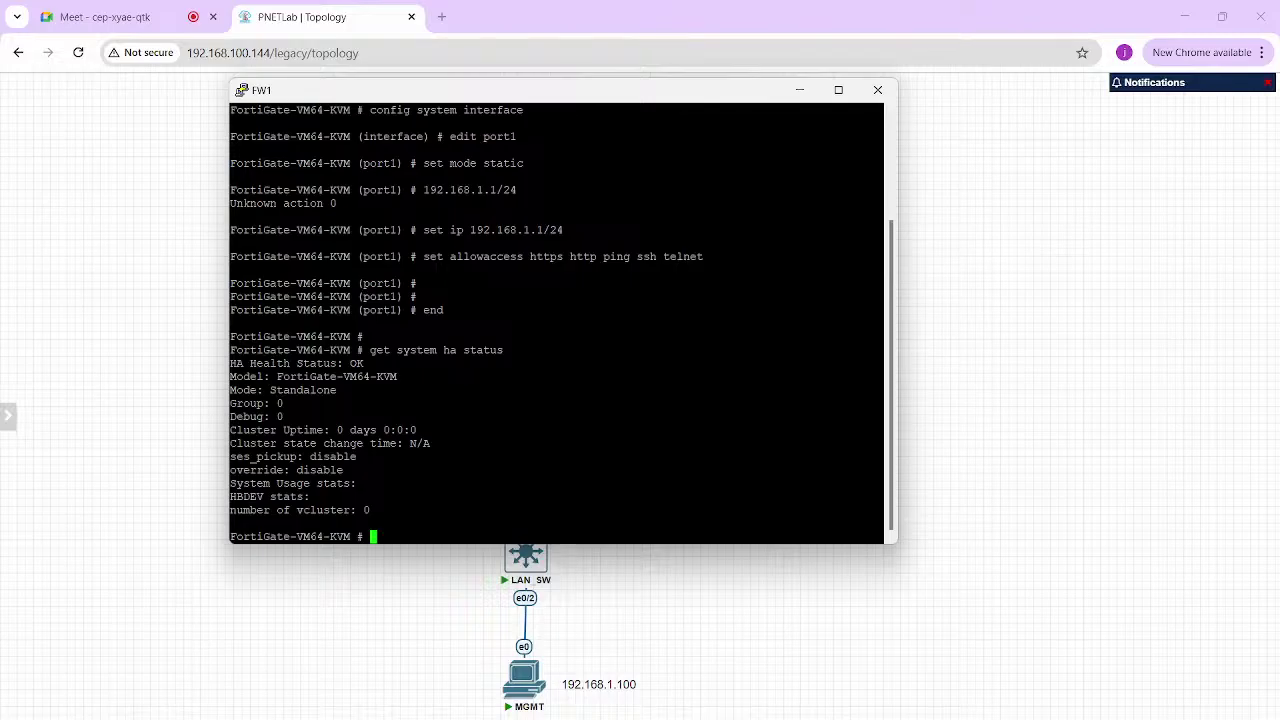
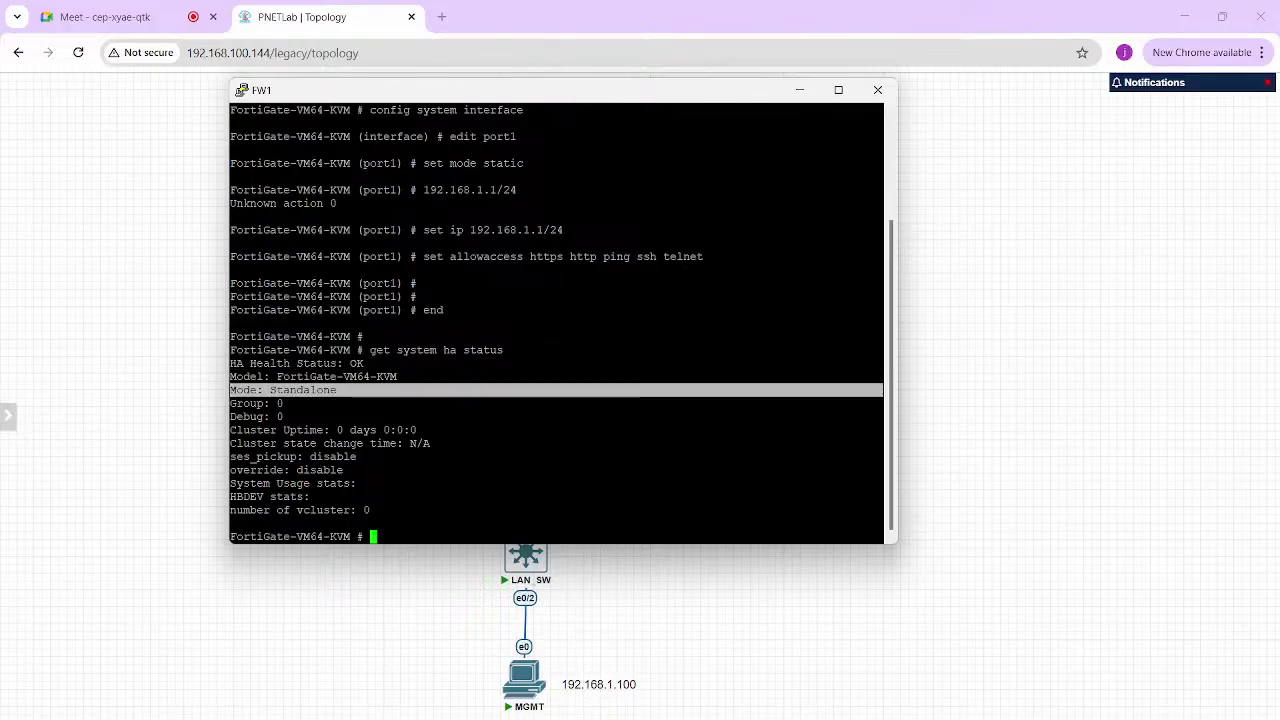
Maximize both PuTTY consoles and run get system ha status on FW2, which reports Standalone
click(839, 90)
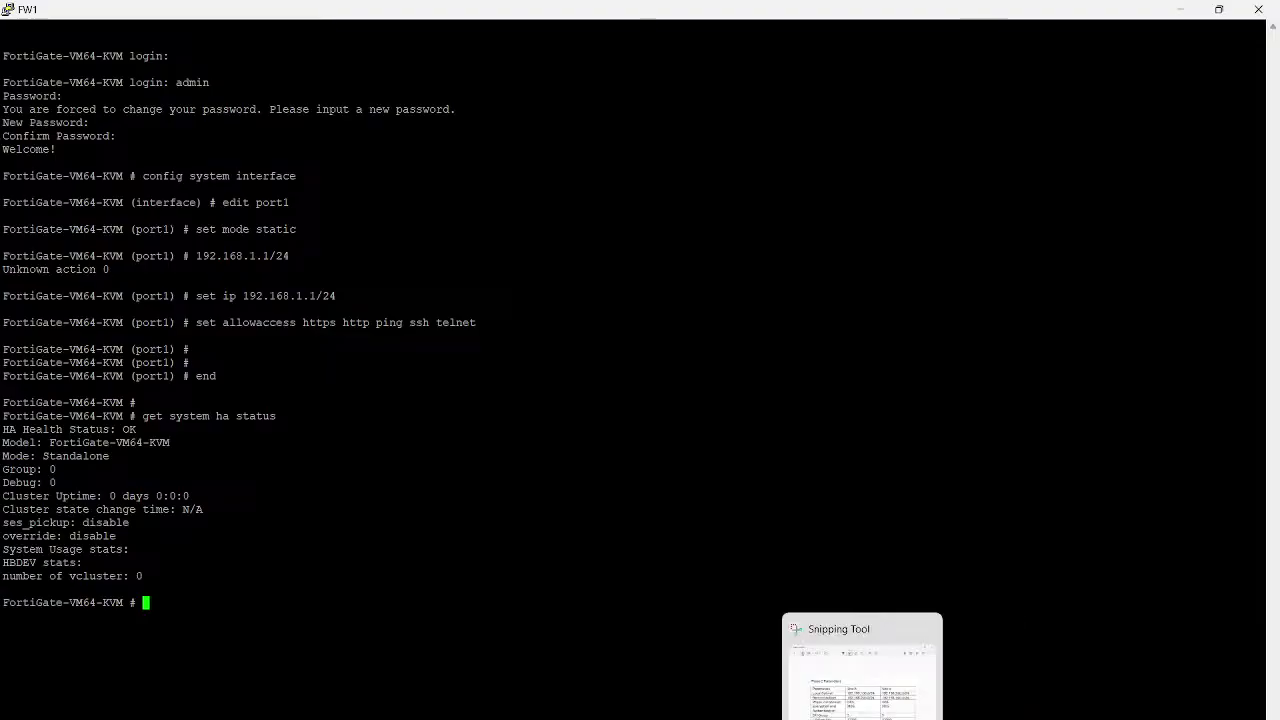
mouse_move(826, 718)
click(1172, 682)
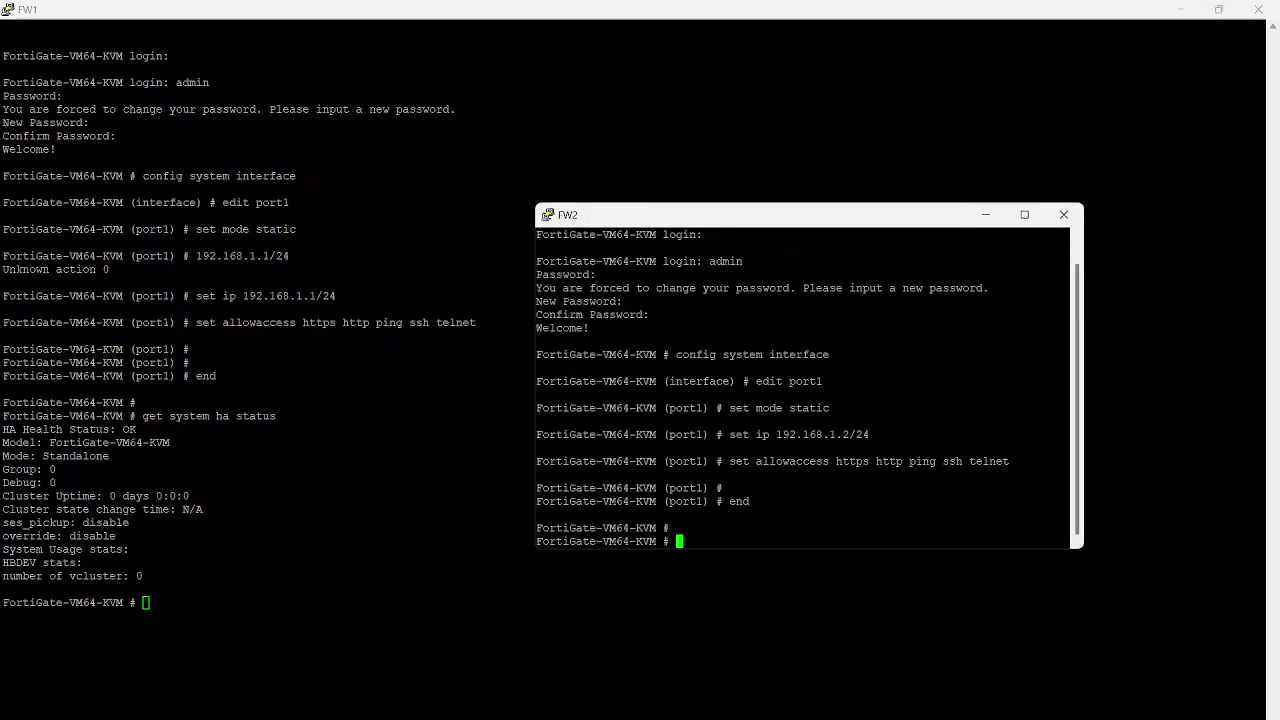
click(1024, 215)
key(Return)
key(Return)
key(Return)
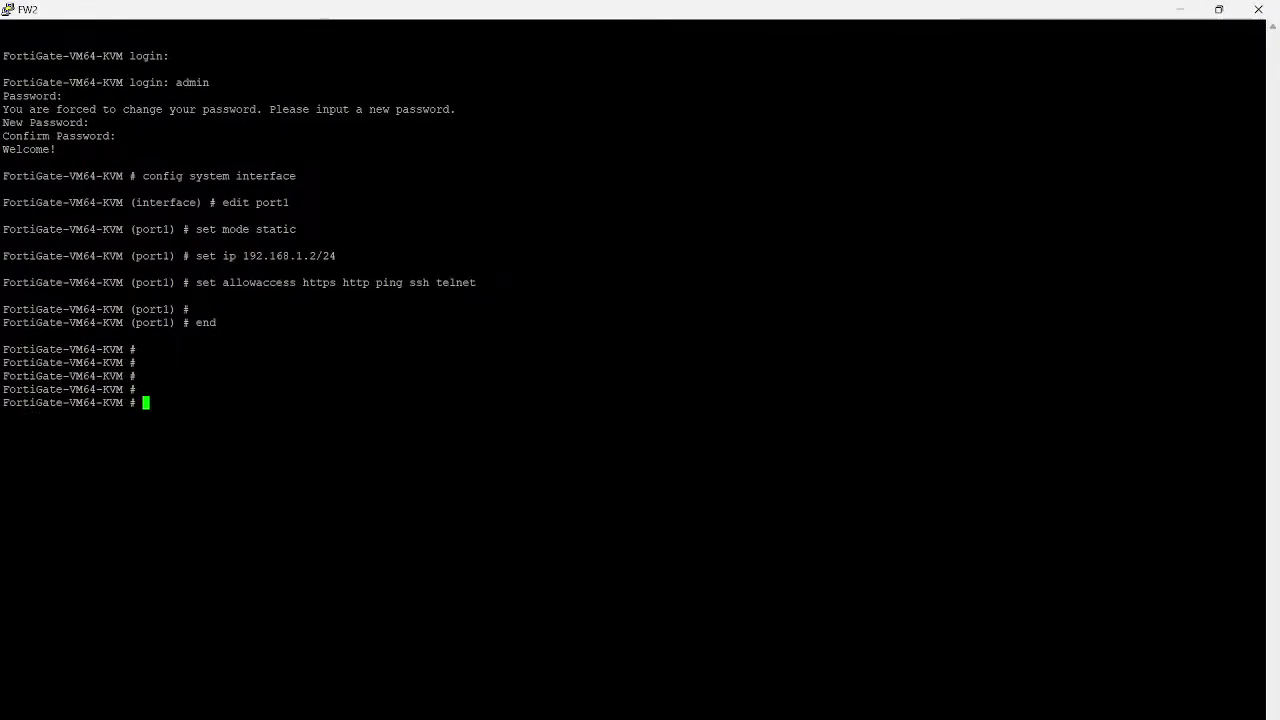
text(get system ha )
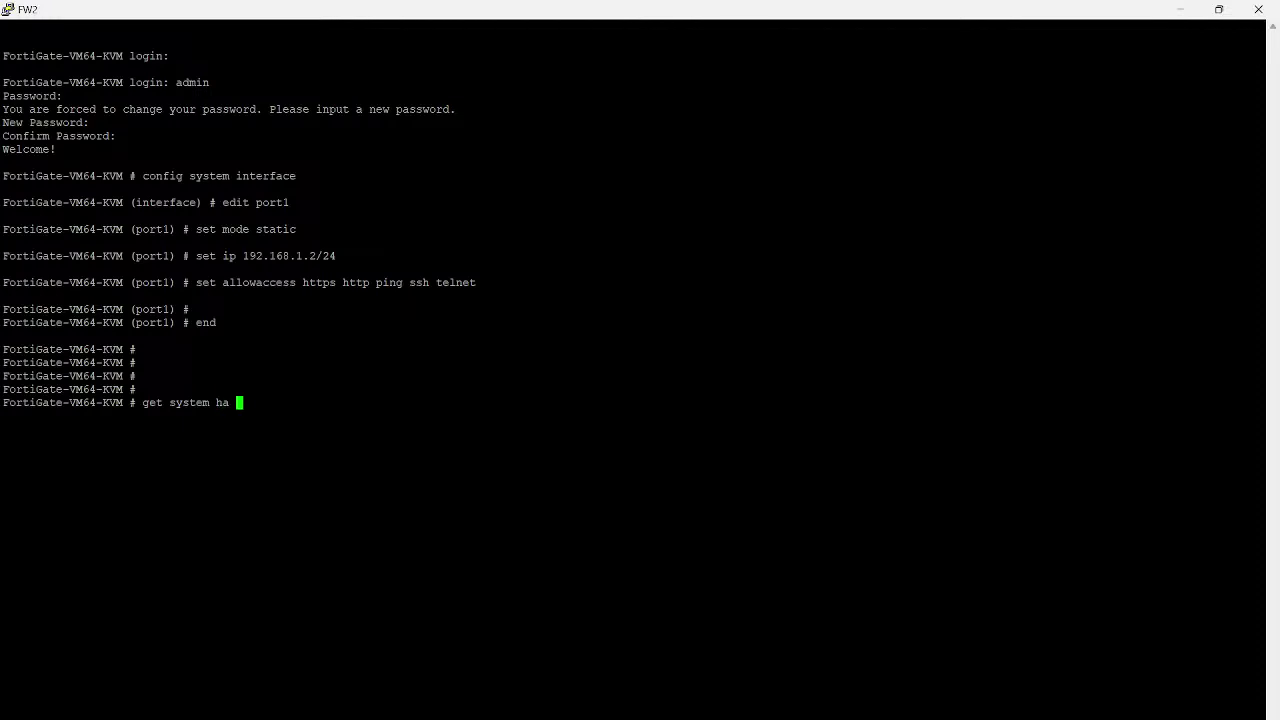
text(status)
key(Return)
key(Return)
key(Return)
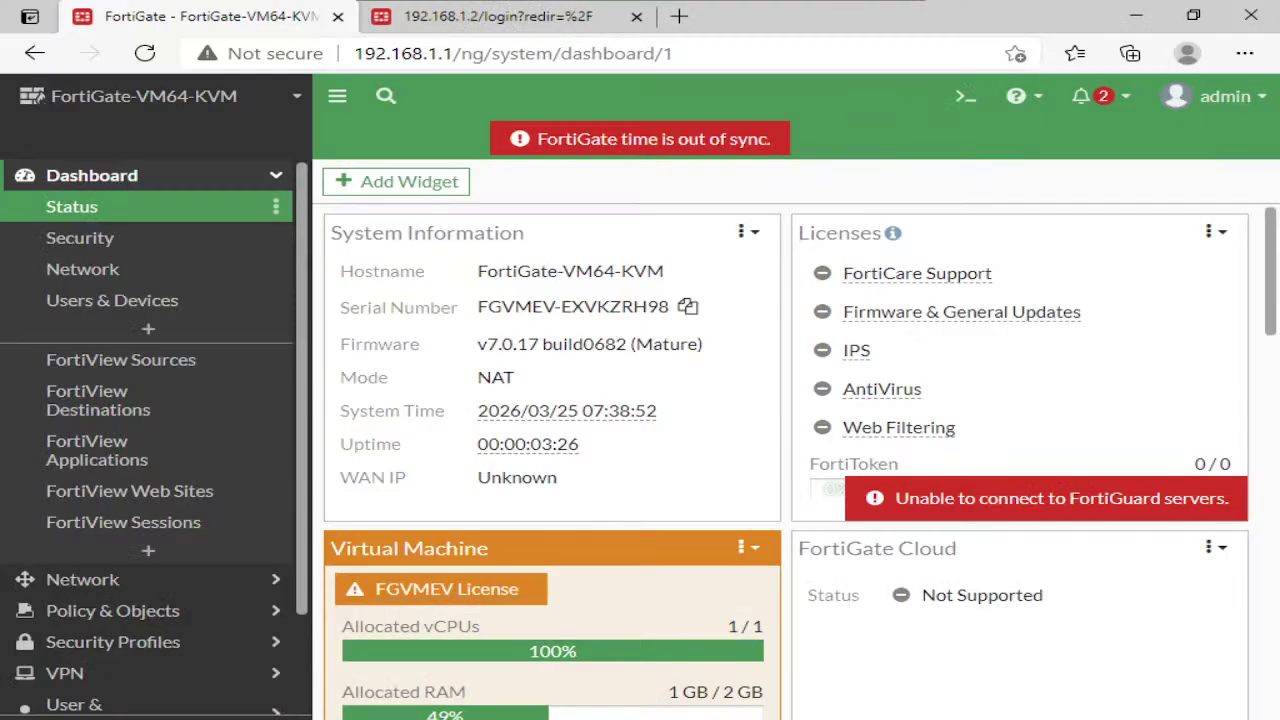
scroll(155, 470, down, 1)
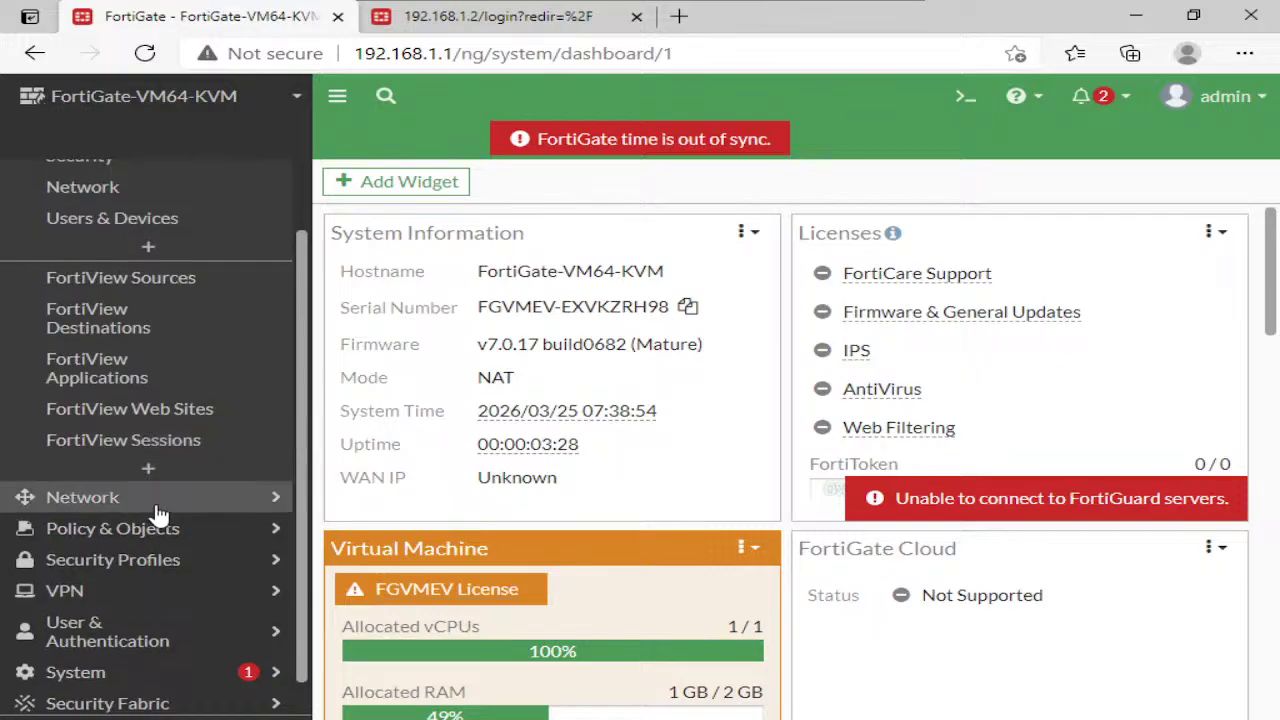
scroll(157, 514, down, 1)
click(135, 645)
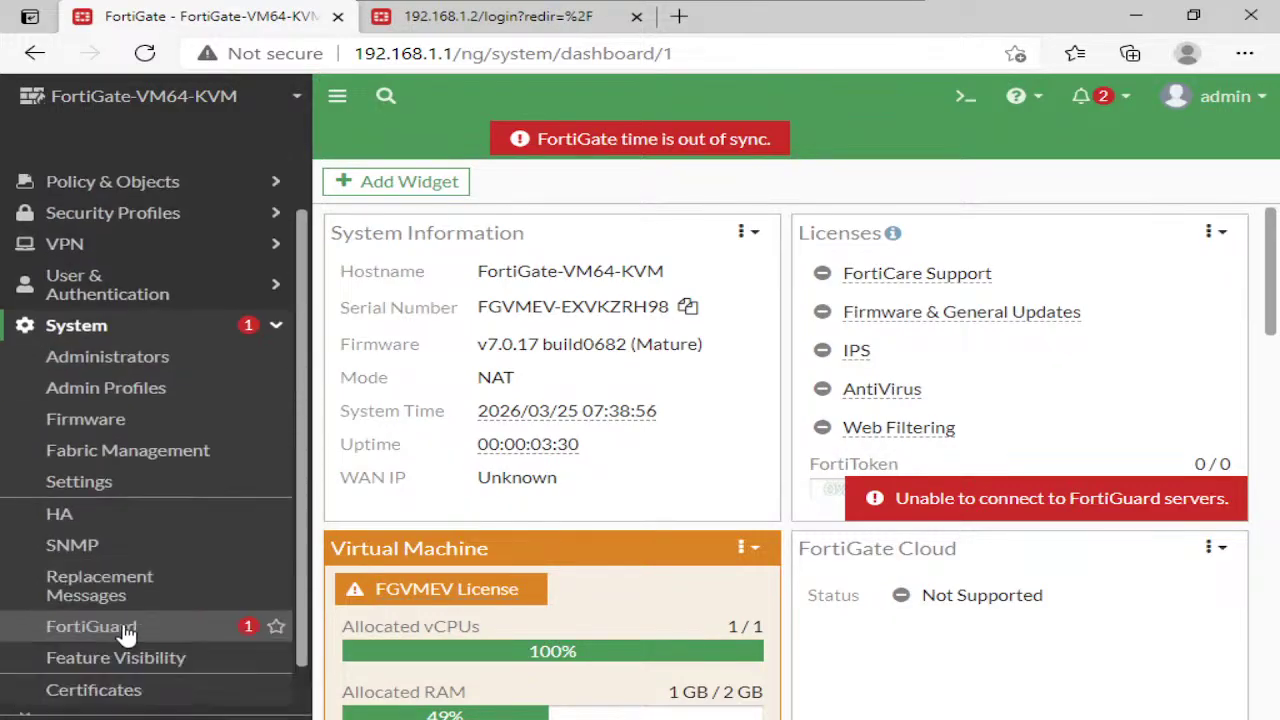
click(86, 520)
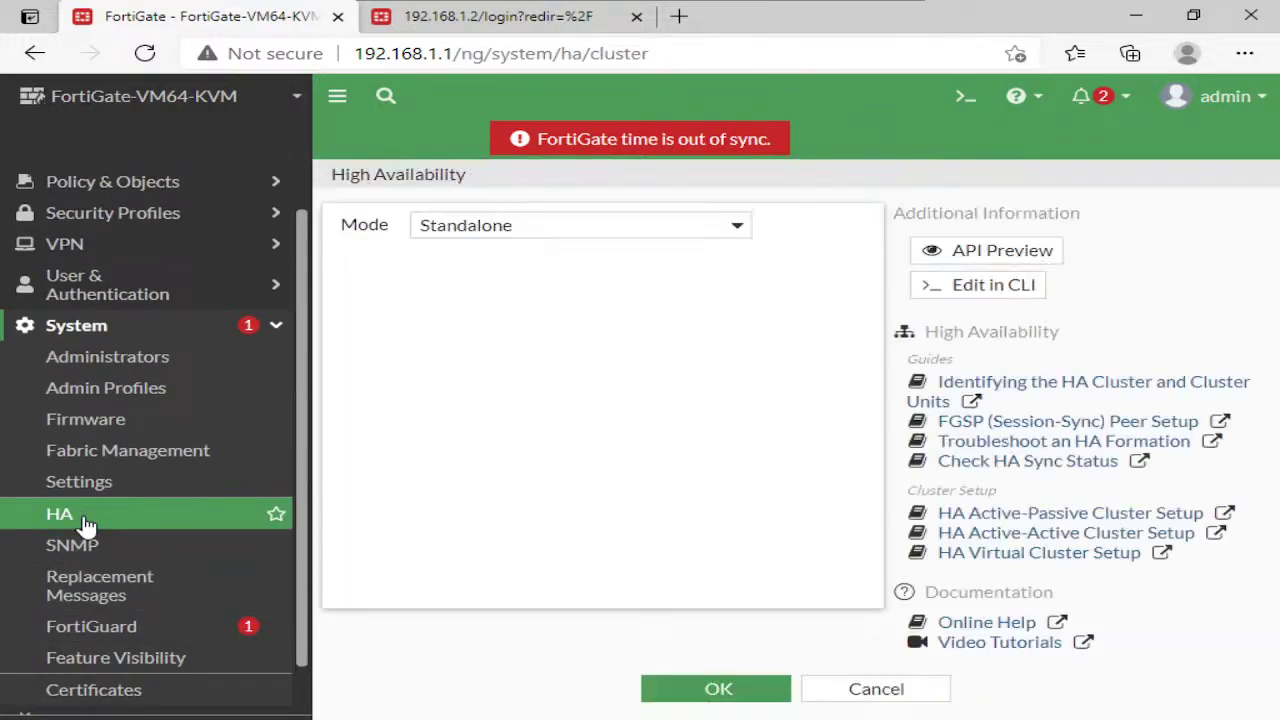
click(617, 237)
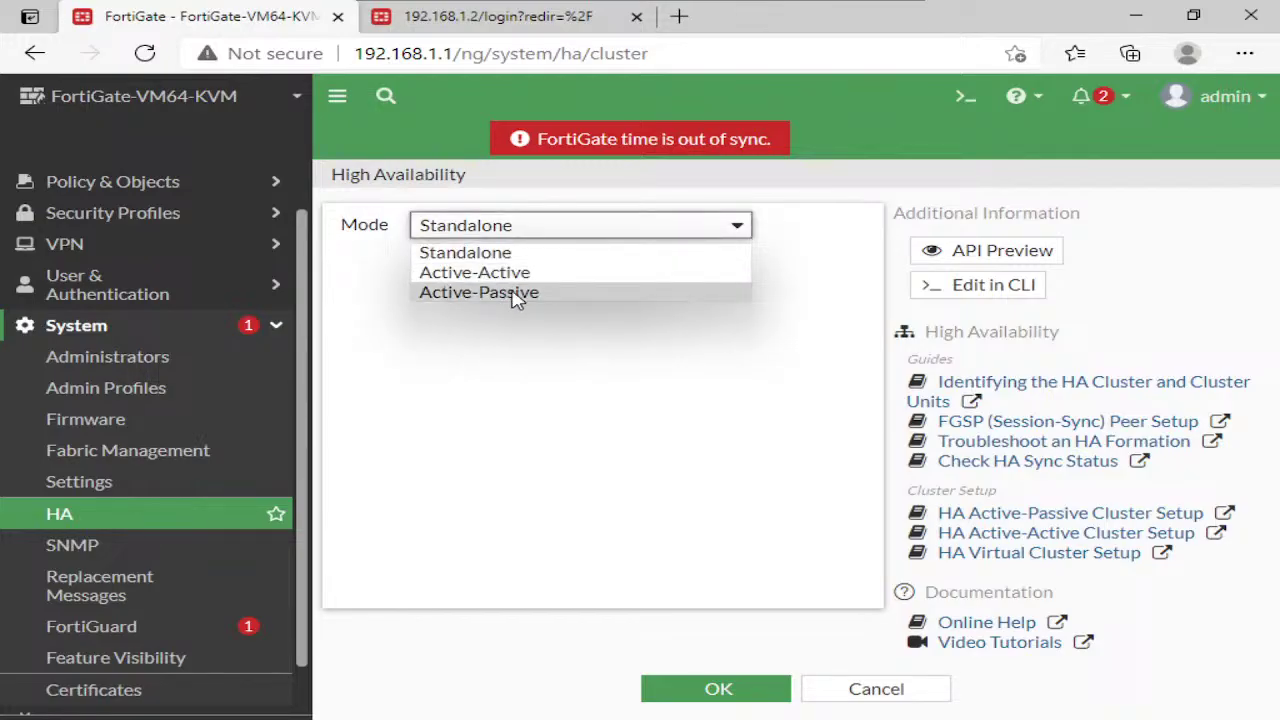
click(514, 294)
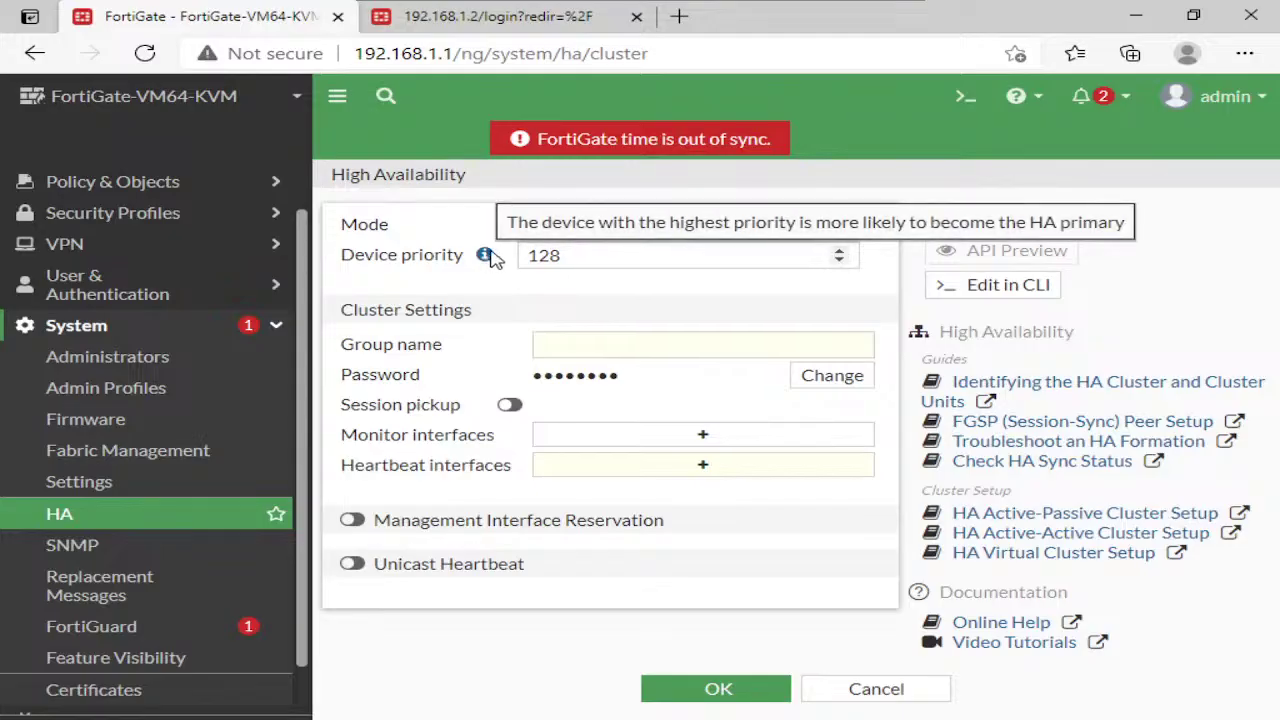
click(620, 346)
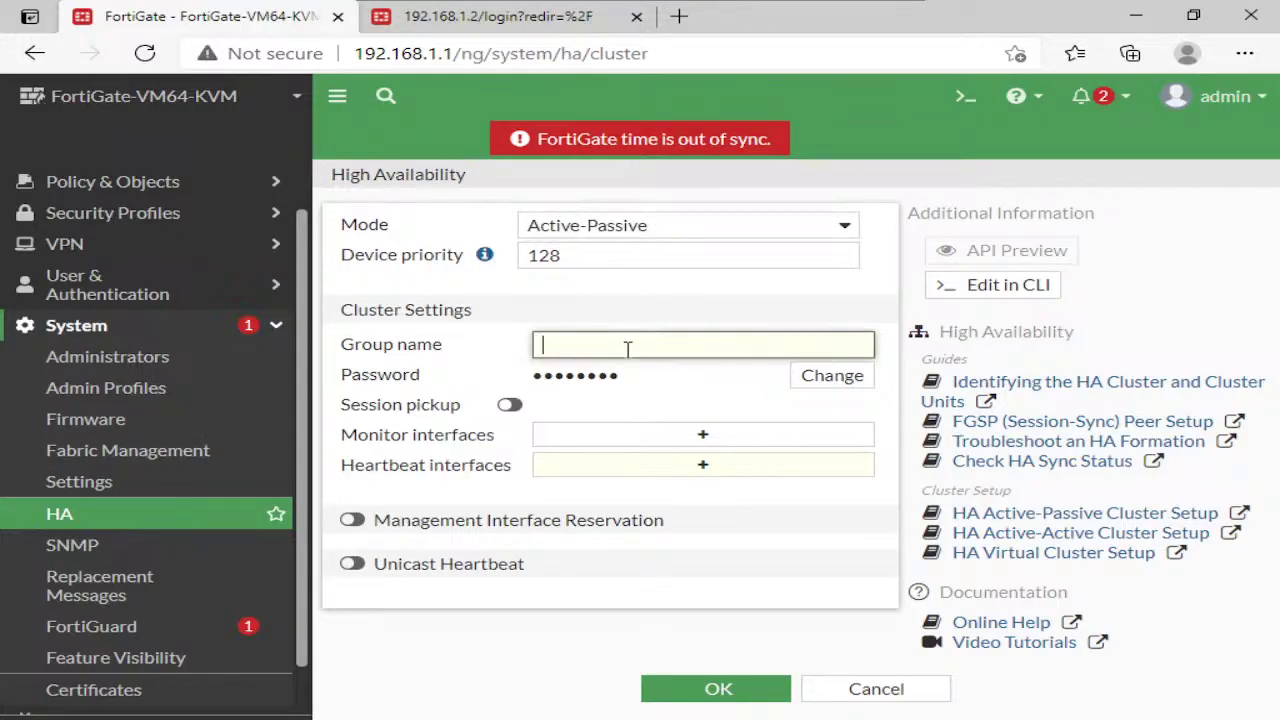
click(800, 376)
click(662, 378)
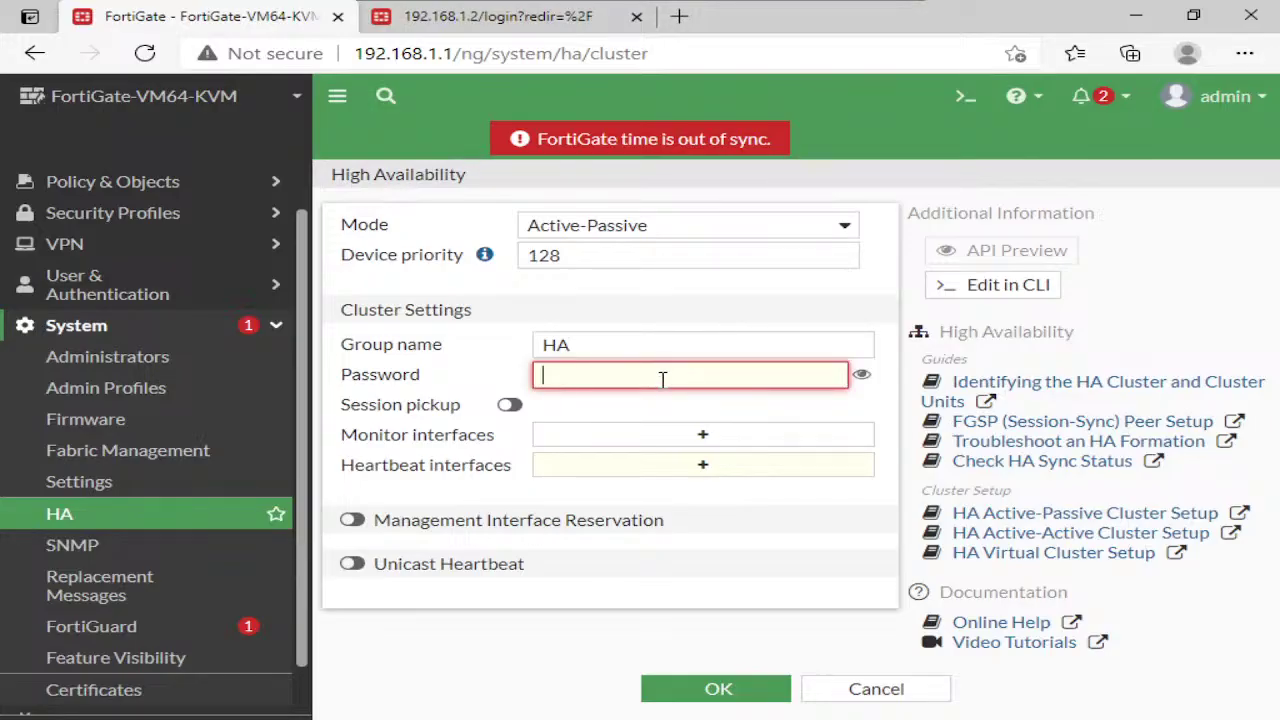
key(shift)
key(shift)
key(shift)
key(shift)
key(shift)
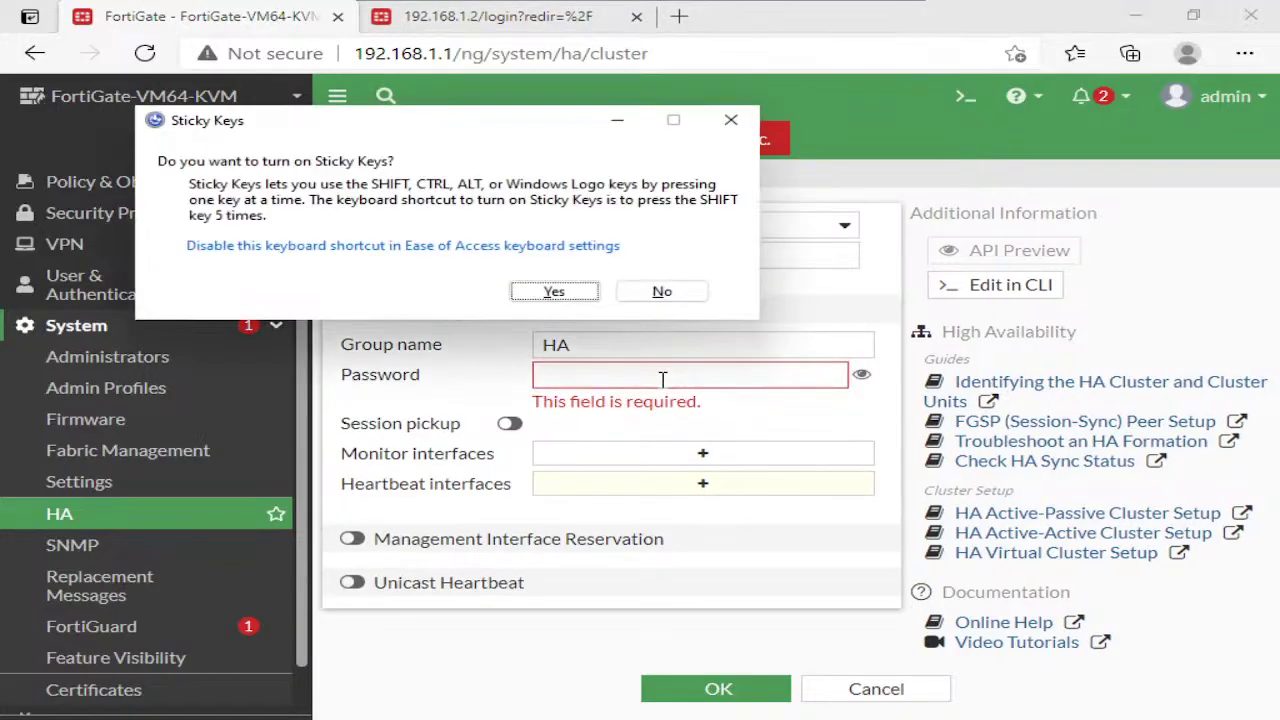
key(Escape)
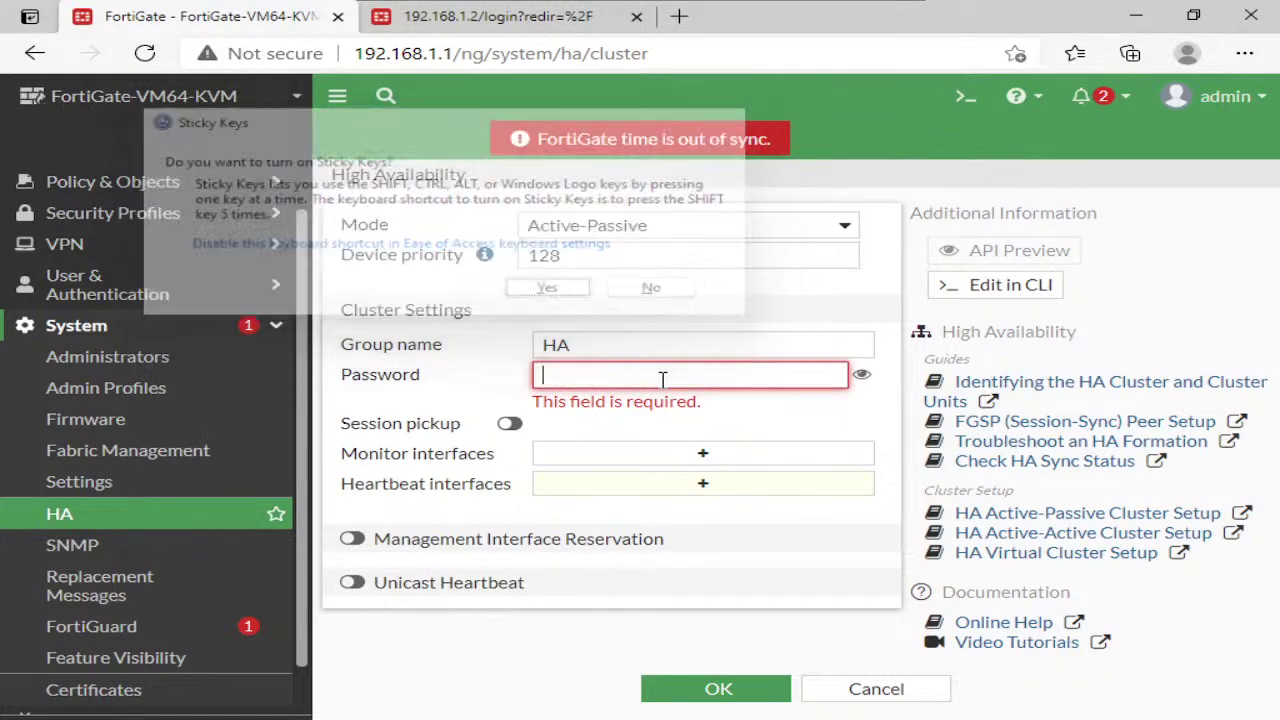
text(123)
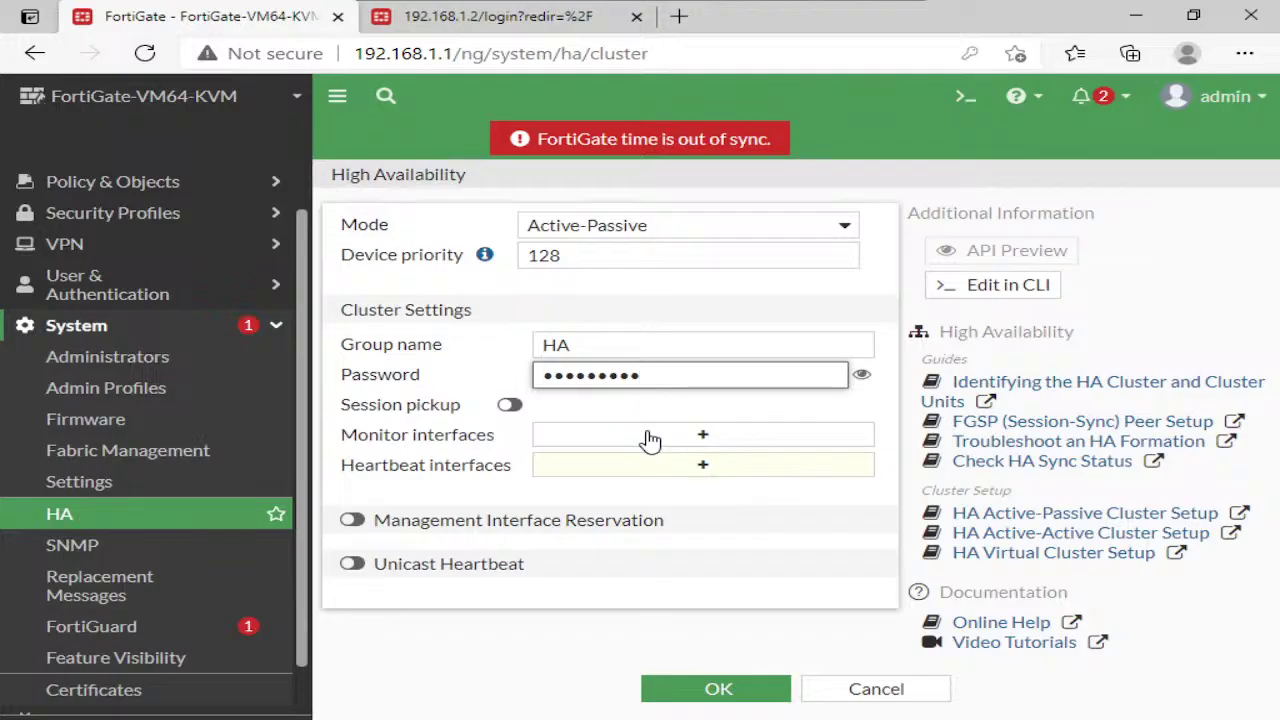
Monitor port1 and port4, use port3 as heartbeat, and apply the HA settings
click(650, 438)
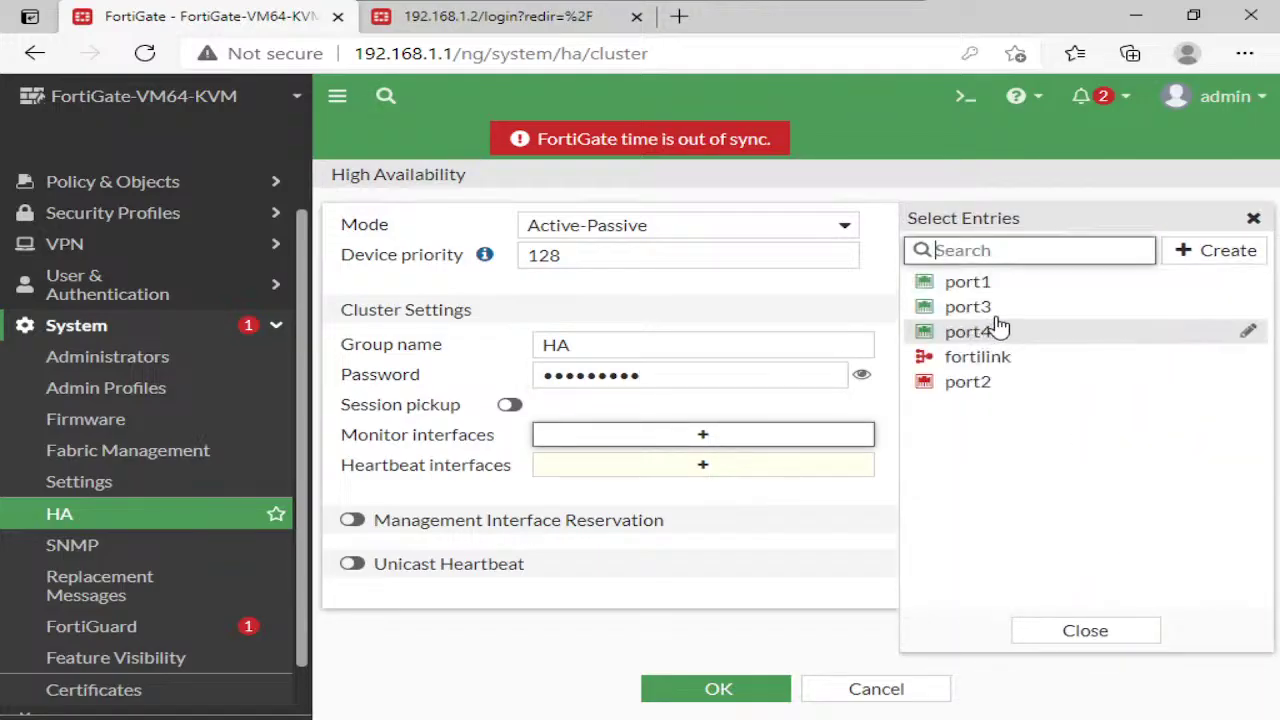
click(985, 285)
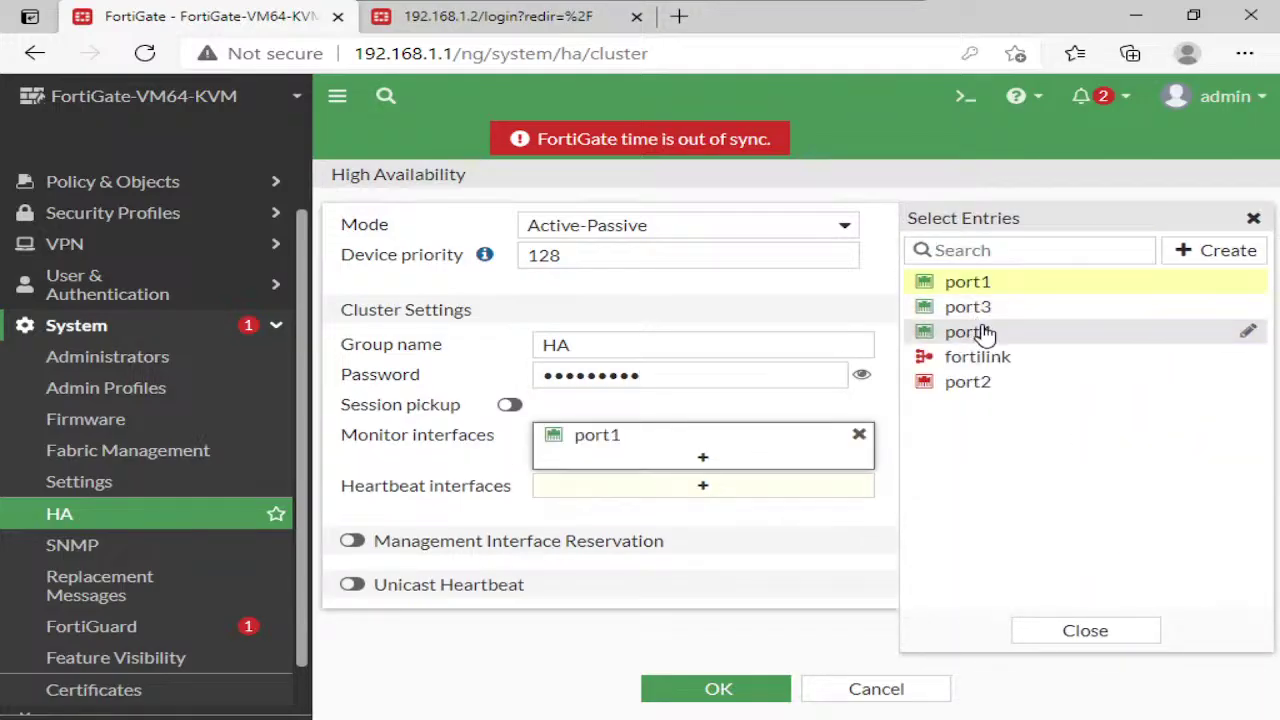
click(978, 332)
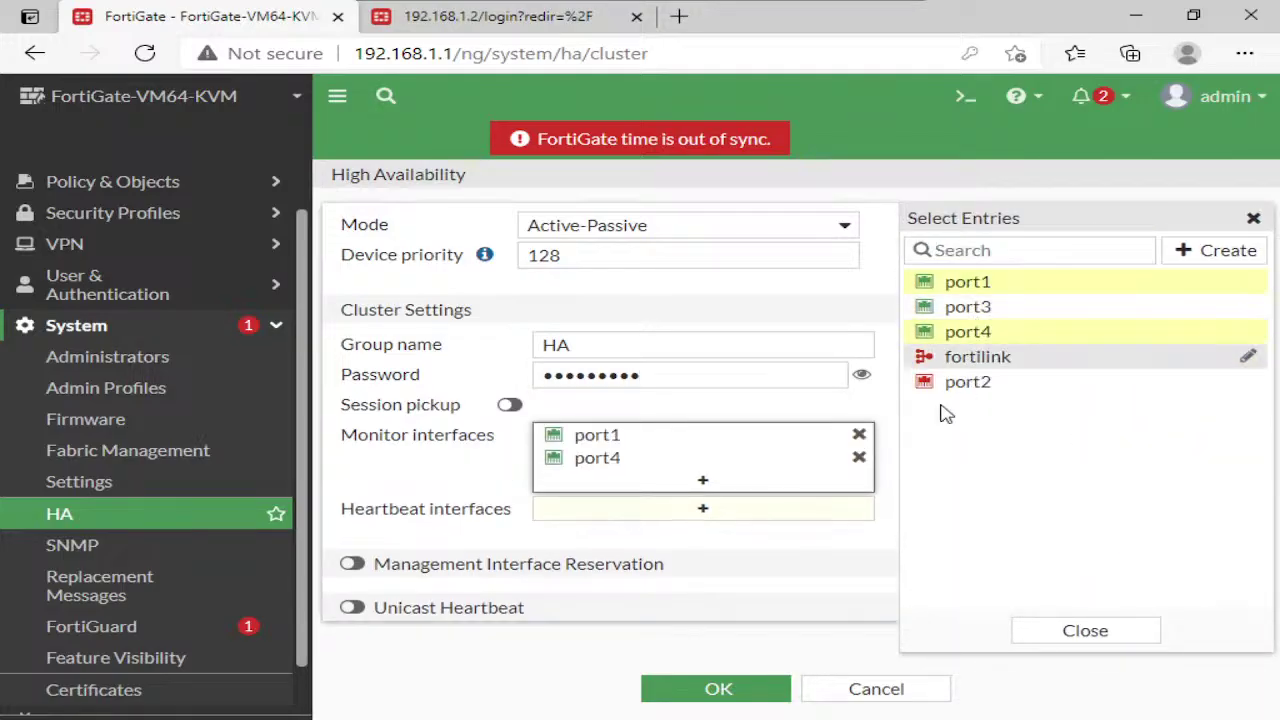
click(668, 512)
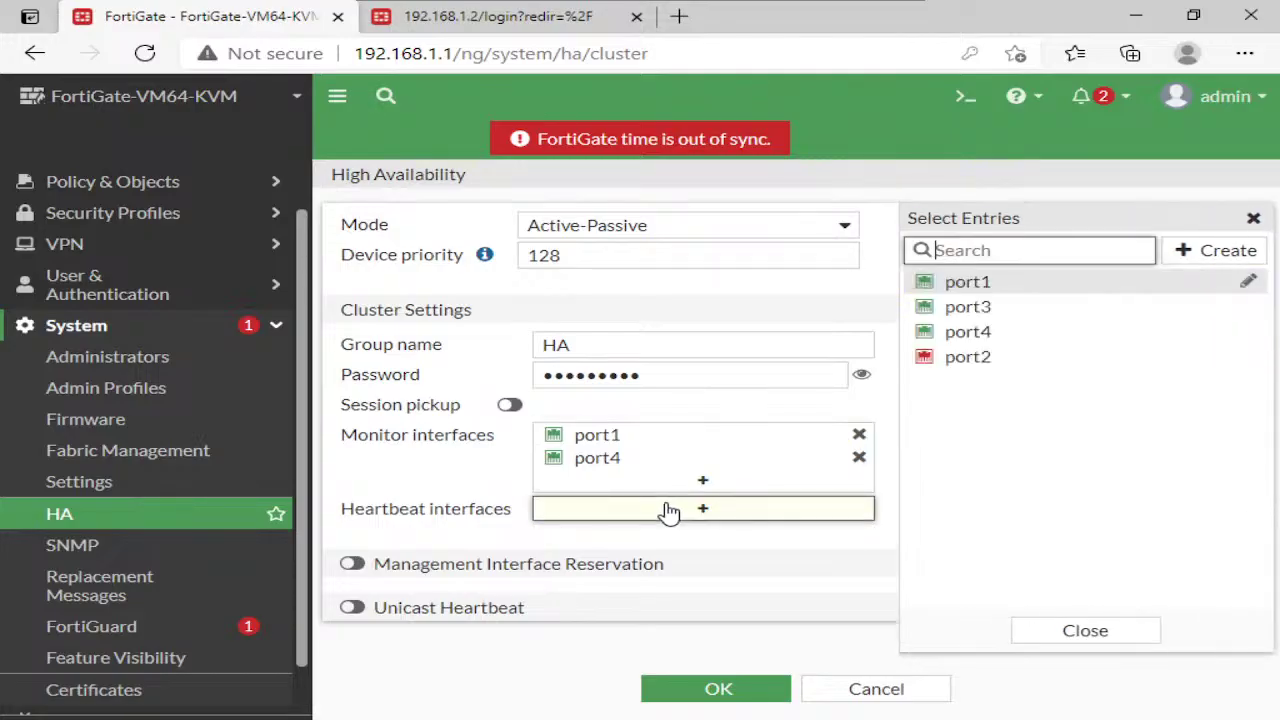
click(962, 310)
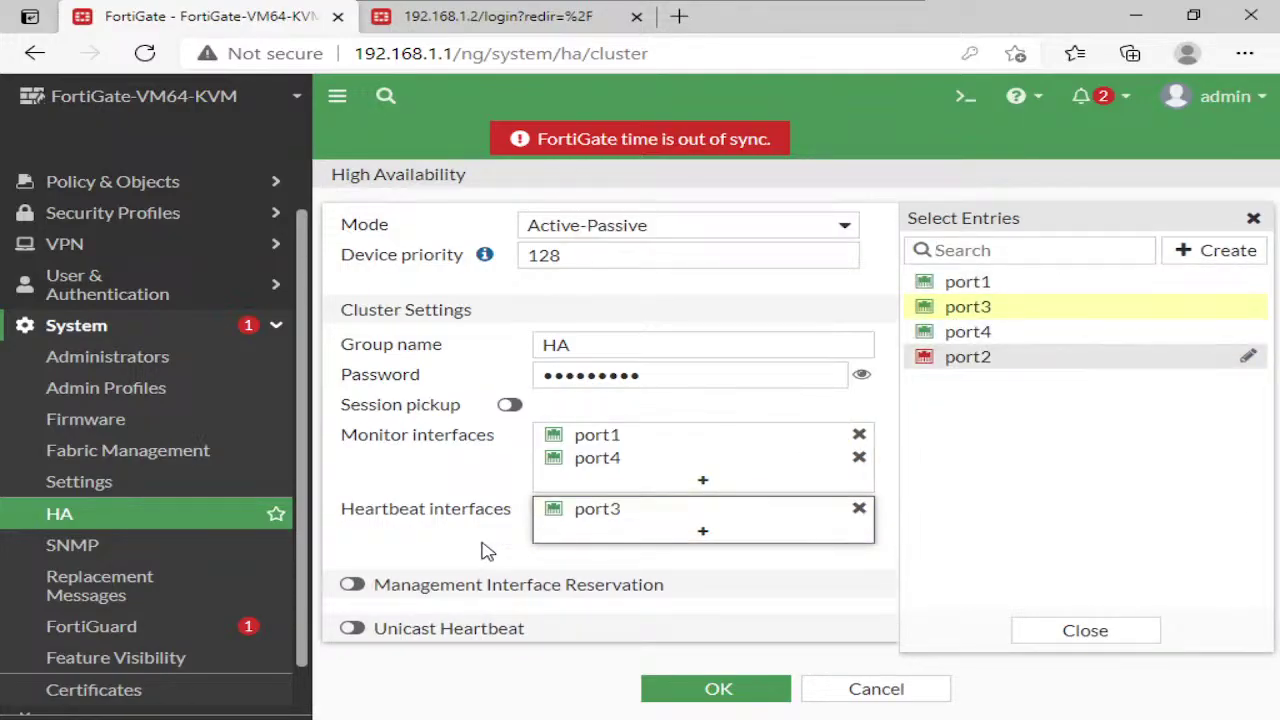
click(448, 543)
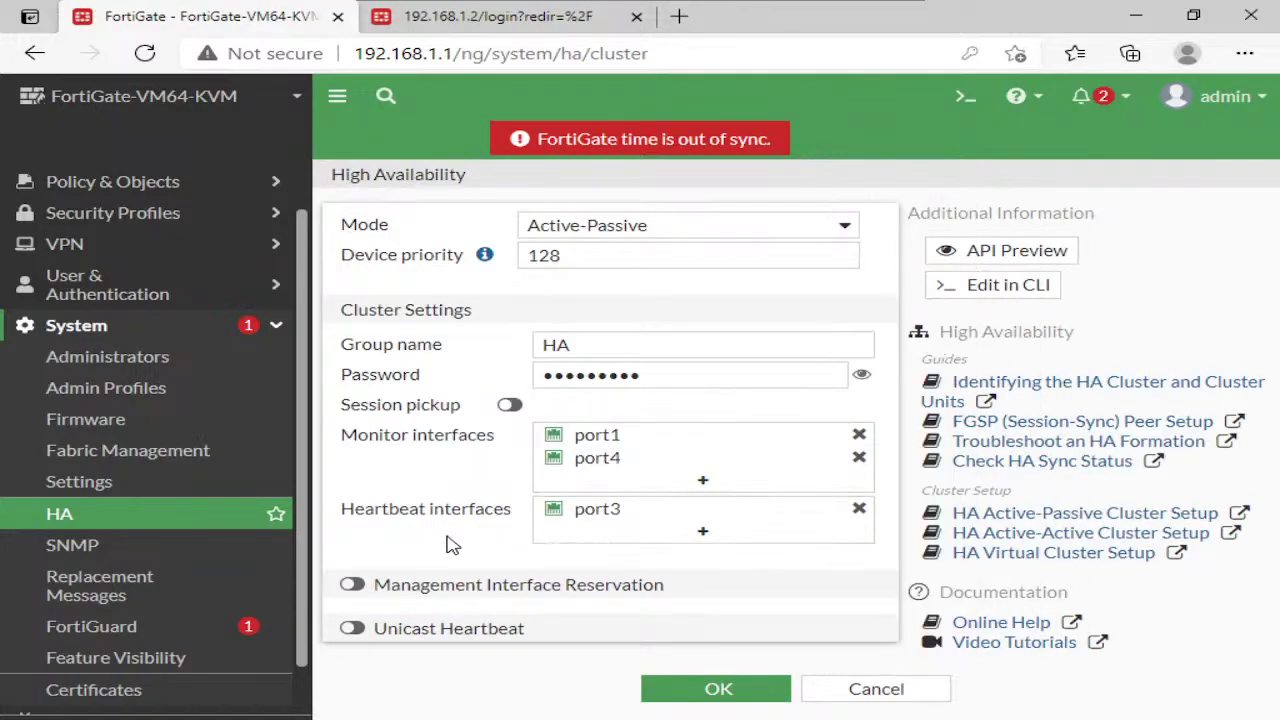
click(692, 690)
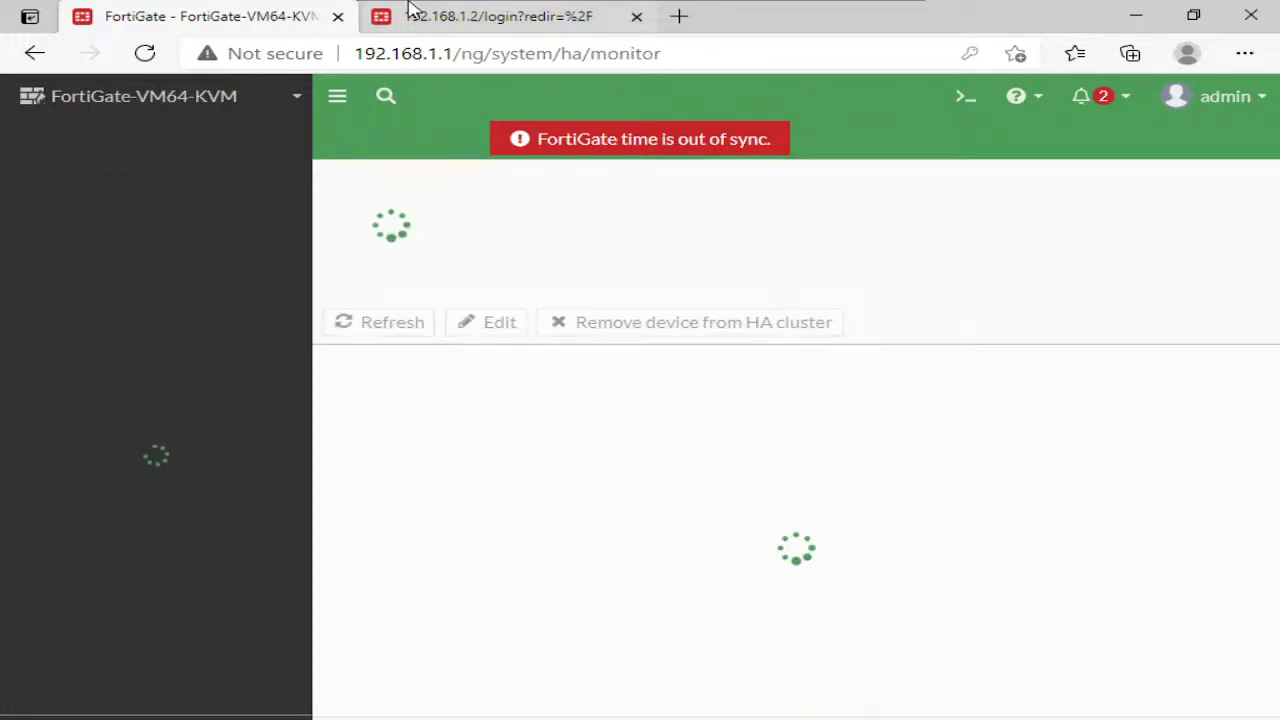
Log in to the second firewall at 192.168.1.2 as admin without saving the password
click(500, 28)
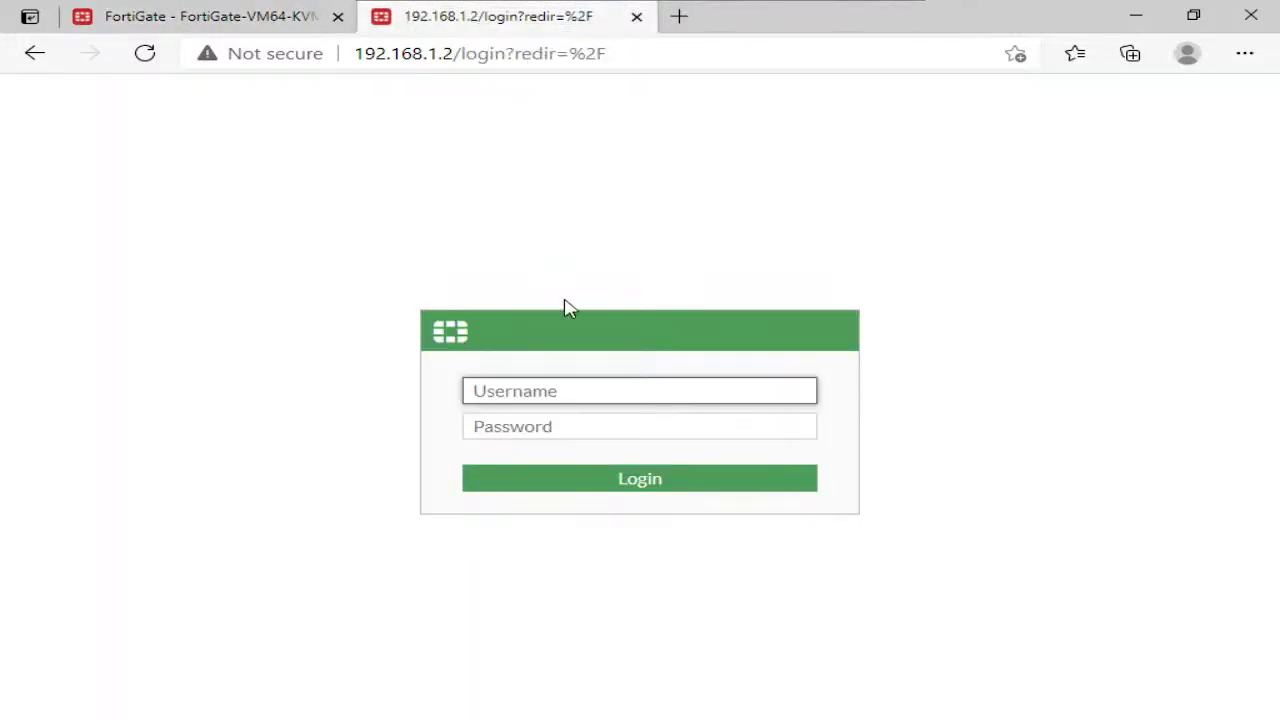
text(admin)
key(Tab)
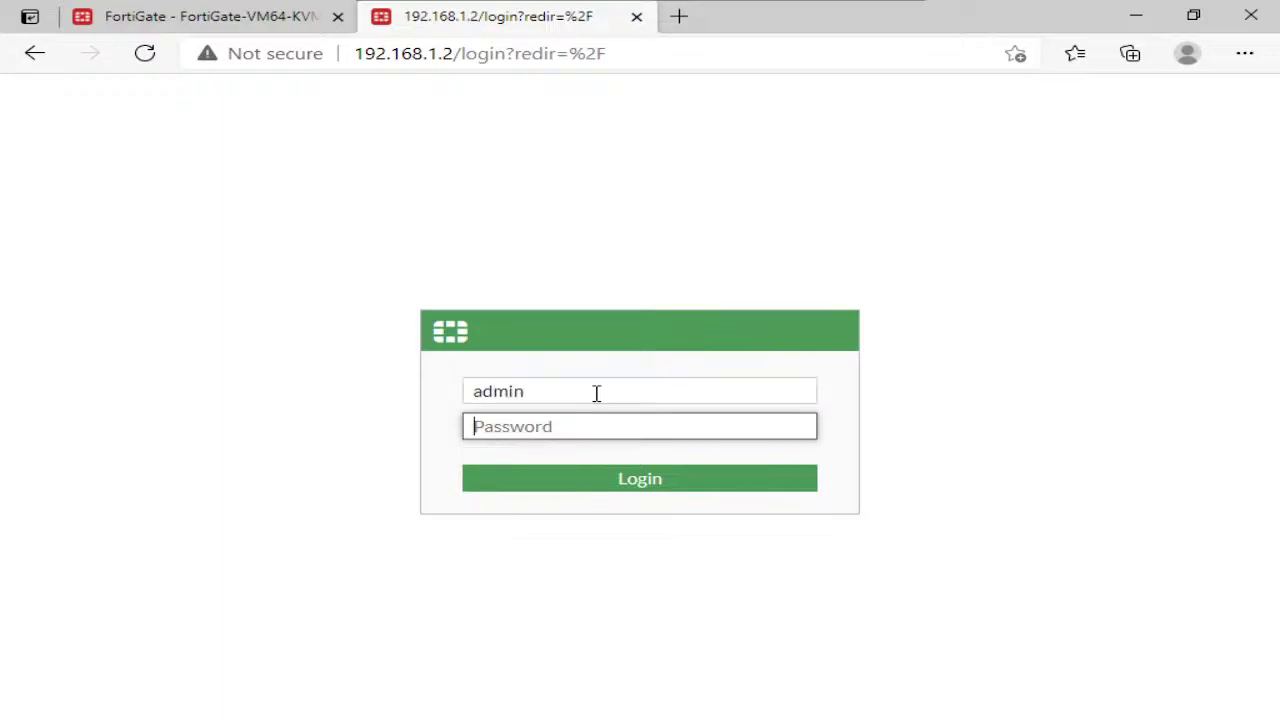
text(admin)
key(Return)
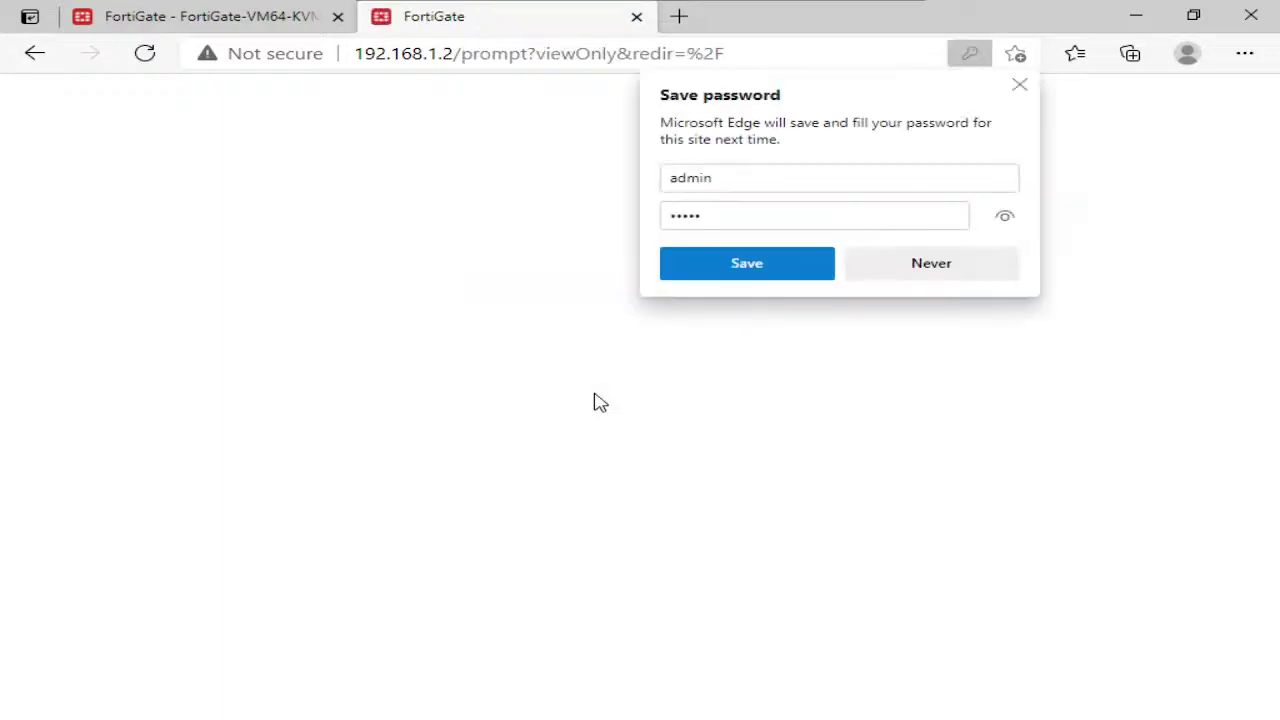
click(953, 264)
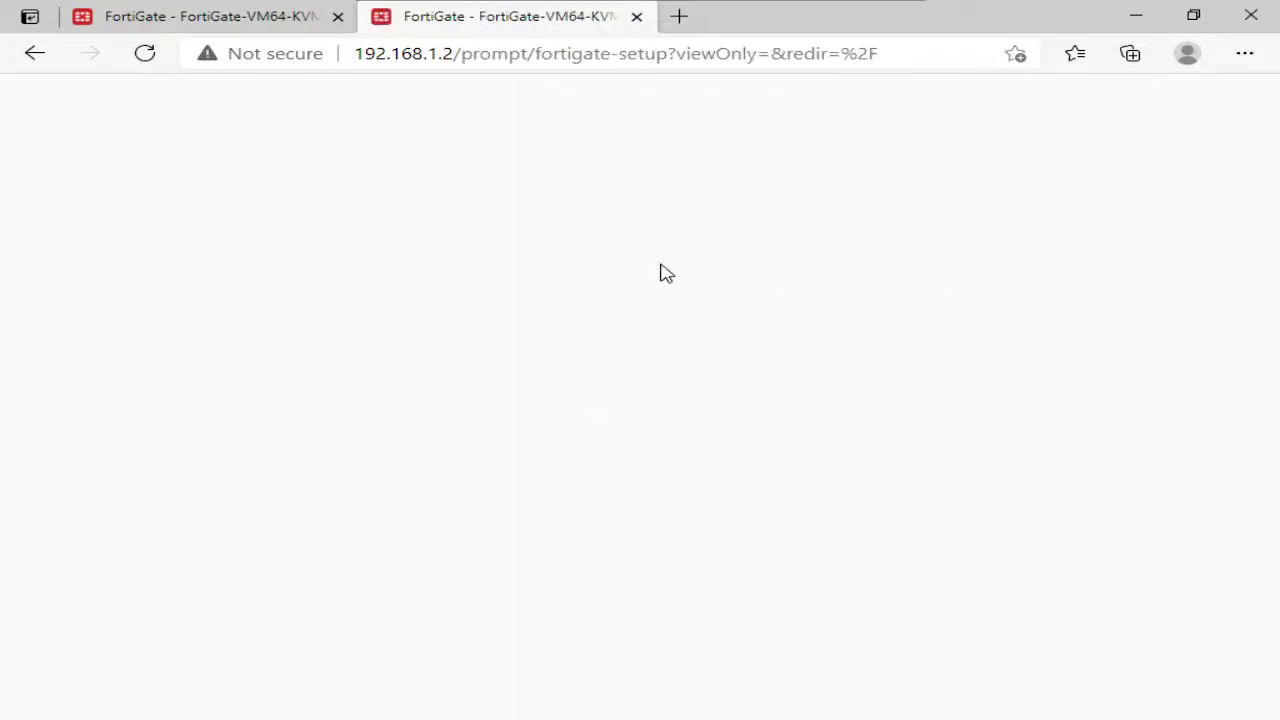
Complete initial setup with hostname FW-2 and the Optimal dashboard
click(597, 509)
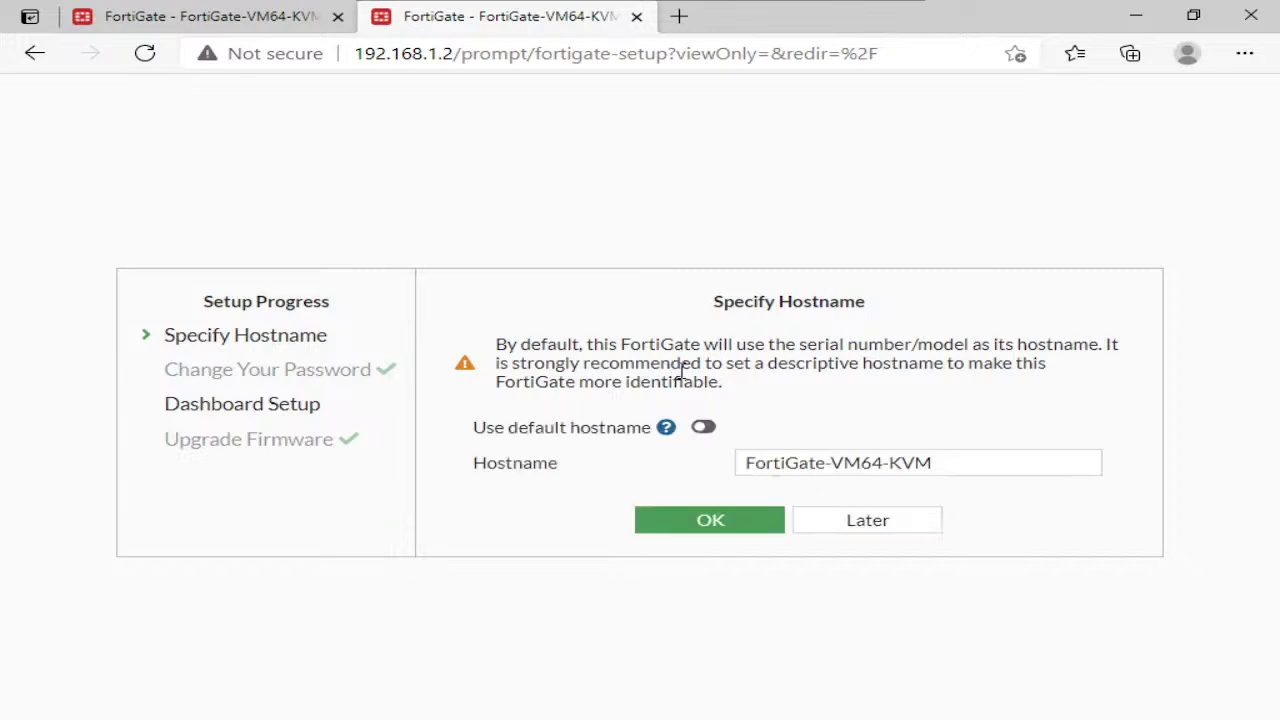
click(783, 456)
key(ctrl+a)
text(F)
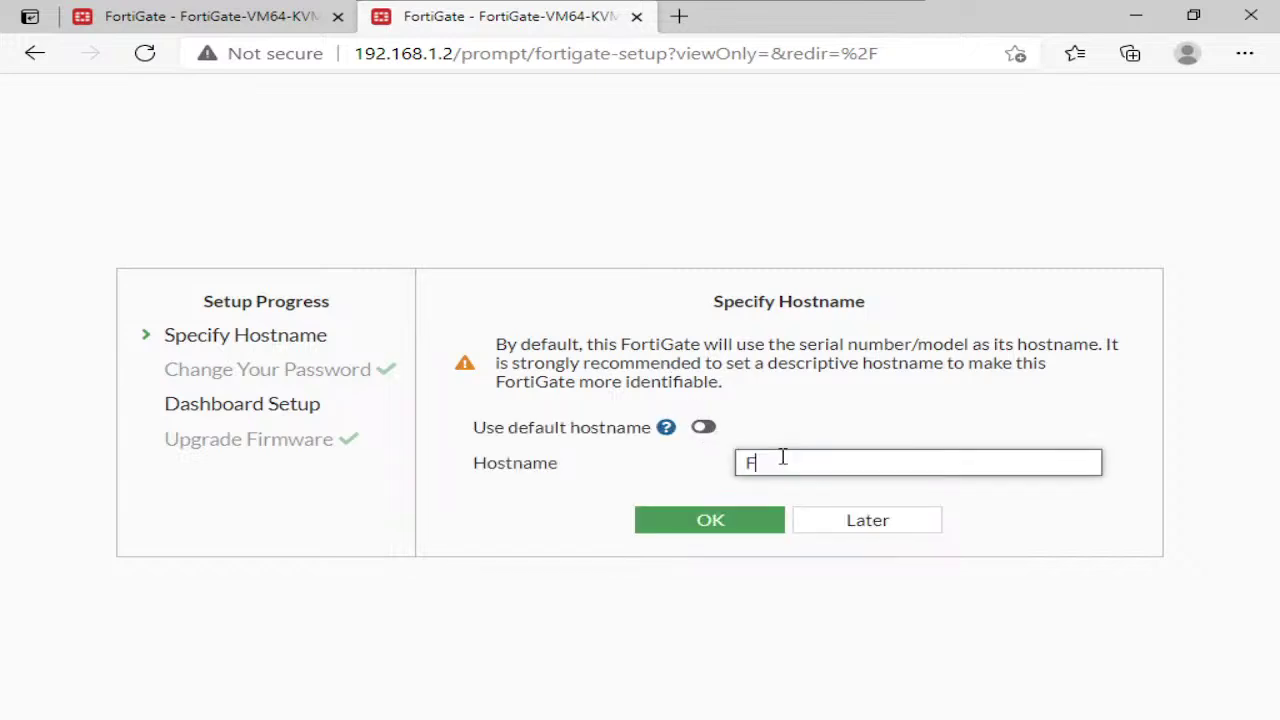
text(W-2)
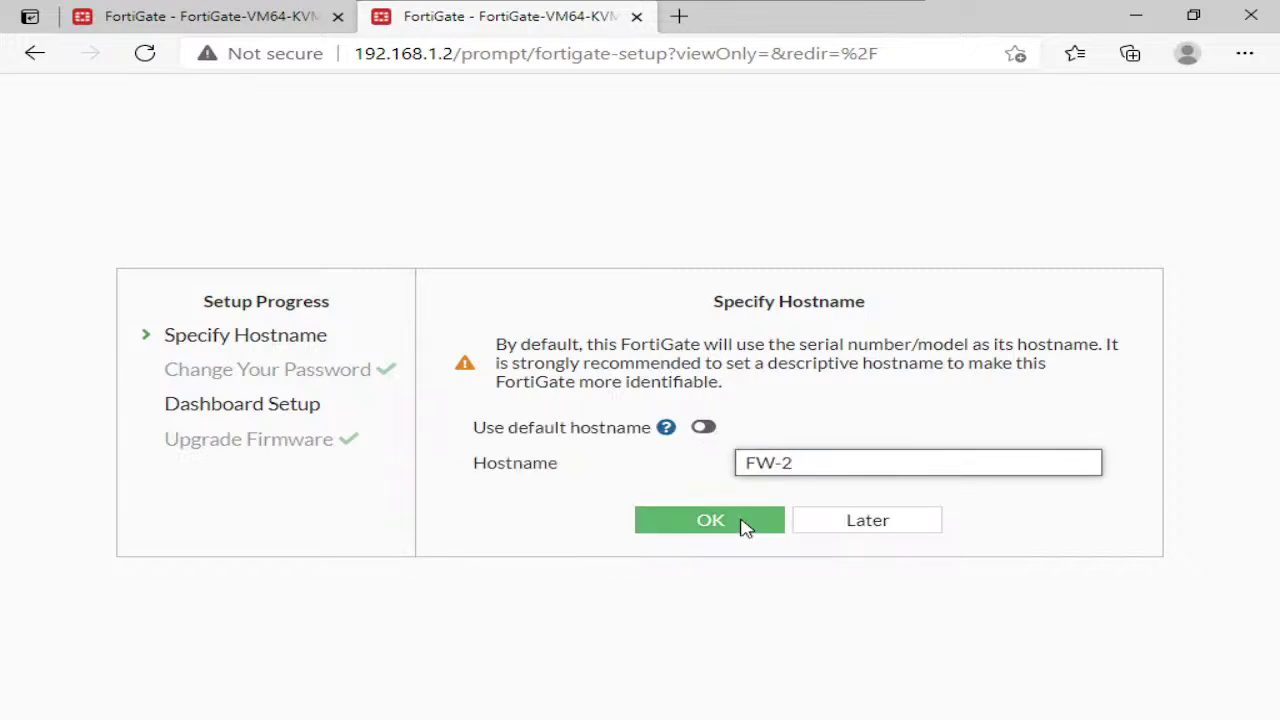
click(746, 524)
click(737, 551)
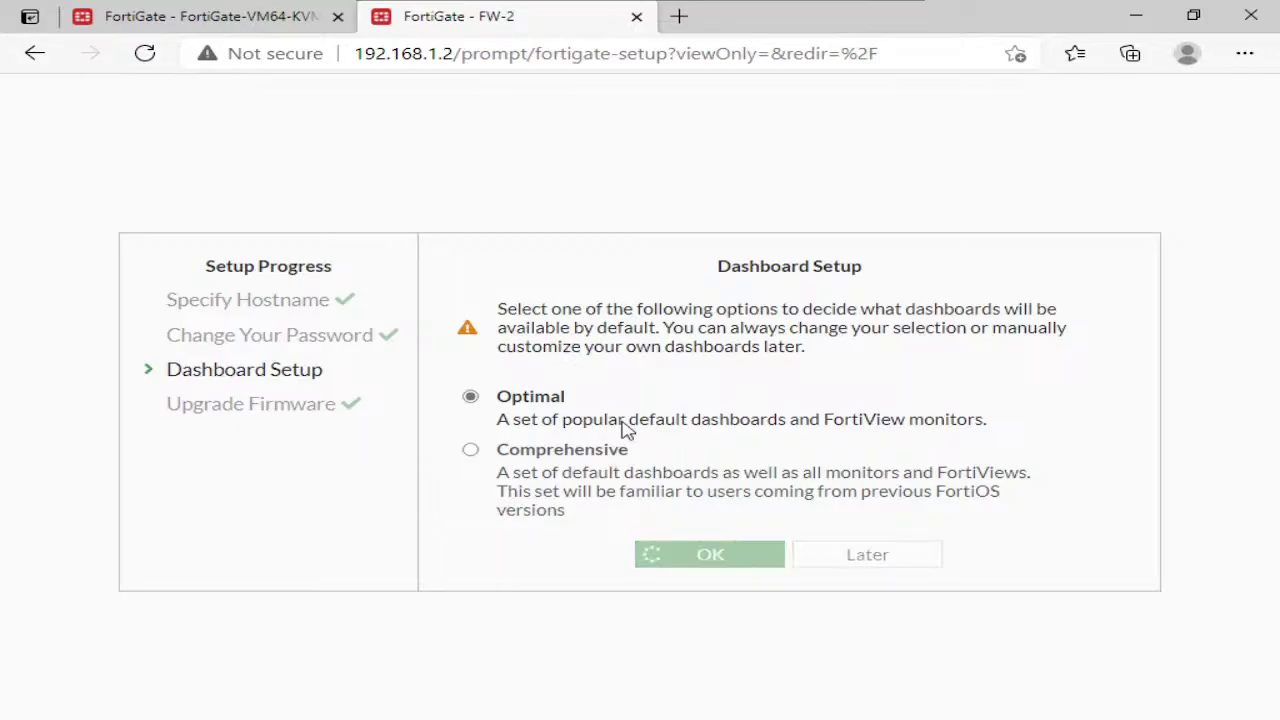
Dismiss the FortiOS 7.0.0 overview on FW-2's page and return to the FW2 console
click(247, 27)
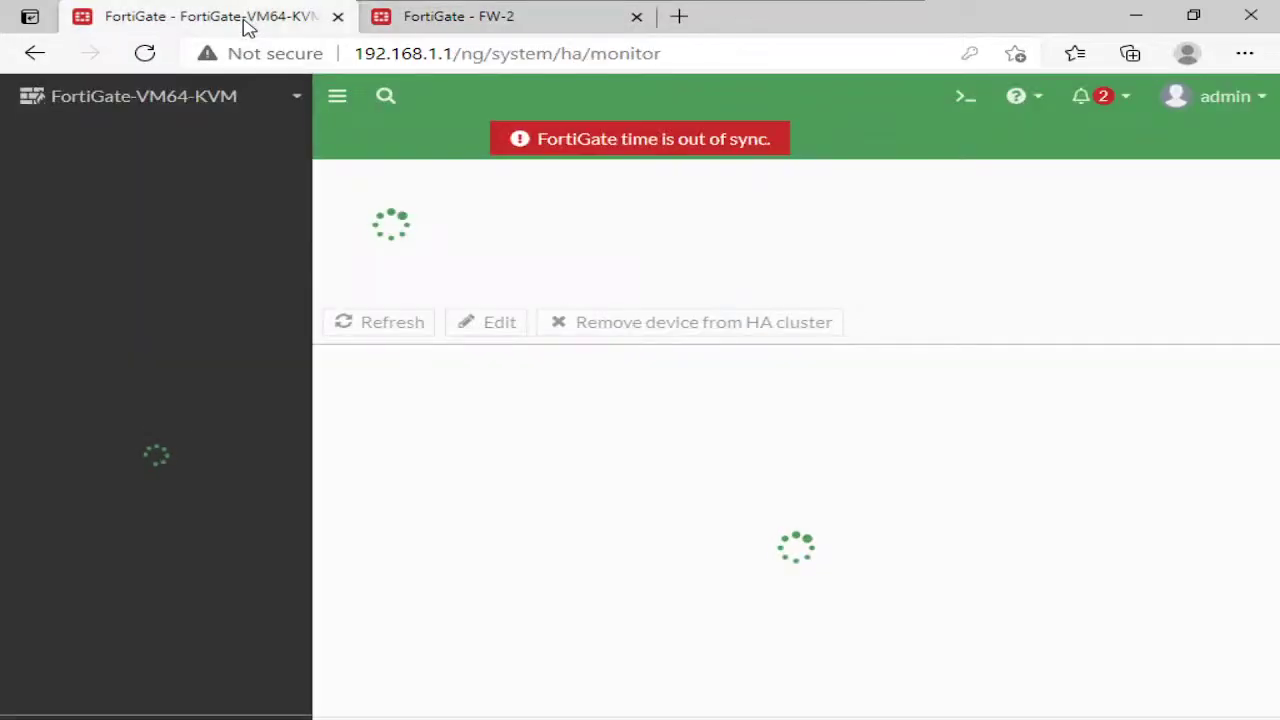
click(449, 17)
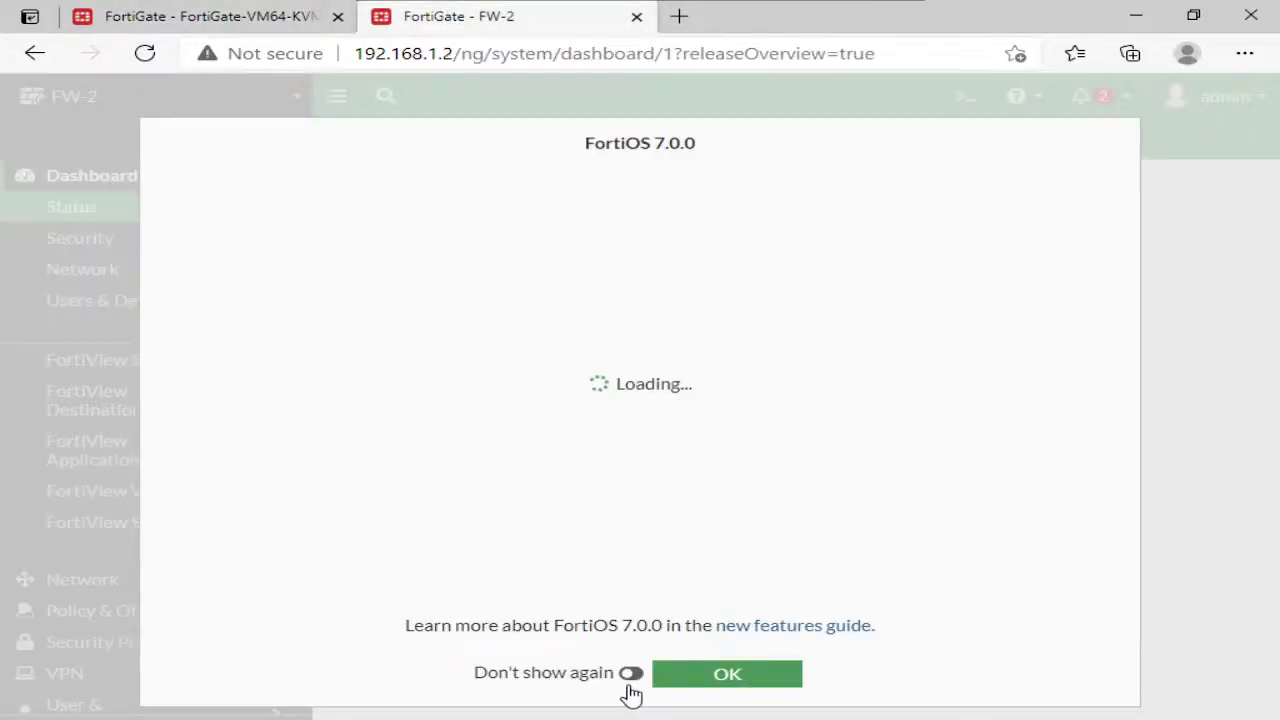
click(727, 698)
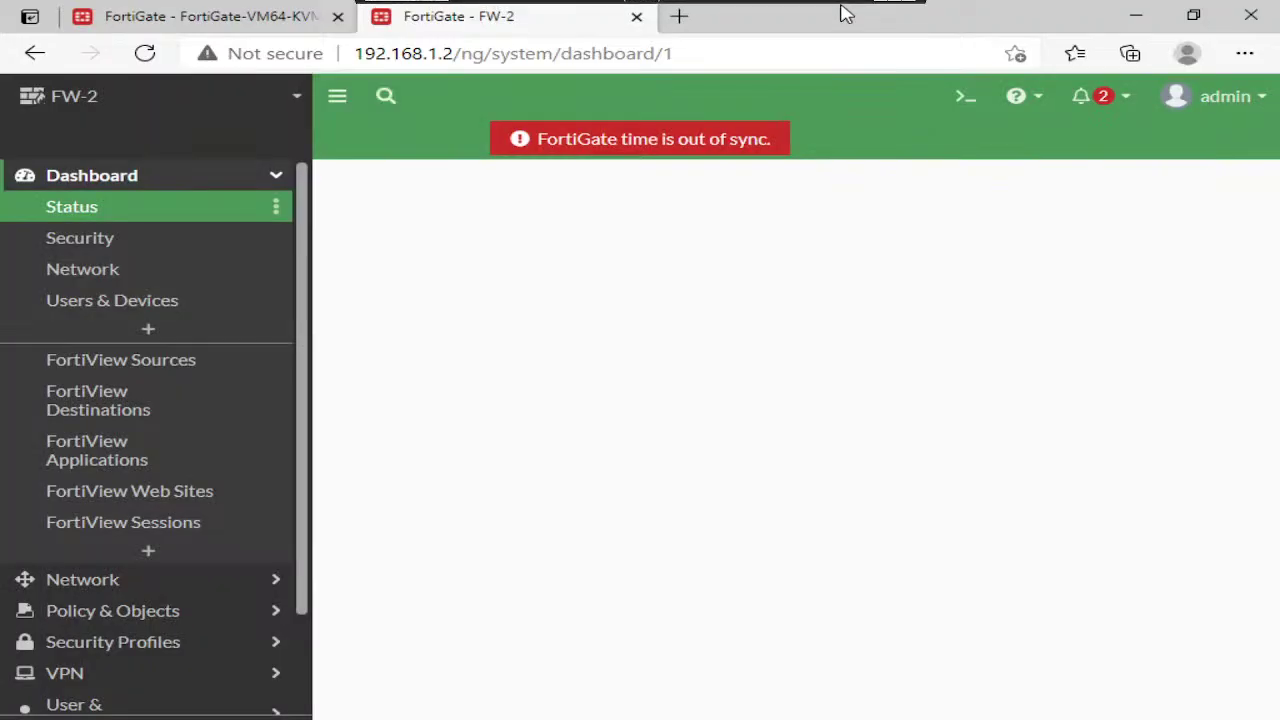
key(alt+Tab)
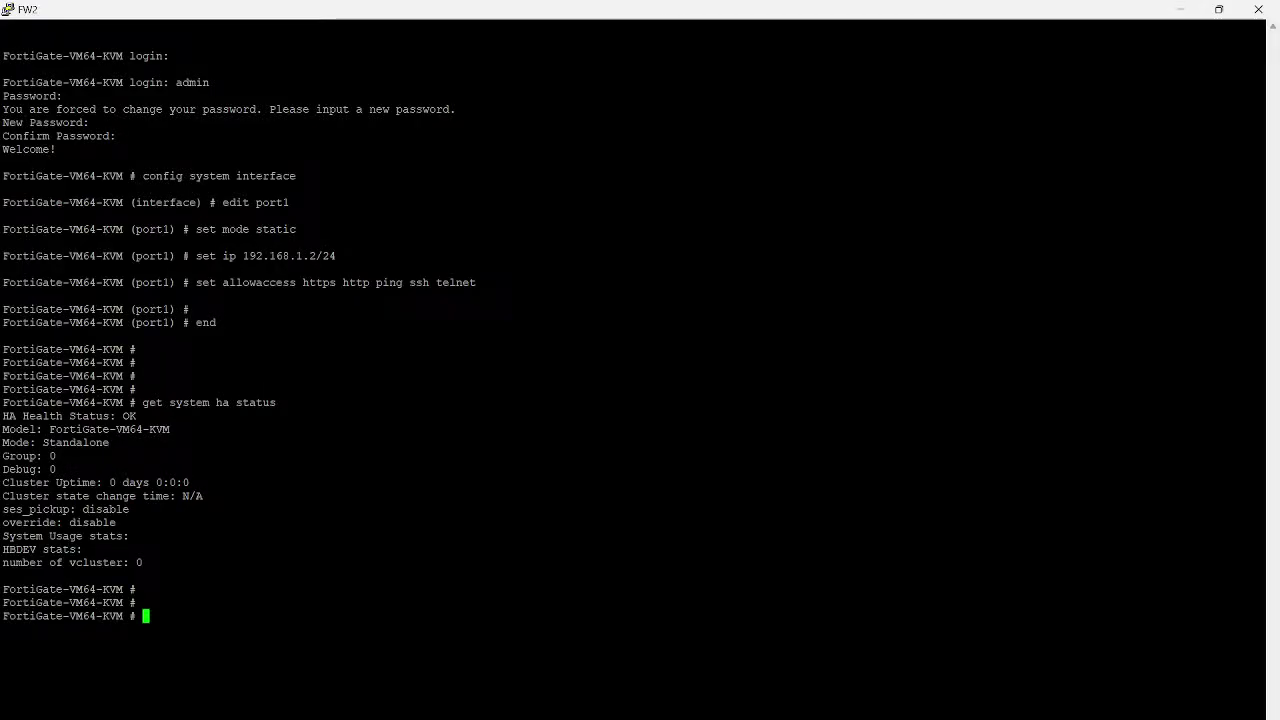
Rerun get system ha status on FW1 and highlight the Mode: HA A-P and Primary selected lines
mouse_move(825, 716)
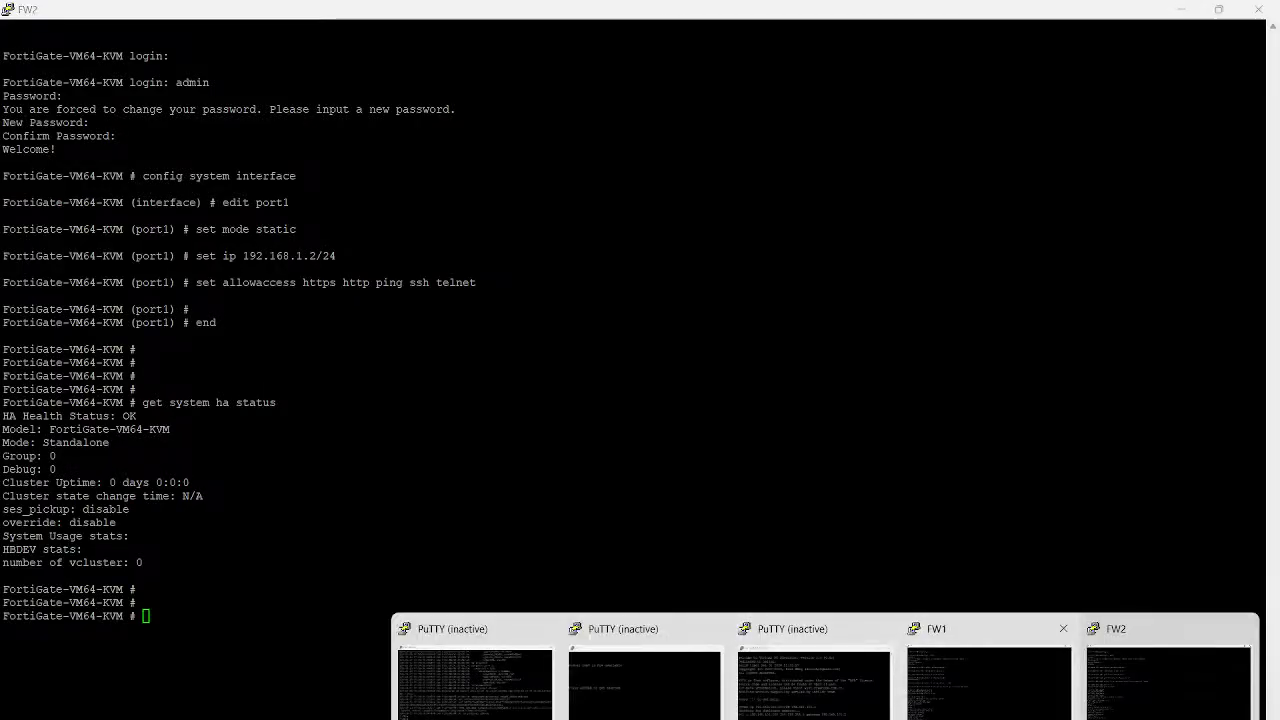
click(988, 680)
key(Up)
key(Return)
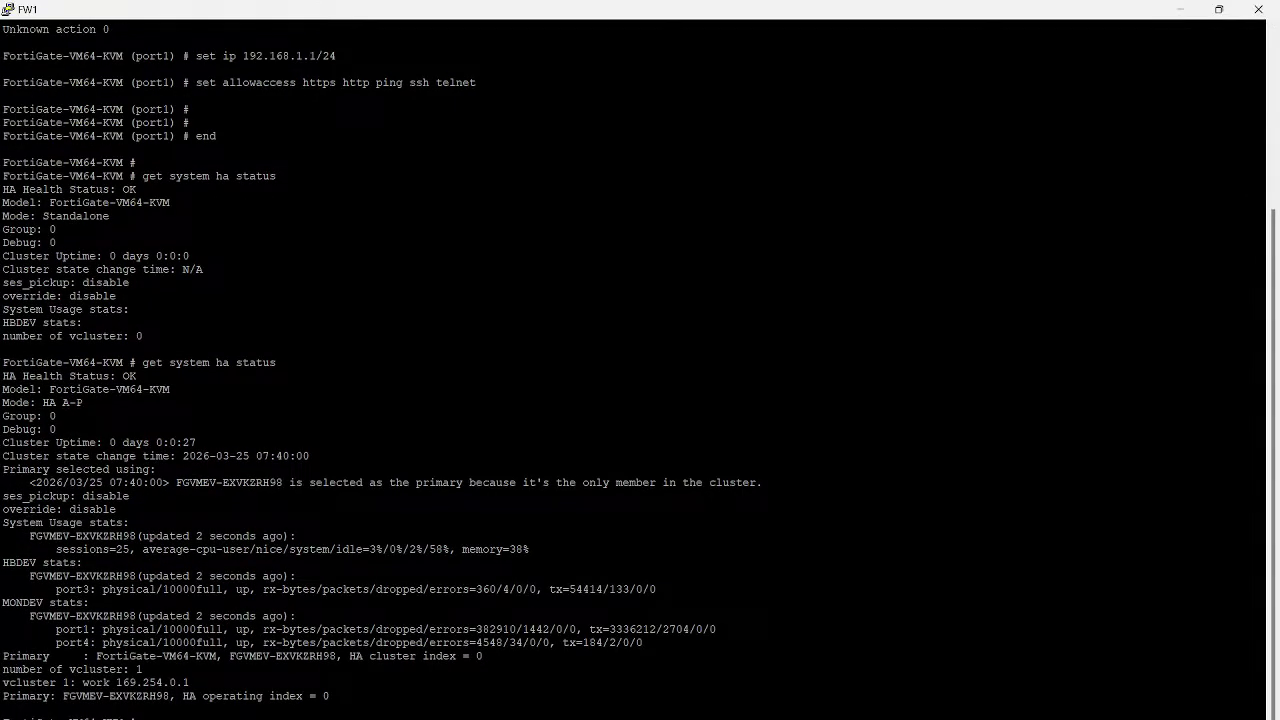
drag(1262, 403, 16, 403)
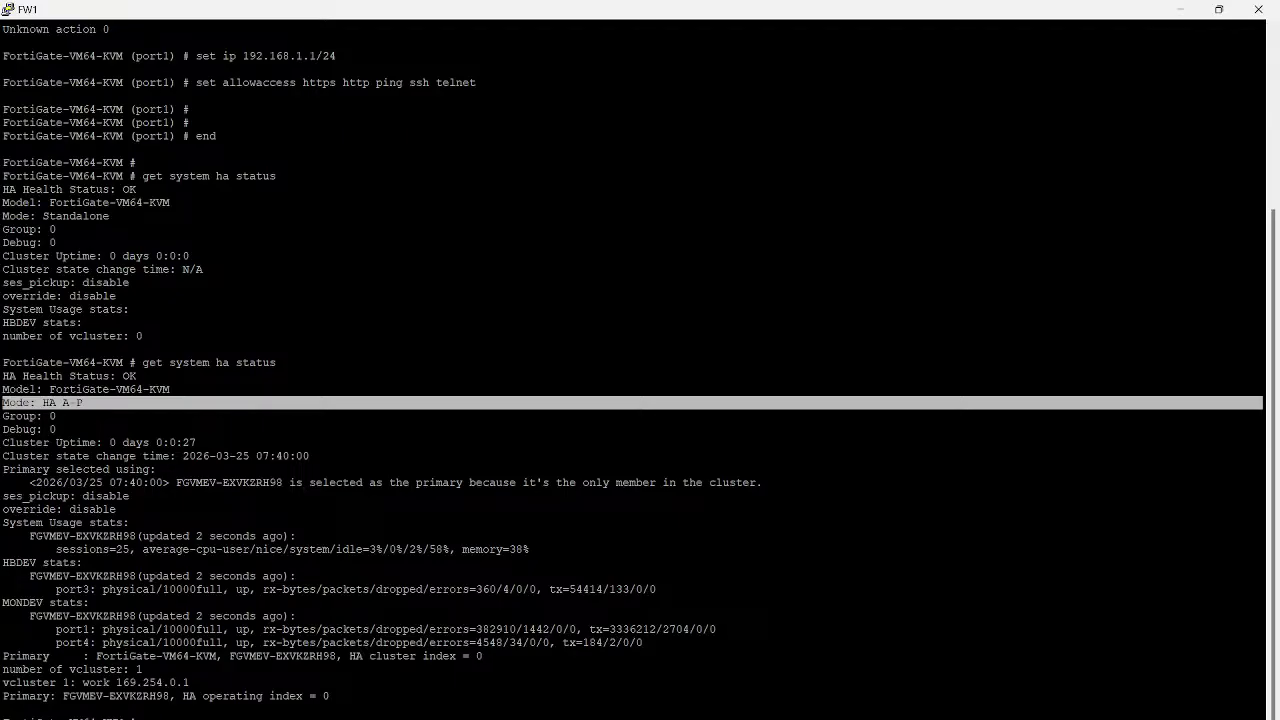
drag(4, 469, 129, 496)
click(6, 482)
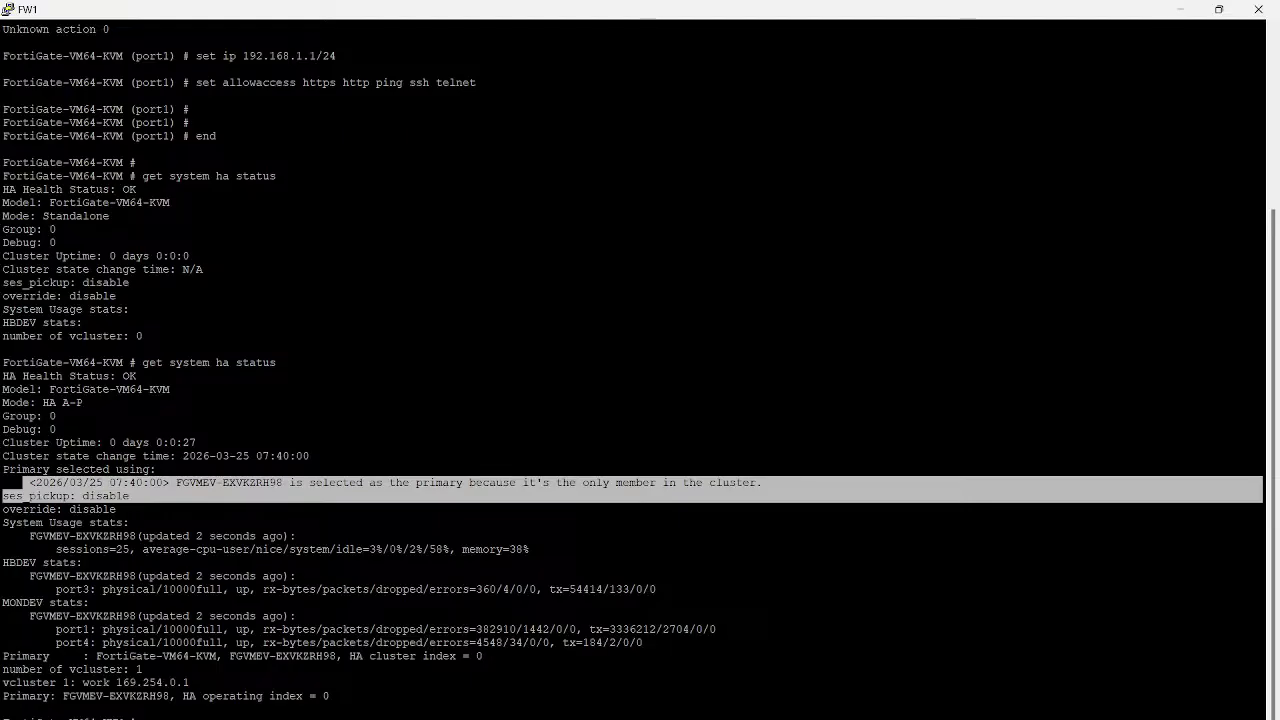
On FW-2's System > HA page, set Active-Passive mode, group name HA and a new password
click(936, 668)
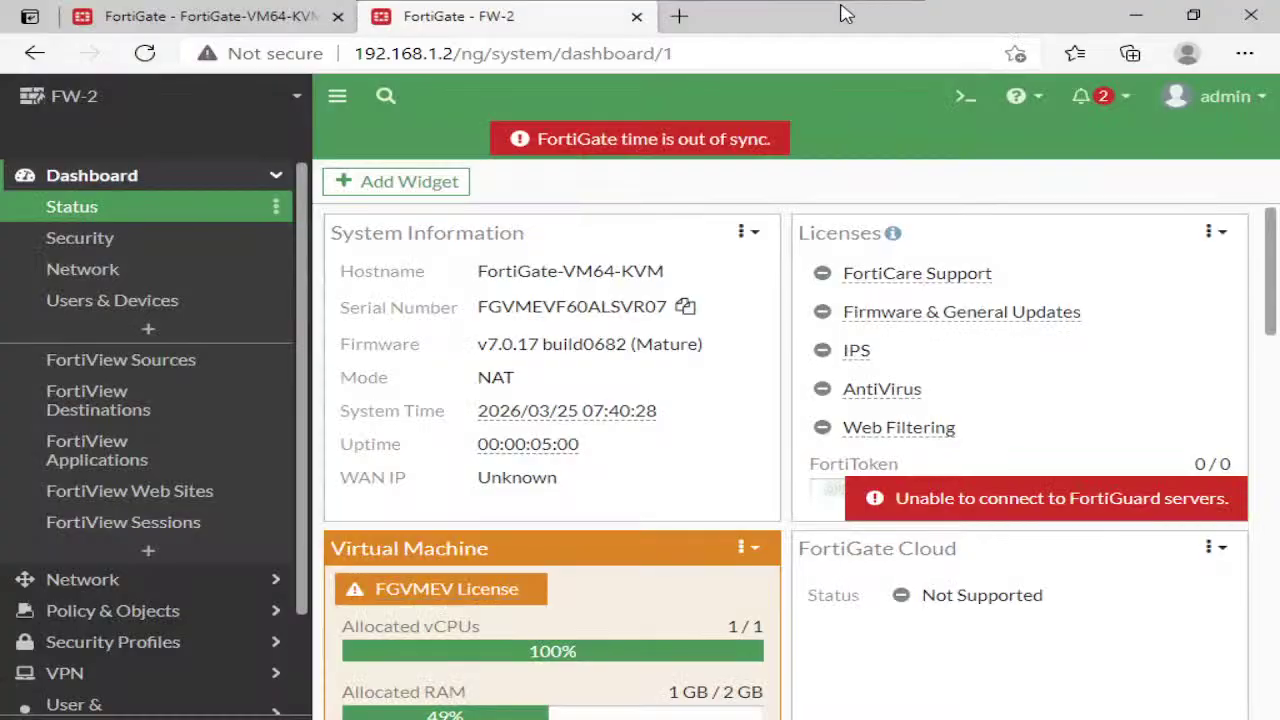
scroll(171, 590, down, 2)
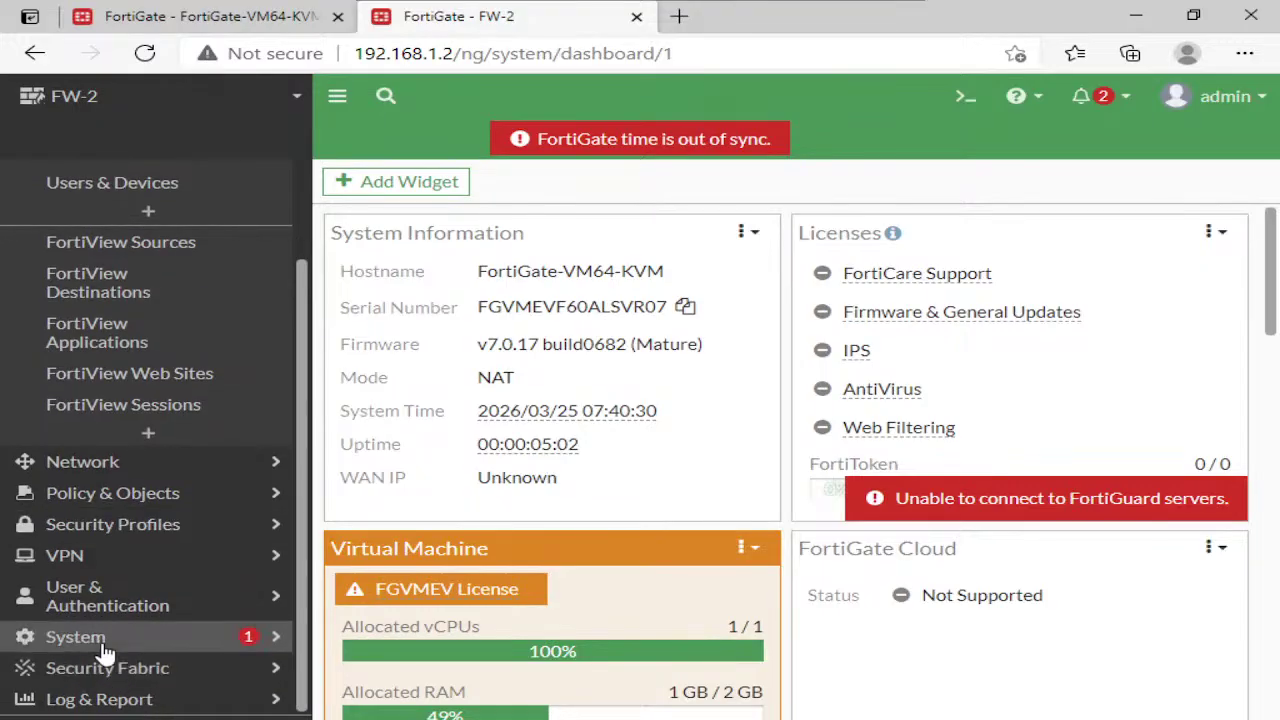
click(60, 638)
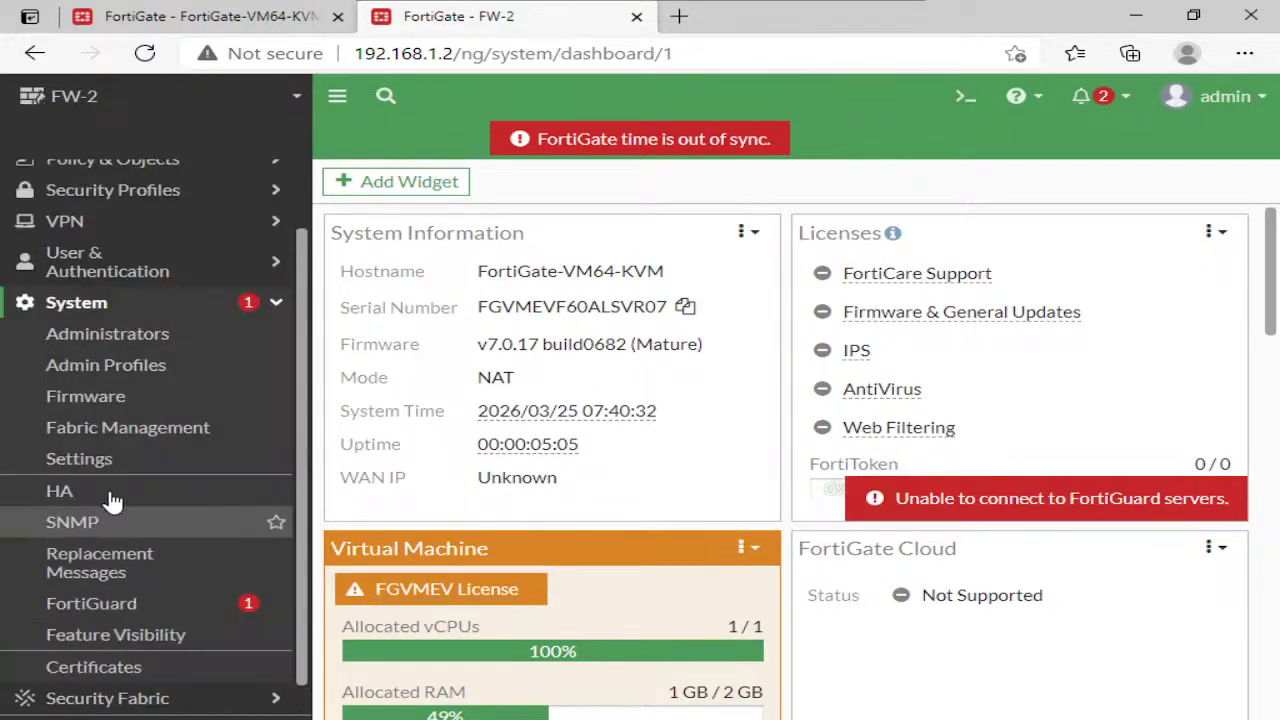
click(60, 490)
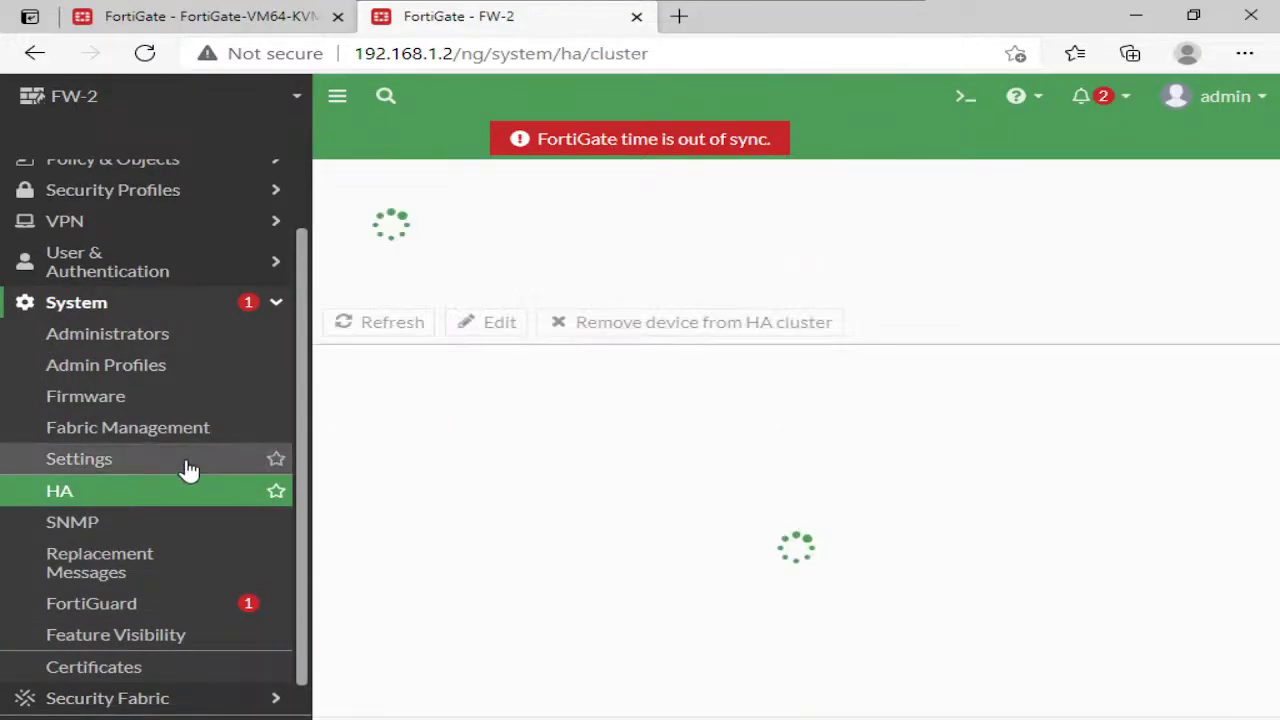
click(517, 226)
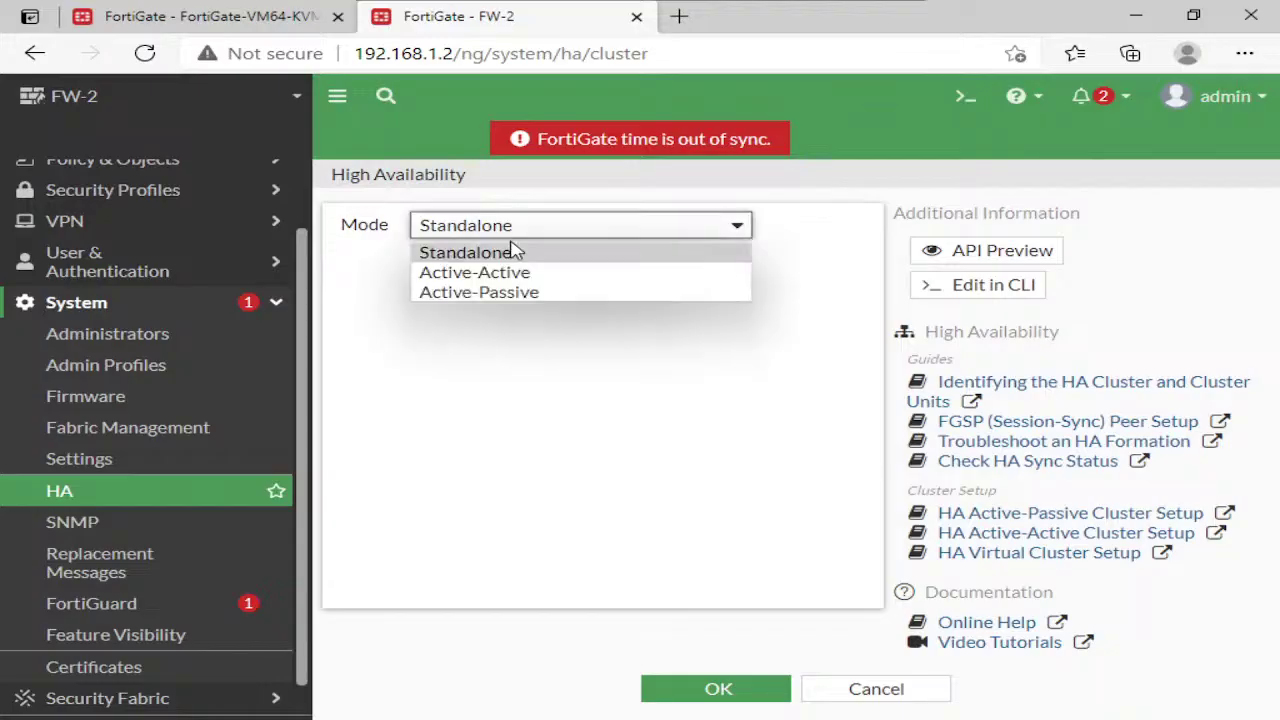
click(480, 292)
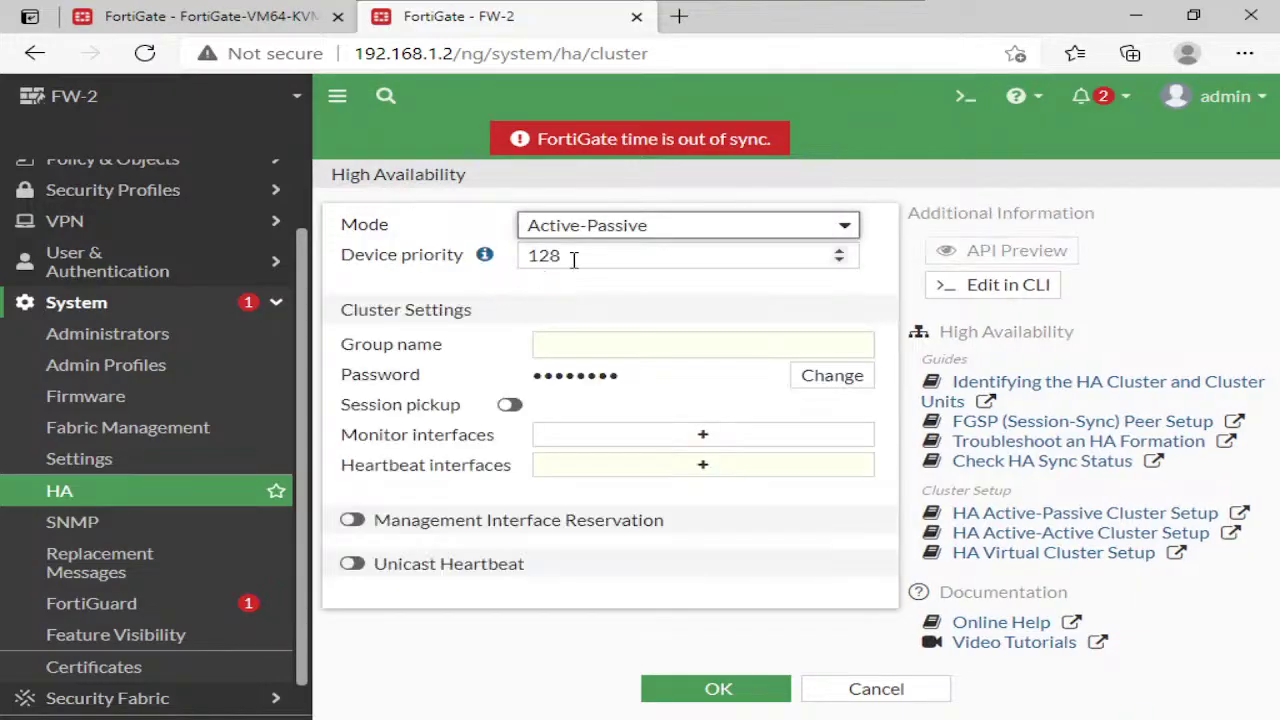
click(611, 350)
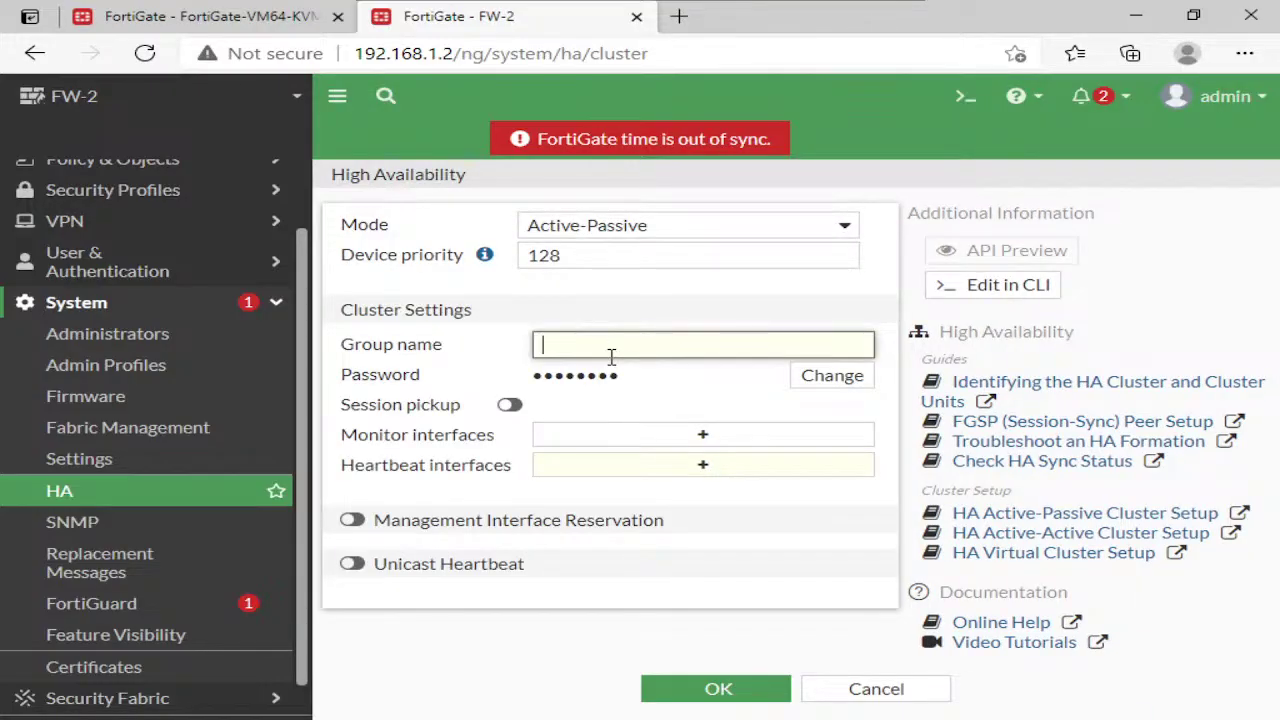
click(802, 382)
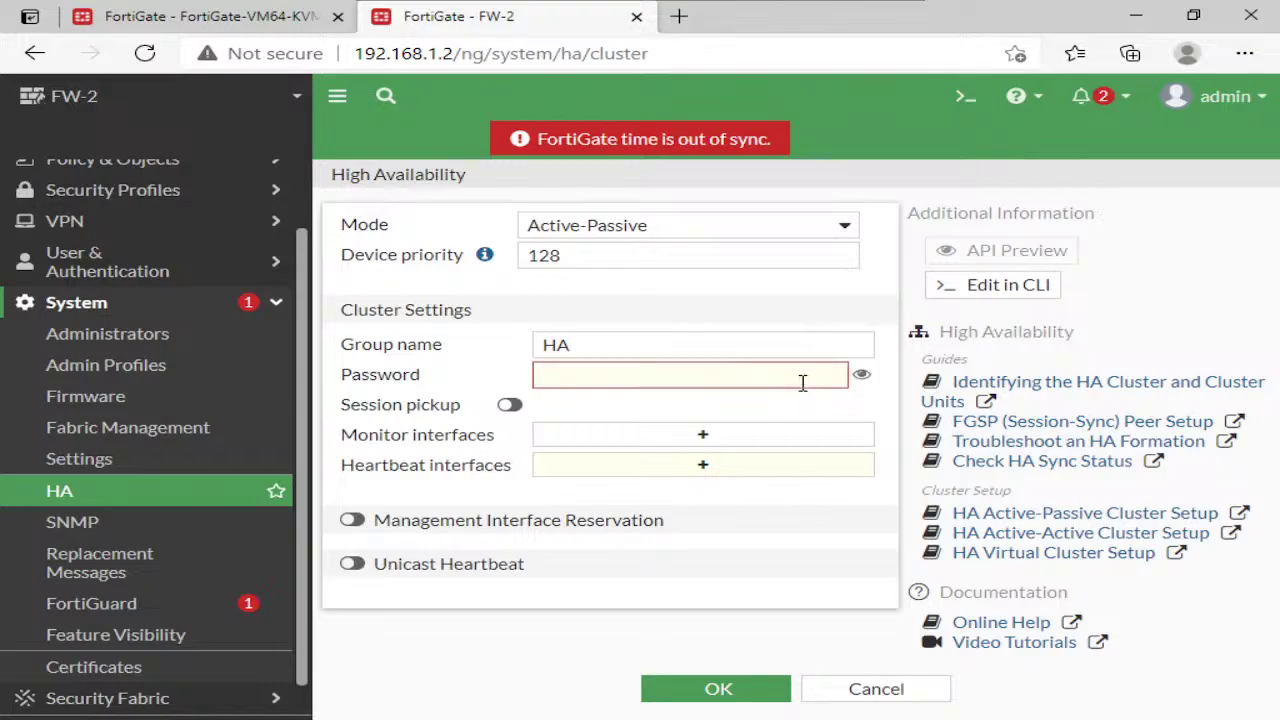
text(••)
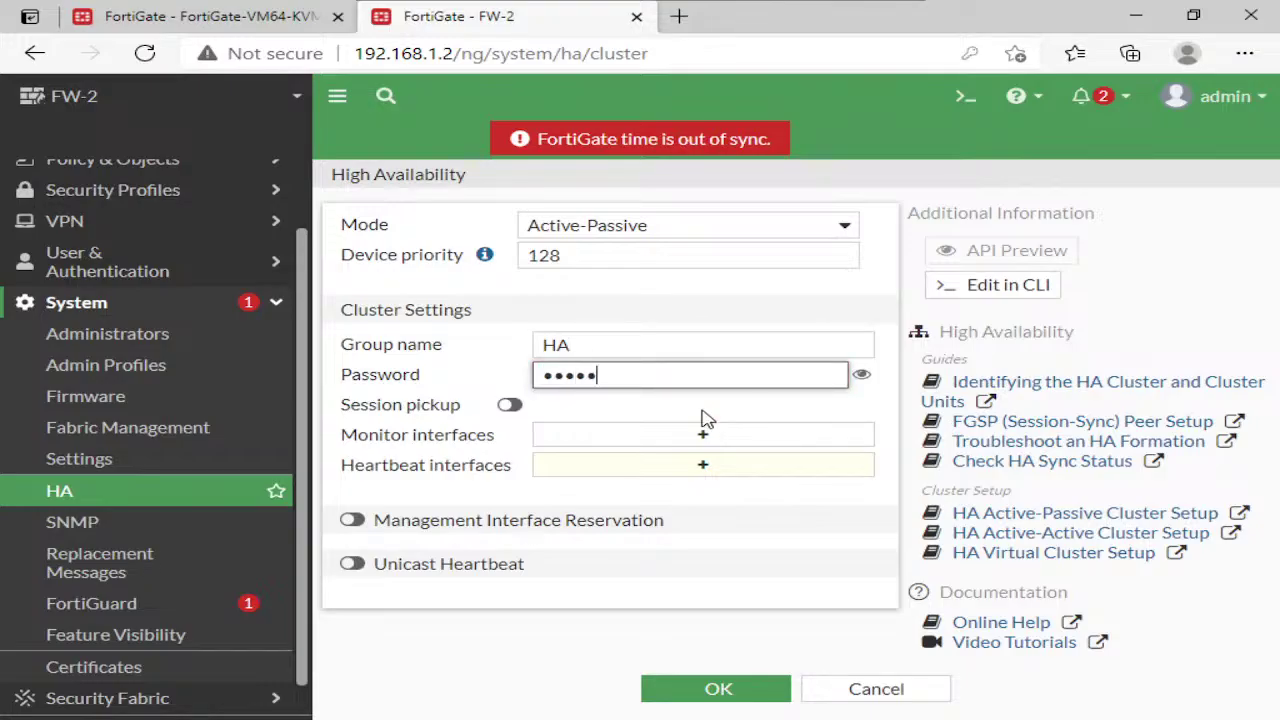
Monitor port1 and port4, make port3 the heartbeat interface, and save FW-2's HA configuration
click(705, 437)
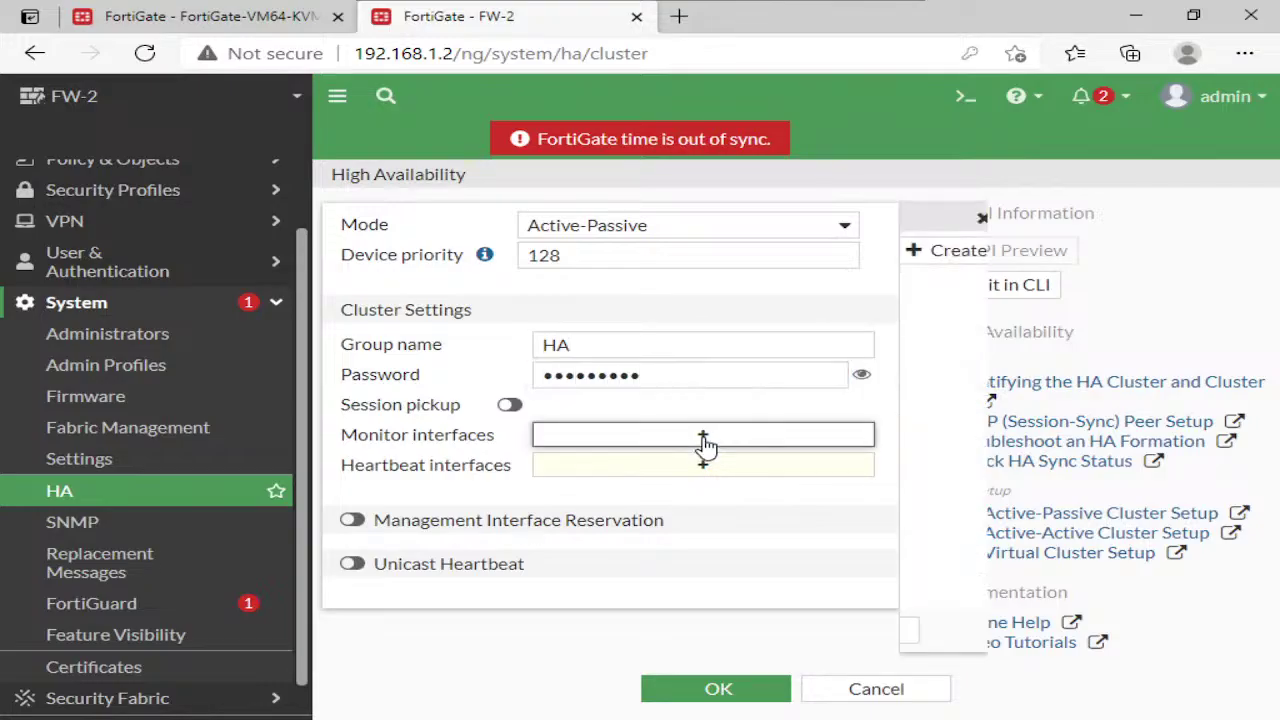
click(977, 287)
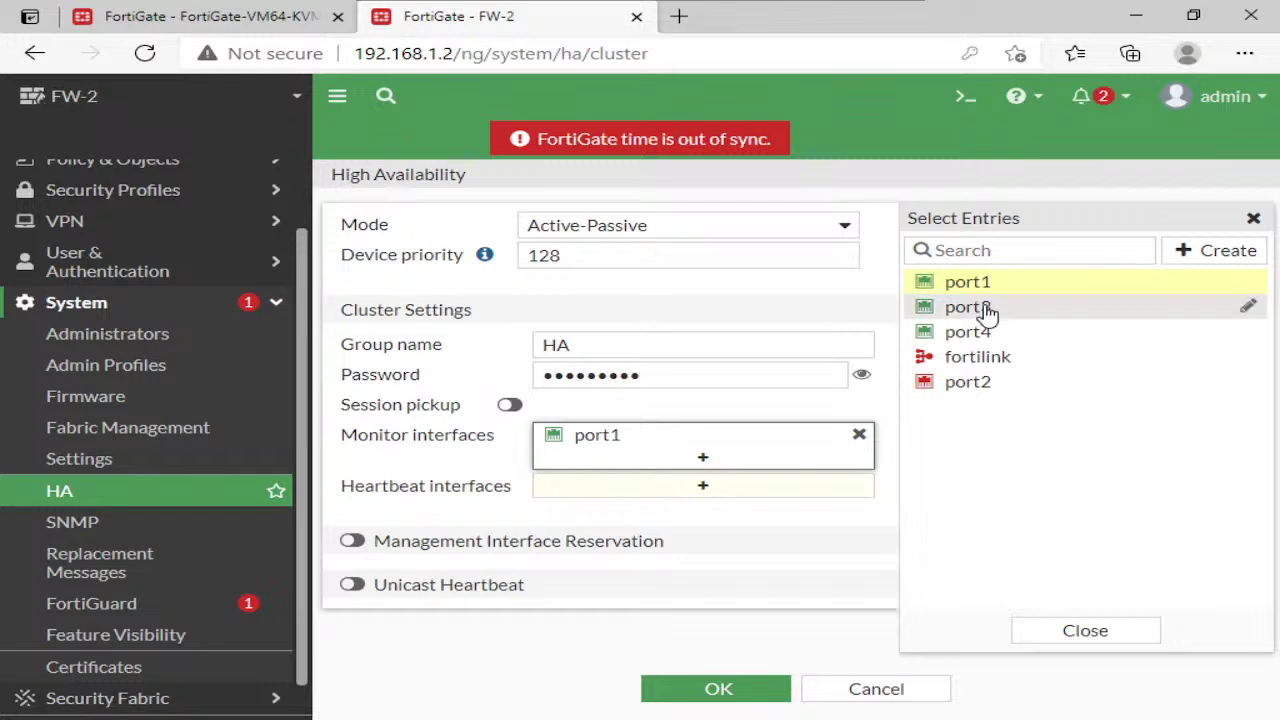
click(980, 331)
click(751, 515)
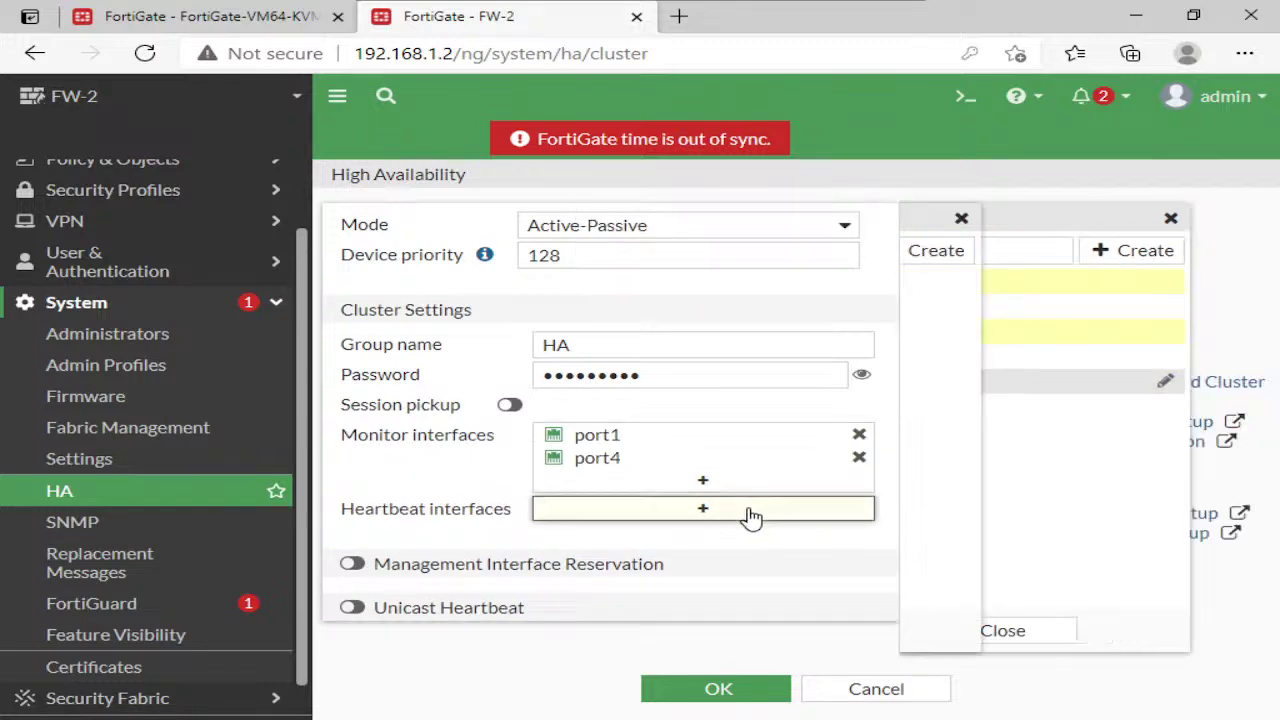
click(968, 307)
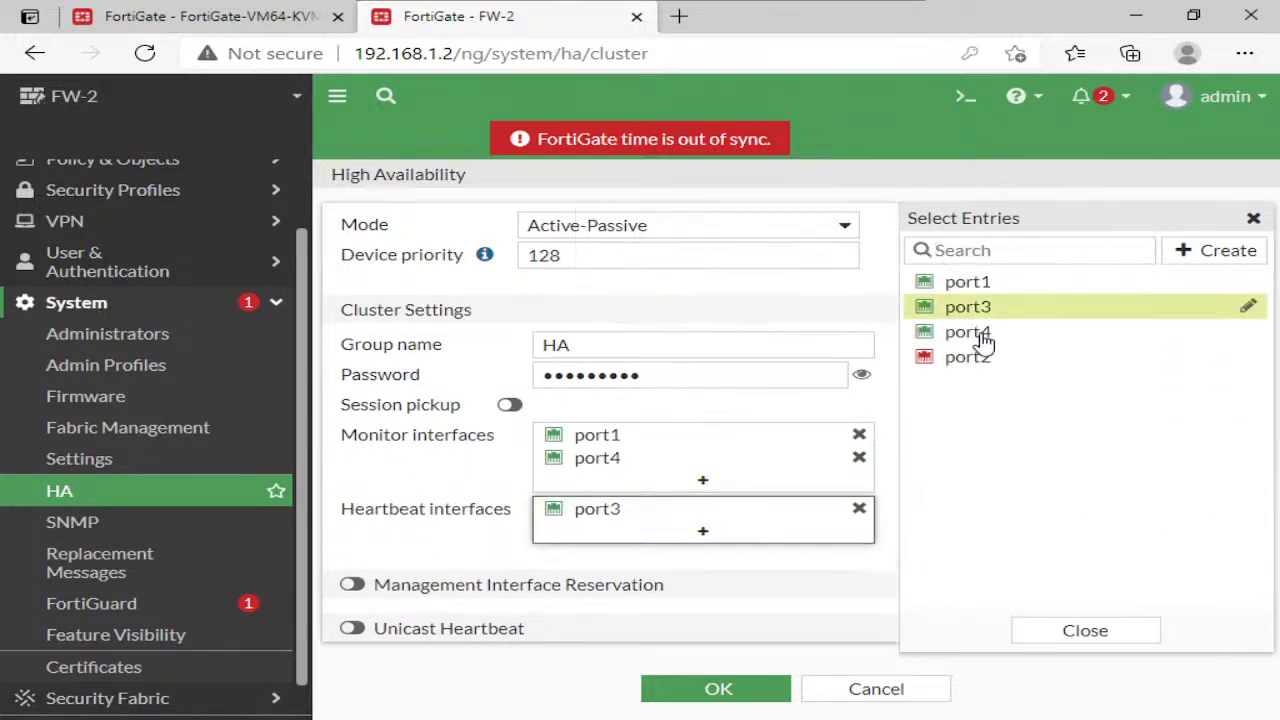
click(1095, 630)
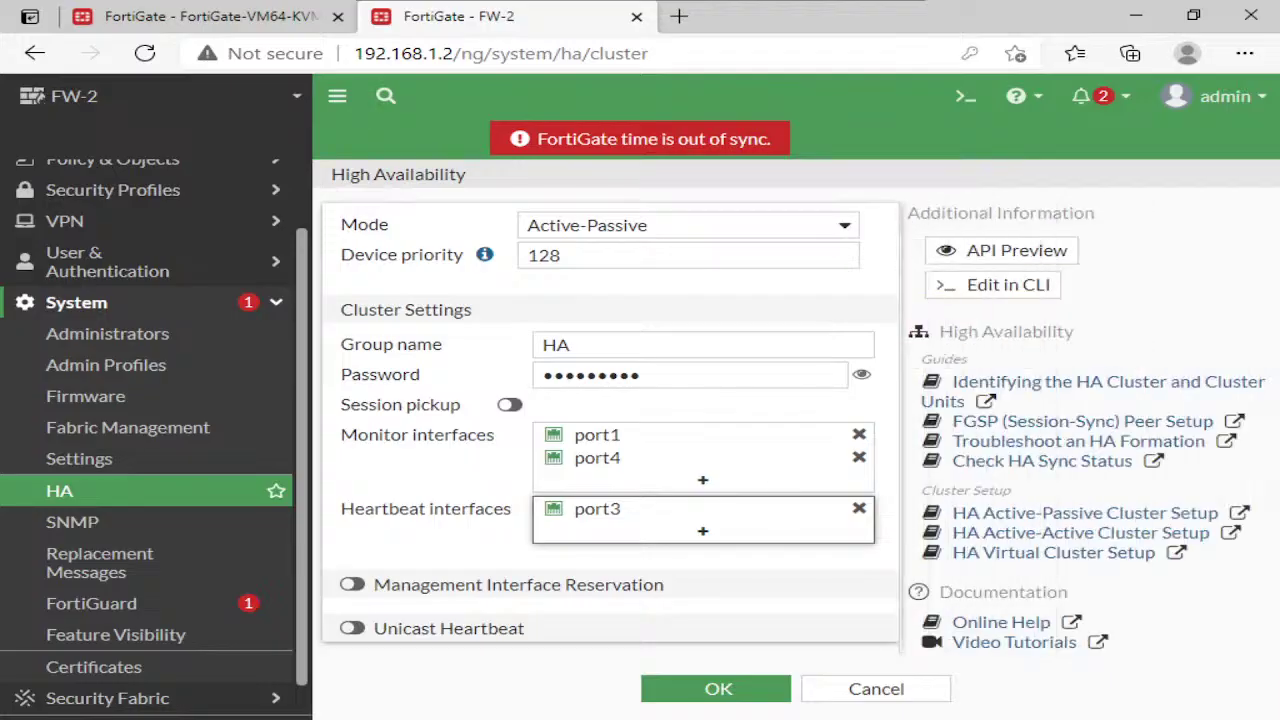
click(718, 689)
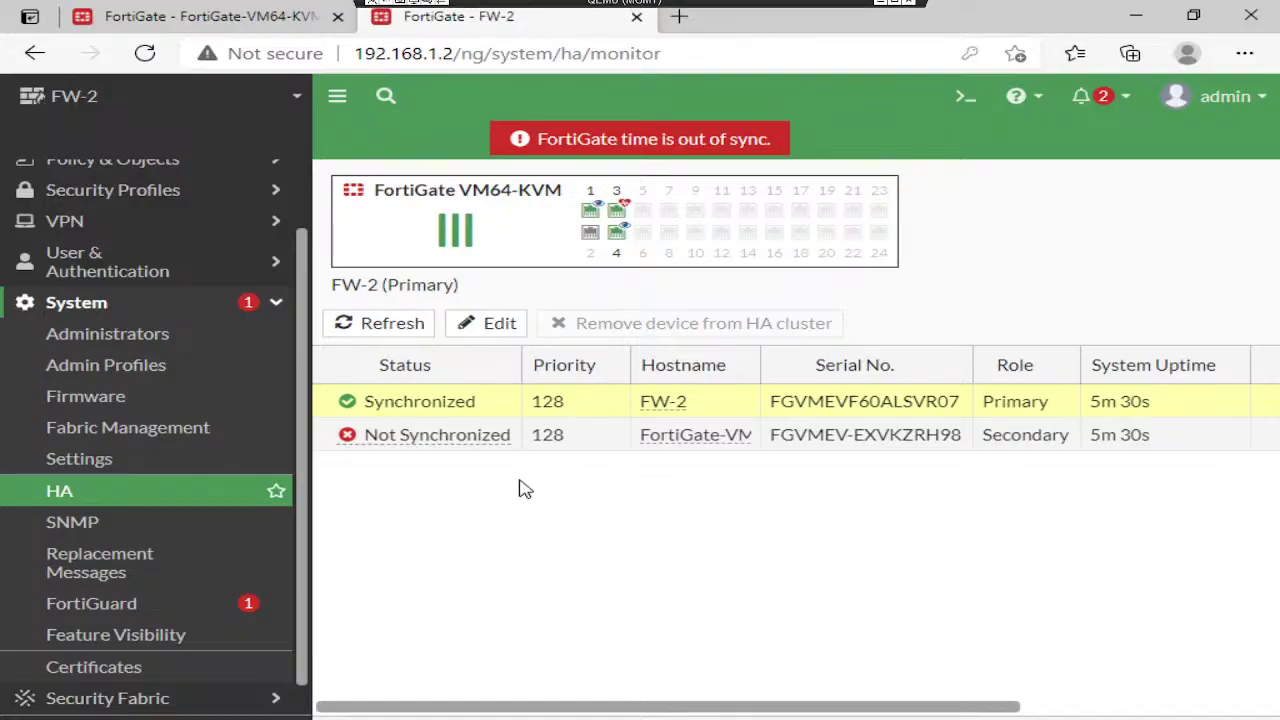
On FW-2's HA monitor, edit the not-synchronized secondary peer and rename it FW-1
click(214, 20)
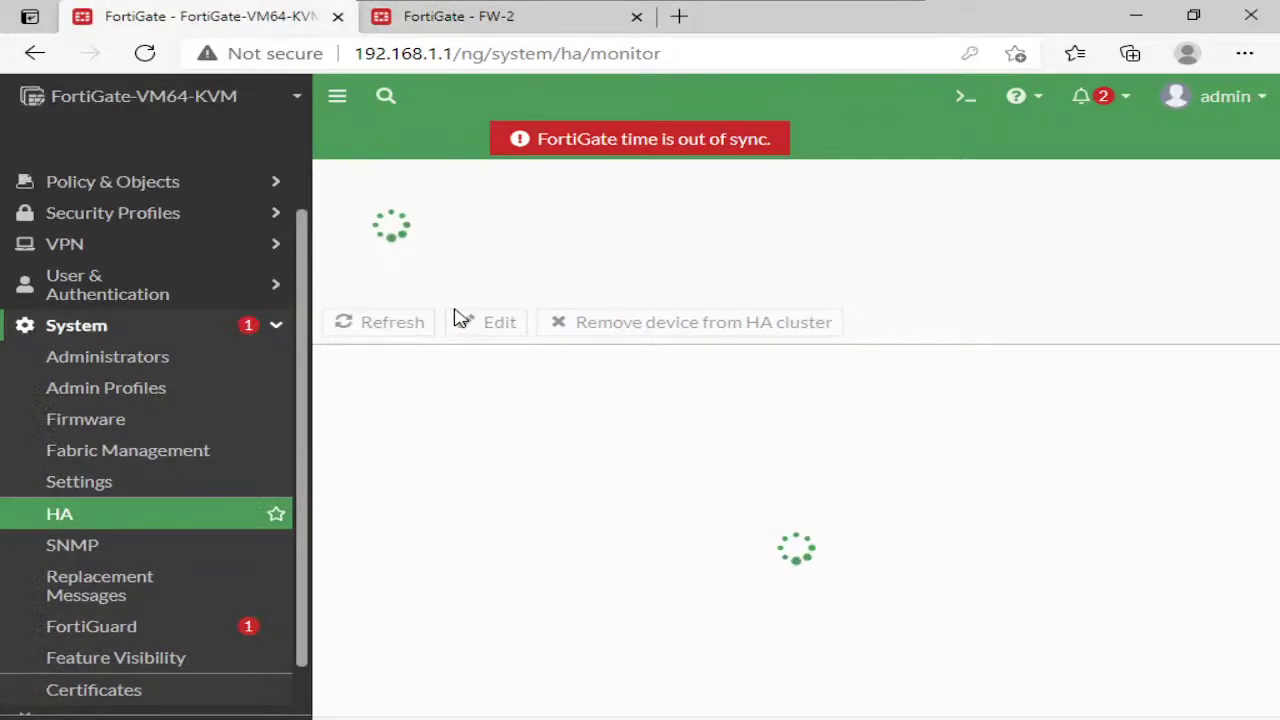
scroll(250, 250, up, 2)
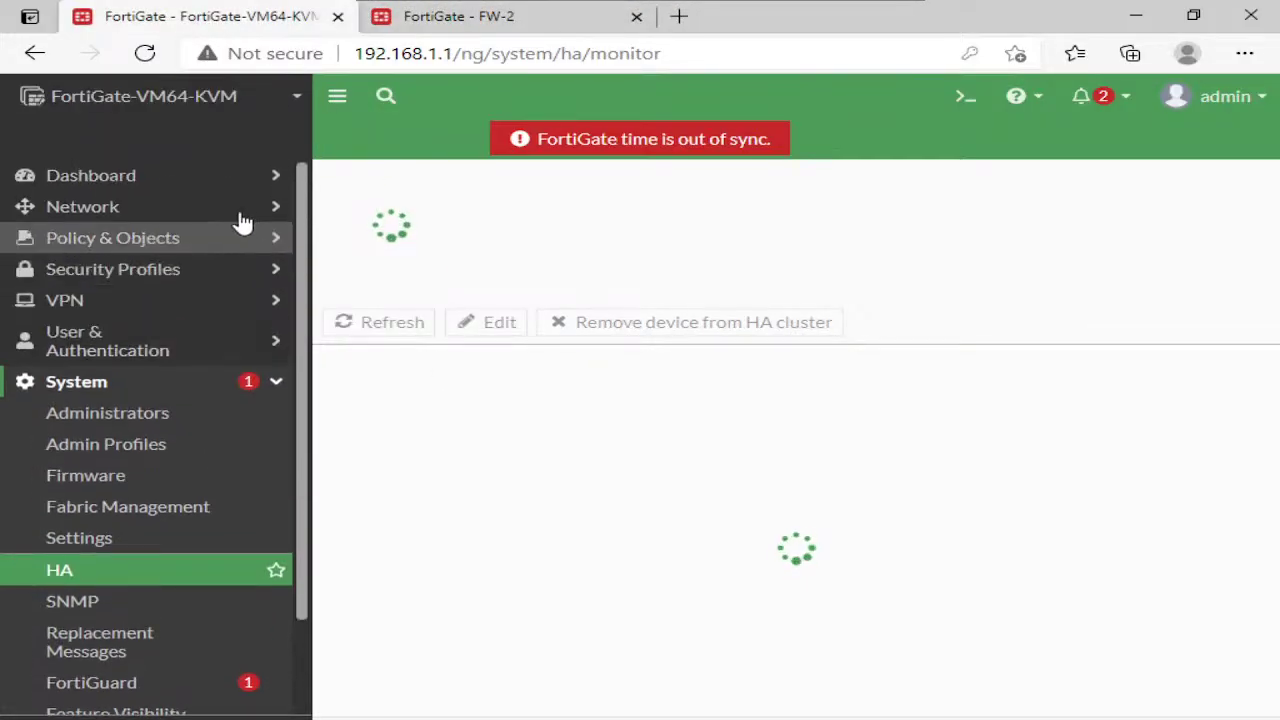
click(400, 24)
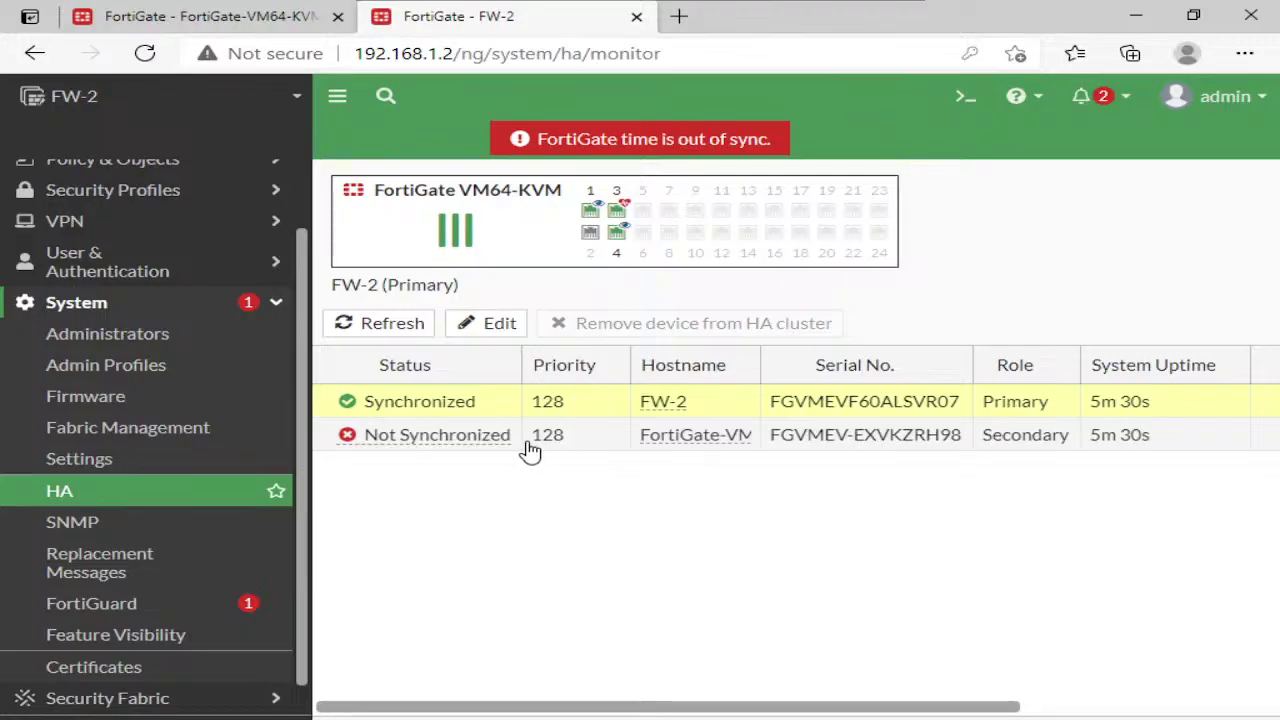
click(528, 440)
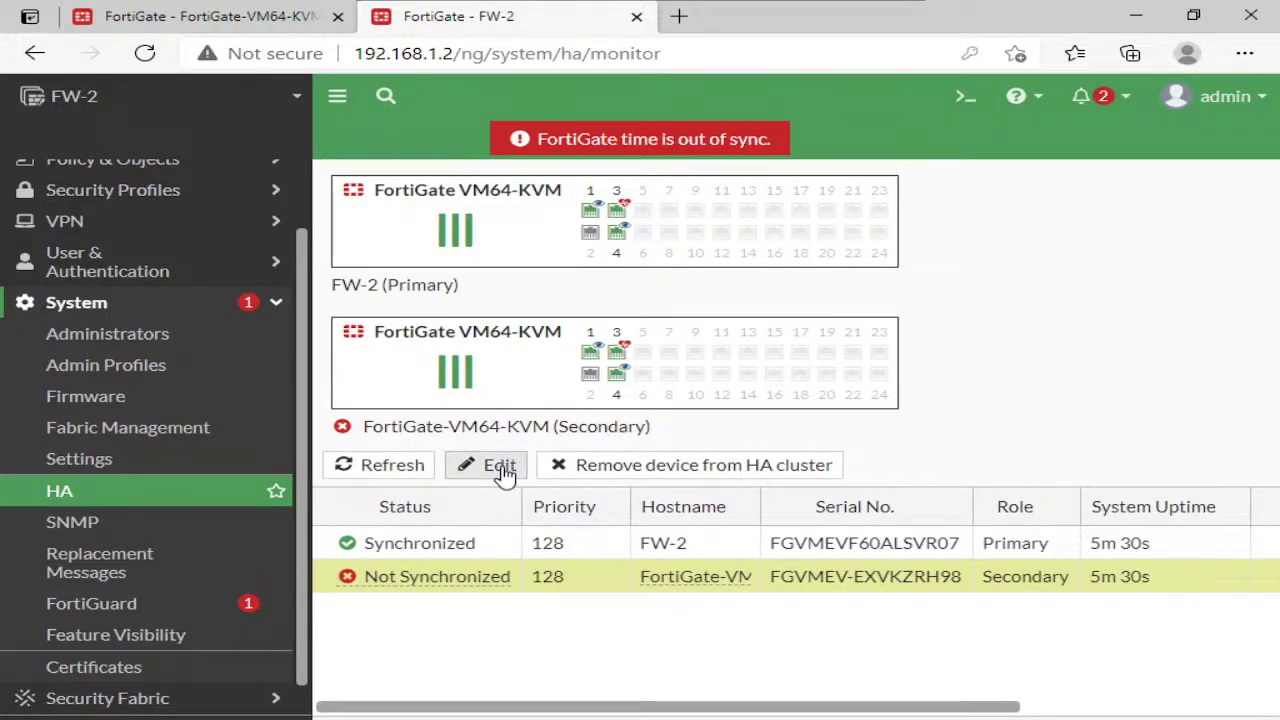
click(505, 466)
triple_click(602, 214)
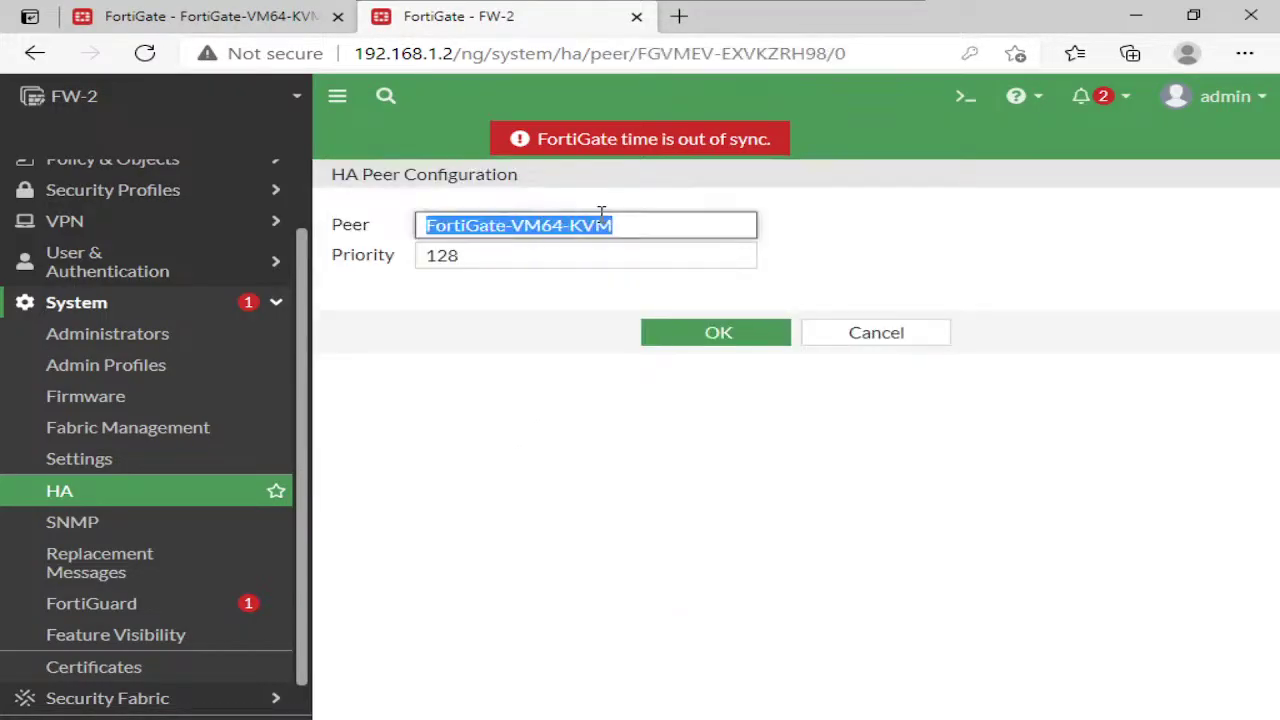
text(FW-1)
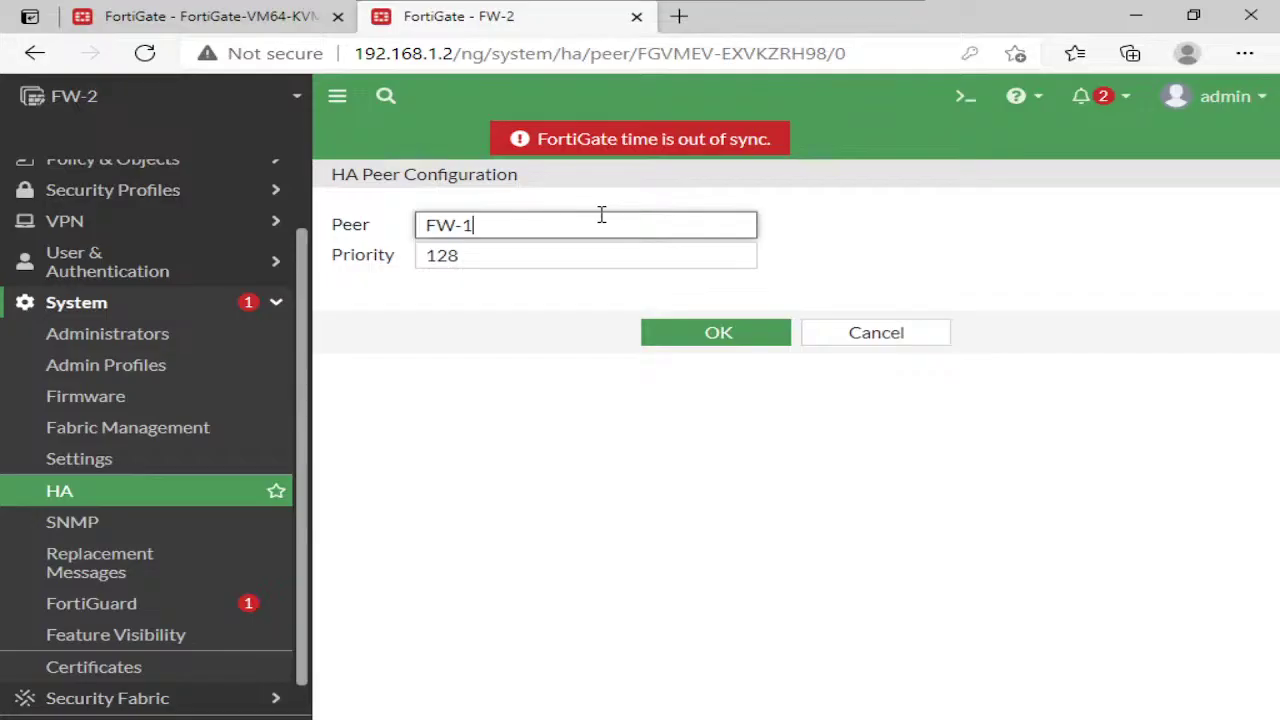
click(691, 344)
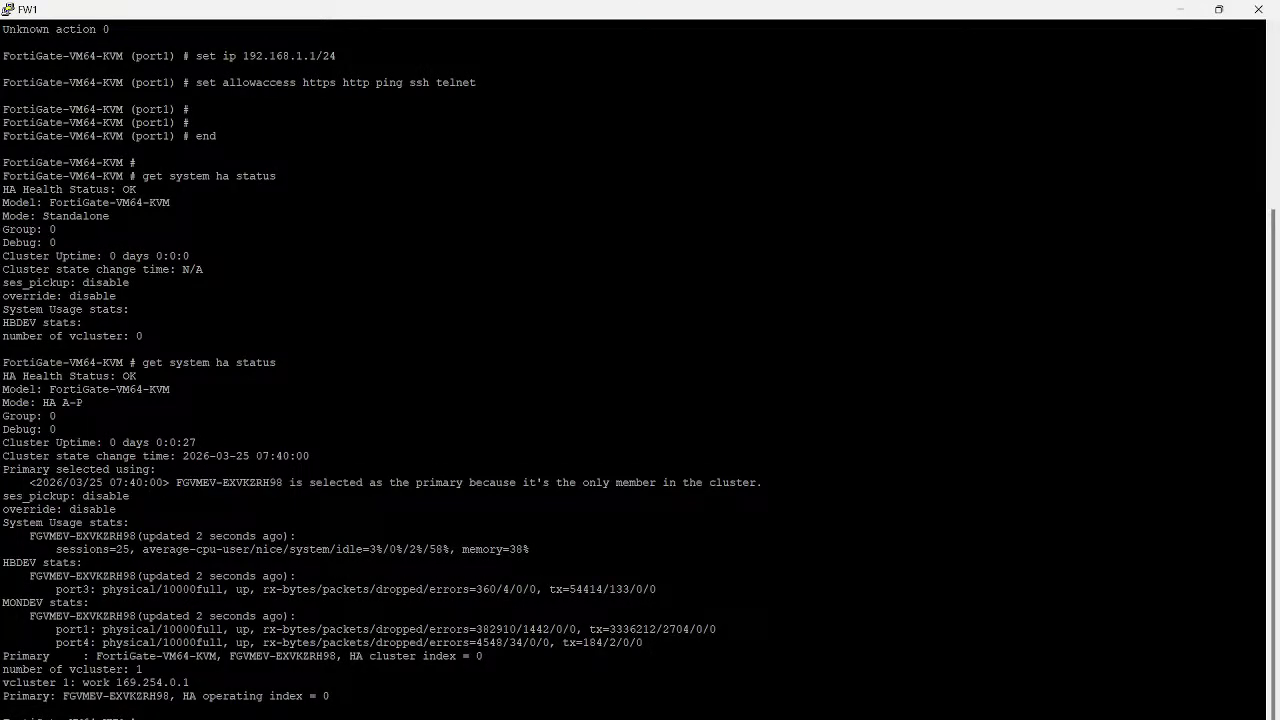
Rerun get system ha status on FW-1 and highlight its Primary and Secondary operating index lines
key(Return)
key(Return)
key(Return)
key(Return)
key(Return)
key(Return)
key(Return)
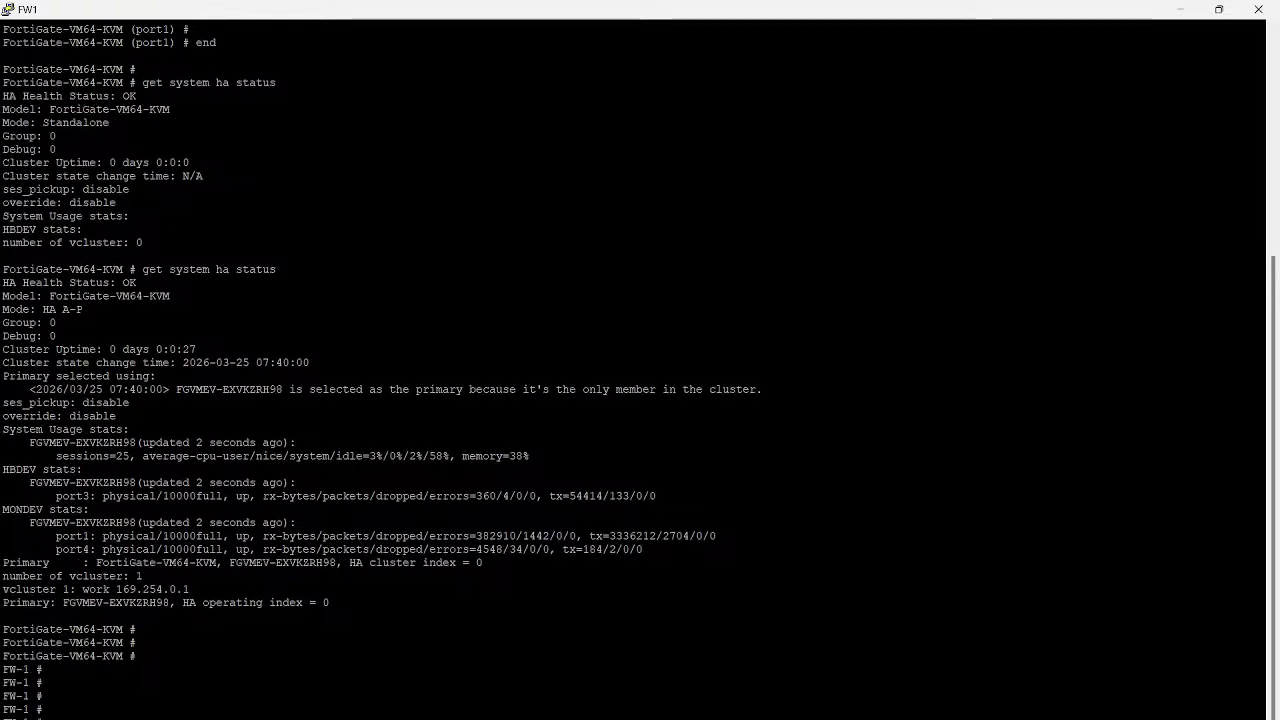
key(Up)
key(Return)
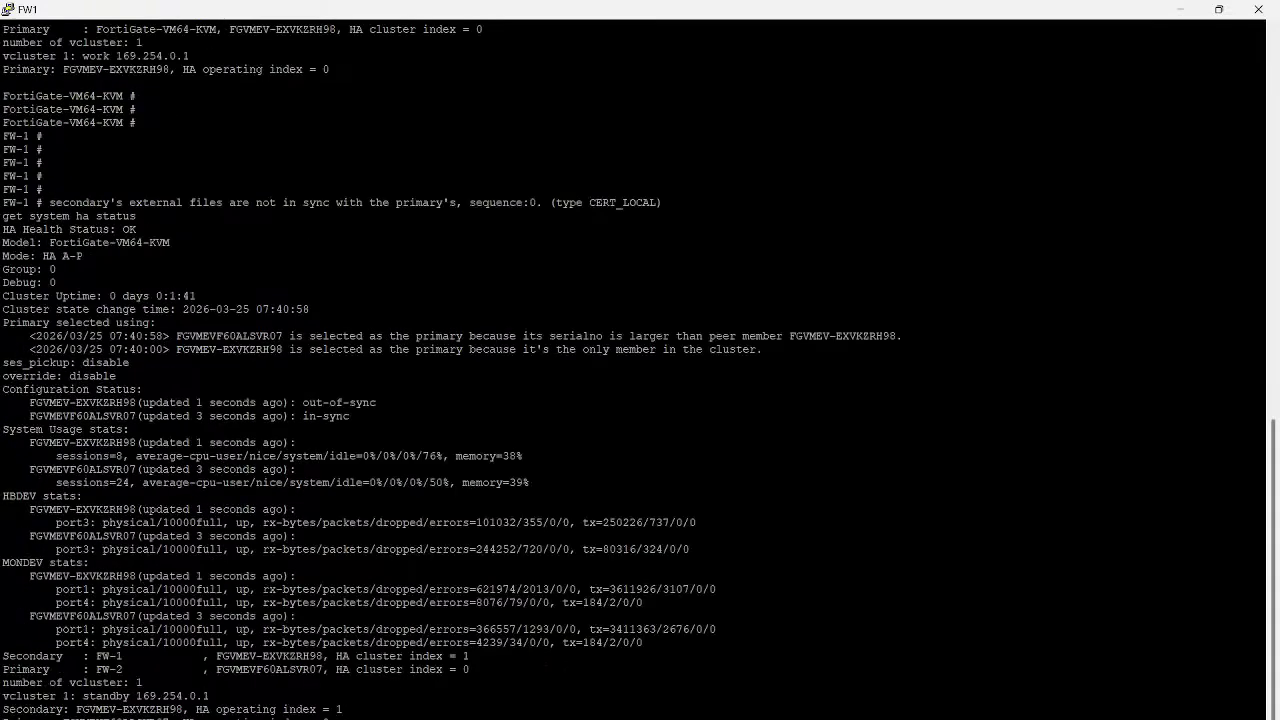
key(Return)
key(Return)
key(Return)
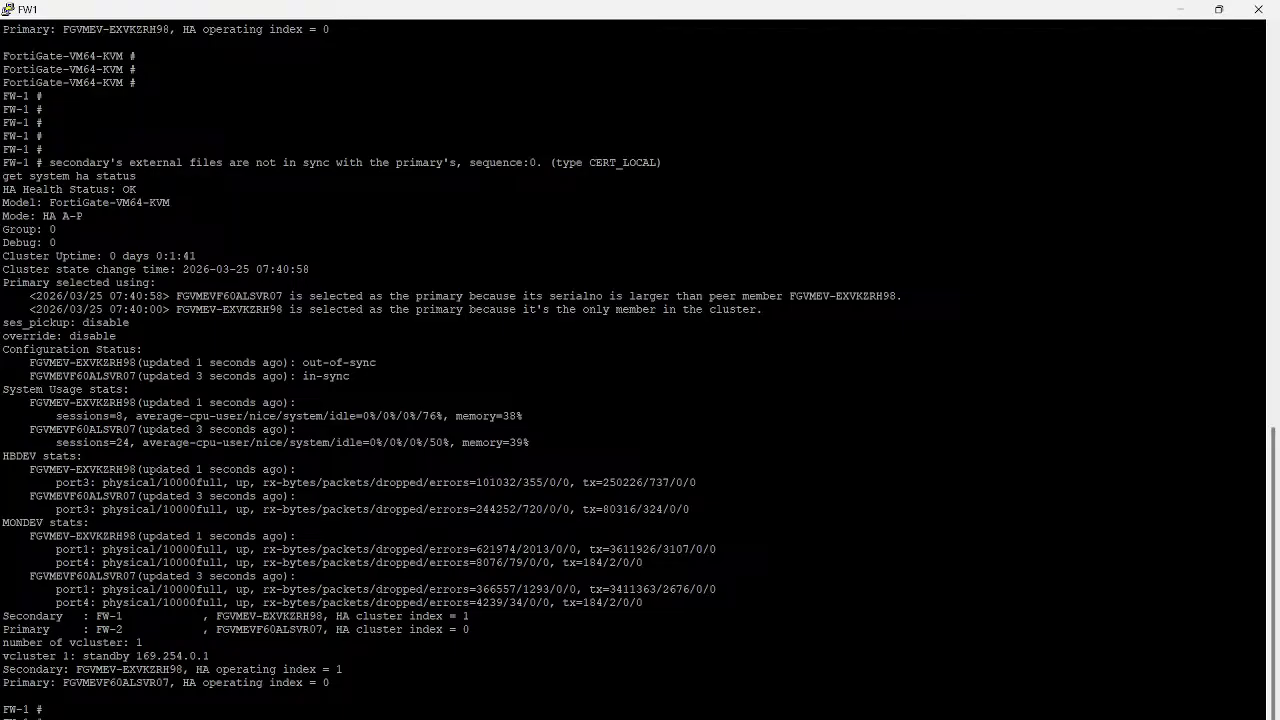
drag(2, 669, 1264, 669)
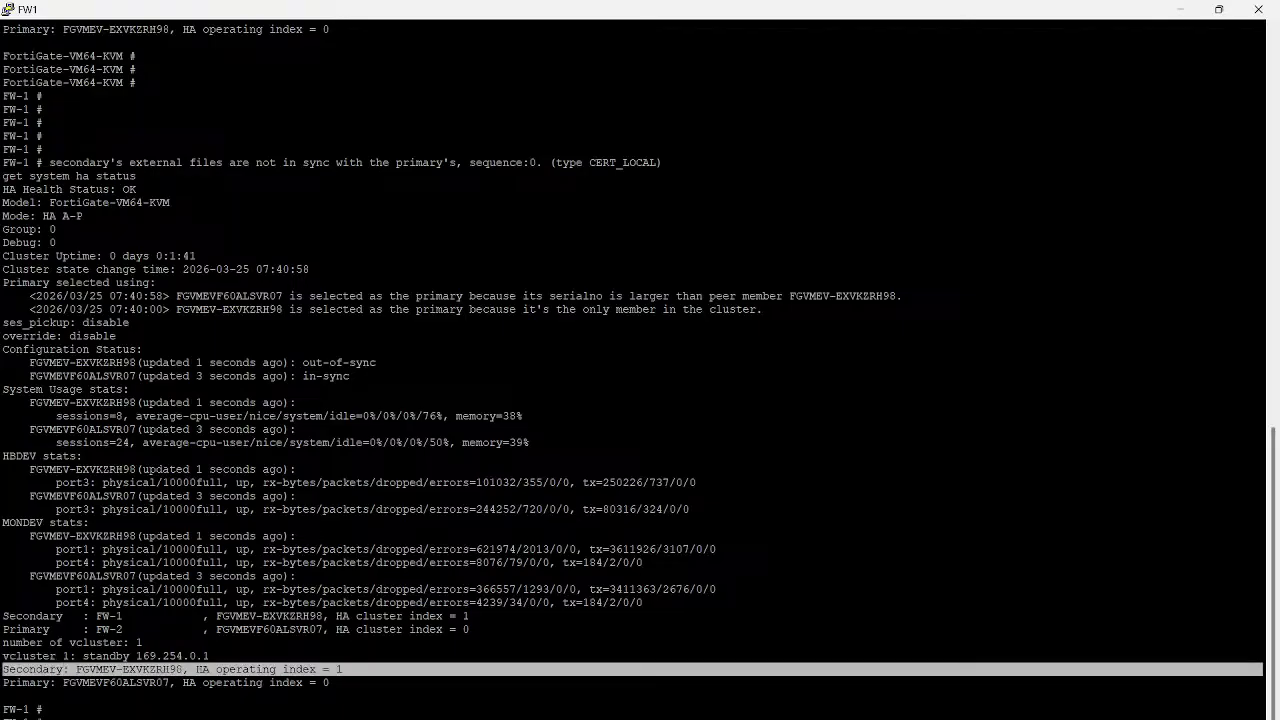
triple_click(212, 683)
triple_click(212, 669)
triple_click(212, 683)
click(212, 676)
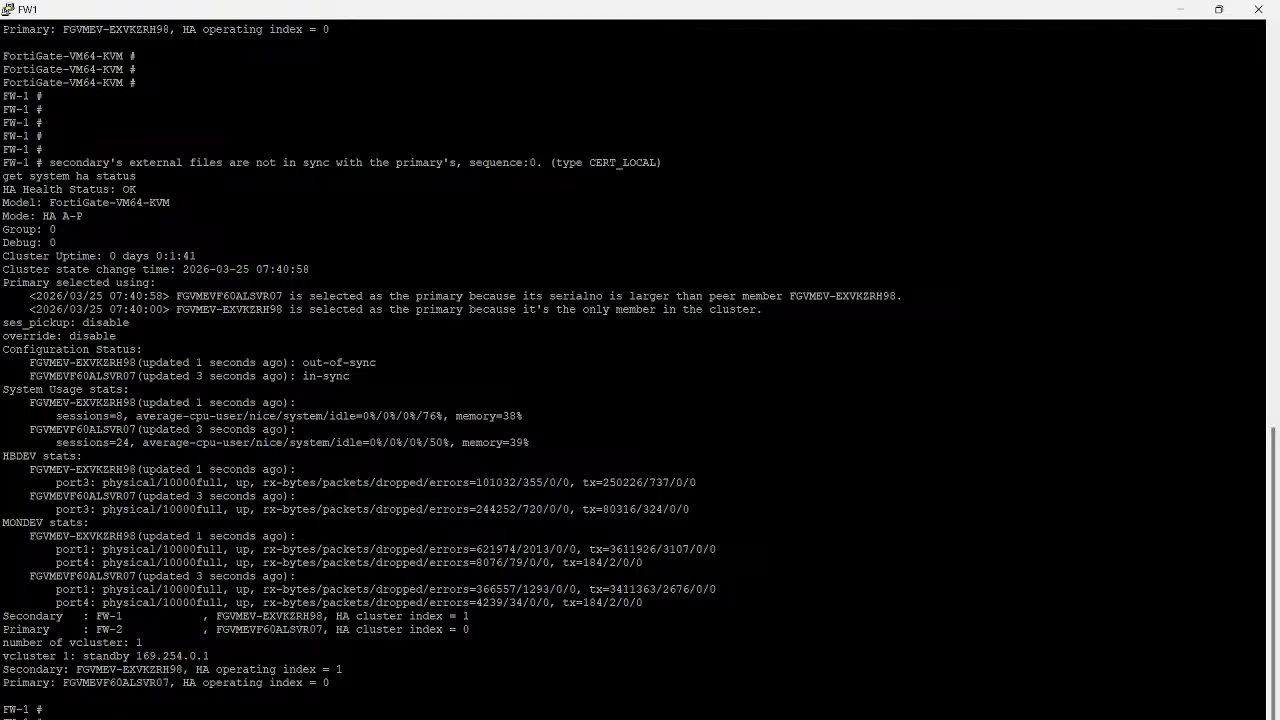
Run get system status on FW-1 and copy its serial number
key(Return)
key(Return)
key(Return)
key(Return)
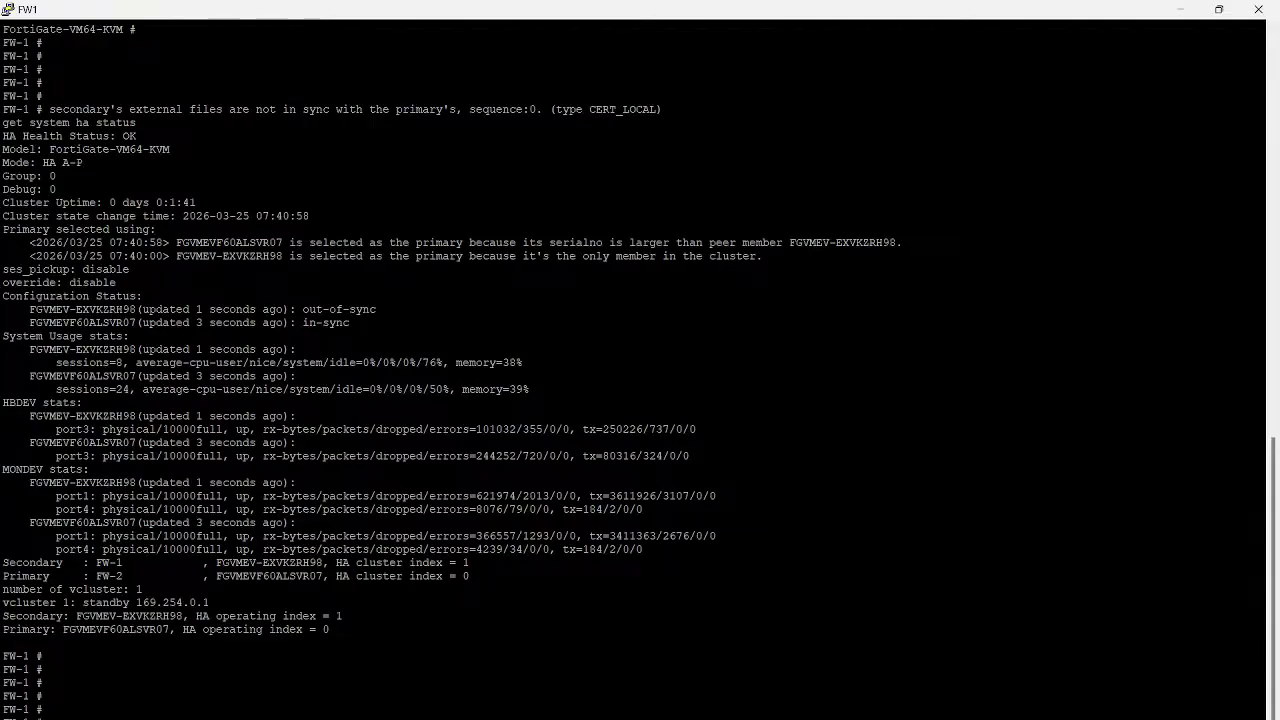
text(get system status)
key(Return)
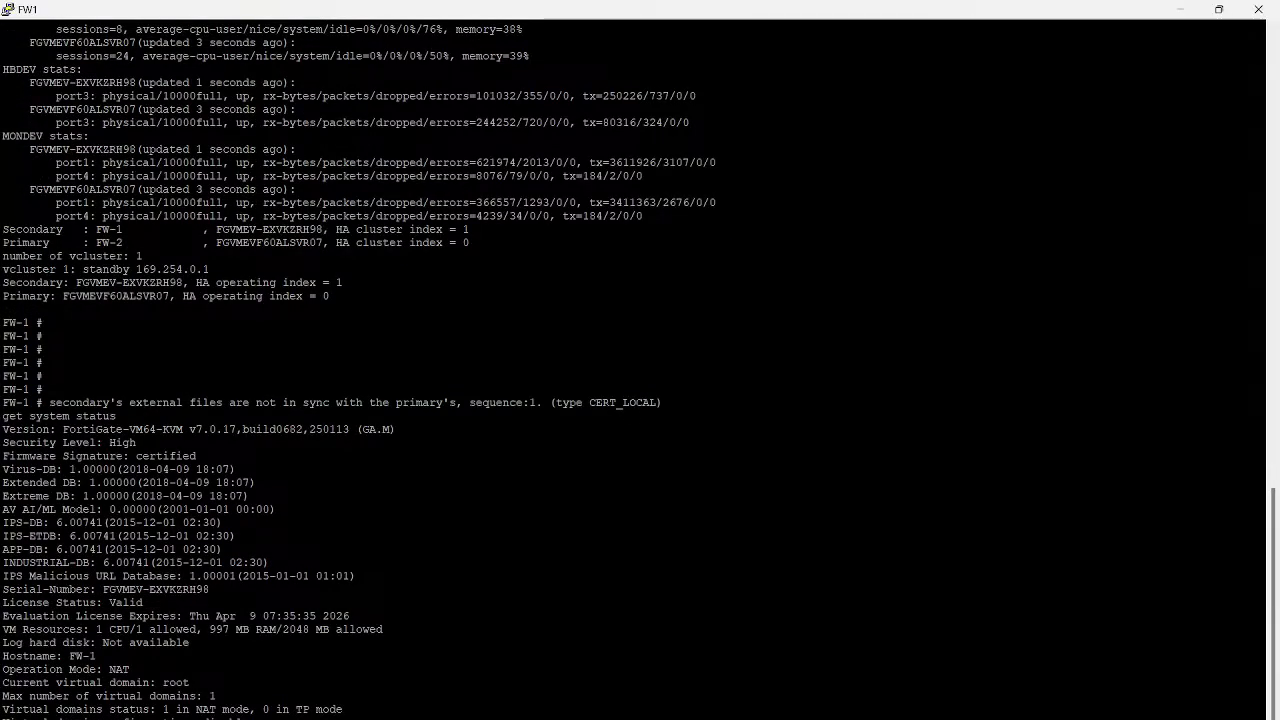
double_click(155, 589)
scroll(155, 589, down, 1)
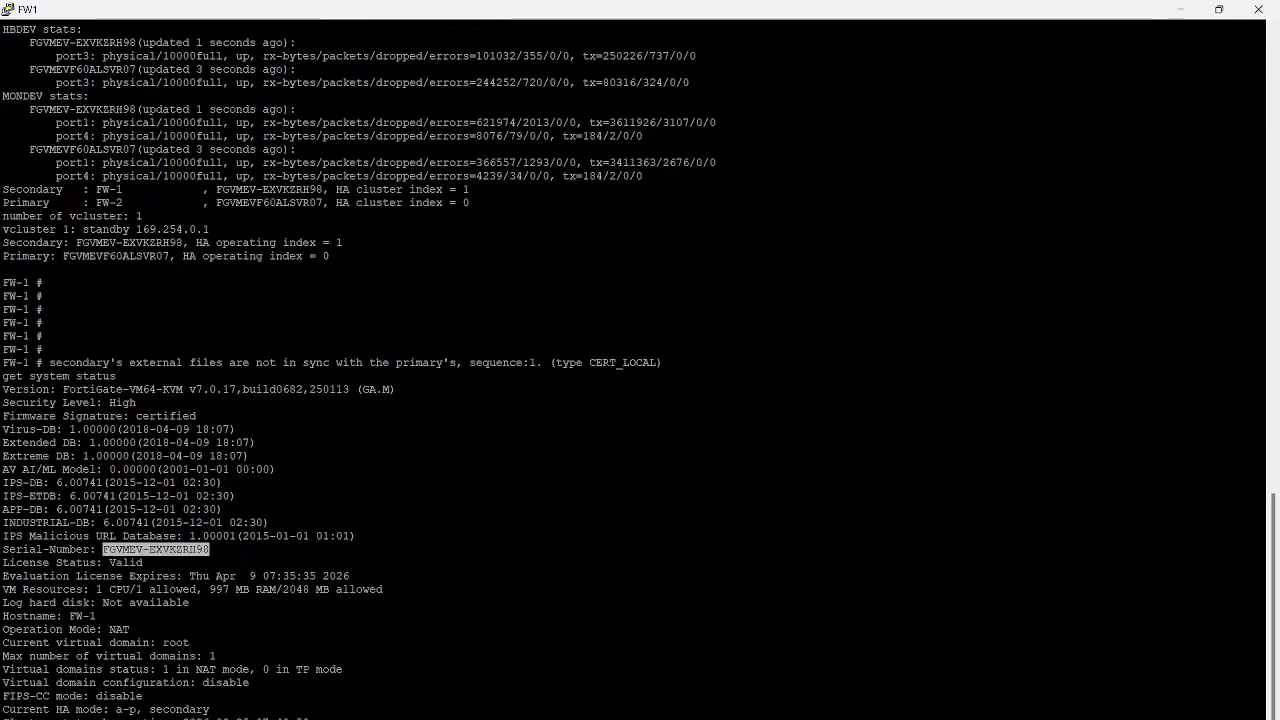
Paste FW-1's serial number into a new Notepad note labelled '- FW-1'
key(super+r)
text(notepad)
key(Return)
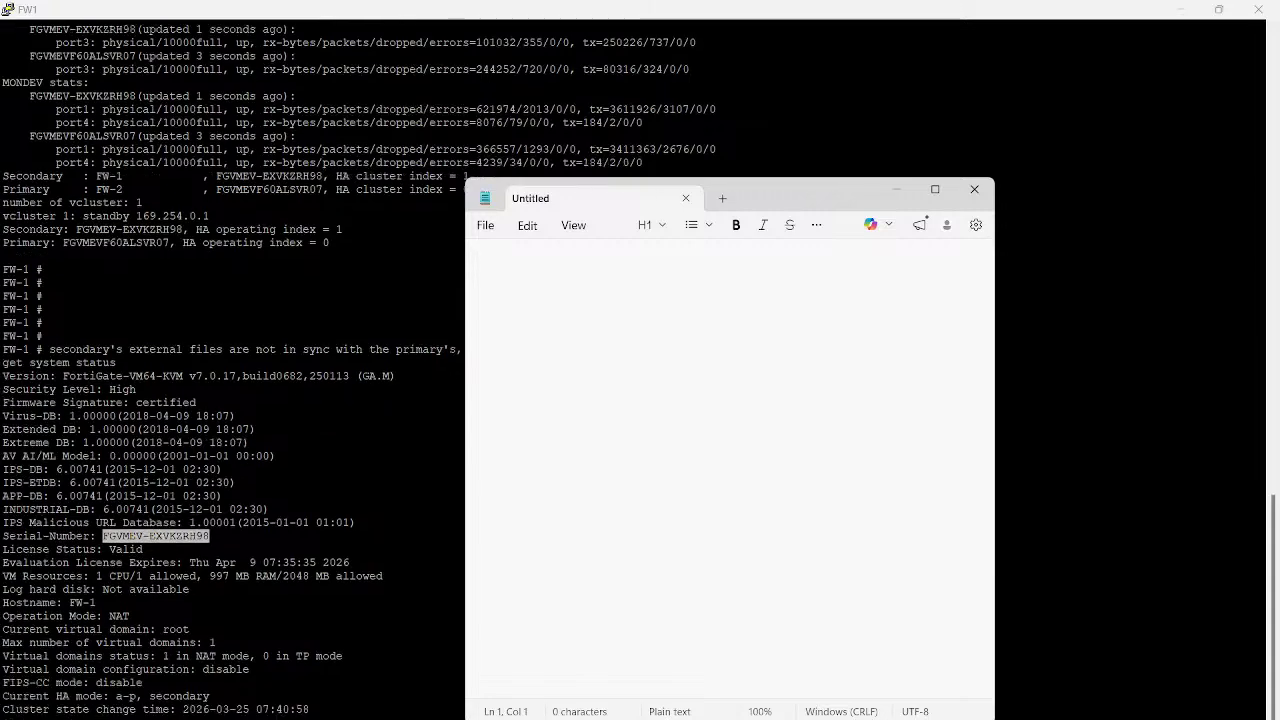
text(FGVMEV-EXVKZRH98)
text(- FW)
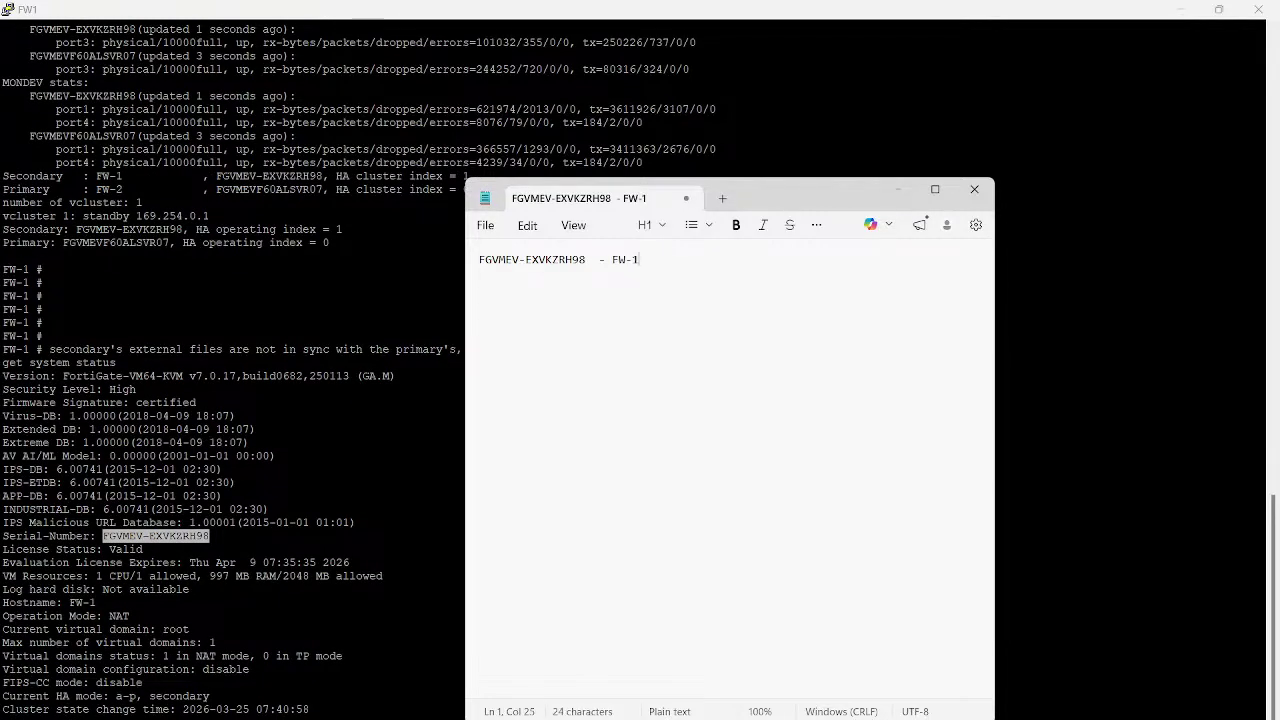
click(825, 719)
Run get system status on FW-2 and copy its serial number
click(1168, 684)
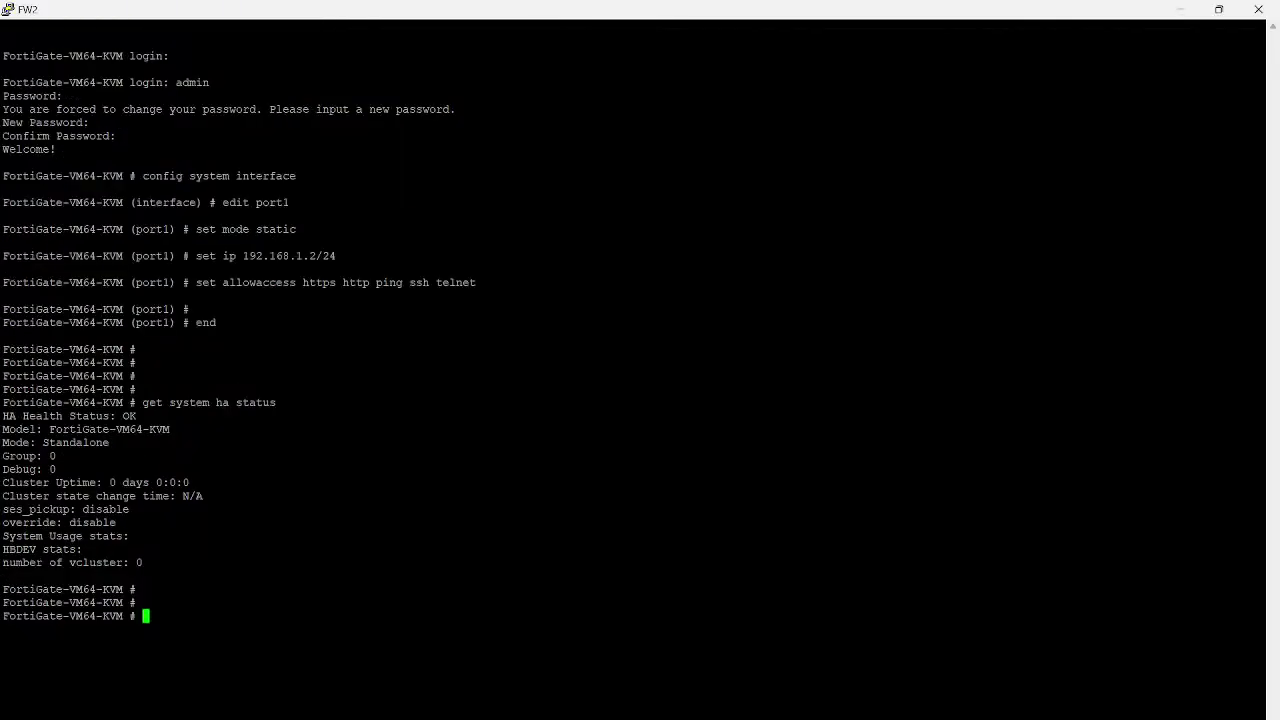
text(get system )
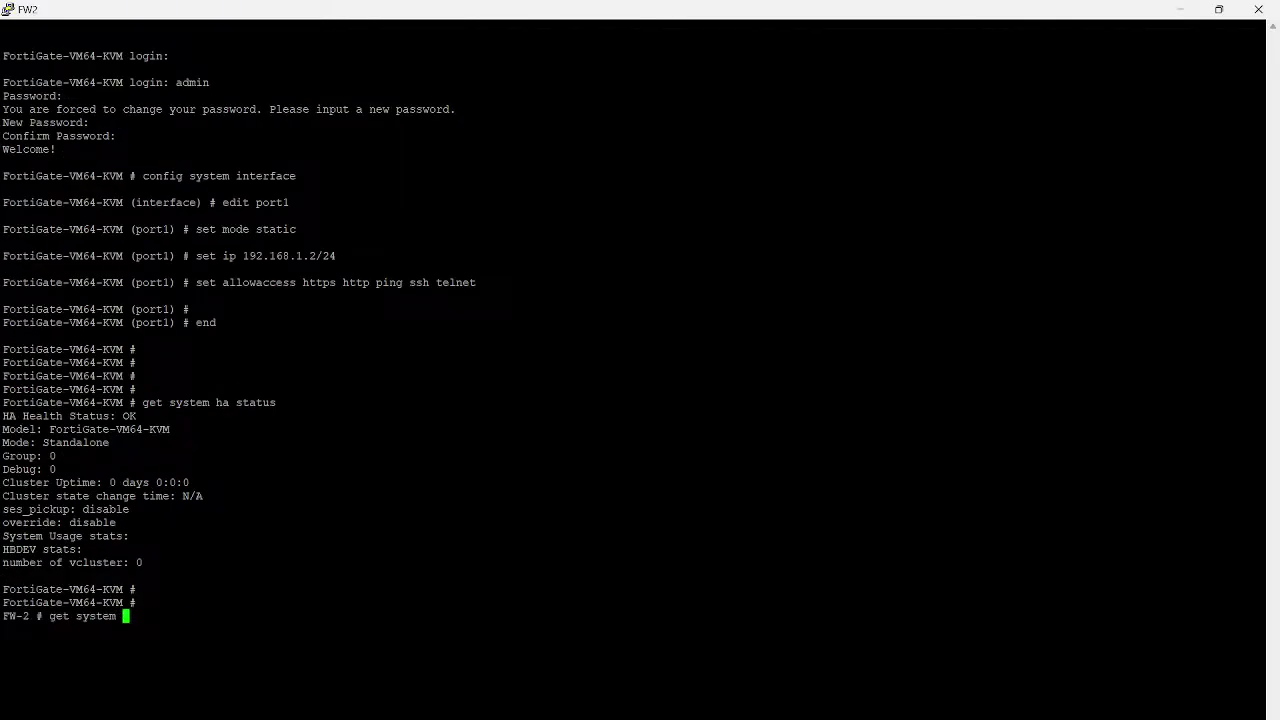
text(staut)
key(BackSpace)
key(BackSpace)
text(tus)
key(Return)
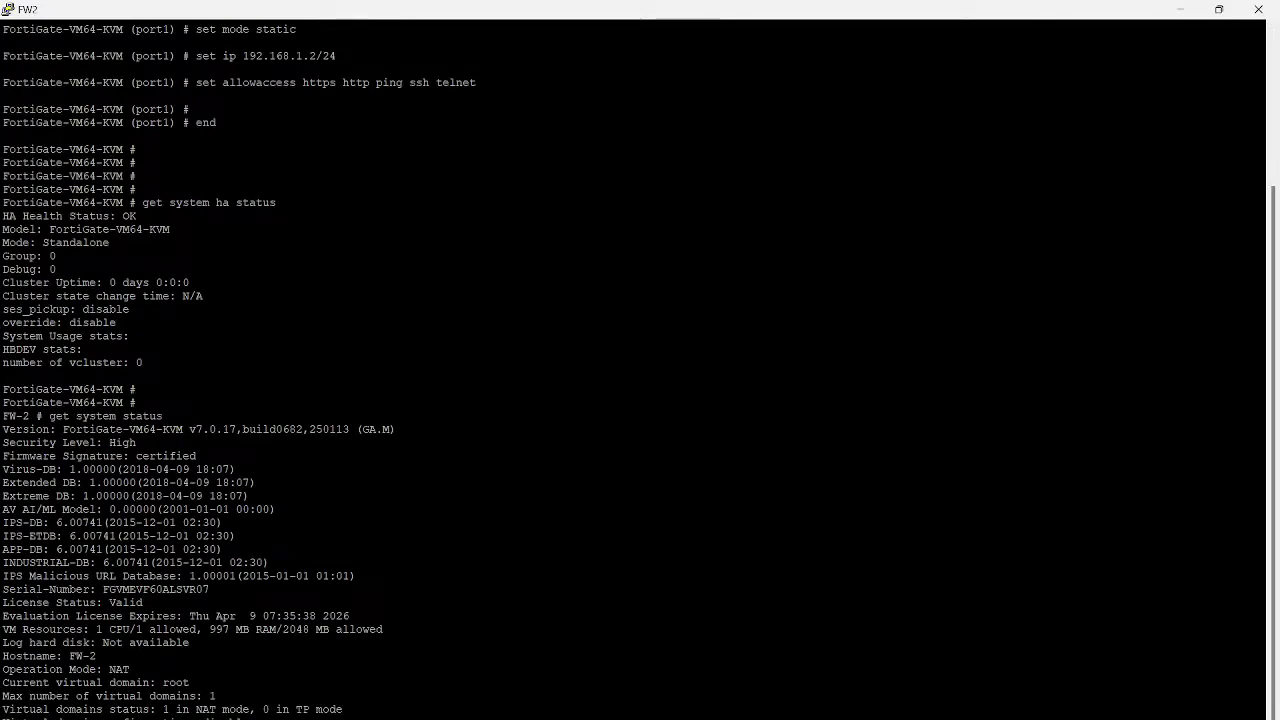
double_click(156, 590)
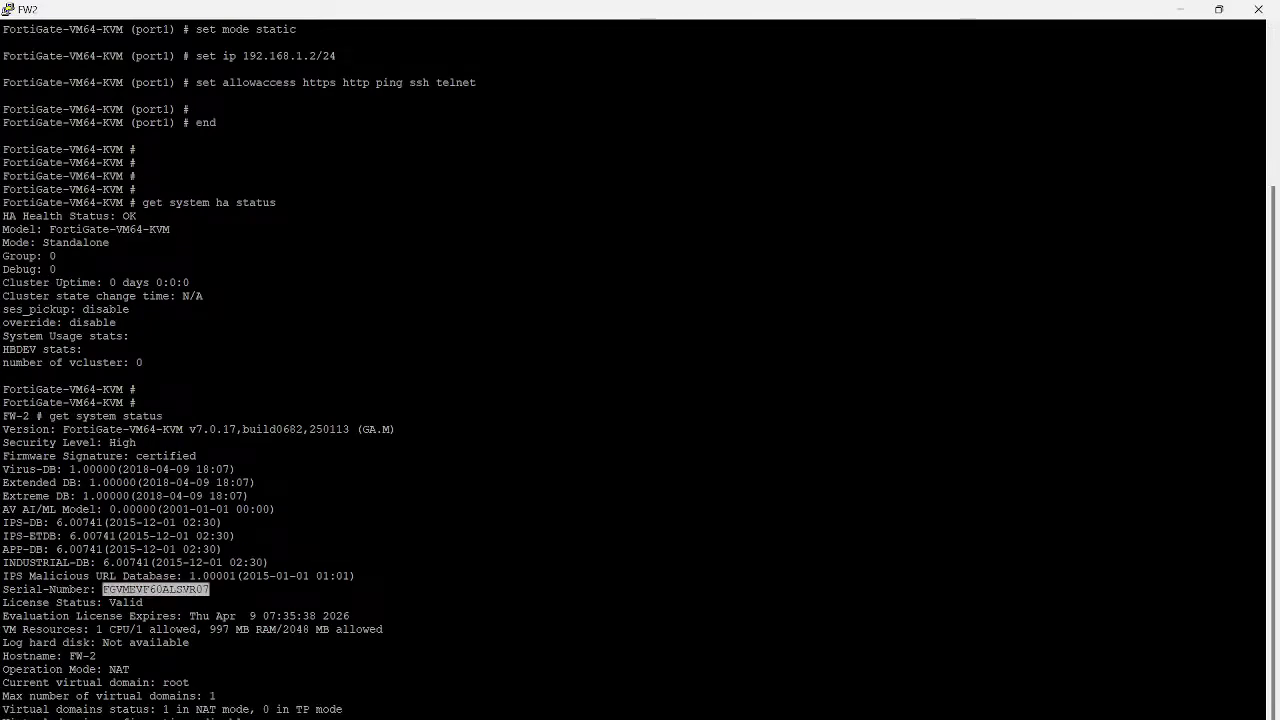
Add FW-2's serial number on a new Notepad line labelled '- FW 2'
key(alt+Tab)
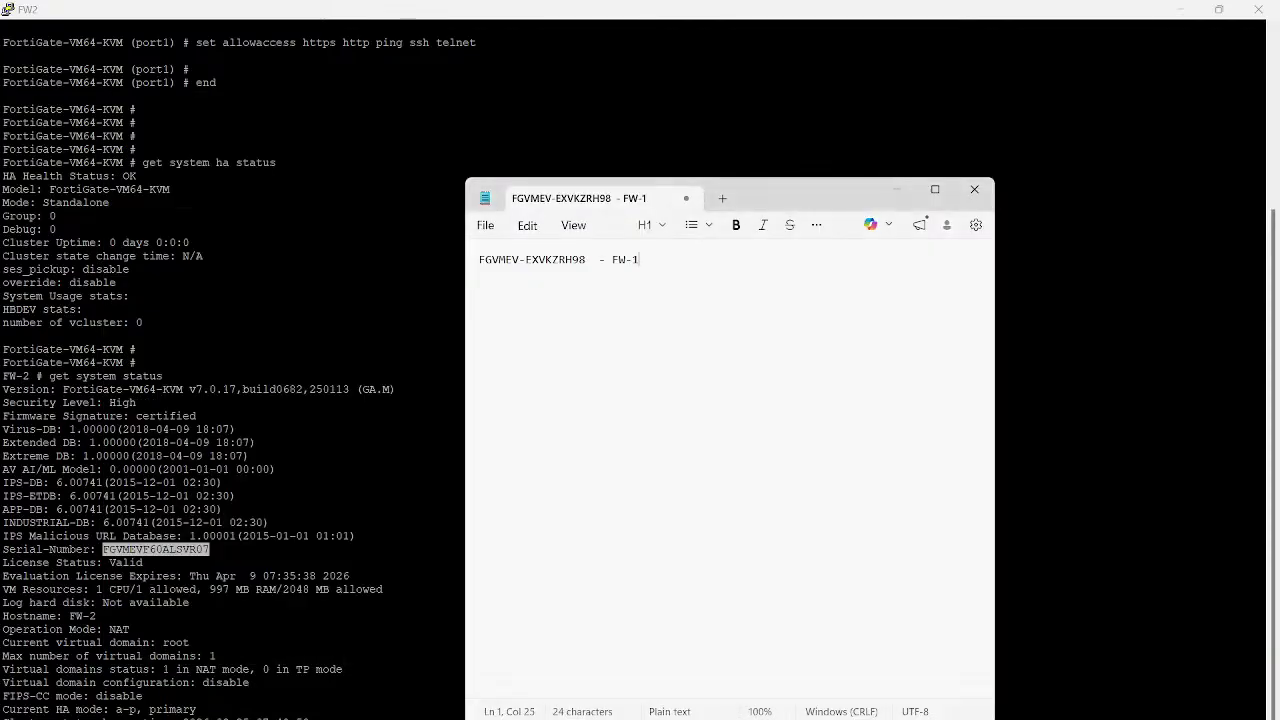
key(Return)
key(Return)
text(FGVMEVF60ALSVR07)
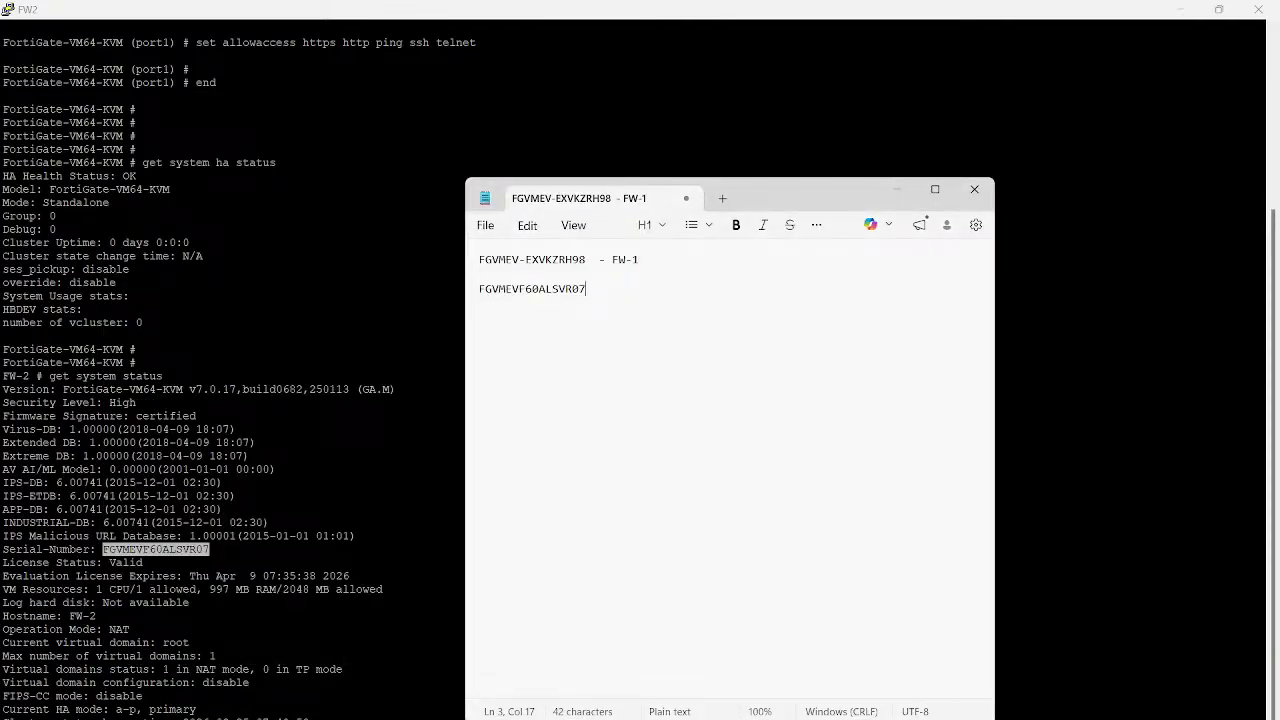
text(- FW 2)
key(alt+Tab)
key(Return)
key(Return)
key(Return)
key(Return)
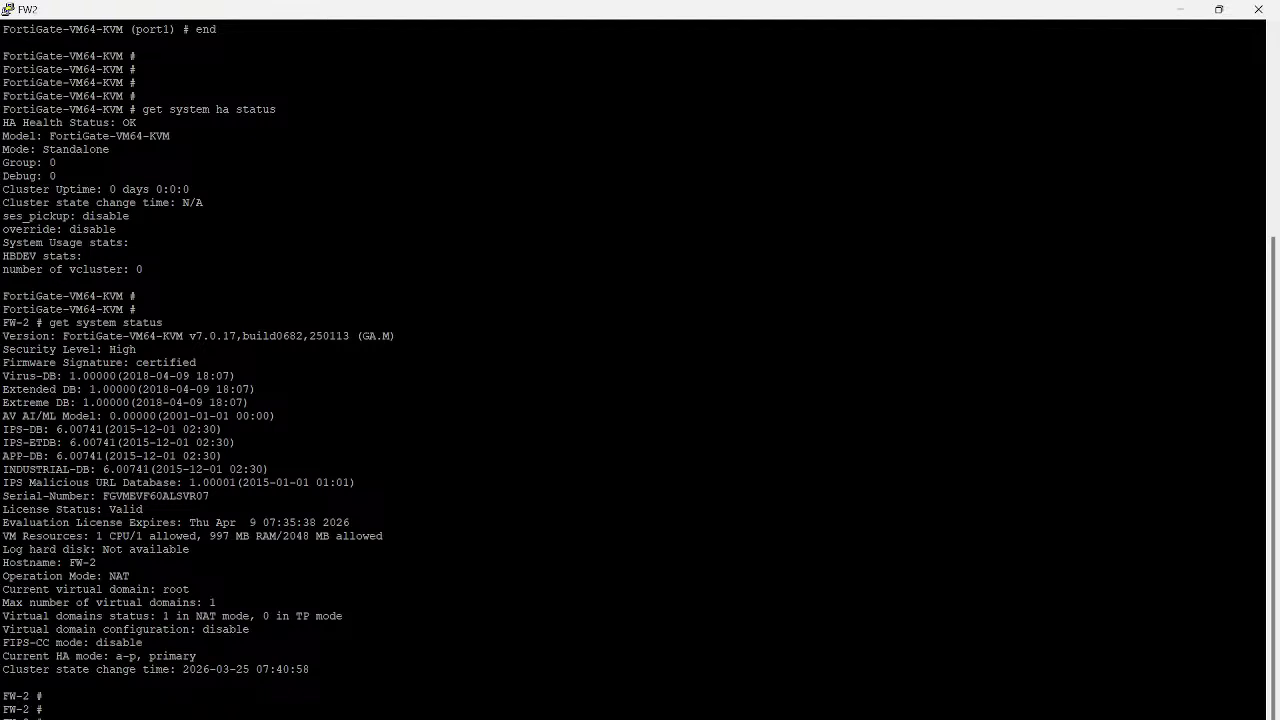
Run get system ha status on FW-2 and copy the Primary and Secondary operating index lines
text(get system ha status)
key(Return)
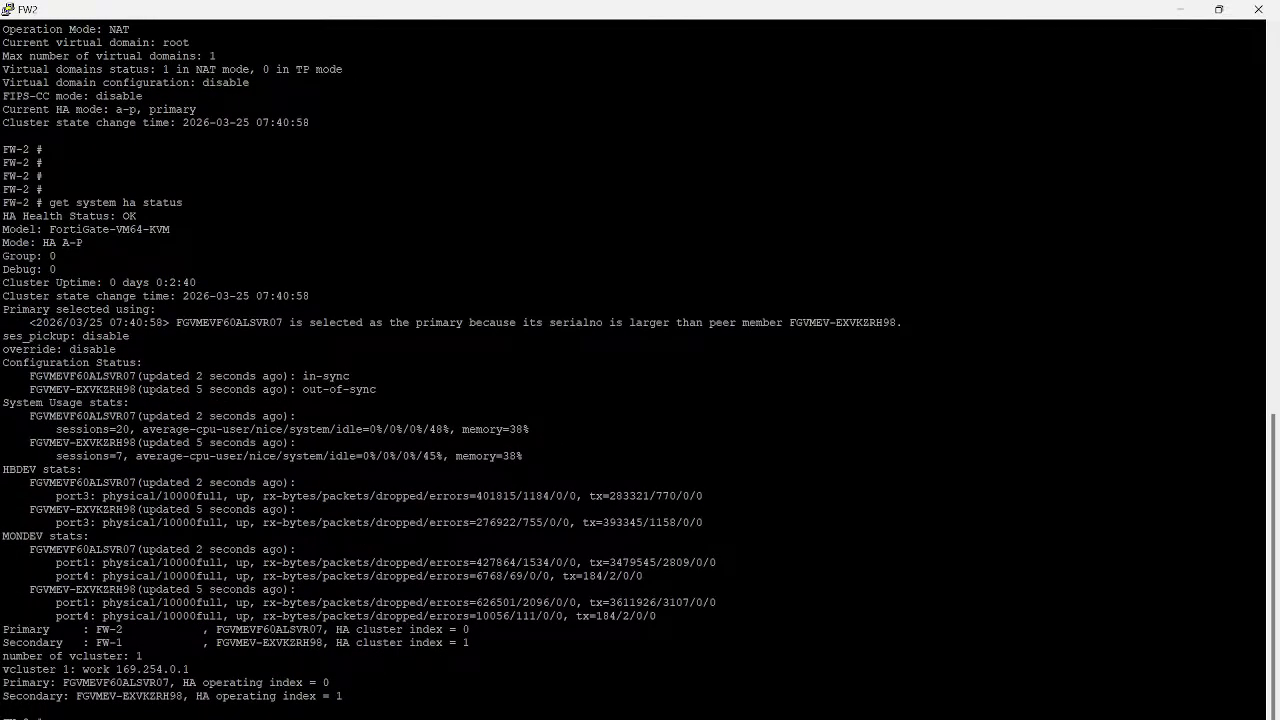
double_click(116, 682)
key(ctrl+c)
drag(2, 682, 345, 696)
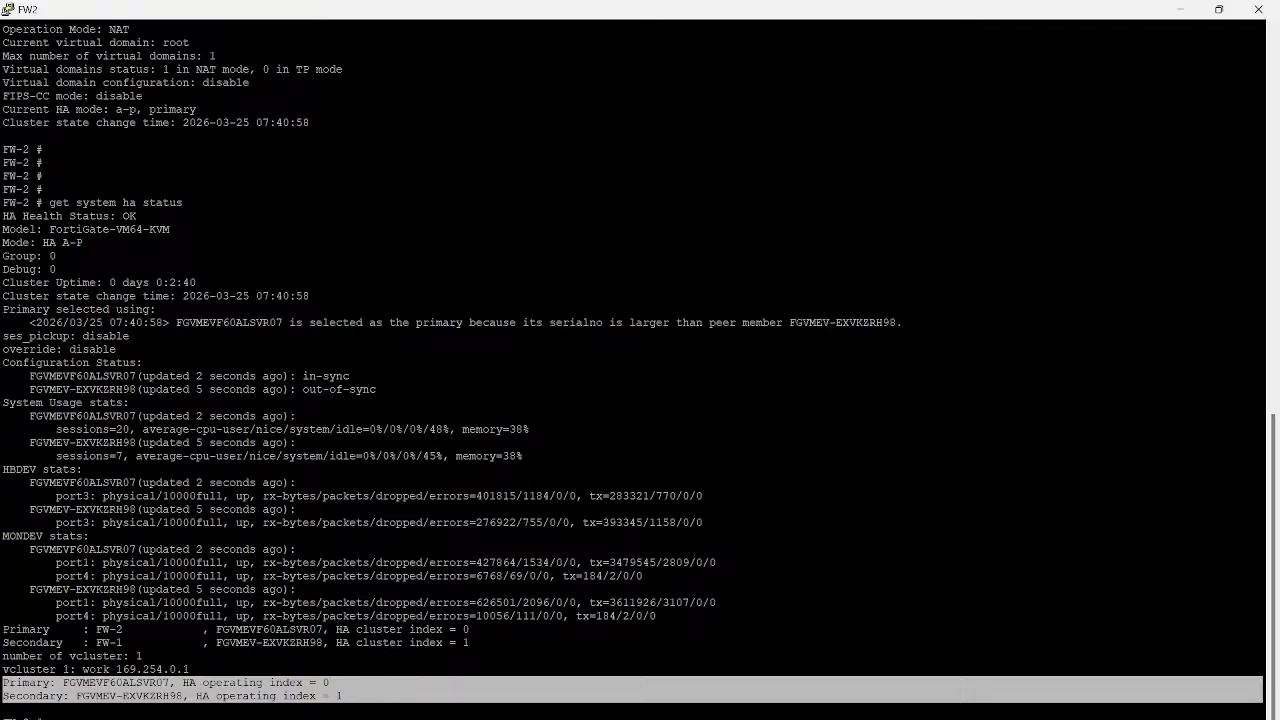
key(Return)
key(Return)
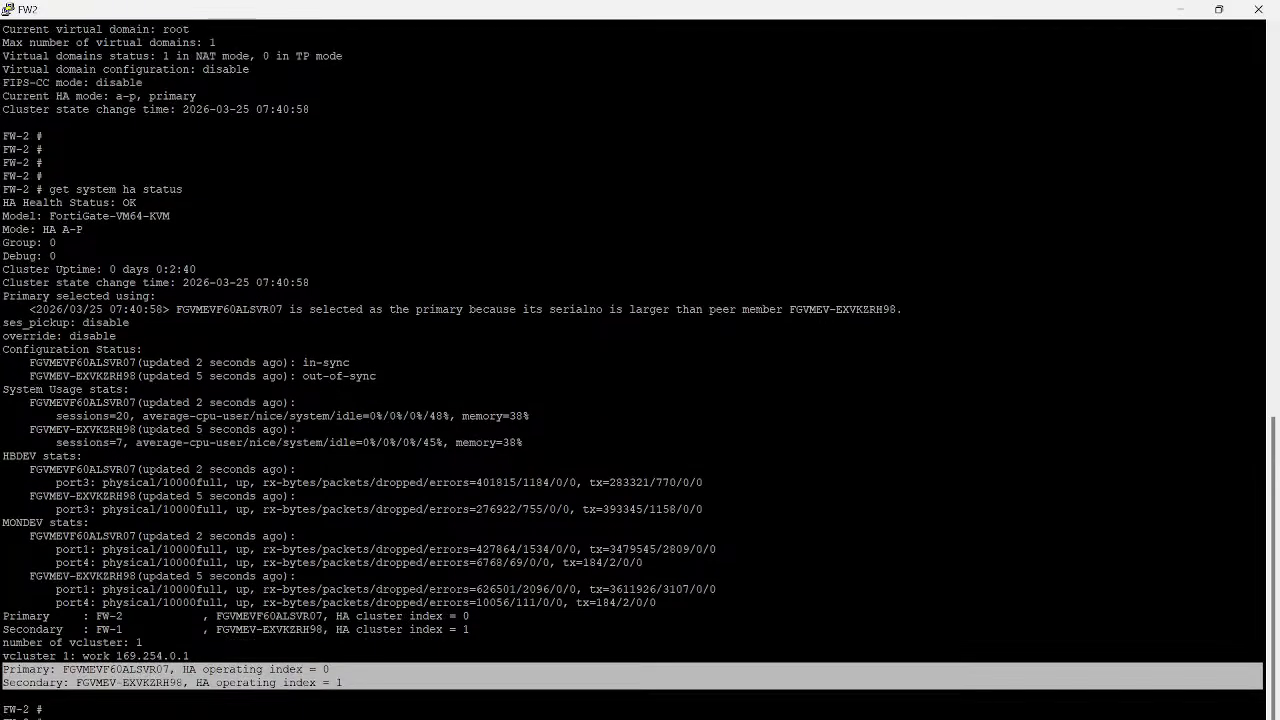
Paste those index lines under the FW 2 entry in Notepad and append '- Active' to it
key(alt+Tab)
click(559, 290)
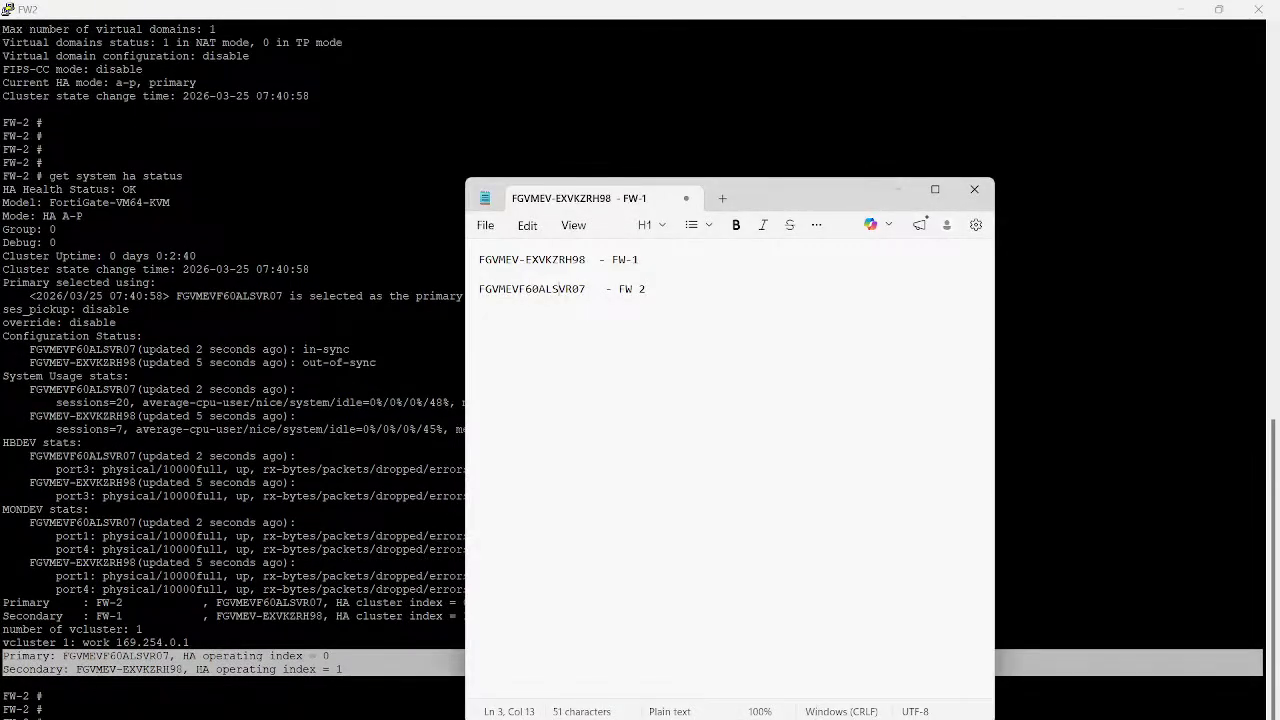
key(End)
key(Return)
key(ctrl+v)
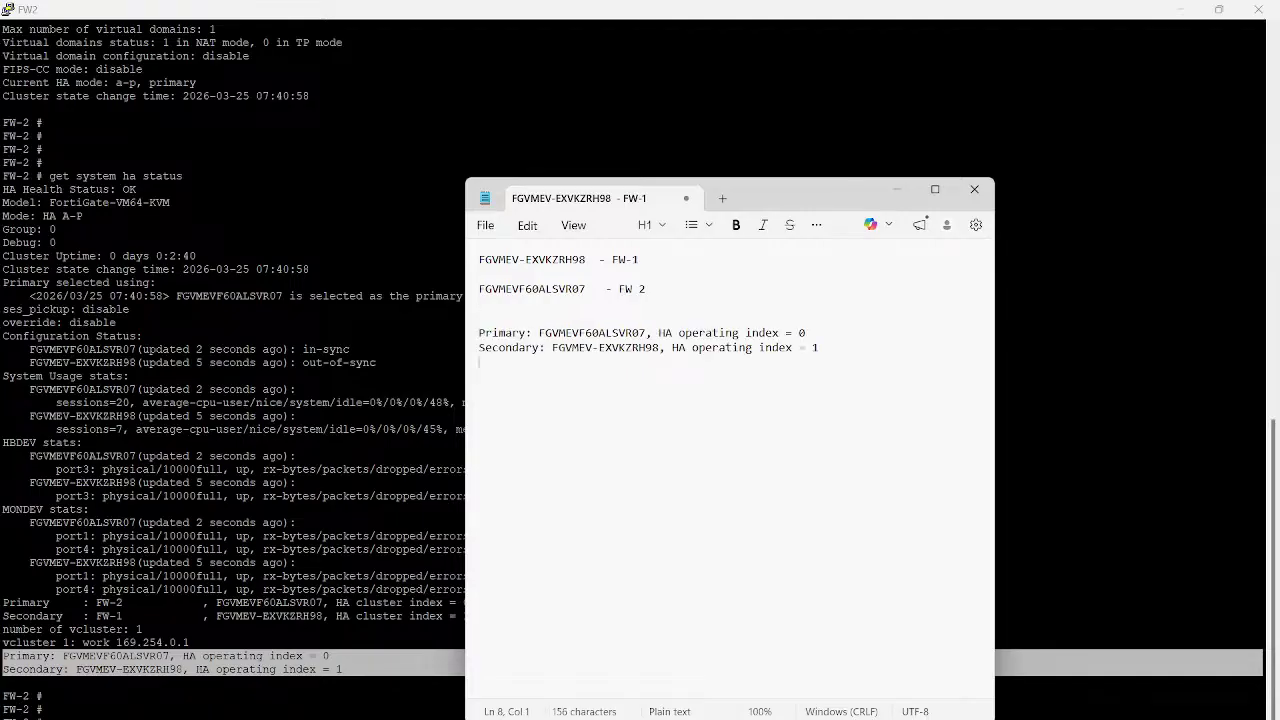
double_click(592, 333)
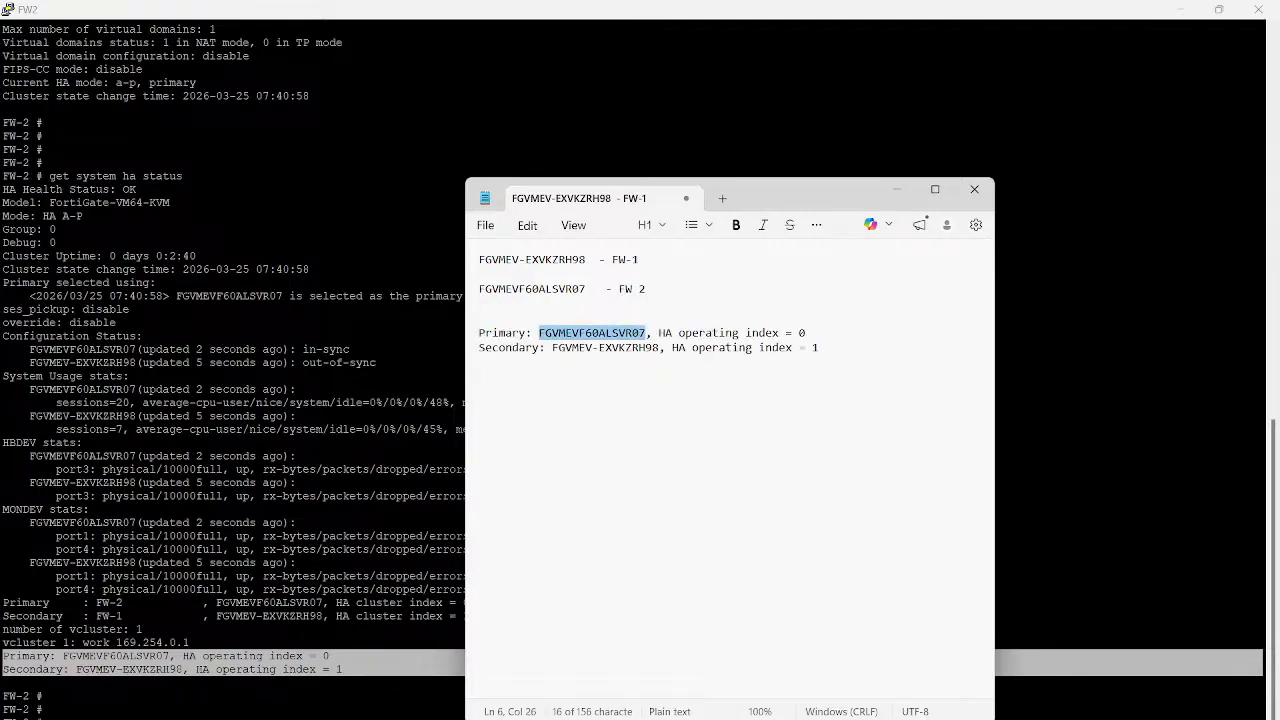
click(647, 289)
text(- )
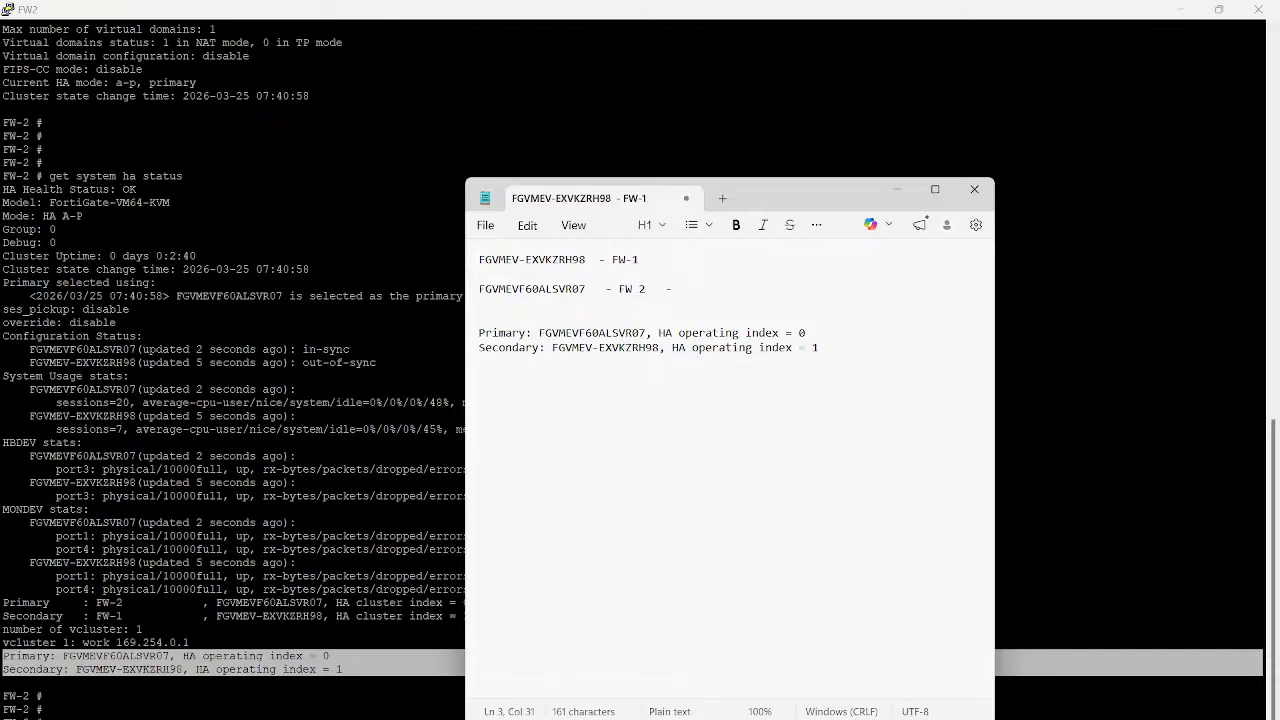
text(Active)
double_click(592, 333)
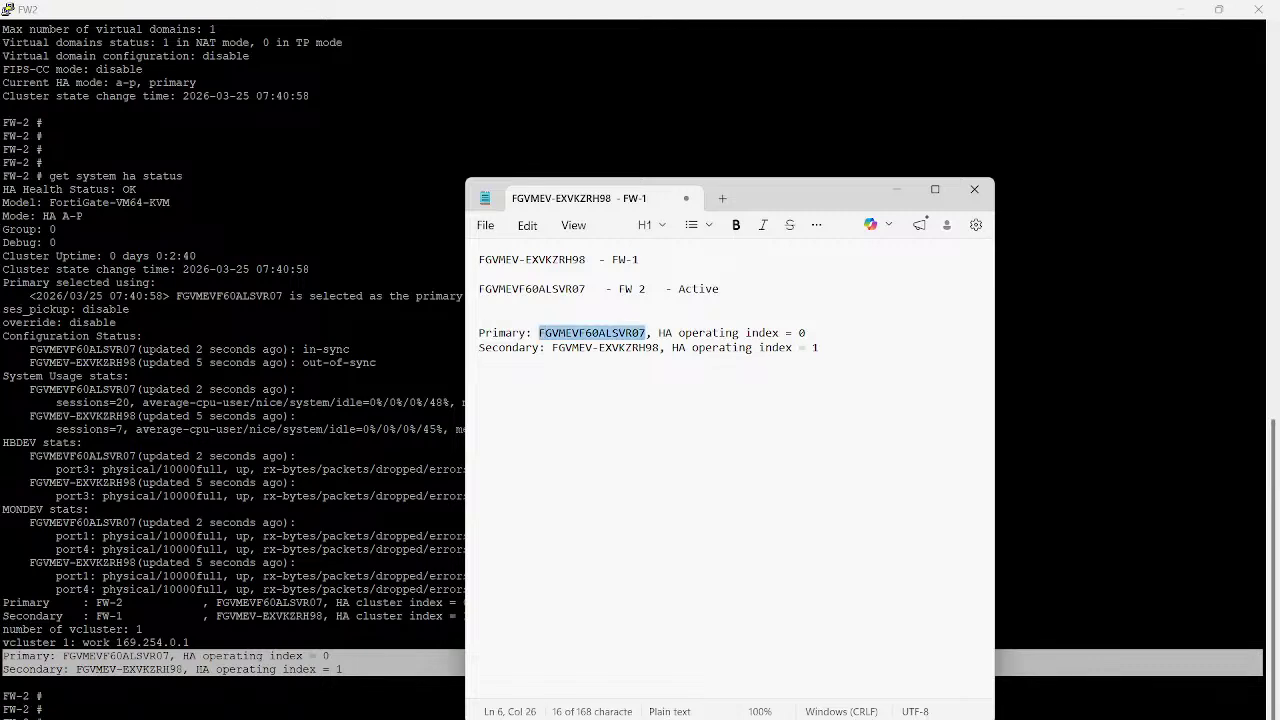
double_click(555, 259)
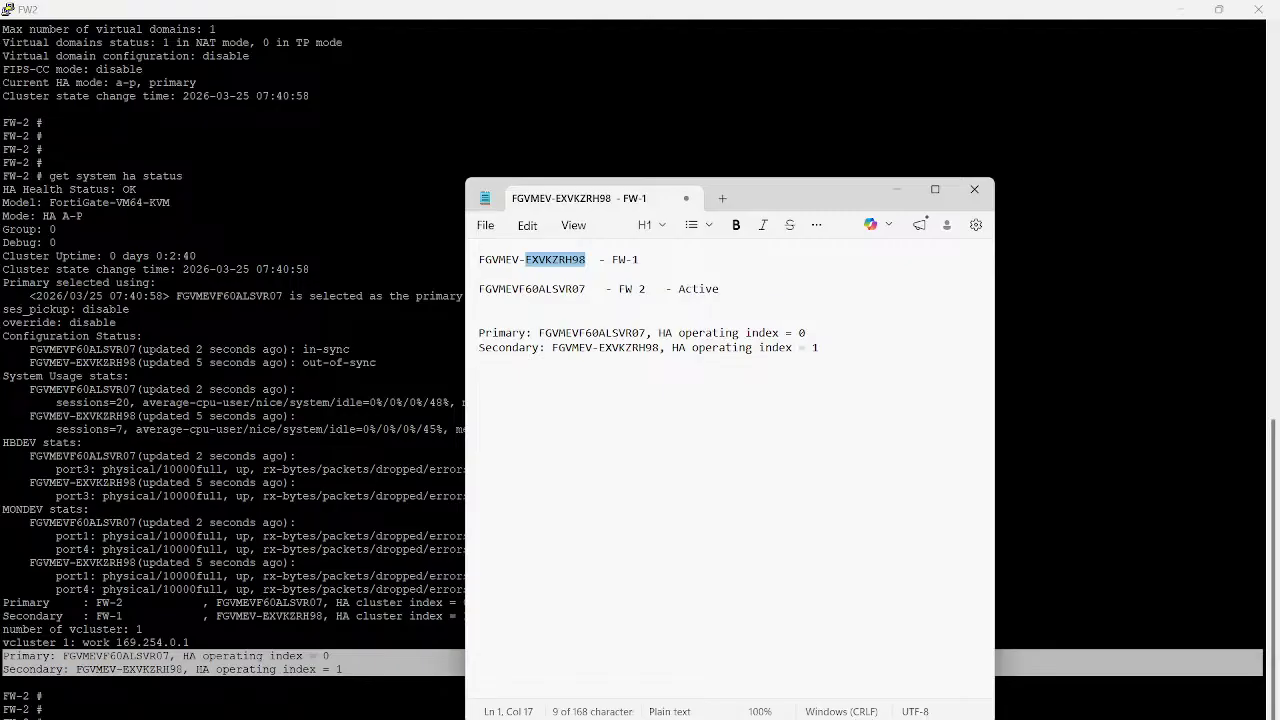
click(533, 260)
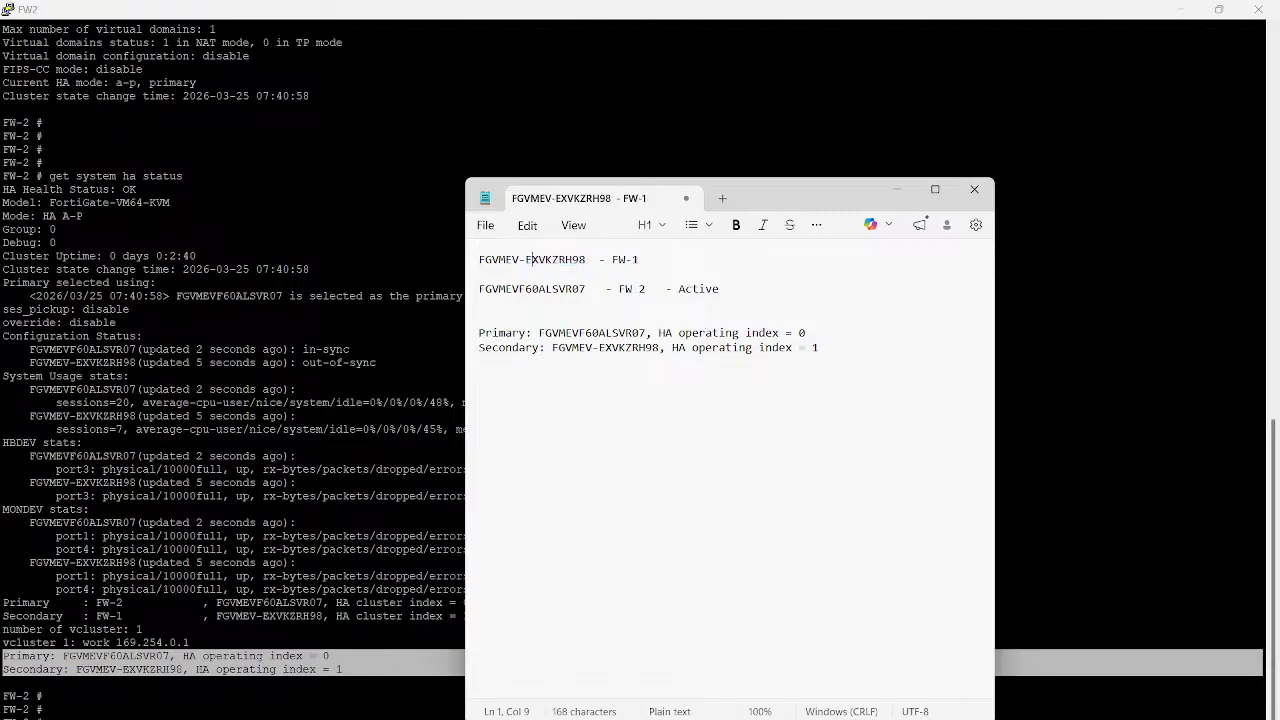
click(519, 289)
Highlight the serial chosen as primary on FW2's console, then return to FW-2's HA monitor page
click(1080, 380)
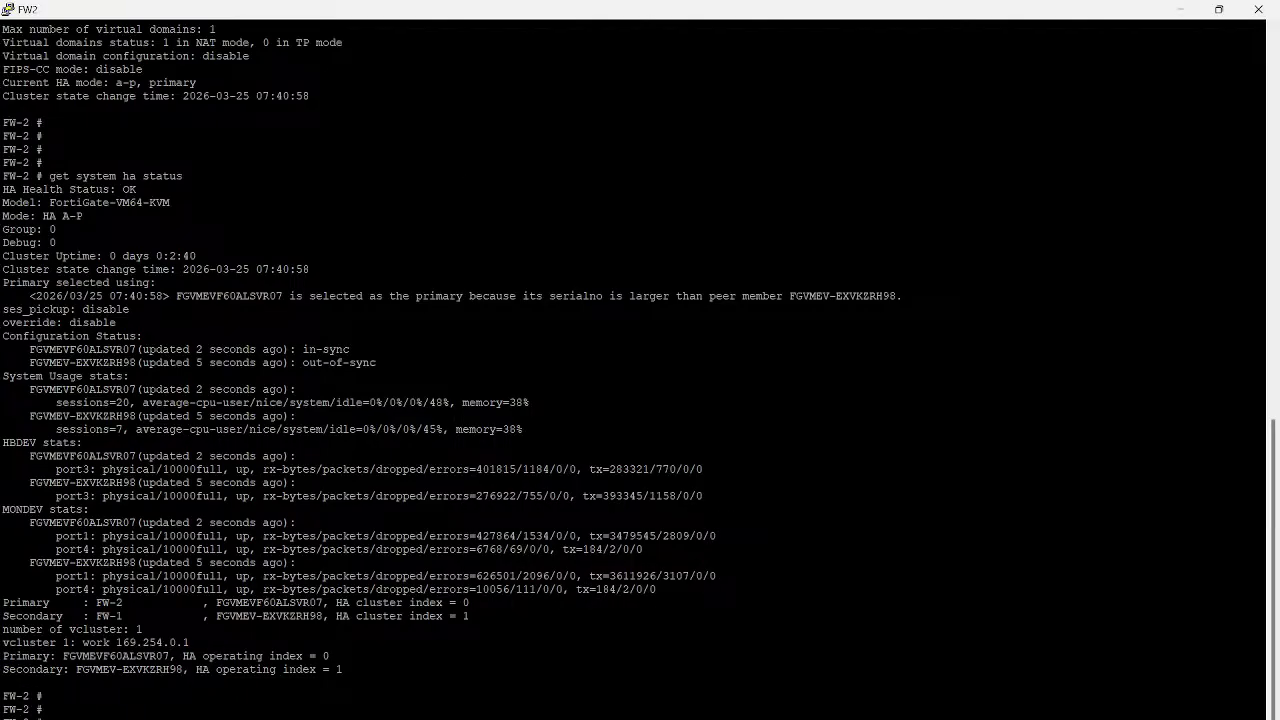
drag(177, 296, 283, 296)
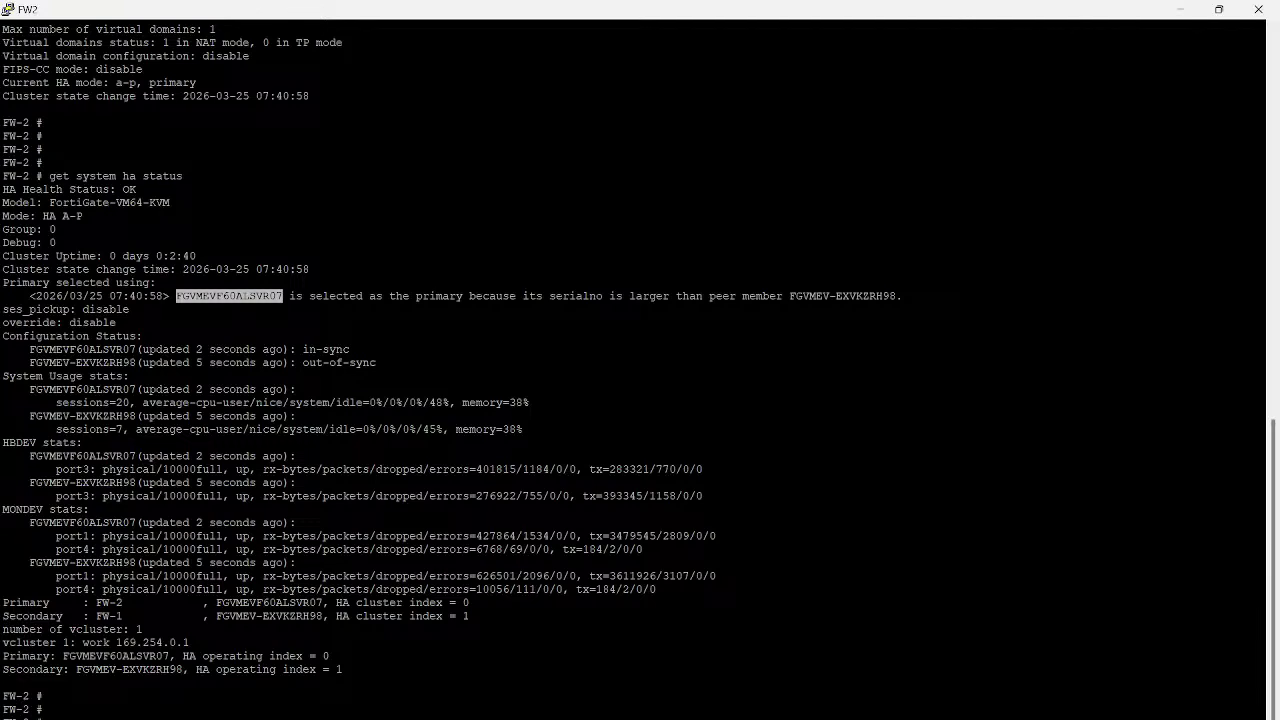
click(284, 297)
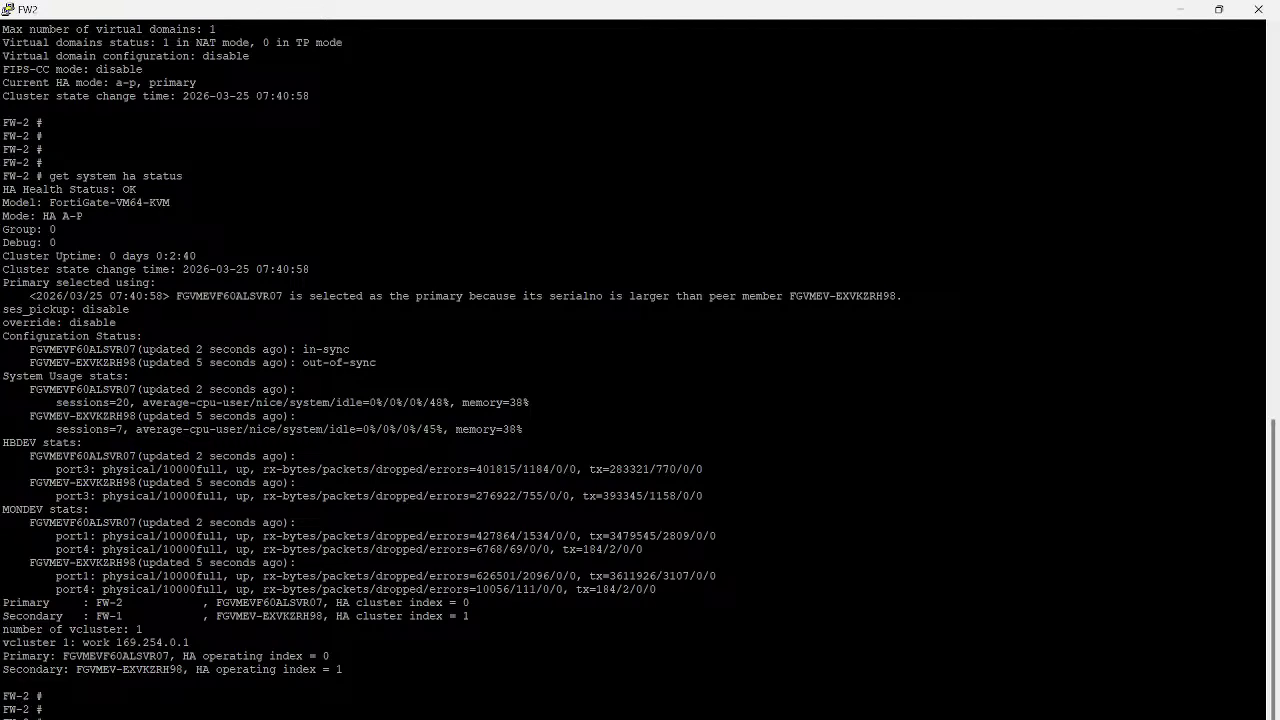
key(alt+Tab)
key(Tab)
key(Tab)
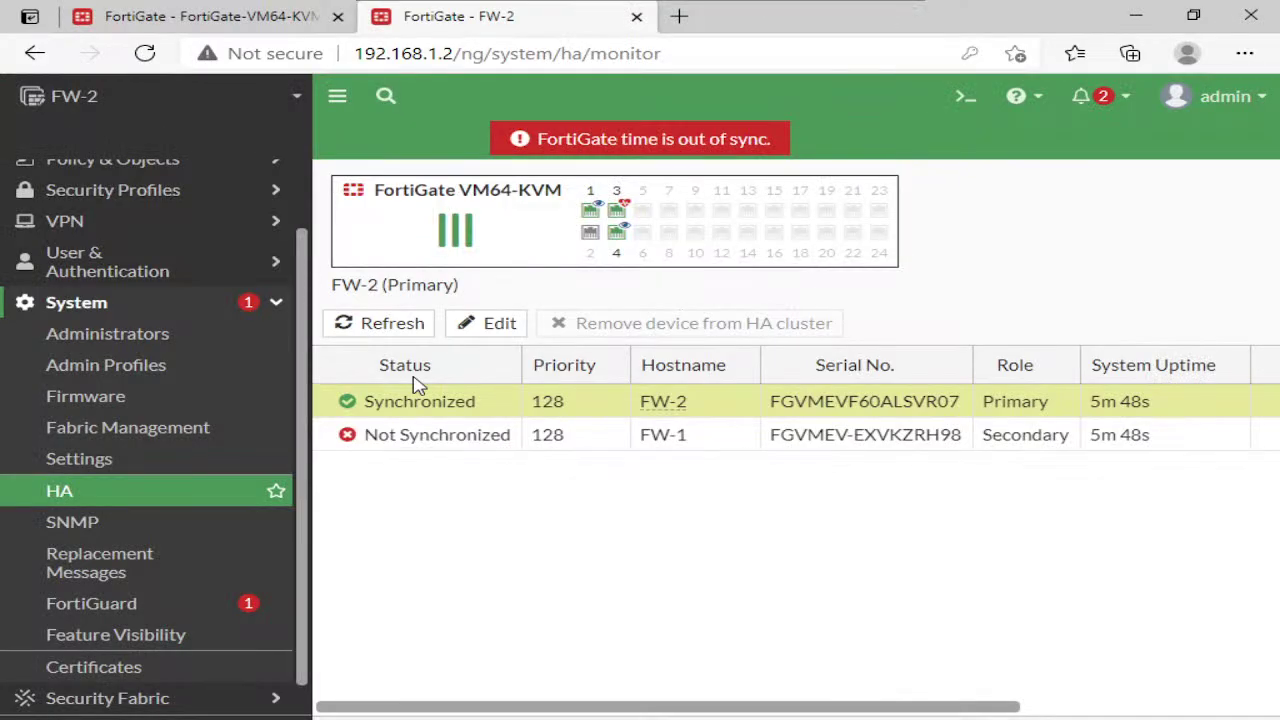
Retry loading the firewall page at 192.168.1.1 after closing the FW-2 tab
click(273, 29)
click(148, 55)
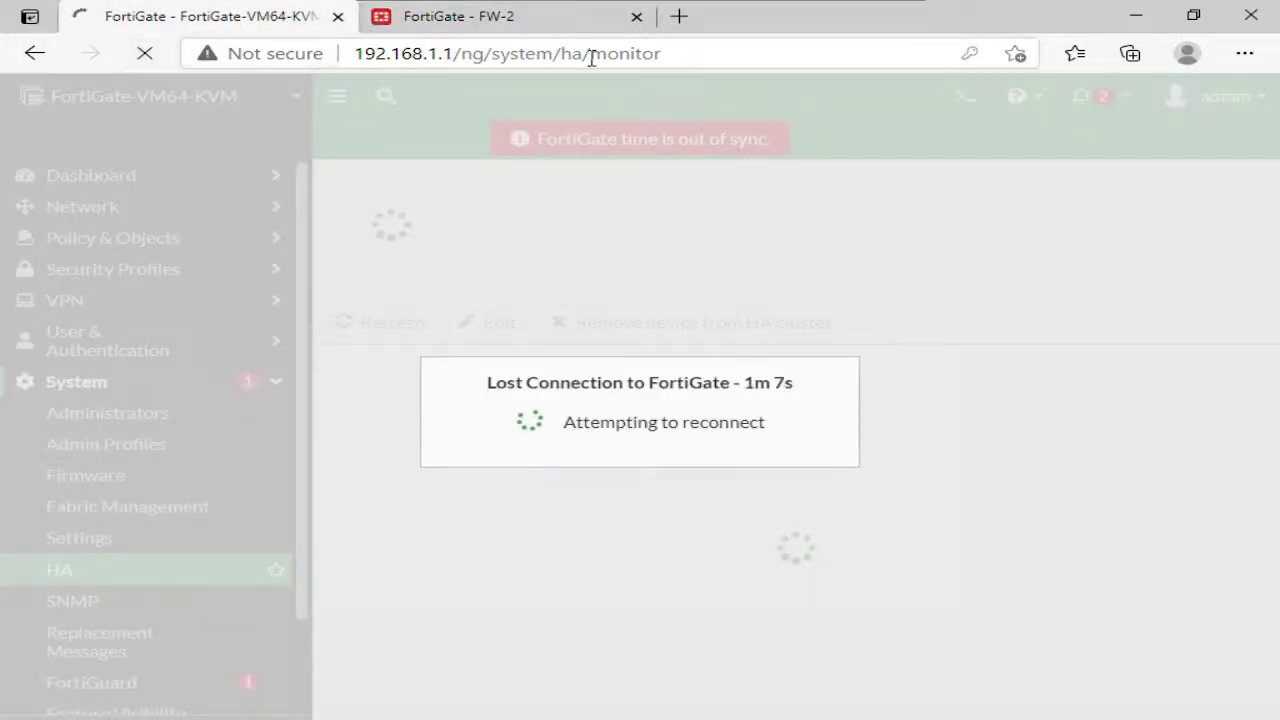
click(636, 16)
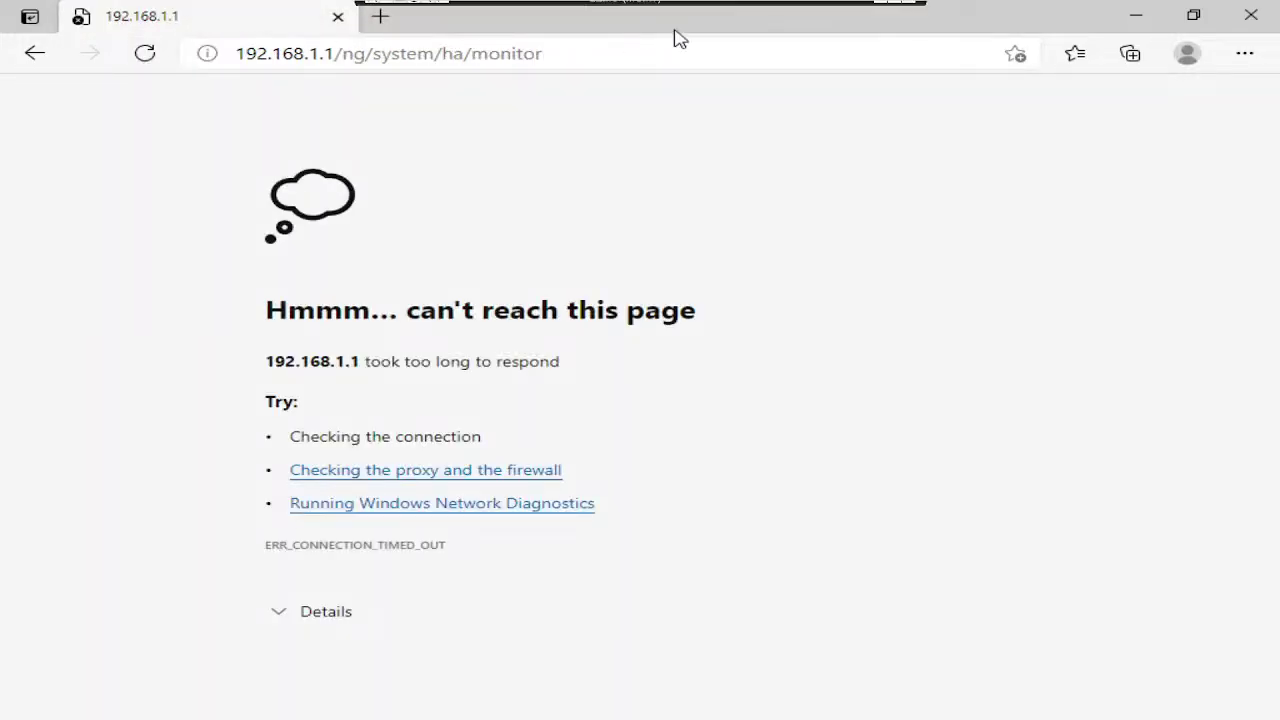
click(484, 56)
text(192.168)
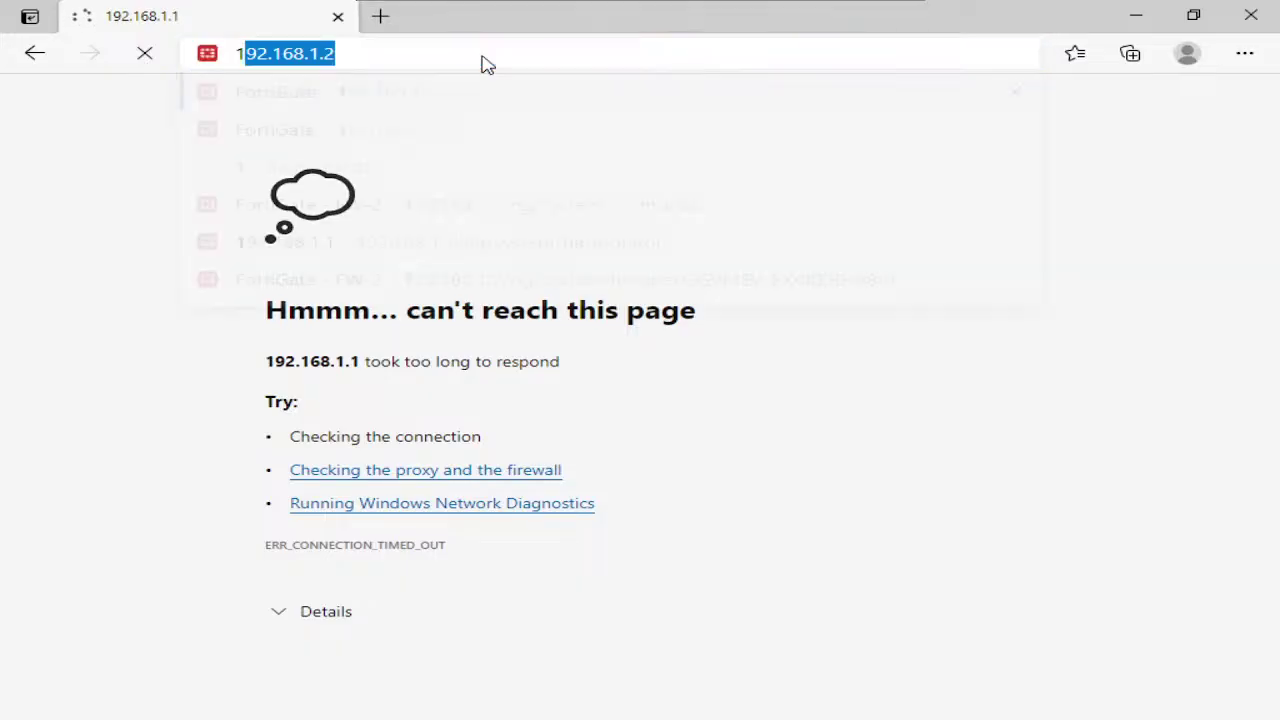
text(.1.1)
key(Return)
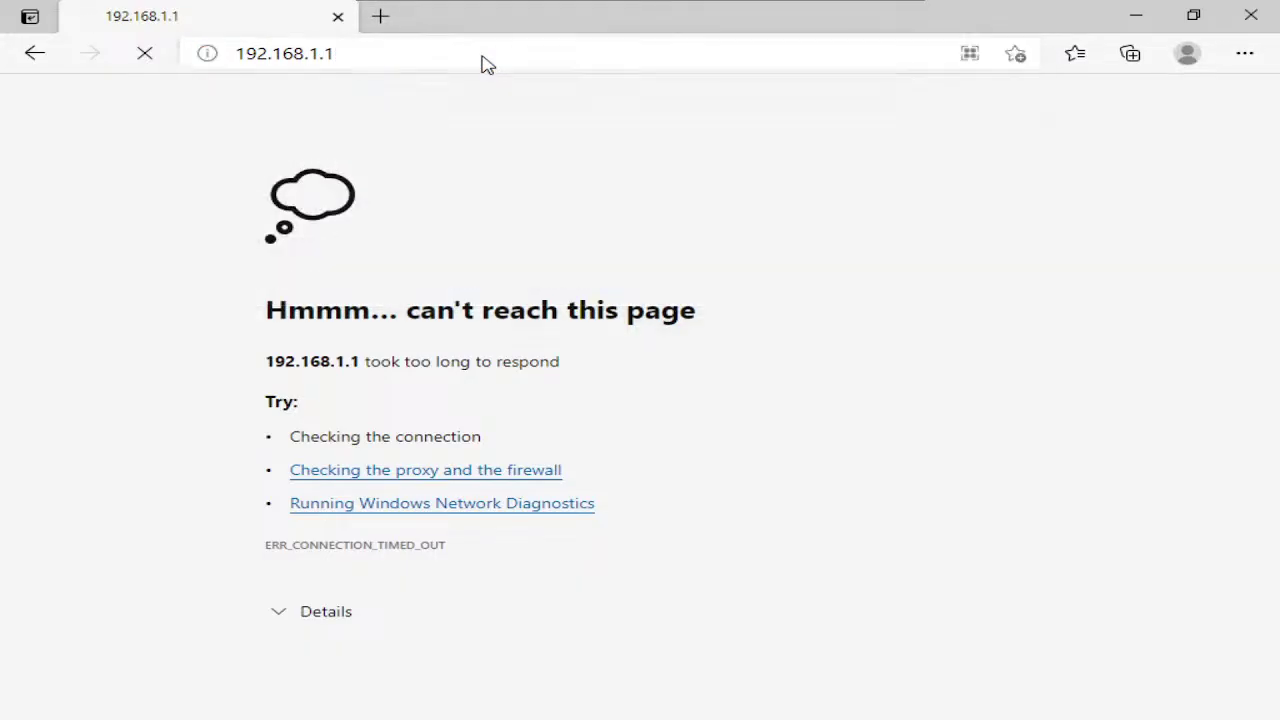
Change the address to 192.168.1.2 and load the firewall's page there
click(481, 56)
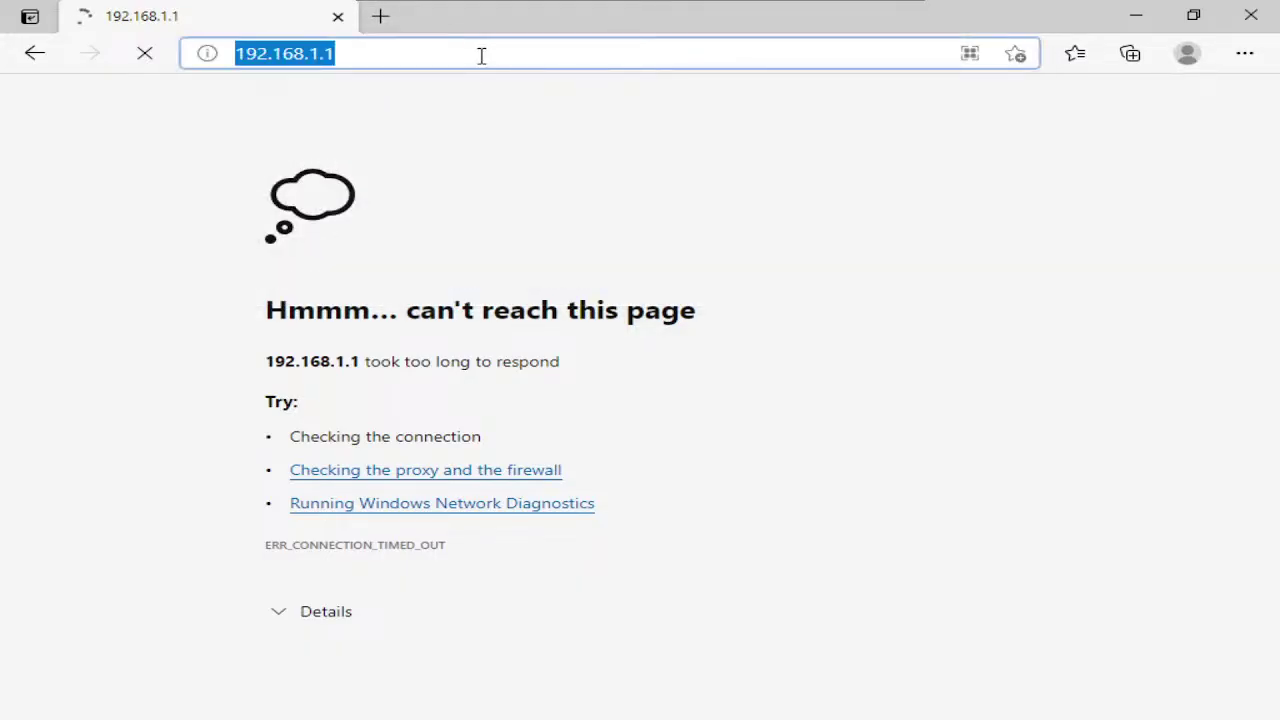
click(481, 56)
key(BackSpace)
text(2)
key(Return)
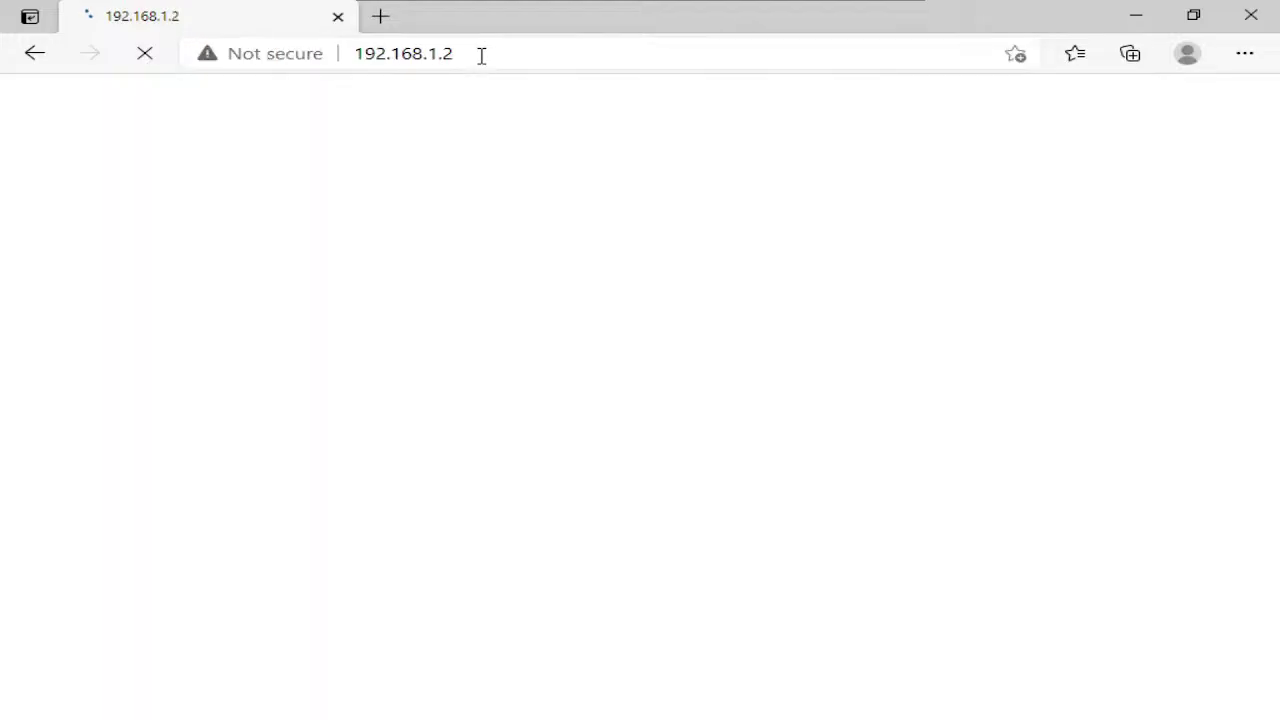
click(484, 58)
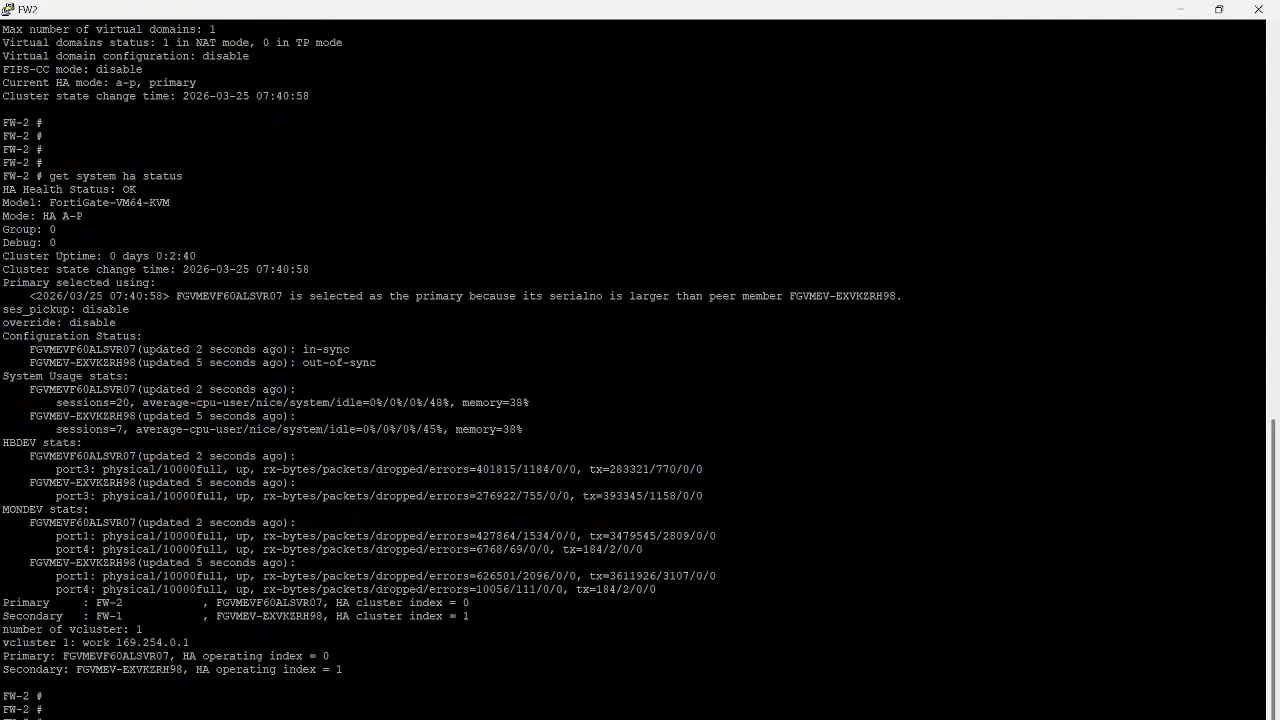
On FW2, run 'show system interface port2' and 'show system interface port1'
key(Return)
text(show system interface port2)
key(Return)
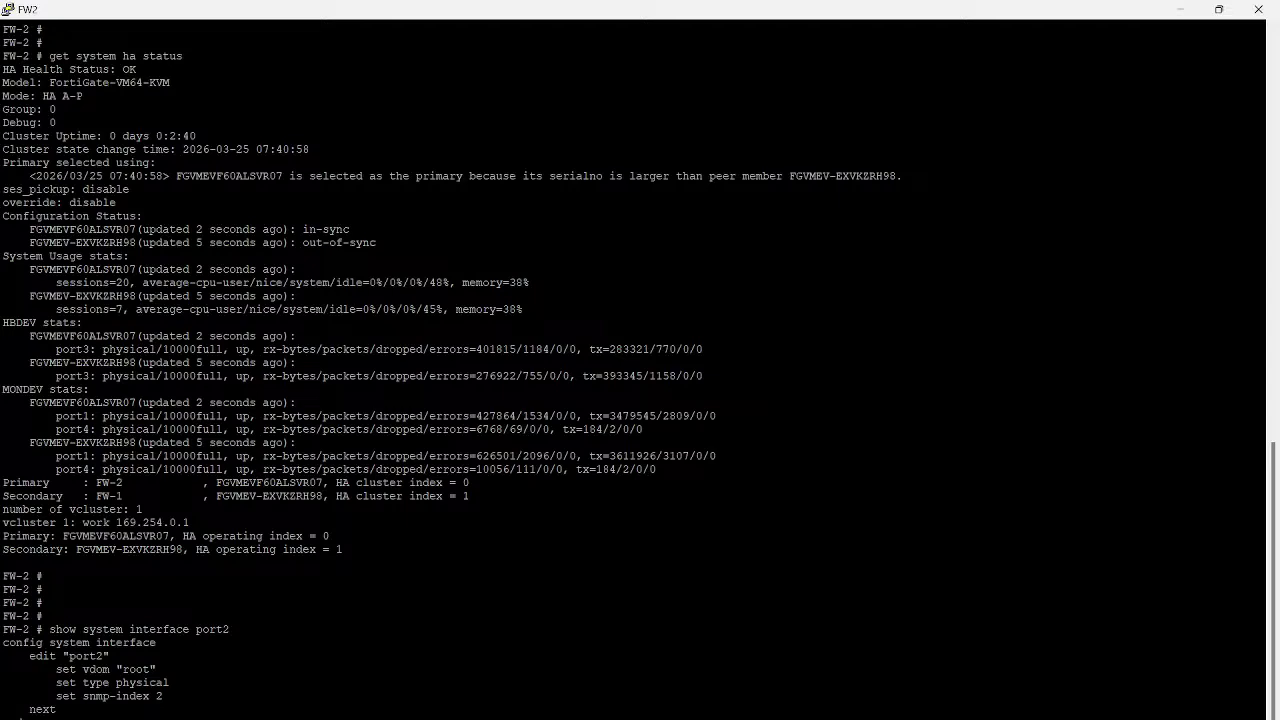
text(show system interface port1)
key(Return)
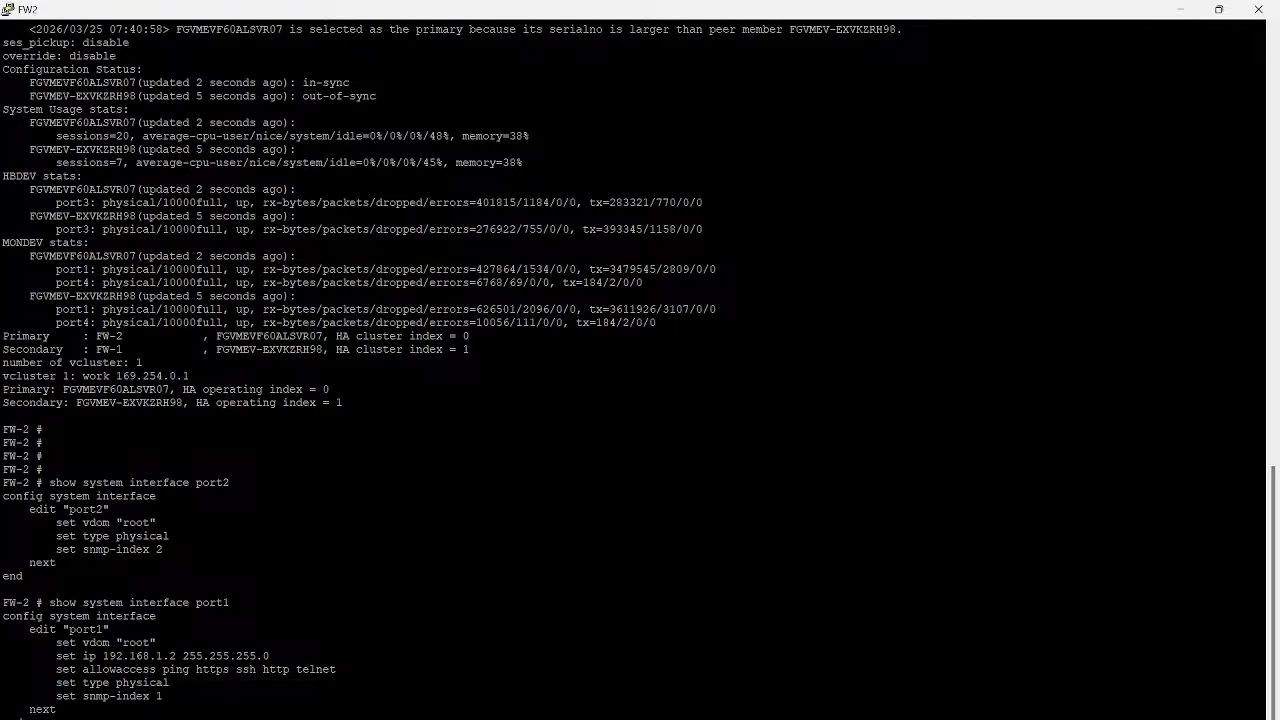
triple_click(180, 656)
On FW1, show port1's configuration and pick out its 192.168.1.1 address
mouse_move(825, 719)
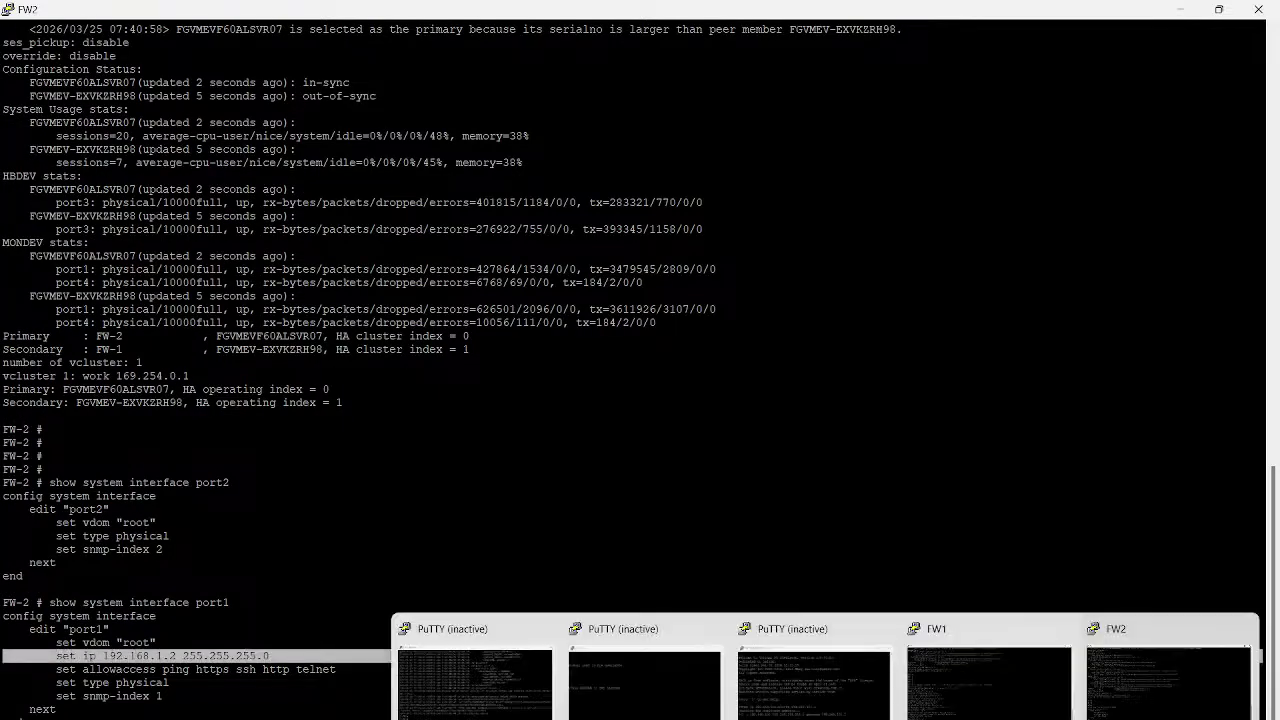
click(988, 680)
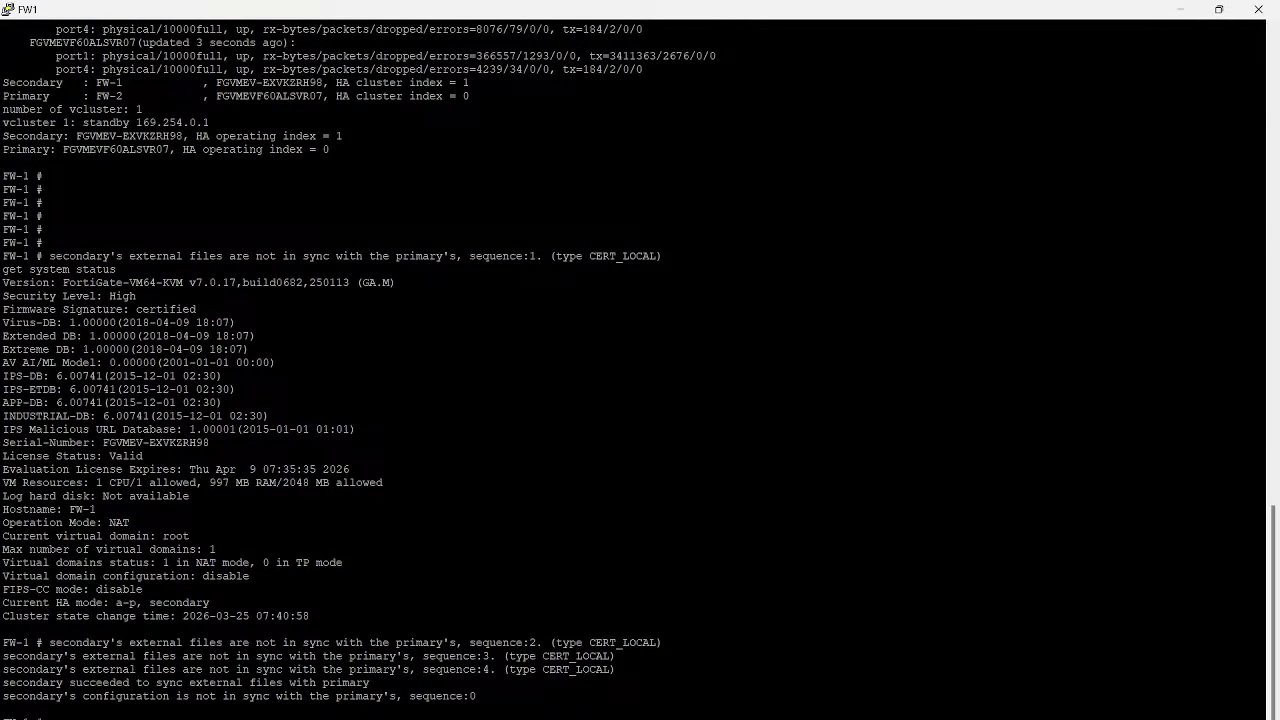
key(Return)
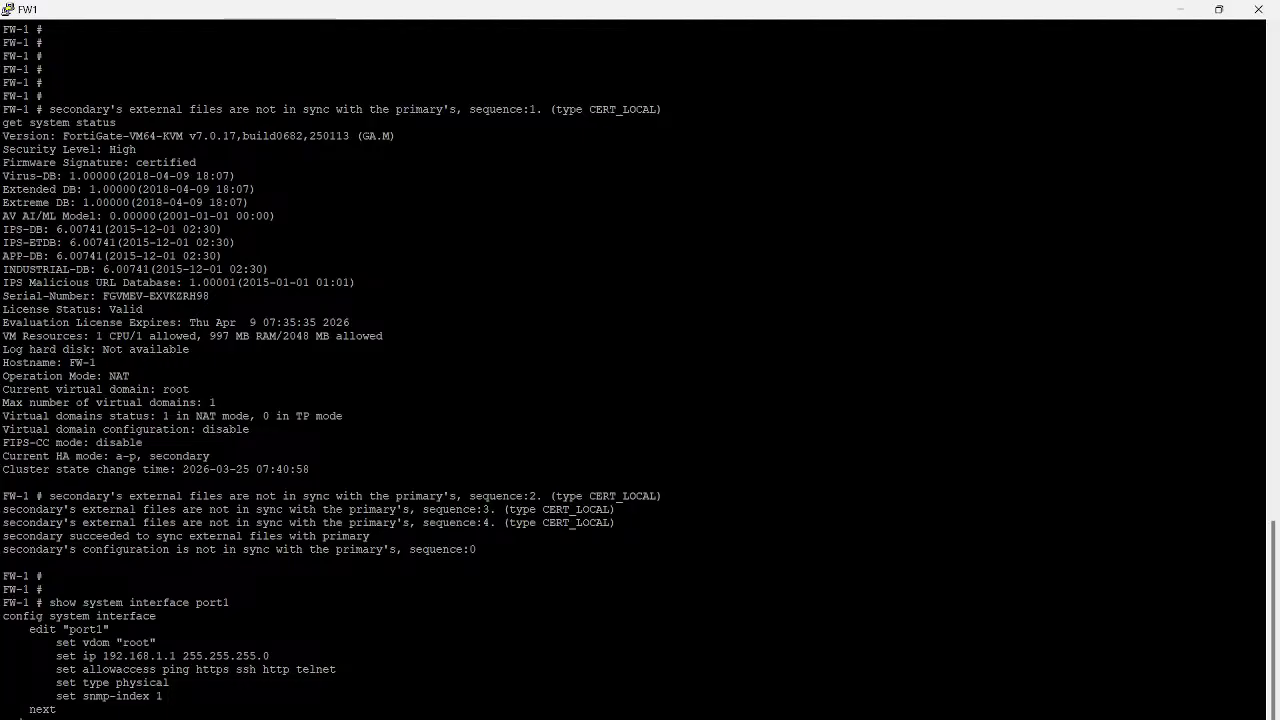
triple_click(125, 549)
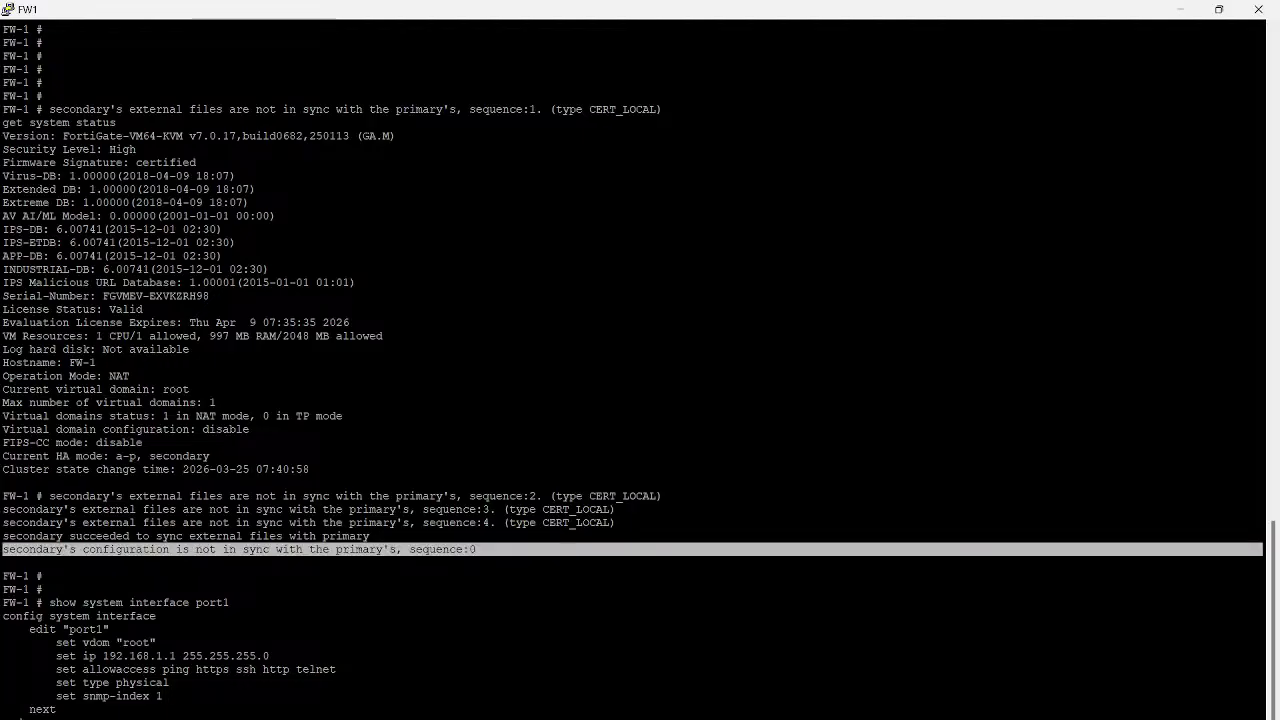
double_click(138, 655)
key(alt+Tab)
key(alt+Tab)
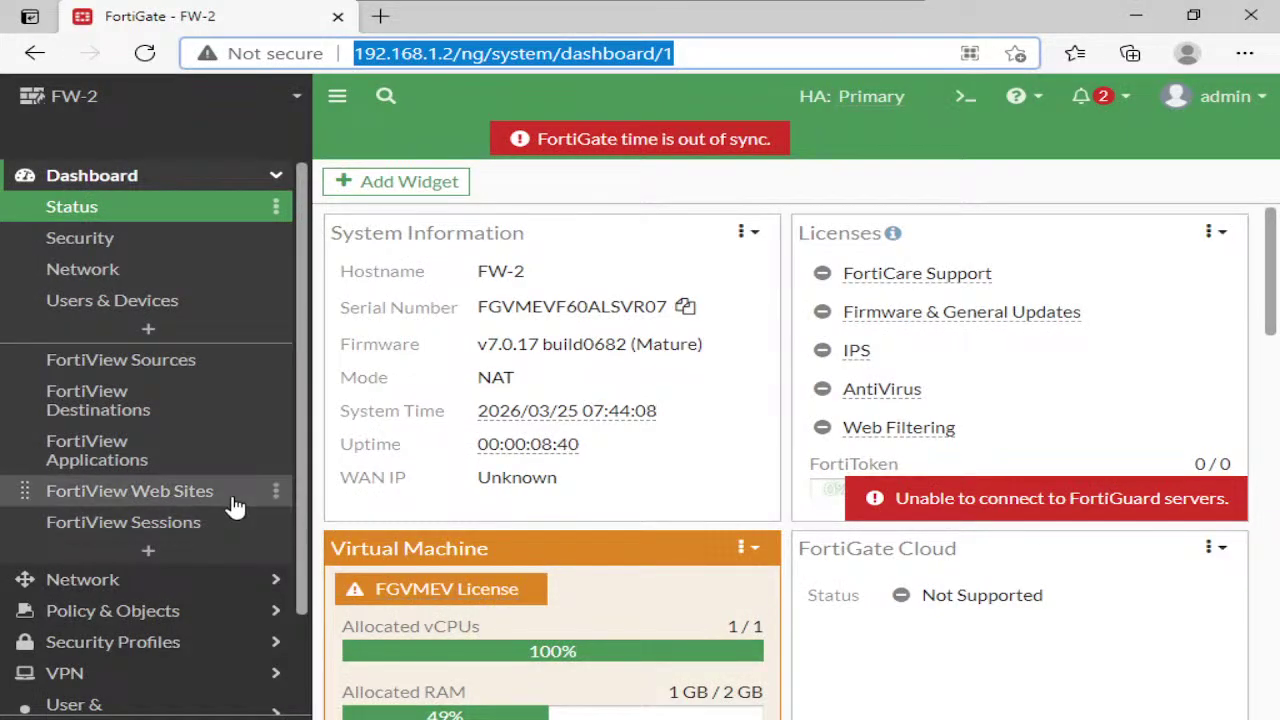
Edit FW-2's port1 and change its IP address to 192.168.1.1/255.255.255.0
click(143, 584)
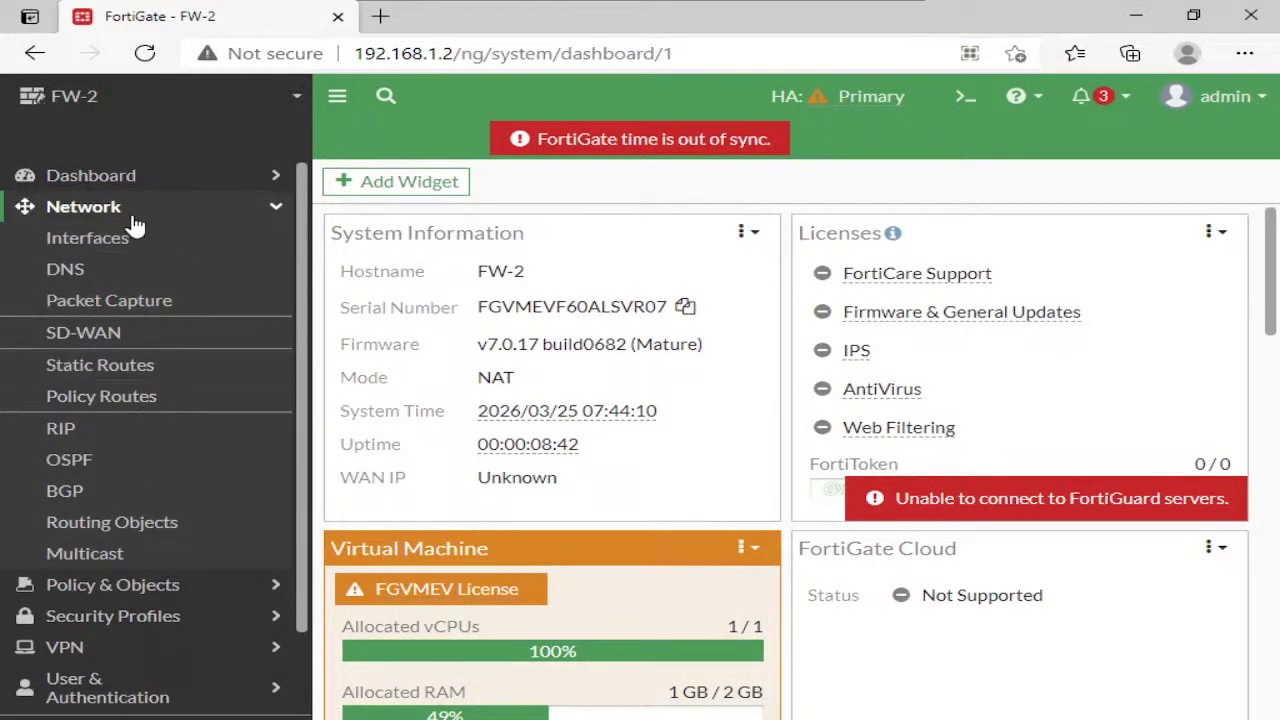
click(143, 238)
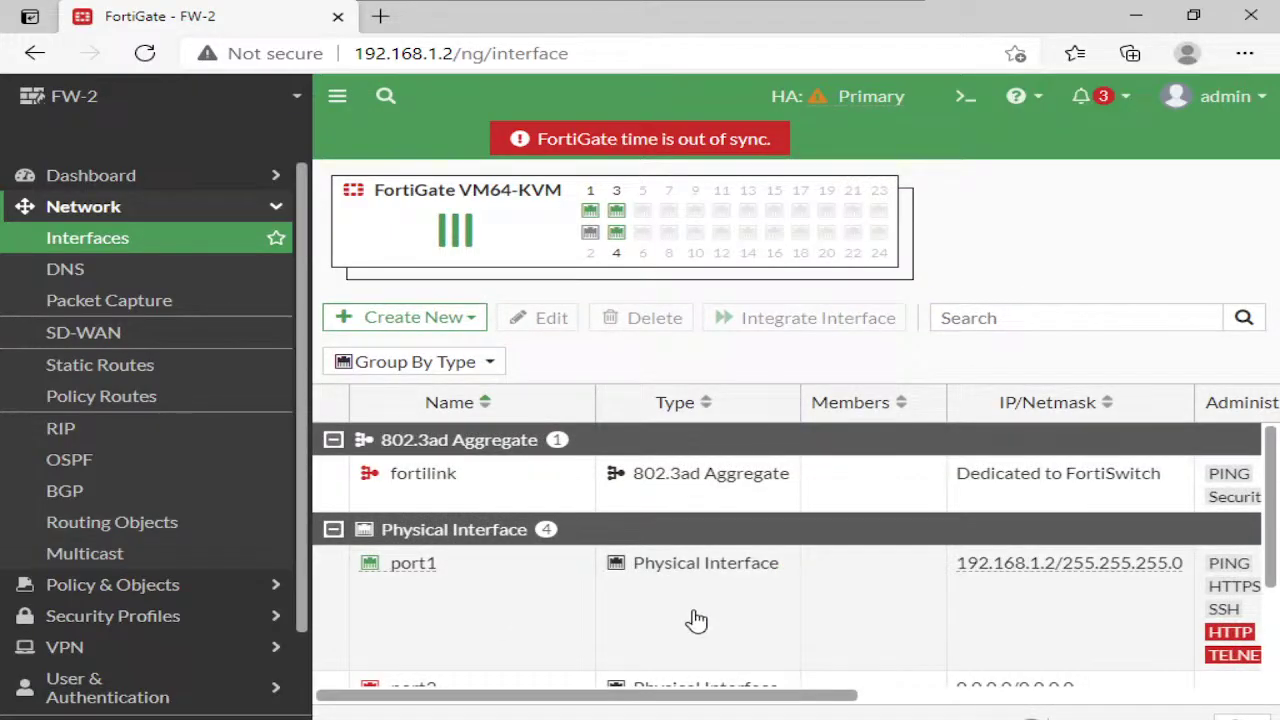
click(694, 620)
click(537, 318)
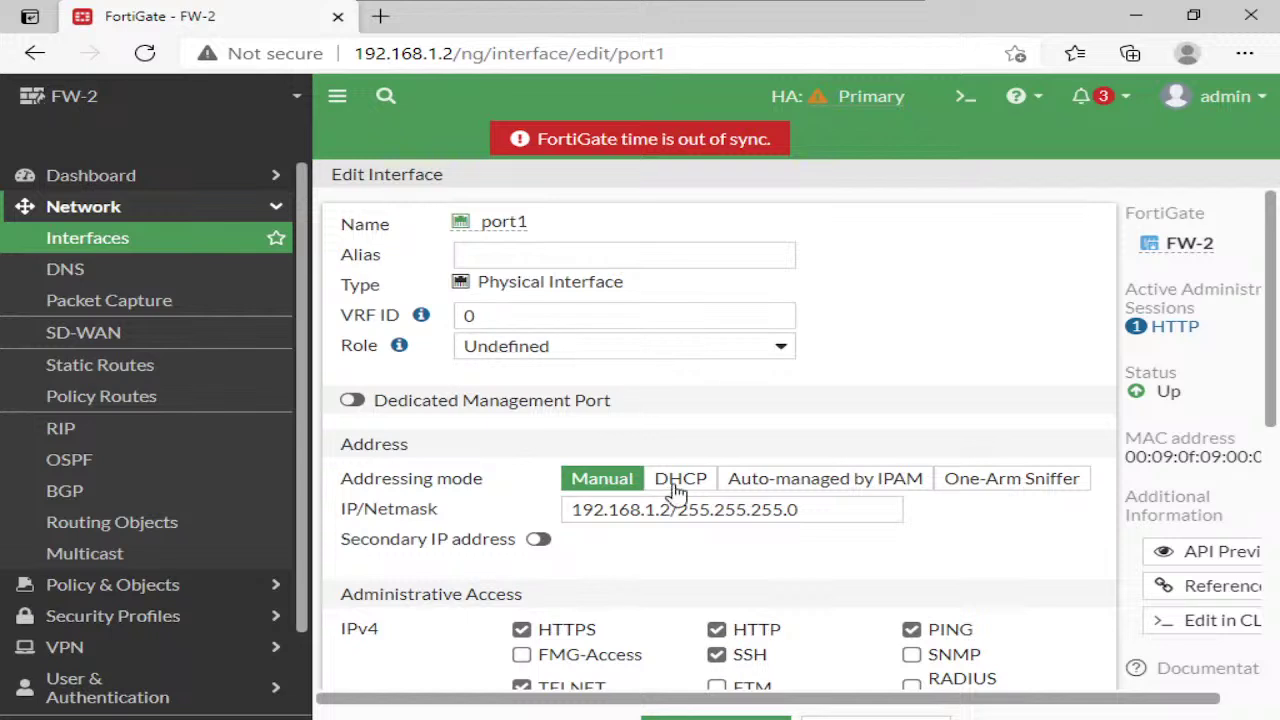
click(670, 508)
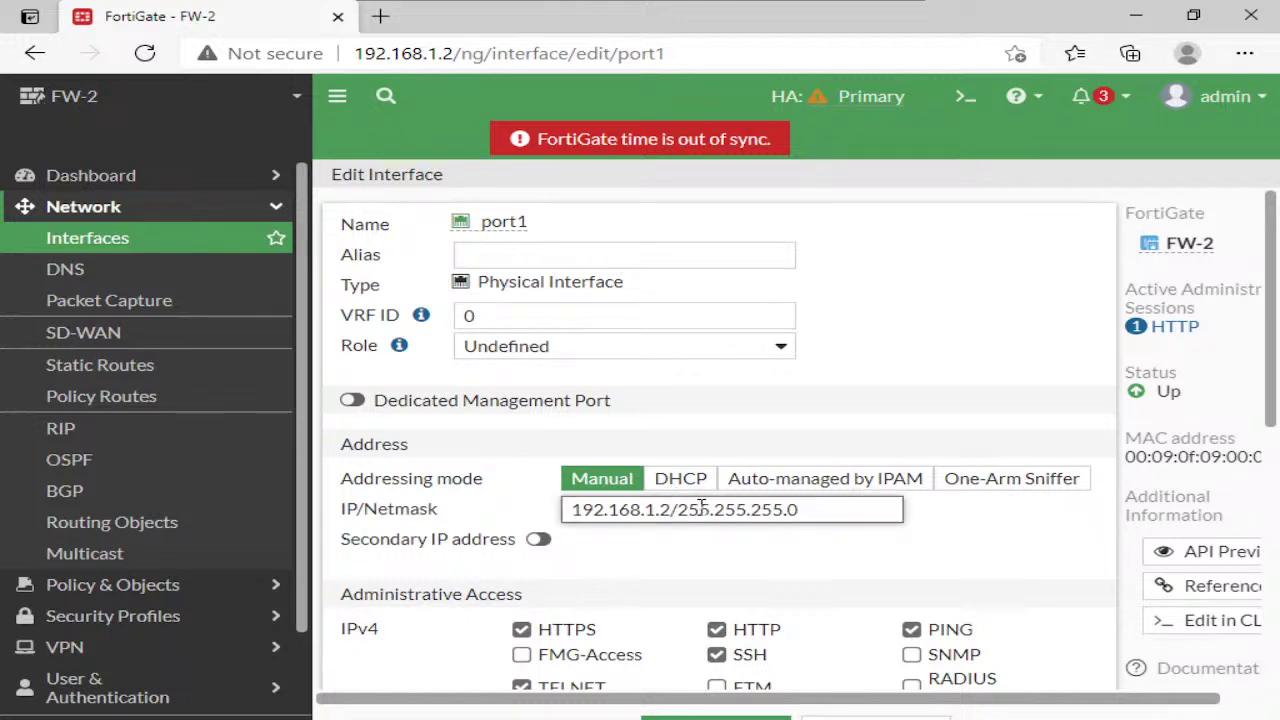
key(BackSpace)
text(1)
Set port1's role to LAN and alias to LAN, then save and confirm
click(630, 348)
click(566, 374)
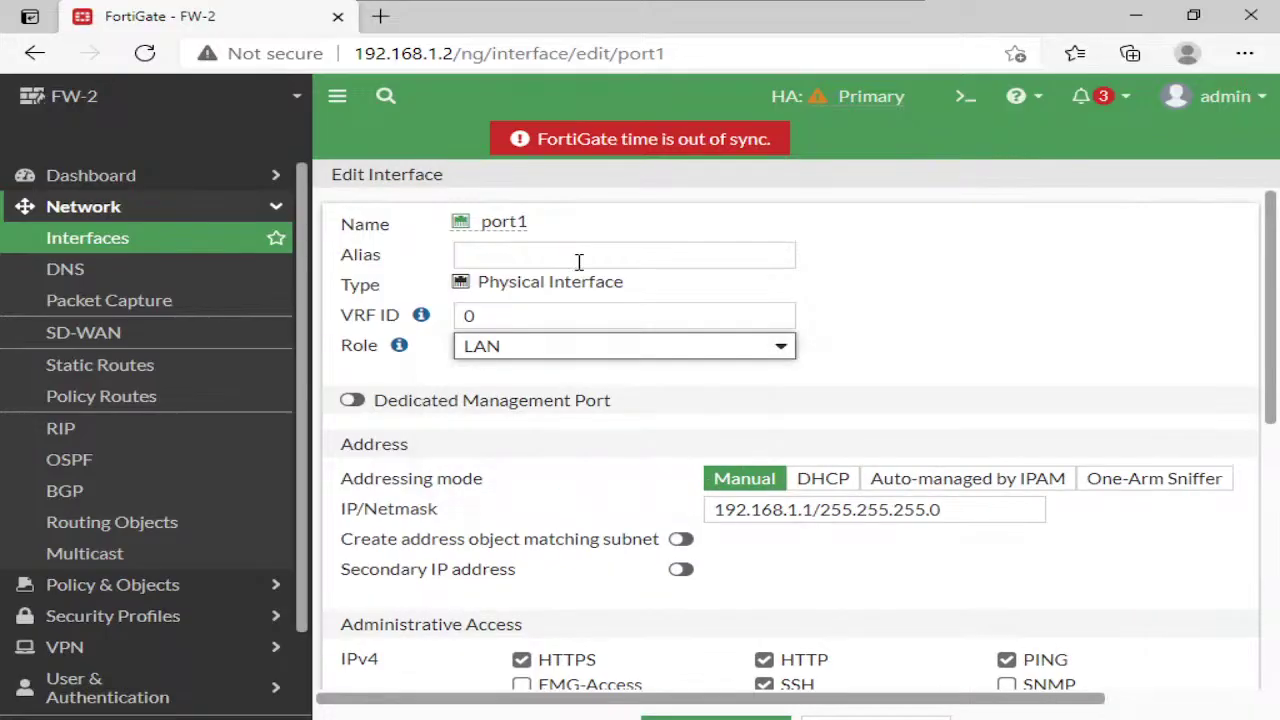
click(578, 258)
text(LAN)
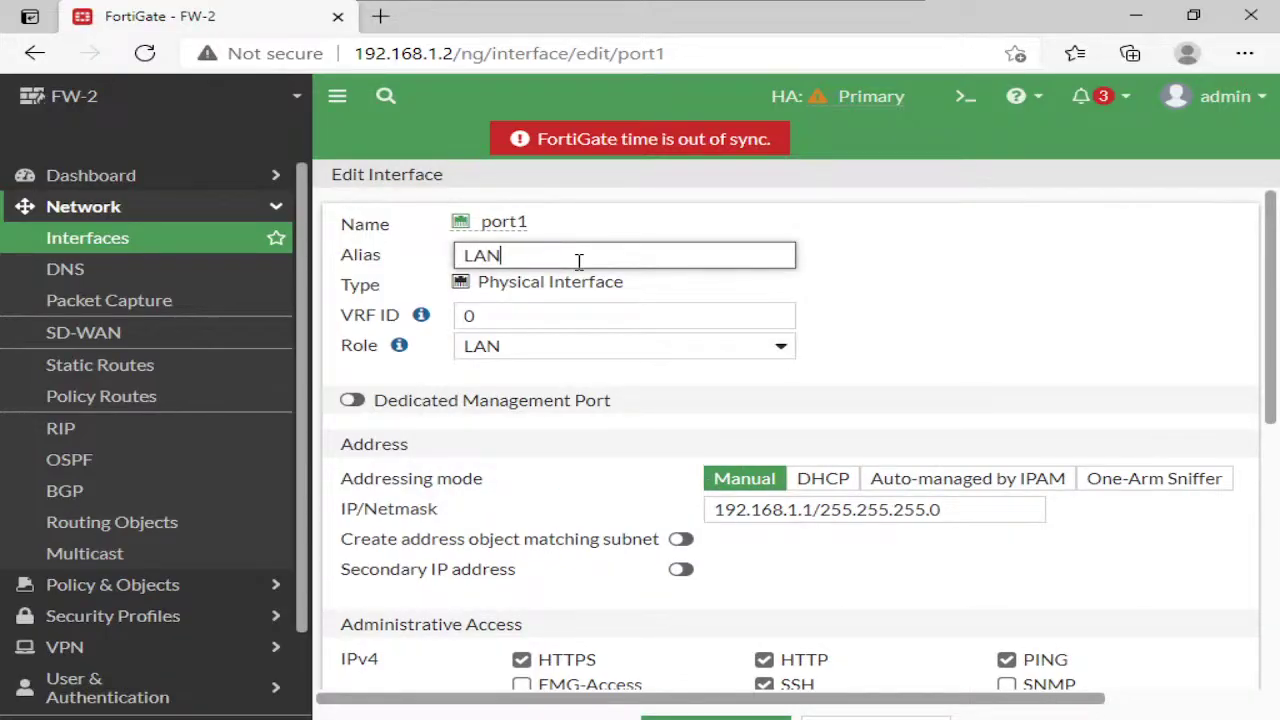
click(715, 718)
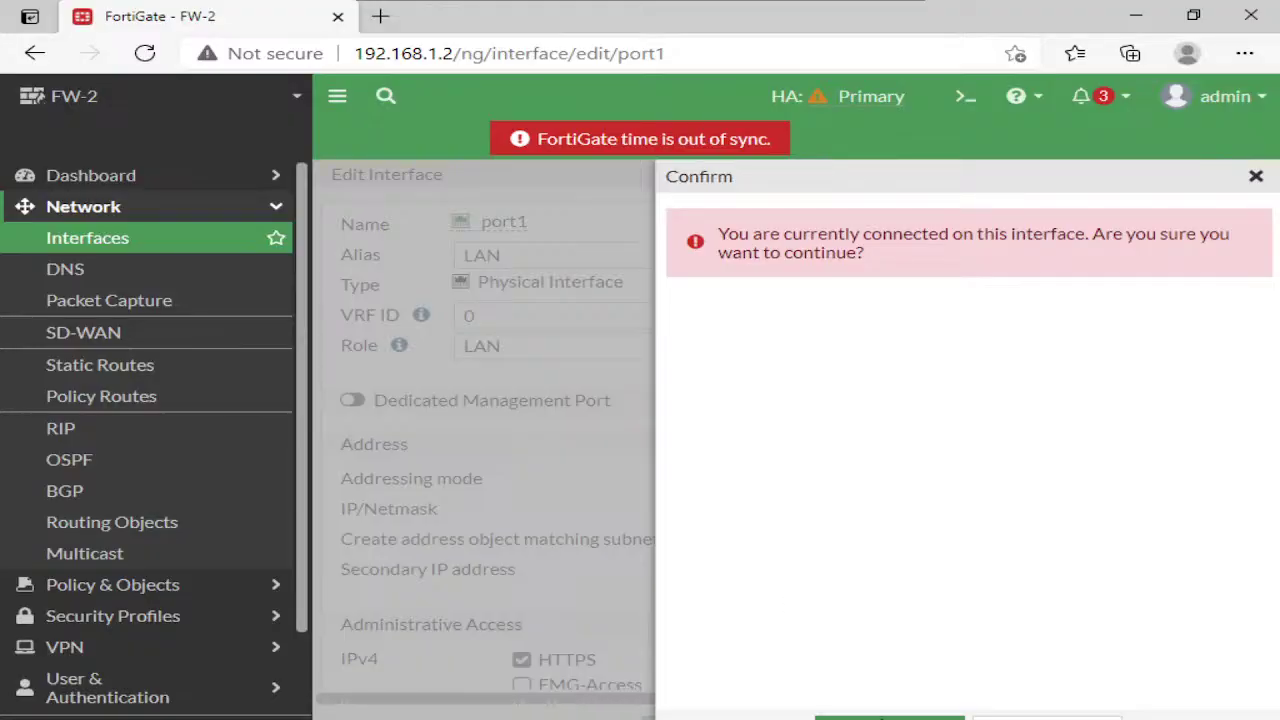
click(881, 717)
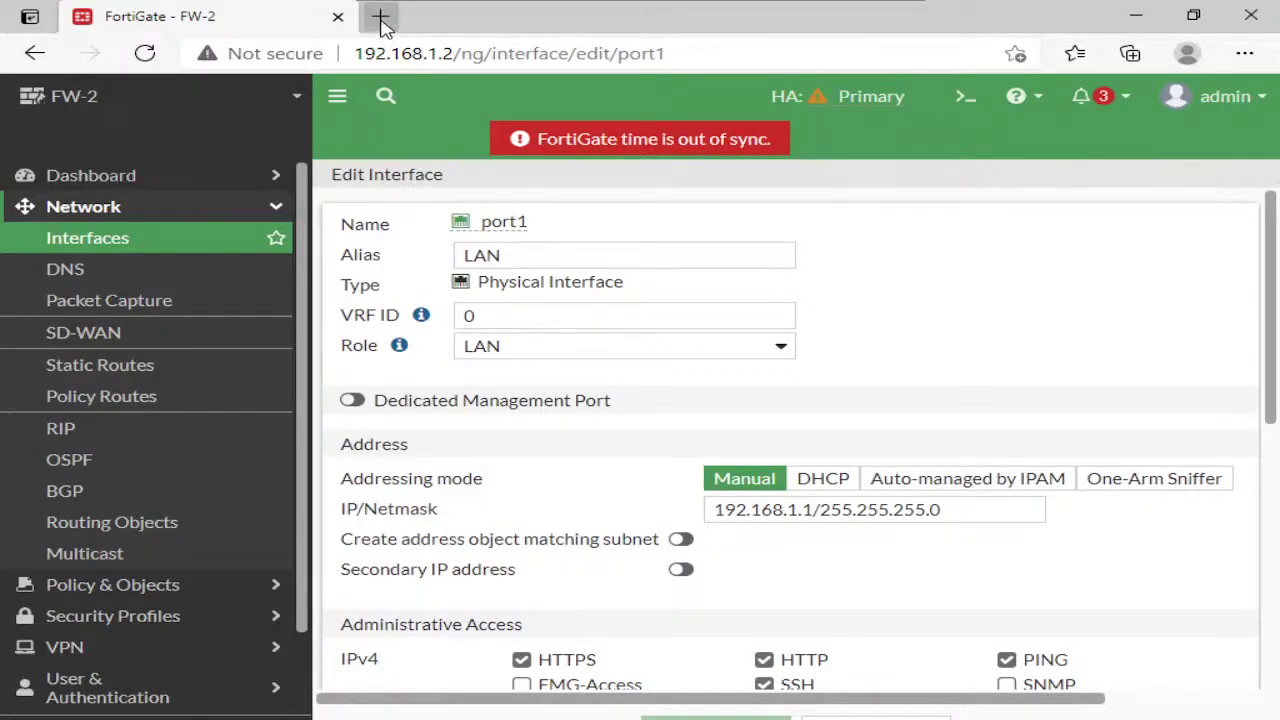
Browse to 192.168.1.1 in a new tab, close the 192.168.1.2 tab, and log in as admin
click(381, 18)
text(192)
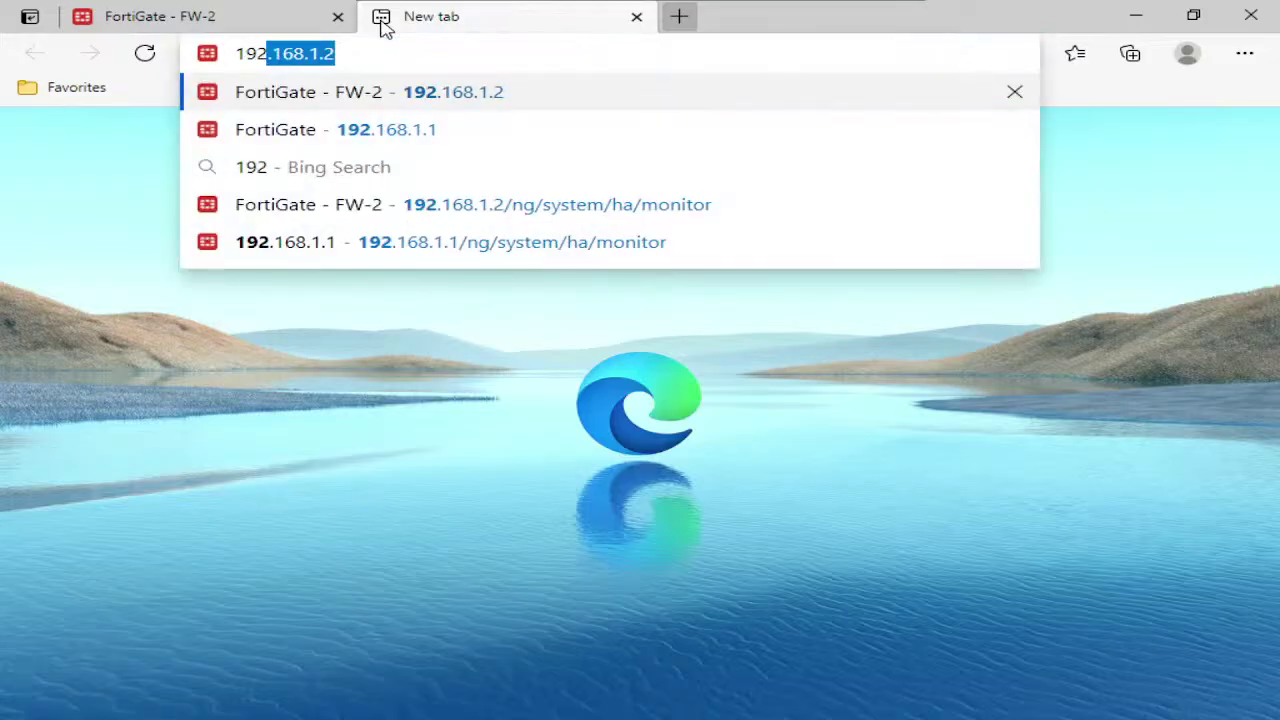
text(.168.1.1)
key(Return)
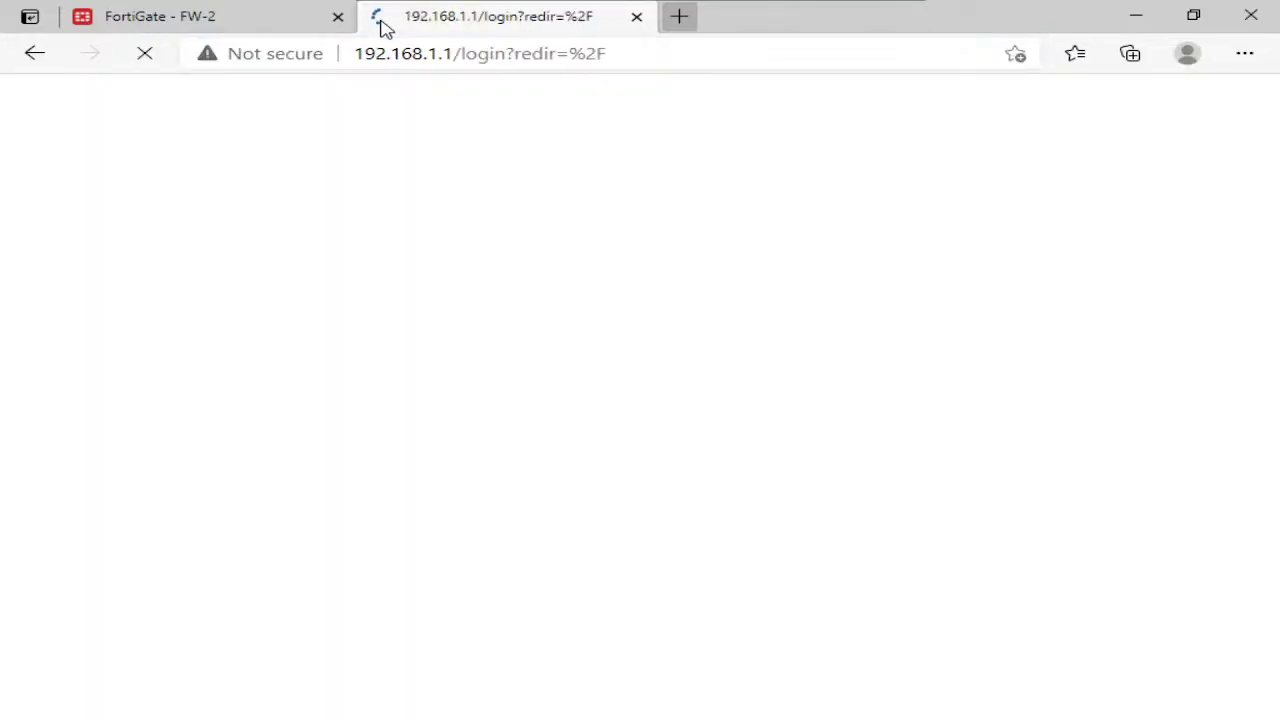
click(338, 17)
text(ad)
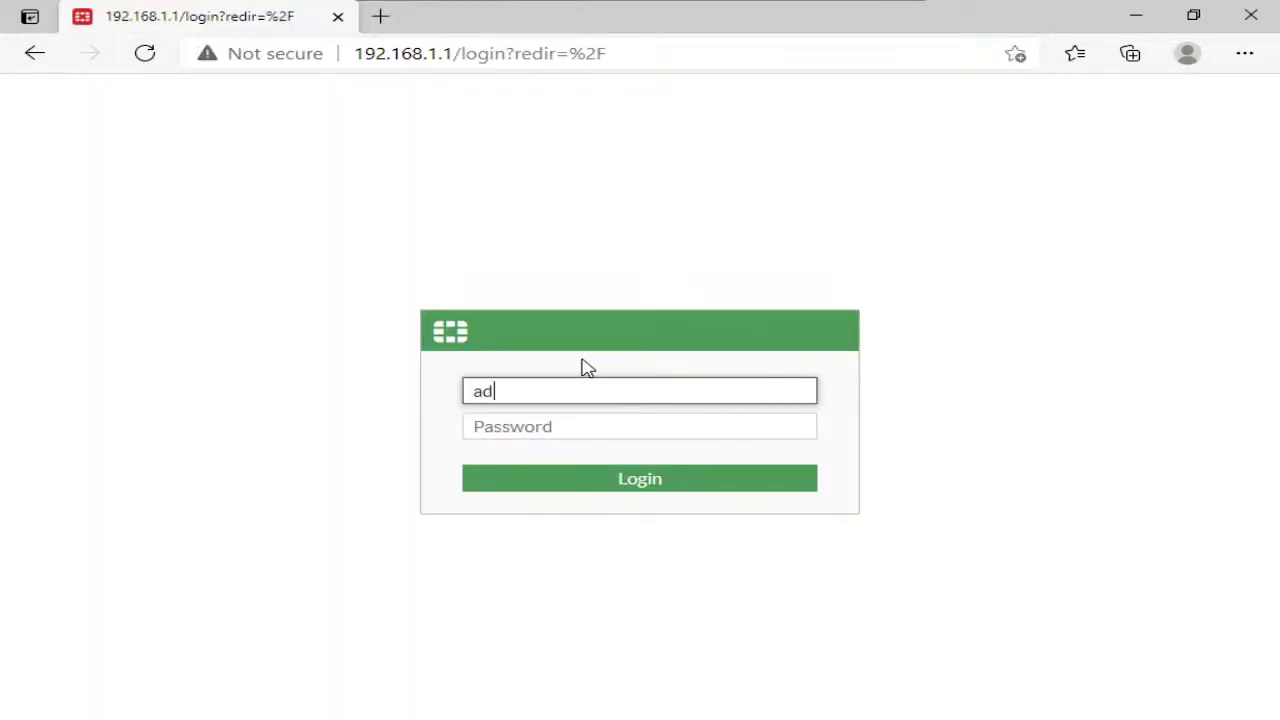
text(min)
key(Tab)
text(****)
key(Return)
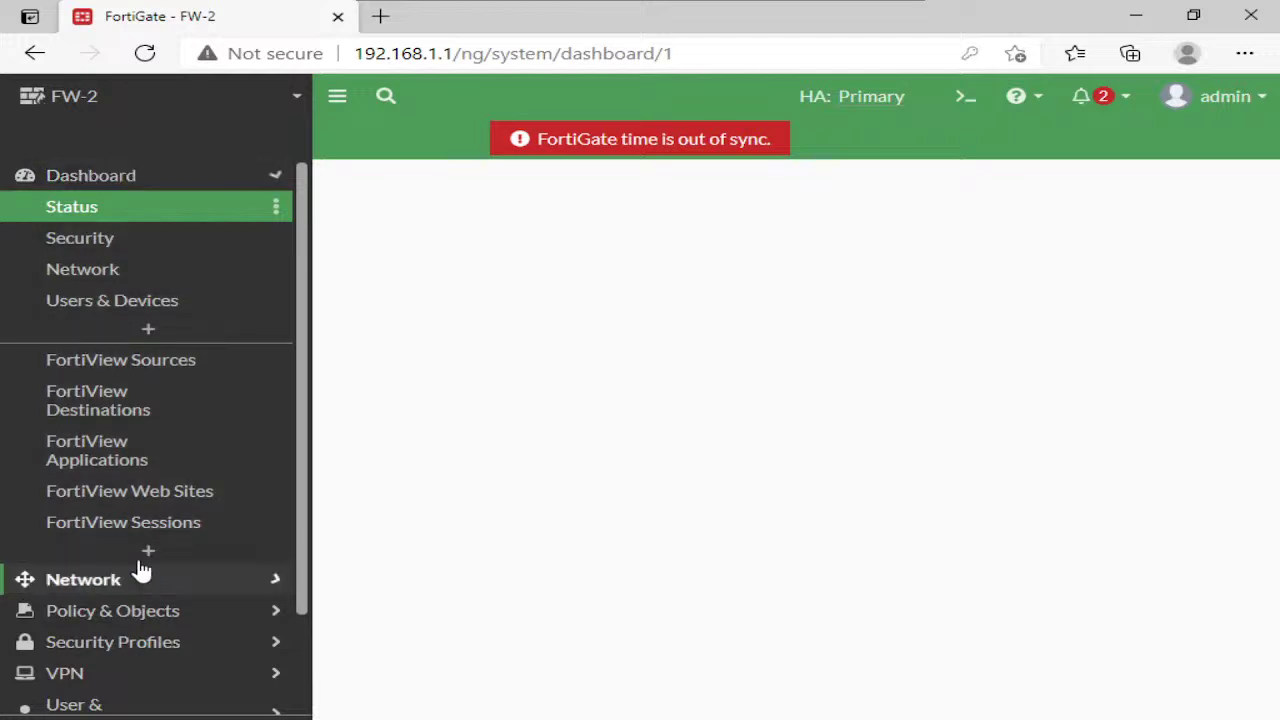
click(141, 569)
Edit port4, giving it alias WAN and role WAN
click(104, 241)
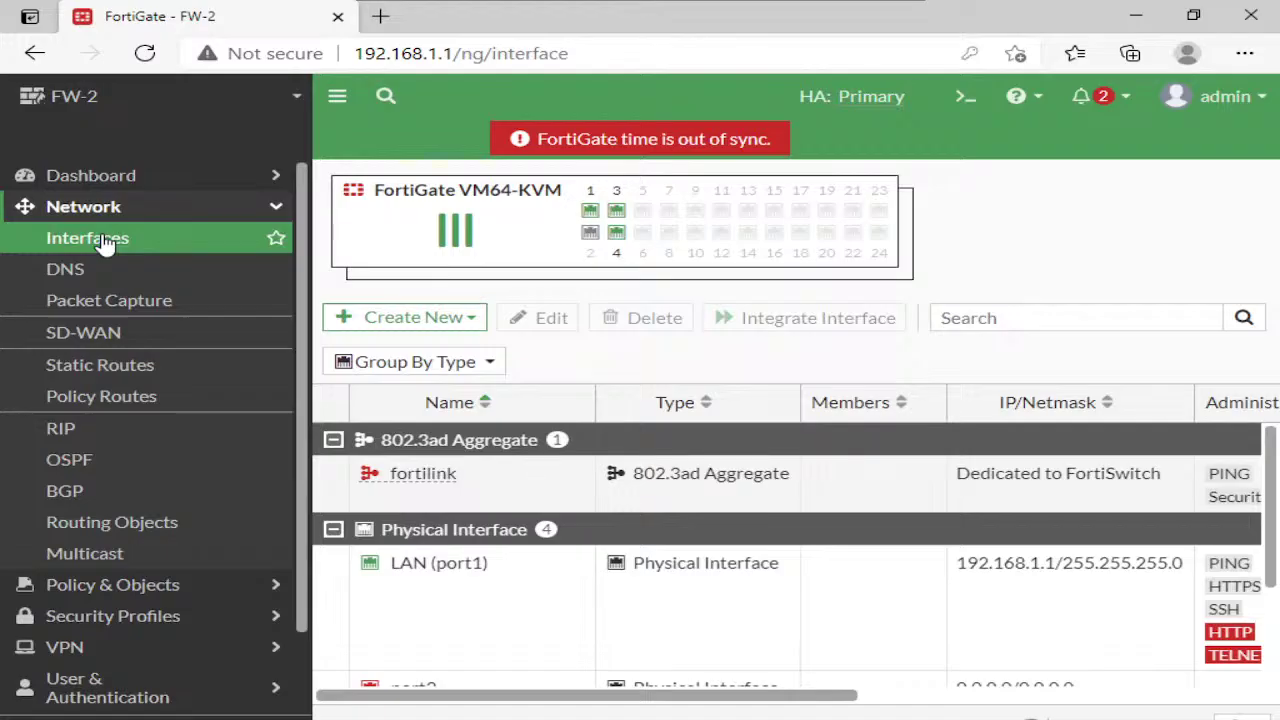
scroll(520, 591, down, 3)
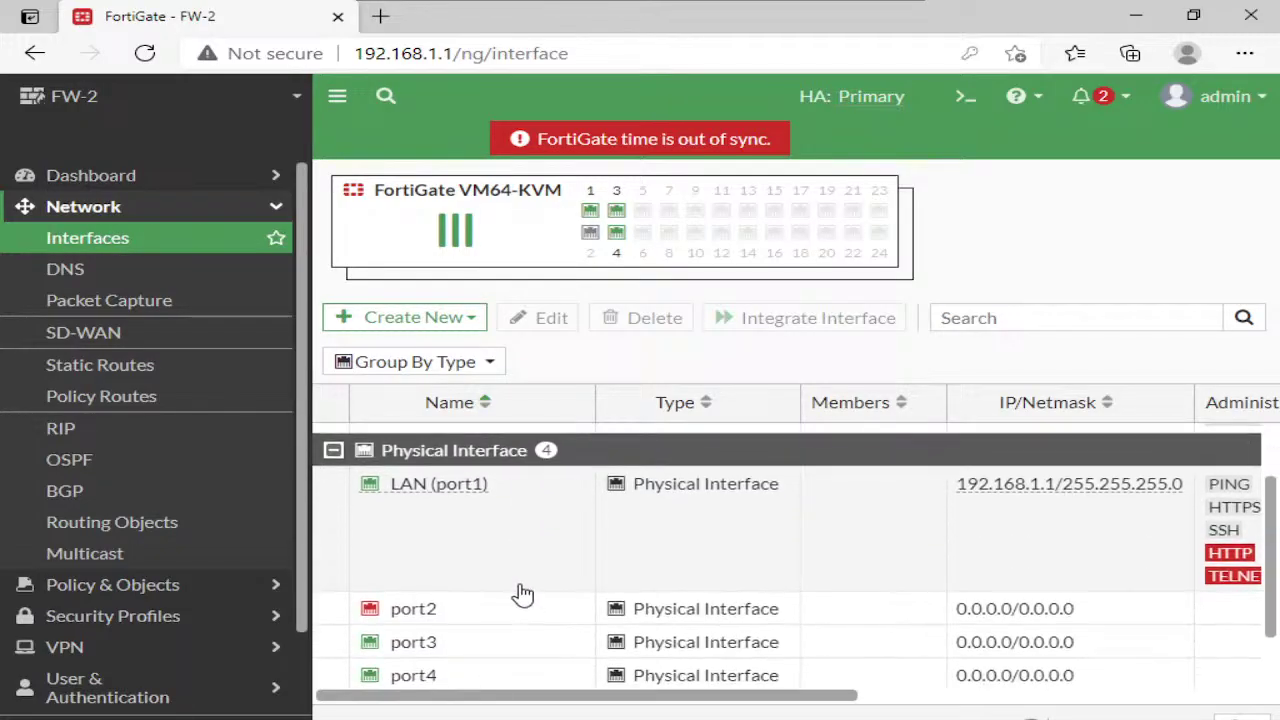
click(485, 638)
click(530, 322)
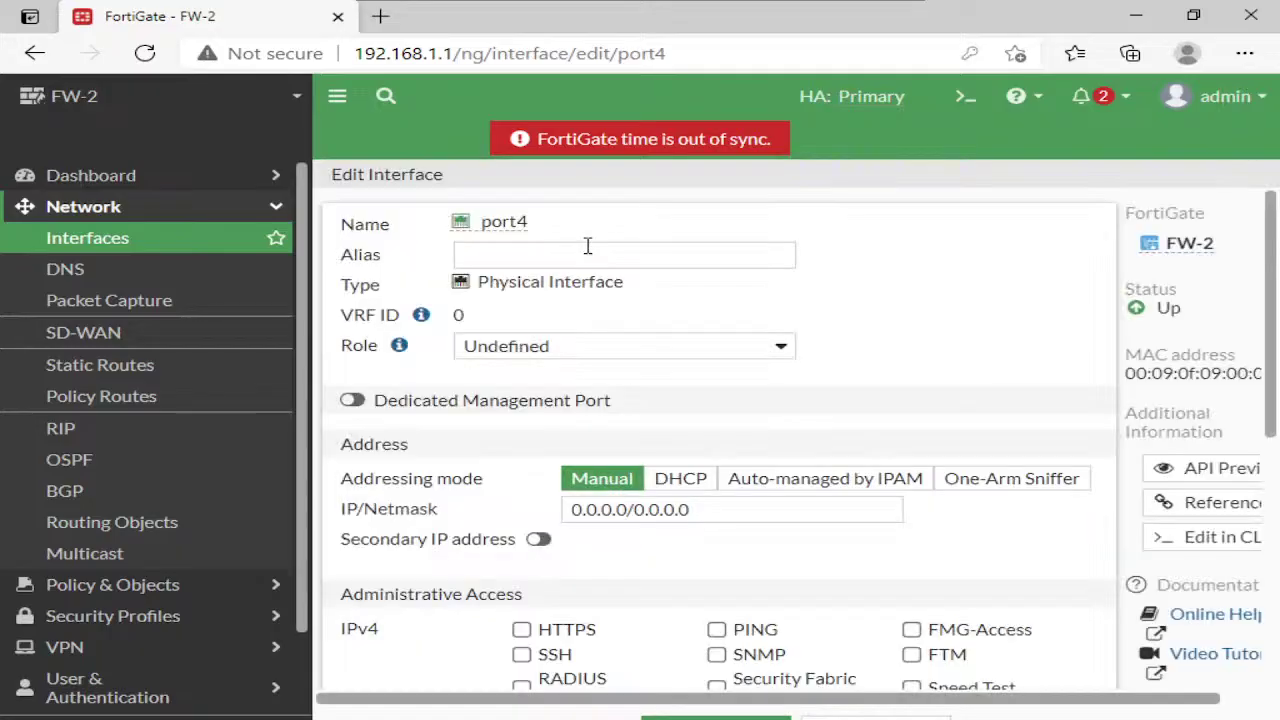
click(585, 250)
text(WAN)
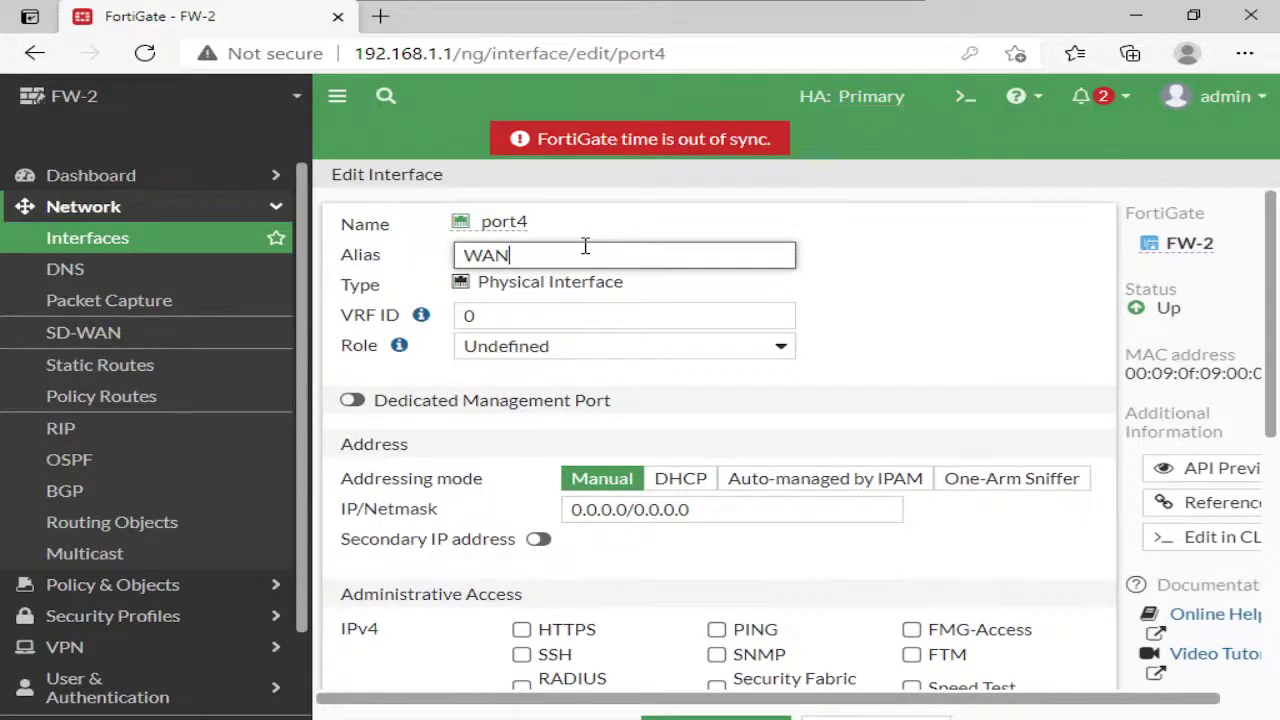
key(Tab)
key(Tab)
key(w)
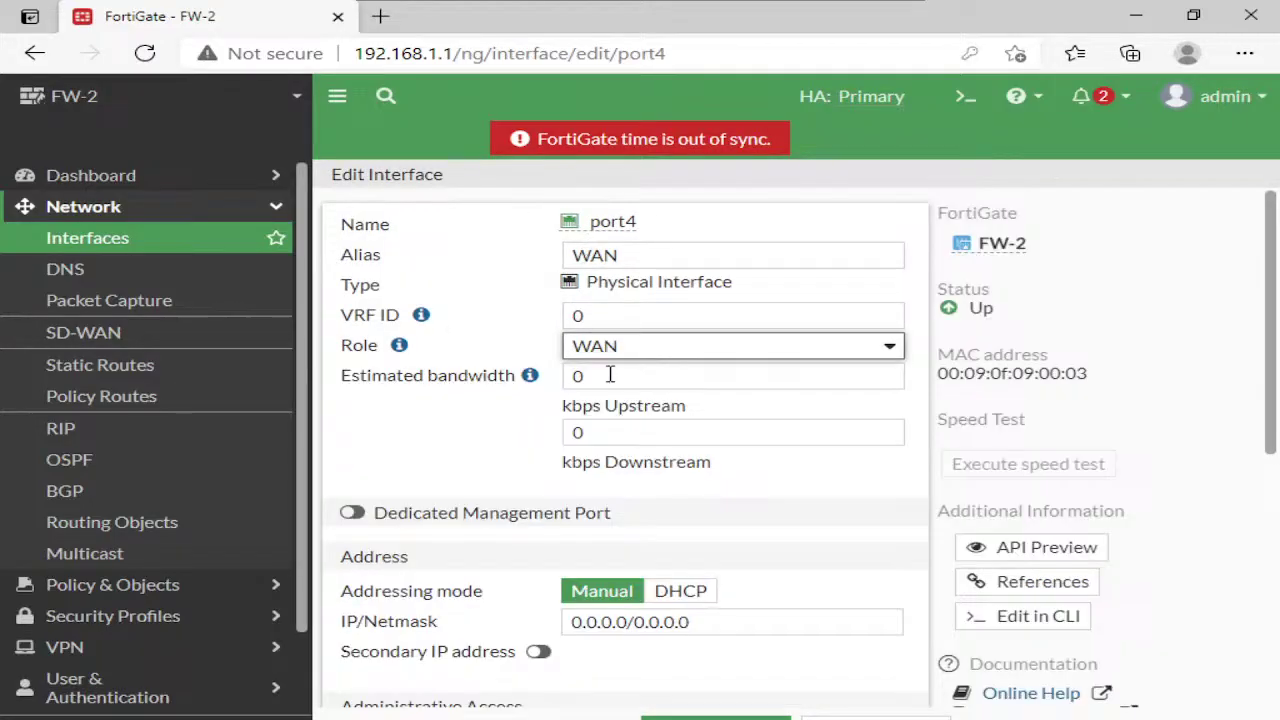
Set port4's address to 100.1.1.1/24, allow PING, and save the interface
click(648, 621)
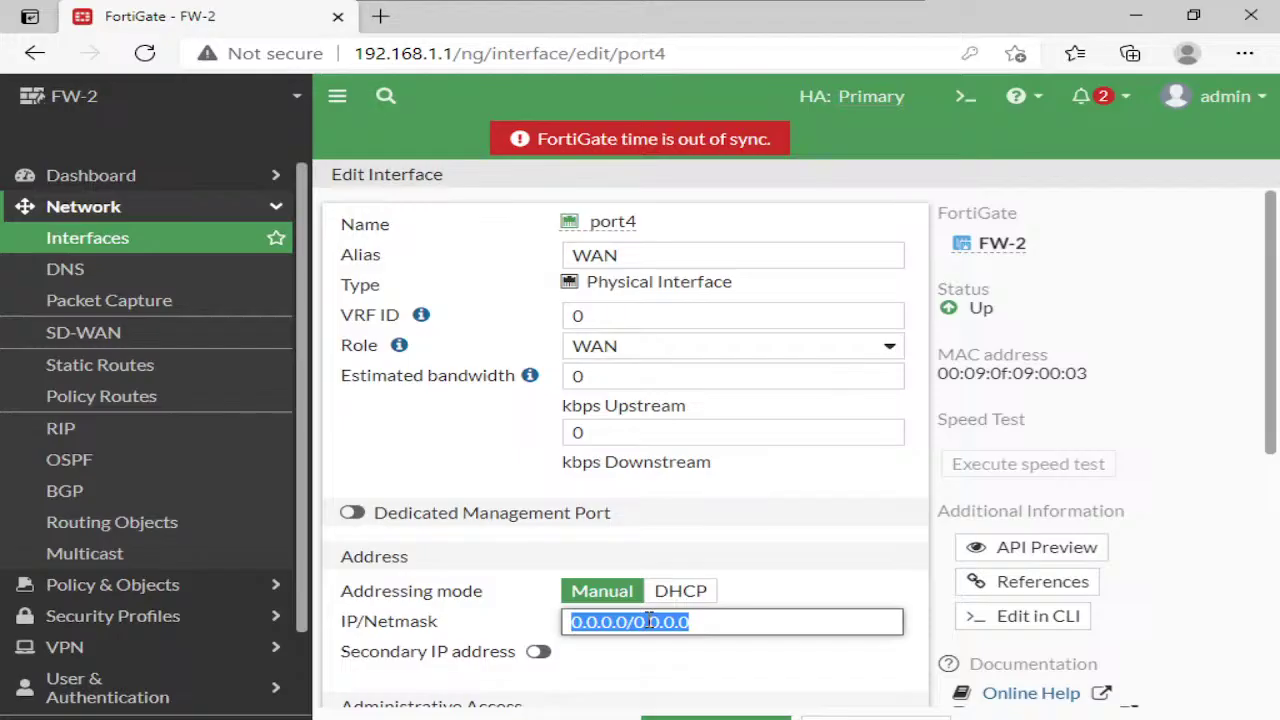
text(100.1.1.1/2)
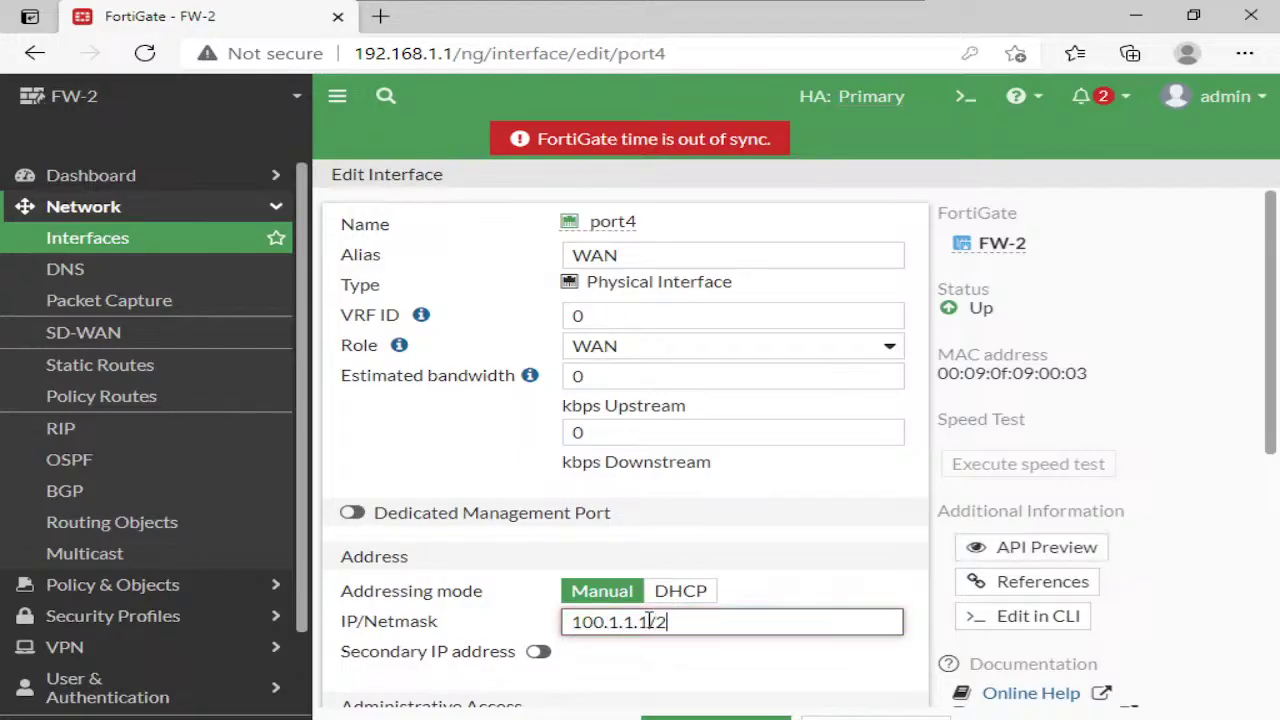
text(4)
scroll(655, 621, down, 2)
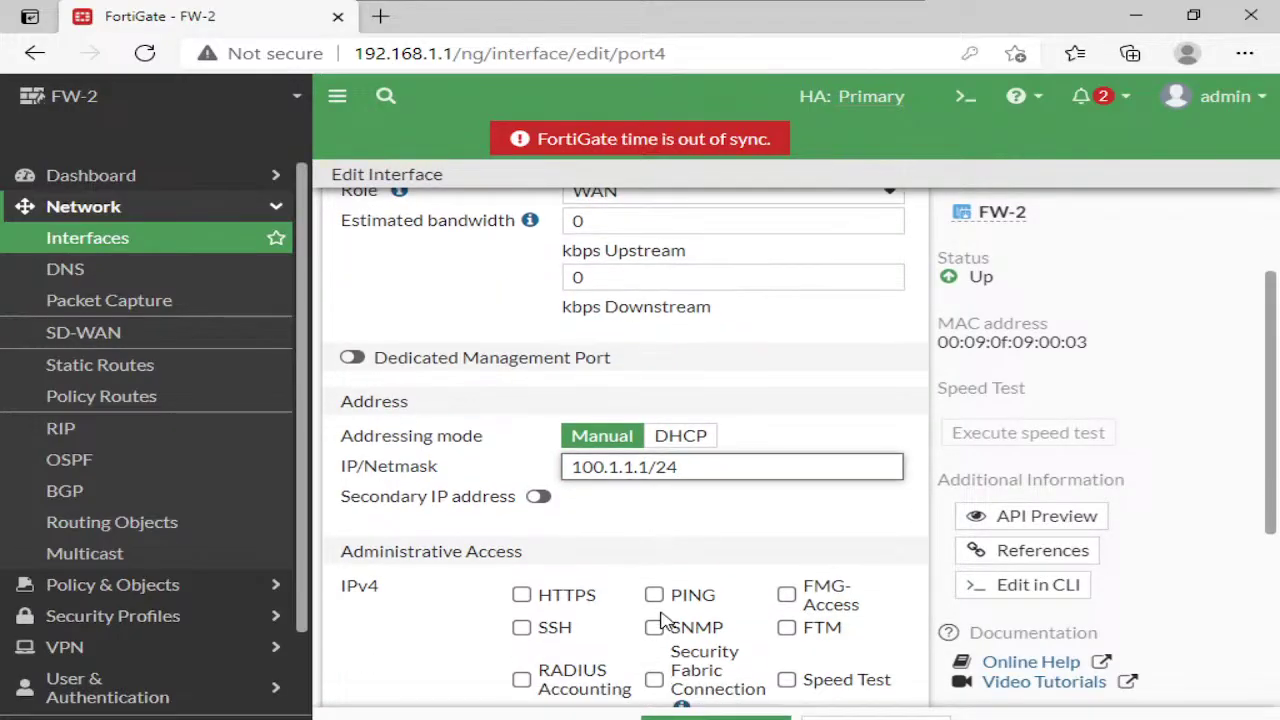
click(656, 597)
click(700, 717)
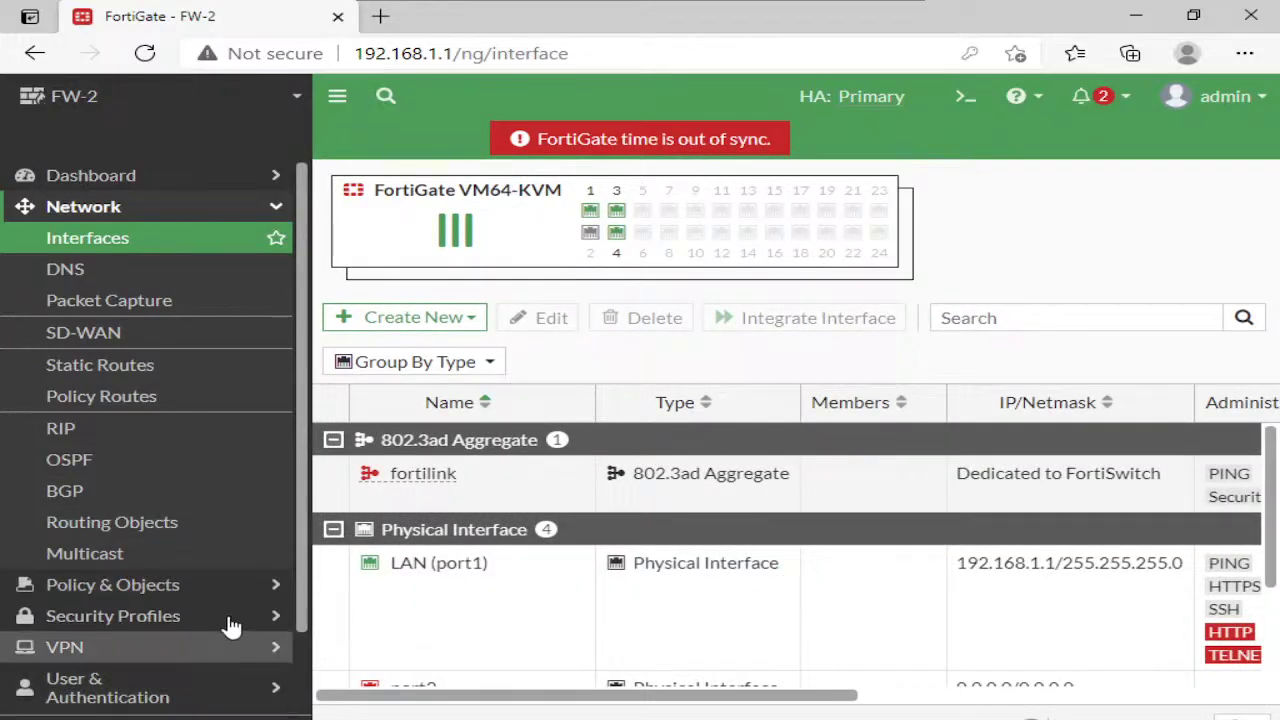
scroll(186, 670, down, 2)
Open the System > HA page, check FW-1's not-synchronized checksums, and refresh the member list
click(170, 640)
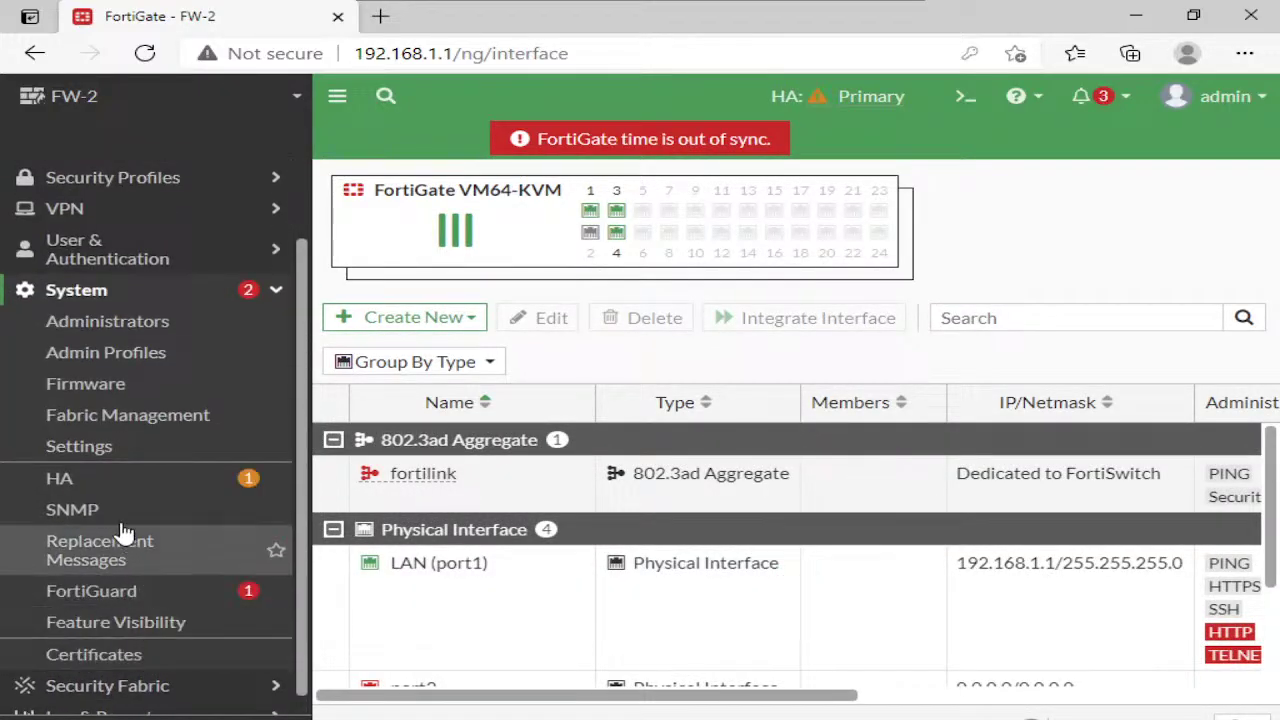
click(107, 484)
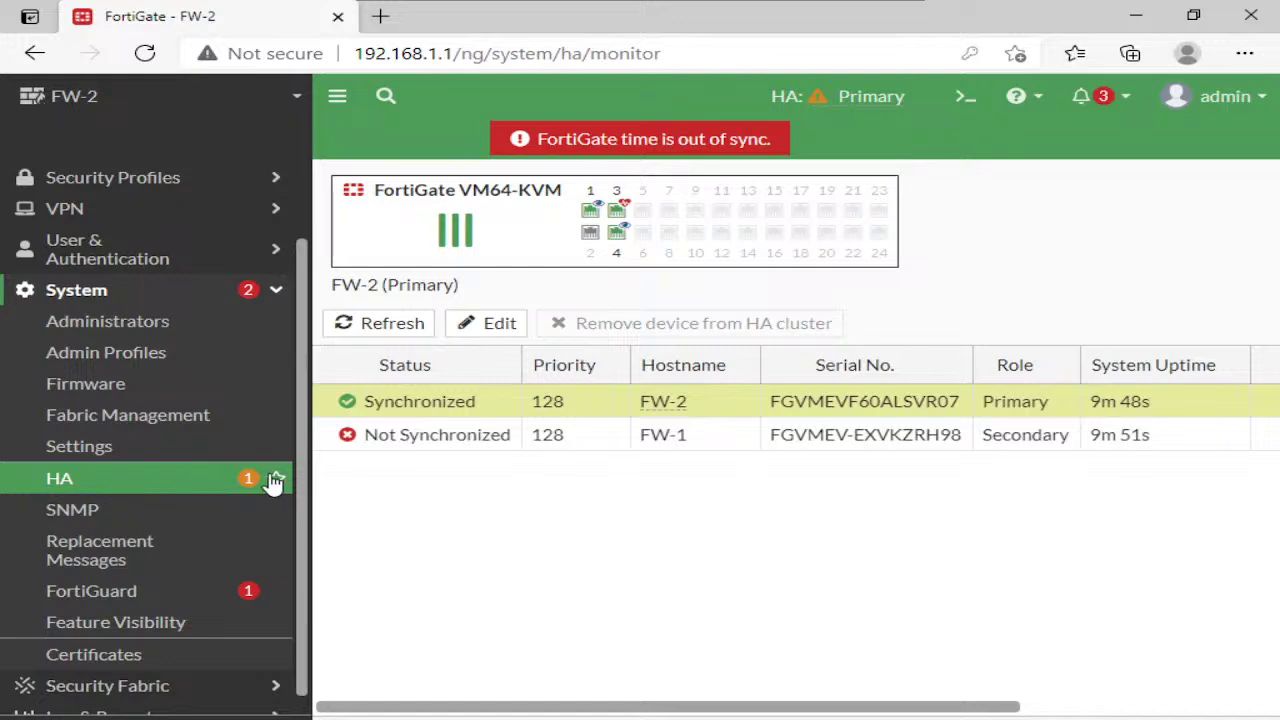
mouse_move(408, 434)
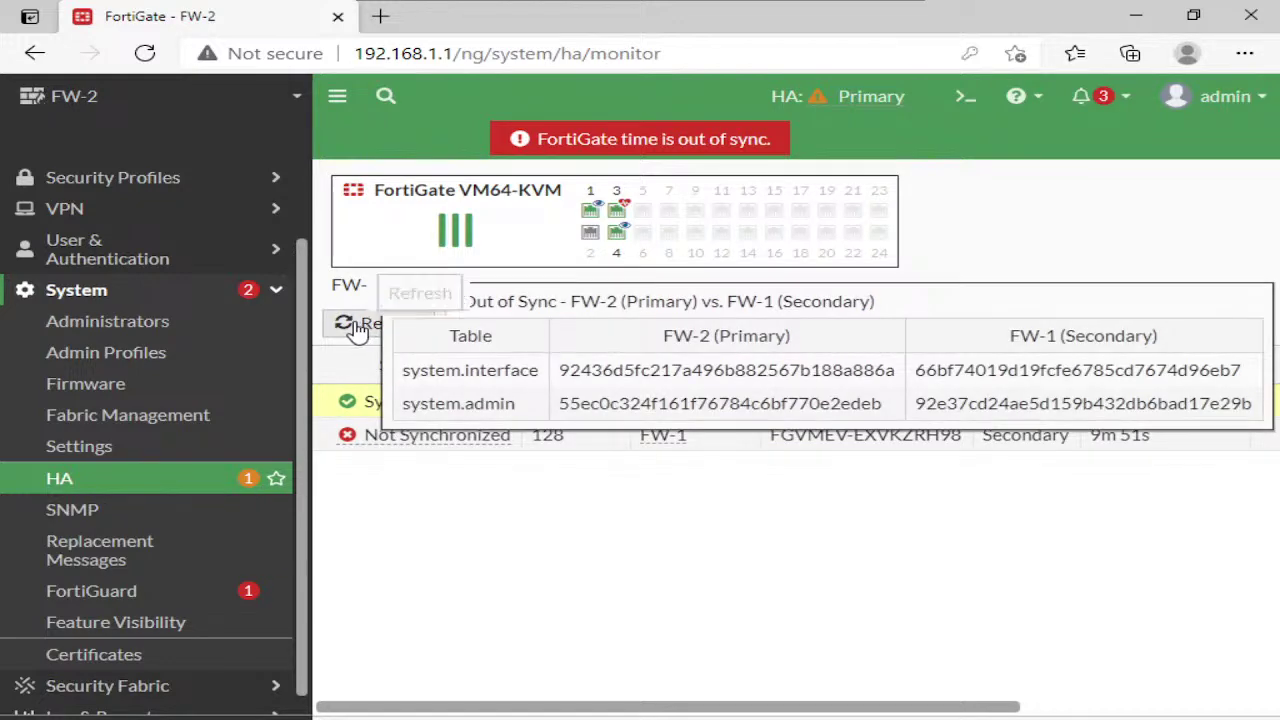
click(358, 326)
click(358, 326)
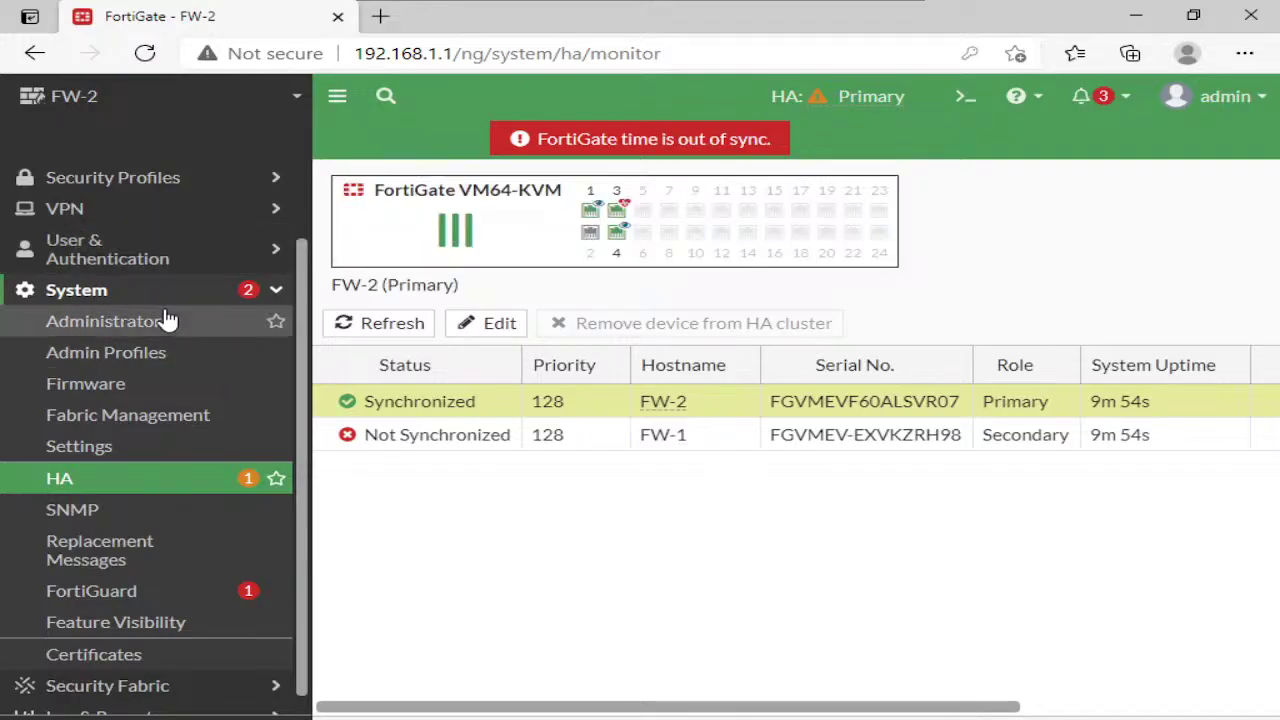
scroll(166, 318, up, 1)
click(118, 210)
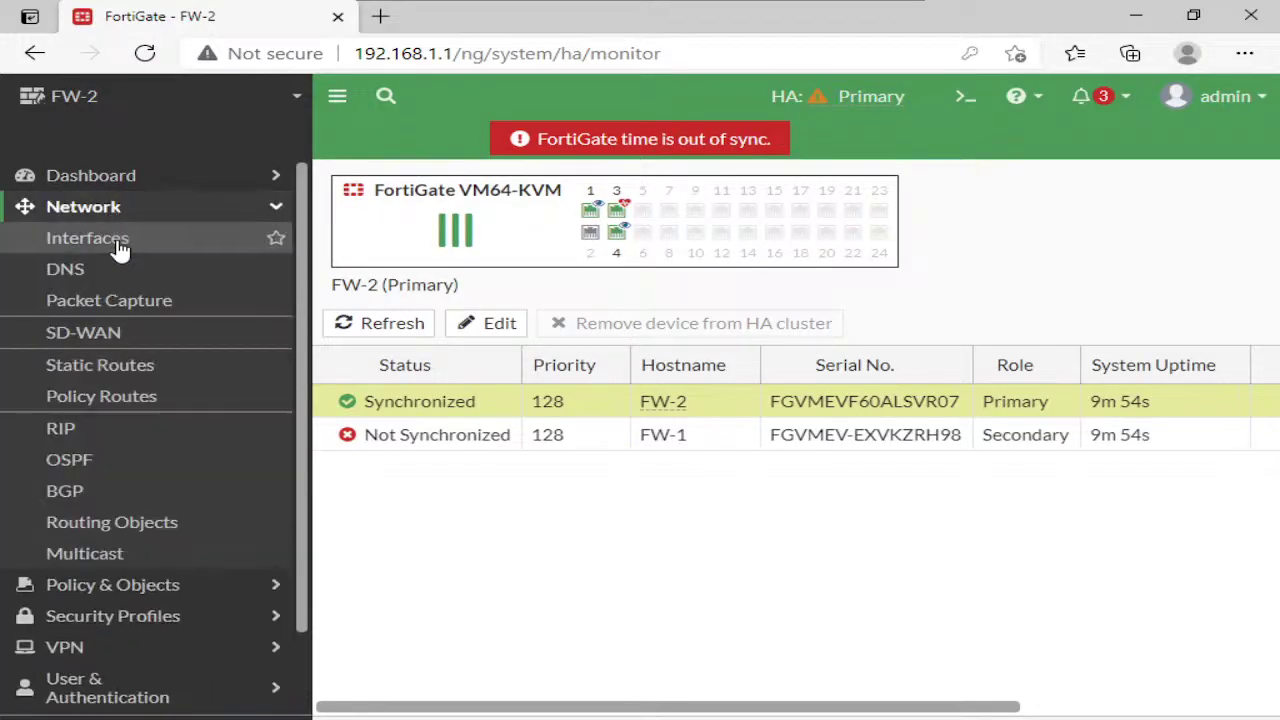
Create a static default route with gateway 100.1.1.2 on WAN (port4)
click(118, 366)
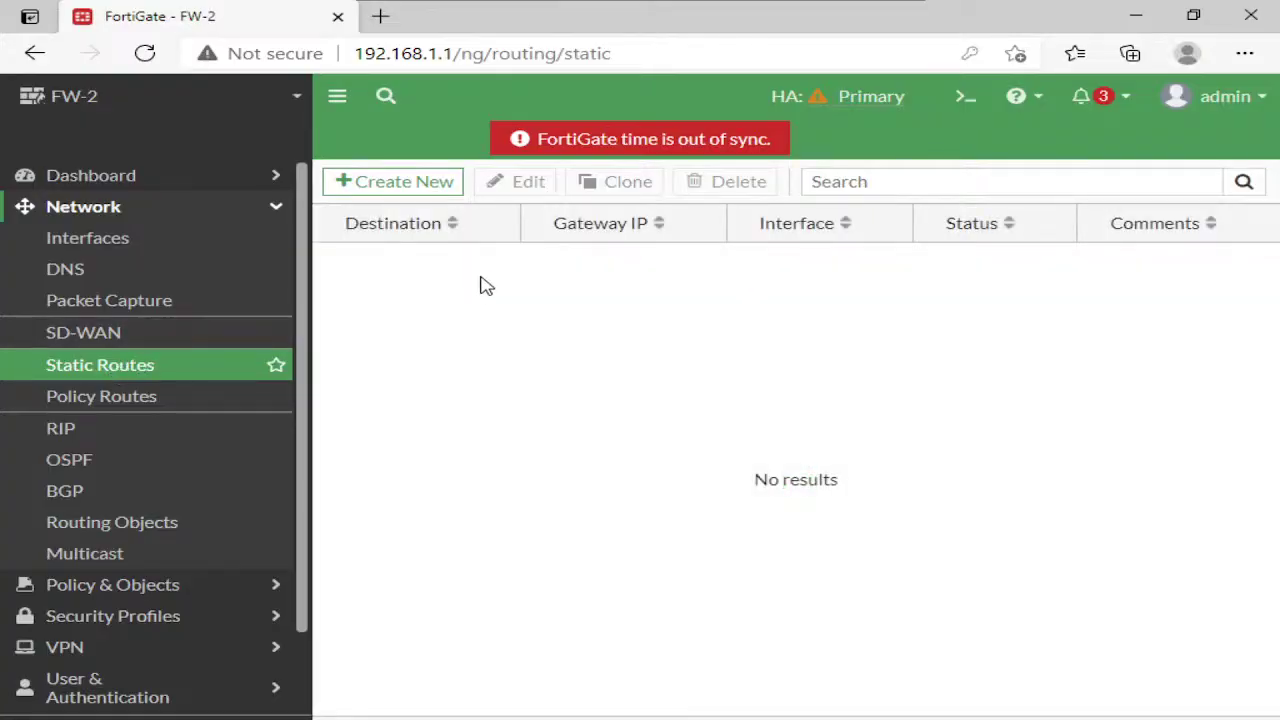
click(435, 188)
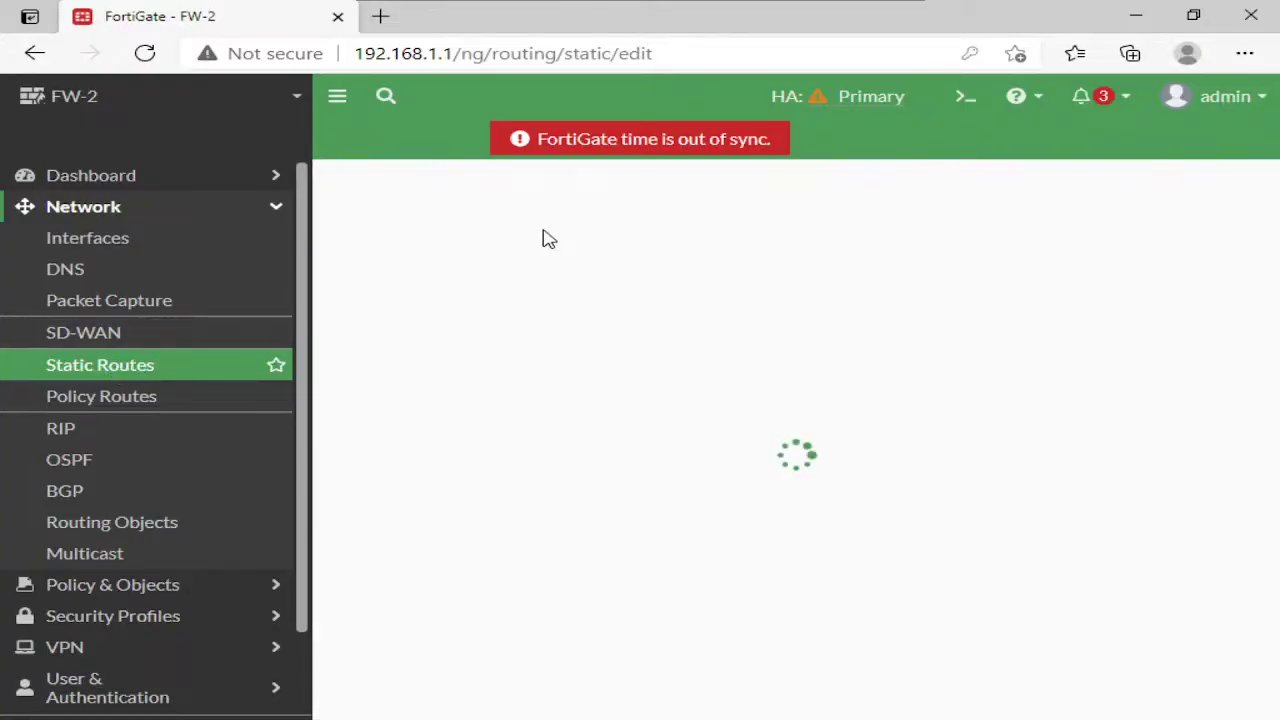
click(668, 285)
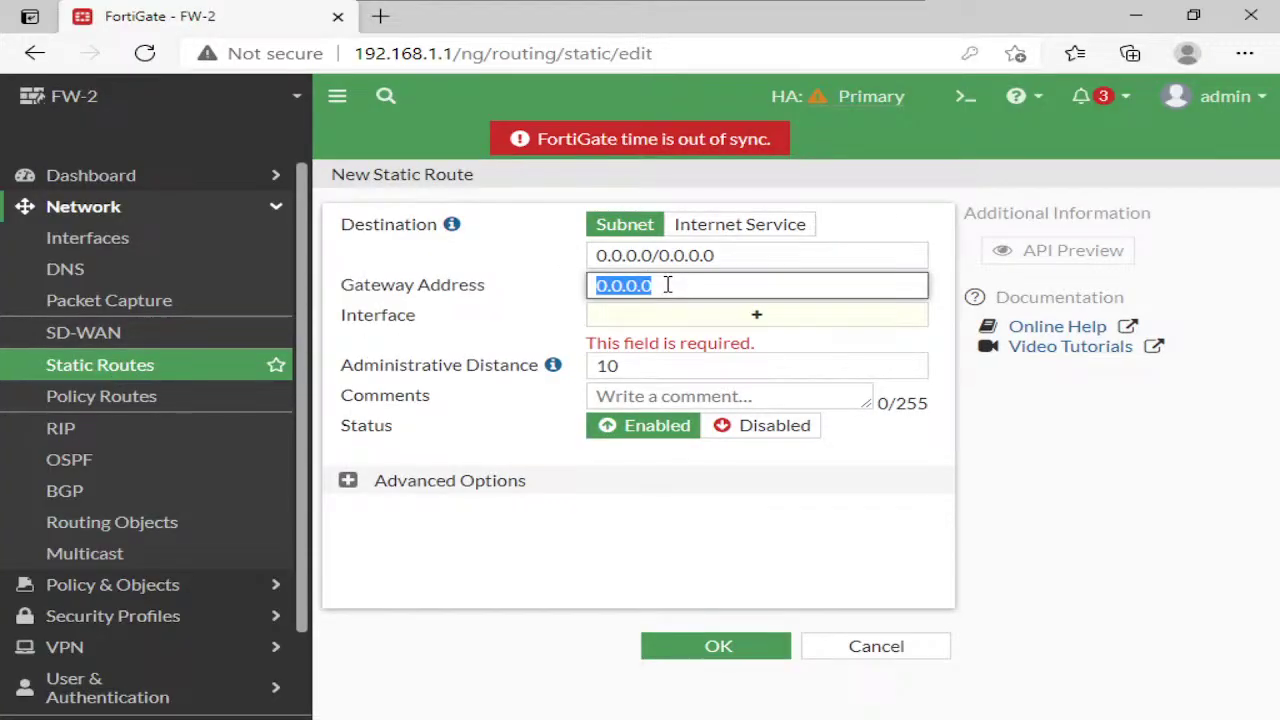
text(100.1.1.2)
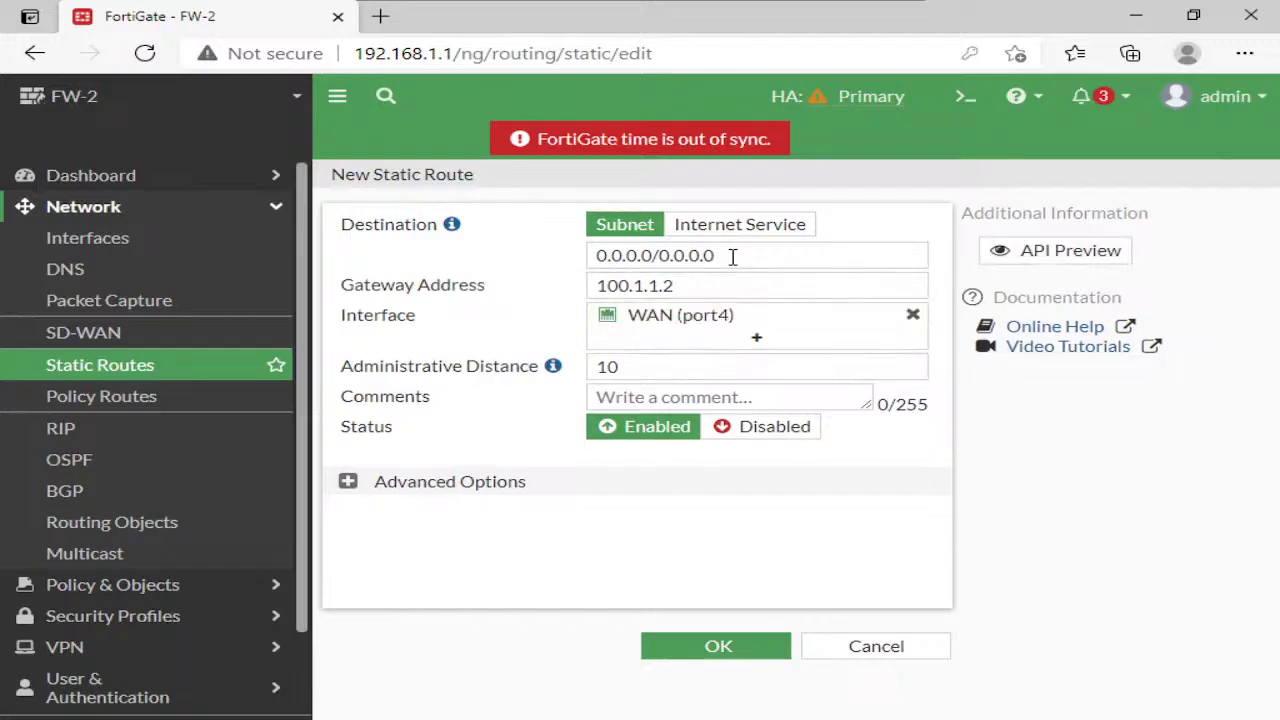
click(737, 651)
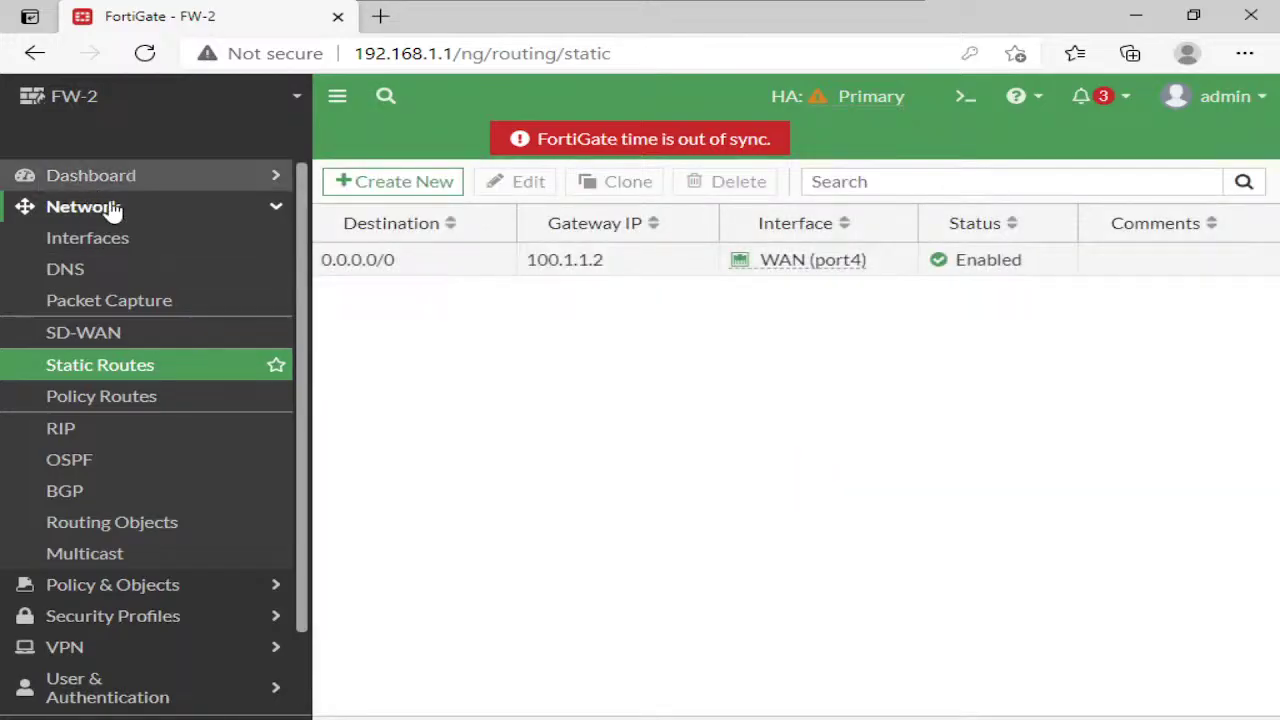
click(110, 210)
Start a new firewall policy named LAN-WAN from LAN (port1) to WAN (port4)
click(128, 237)
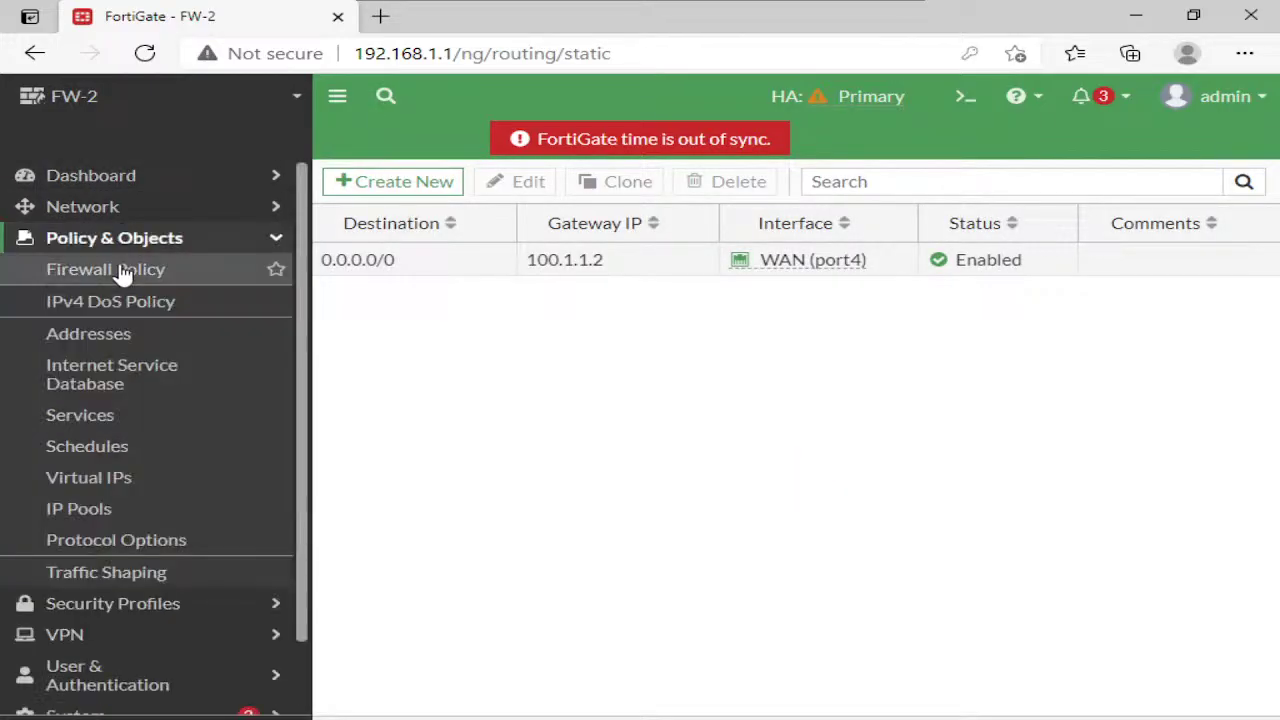
click(160, 272)
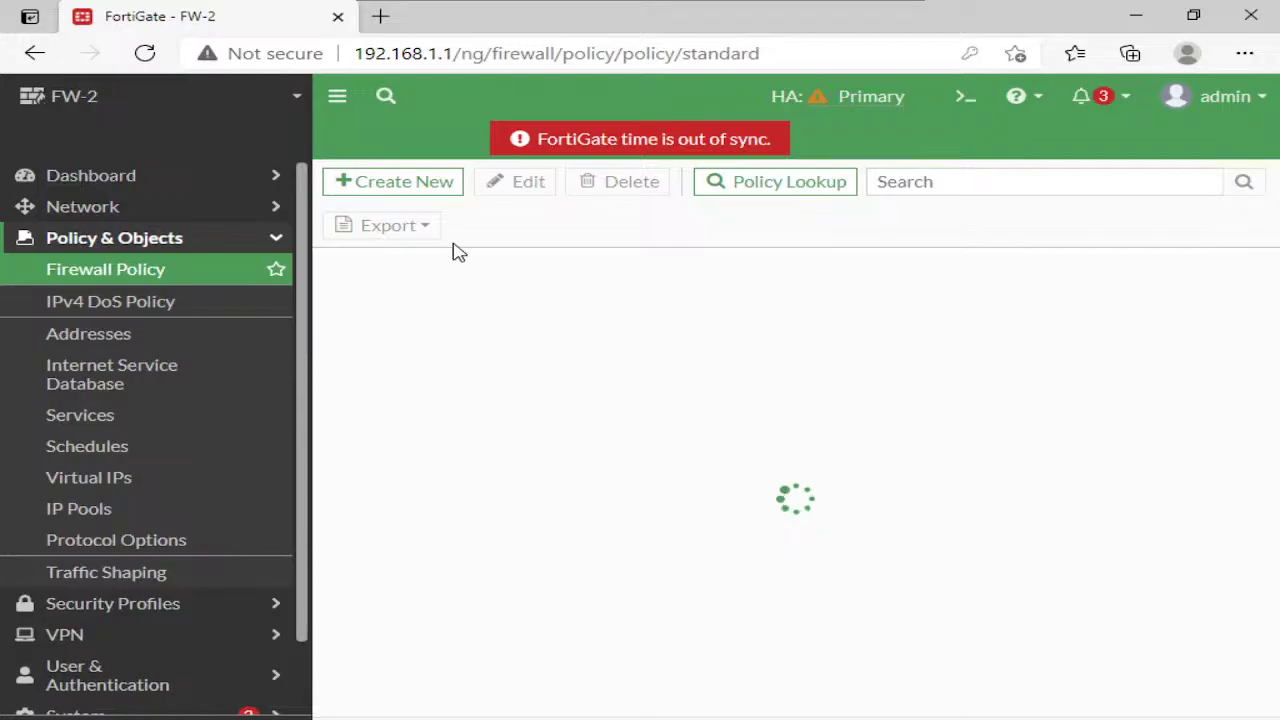
click(405, 183)
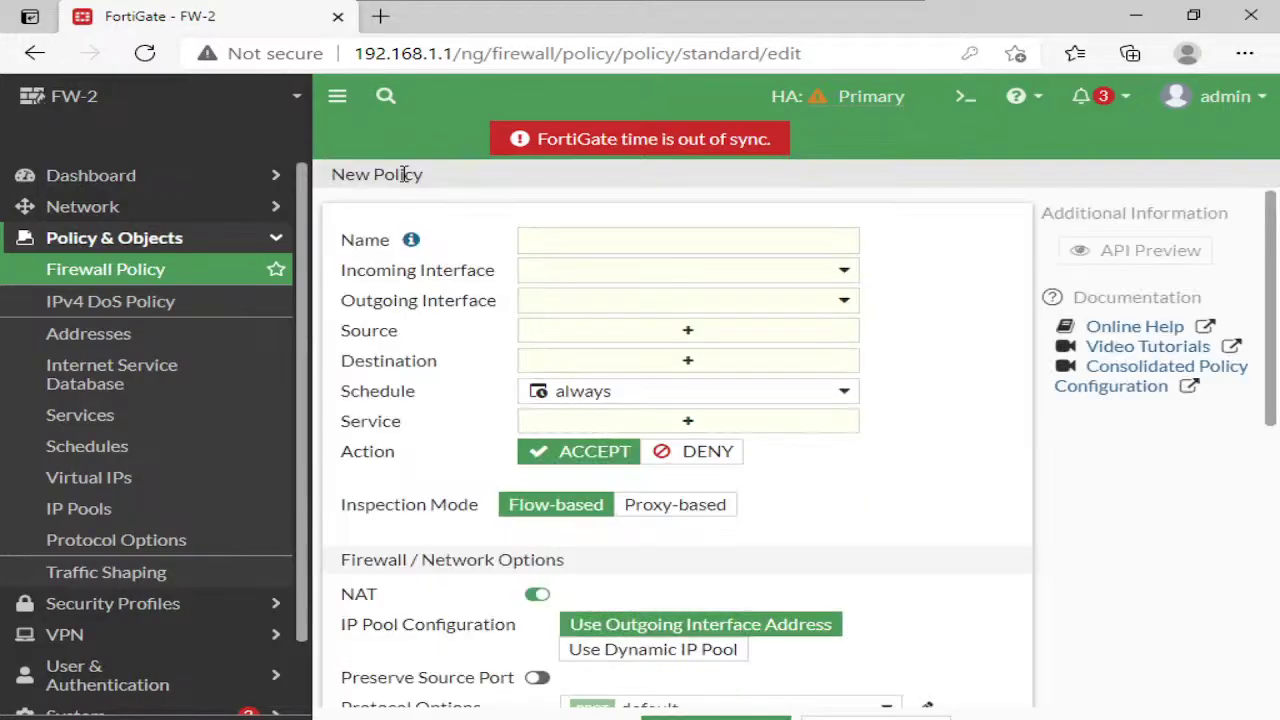
click(645, 255)
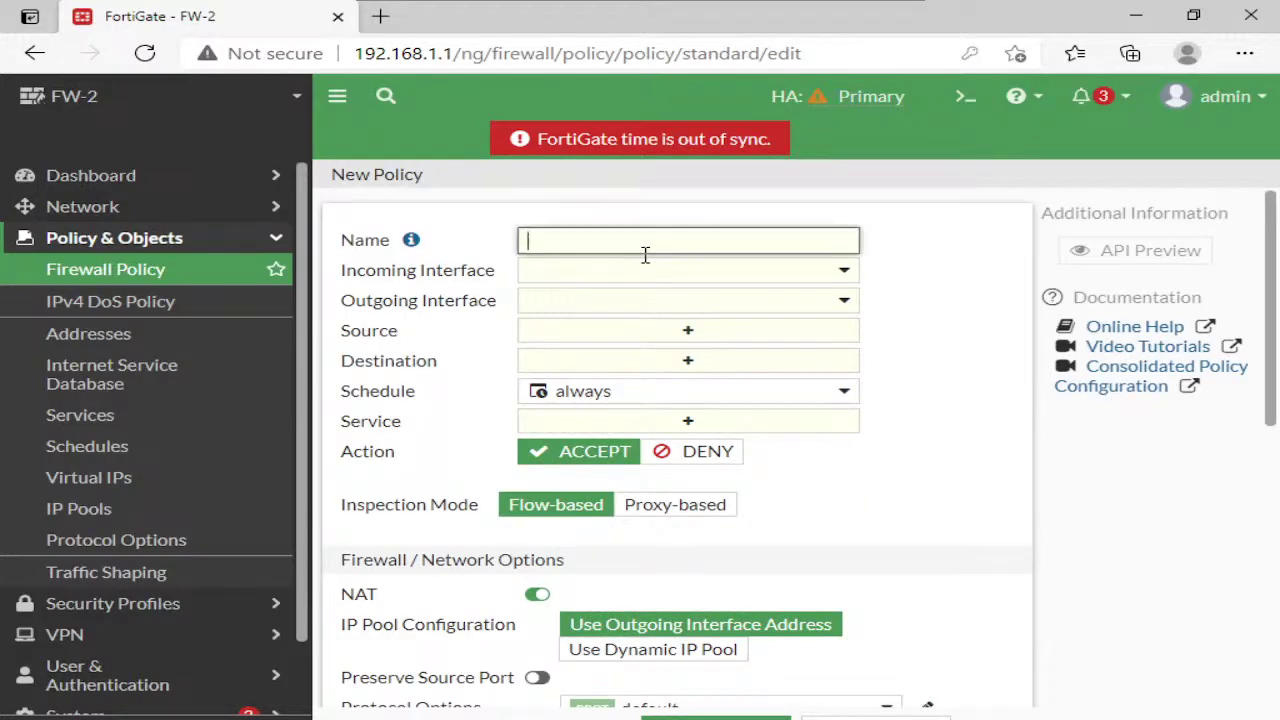
text(LAN-WAN)
click(650, 277)
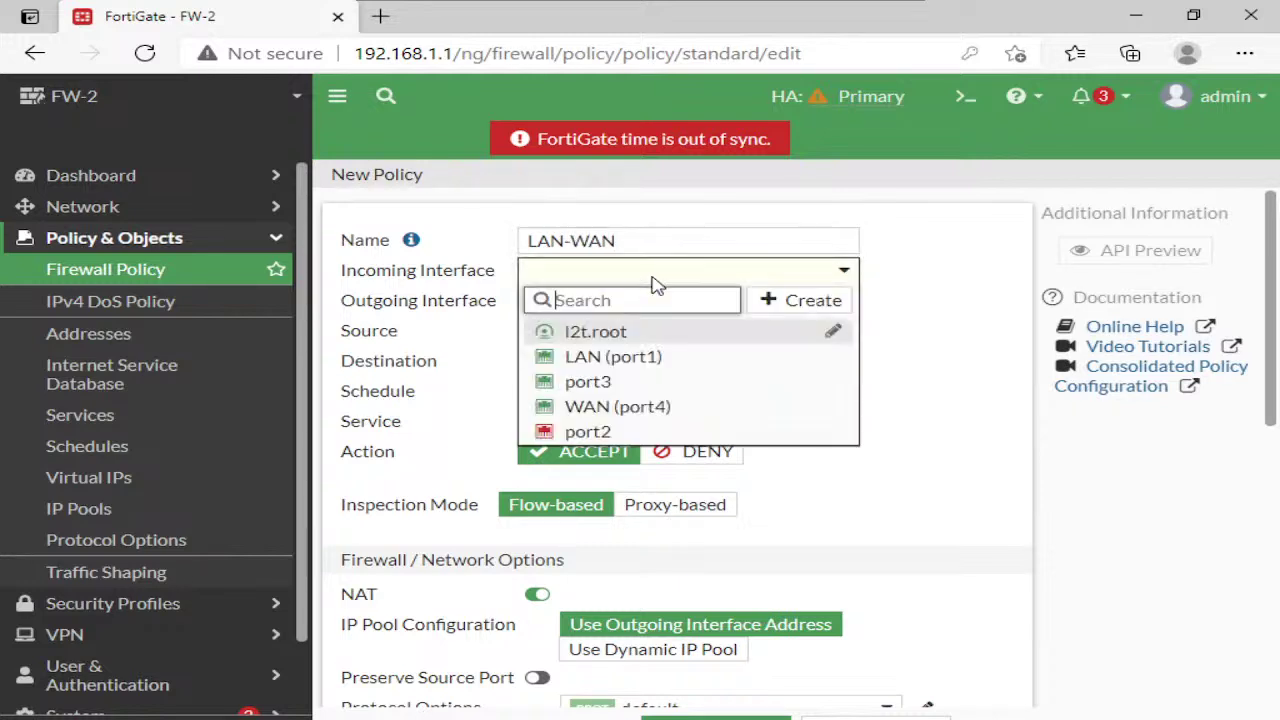
click(633, 357)
click(632, 305)
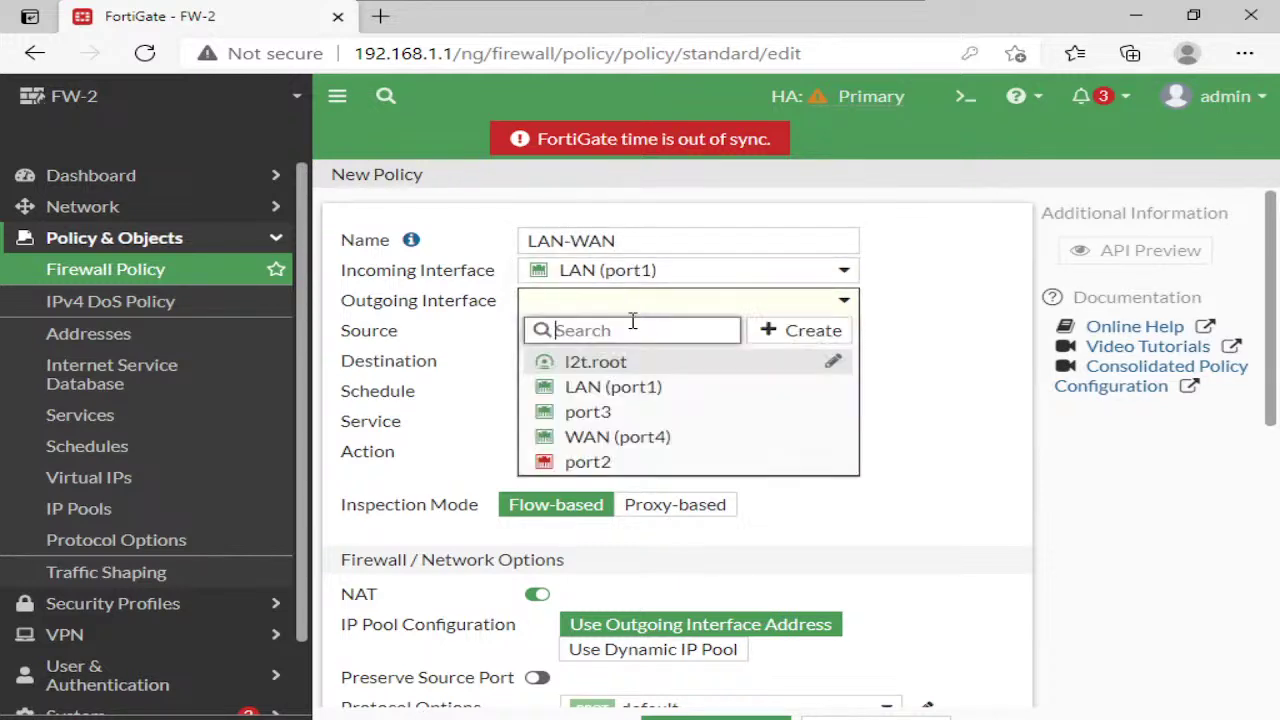
click(630, 436)
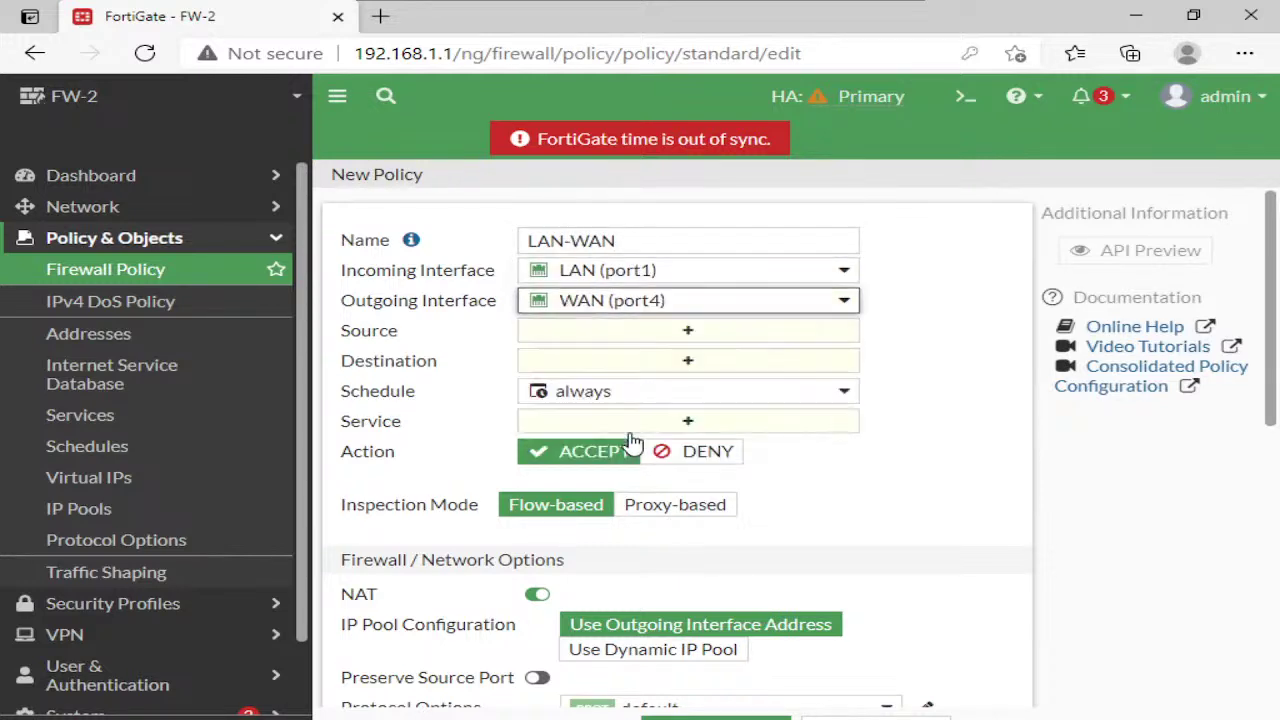
Set source and destination to all, service ALL, log all sessions, and save the policy
click(634, 332)
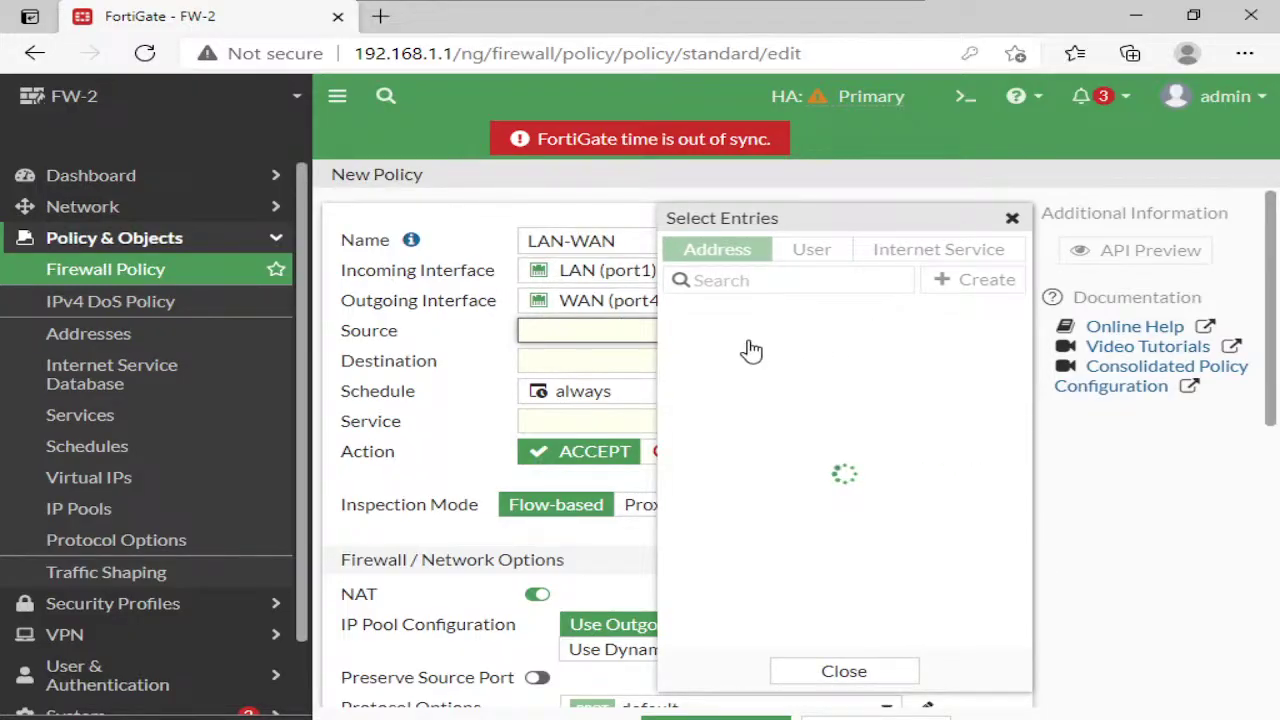
click(737, 342)
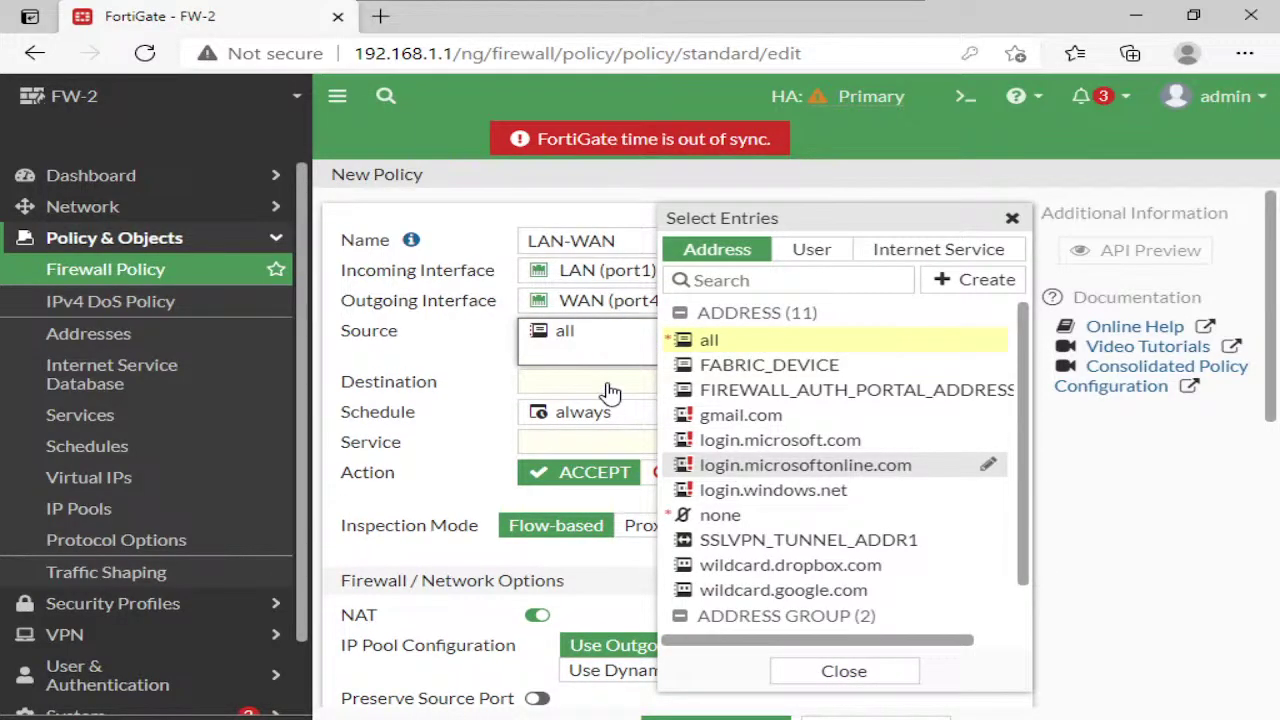
click(608, 386)
click(737, 342)
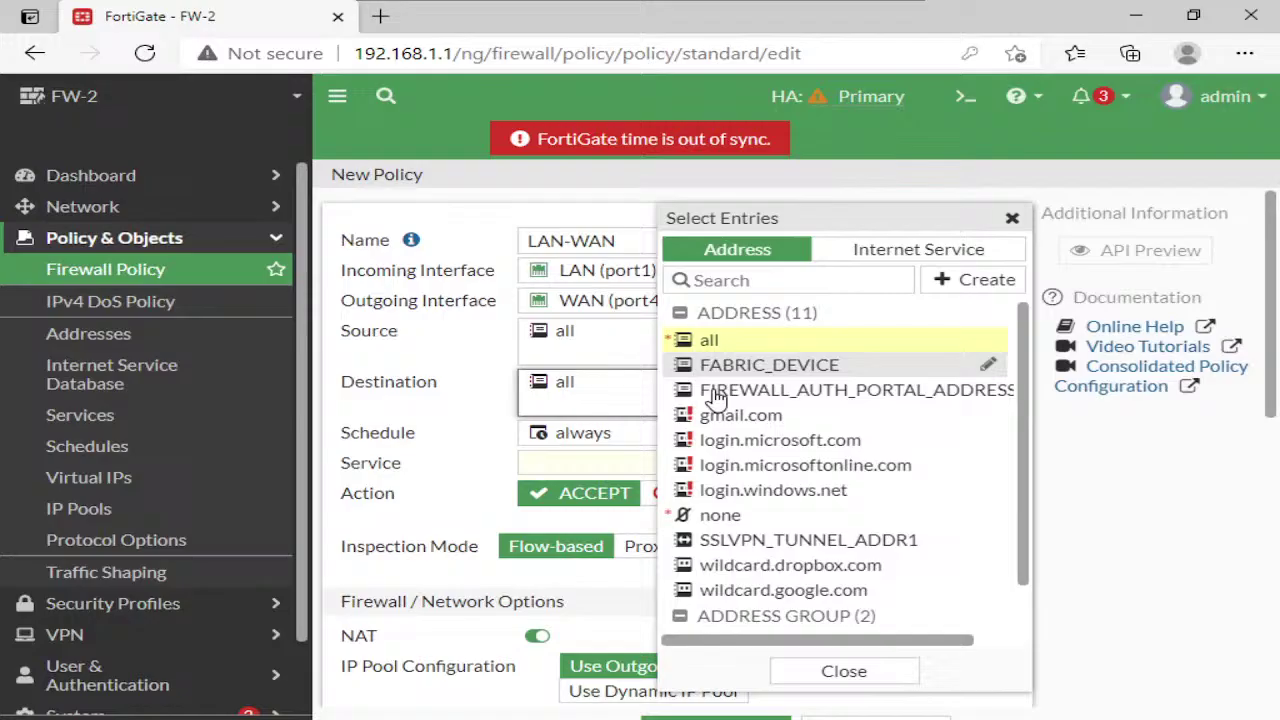
click(625, 463)
click(705, 343)
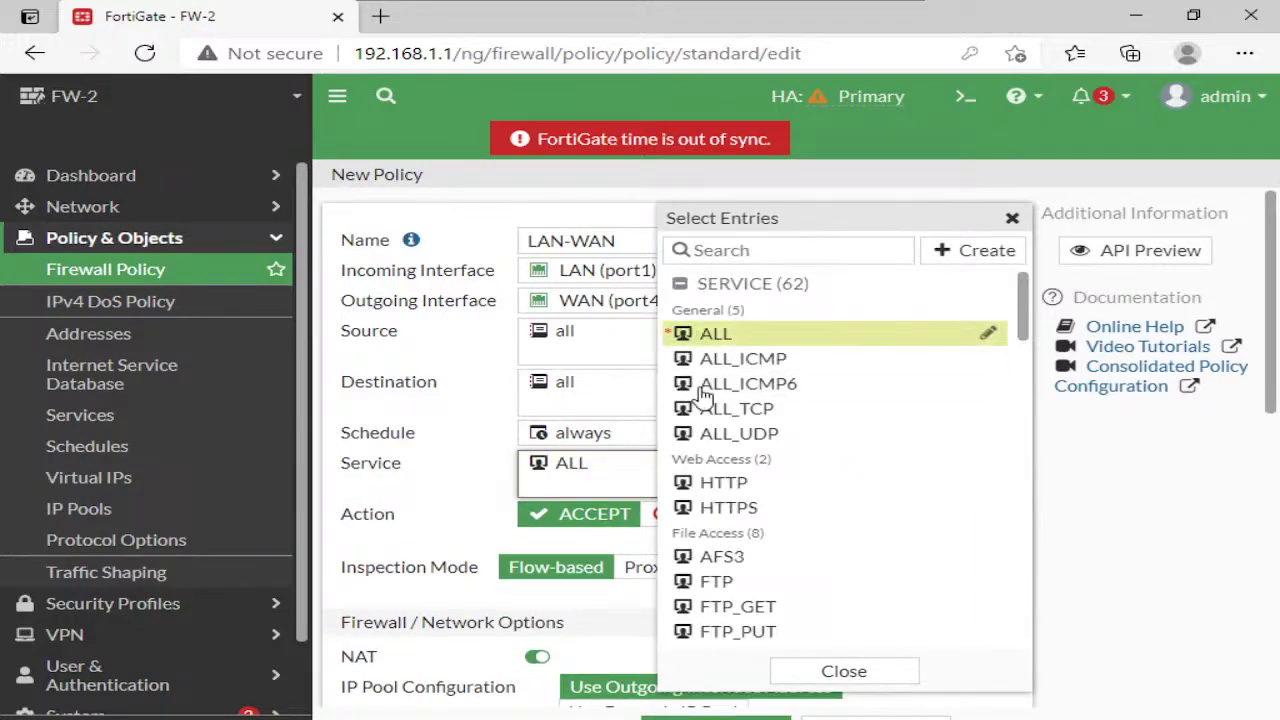
click(562, 557)
scroll(558, 553, down, 2)
scroll(563, 557, down, 6)
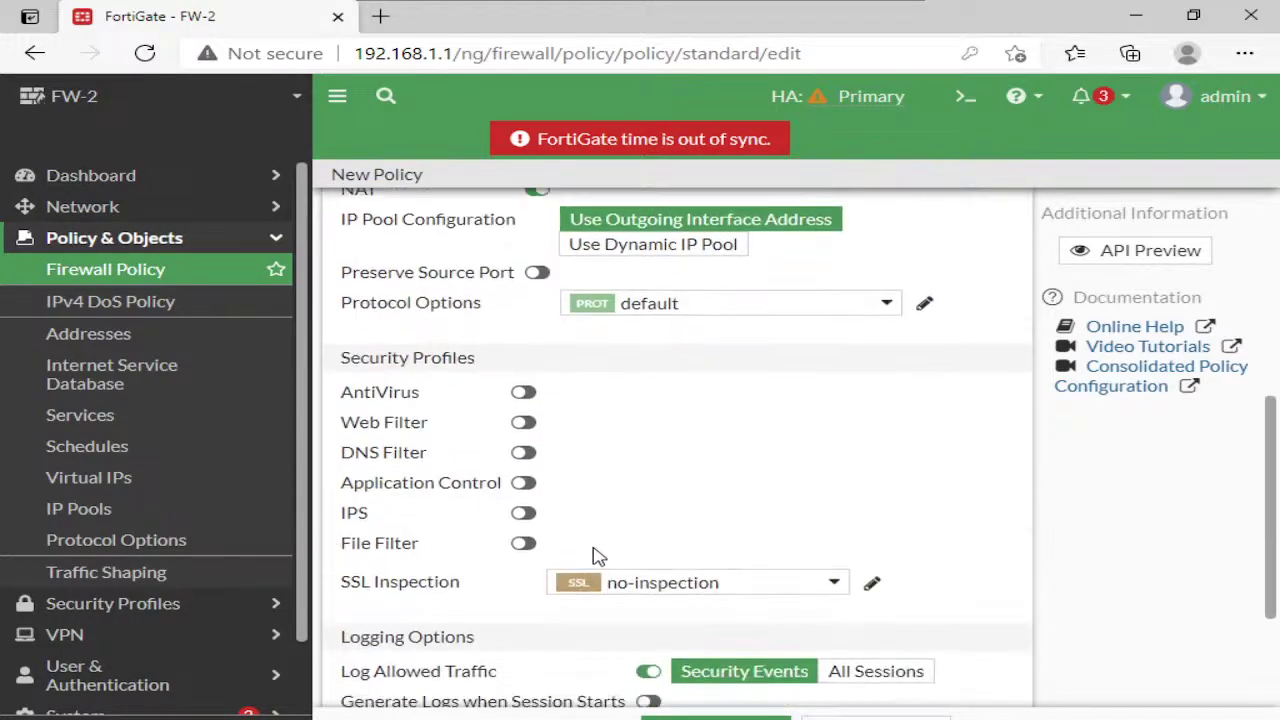
click(858, 482)
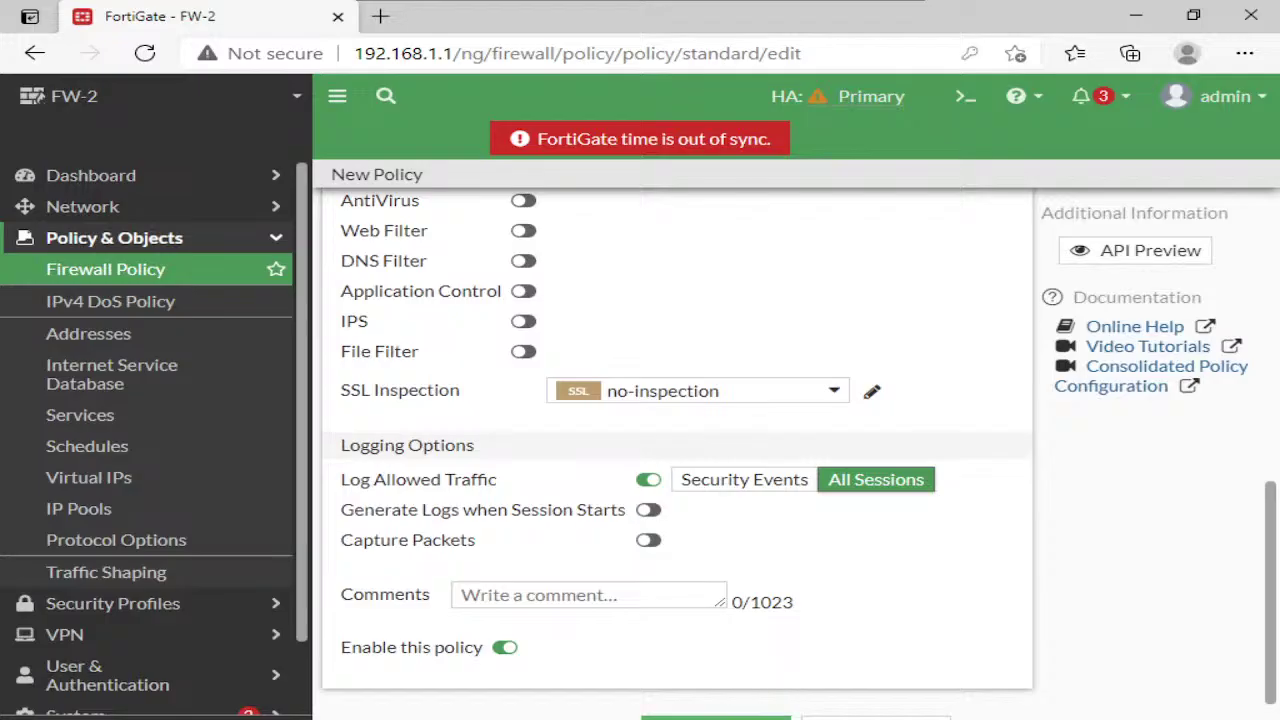
click(740, 712)
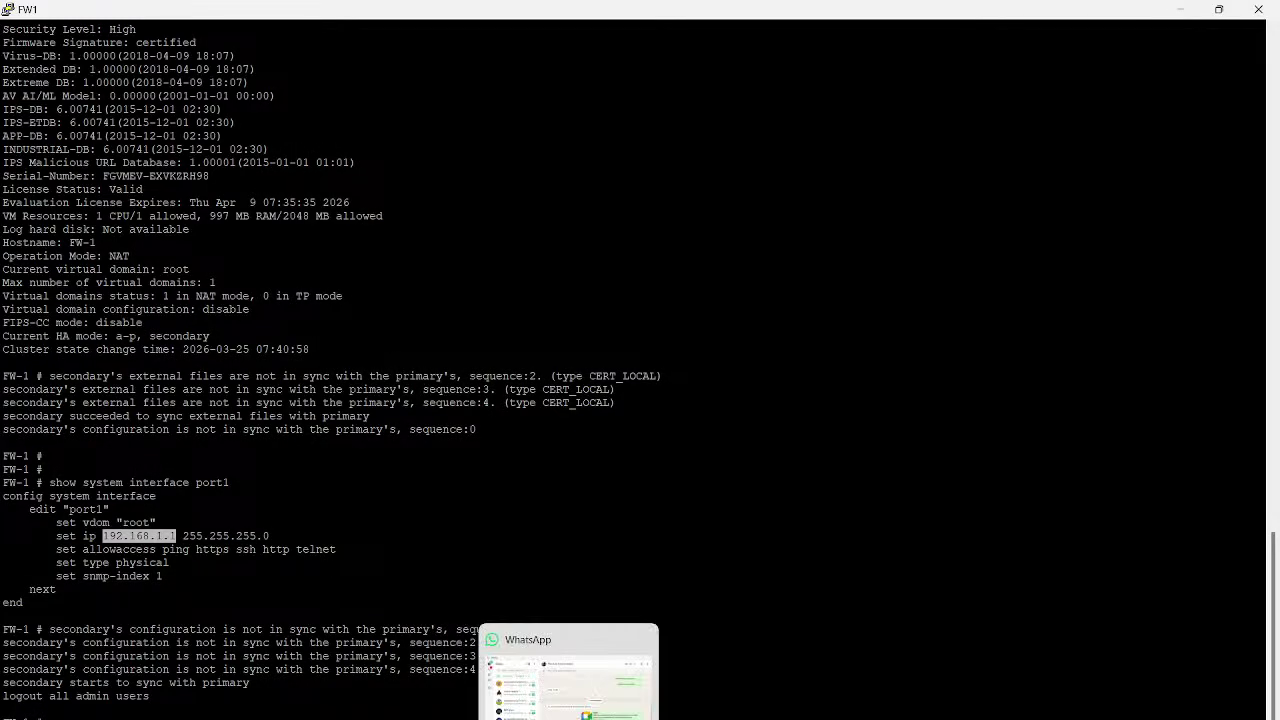
Open the ISP router console in PNETLab and enter global configuration mode
mouse_move(752, 719)
click(658, 680)
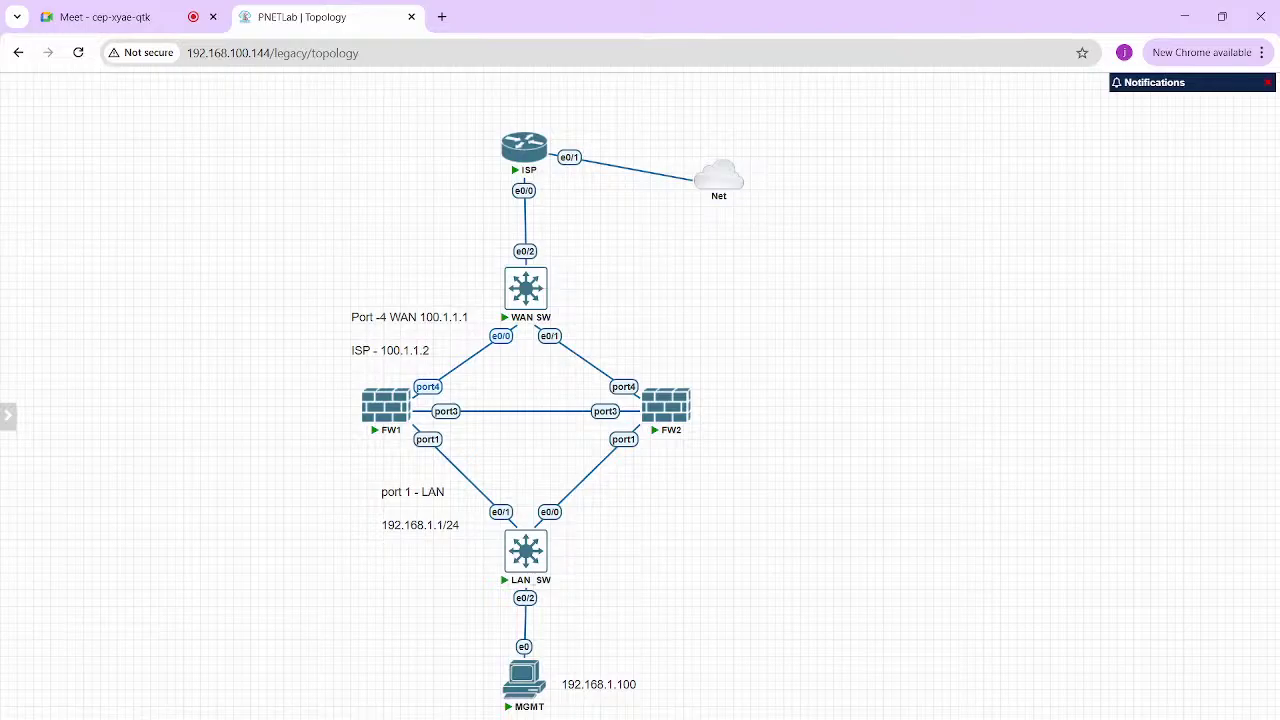
click(523, 140)
click(645, 179)
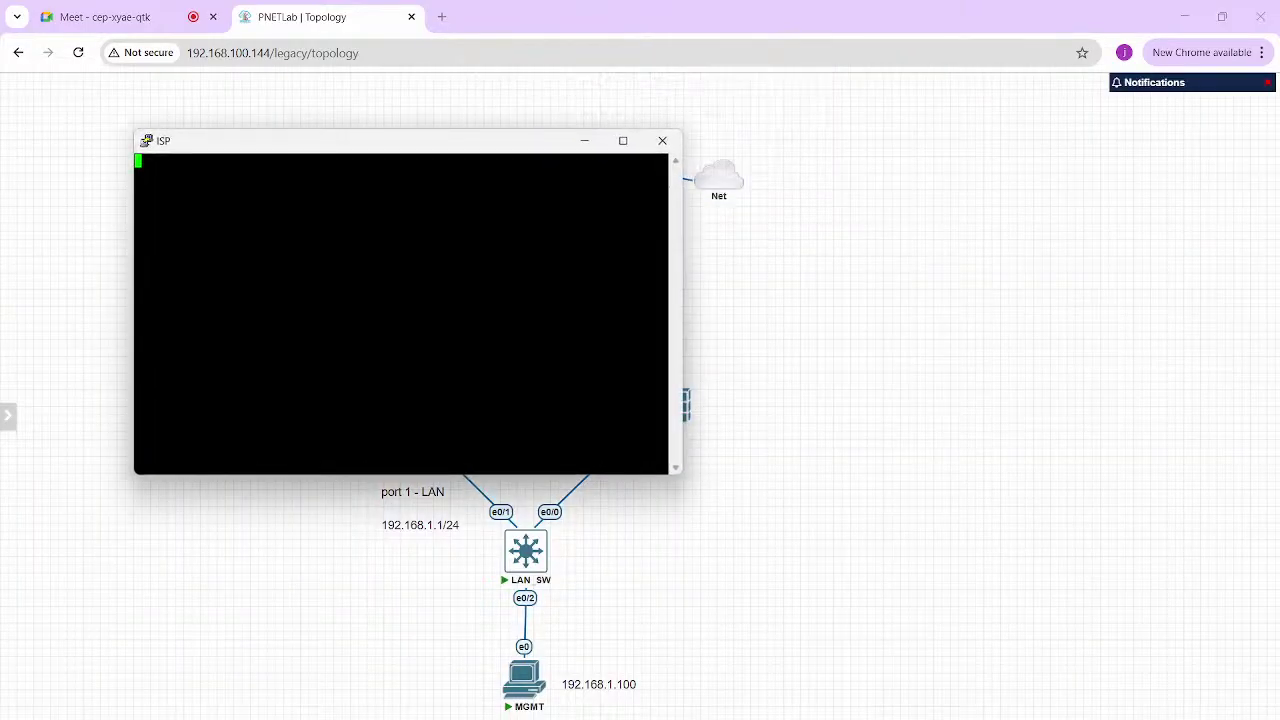
drag(420, 141, 909, 277)
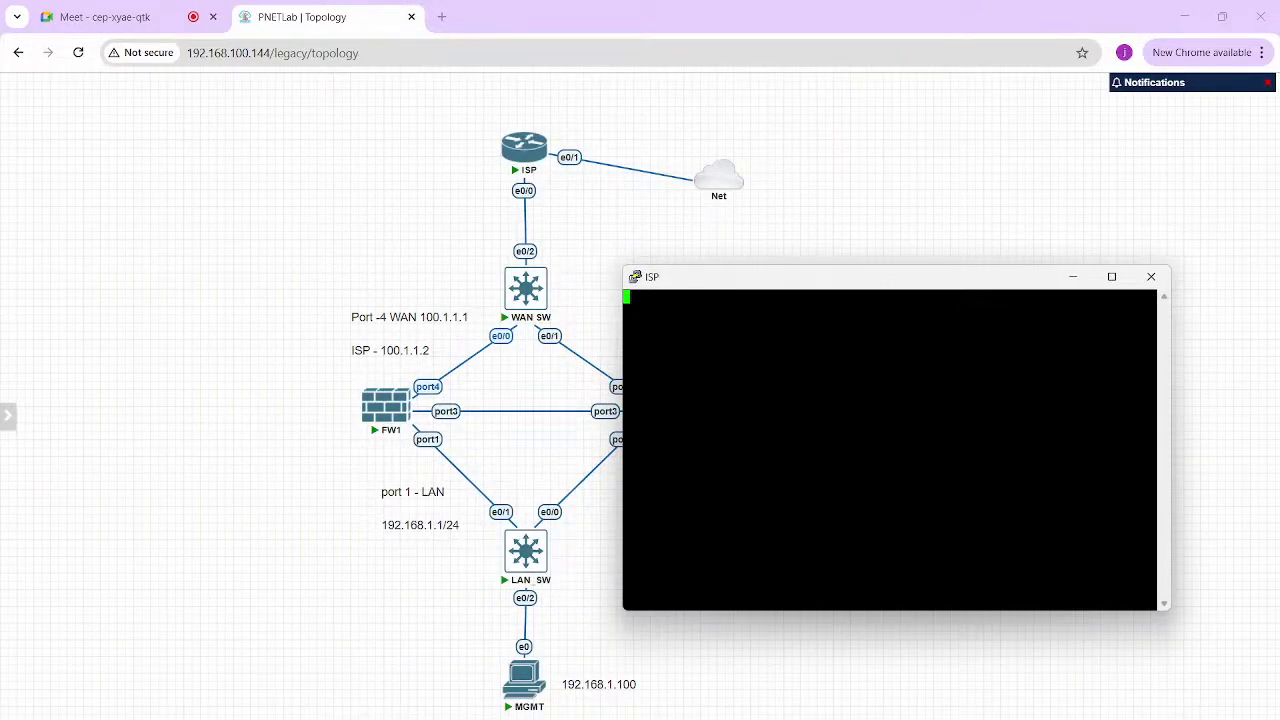
key(Return)
key(Return)
key(Return)
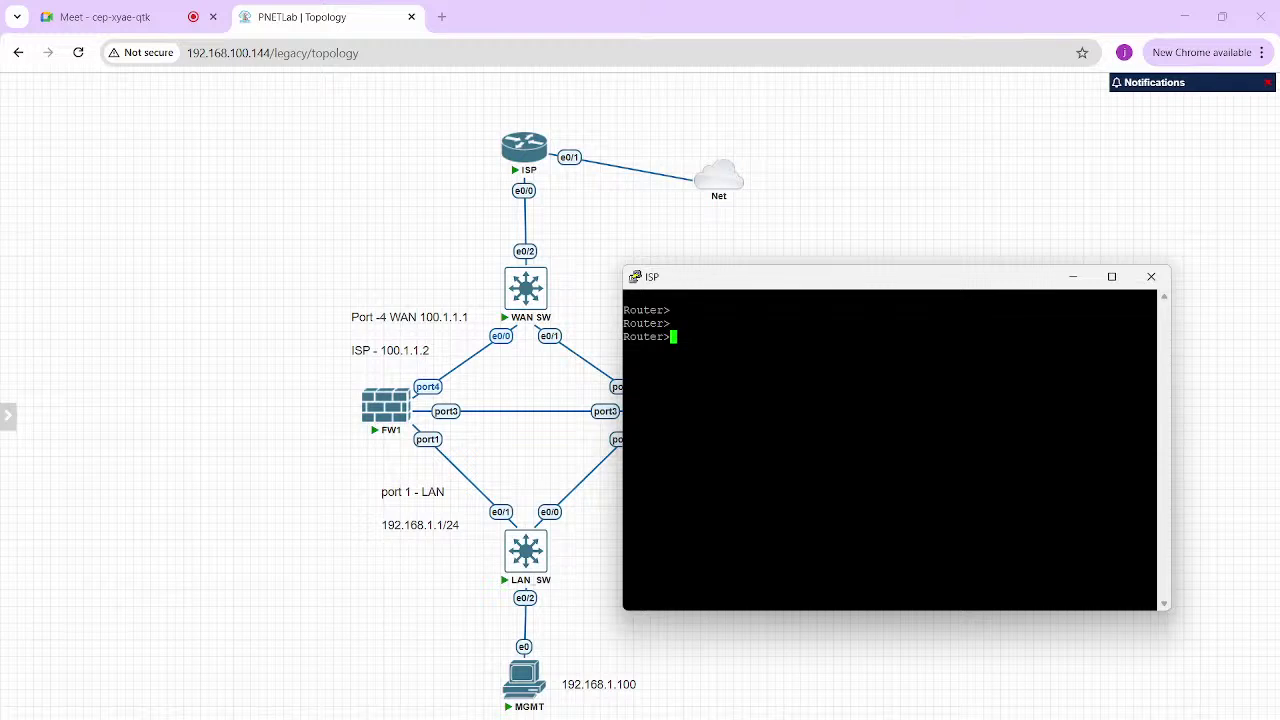
text(en)
key(Return)
key(Return)
text(conf t)
Make ethernet 0/1 a DHCP client and enable it
key(Return)
text(int e)
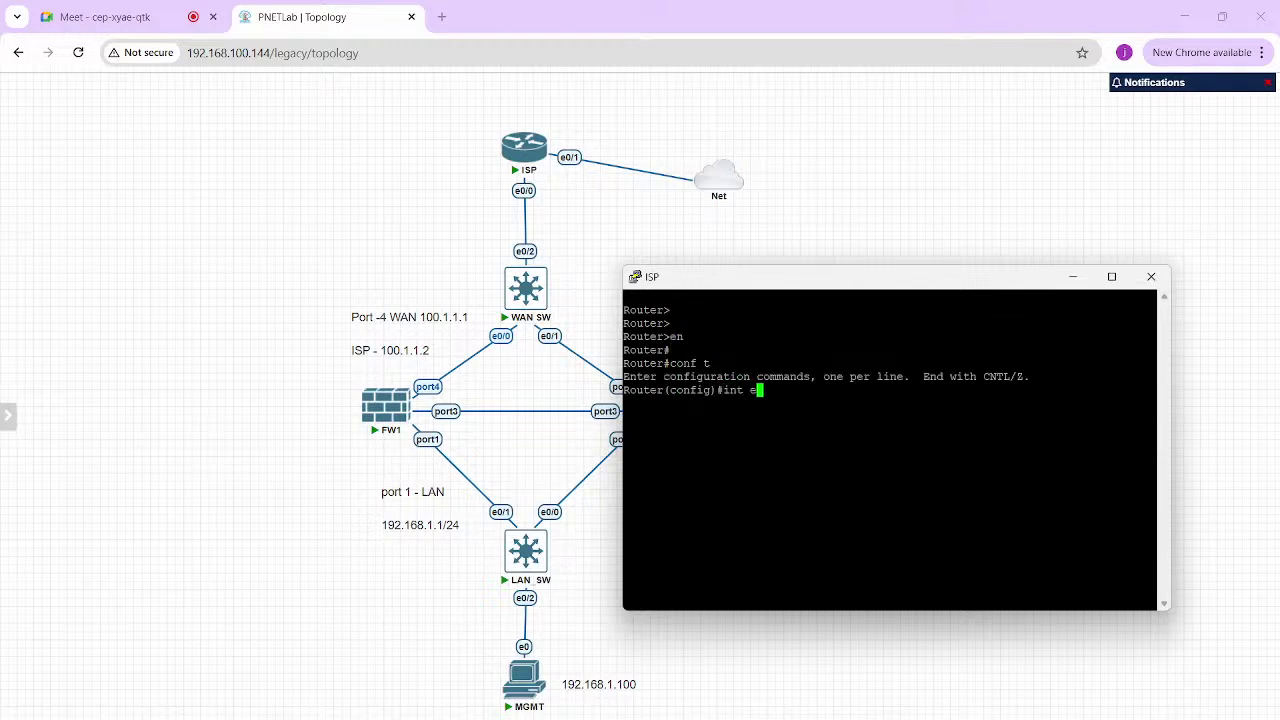
text(t)
key(Tab)
text(0/1)
key(Return)
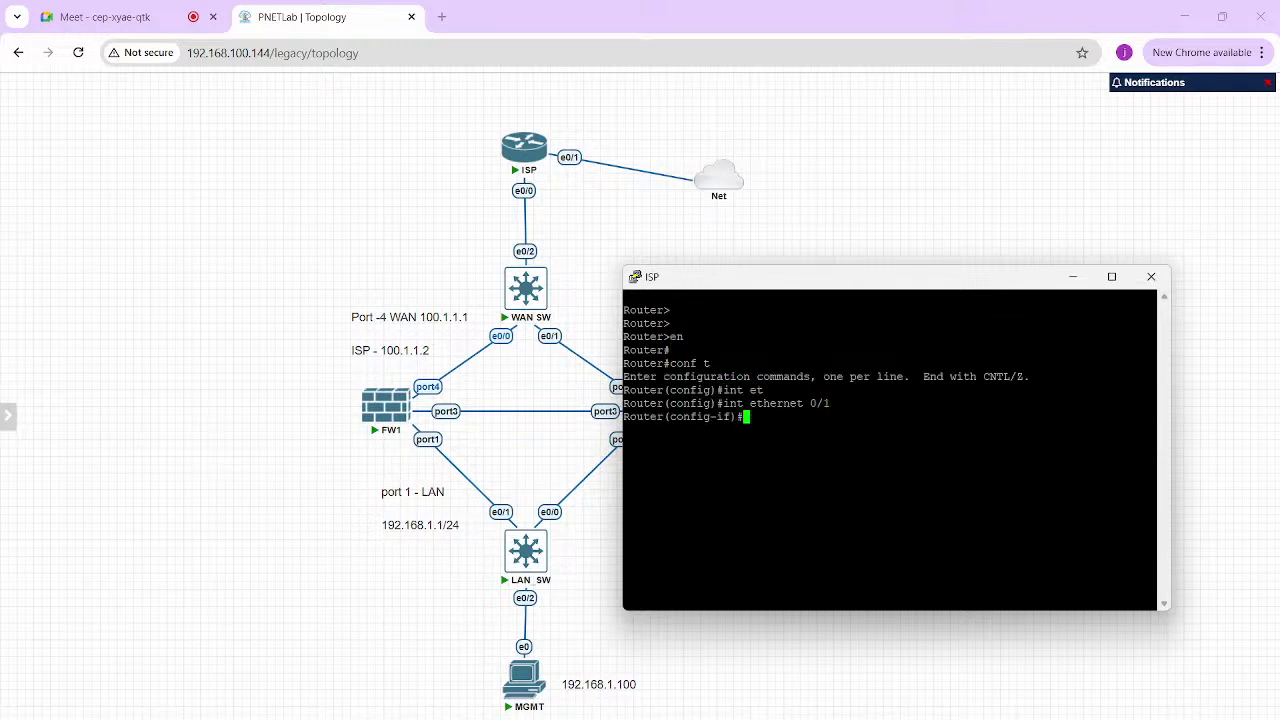
text(ip add)
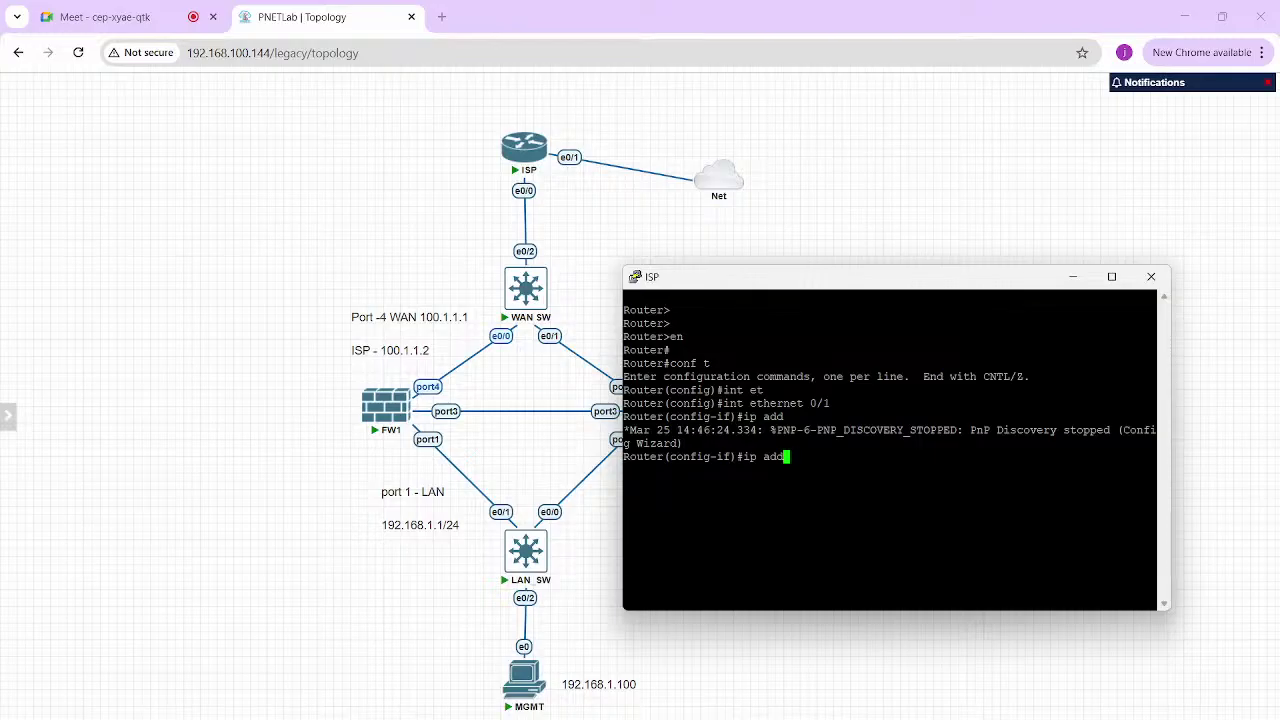
text( dh)
key(Tab)
key(Return)
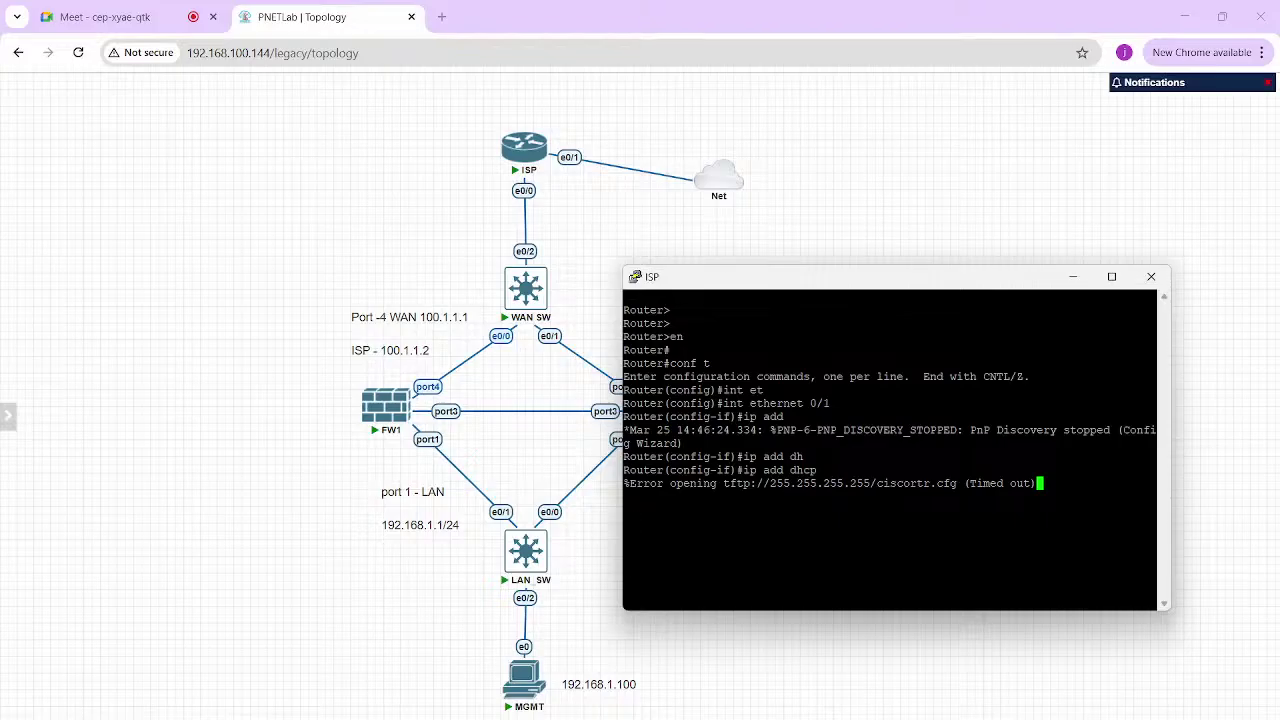
key(Return)
key(Return)
key(Return)
key(Return)
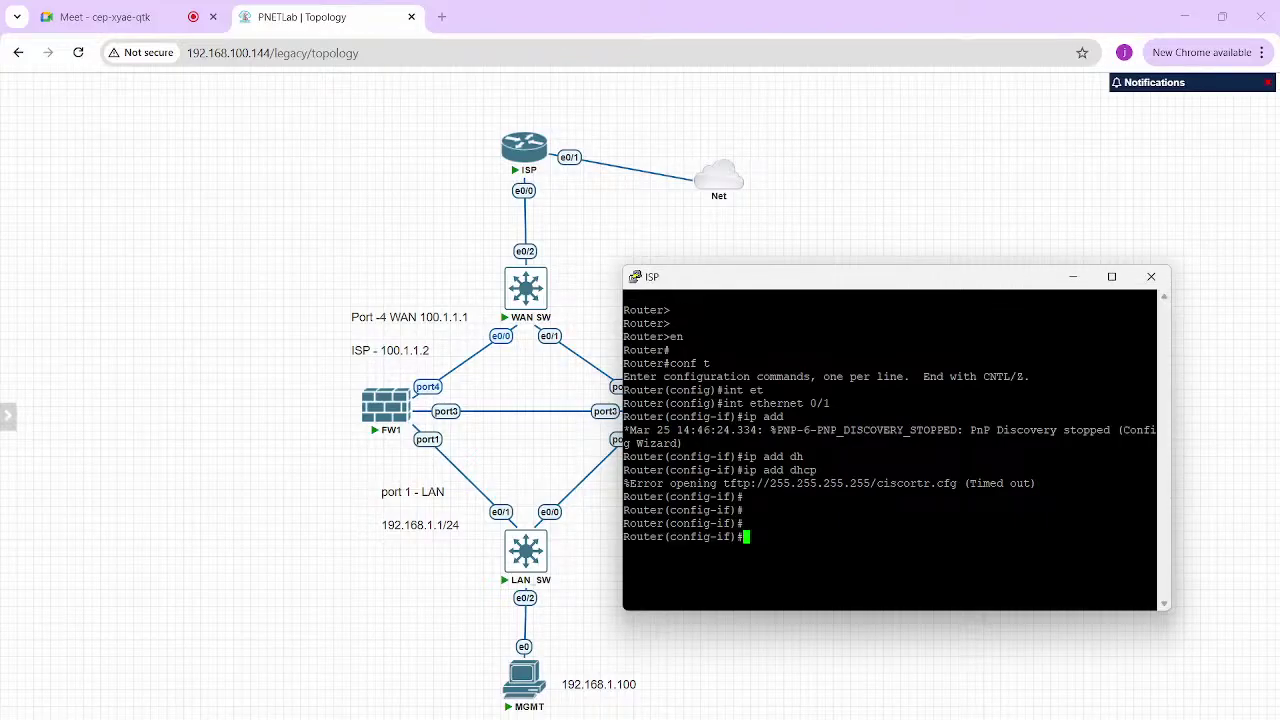
text(no shut)
key(Return)
text(ex)
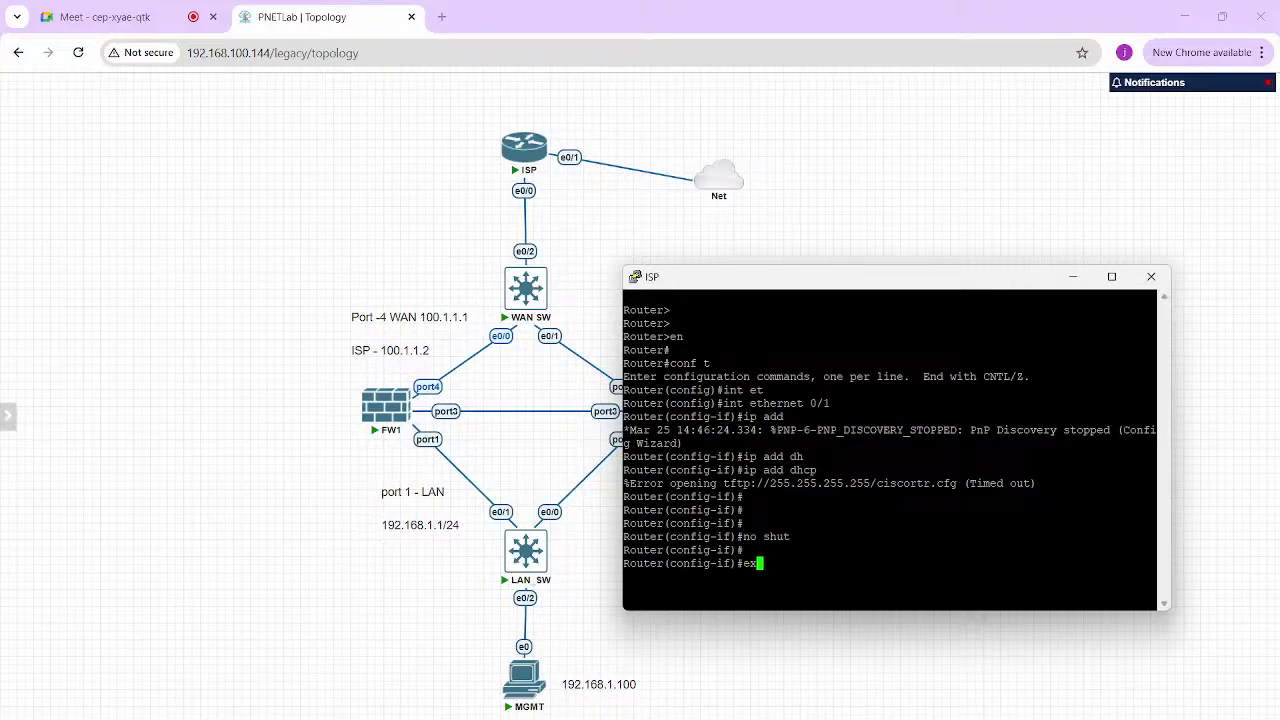
text(it)
key(Return)
Give ethernet 0/0 address 100.1.1.2 255.255.255.0 and enable it
text(int eth)
key(Tab)
text(0/0)
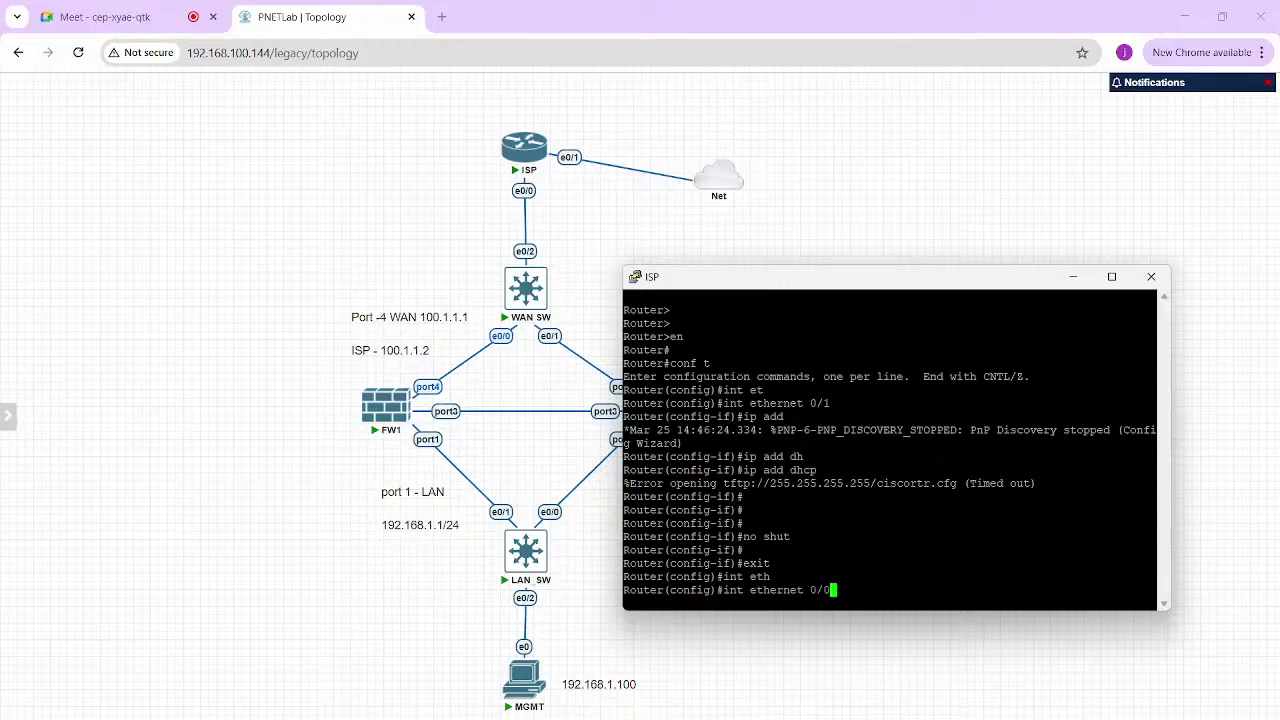
key(Return)
text(ip add 100)
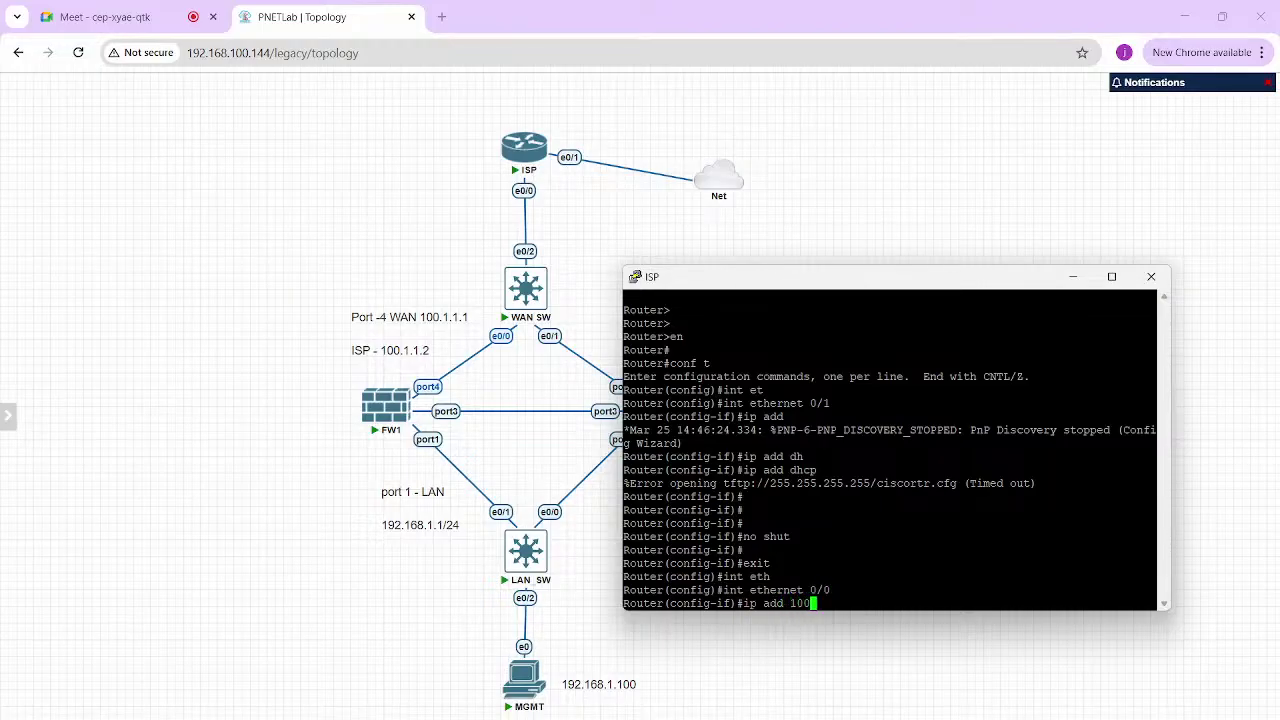
text(.1.1.2 255.25)
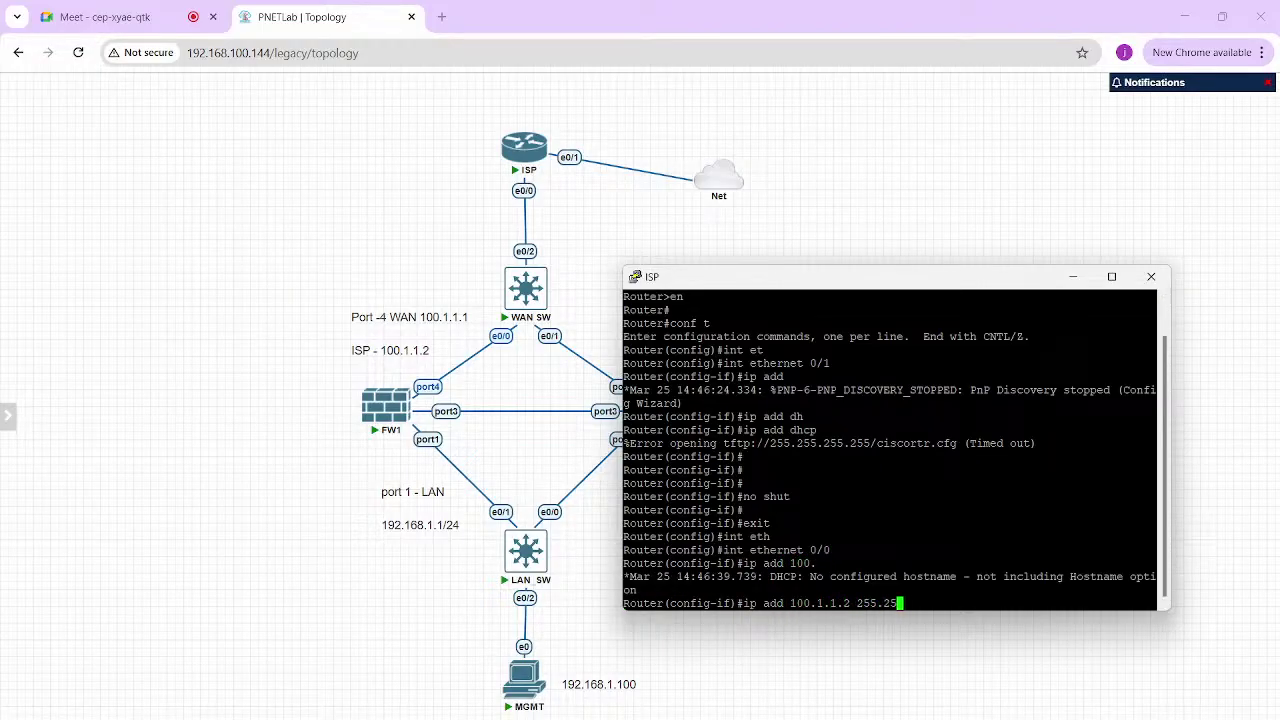
text(5.255.0)
key(Return)
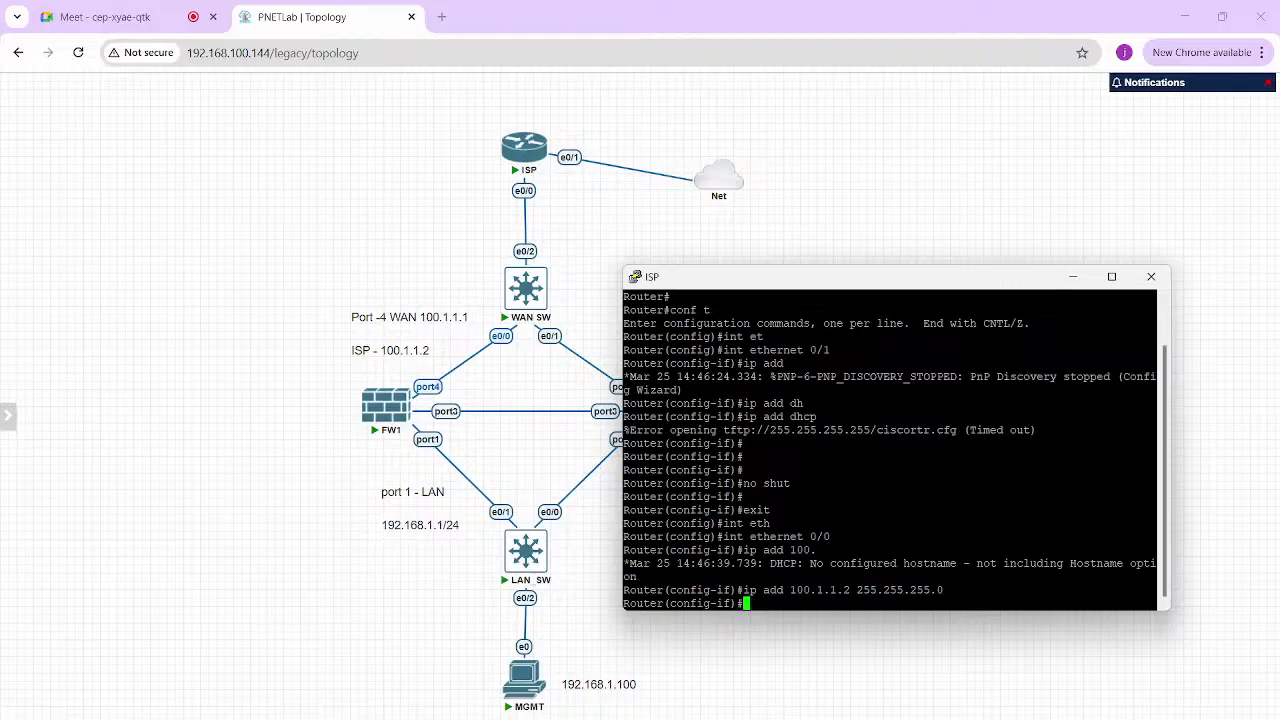
text(no shut)
key(Return)
key(Return)
key(Return)
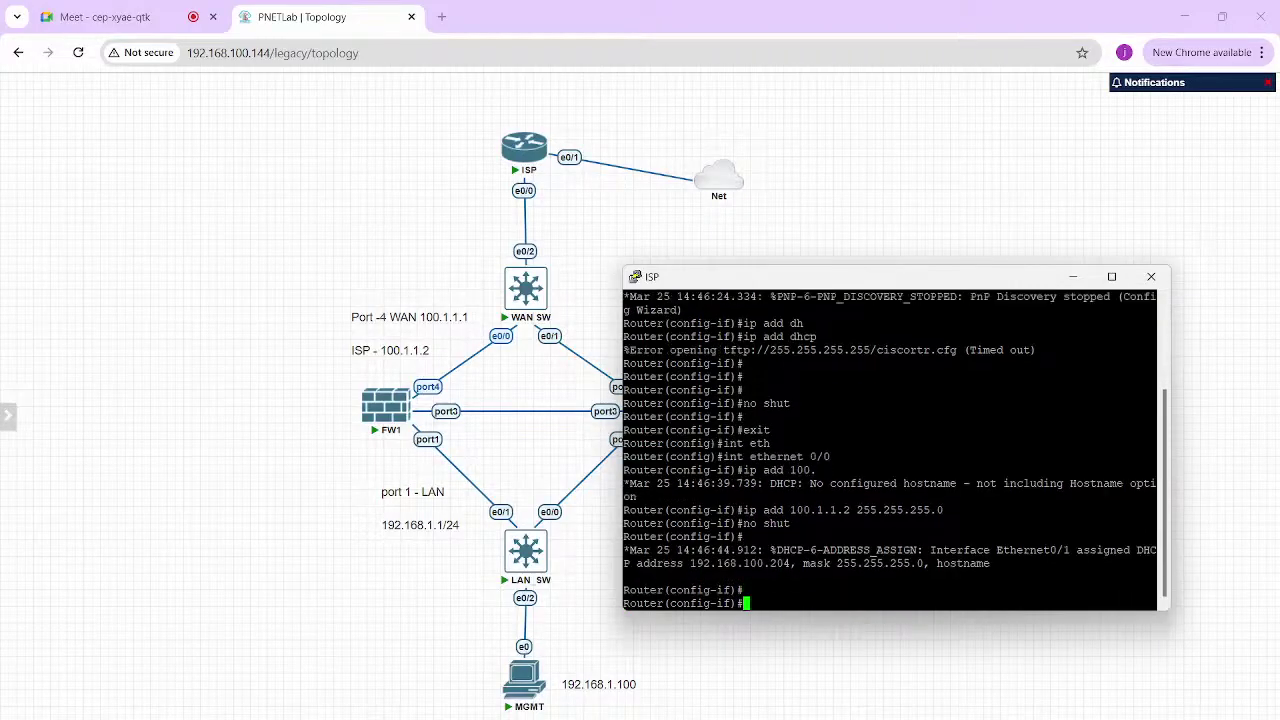
key(Return)
key(Return)
text(exit)
key(Return)
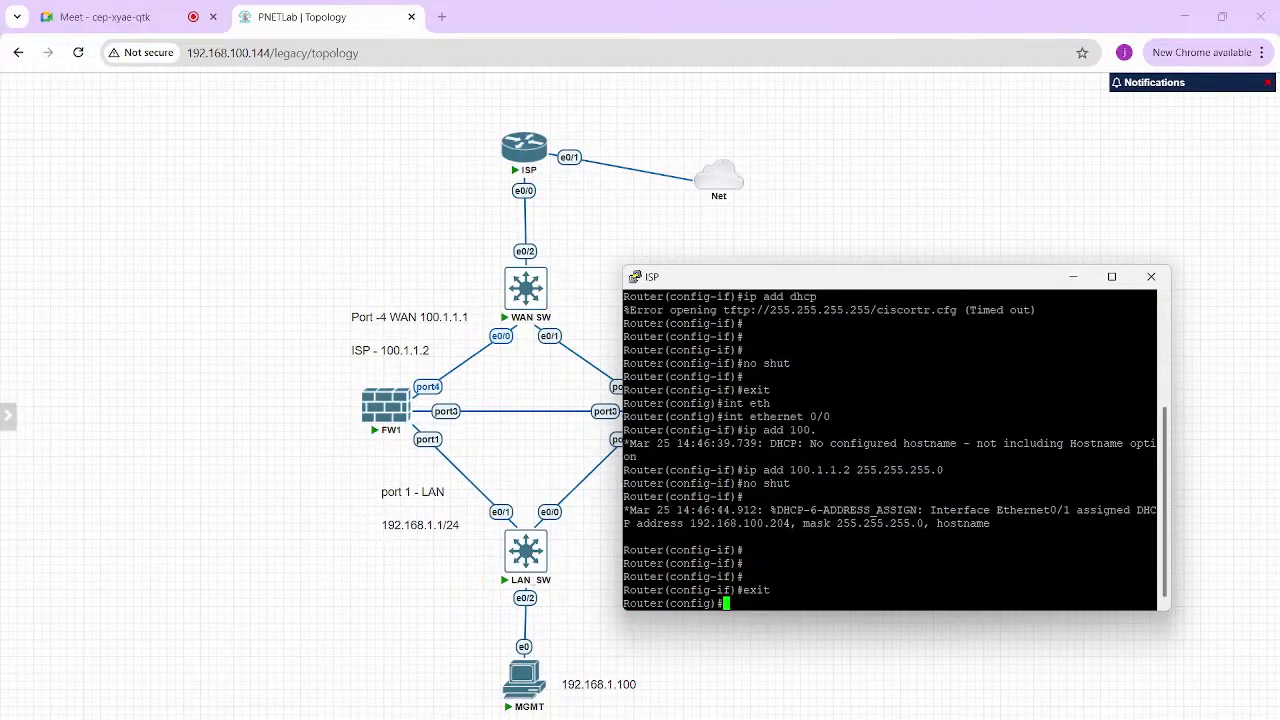
Create standard access list 1 permitting 100.1.1.0 0.0.0.255 with logging
text(ip acce)
key(Tab)
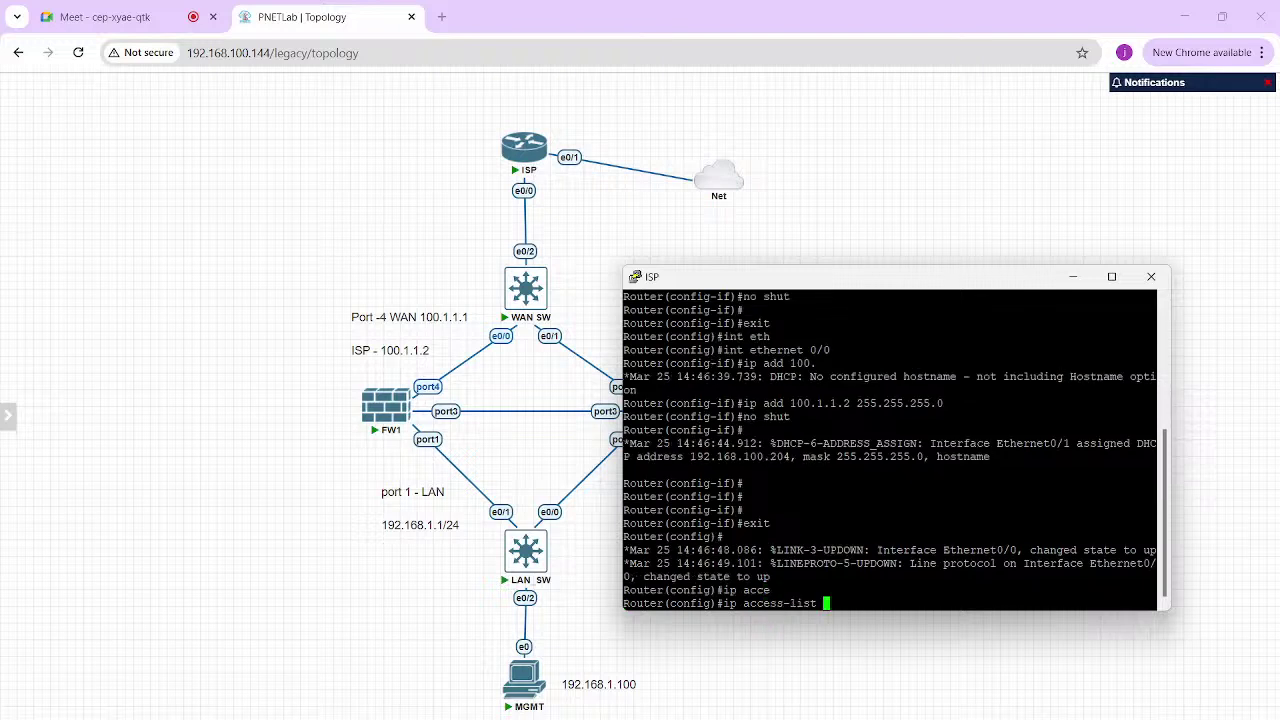
text(st)
key(Tab)
text(1)
key(Return)
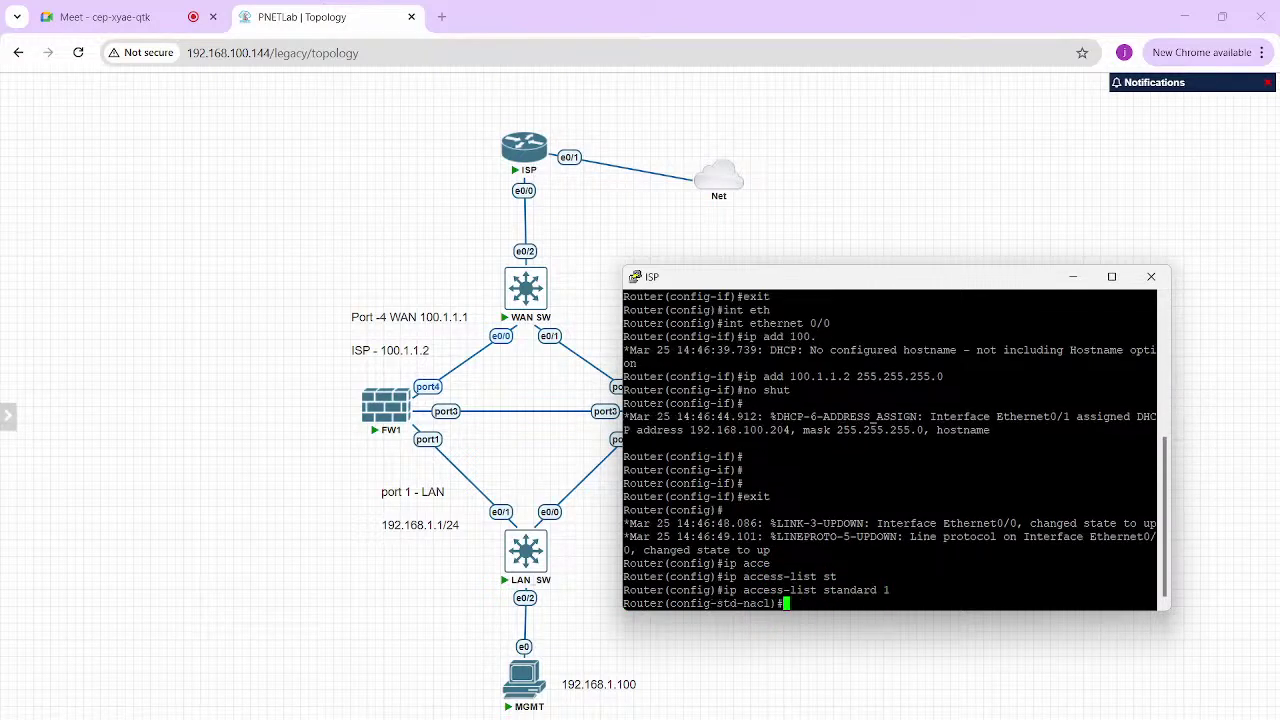
text(per)
key(Tab)
text(100)
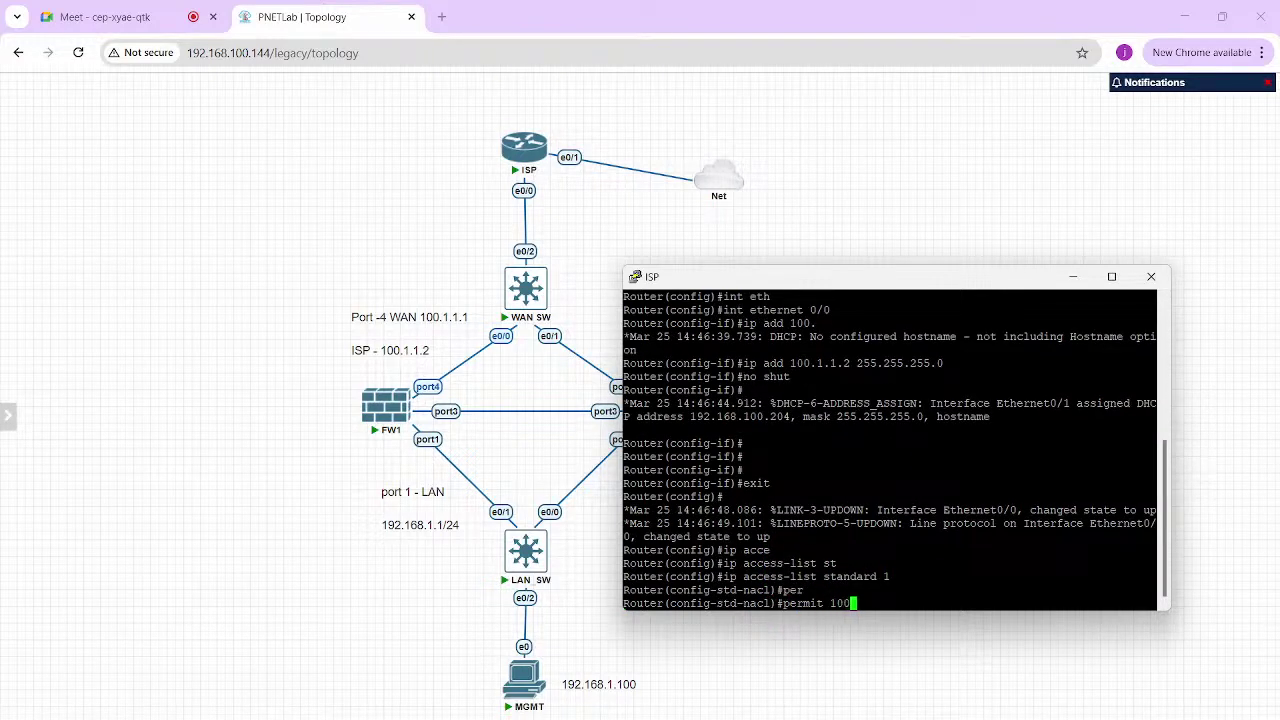
text(.1.1.0 0.0.0.255 lo)
key(Tab)
key(Return)
key(Return)
text(exit)
key(Return)
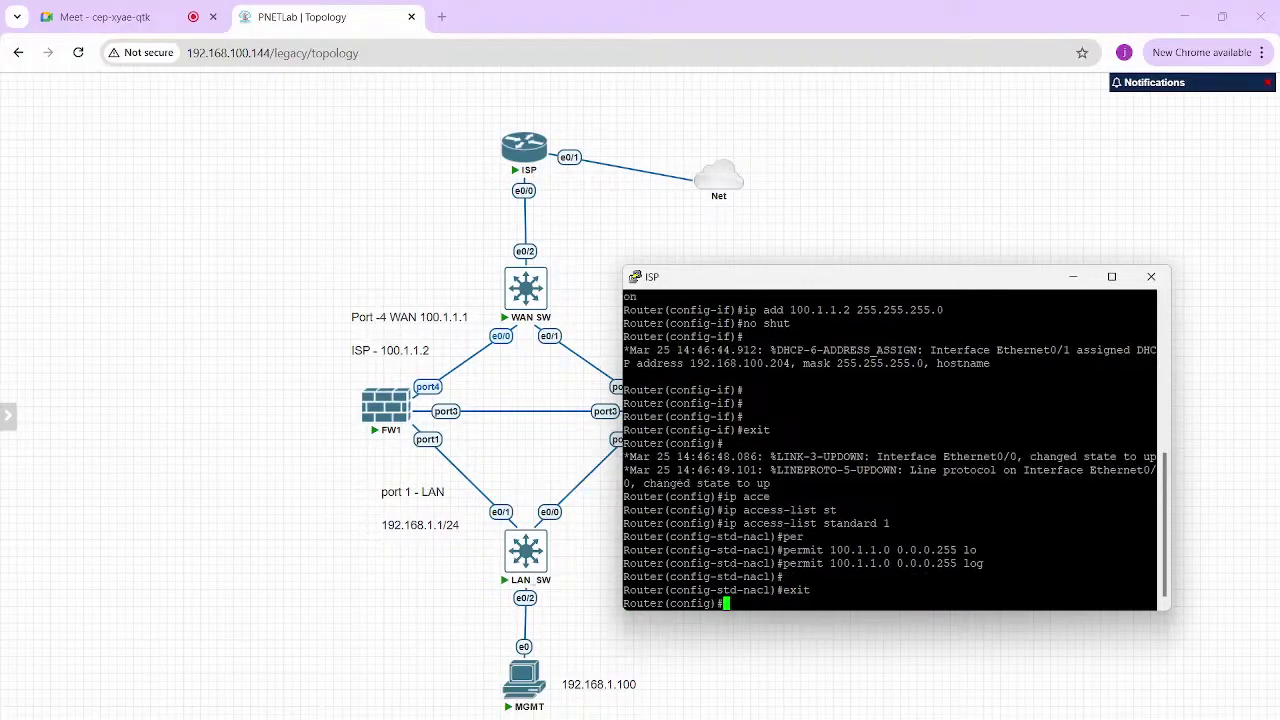
text(int eth)
key(Tab)
Mark interface ethernet 0/0 as the NAT inside interface
text(0)
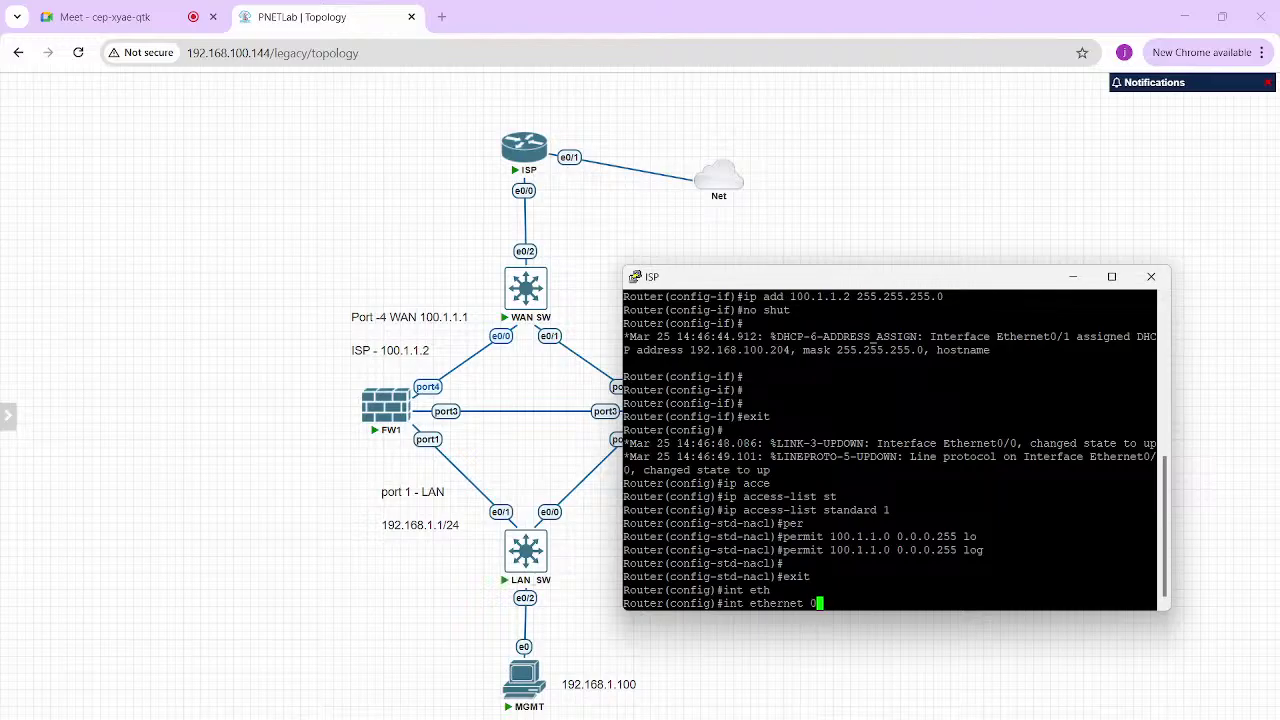
text(/0)
key(Return)
text(ip nat )
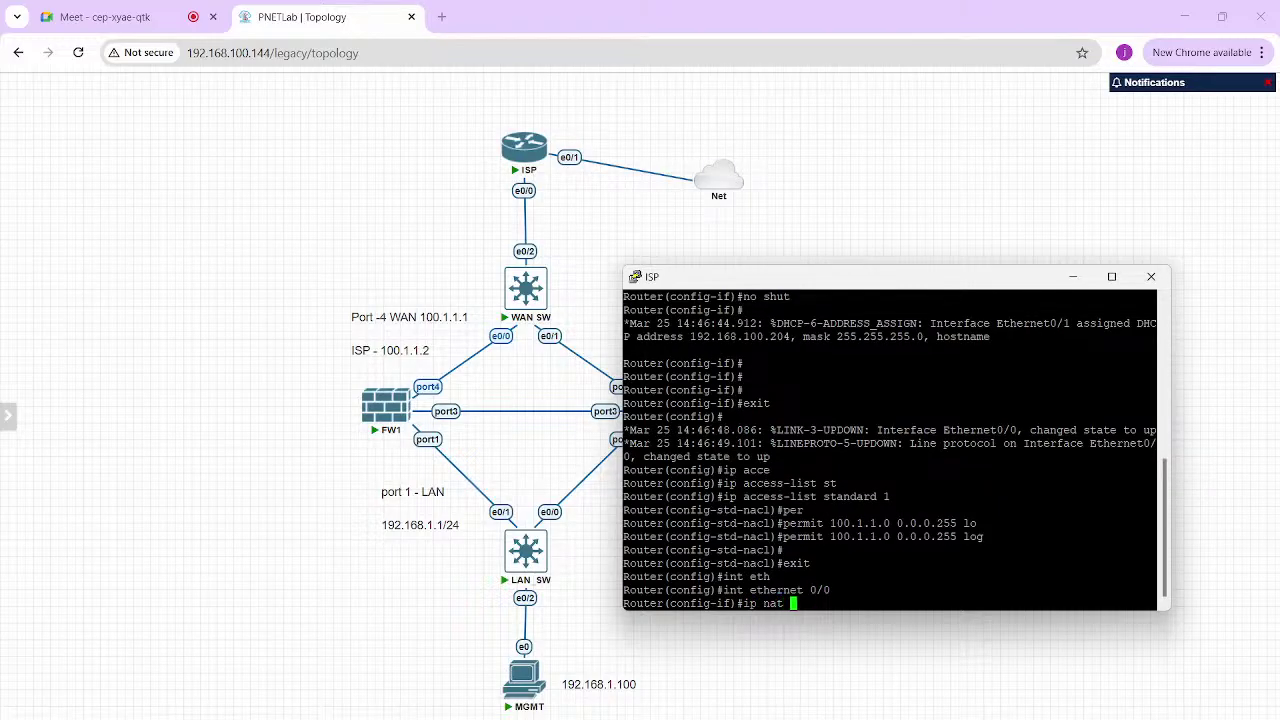
text(in)
key(Tab)
key(Return)
Mark interface ethernet 0/1 as the NAT outside interface, then exit interface configuration
text(int)
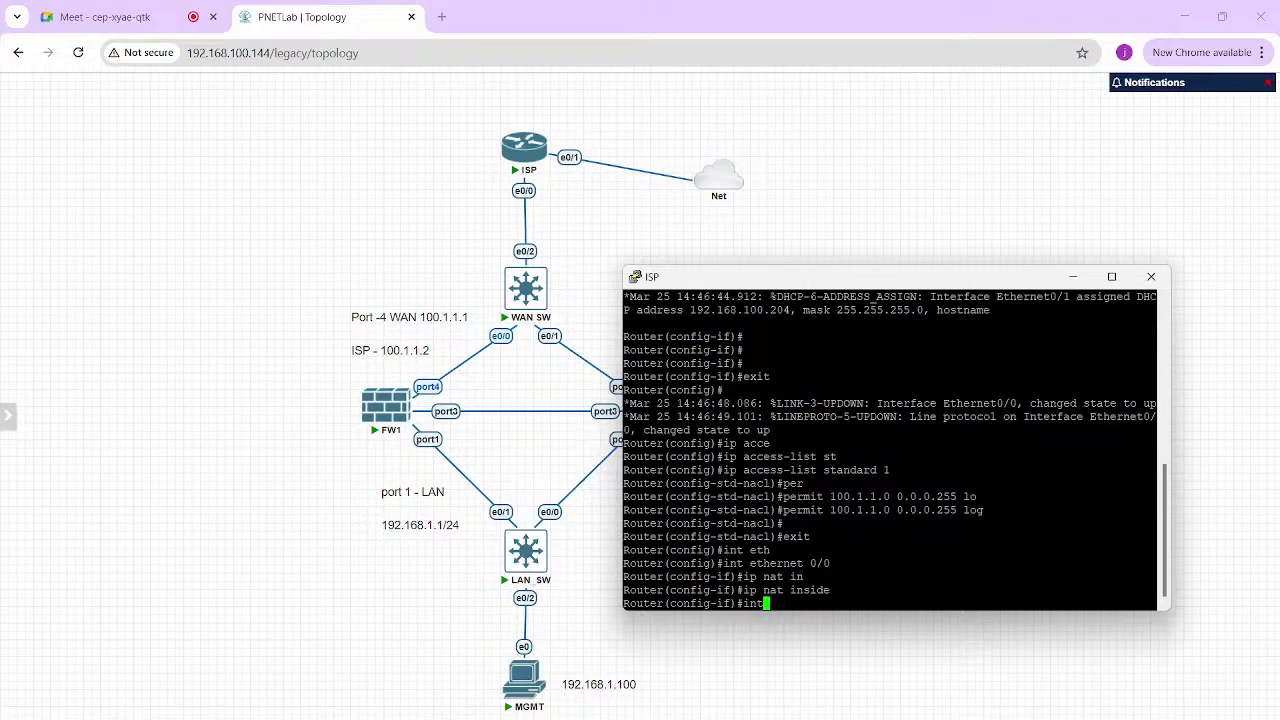
text( et)
key(Tab)
text(0/1)
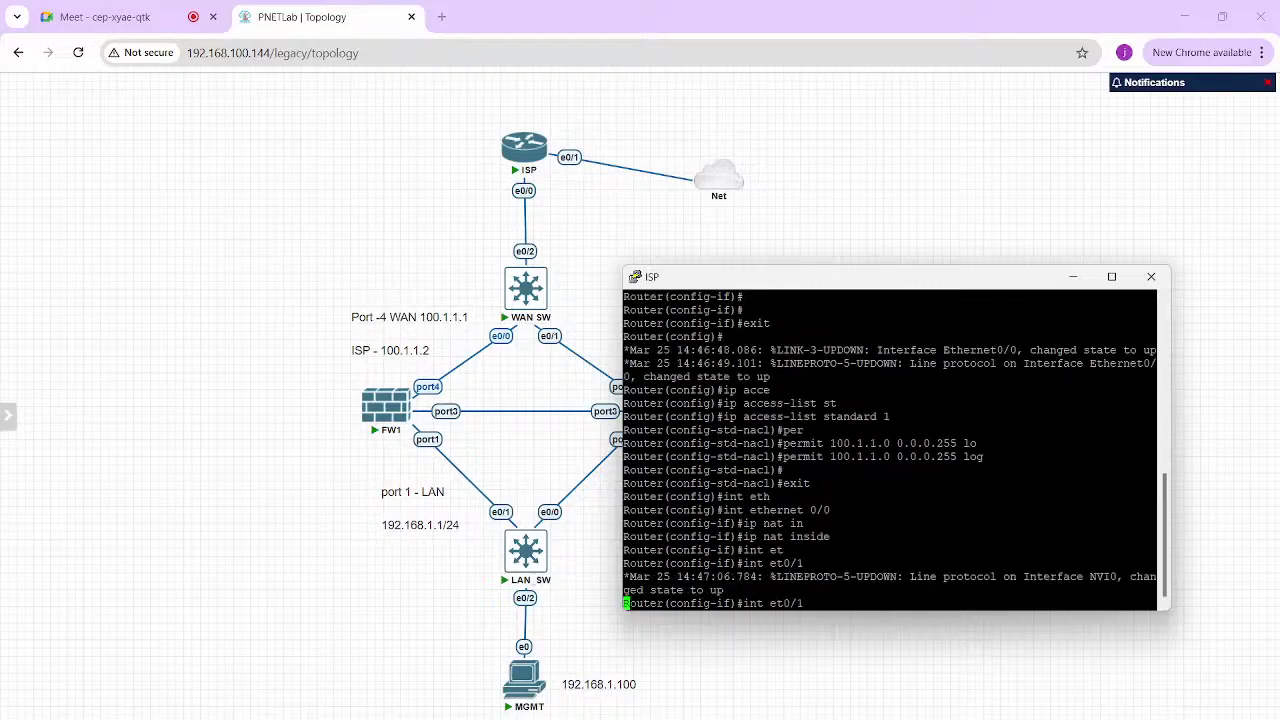
key(Return)
text(ip ant)
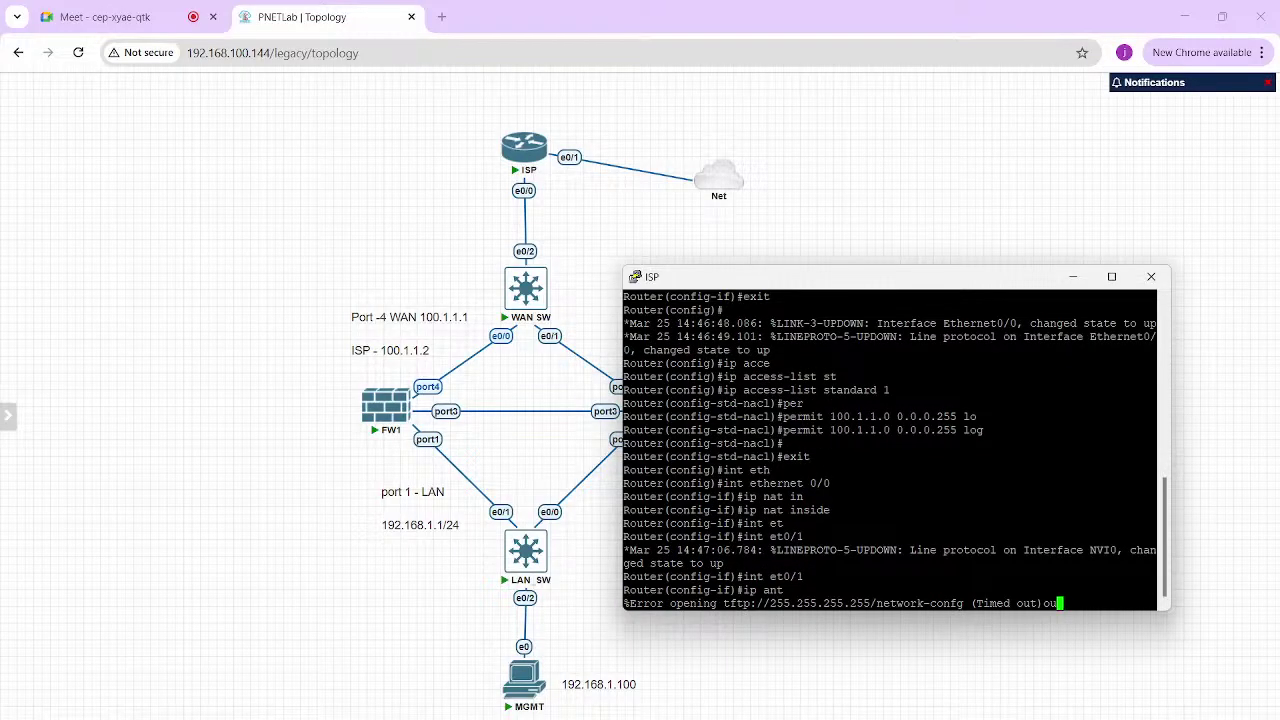
key(BackSpace)
key(BackSpace)
key(BackSpace)
key(BackSpace)
key(BackSpace)
key(BackSpace)
key(BackSpace)
key(BackSpace)
key(Return)
key(Return)
text(i)
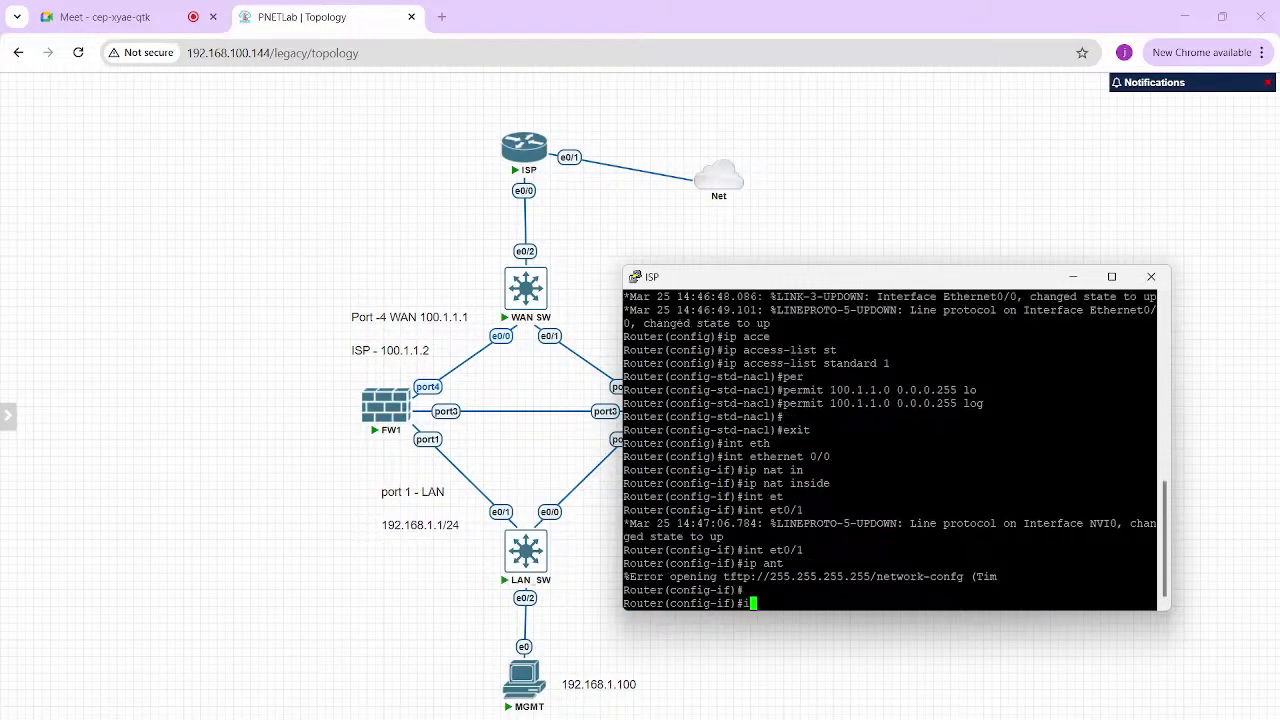
text(p nat ou)
key(Tab)
key(Return)
key(Return)
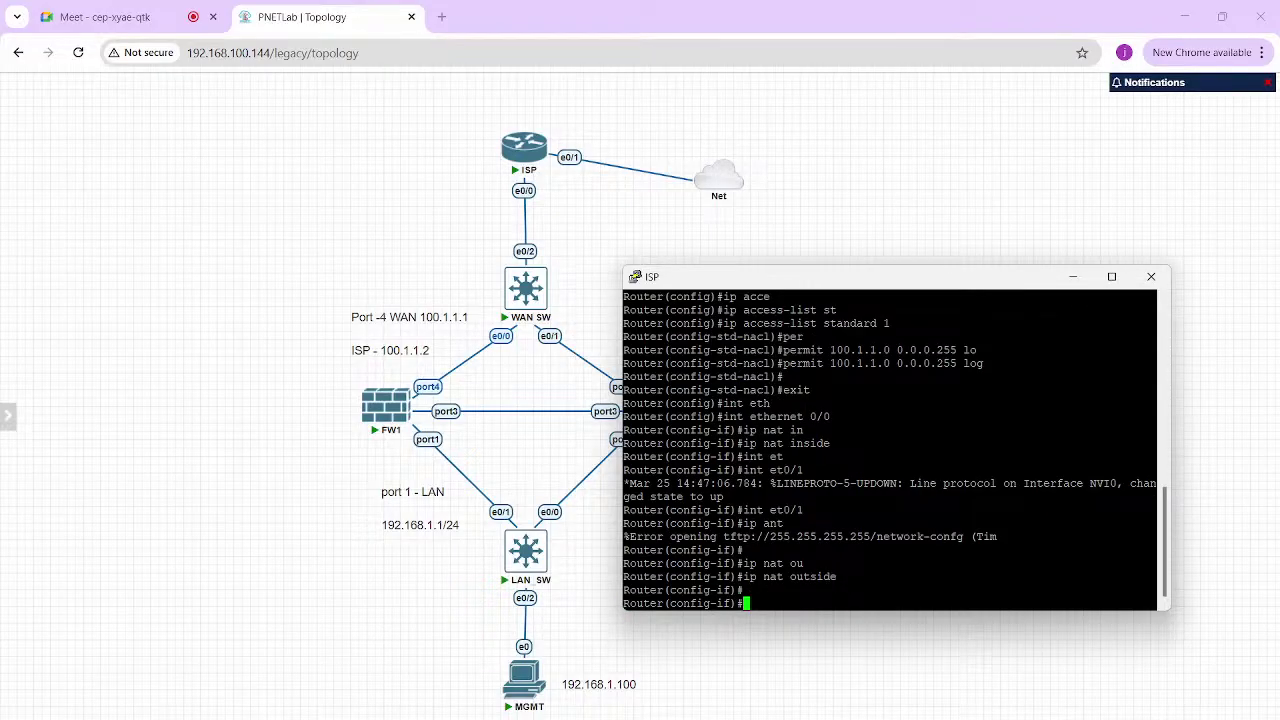
key(Return)
key(Return)
text(exit)
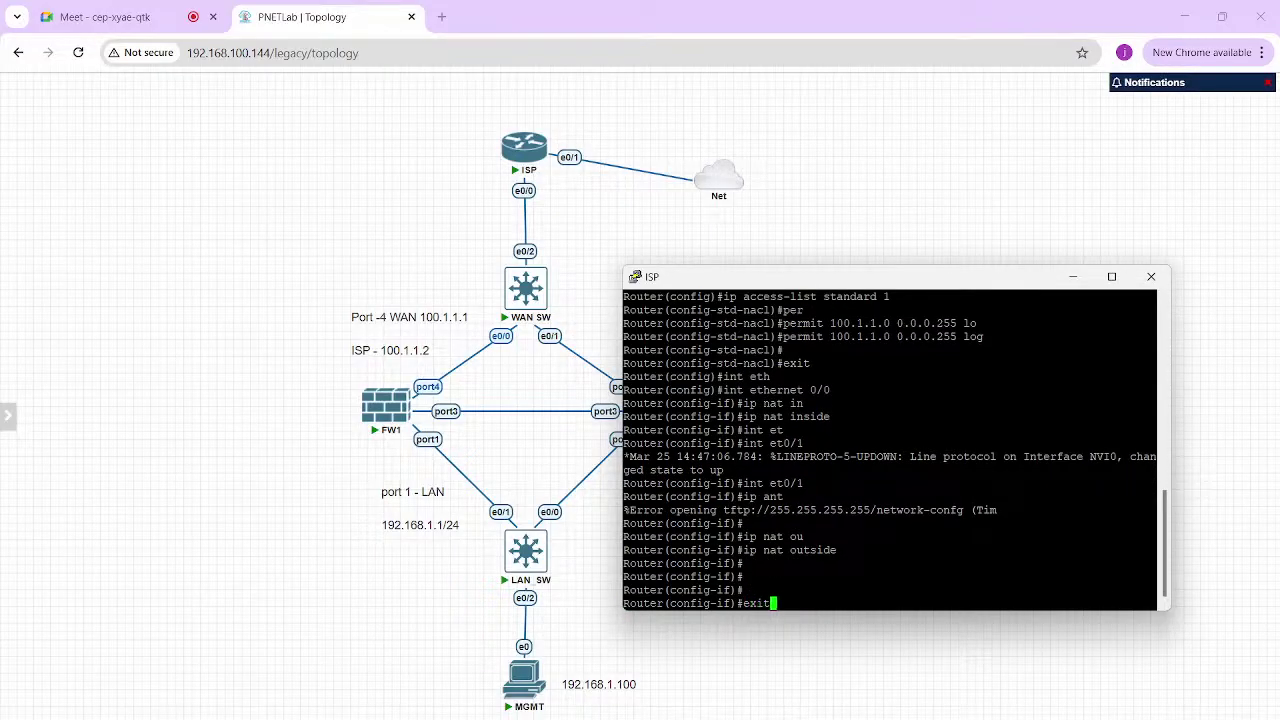
key(Return)
key(Return)
key(Return)
Add 'ip nat inside source list 1 interface ethernet 0/1 overload'
text(ip nat )
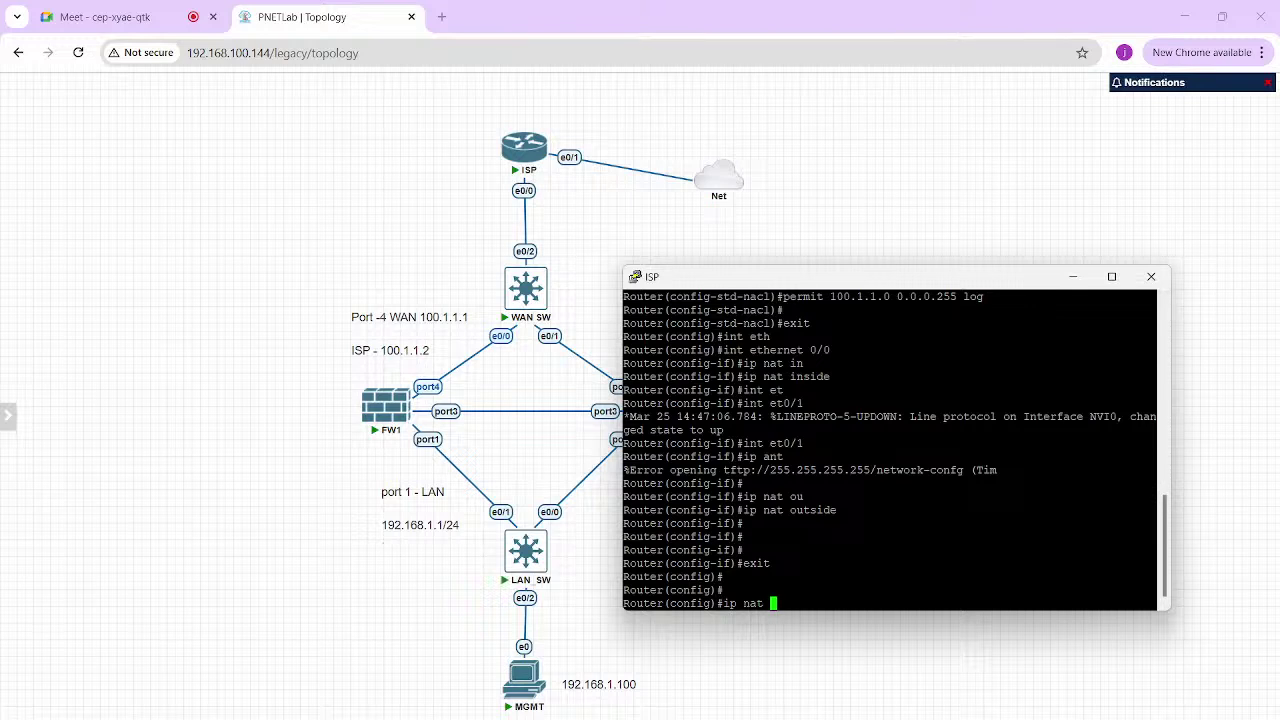
text(in)
key(Tab)
text(so)
key(Tab)
text(li)
key(Tab)
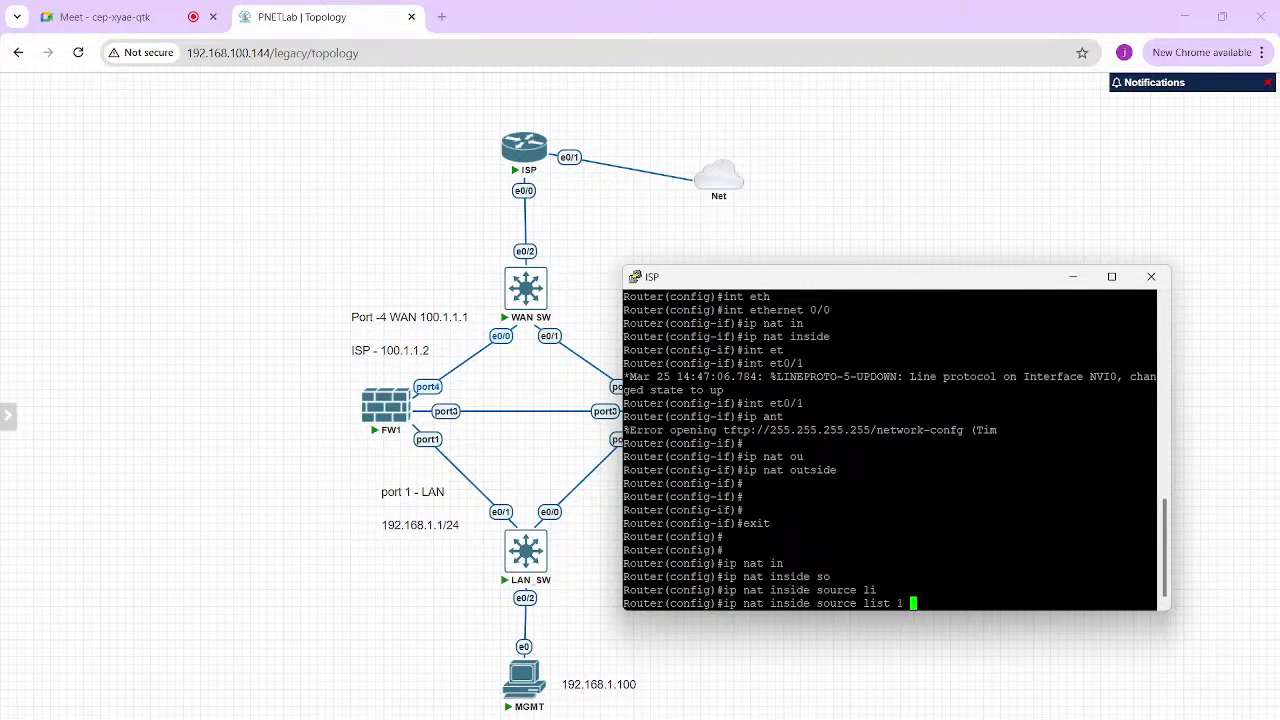
text(1 in)
key(Tab)
text(et)
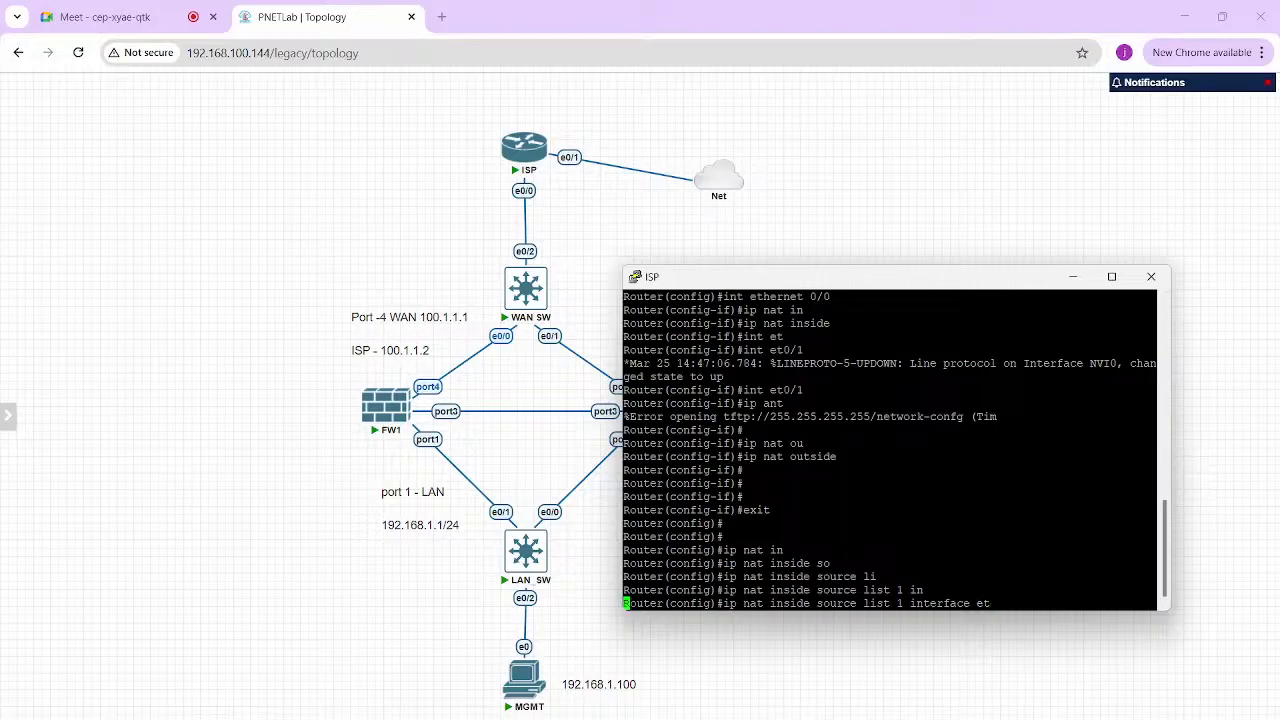
key(Tab)
text(0/1 )
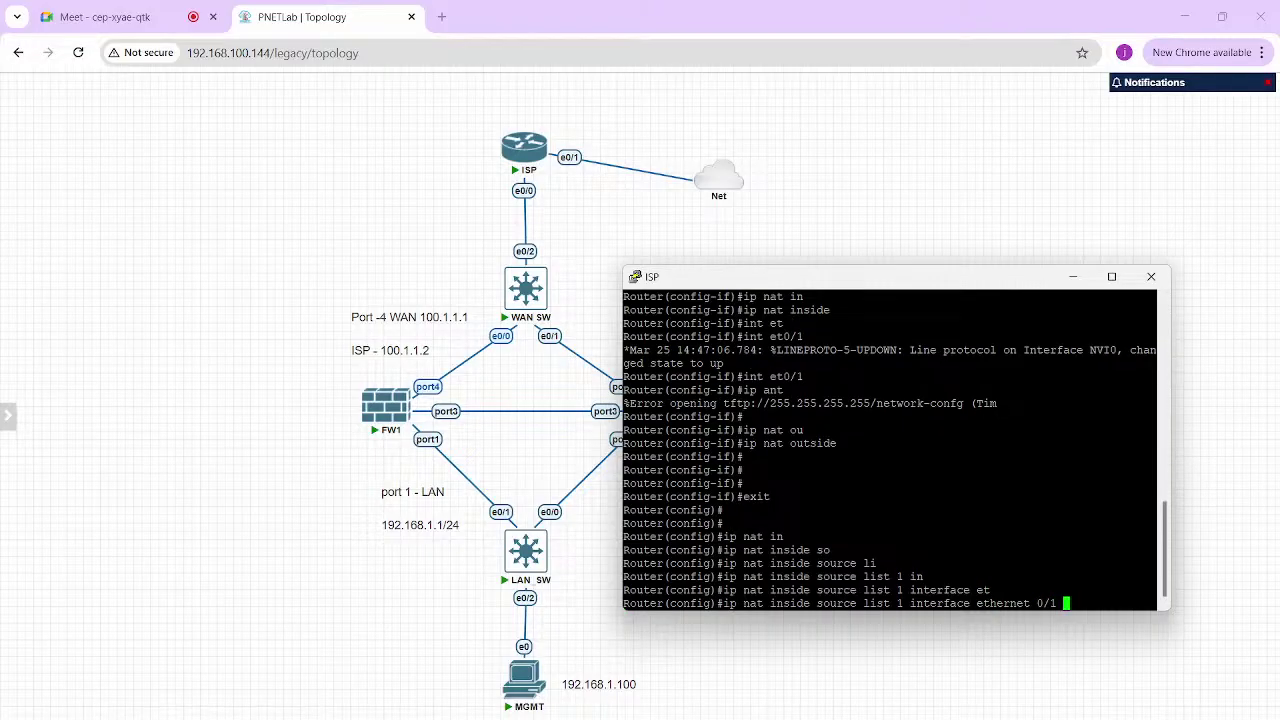
text(ov)
key(Tab)
key(Return)
End configuration mode and save the running configuration with wr
key(Return)
text(end)
key(Return)
key(Return)
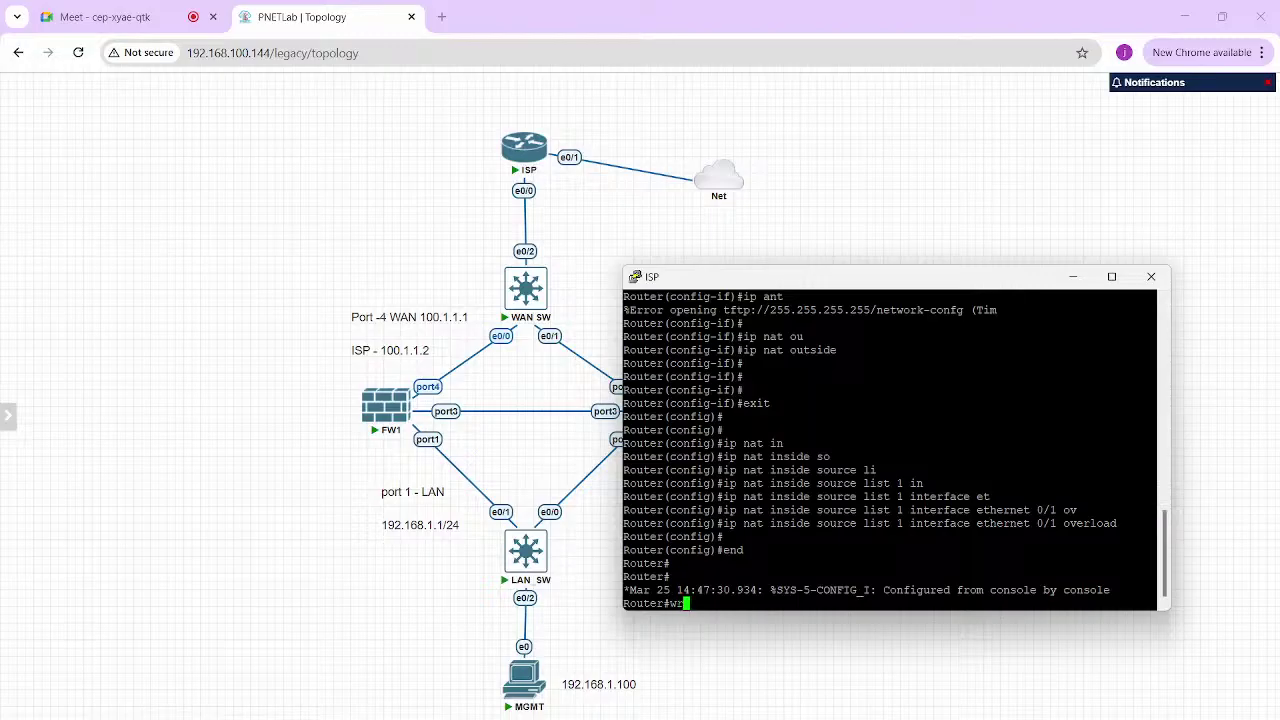
text(wr)
key(Return)
key(Return)
Hide the ISP console and bring the FW-2 FortiGate web GUI forward
click(530, 460)
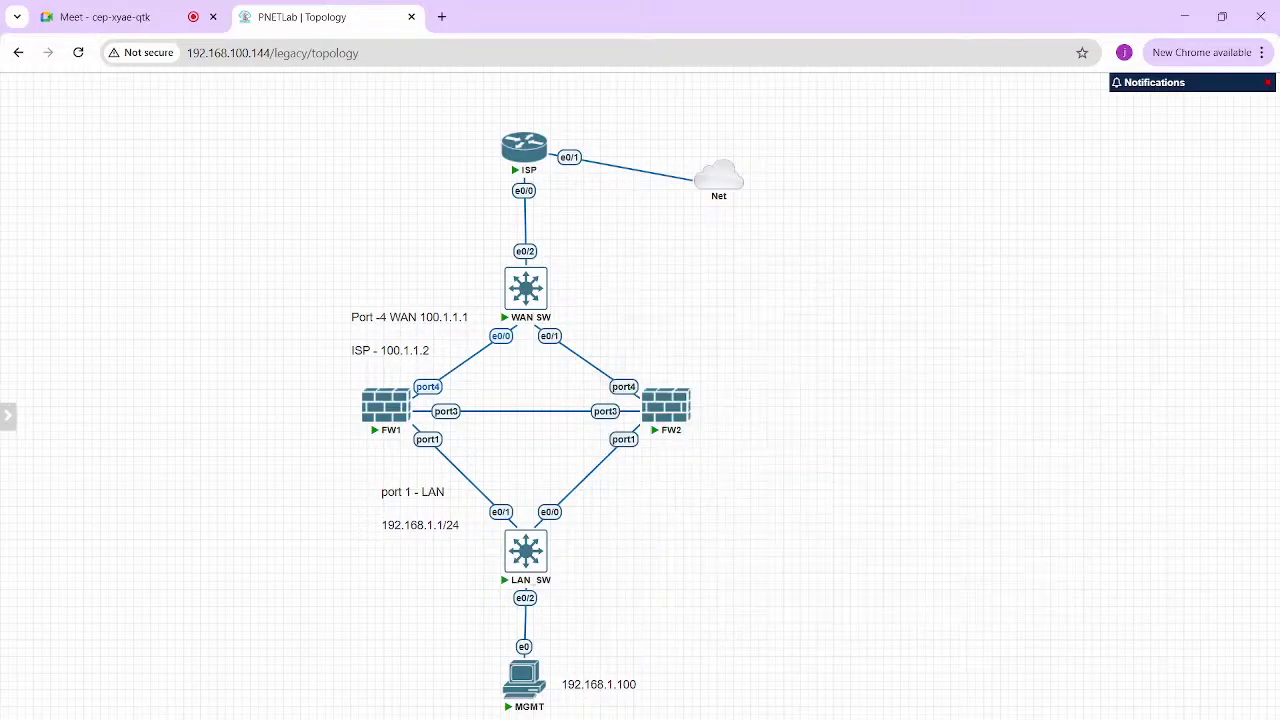
mouse_move(936, 717)
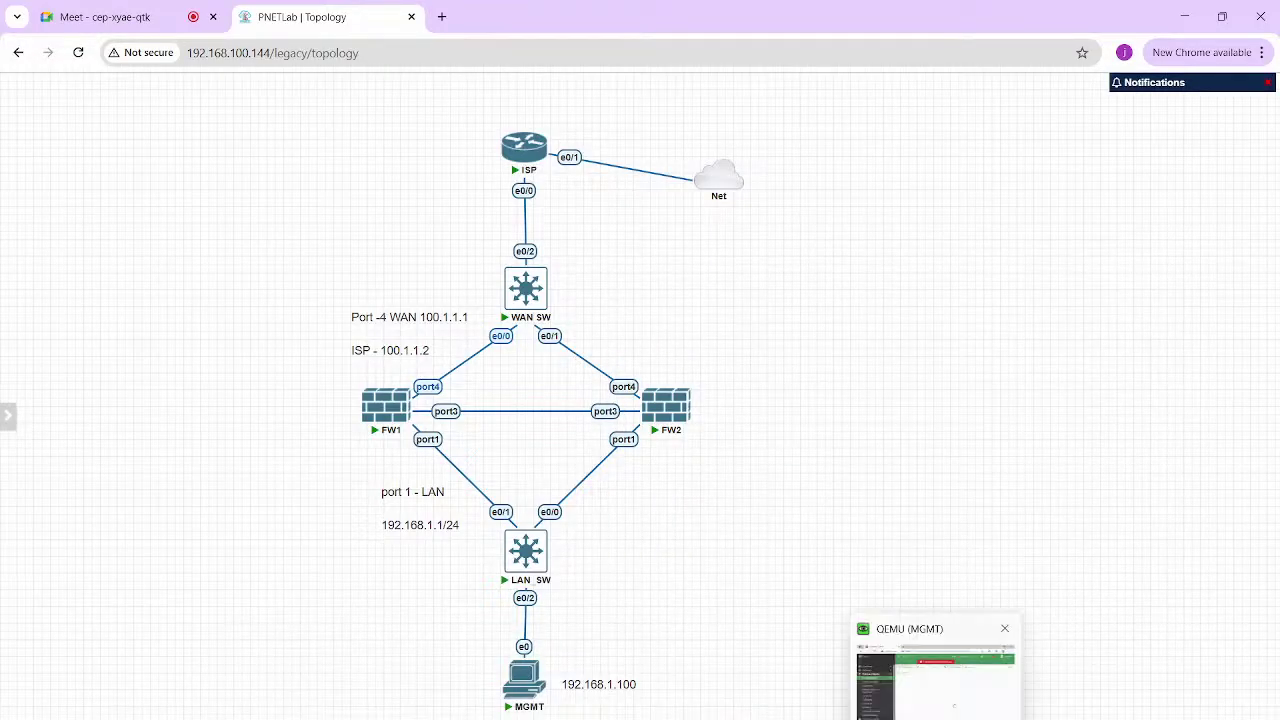
click(926, 676)
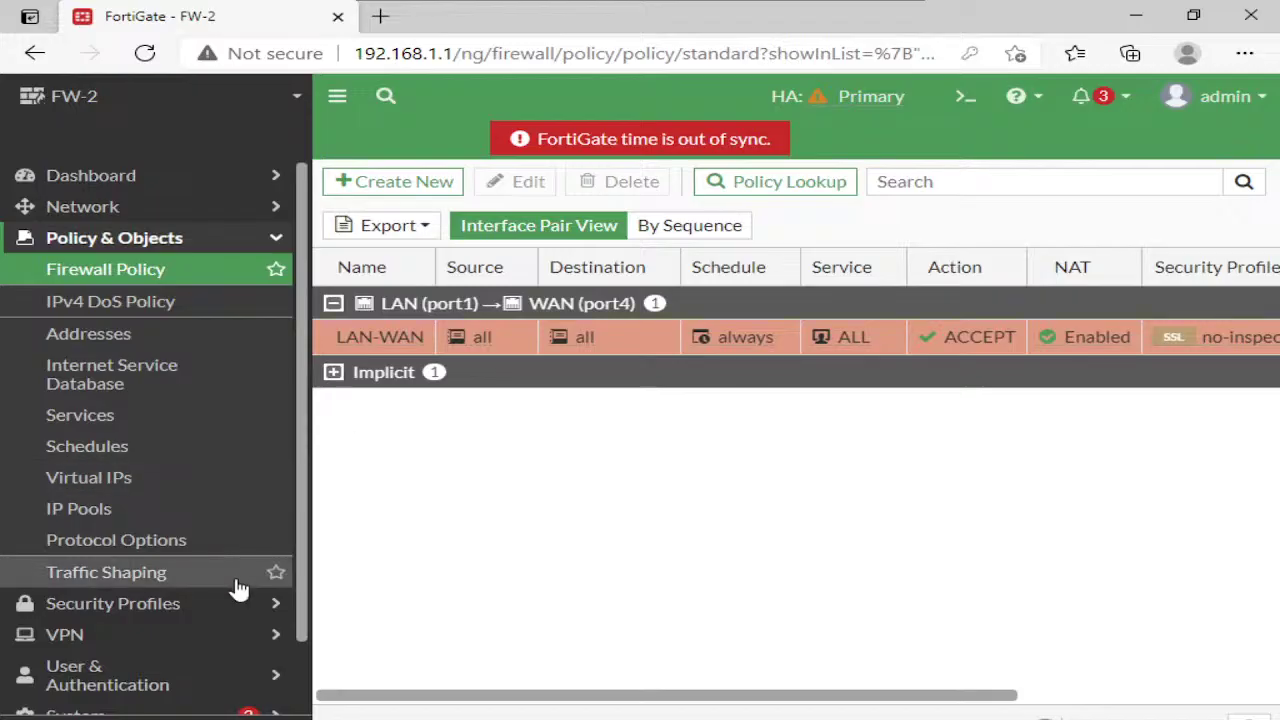
Refresh the System > HA status page twice, then minimise the viewer
scroll(180, 645, down, 2)
click(165, 642)
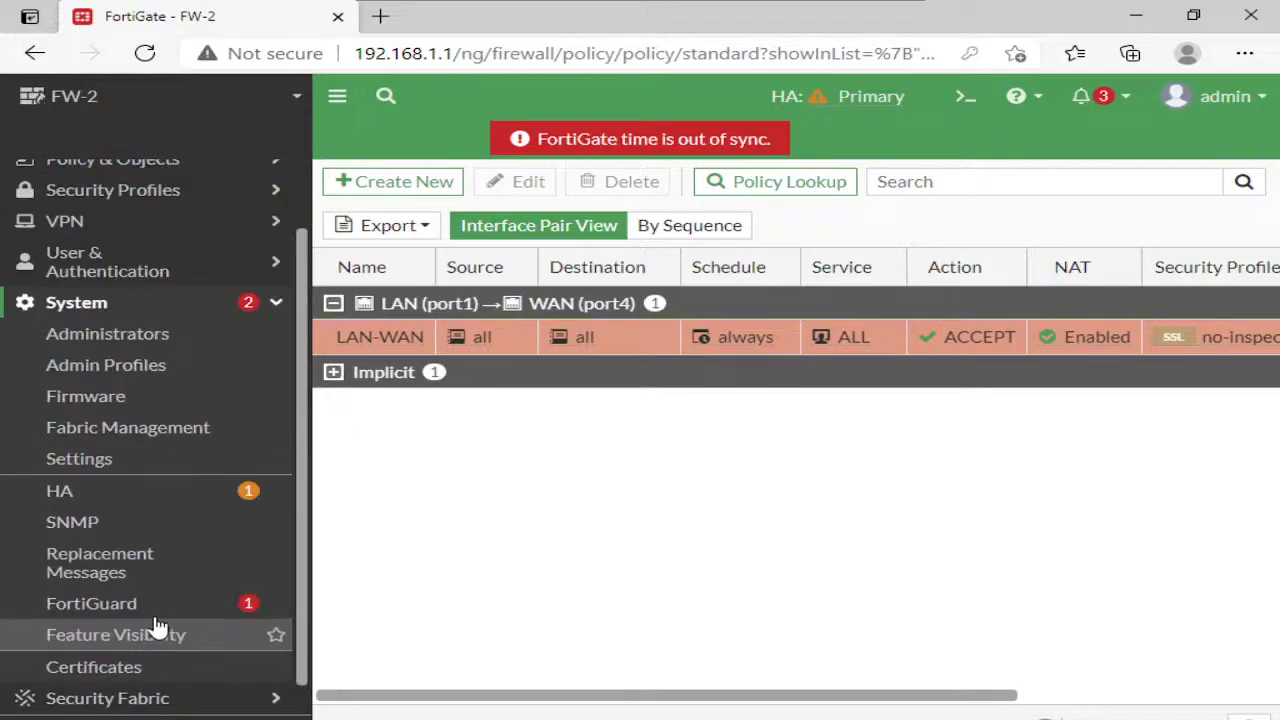
click(104, 508)
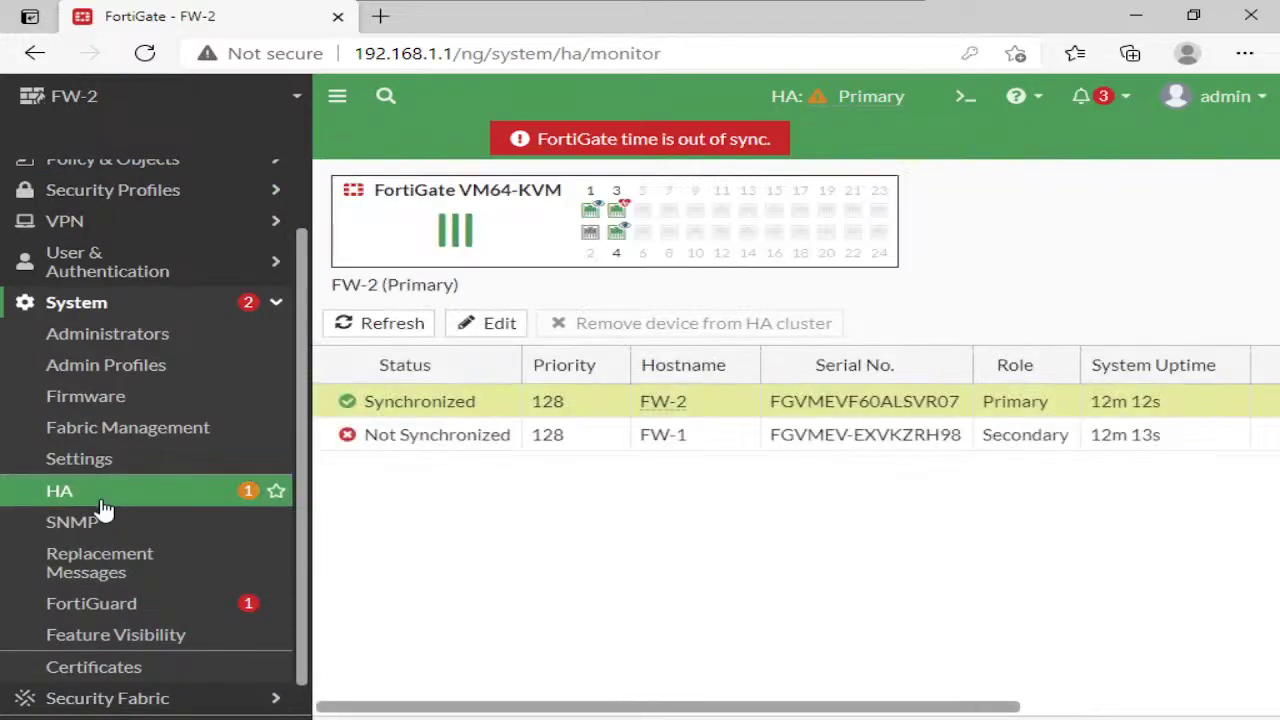
click(360, 330)
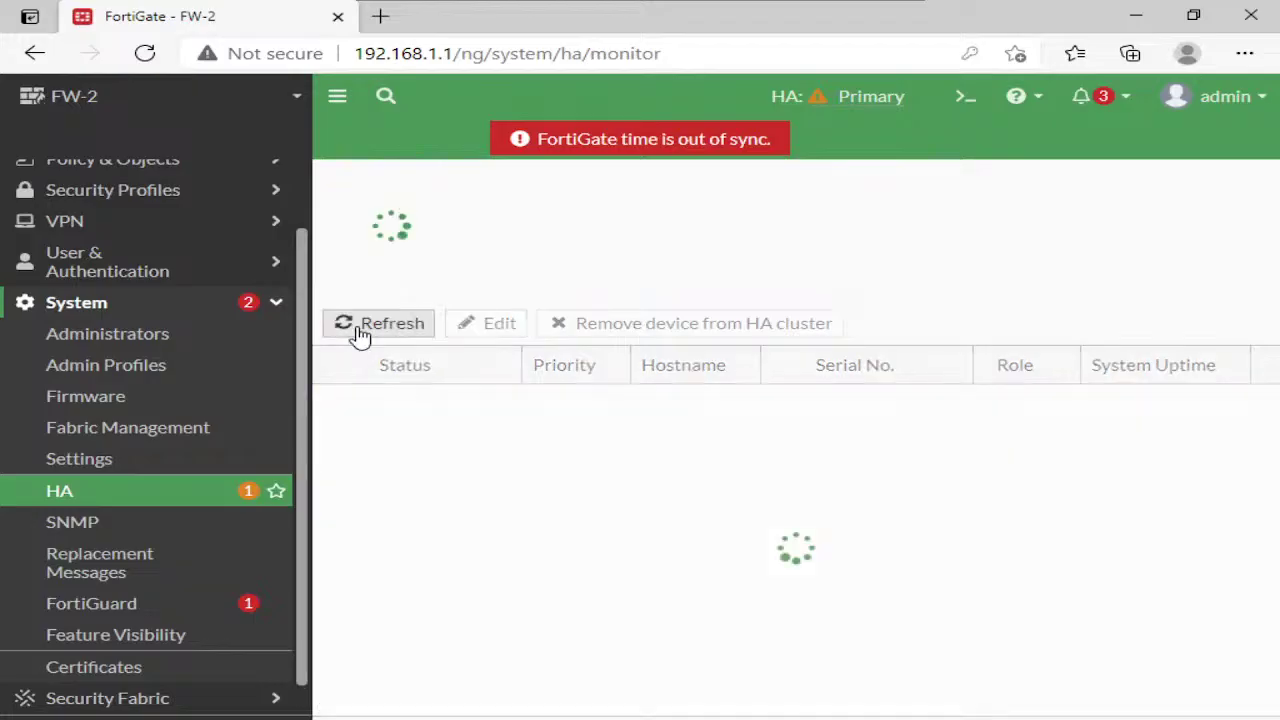
click(358, 330)
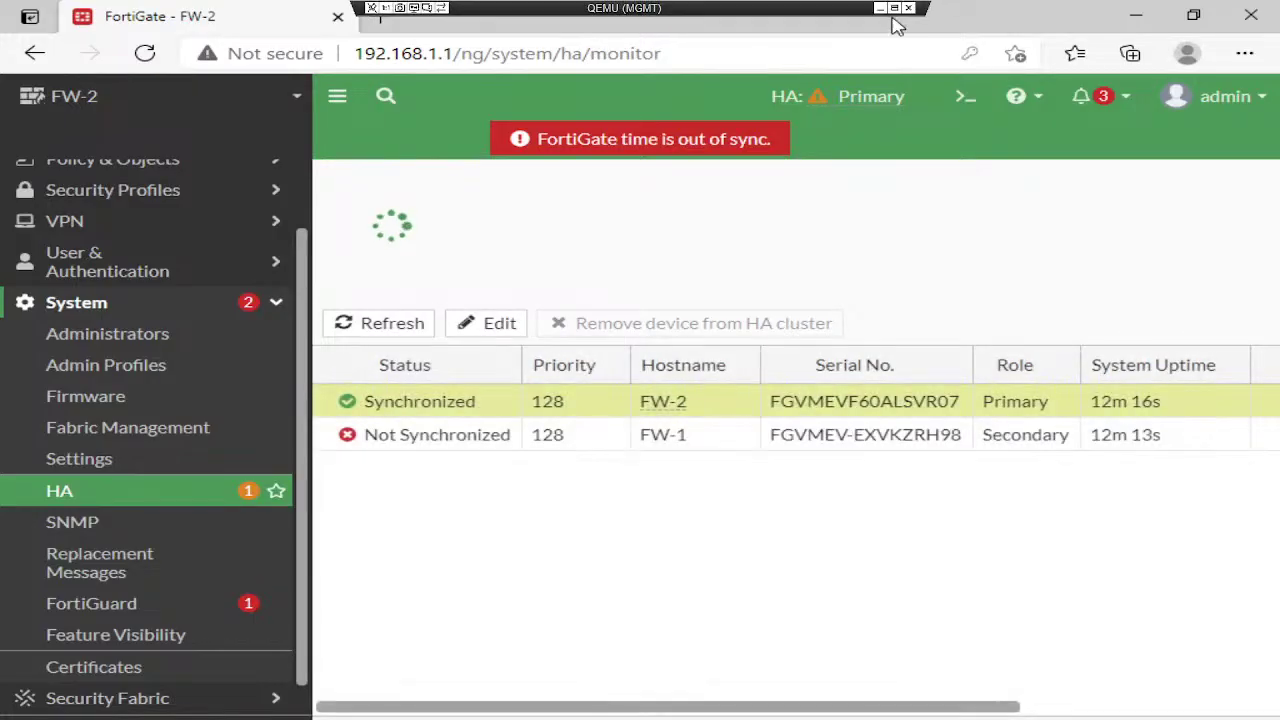
click(880, 20)
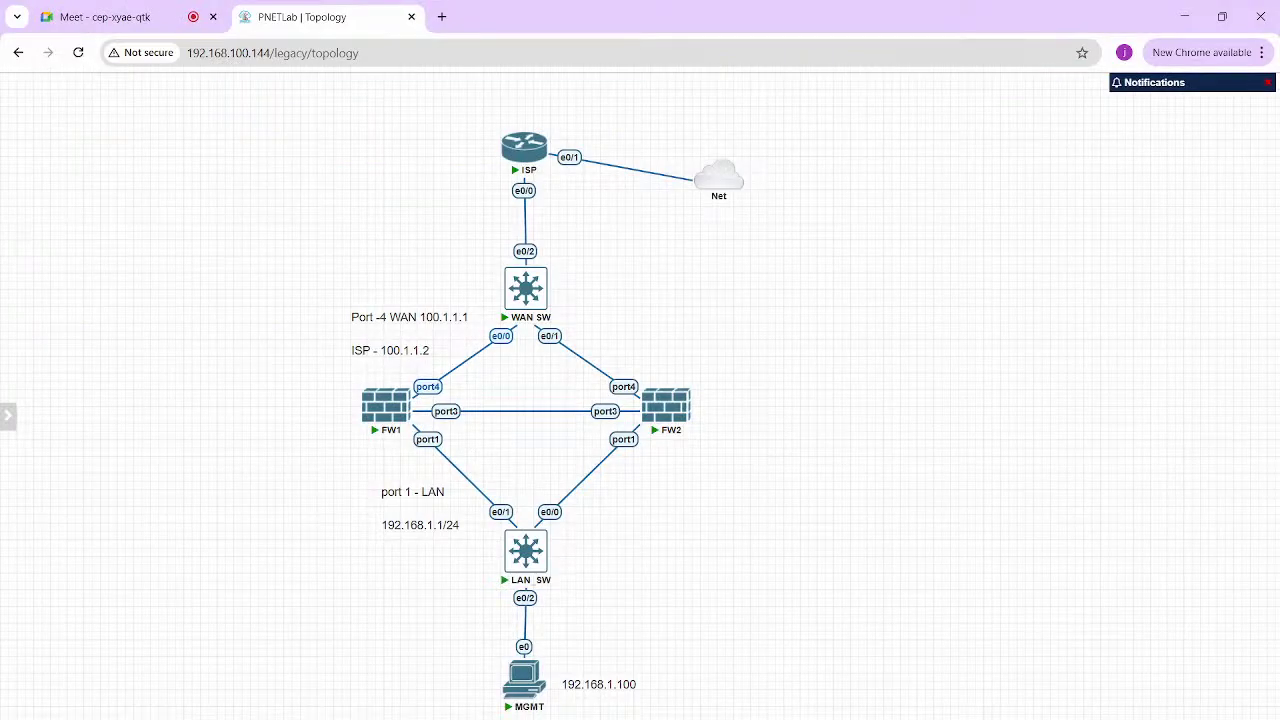
mouse_move(760, 718)
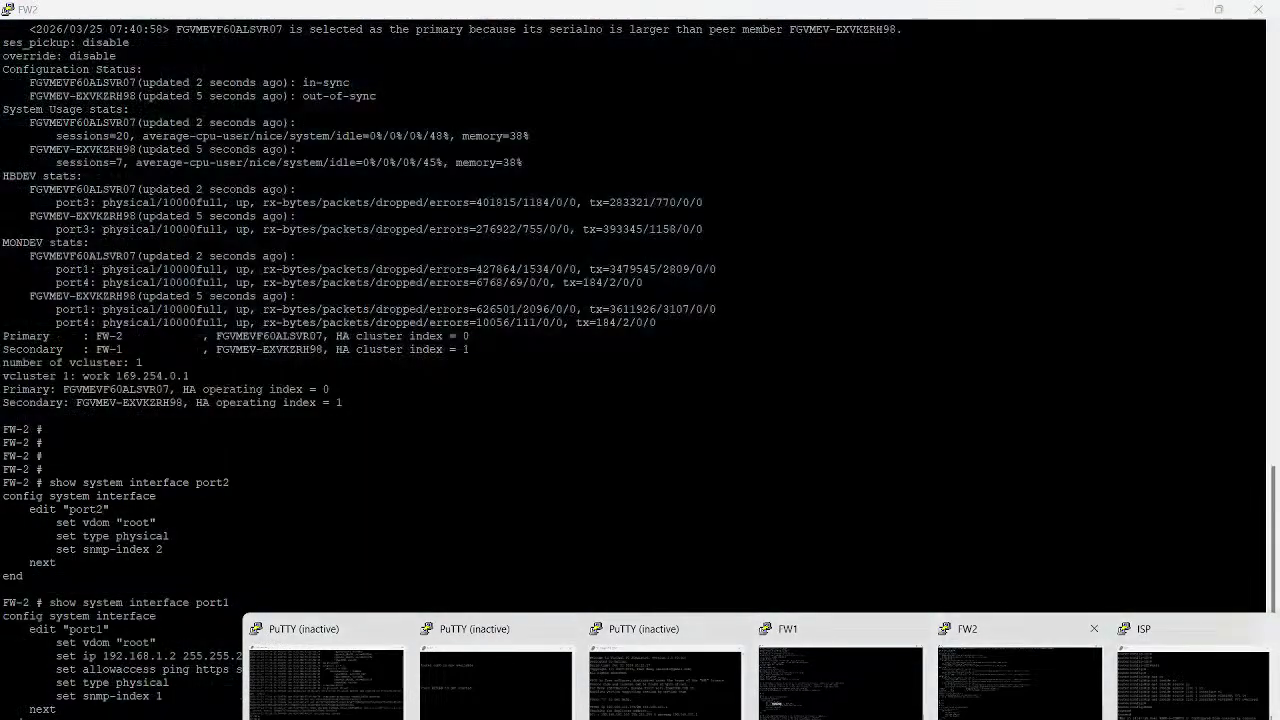
Scroll the Fortigate guide PDF to page 74's Hwaddr section, then return to PNETLab
click(1020, 682)
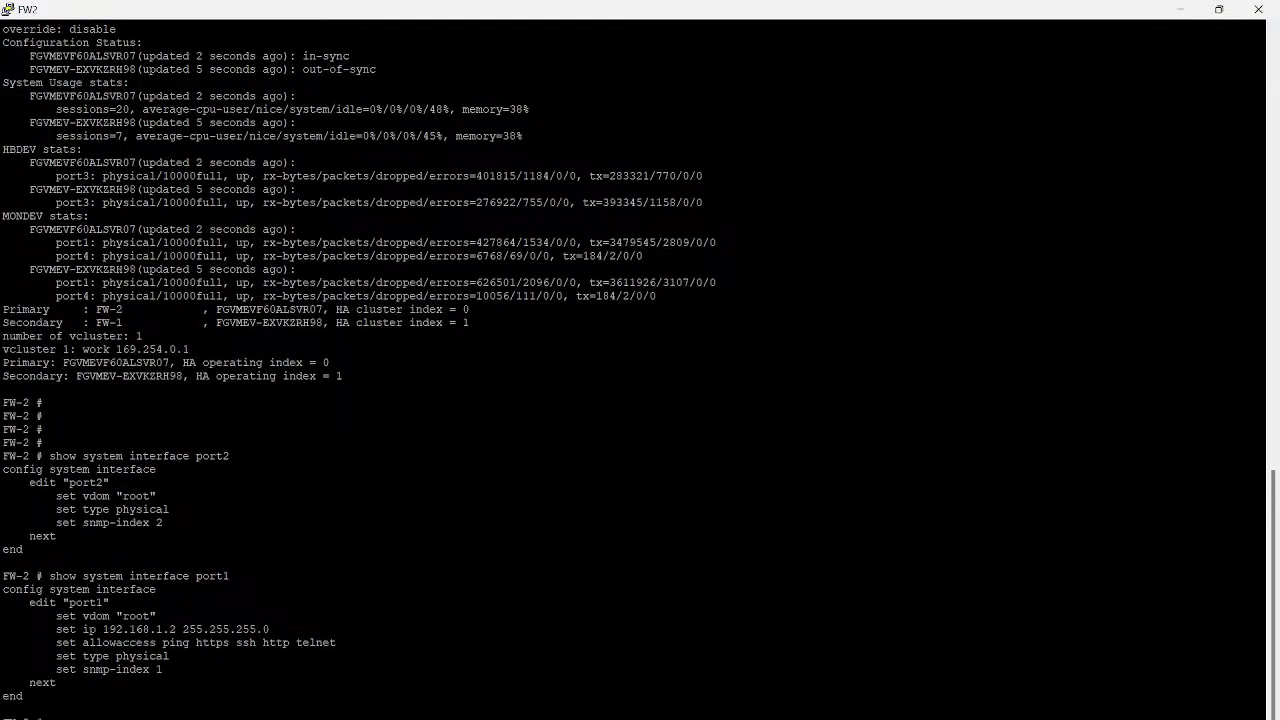
mouse_move(605, 719)
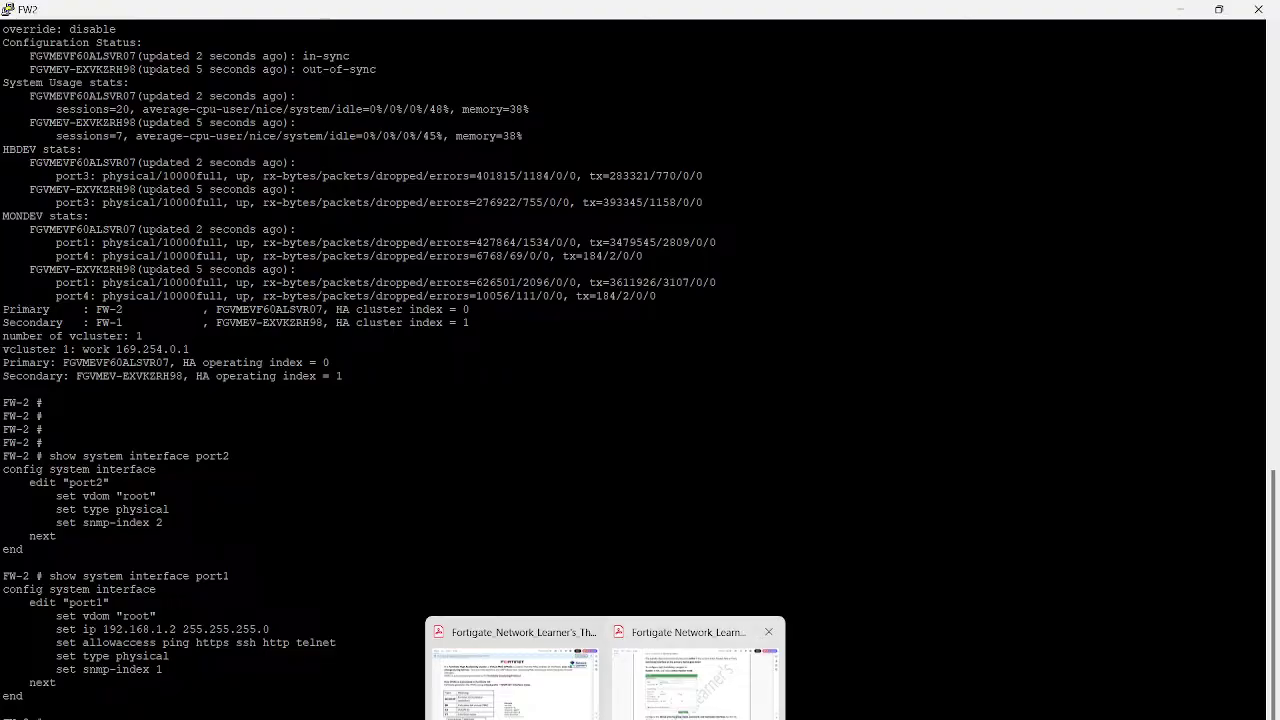
click(694, 675)
scroll(610, 400, down, 7)
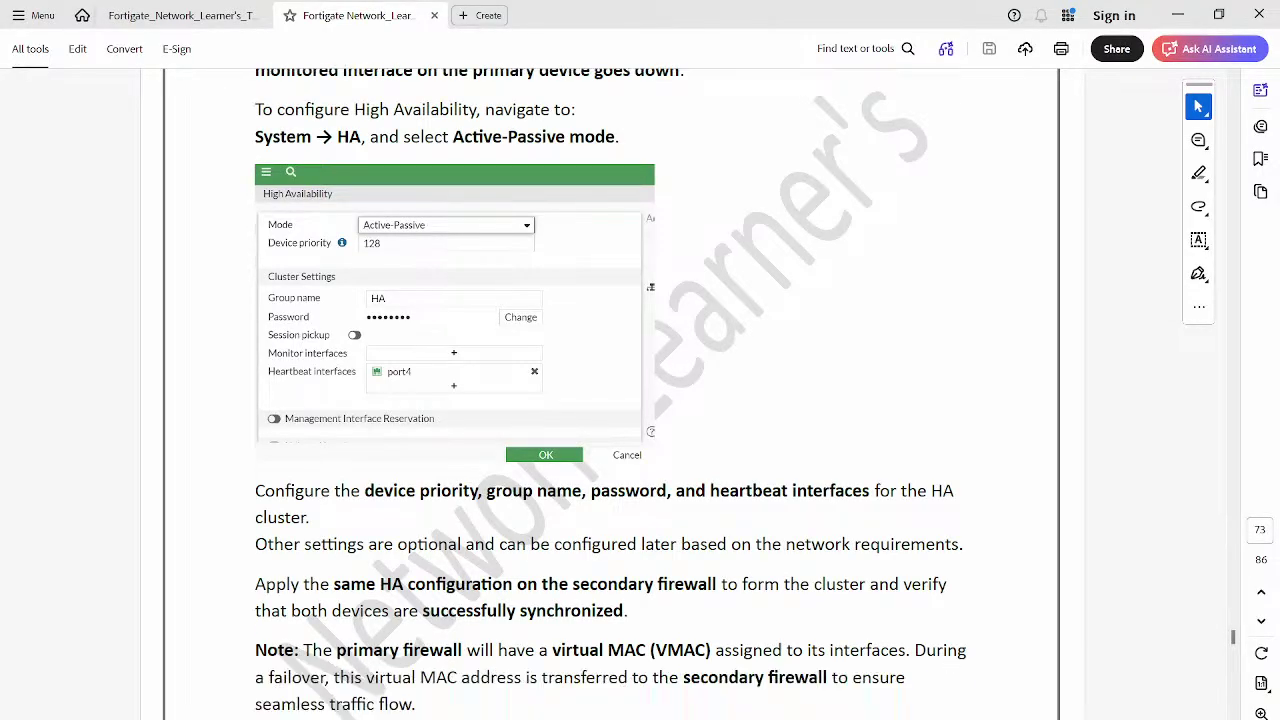
scroll(610, 400, down, 15)
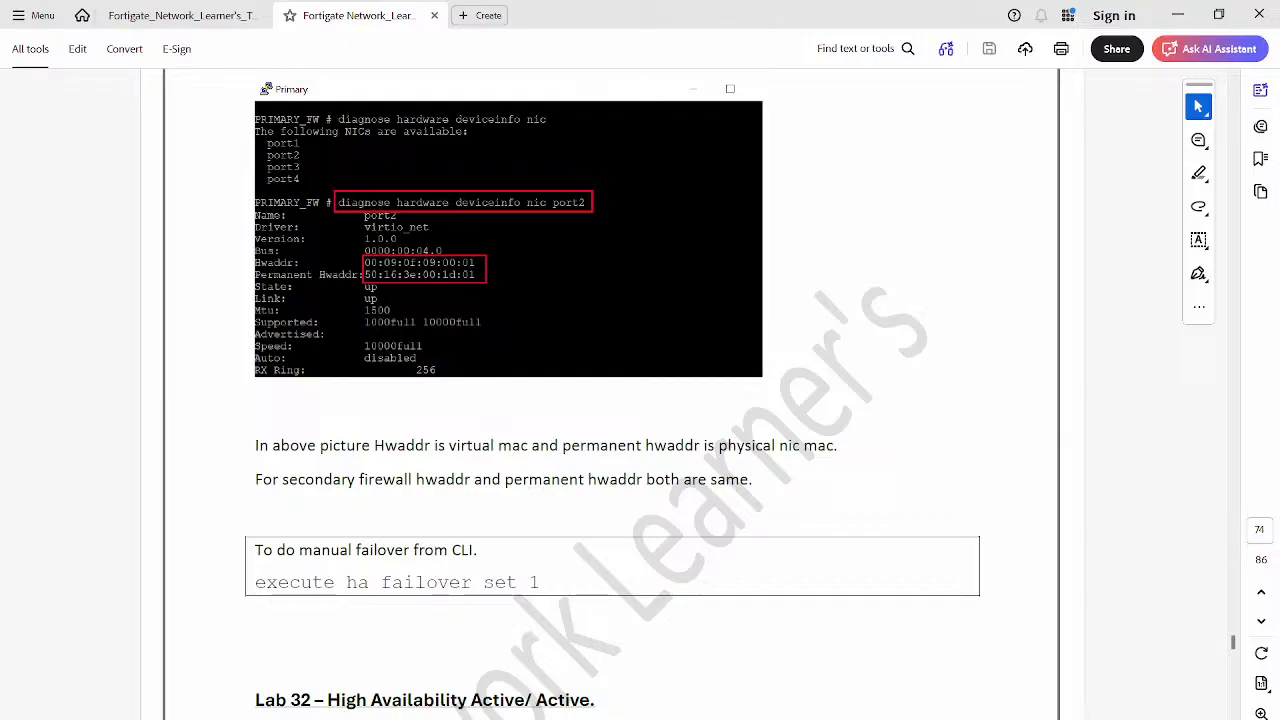
scroll(610, 400, up, 1)
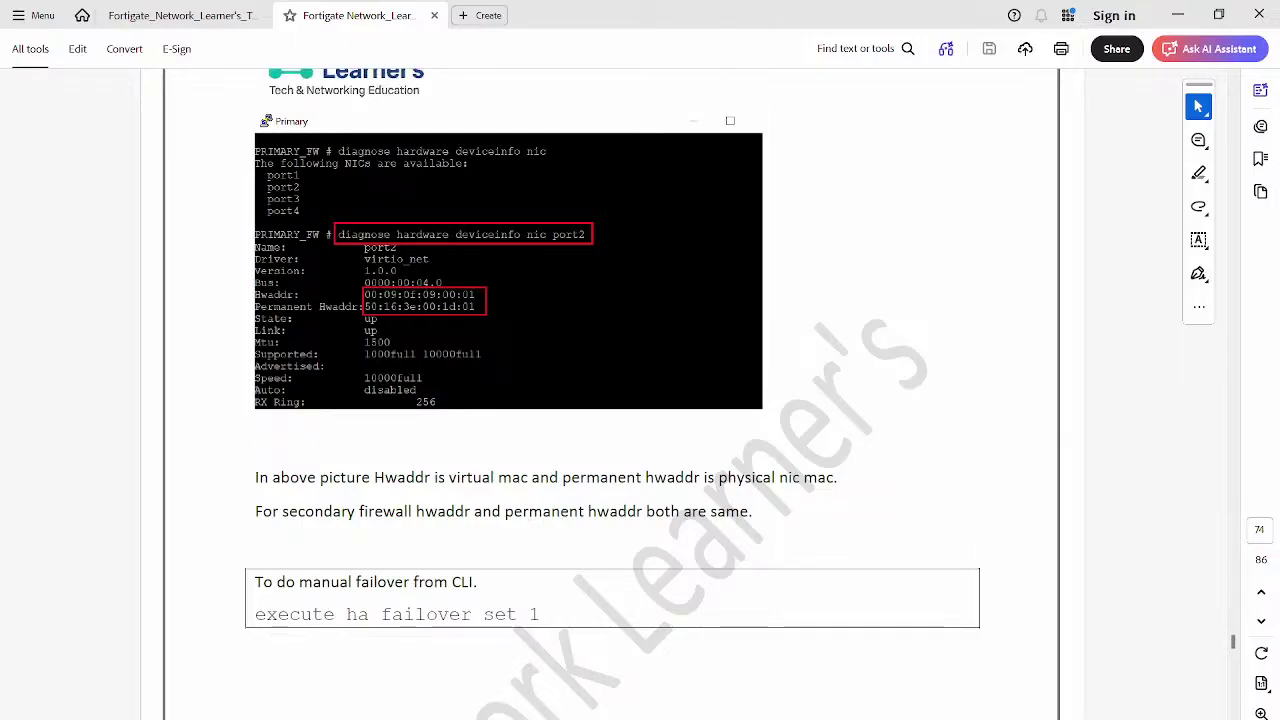
key(alt+Tab)
key(alt+Tab)
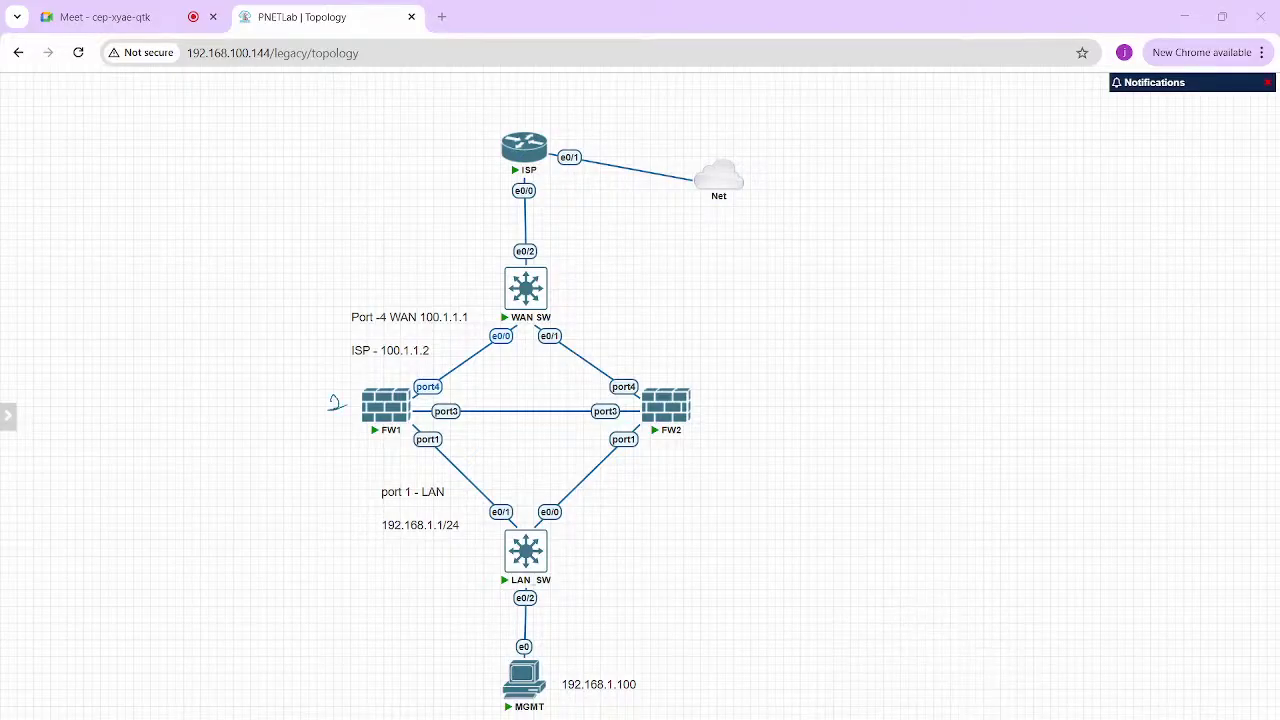
drag(714, 376, 703, 384)
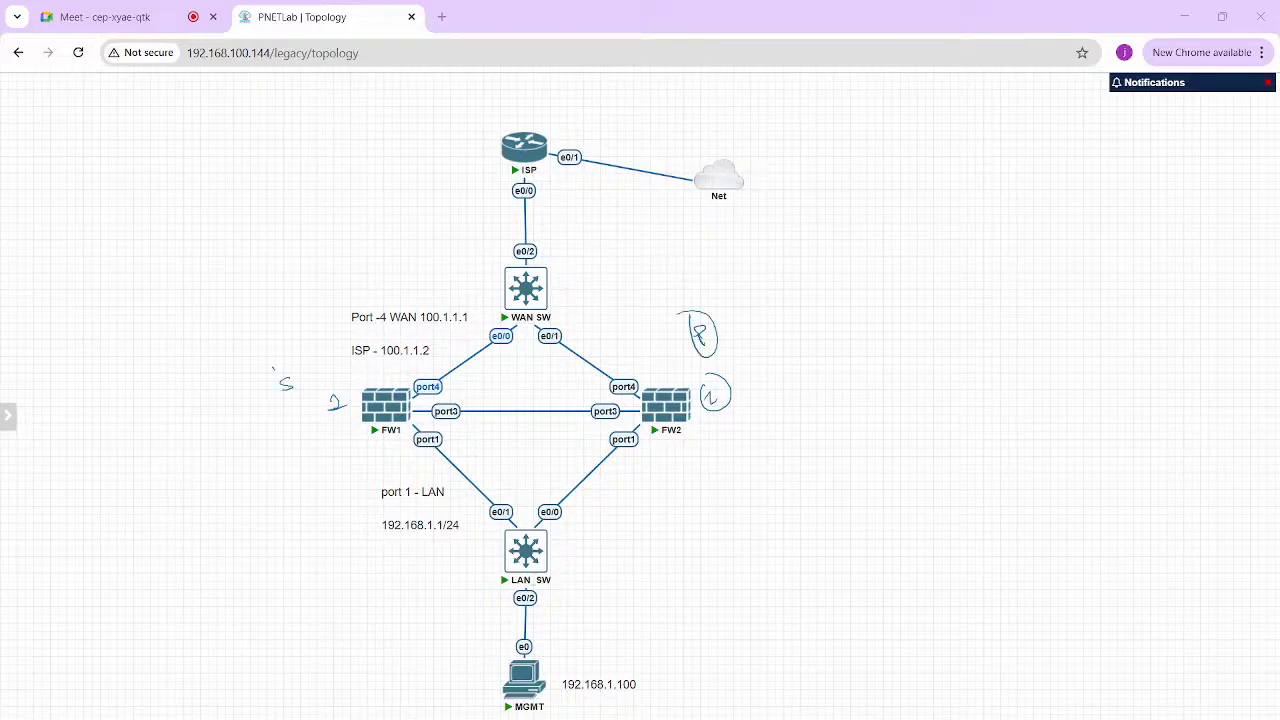
drag(273, 368, 284, 366)
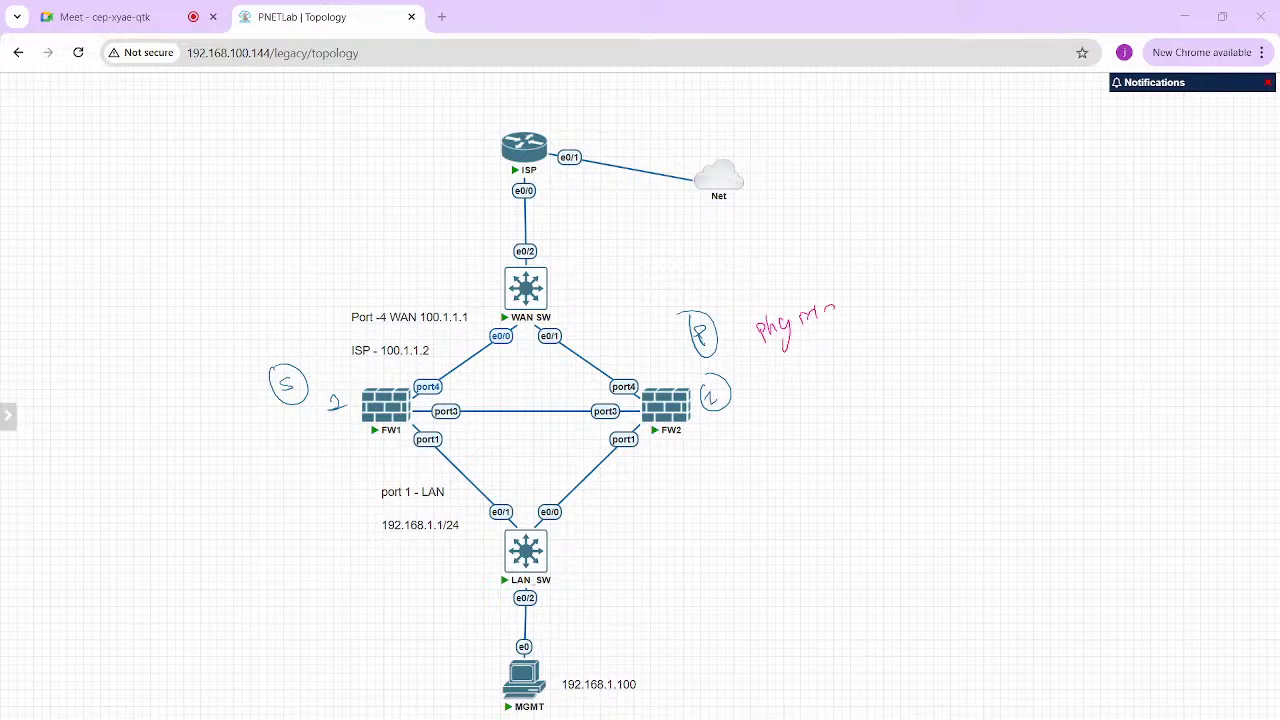
drag(758, 352, 836, 340)
click(779, 377)
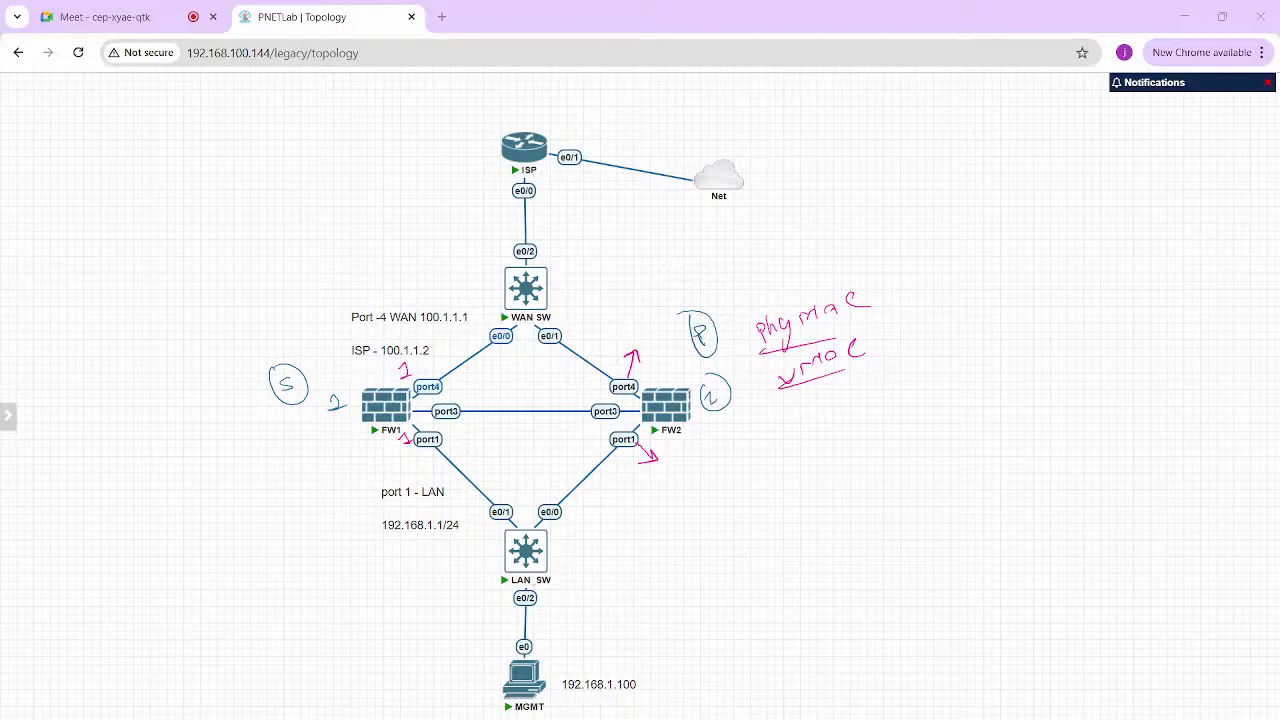
key(Escape)
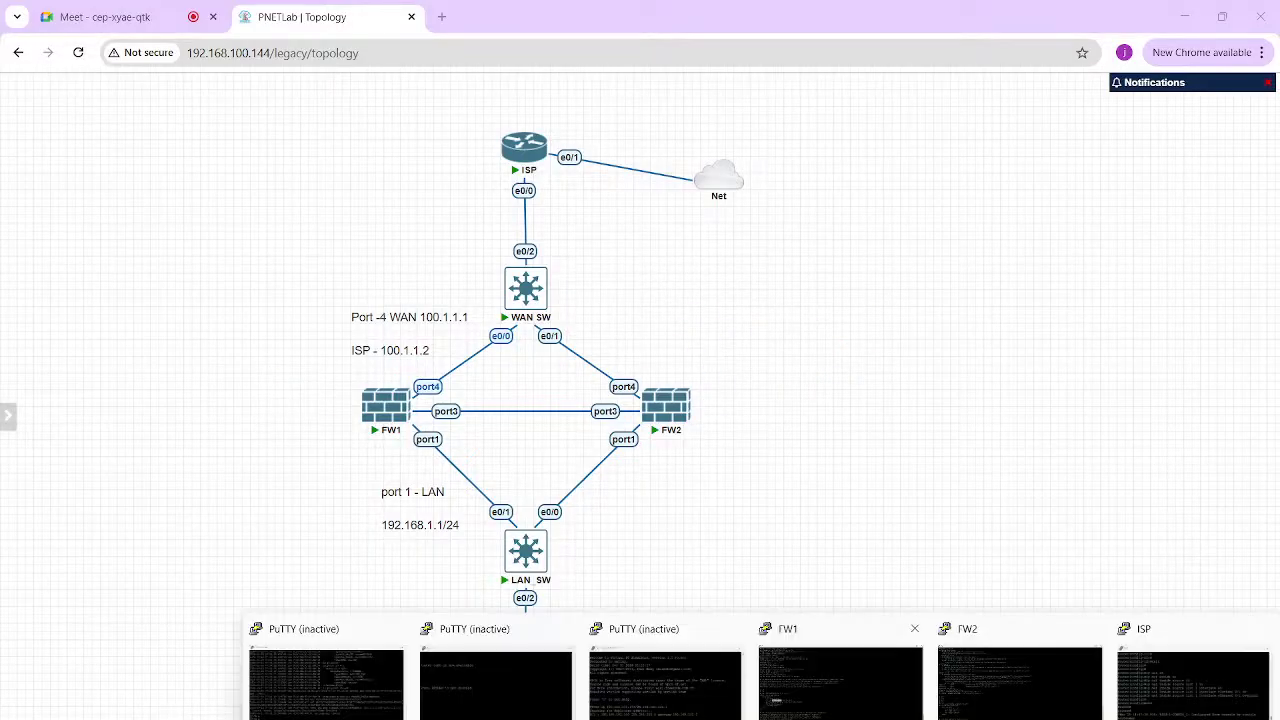
Consult the guide PDF, then run 'diagnose hardware deviceinfo nic port1' in the FW2 console
click(1017, 680)
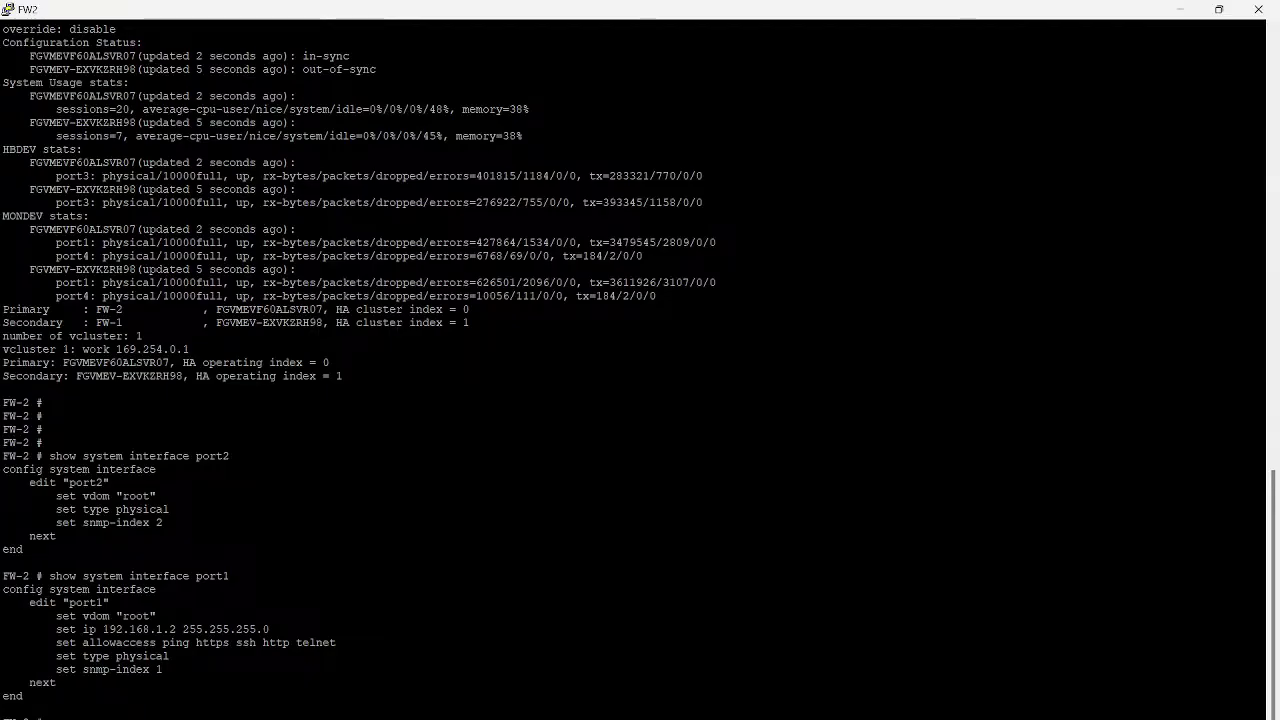
key(alt+Tab)
key(alt+Tab)
key(alt+Tab)
key(alt+Tab)
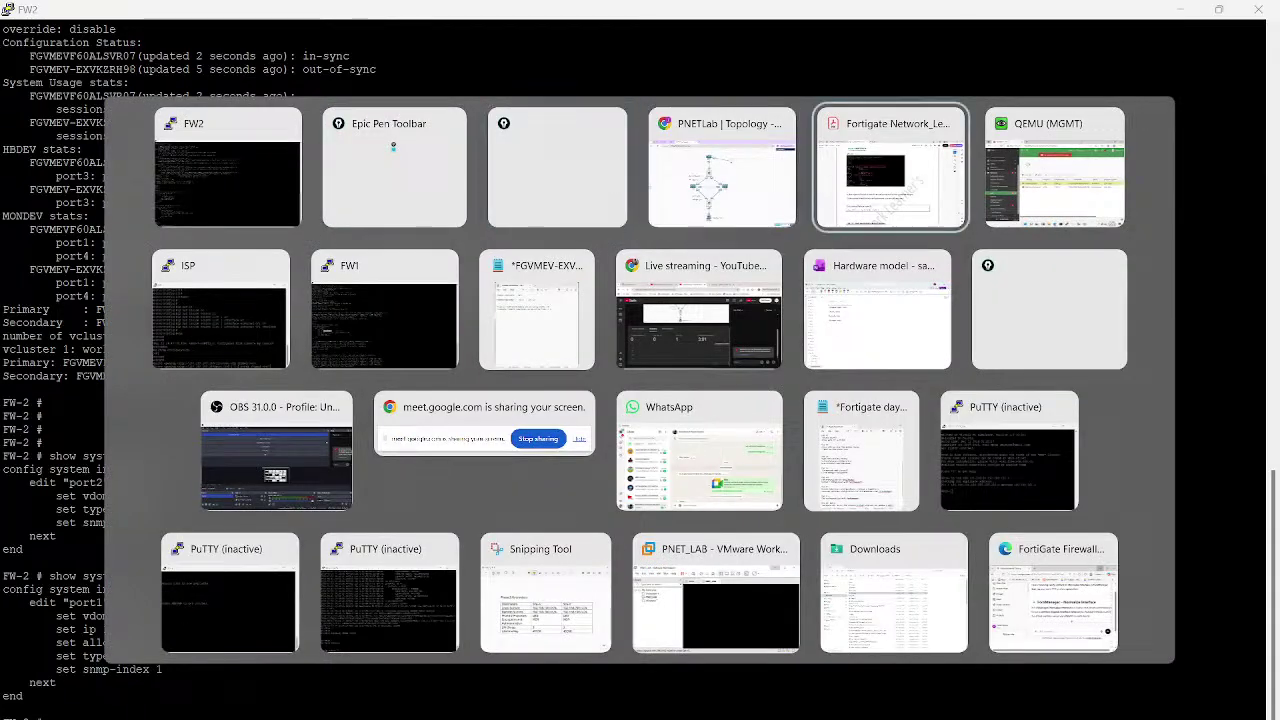
key(alt+Tab)
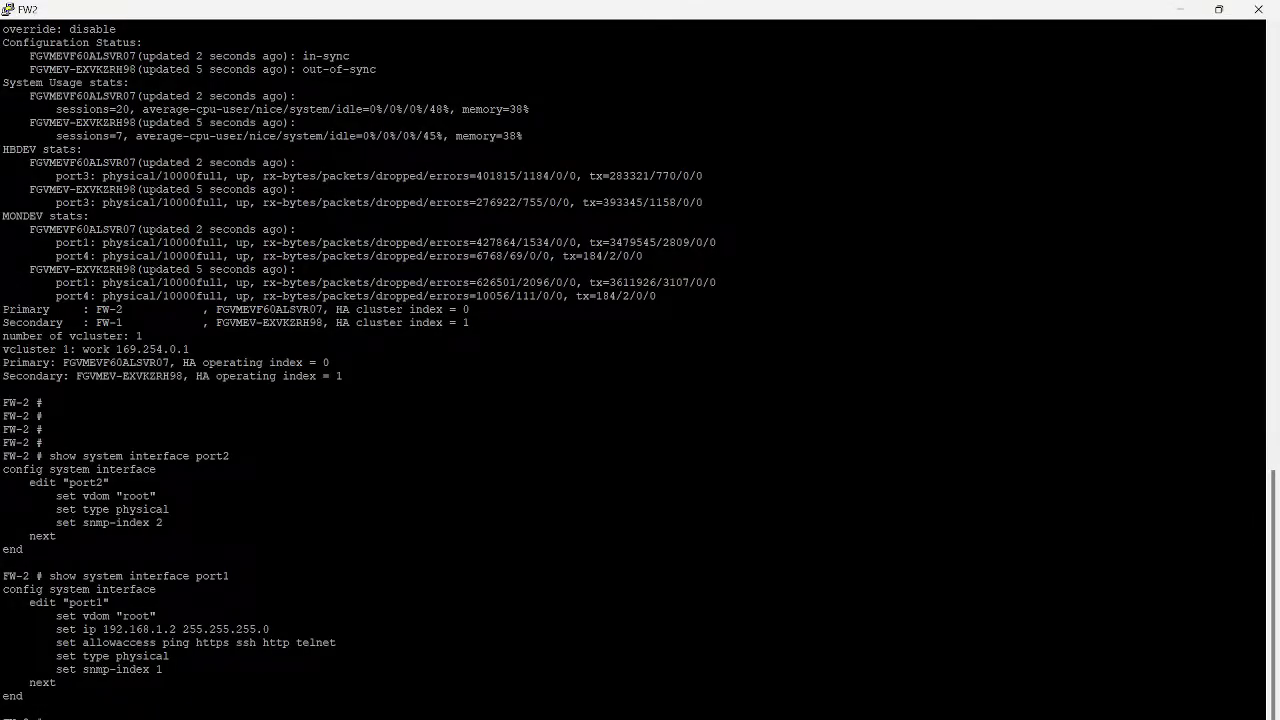
key(alt+Tab)
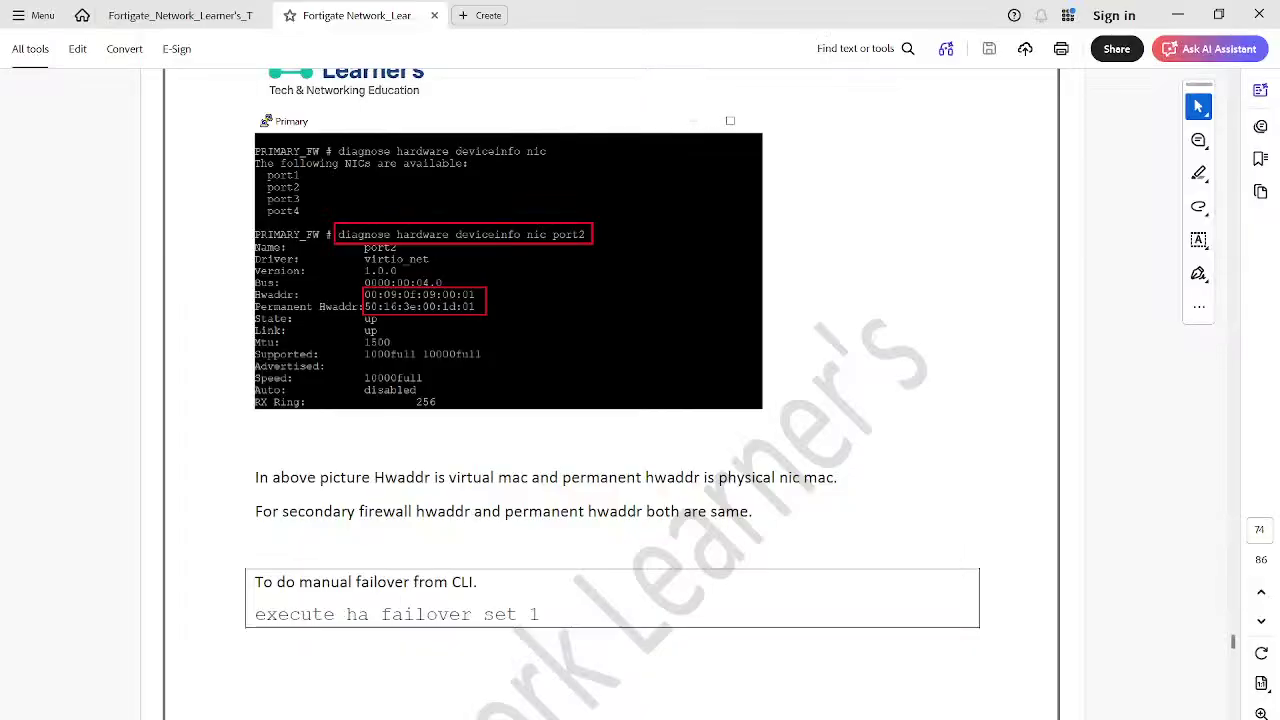
key(alt+Tab)
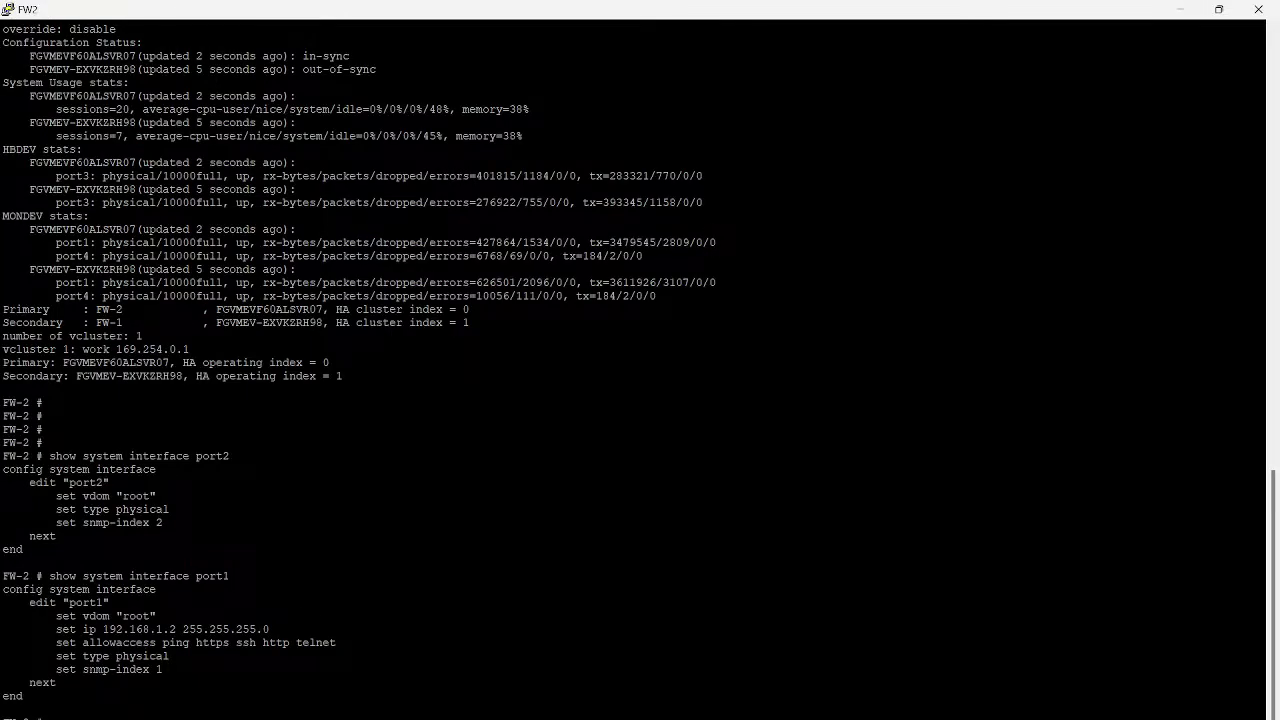
key(Return)
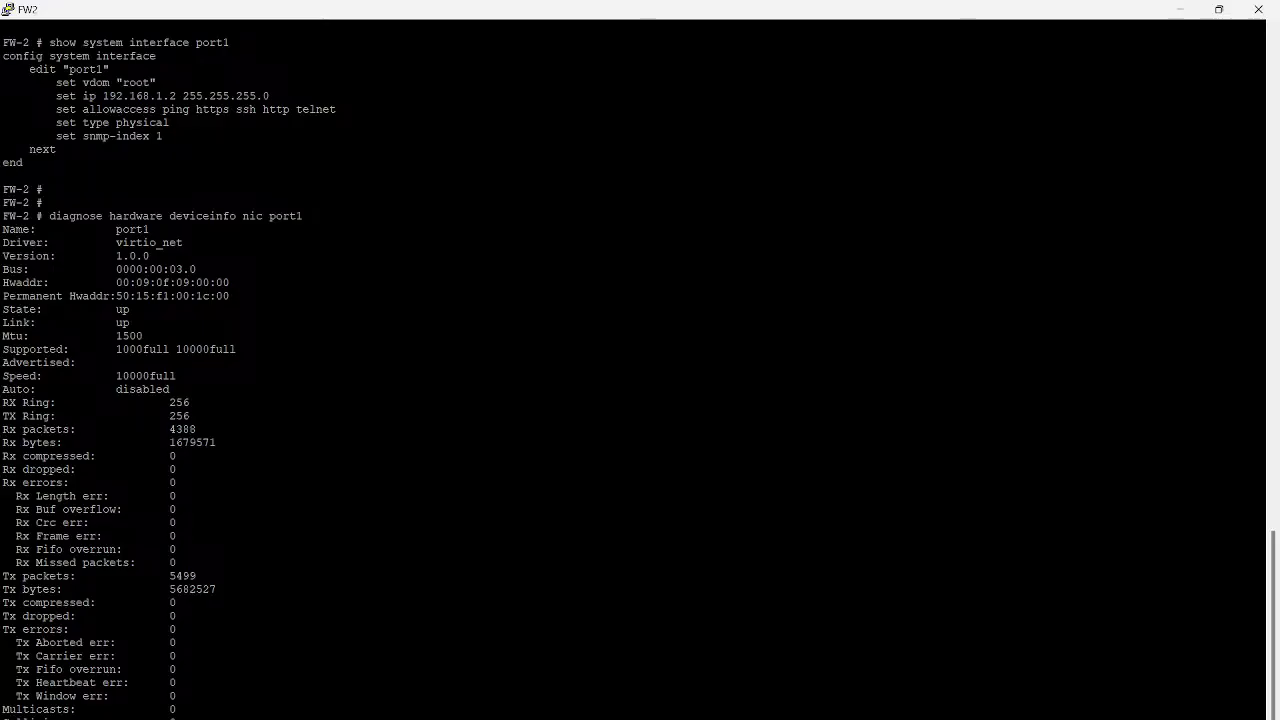
Select port1's Hwaddr and Permanent Hwaddr lines in the FW2 console
triple_click(24, 283)
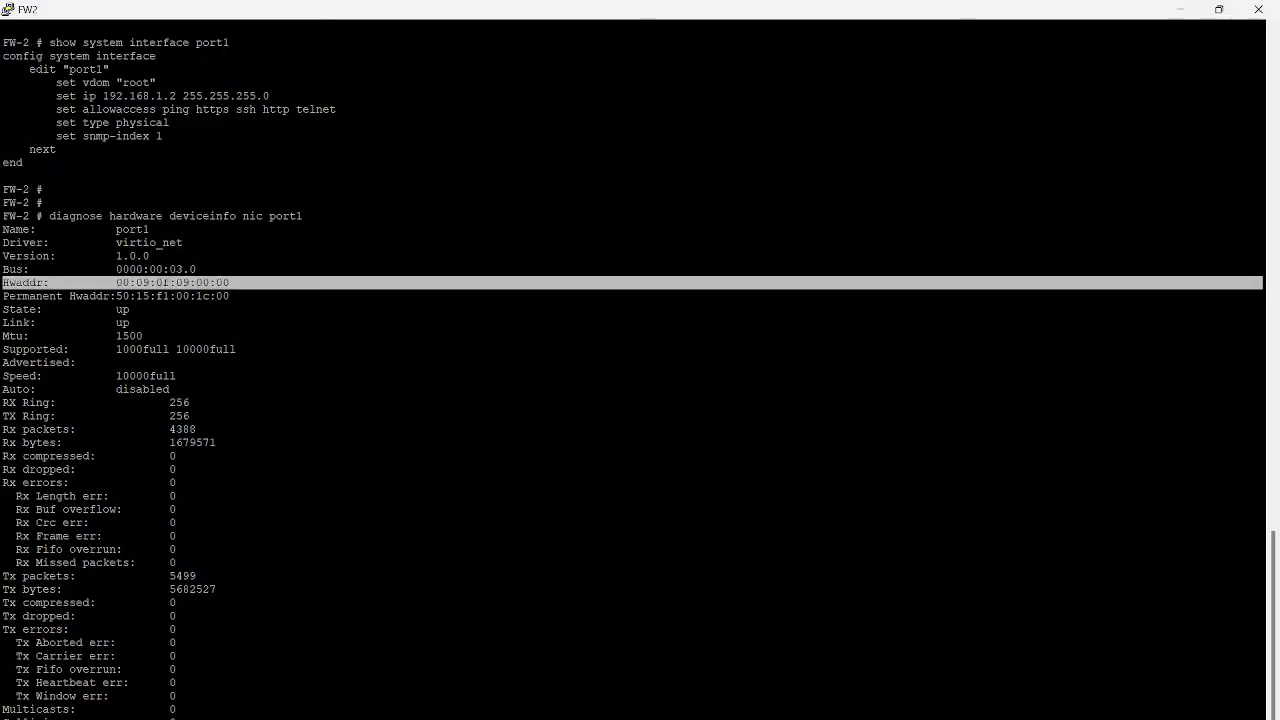
triple_click(32, 296)
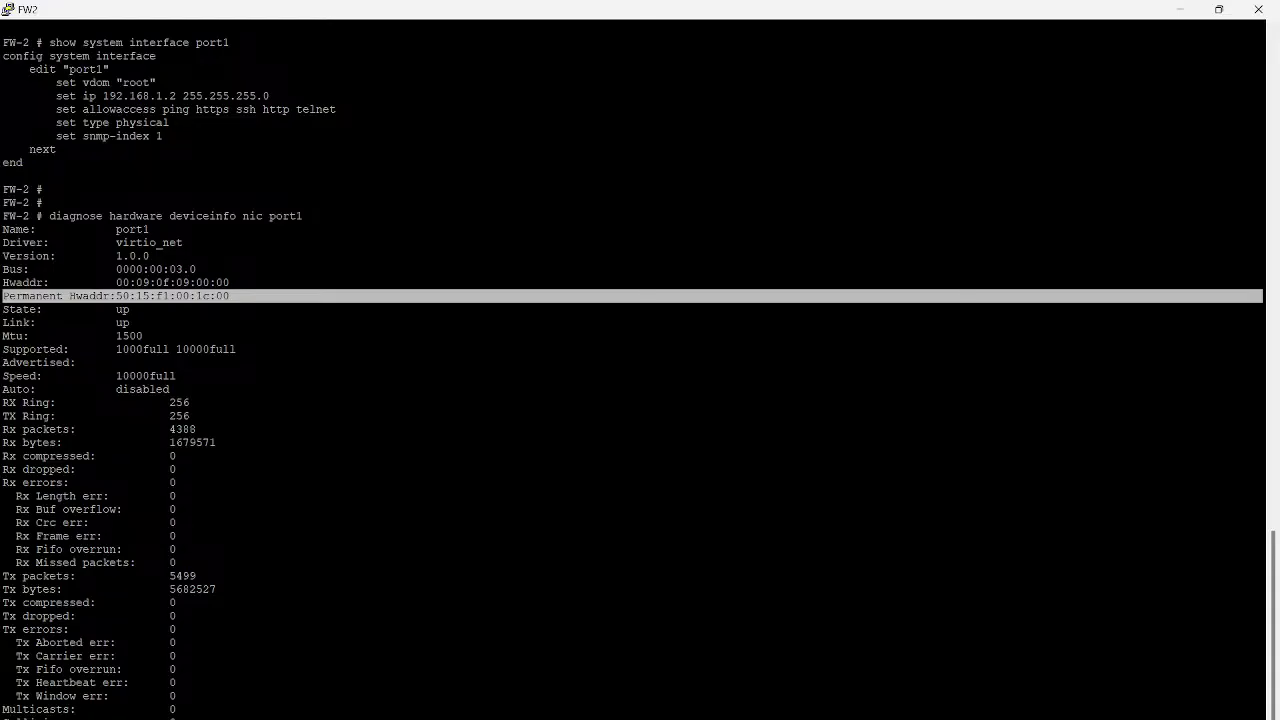
drag(232, 296, 2, 283)
key(ctrl+c)
key(Return)
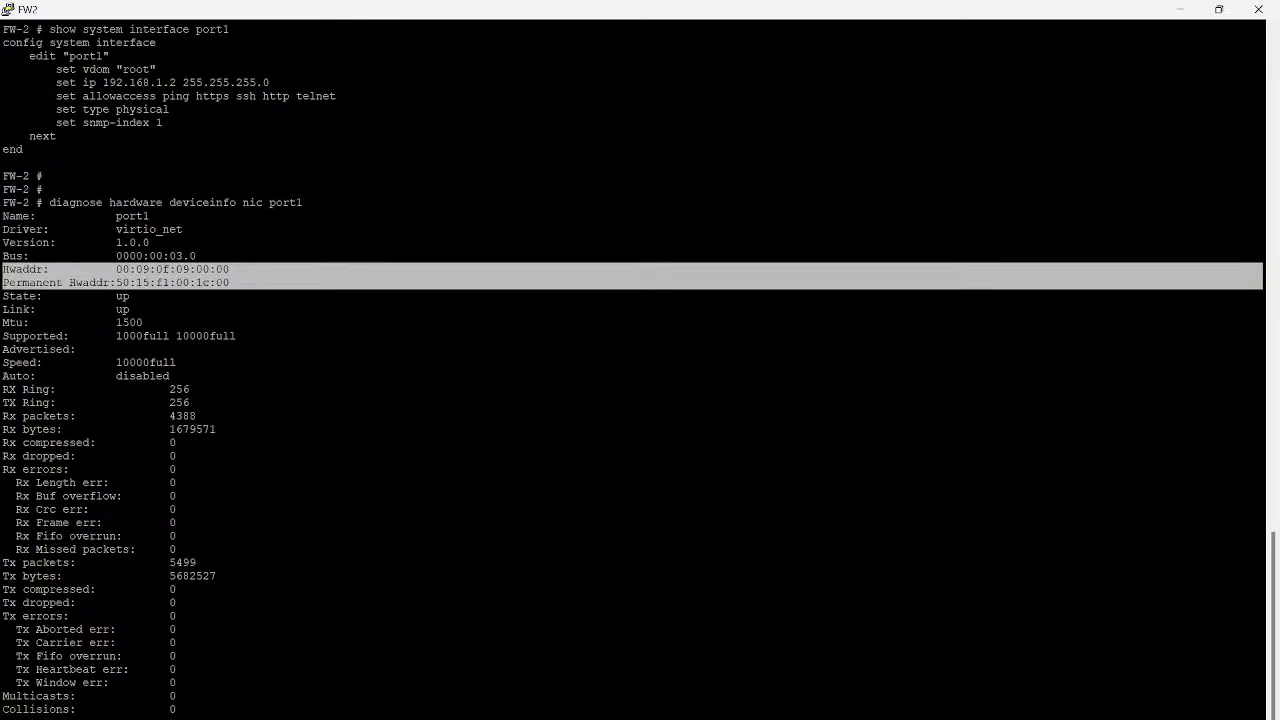
Paste the two MAC lines into Notepad, annotated 'ARP resolution - ARP-reply'
mouse_move(677, 718)
click(730, 678)
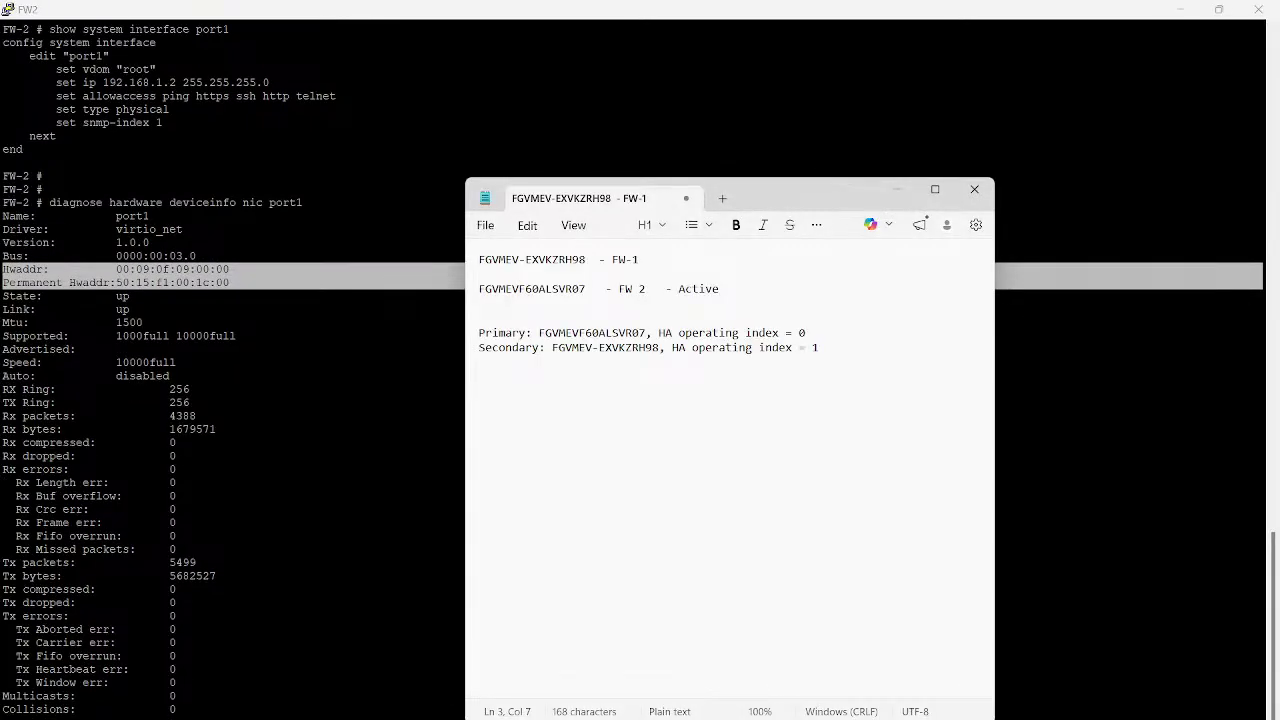
key(Return)
key(Return)
key(ctrl+v)
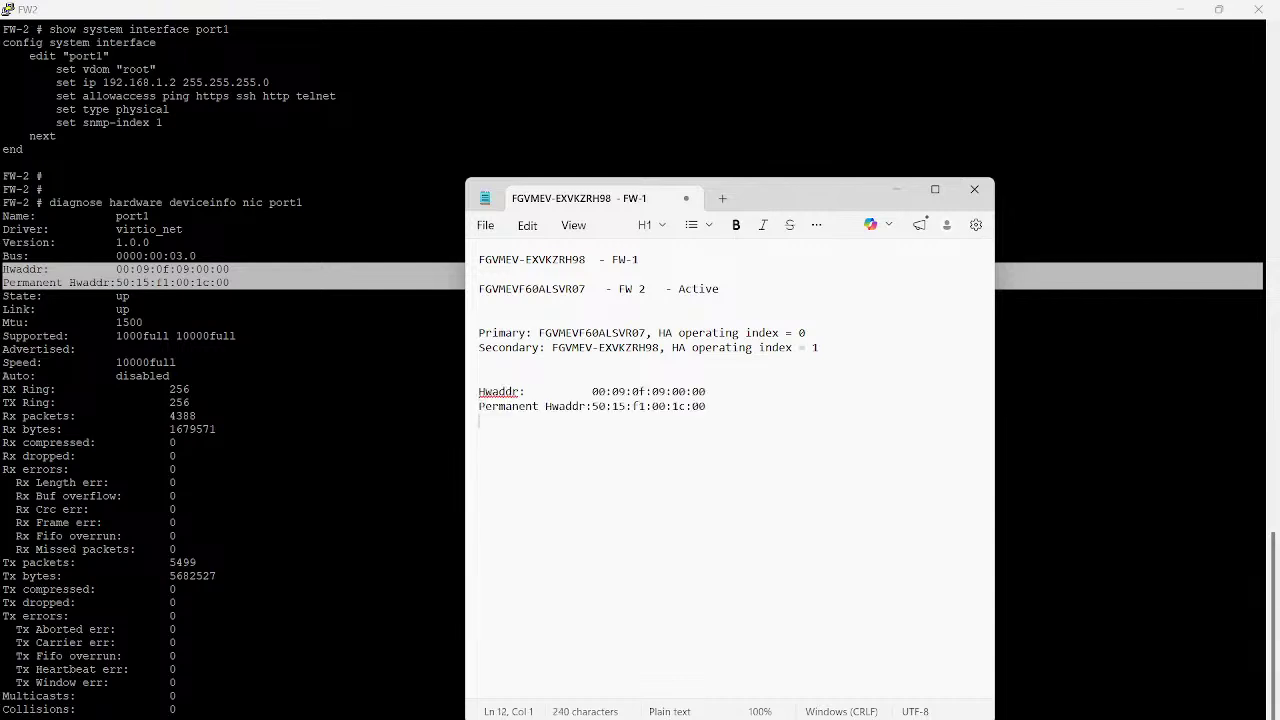
click(707, 392)
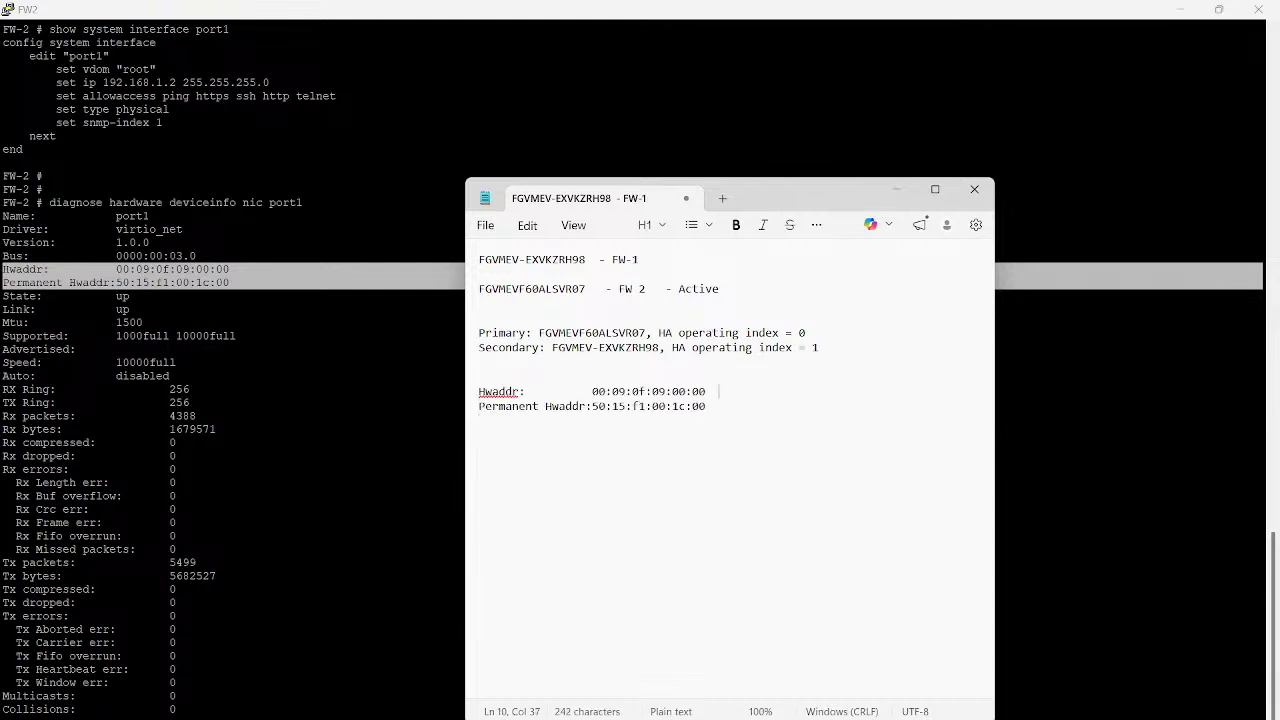
text(- ARP resolution - ARP -)
key(BackSpace)
text(-reply)
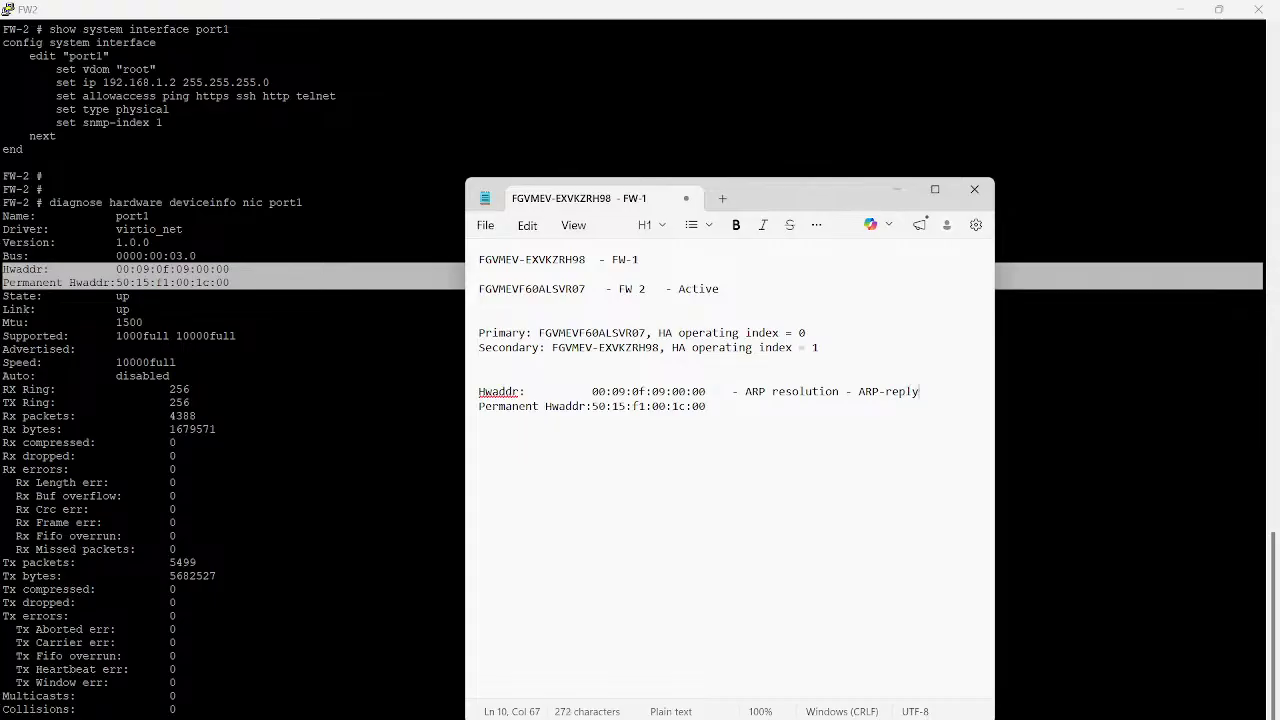
Back in the FW2 console, select port4's permanent MAC address line
key(alt+Tab)
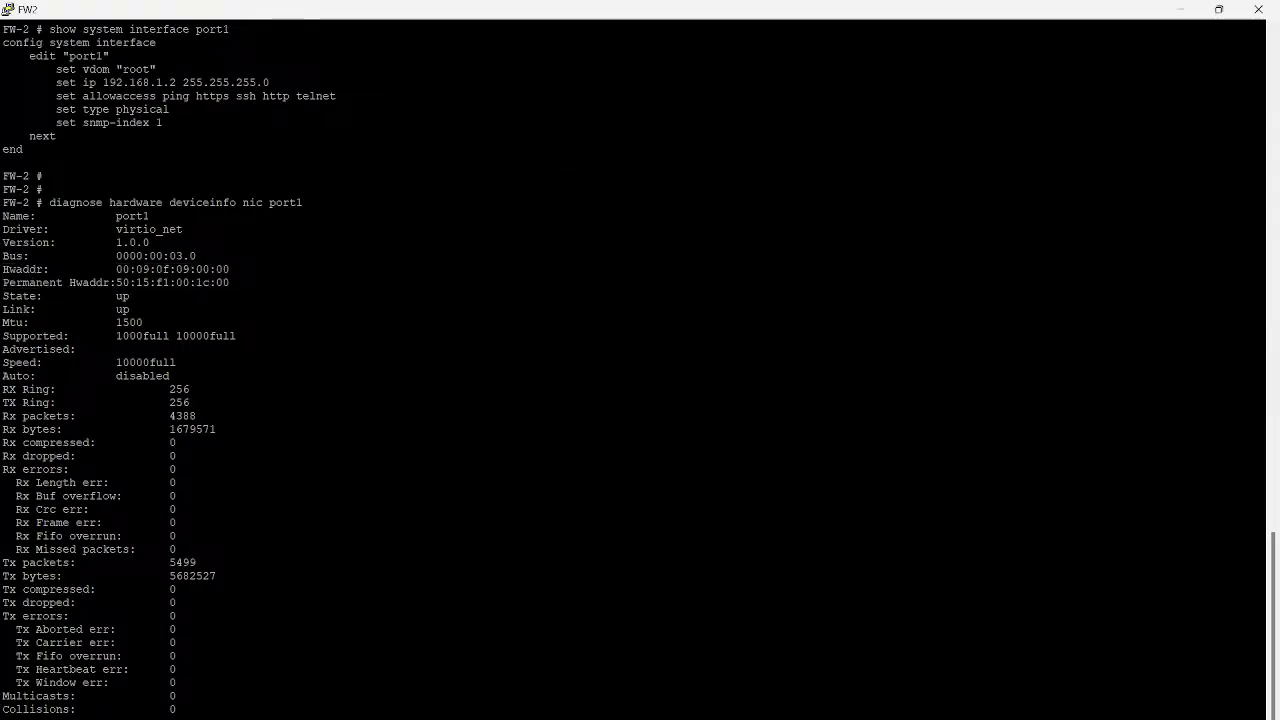
scroll(640, 370, down, 13)
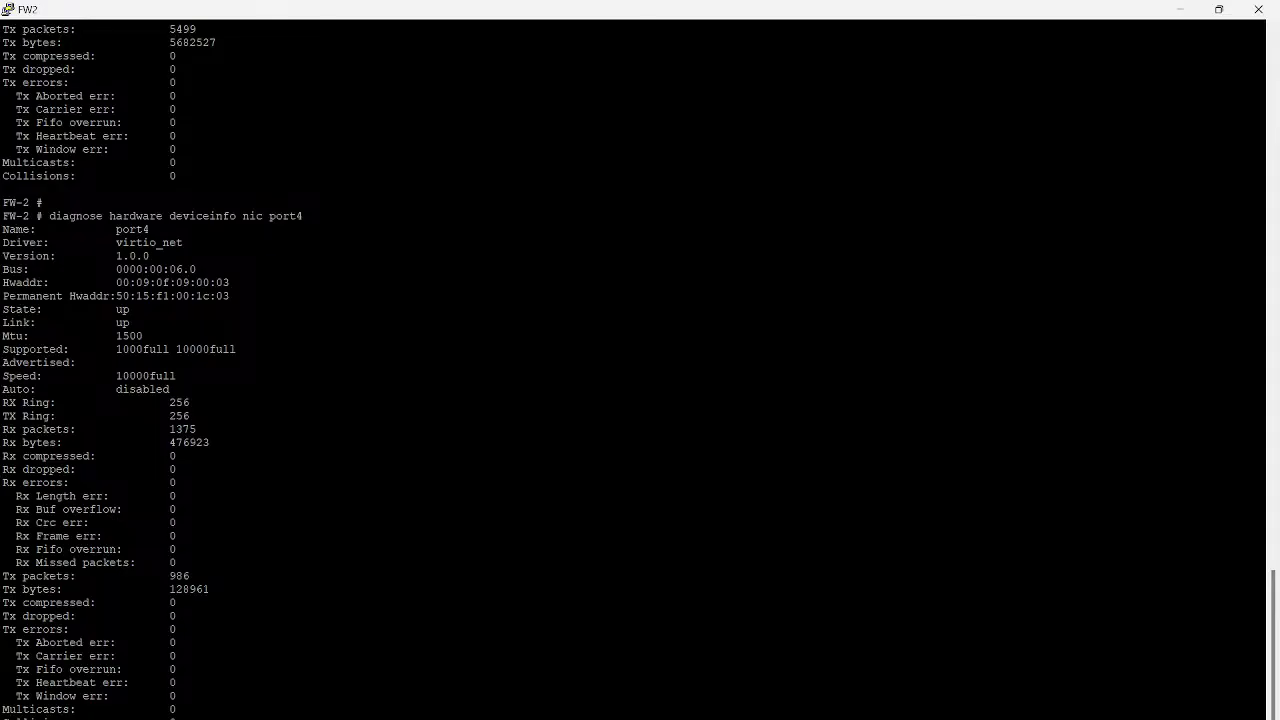
drag(202, 296, 1264, 296)
mouse_move(752, 719)
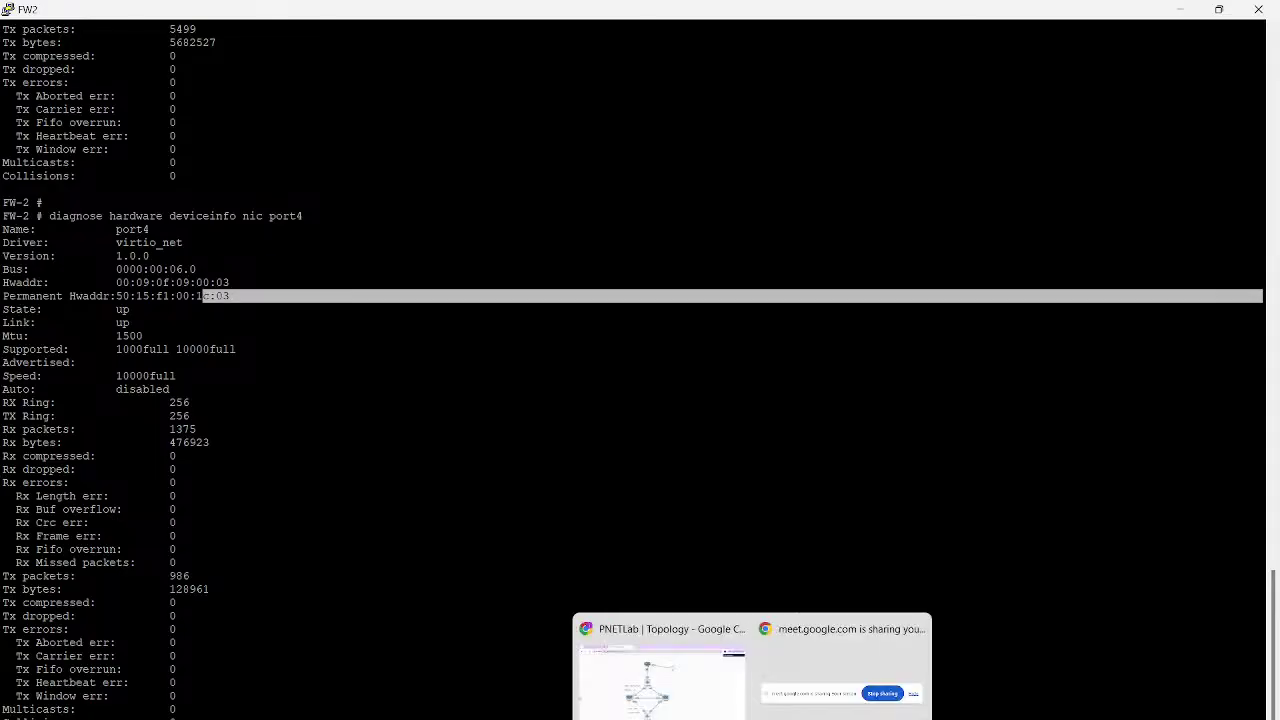
click(655, 675)
Glance at the Google Meet and PNETLab topology tabs, then return to the FW2 console
click(120, 17)
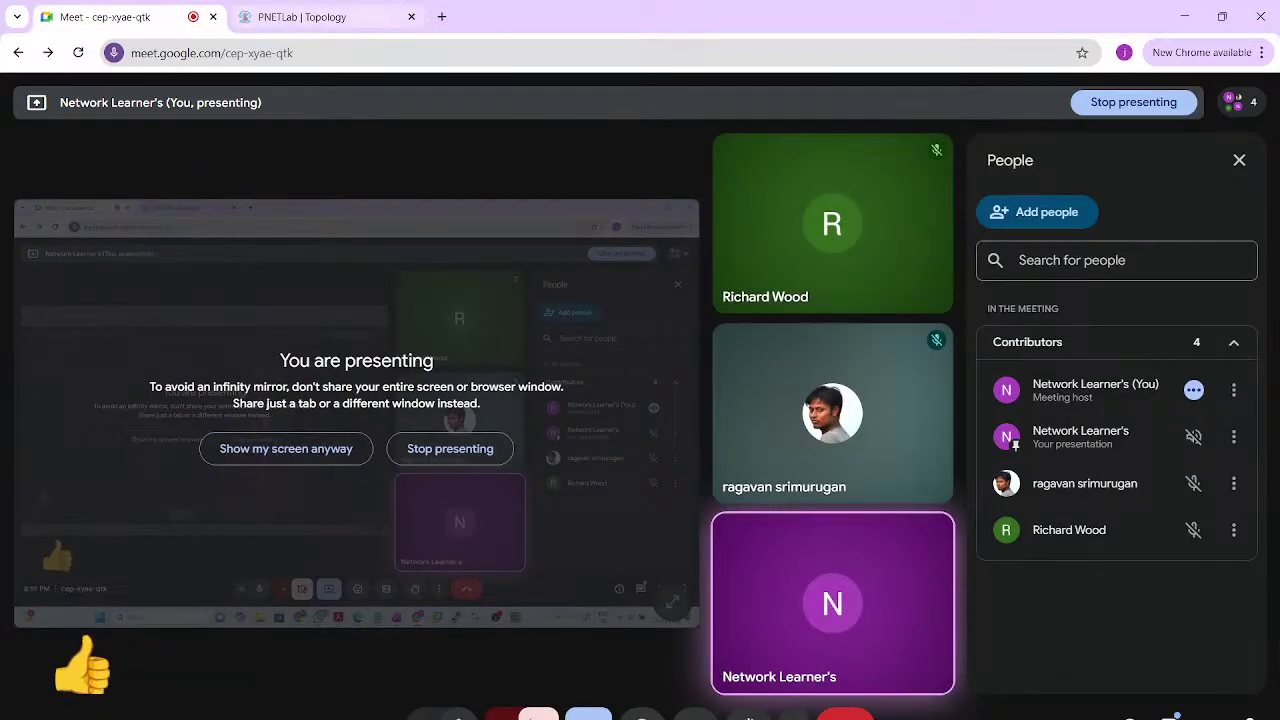
mouse_move(300, 17)
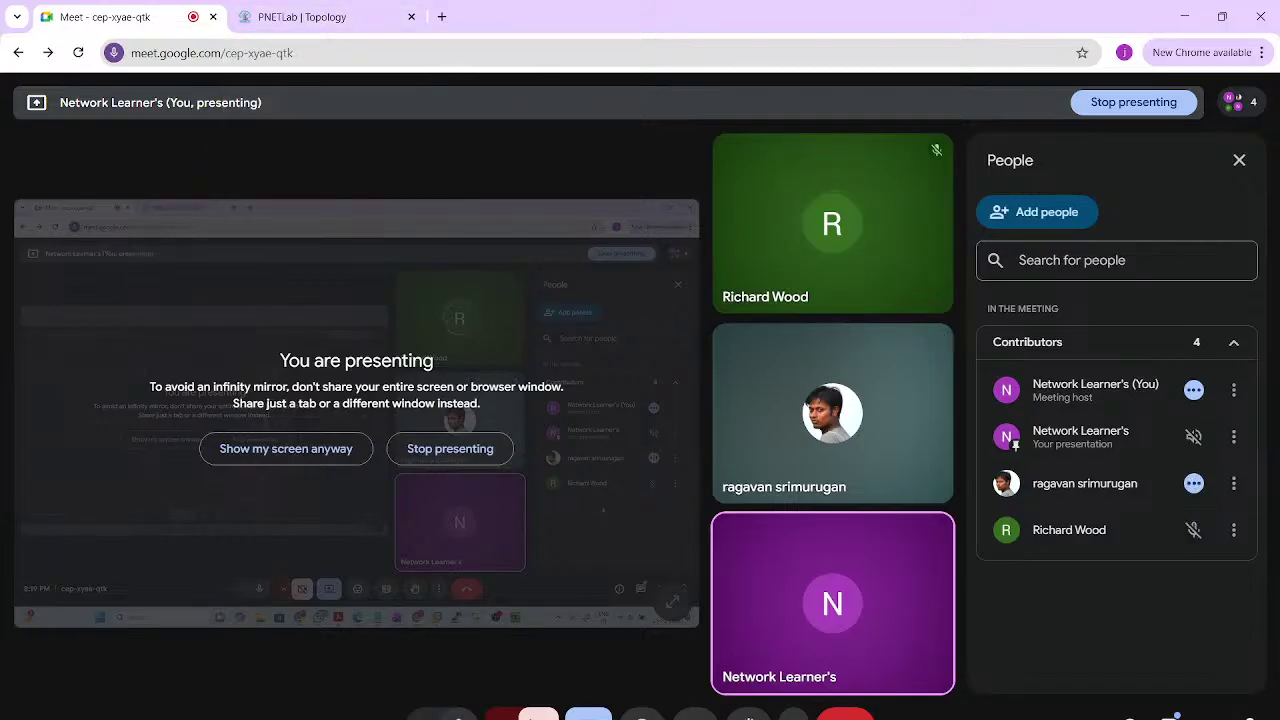
key(ctrl+Tab)
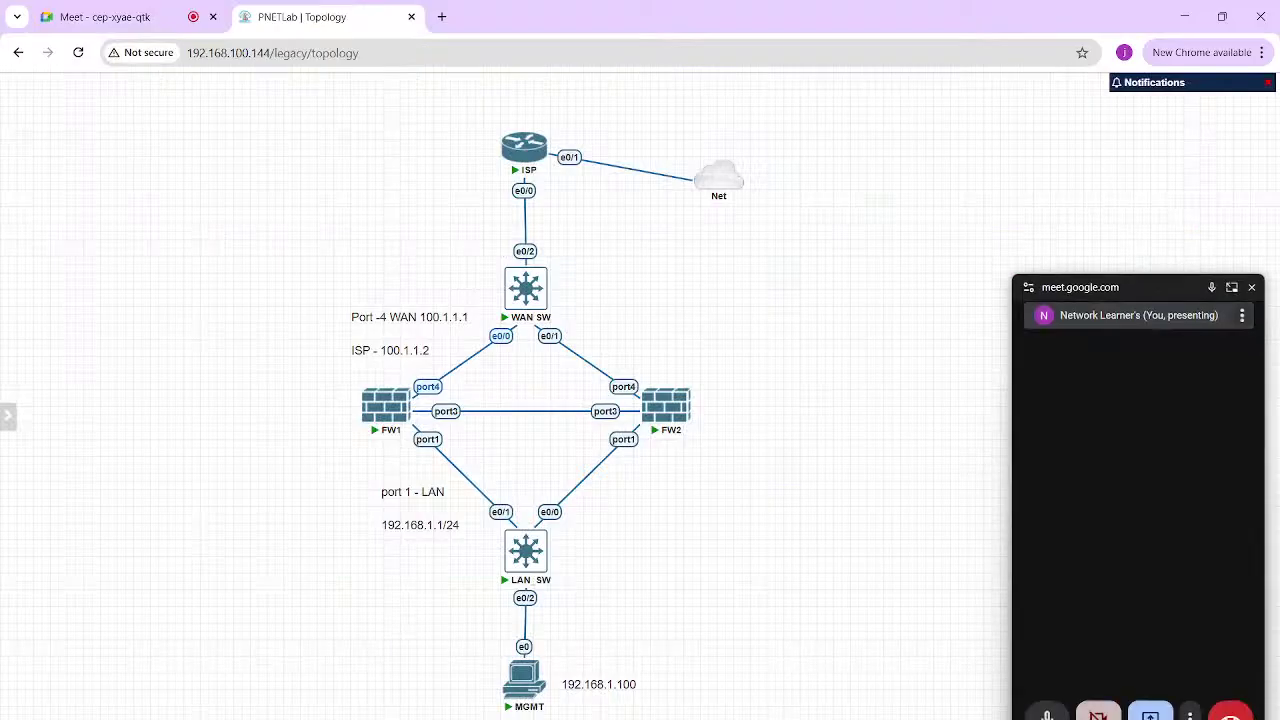
key(alt+Tab)
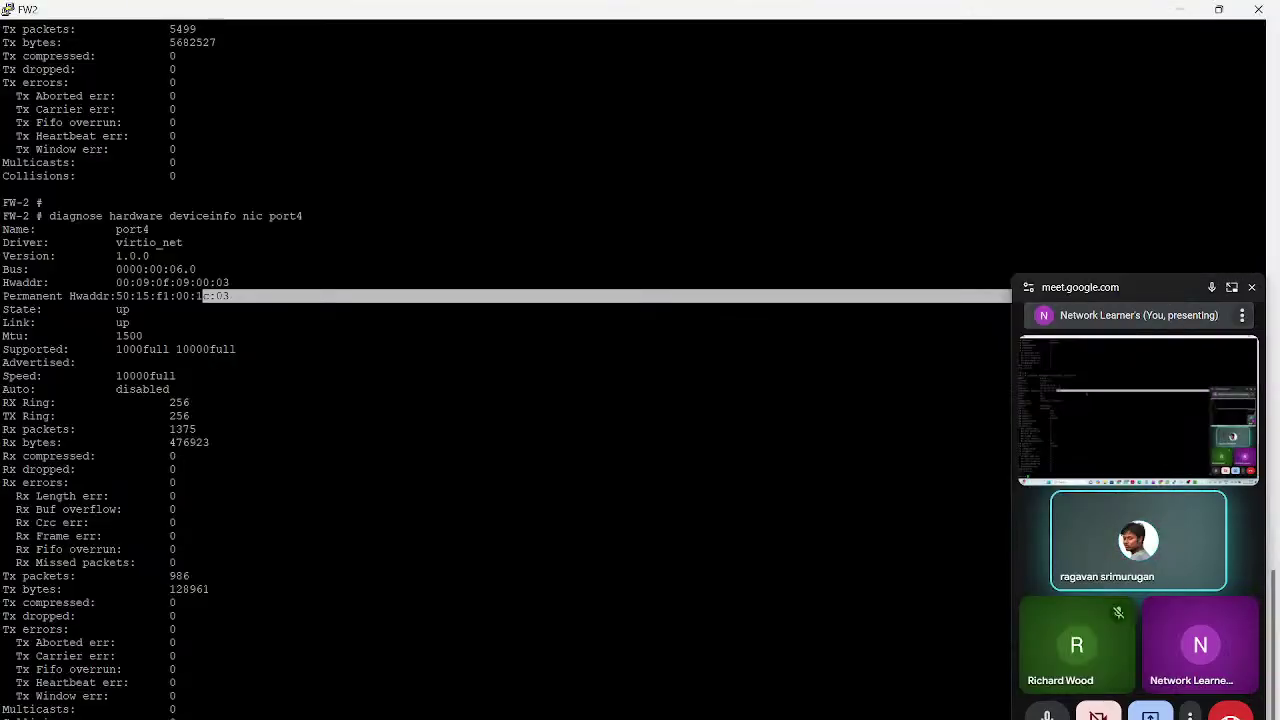
Paste port4's Hwaddr and Permanent Hwaddr lines into Notepad, tagged '- ARP-VMAC - WAN'
drag(283, 296, 3, 283)
key(ctrl+c)
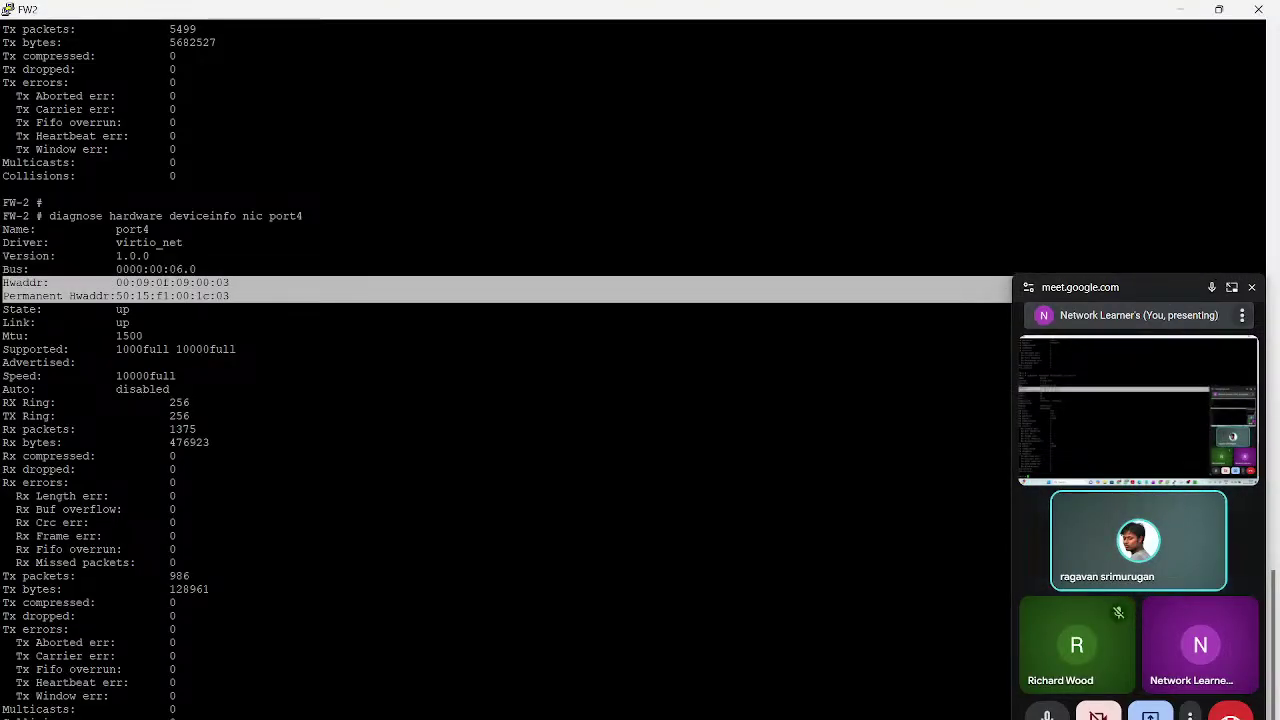
key(Return)
key(Return)
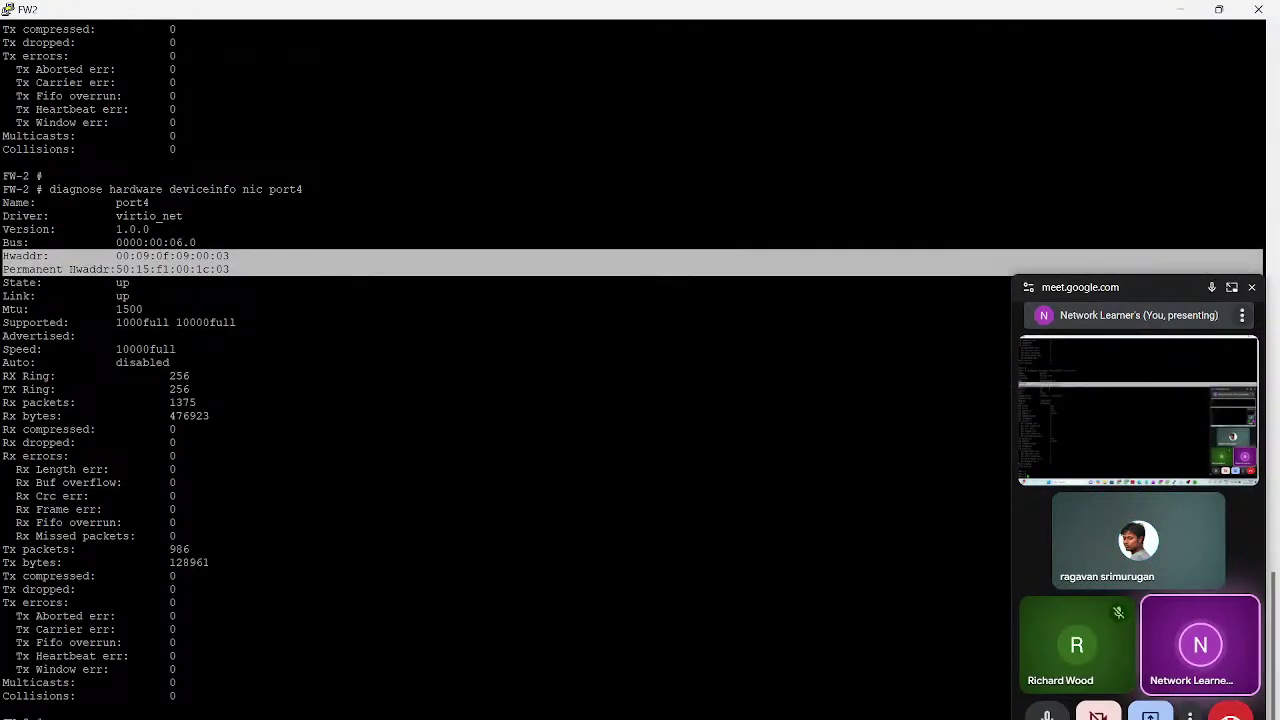
mouse_move(641, 719)
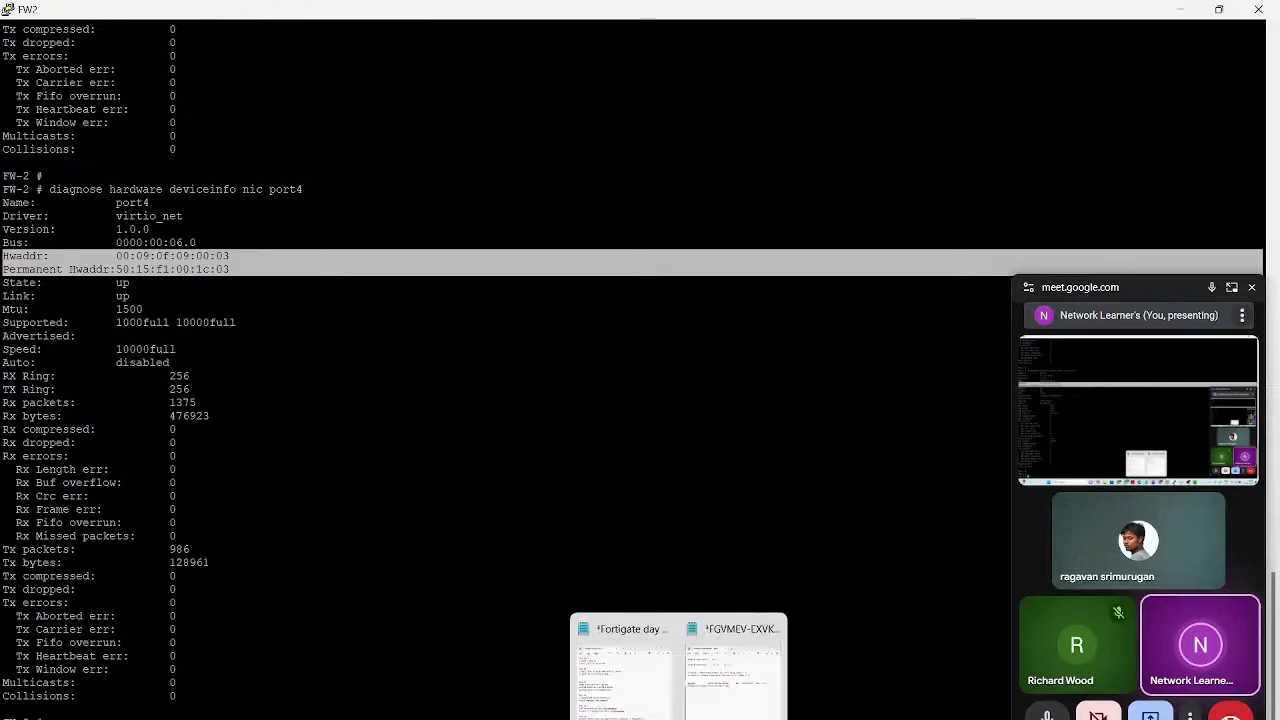
click(732, 675)
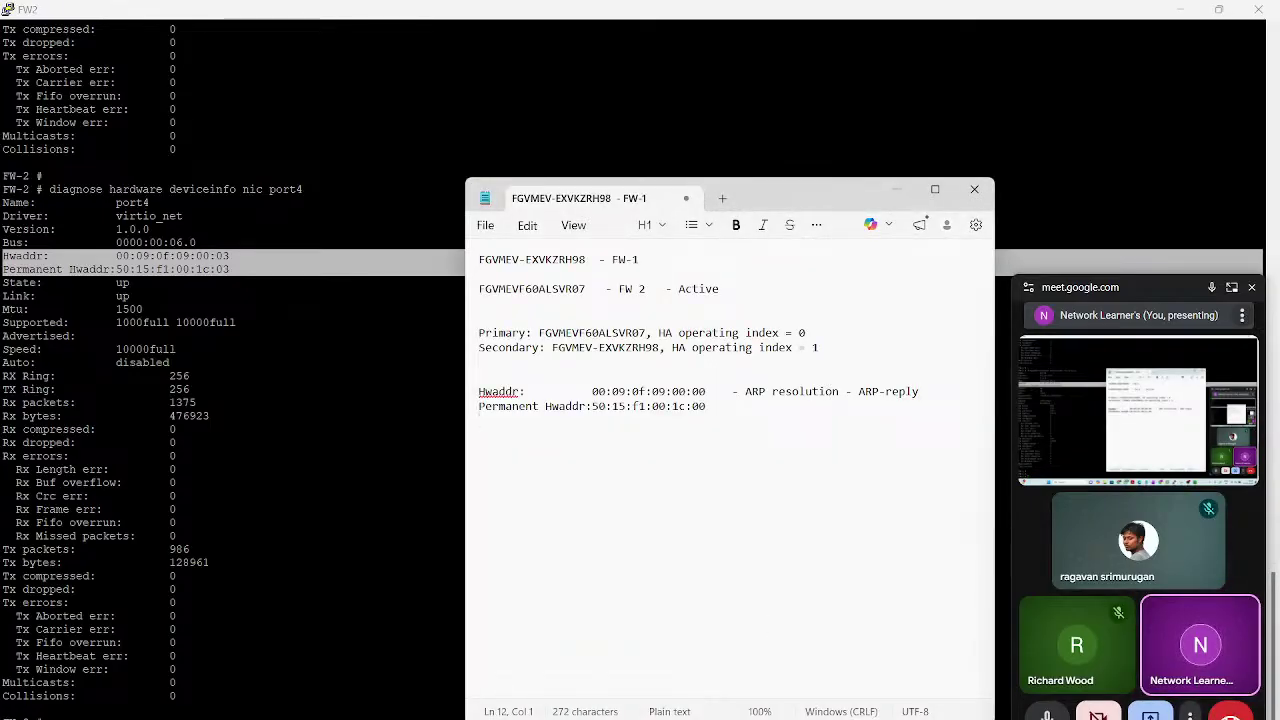
key(Return)
key(Return)
key(ctrl+v)
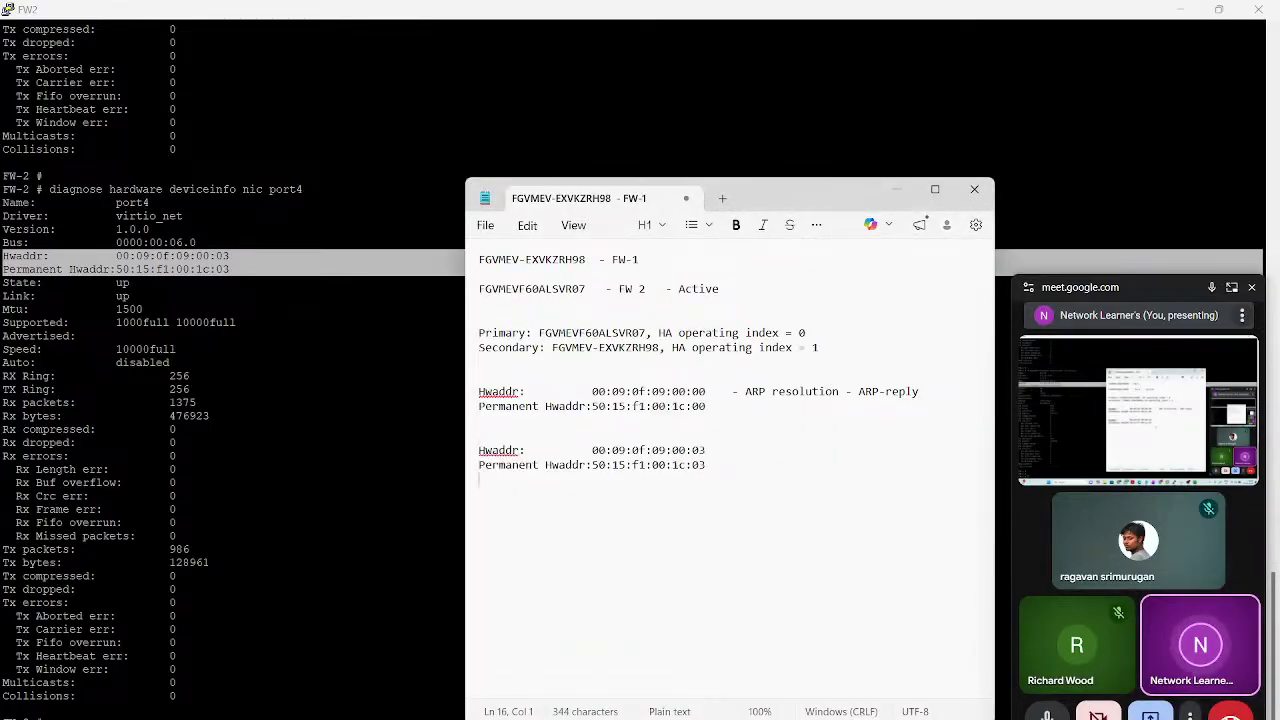
click(706, 450)
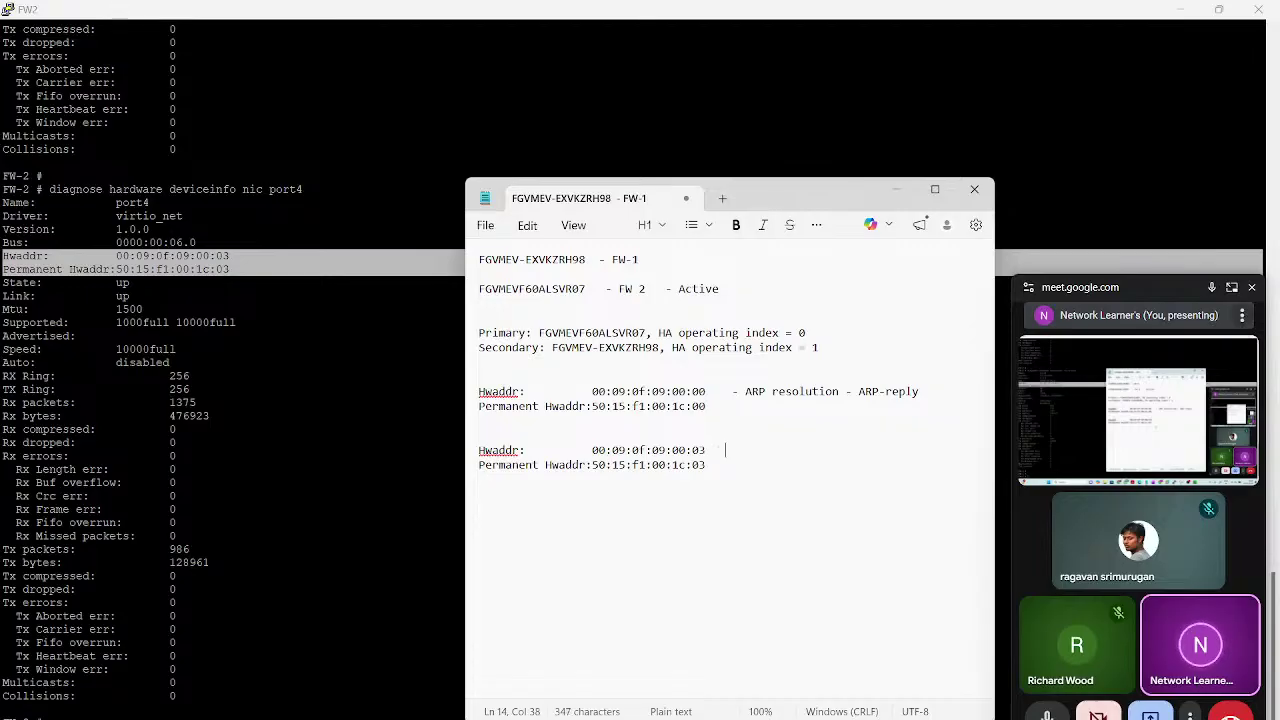
text(- ARP-VMAC)
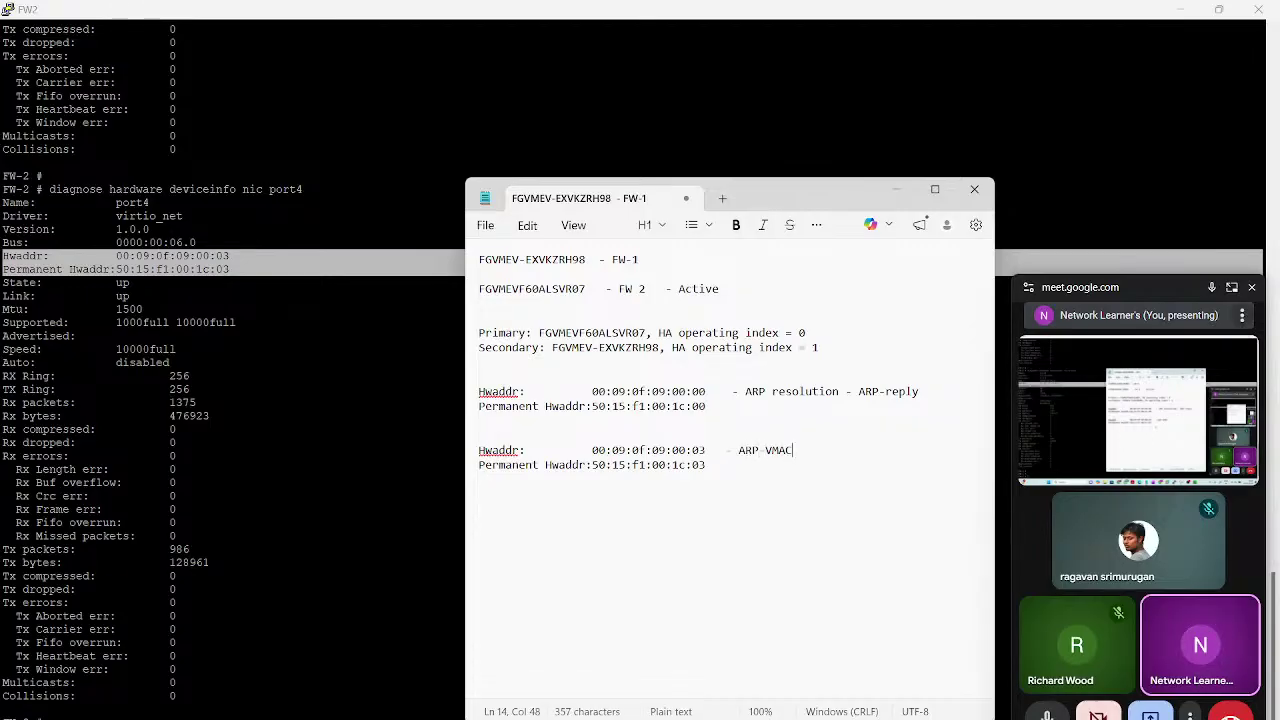
text(  - WA)
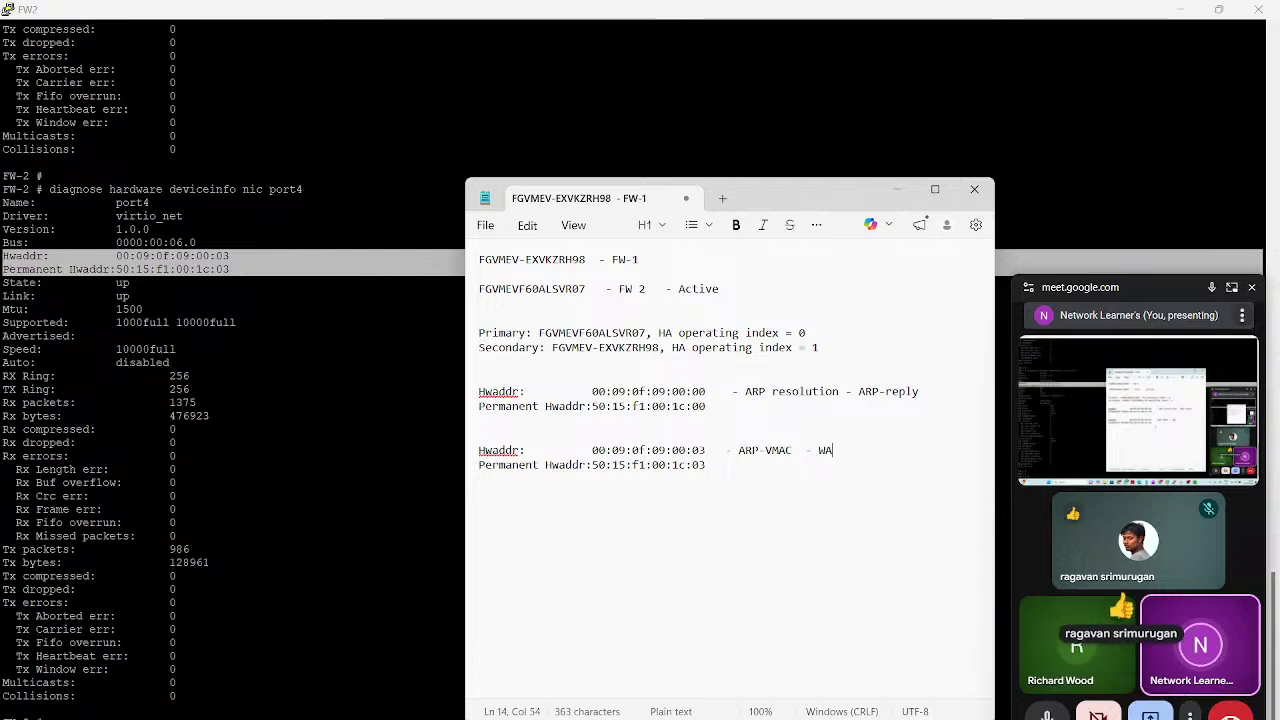
text(N)
Append '- LAN' to the earlier port1 Hwaddr line in the notes
click(479, 421)
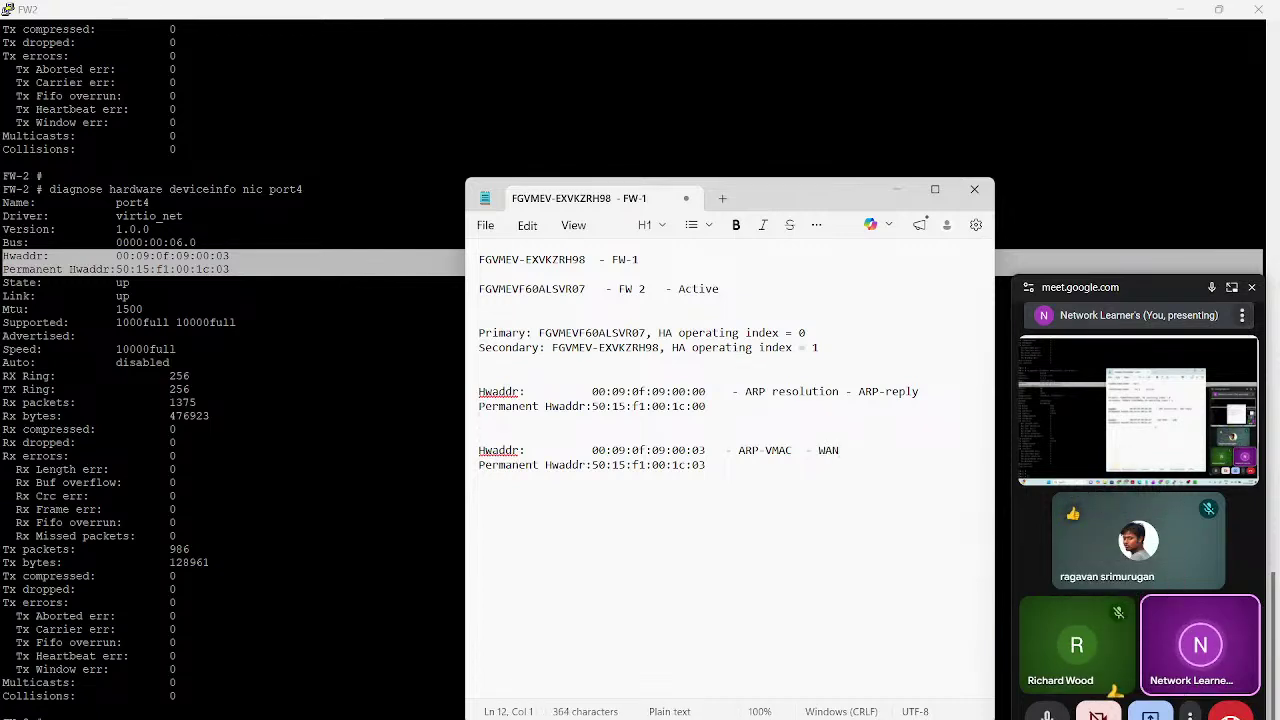
click(845, 391)
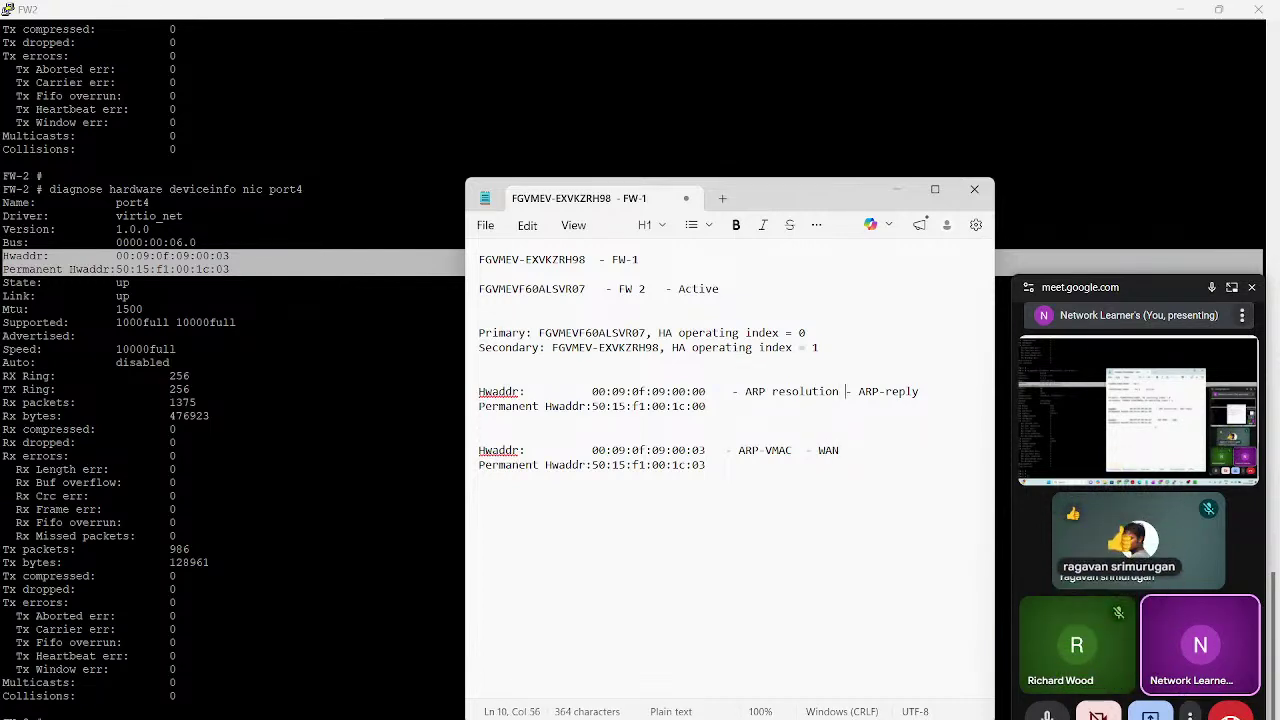
key(Down)
key(Home)
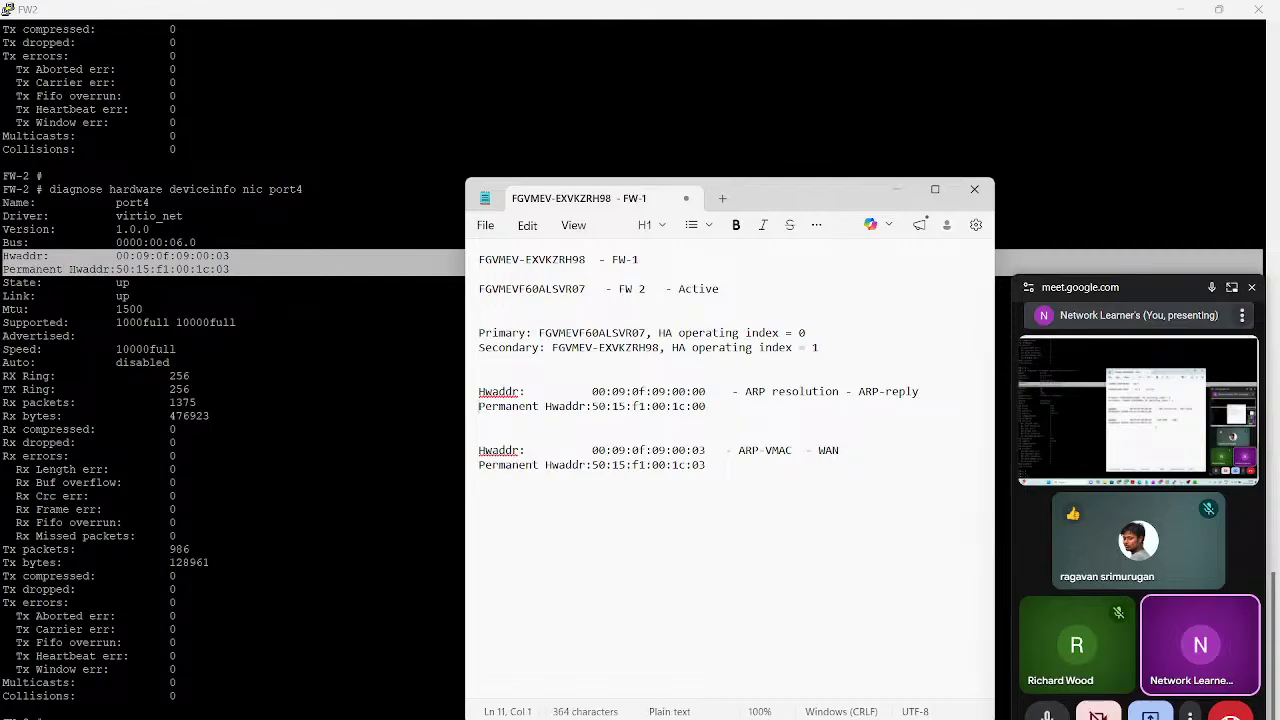
key(Left)
text(- LAN)
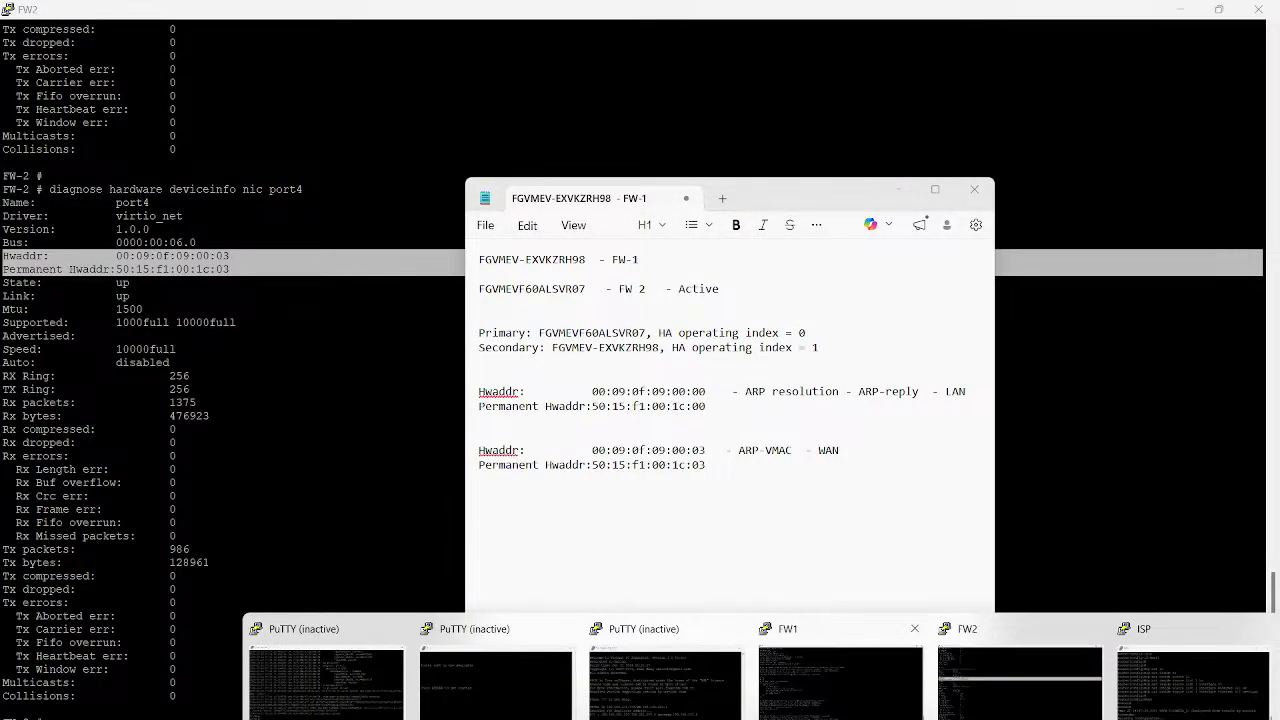
click(834, 676)
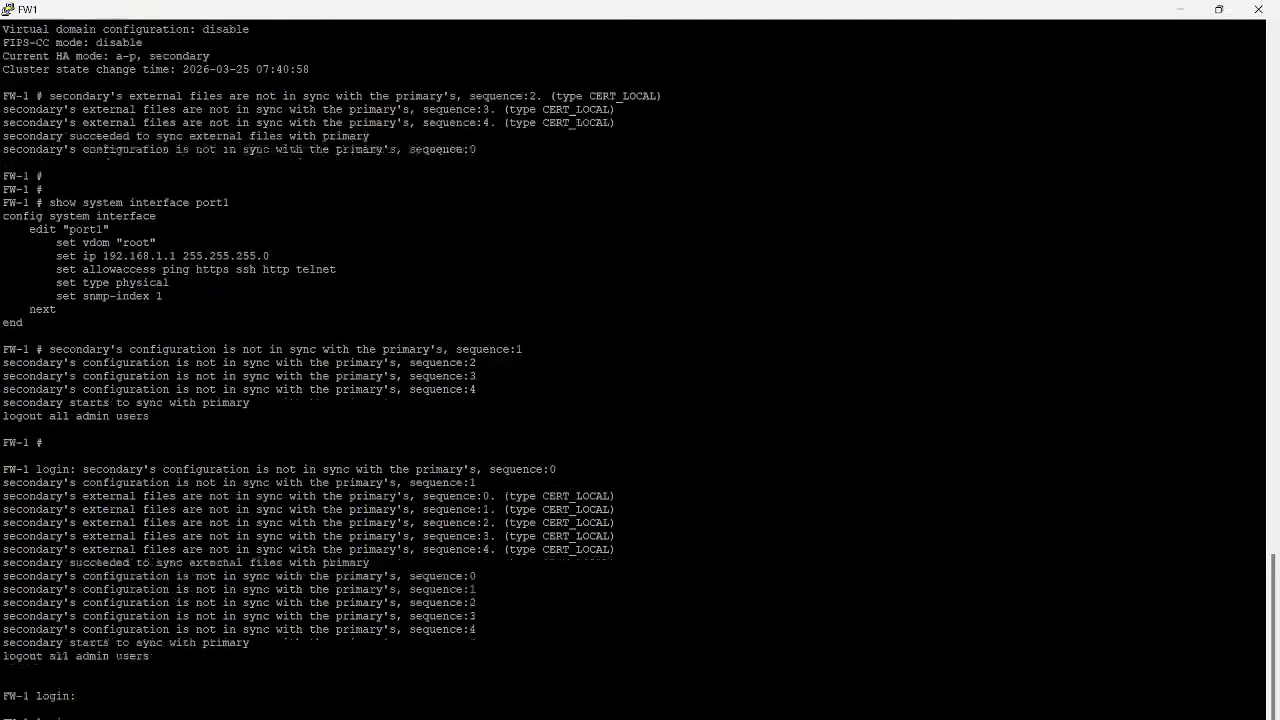
Log into FW-1 as admin, show port1's NIC details (50:78:b6:00:1b:00), and copy both MAC lines
key(Return)
key(Return)
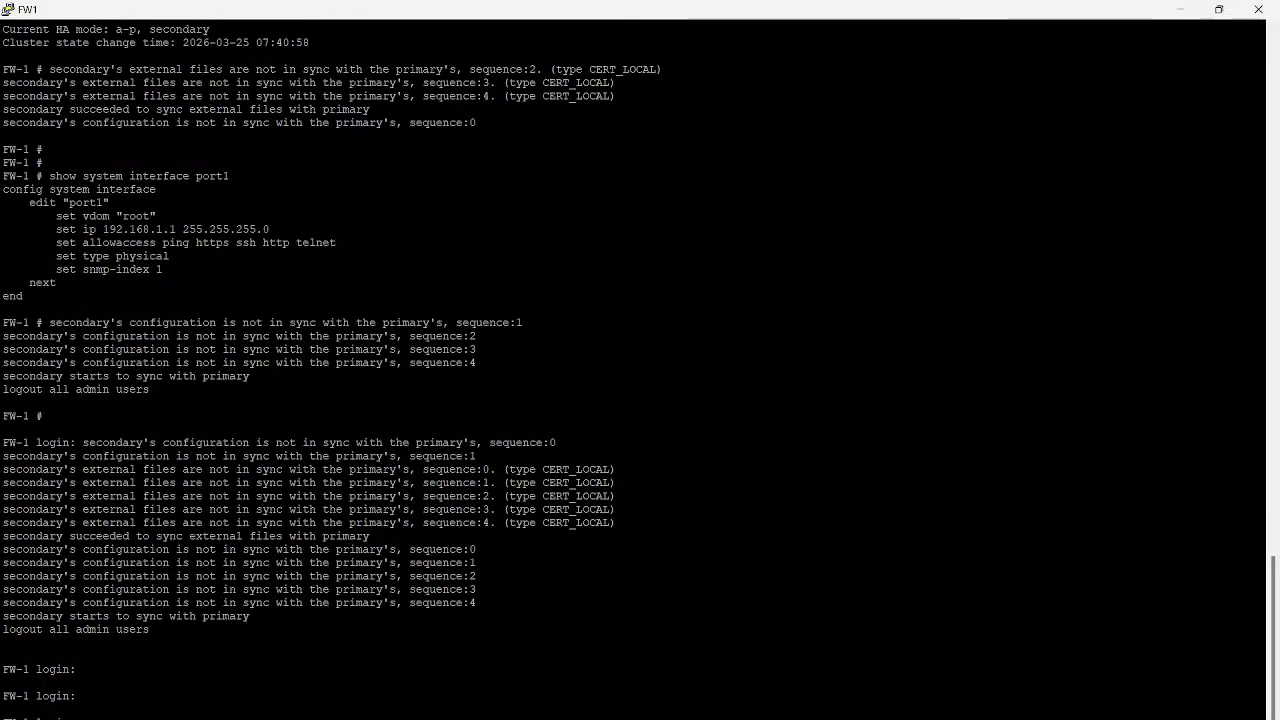
text(admin)
key(Return)
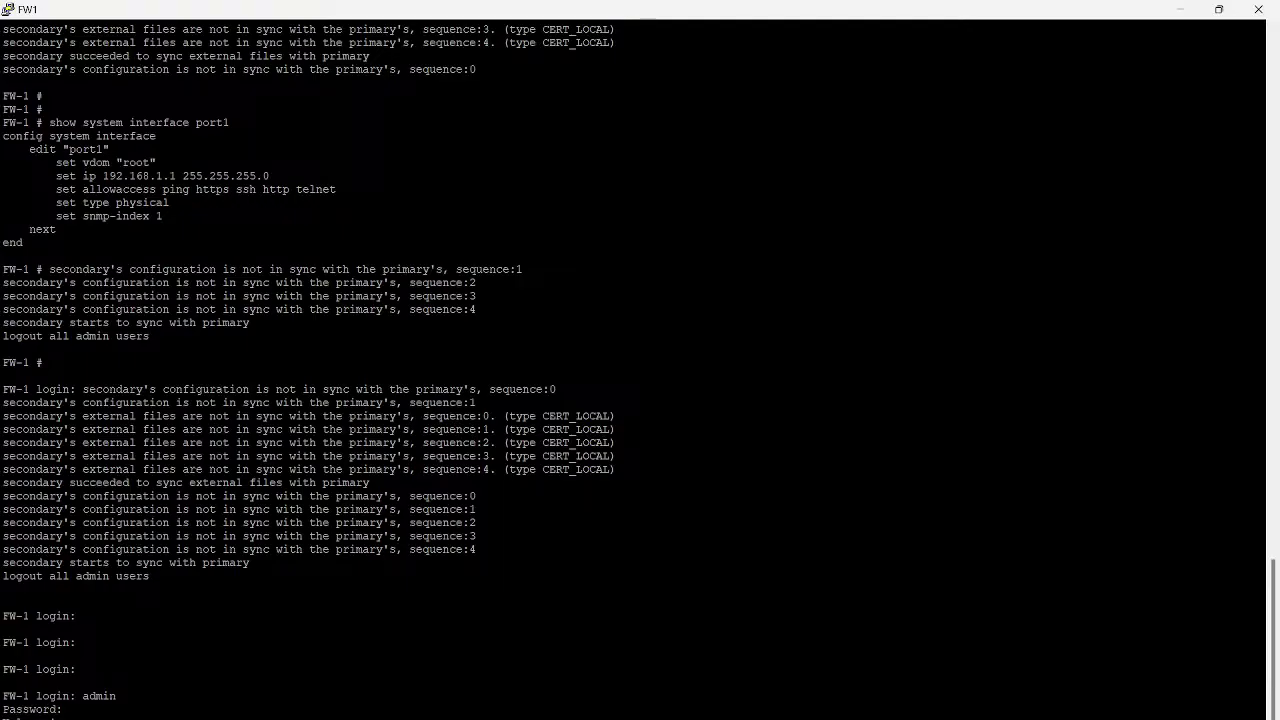
key(Return)
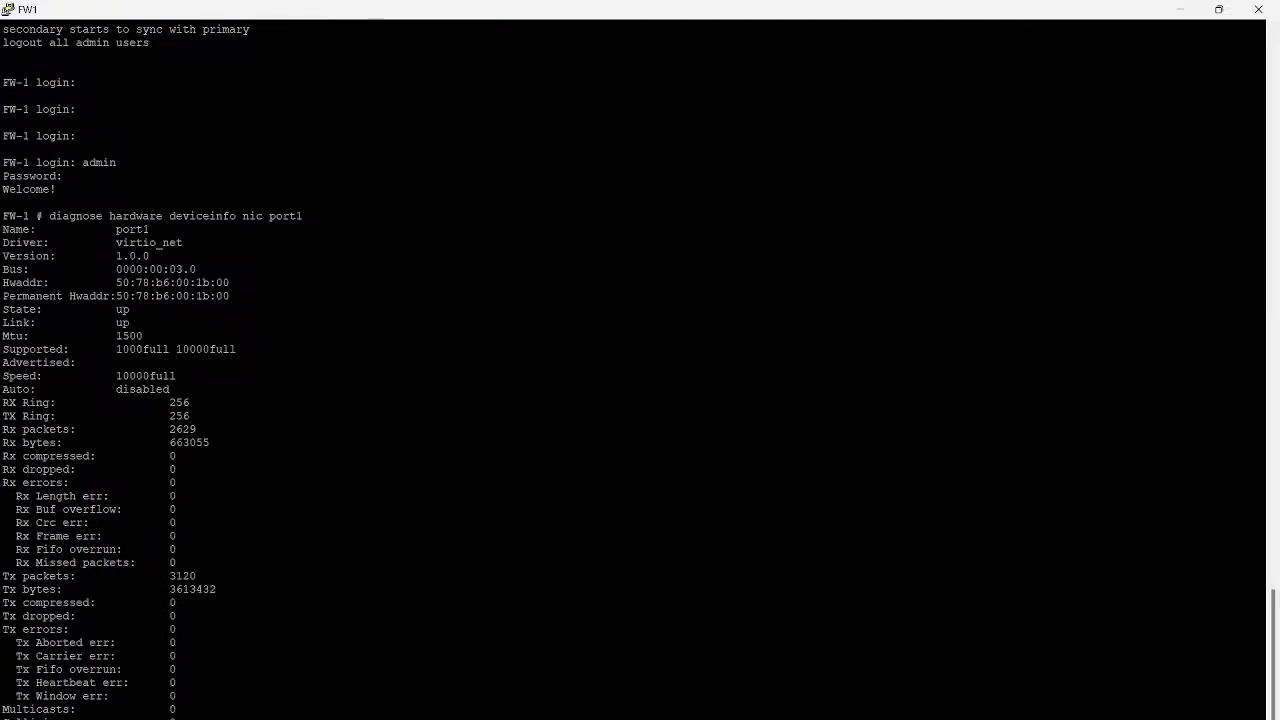
drag(4, 283, 1262, 296)
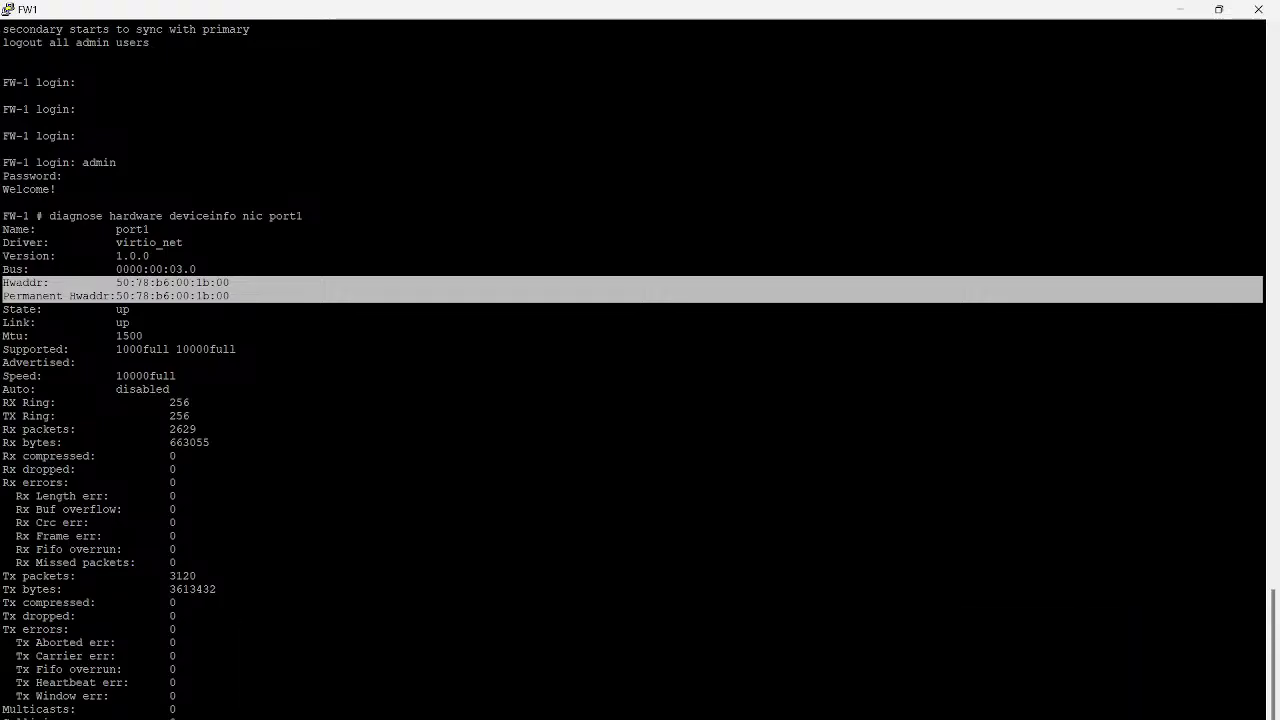
mouse_move(679, 718)
click(734, 675)
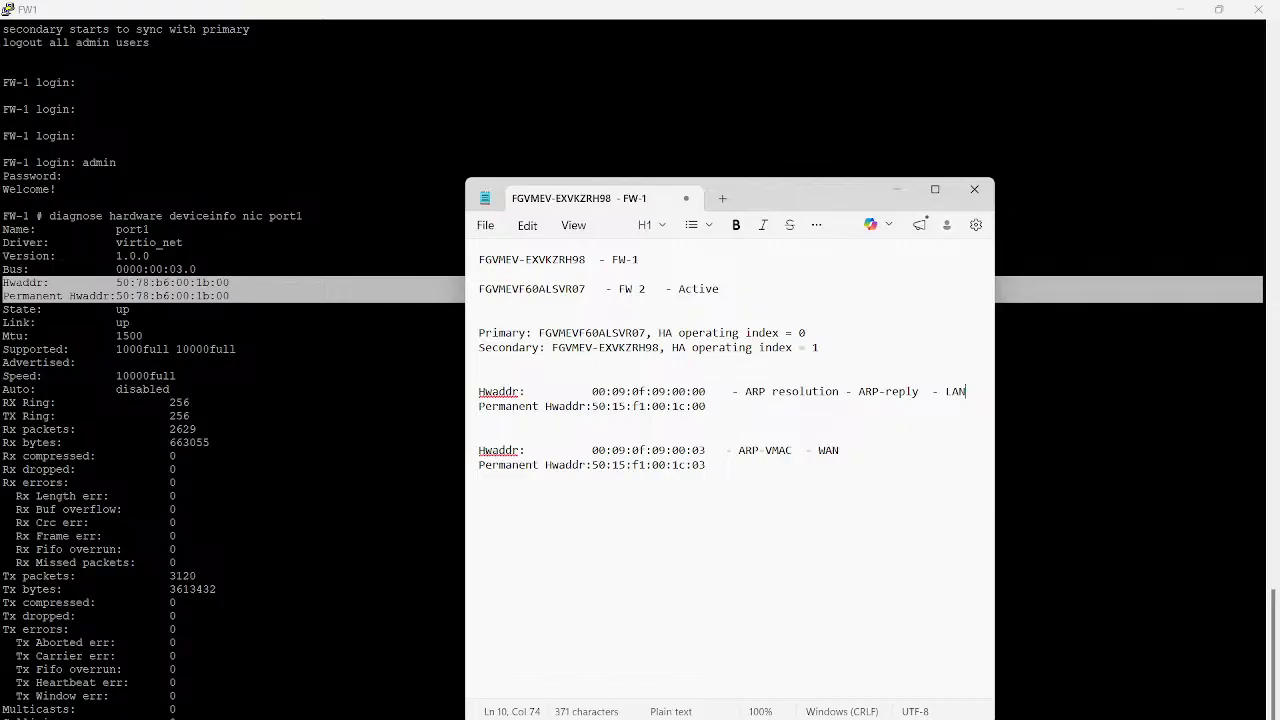
Copy port1's Permanent Hwaddr line (50:78:b6:00:1b:00) from the FW1 console
click(171, 283)
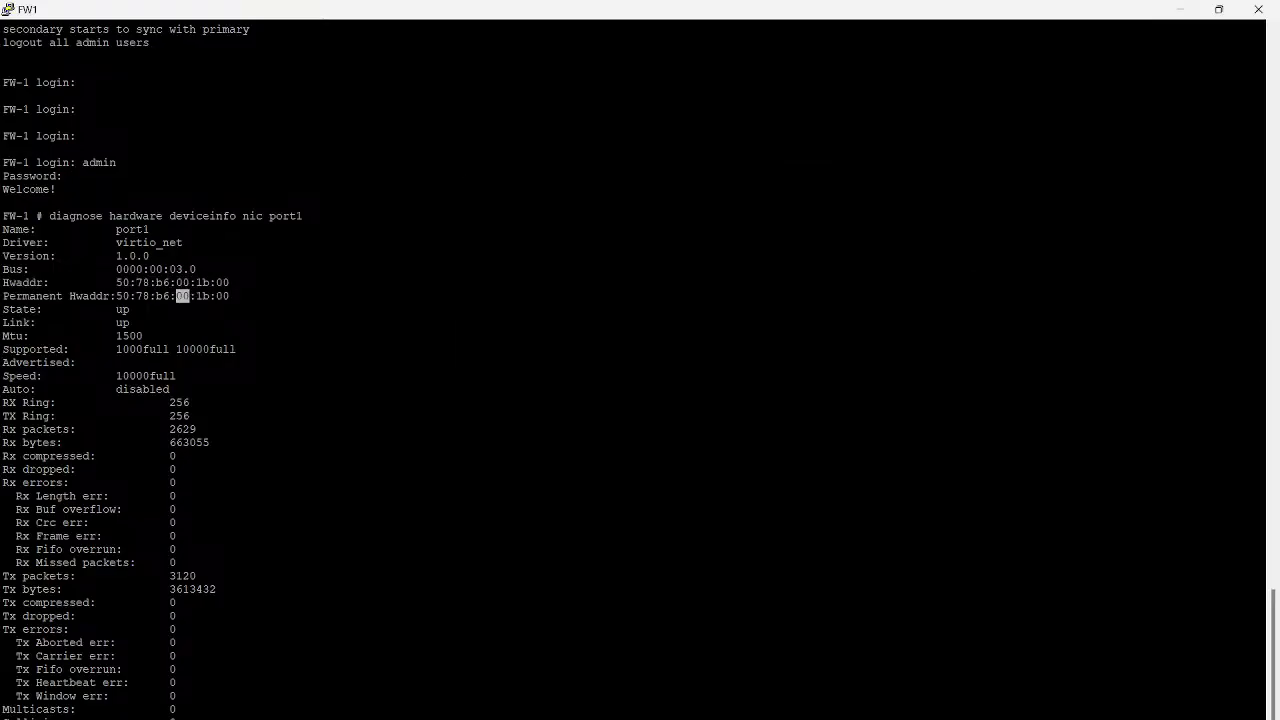
triple_click(175, 296)
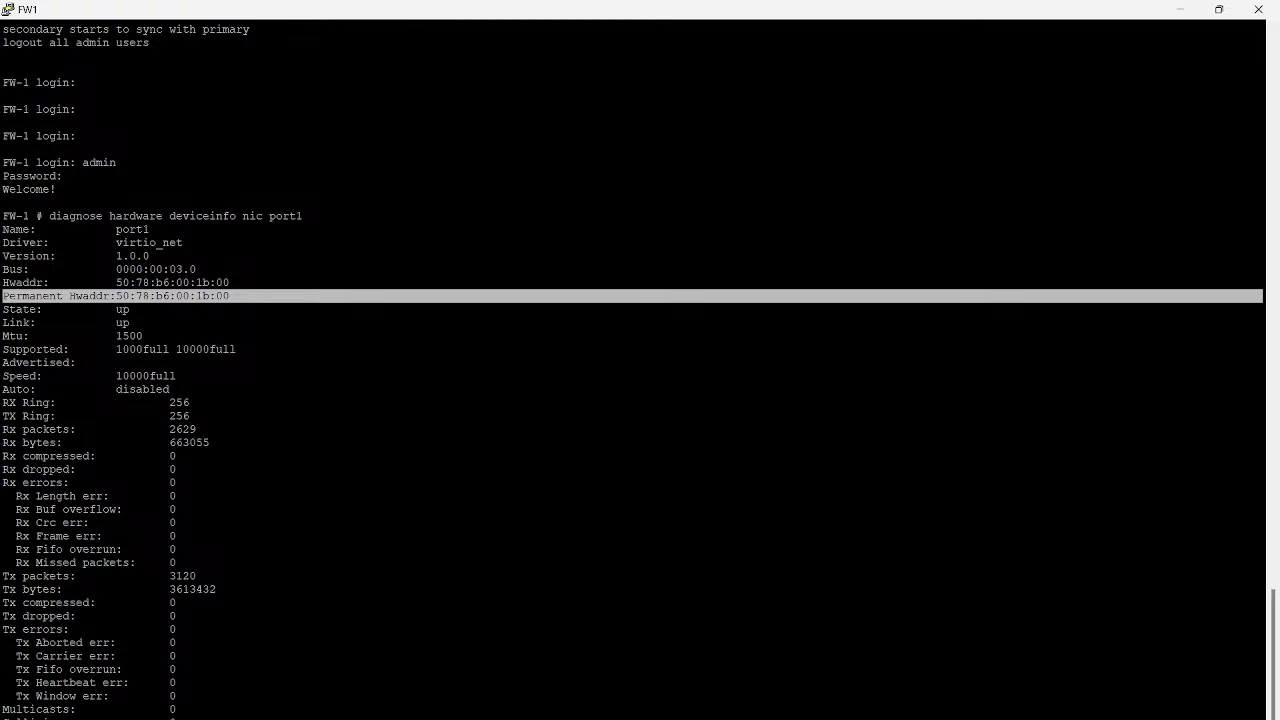
Run arp -a on the MGMT VM and select gateway 192.168.1.1's MAC, 00-09-0f-09-00-00
click(834, 703)
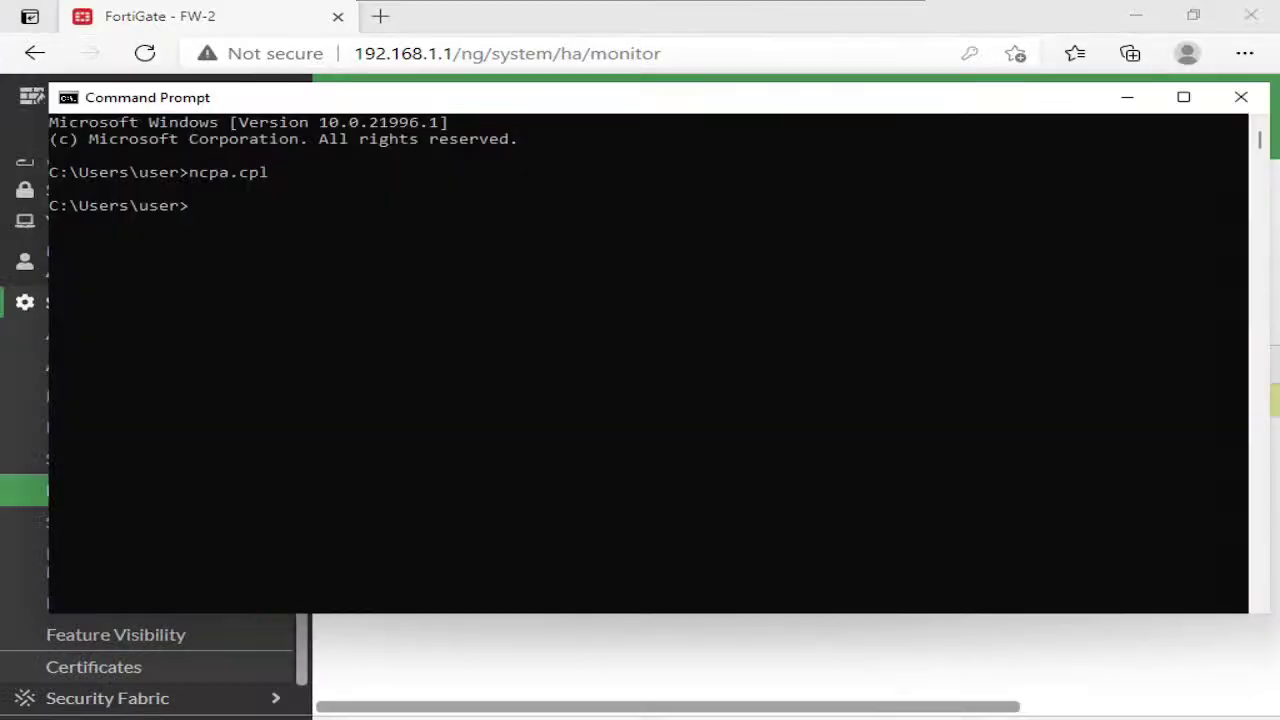
click(490, 385)
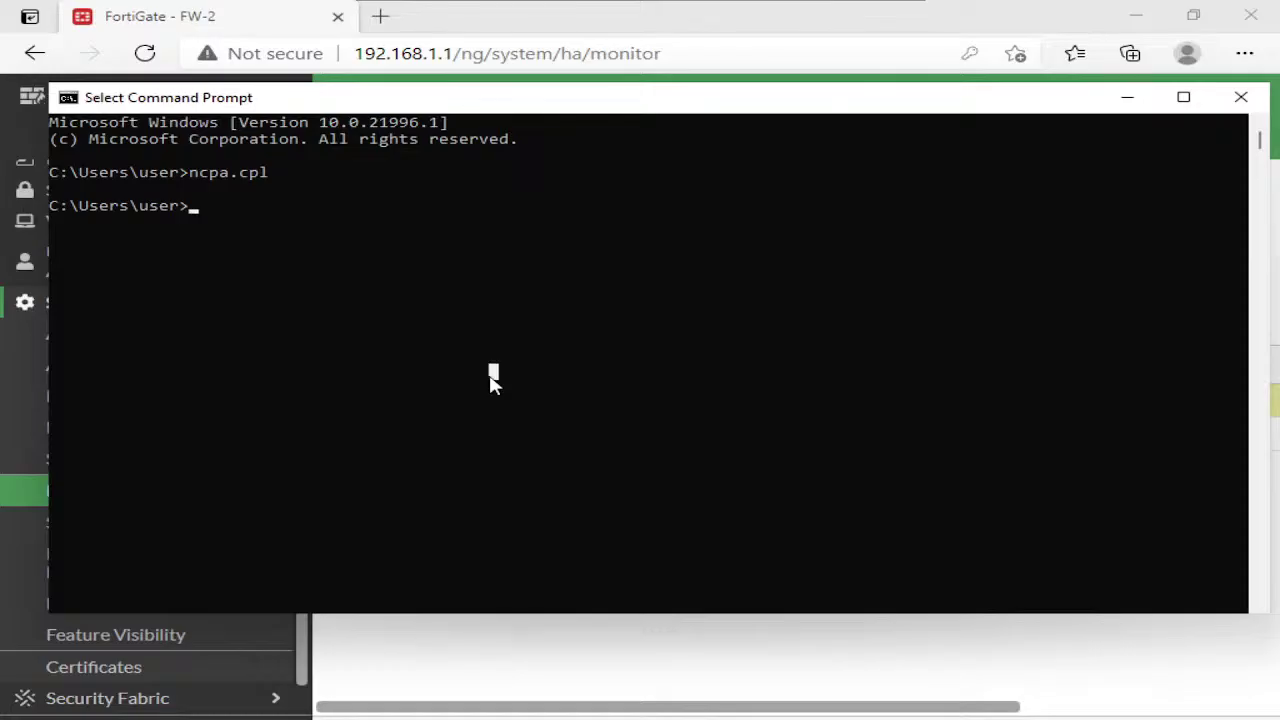
text(arp -a)
key(Return)
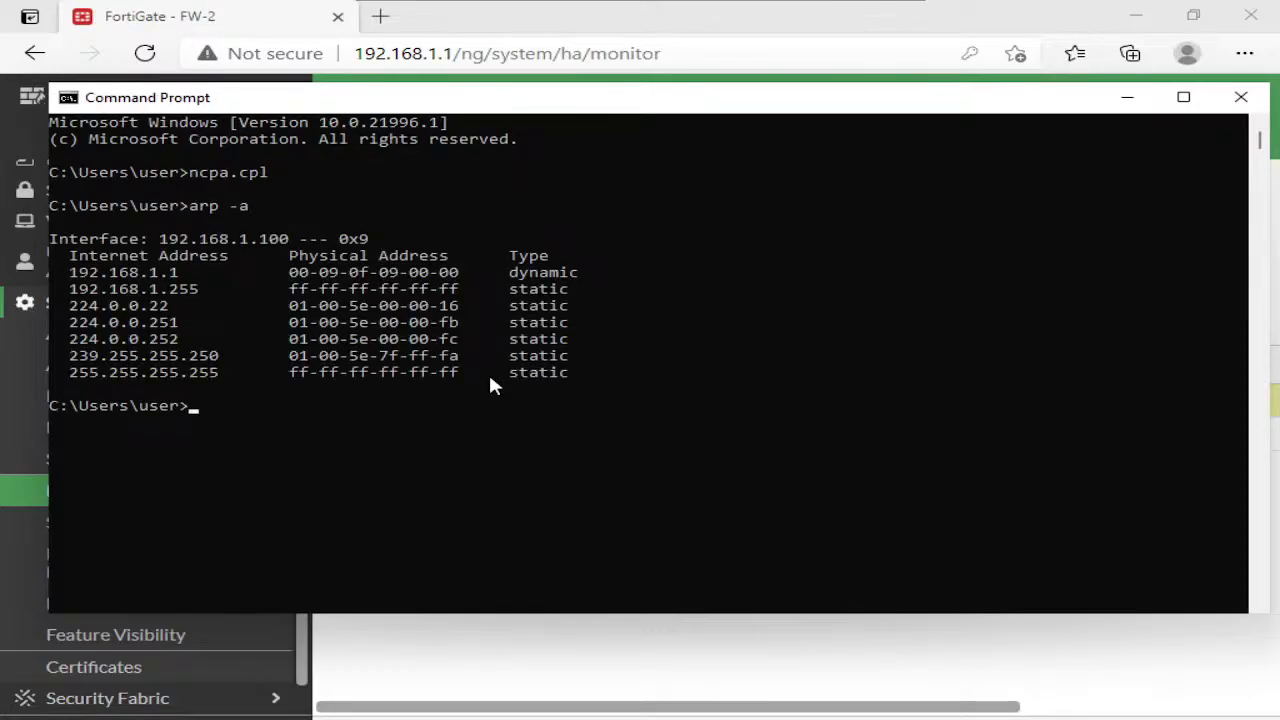
click(141, 268)
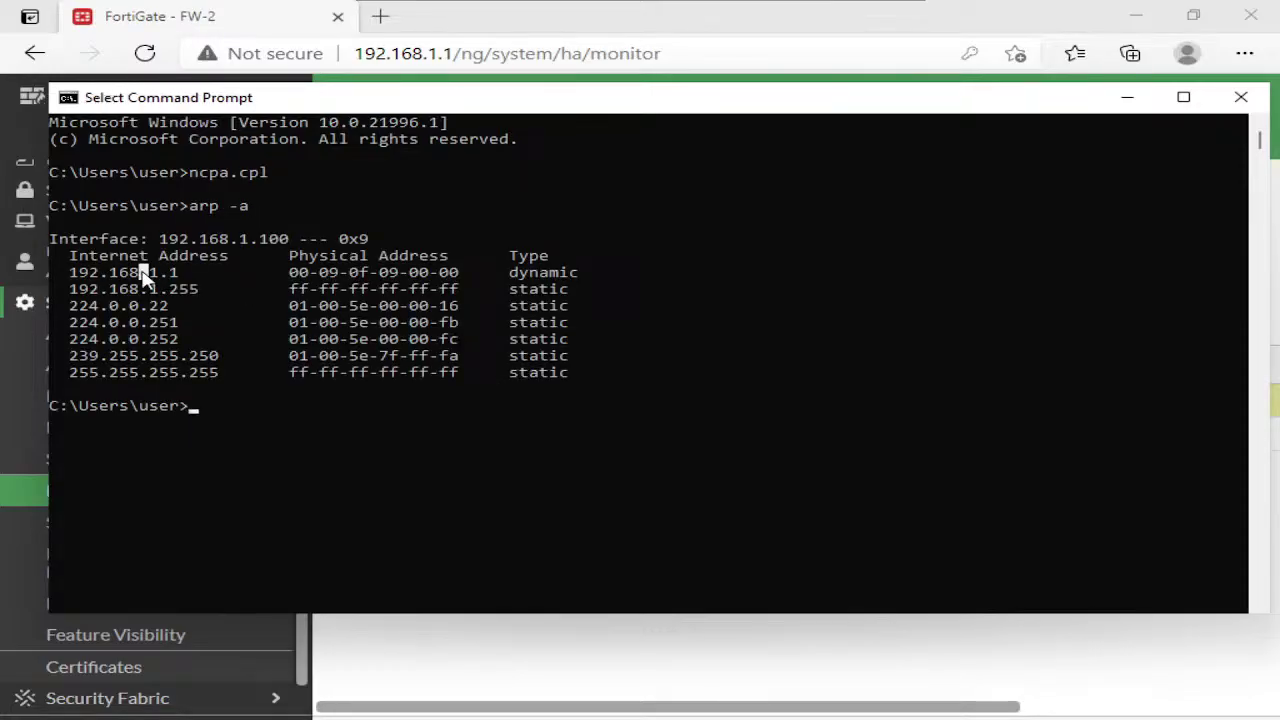
drag(292, 275, 466, 283)
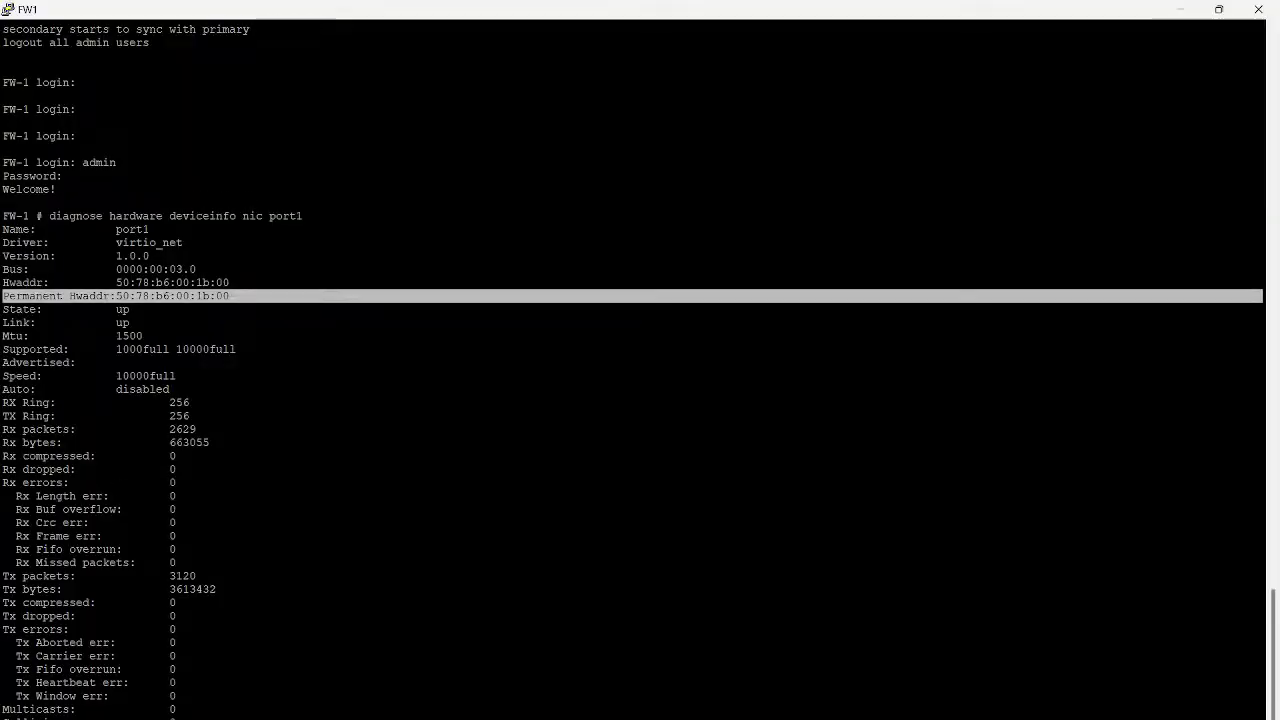
Bring up the FW-1 notes and select the 00:09:0f:09:00:00 virtual MAC
mouse_move(679, 718)
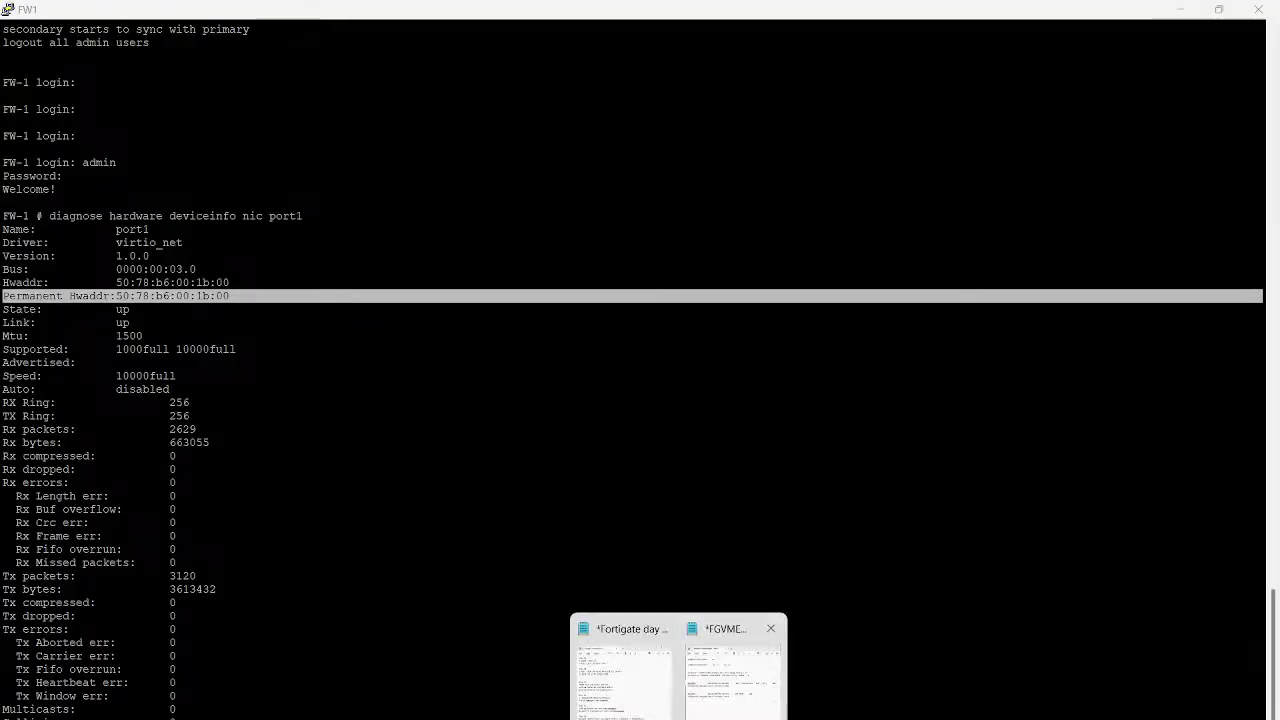
click(726, 676)
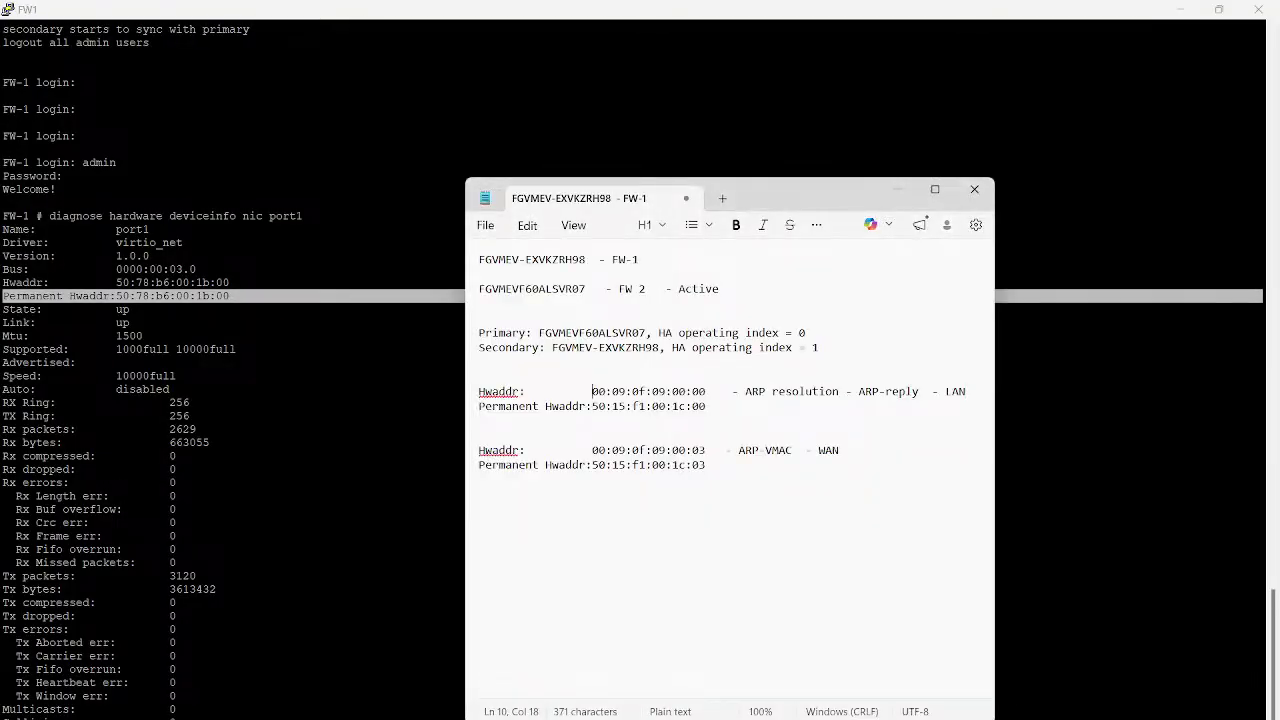
drag(592, 391, 711, 391)
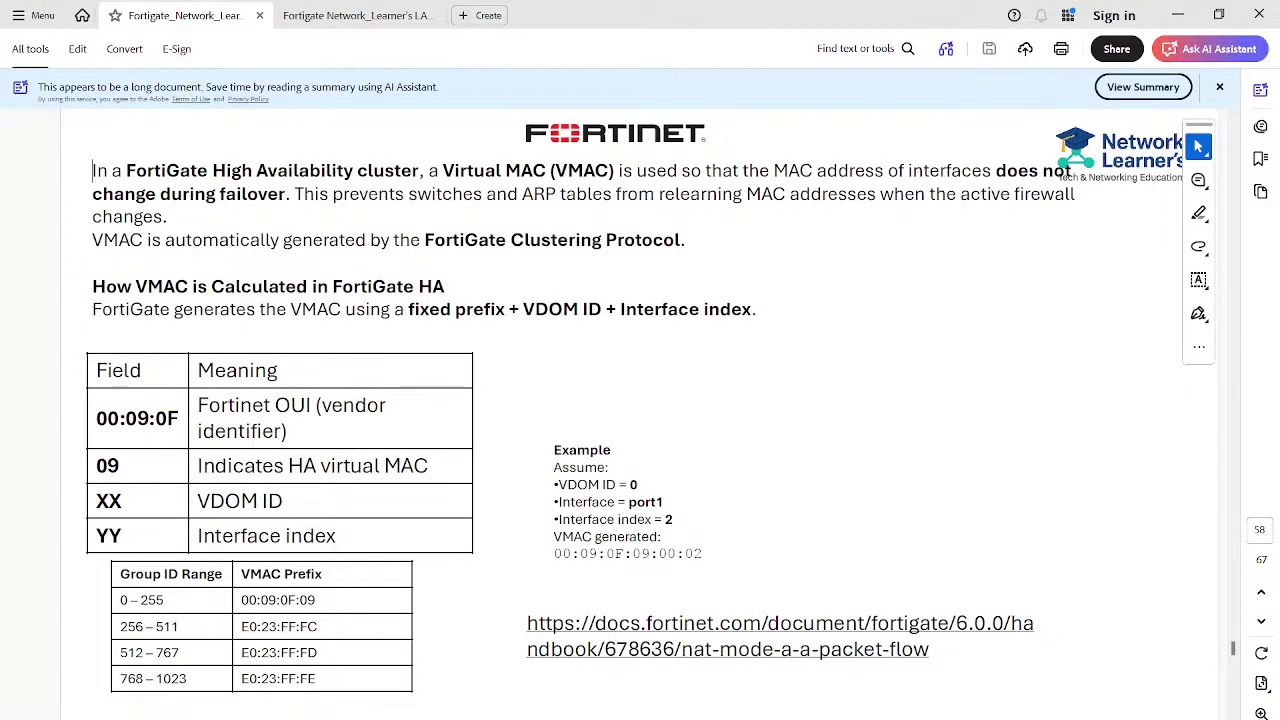
drag(121, 466, 97, 419)
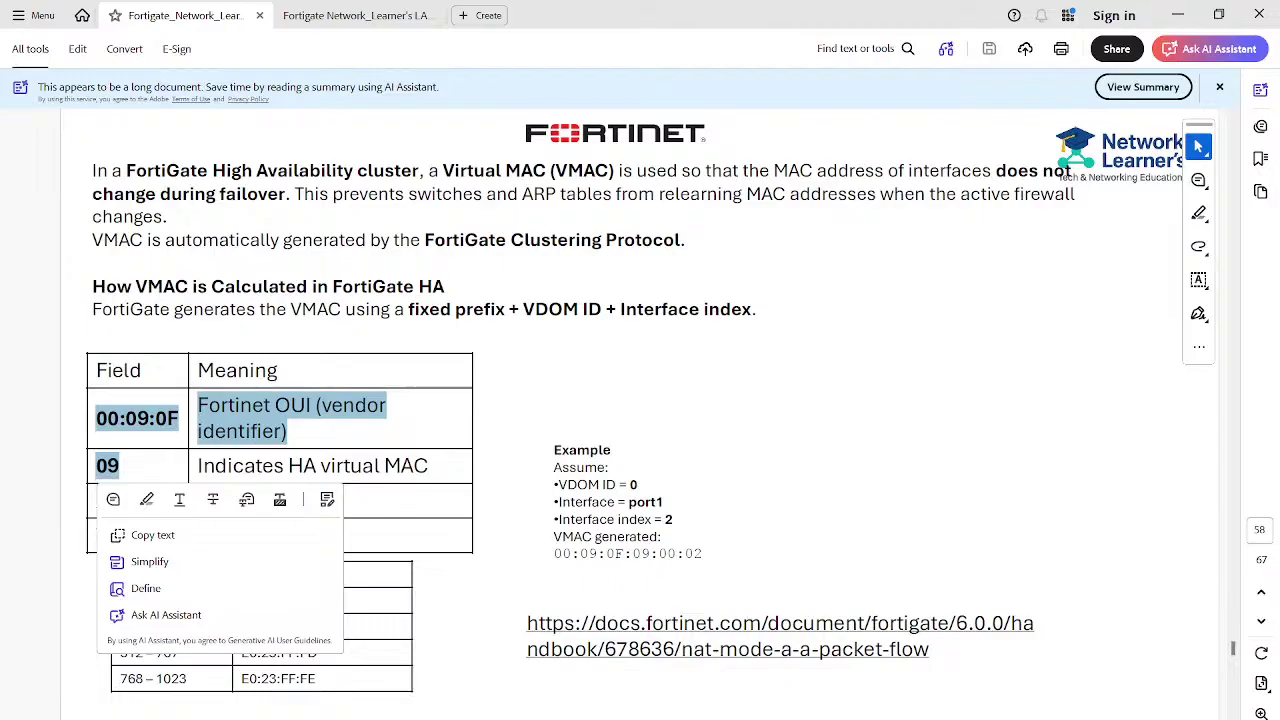
click(120, 466)
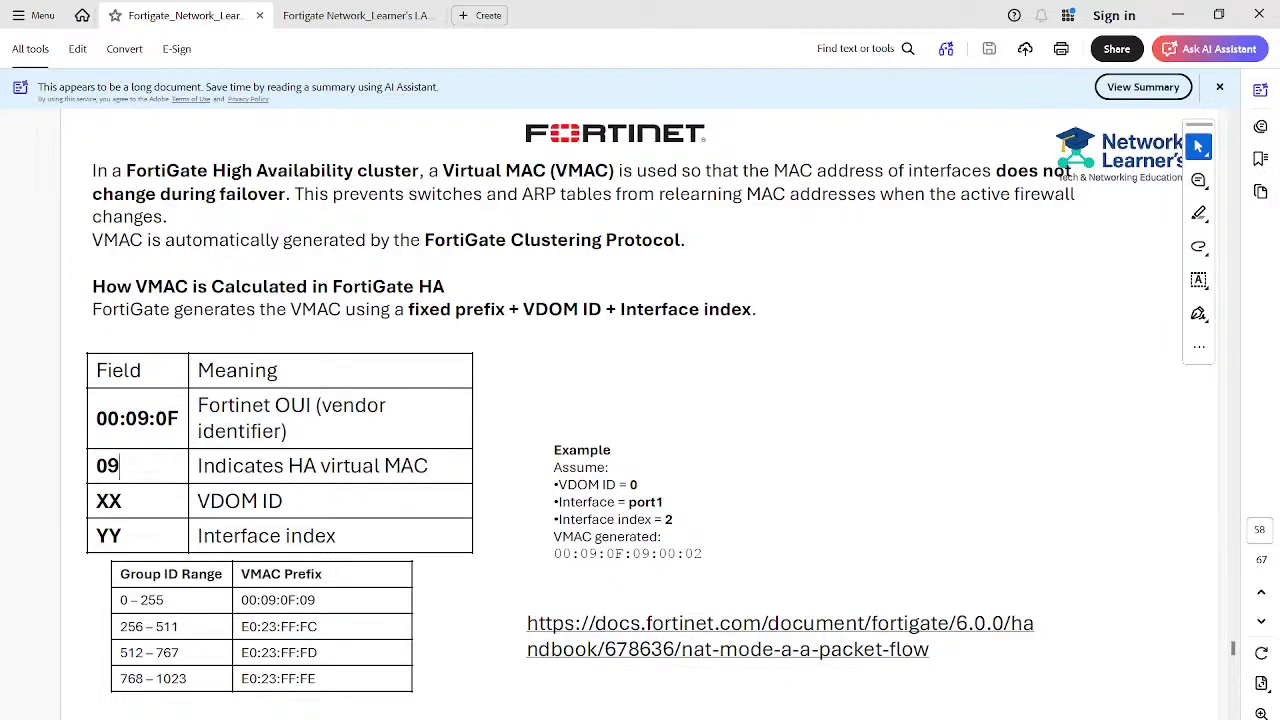
key(alt+Tab)
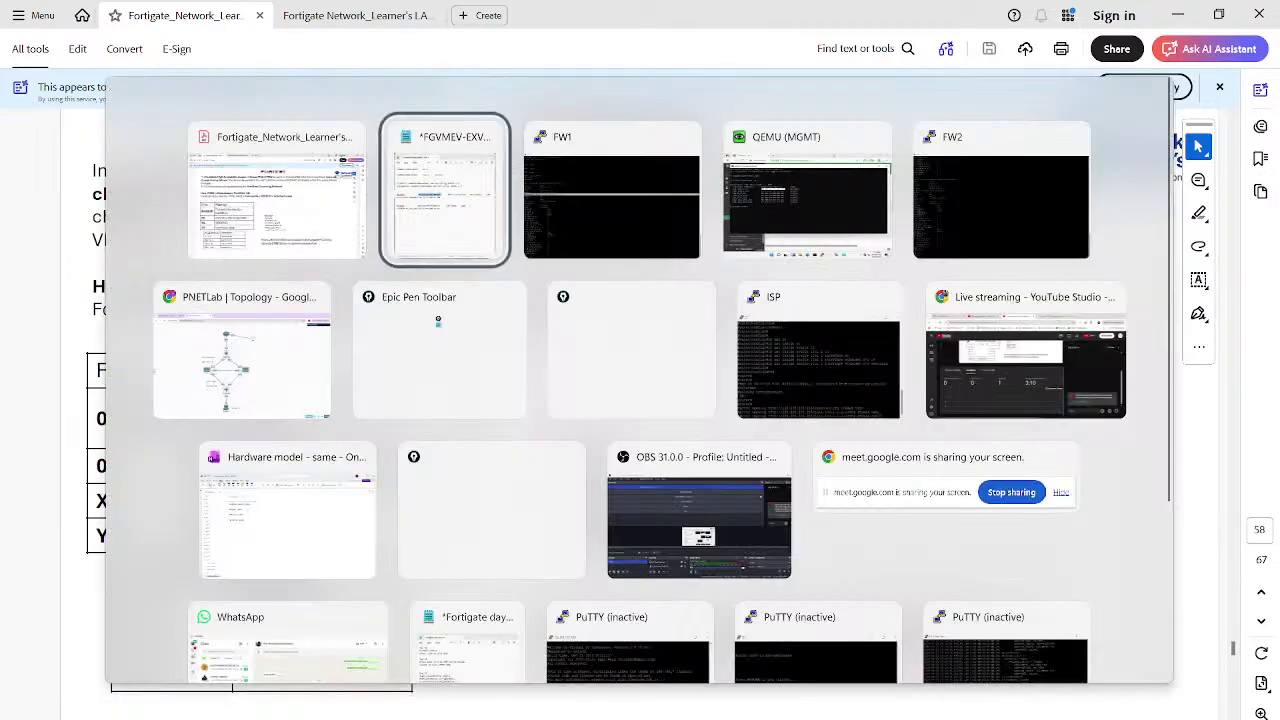
Start a continuous ping to 8.8.8.8 (ping 8.8.8.8 -t) from the MGMT Command Prompt
key(alt+Tab)
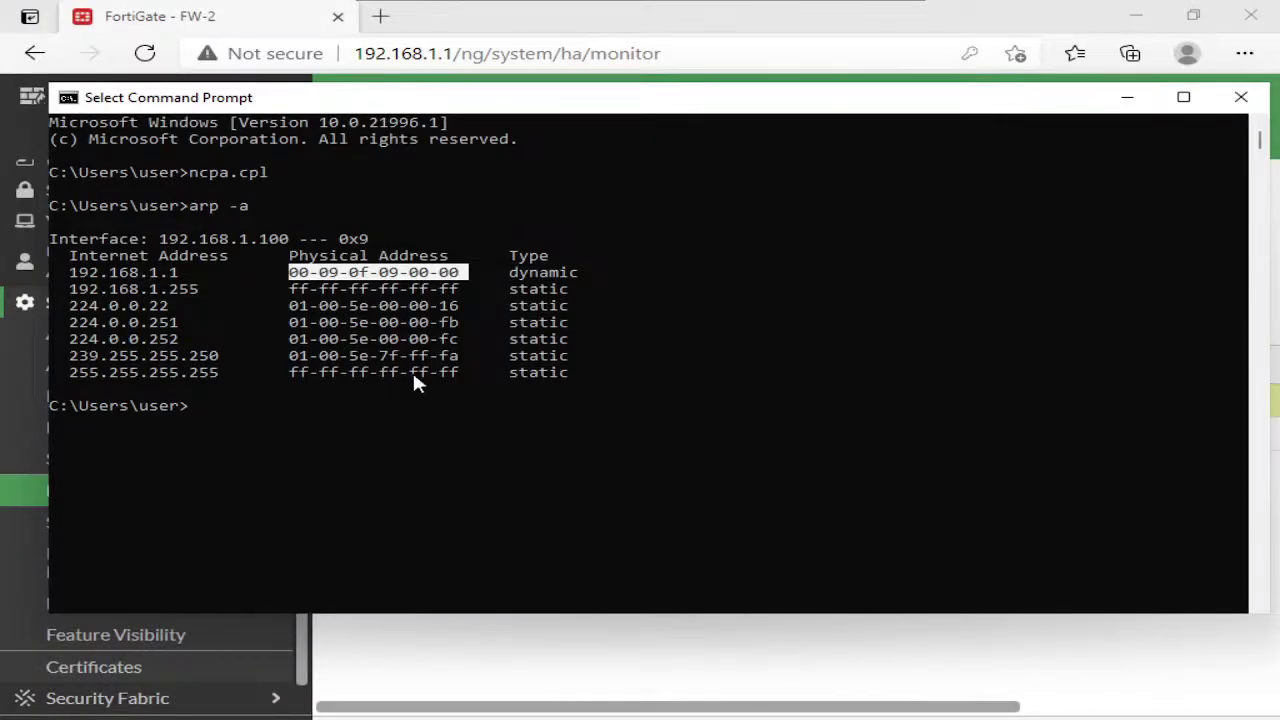
click(432, 276)
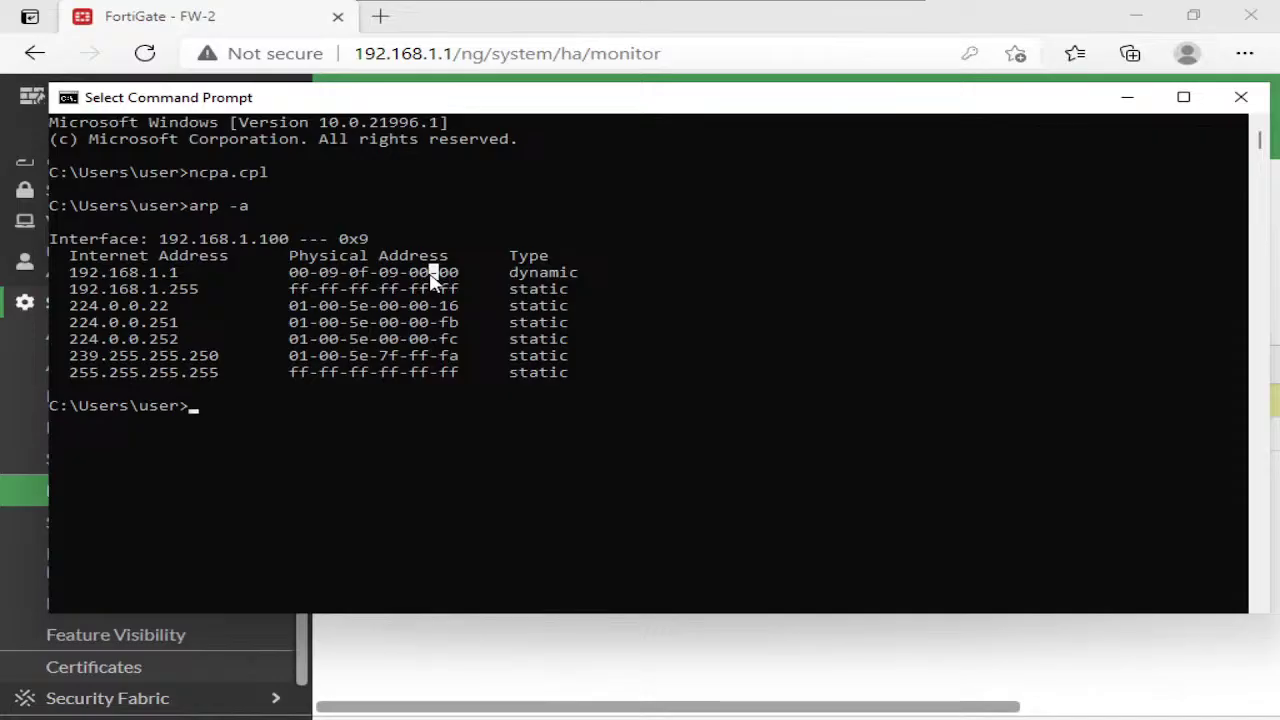
text(pin)
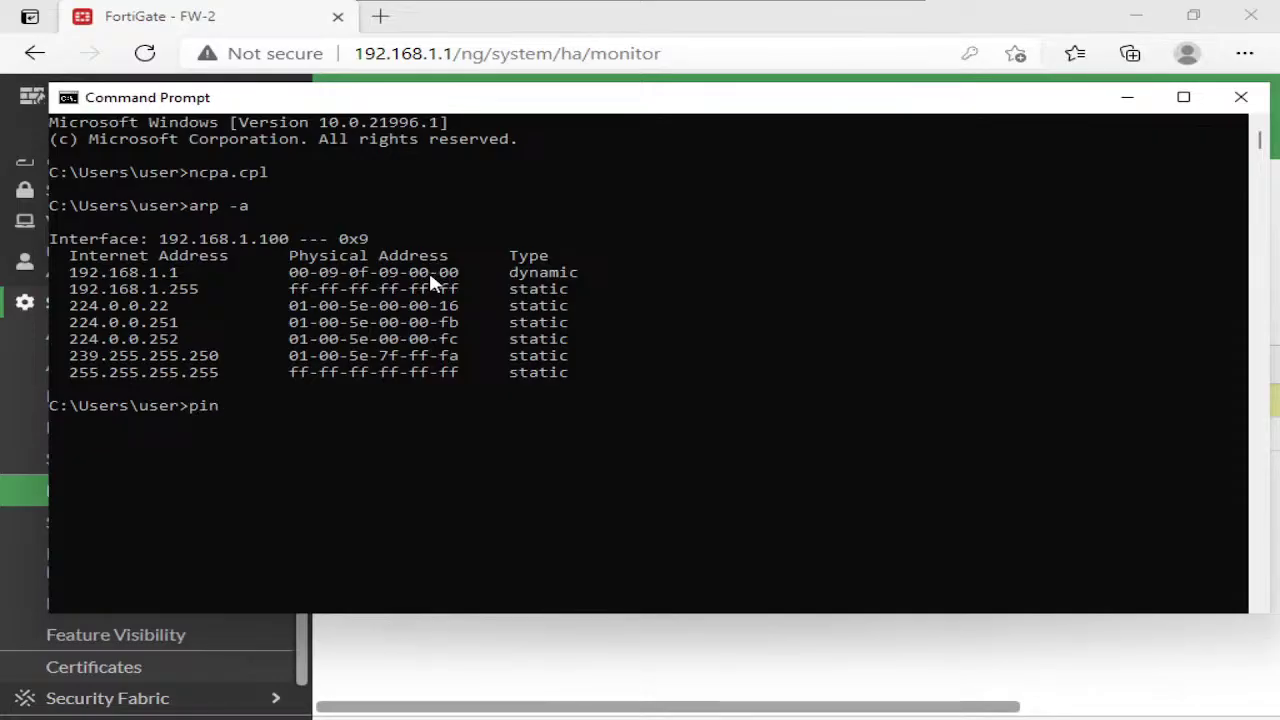
text(g 8.8.8.8 -t)
key(Return)
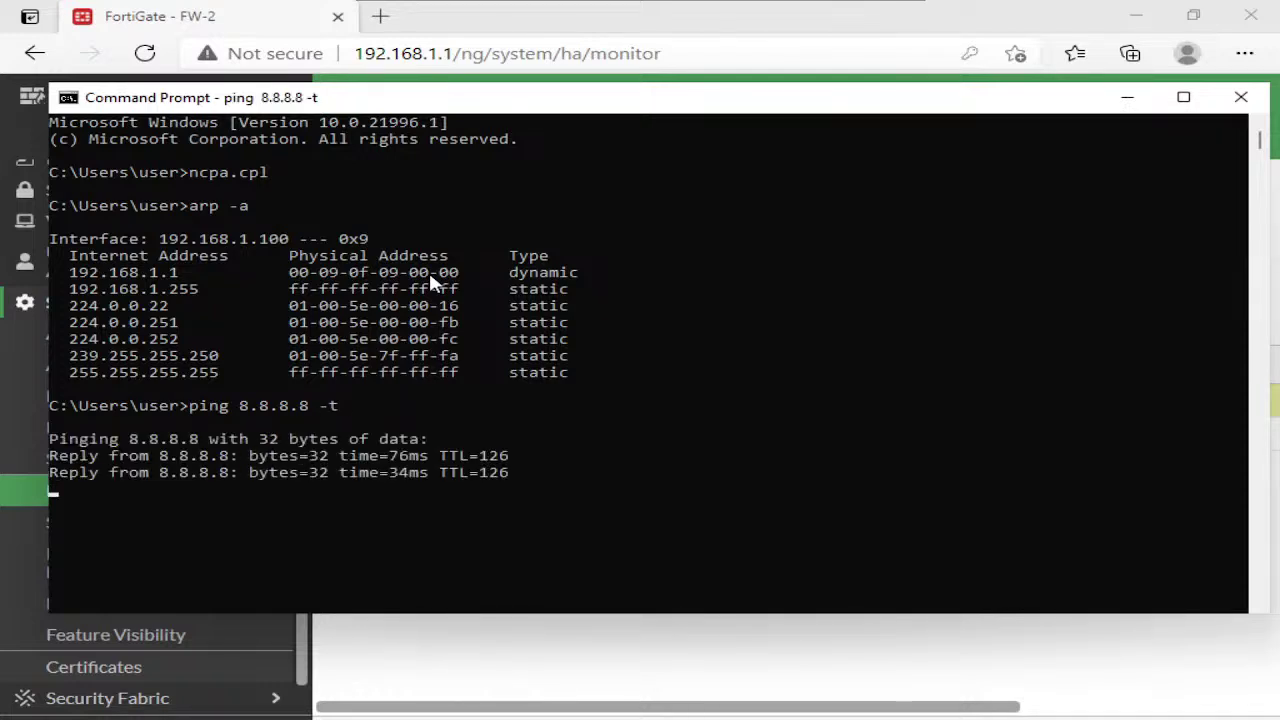
Refresh the FortiGate HA monitor to confirm FW-1 and FW-2 both show Synchronized
mouse_move(900, 22)
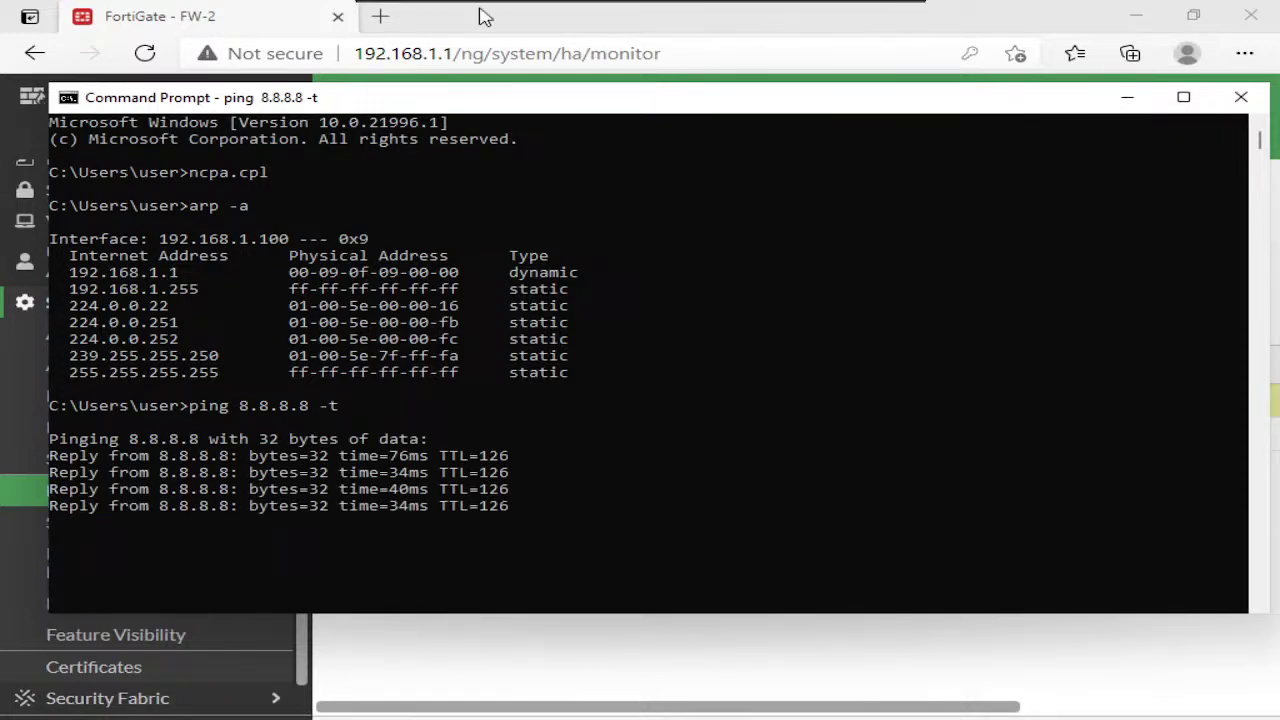
click(881, 9)
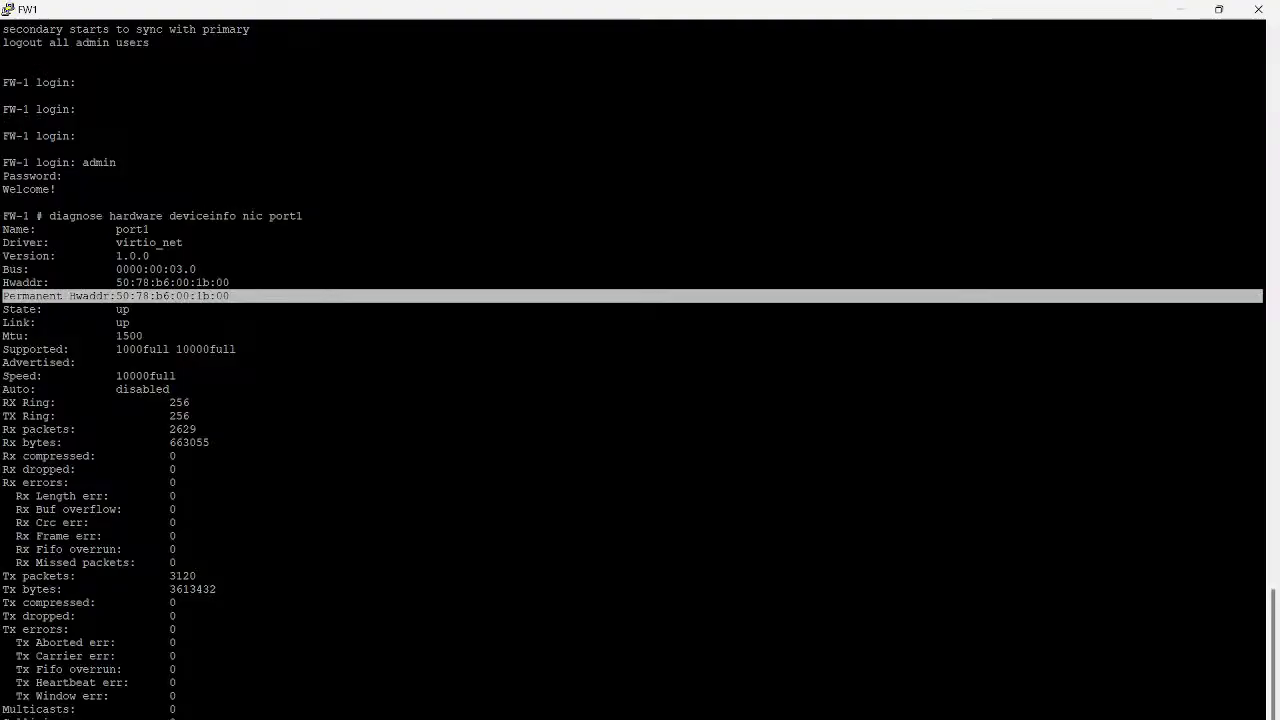
click(240, 297)
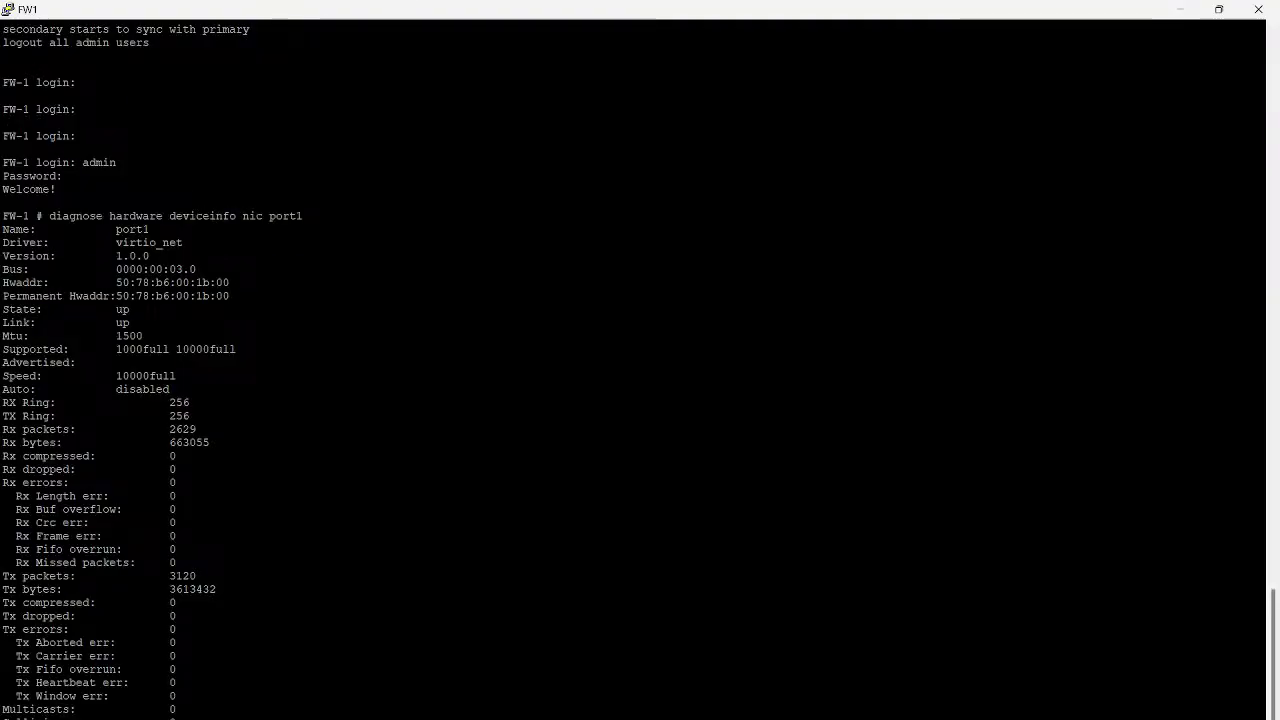
key(alt+Tab)
click(730, 645)
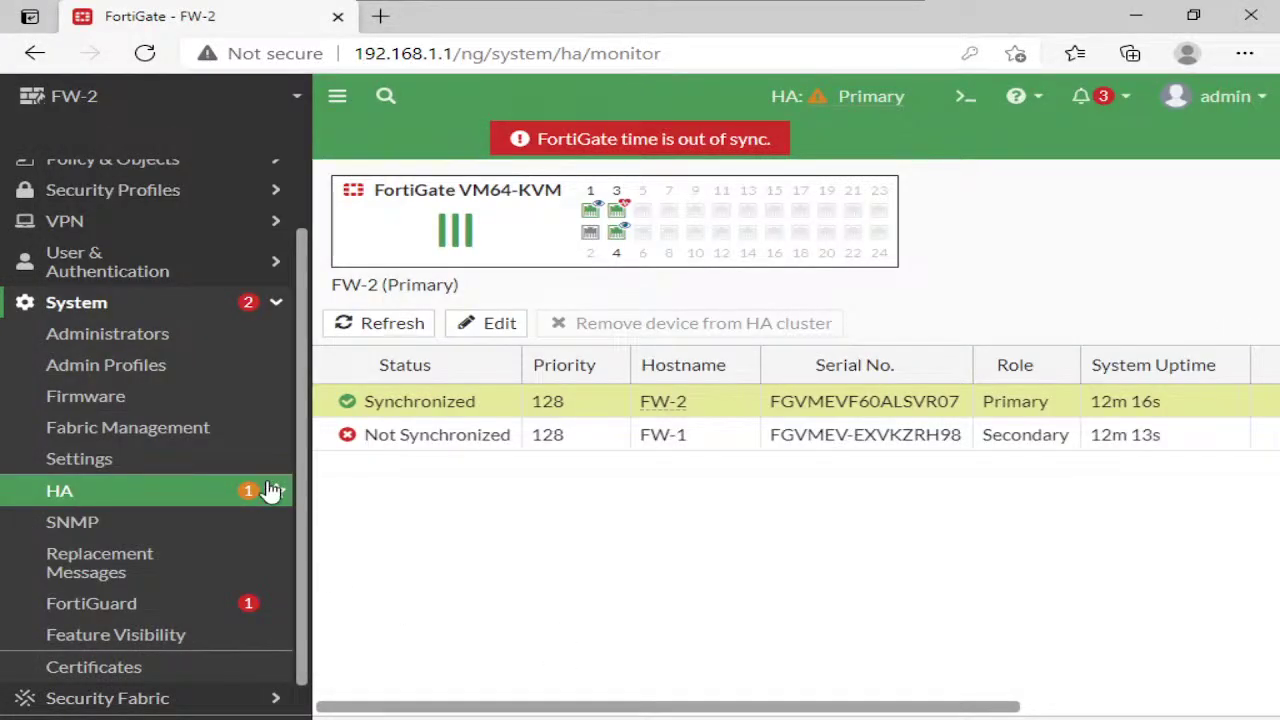
click(214, 500)
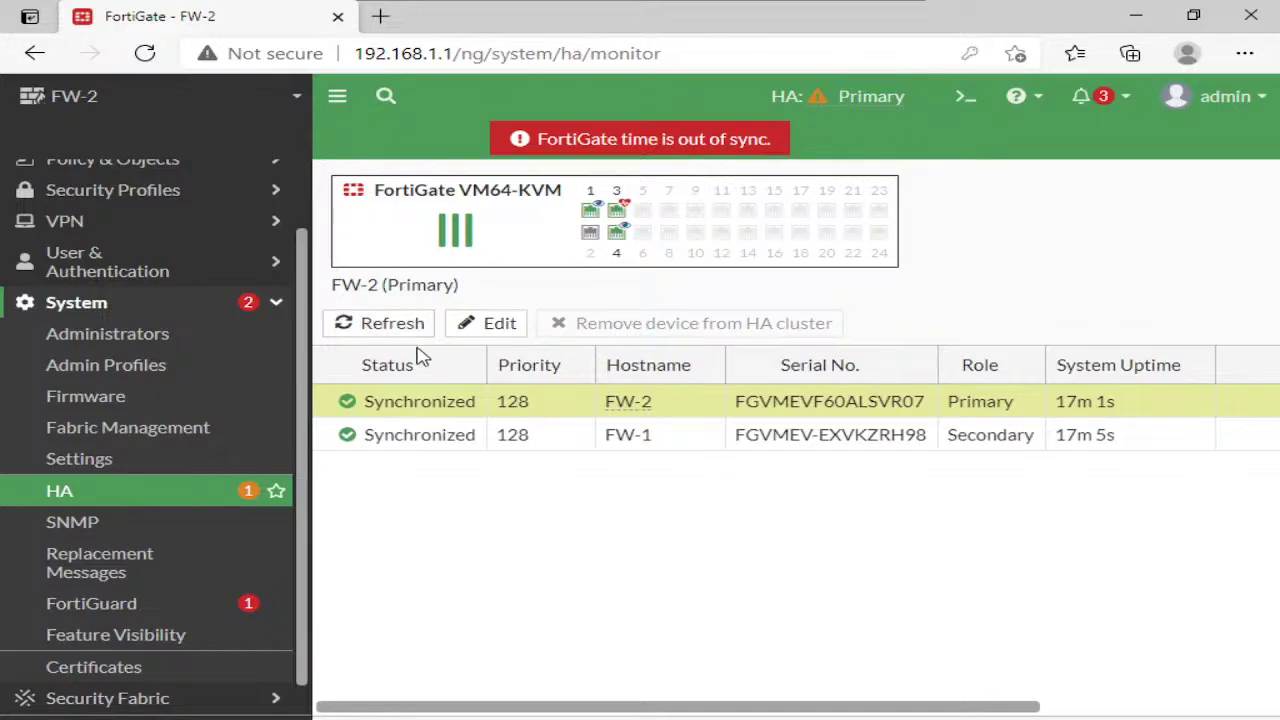
mouse_move(652, 6)
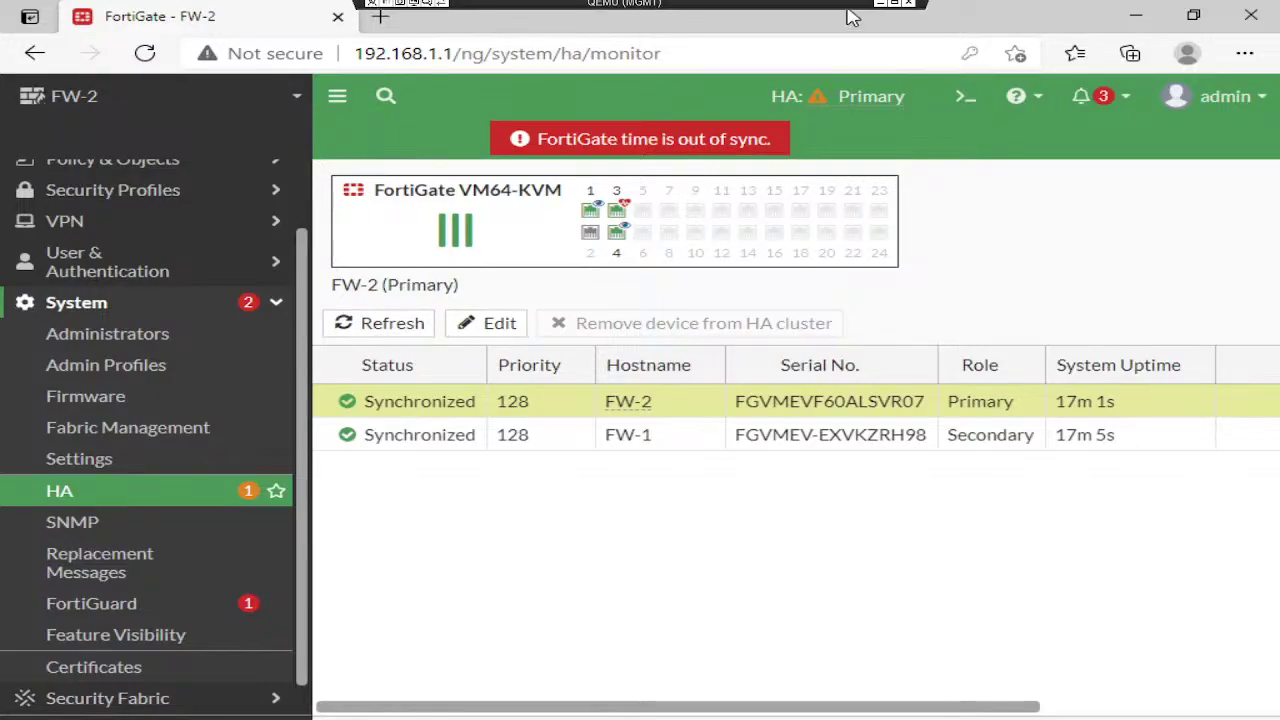
key(alt+Tab)
Sketch the MGMT-to-FW2 port1 path and FW2 port4 notes on the PNETLab topology
mouse_move(750, 715)
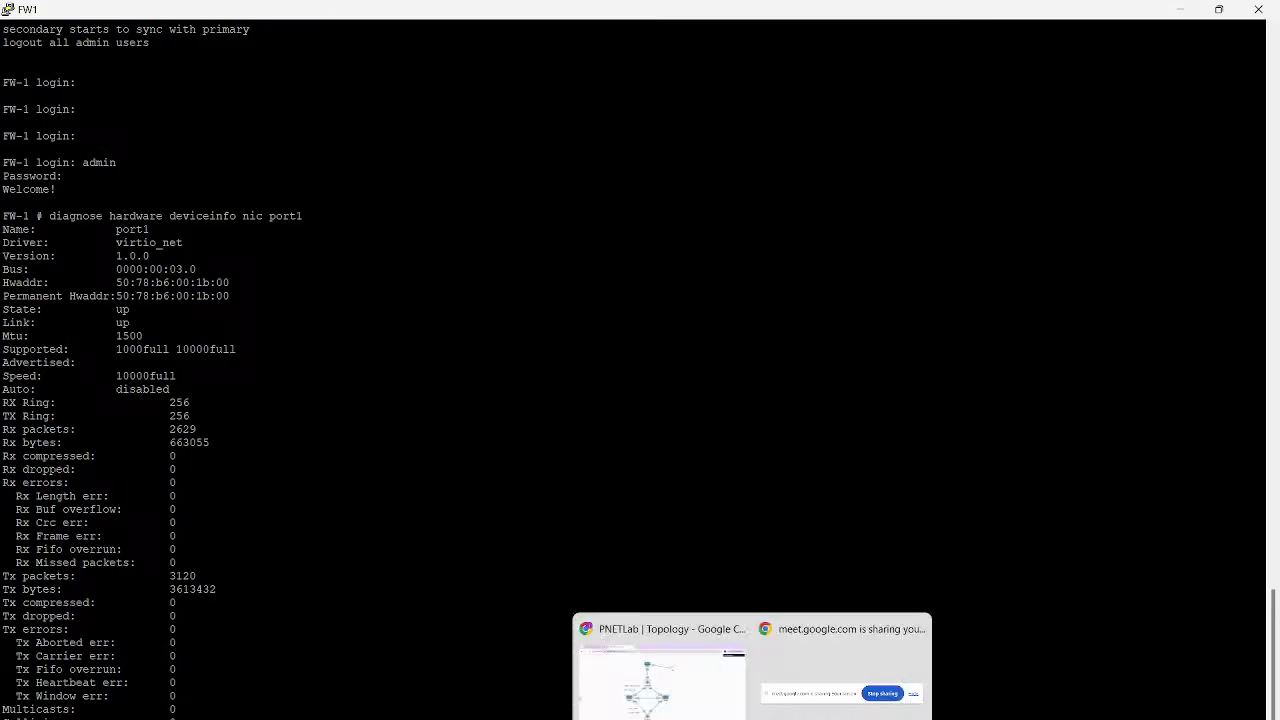
click(660, 680)
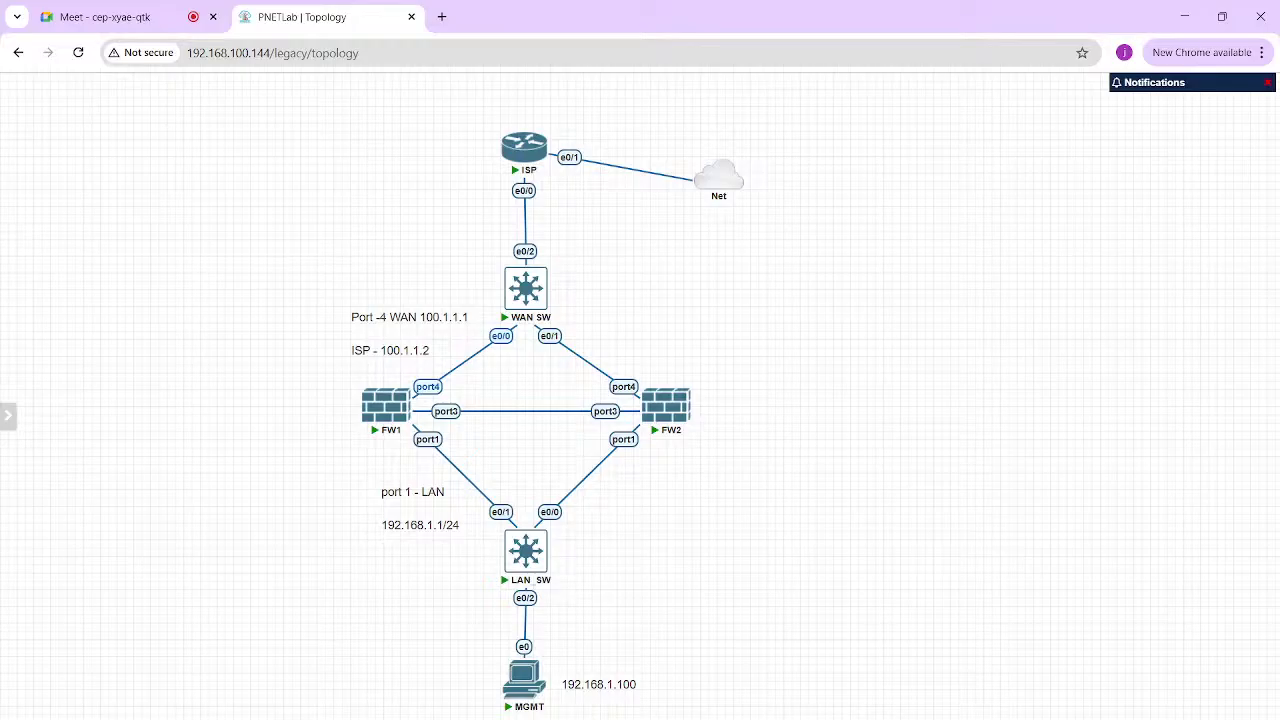
key(ctrl+alt+g)
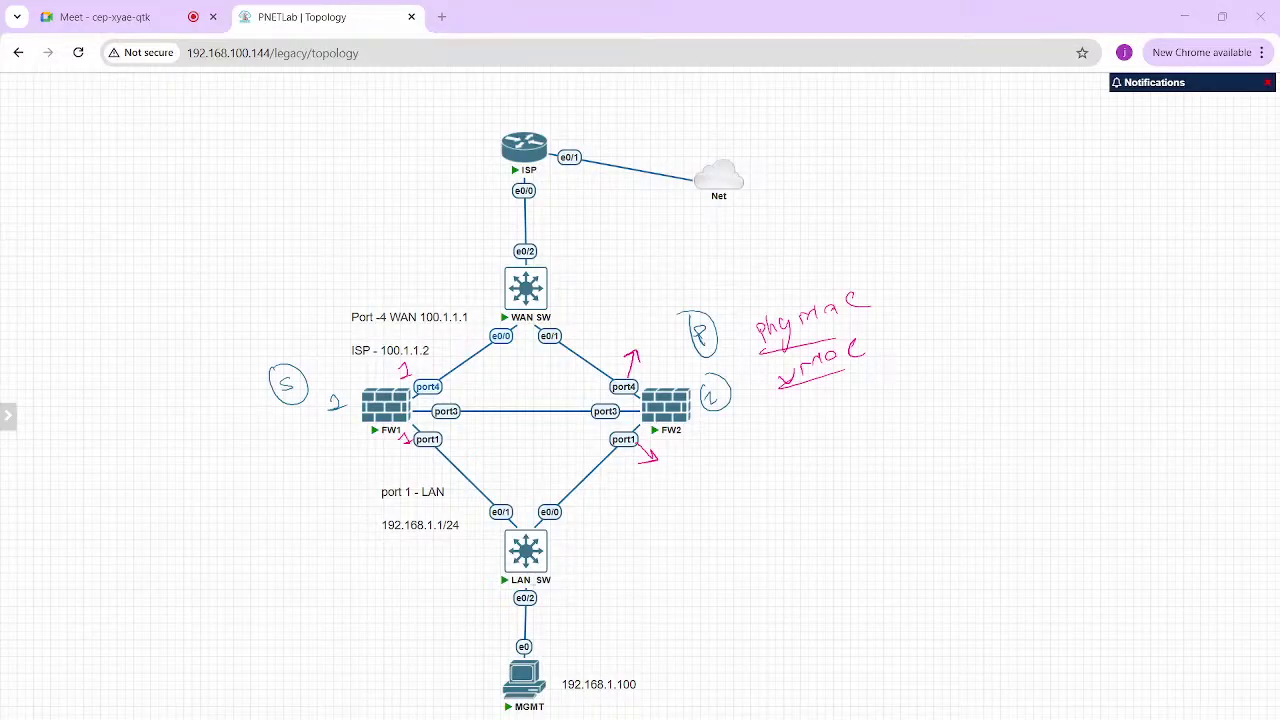
mouse_move(508, 662)
mouse_down()
mouse_move(486, 556)
mouse_move(372, 456)
mouse_up()
key(ctrl+z)
mouse_move(535, 658)
mouse_down()
mouse_move(549, 590)
mouse_move(679, 436)
mouse_up()
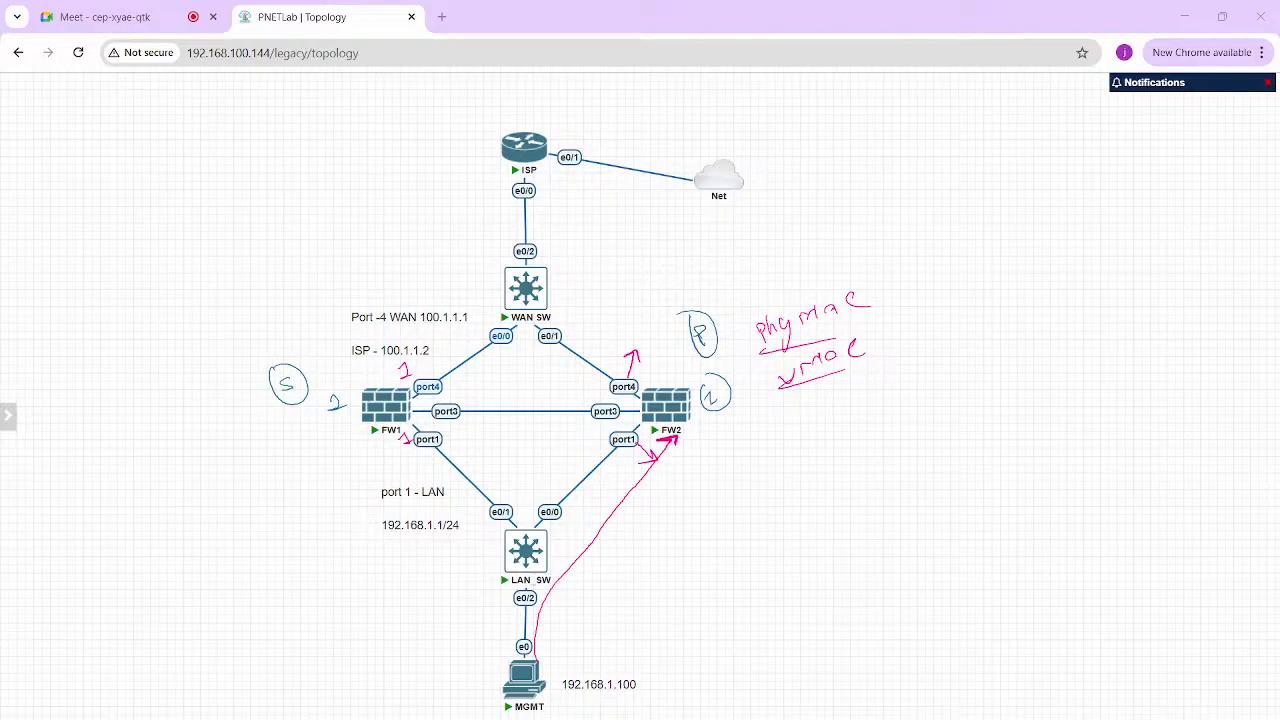
mouse_move(654, 380)
mouse_down()
mouse_move(664, 350)
mouse_move(644, 347)
mouse_up()
mouse_move(577, 303)
mouse_down()
mouse_move(642, 344)
mouse_move(537, 180)
mouse_up()
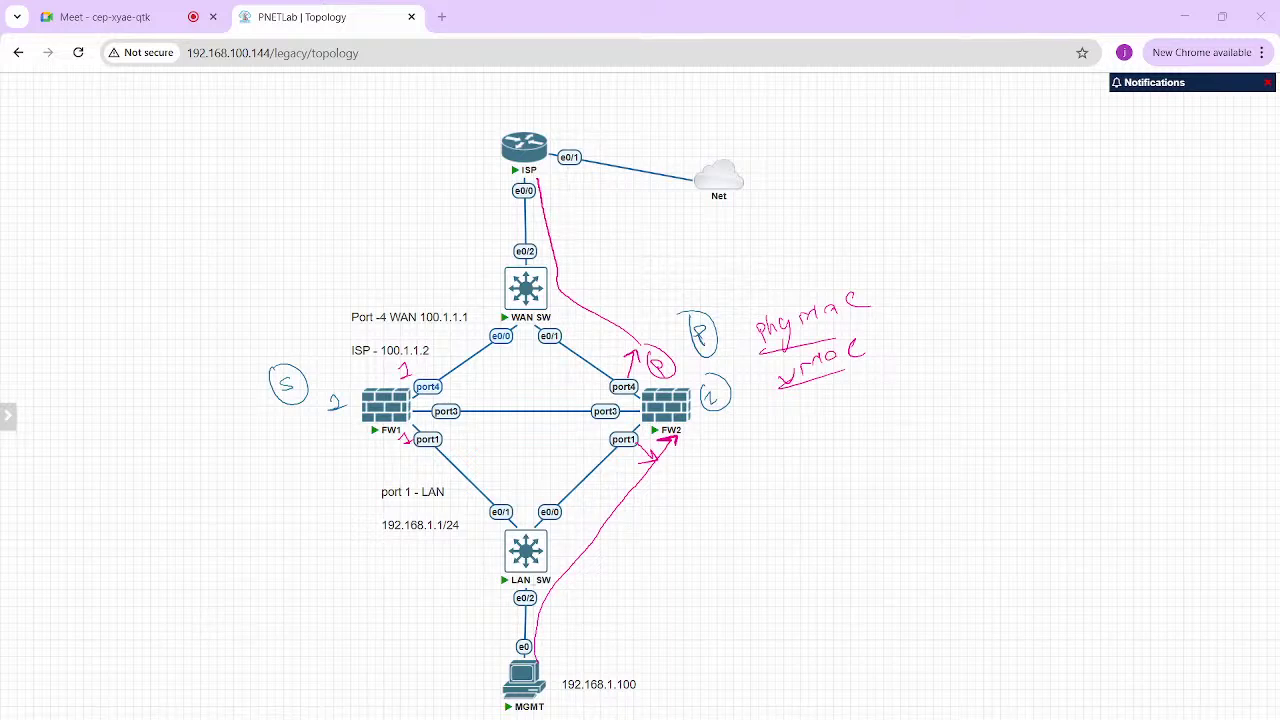
Trace ISP→FW2 port4→LAN SW→MGMT, mark FW2's port4 link, then clear the annotations
mouse_move(534, 168)
mouse_down()
mouse_move(547, 282)
mouse_move(622, 368)
mouse_up()
mouse_move(634, 421)
mouse_down()
mouse_move(596, 436)
mouse_move(529, 506)
mouse_move(538, 498)
mouse_up()
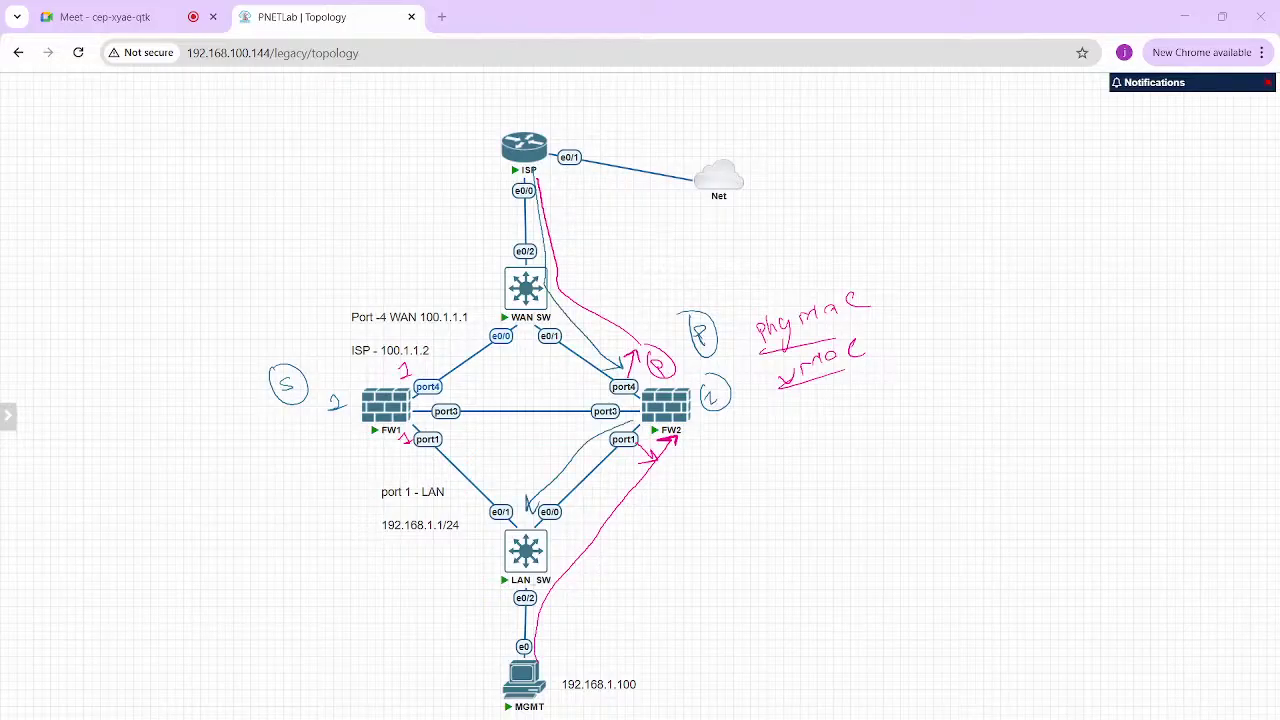
mouse_move(497, 589)
mouse_down()
mouse_move(510, 648)
mouse_move(513, 634)
mouse_up()
mouse_move(607, 390)
mouse_down()
mouse_move(632, 384)
mouse_move(612, 379)
mouse_up()
mouse_move(351, 381)
mouse_down()
mouse_move(374, 361)
mouse_move(376, 378)
mouse_up()
drag(690, 413, 710, 400)
key(Escape)
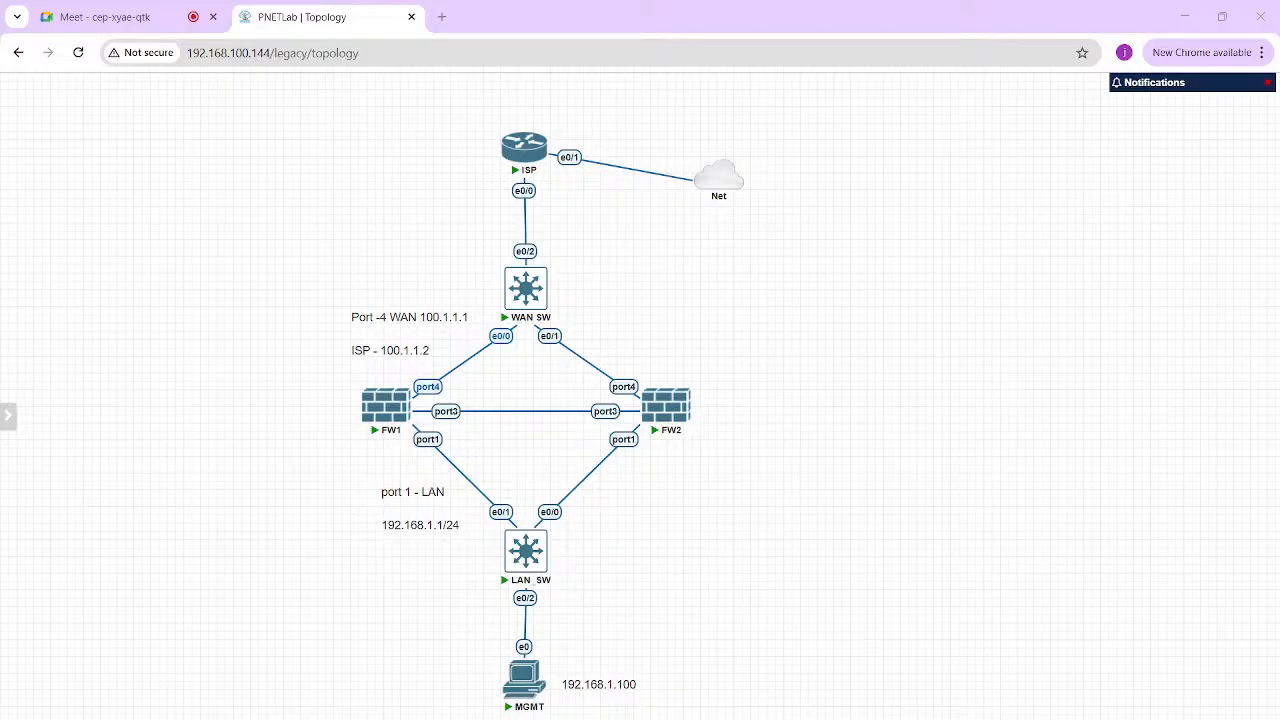
Suspend FW2's port4 WAN link and check FW1's HA status showing FW-1 as primary
right_click(624, 387)
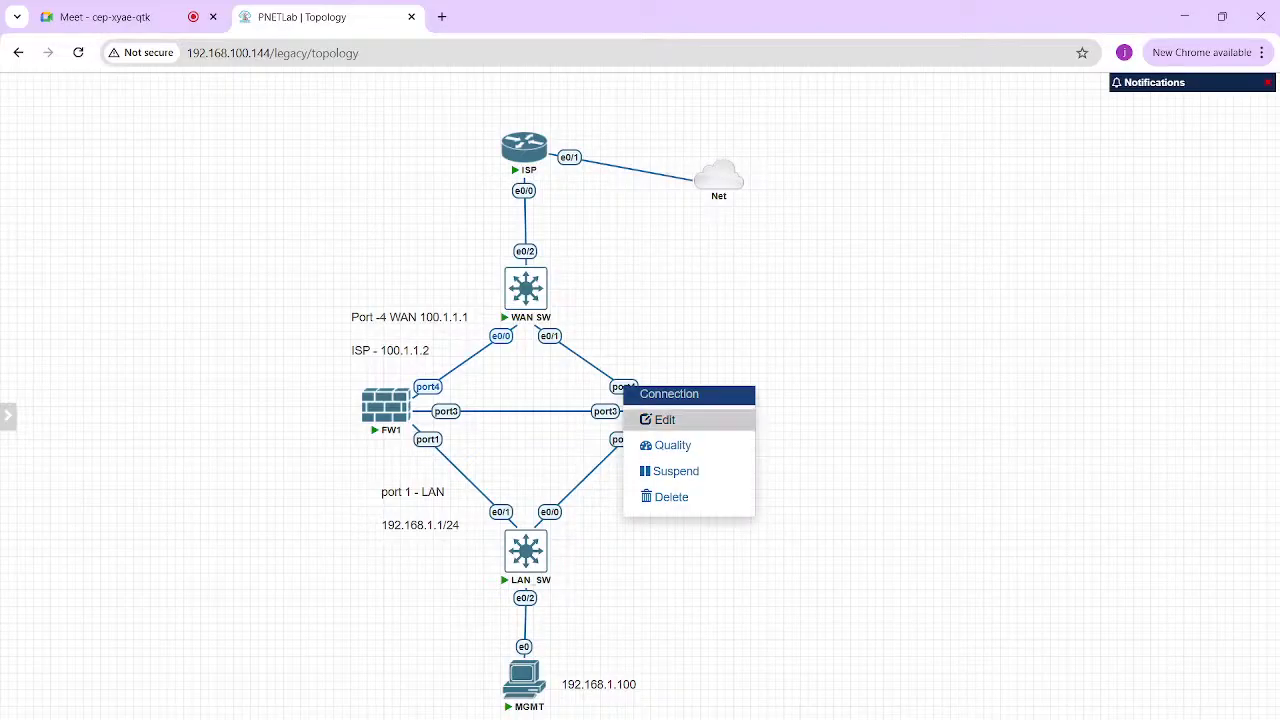
click(676, 471)
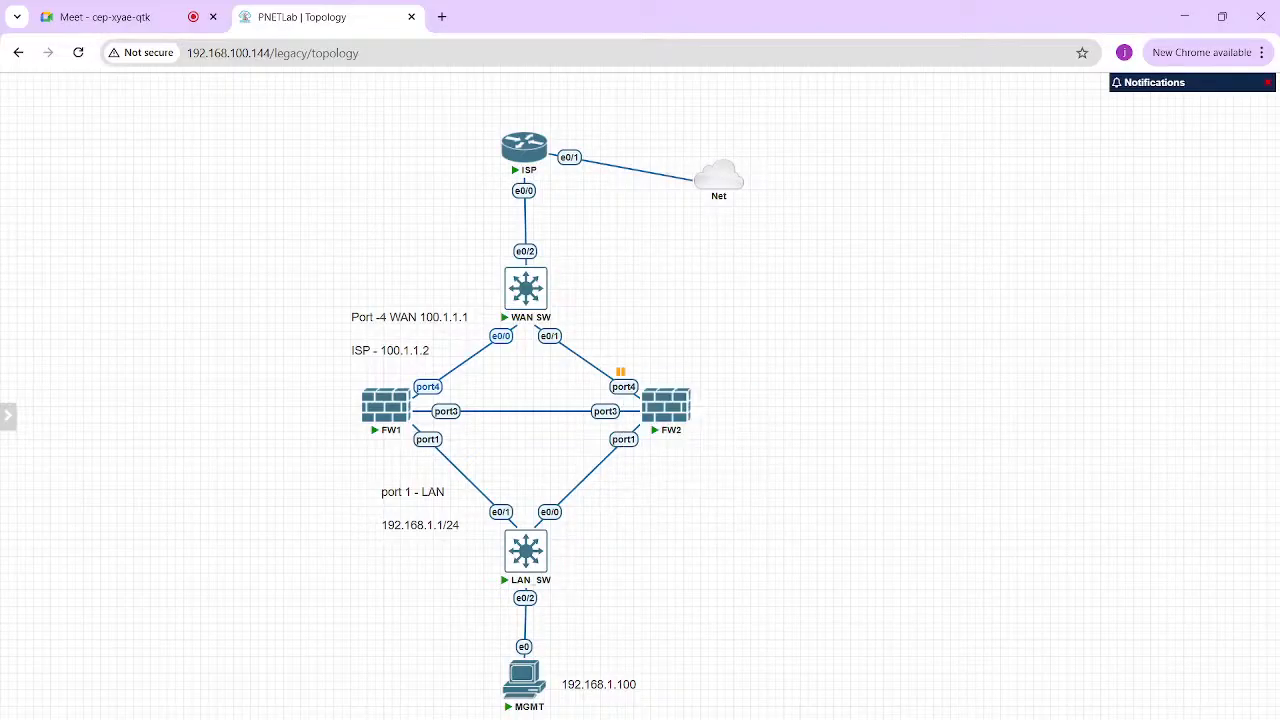
mouse_move(760, 716)
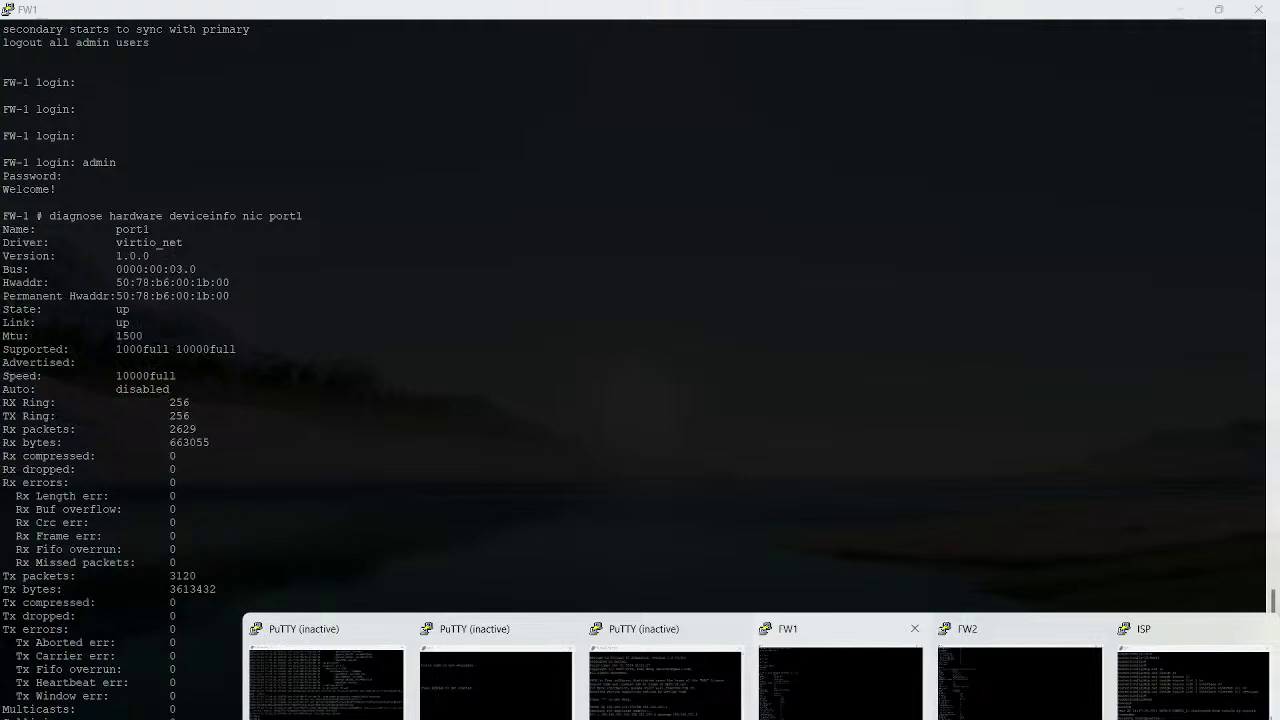
click(840, 680)
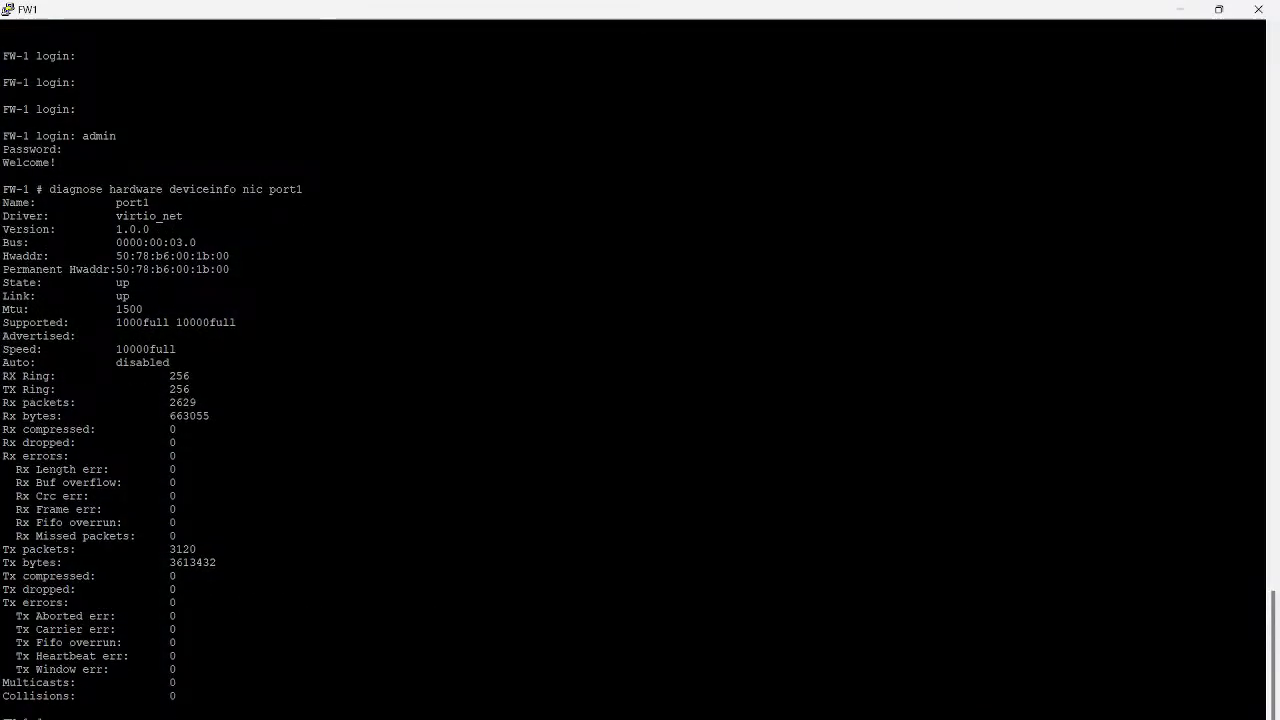
key(Return)
text(get system ha status)
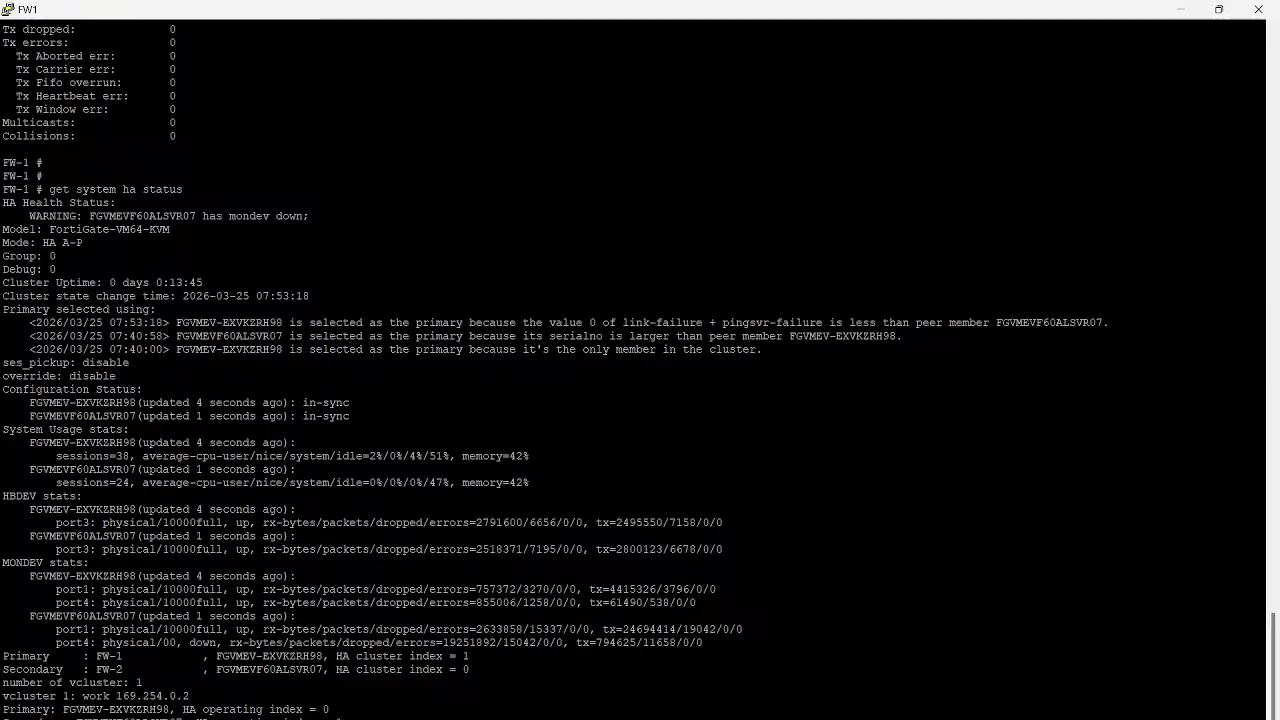
triple_click(115, 709)
Check the continuous ping output, highlighting the two timed-out replies
click(900, 695)
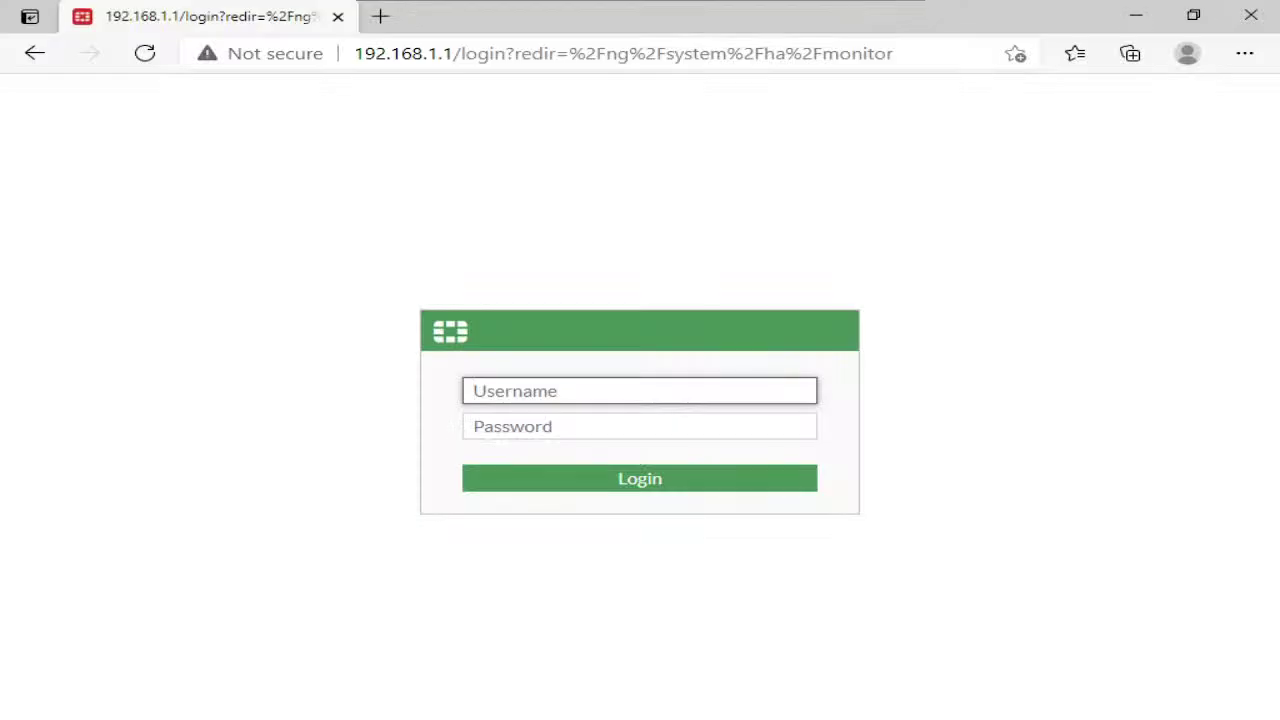
click(730, 716)
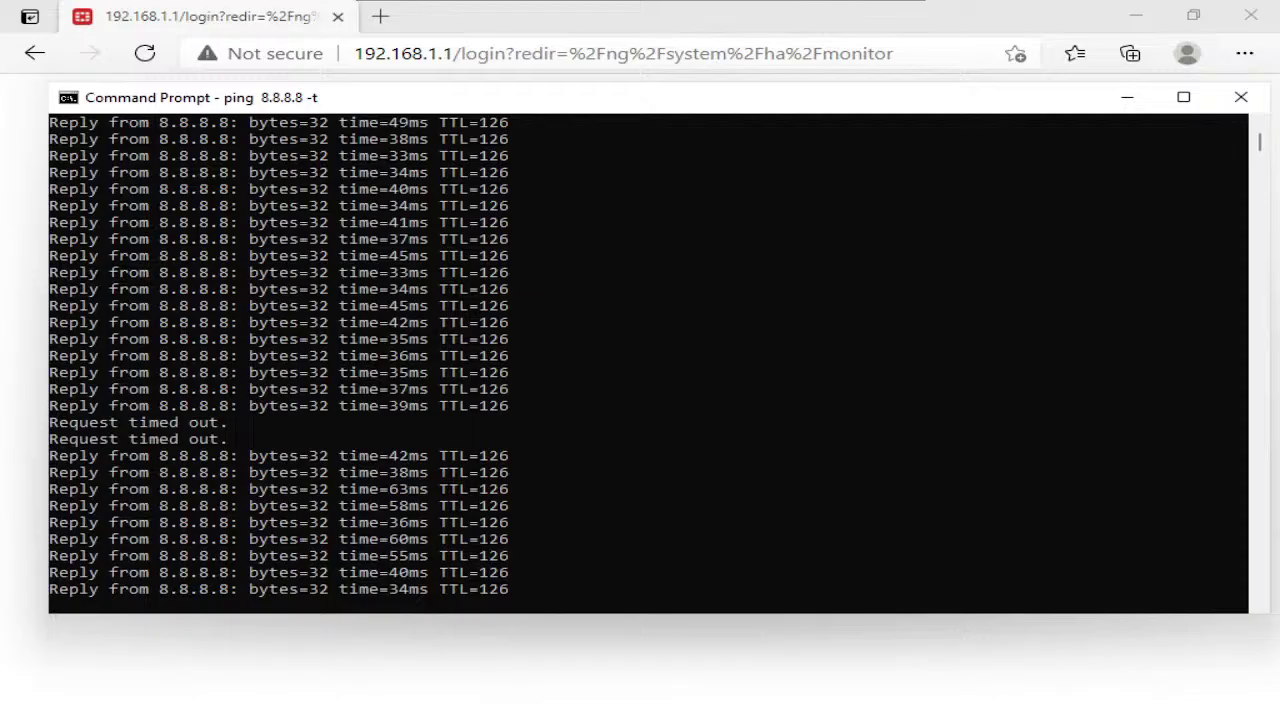
click(565, 456)
double_click(200, 423)
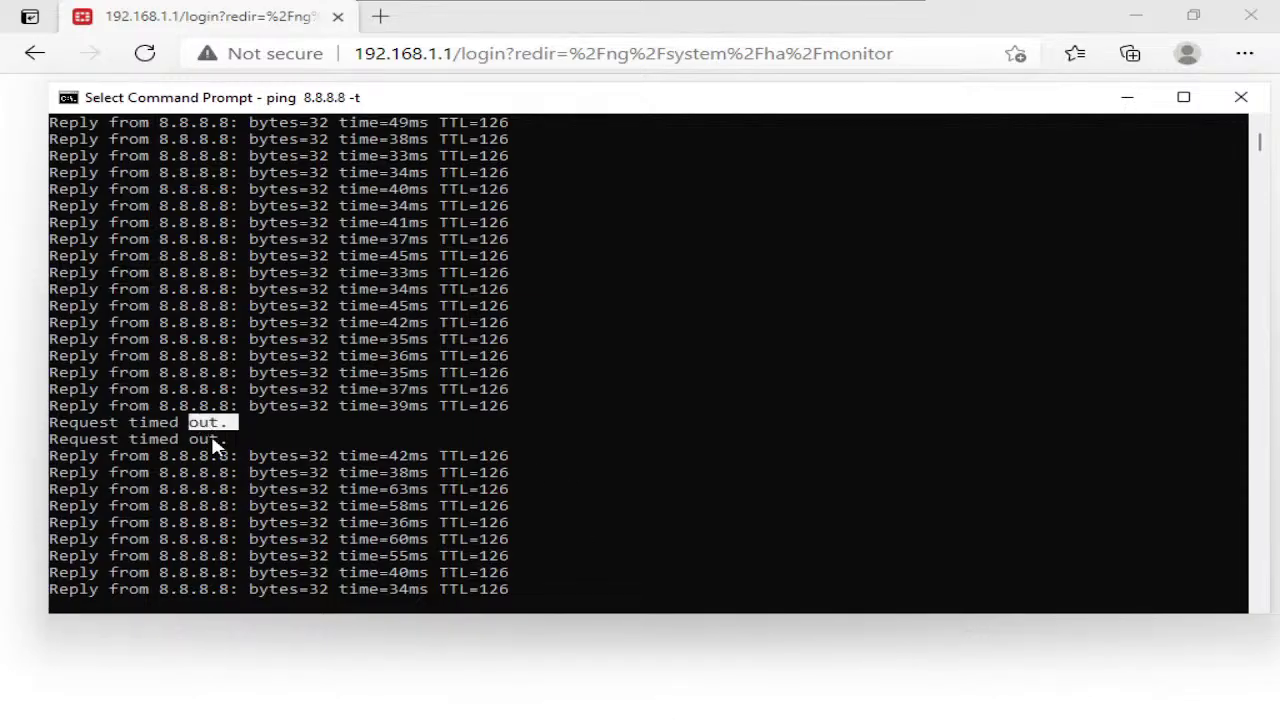
double_click(210, 439)
Log into the FortiGate GUI as admin and refresh the HA monitor, selecting the FW-1 row
click(284, 632)
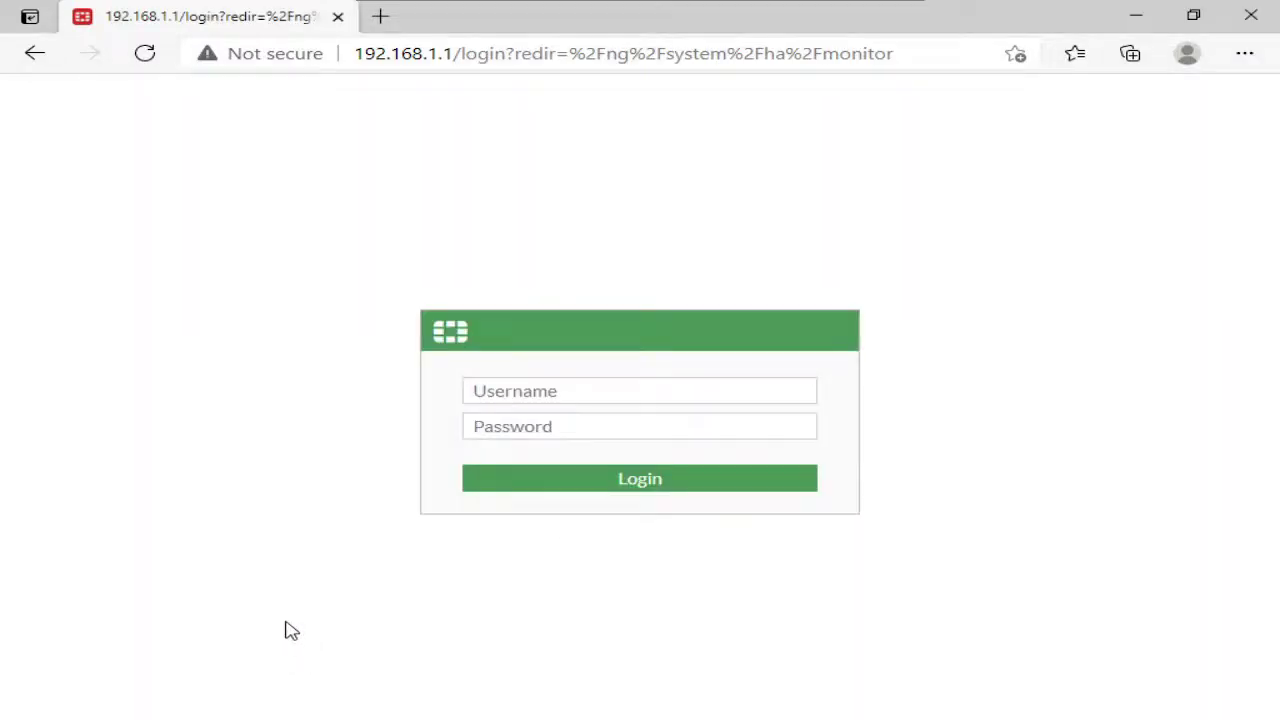
click(507, 394)
text(admin)
key(Tab)
text(•••)
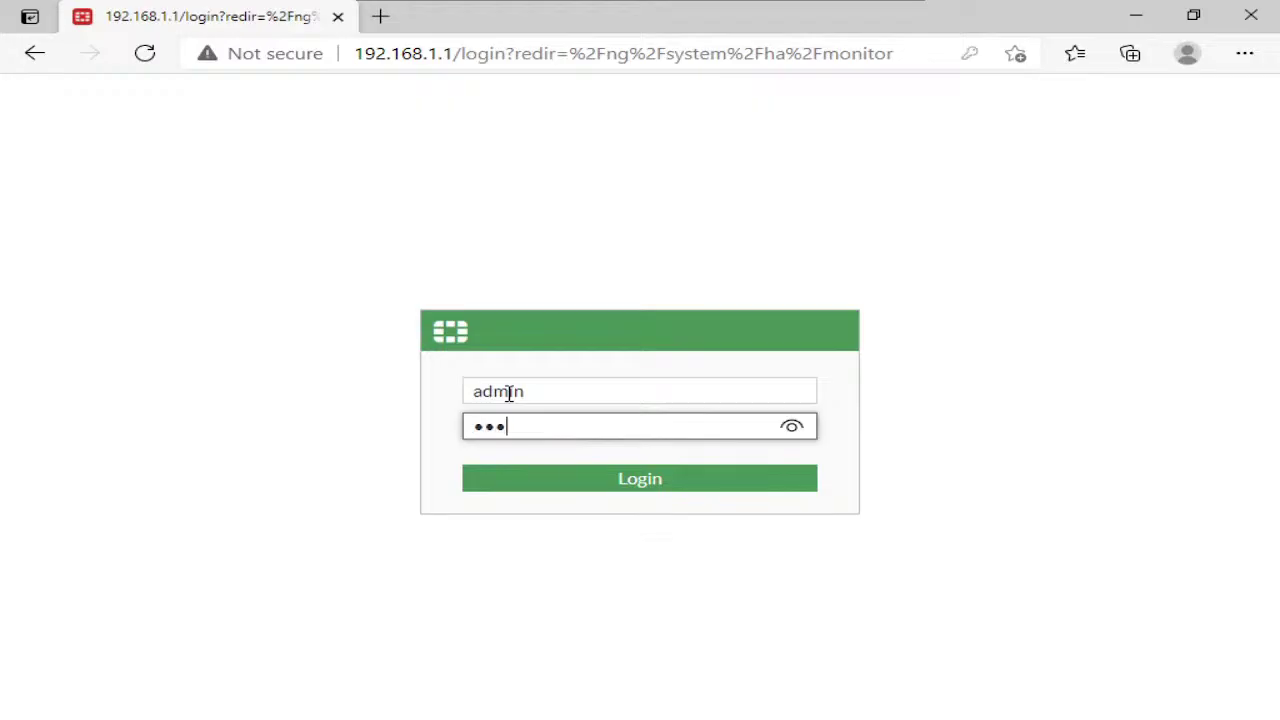
text(••)
key(Return)
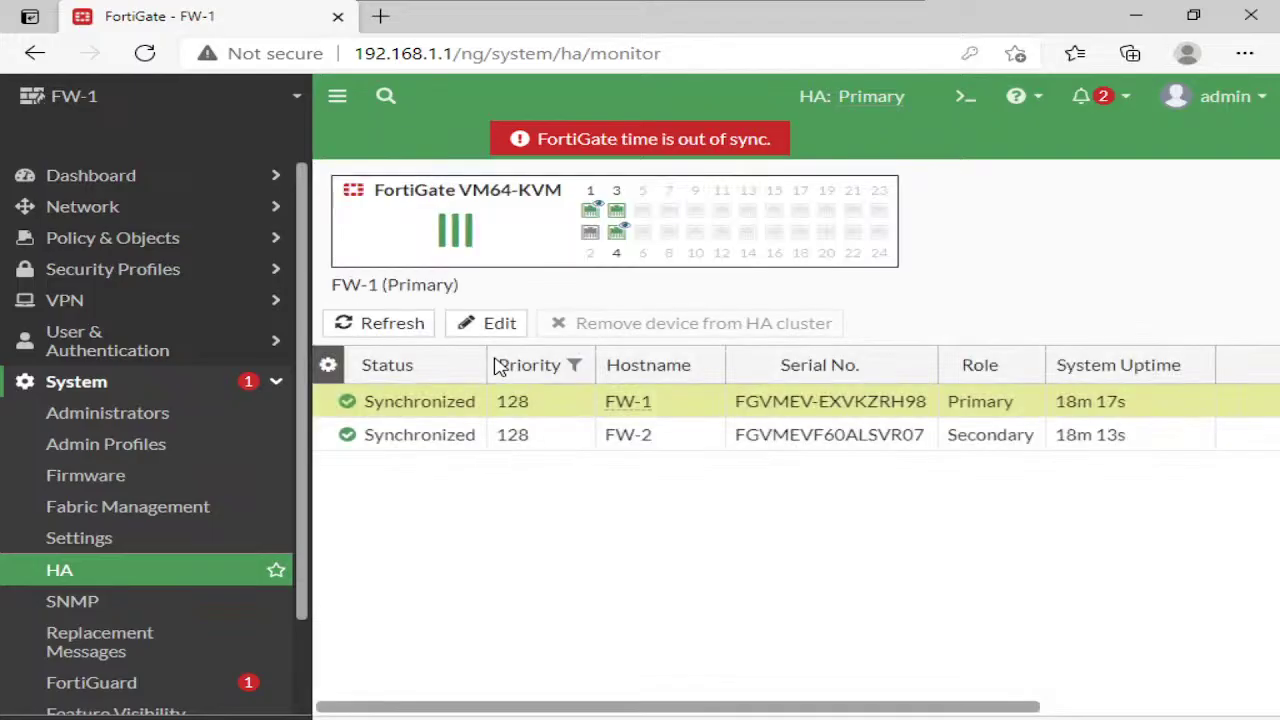
click(190, 568)
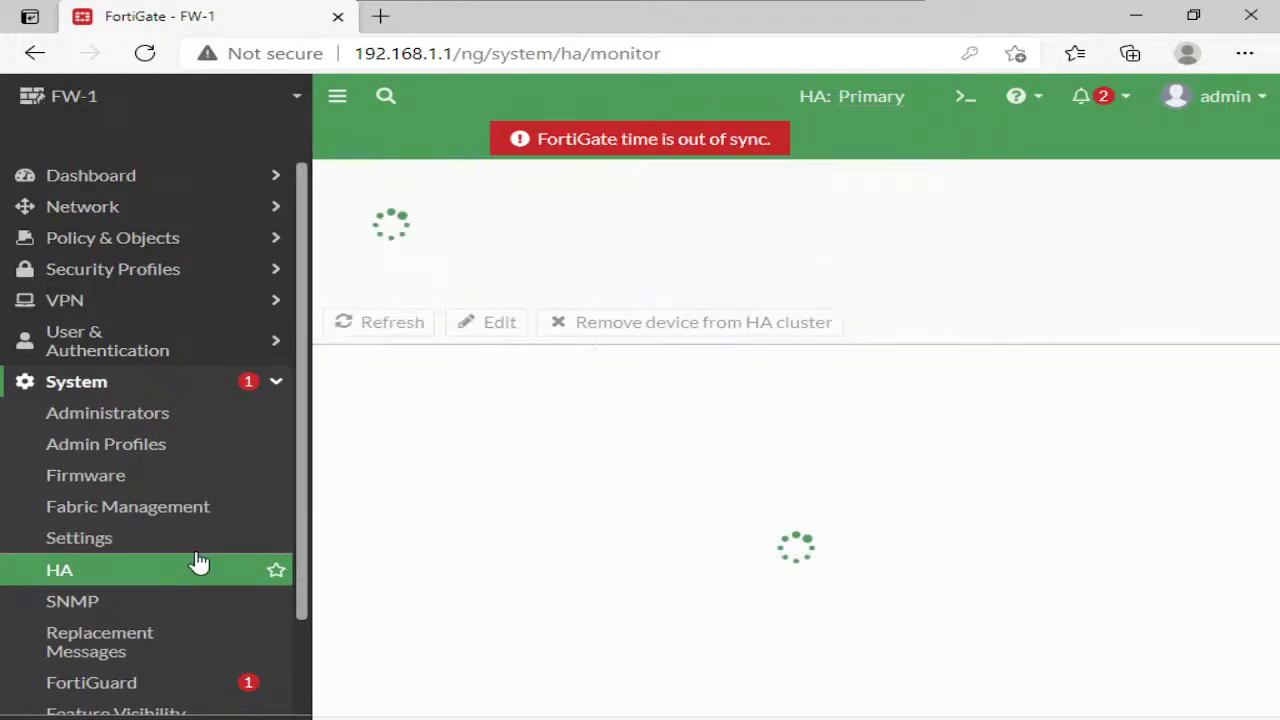
mouse_move(622, 408)
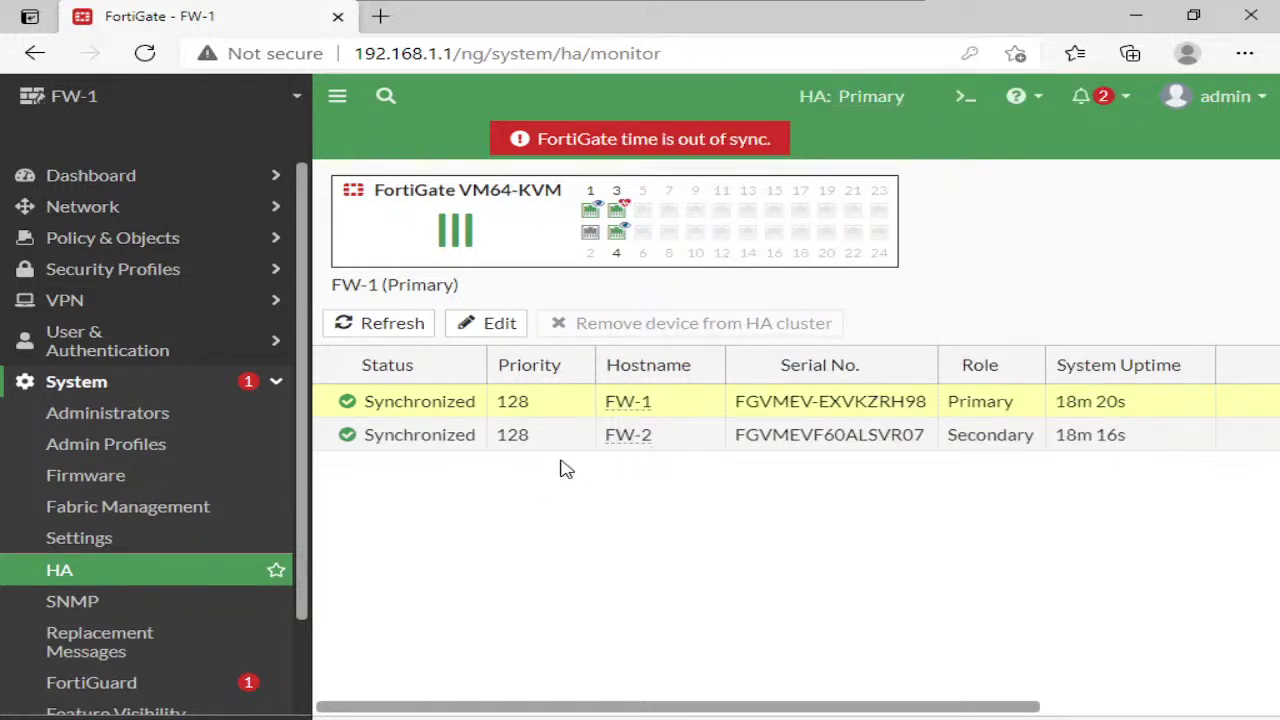
click(455, 410)
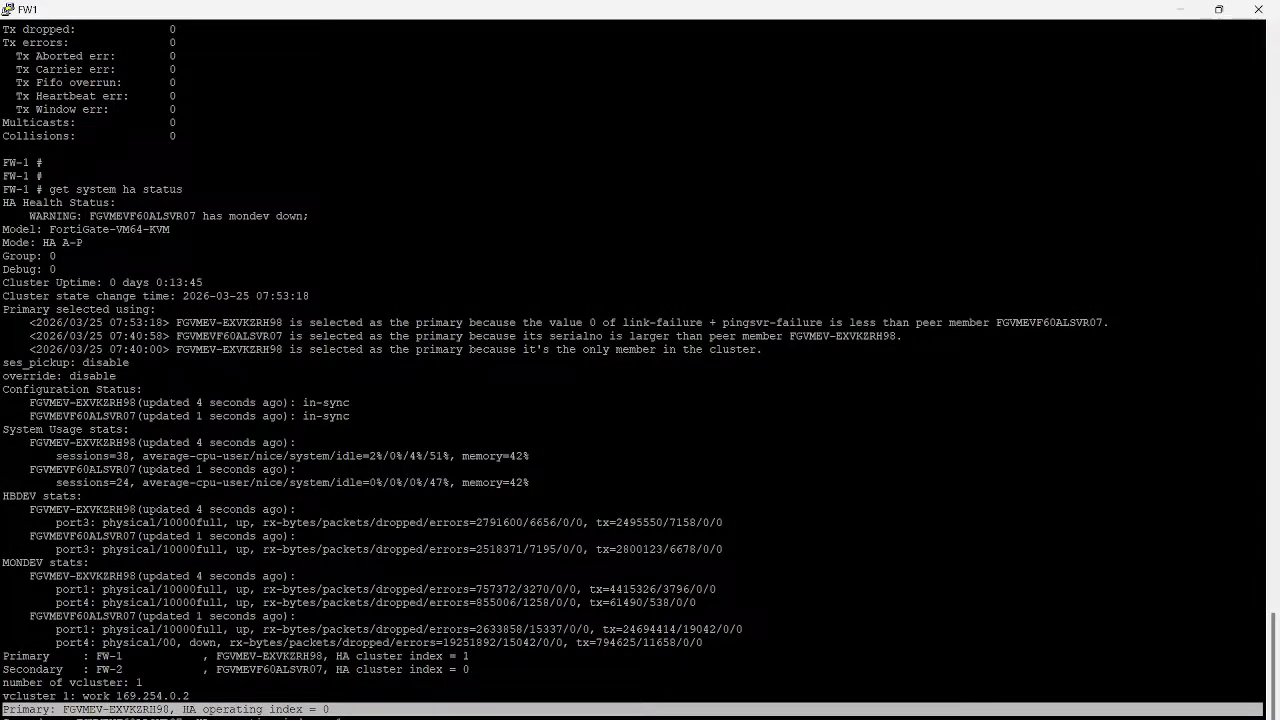
Highlight FW1's 'Primary selected using' log lines comparing pingsvr failures with the peer member
drag(24, 322, 905, 336)
click(905, 336)
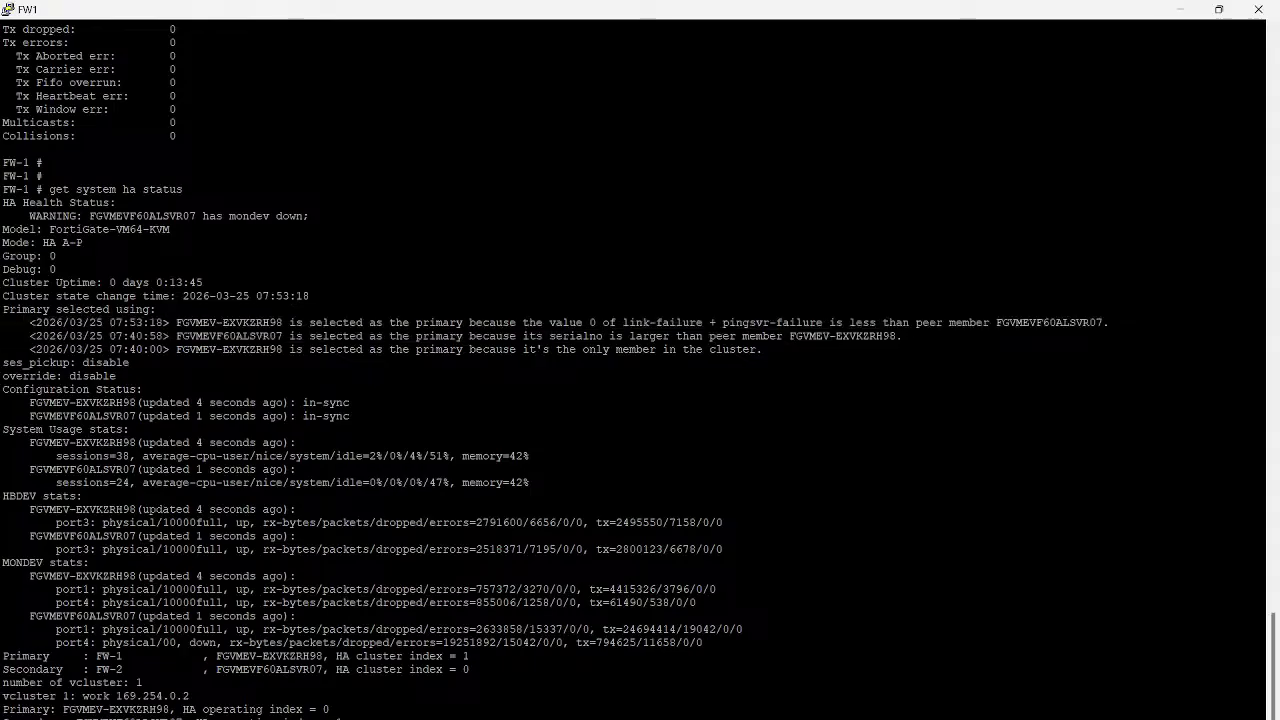
drag(176, 322, 676, 322)
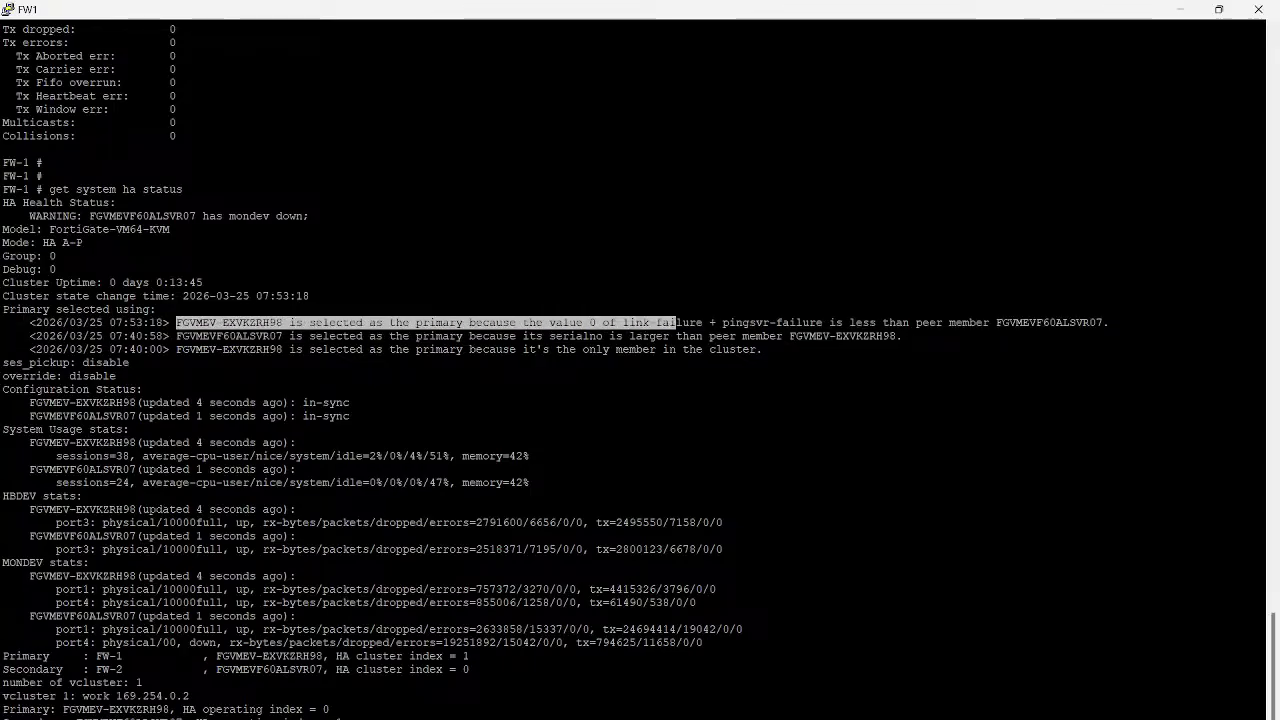
click(676, 322)
drag(702, 322, 1103, 322)
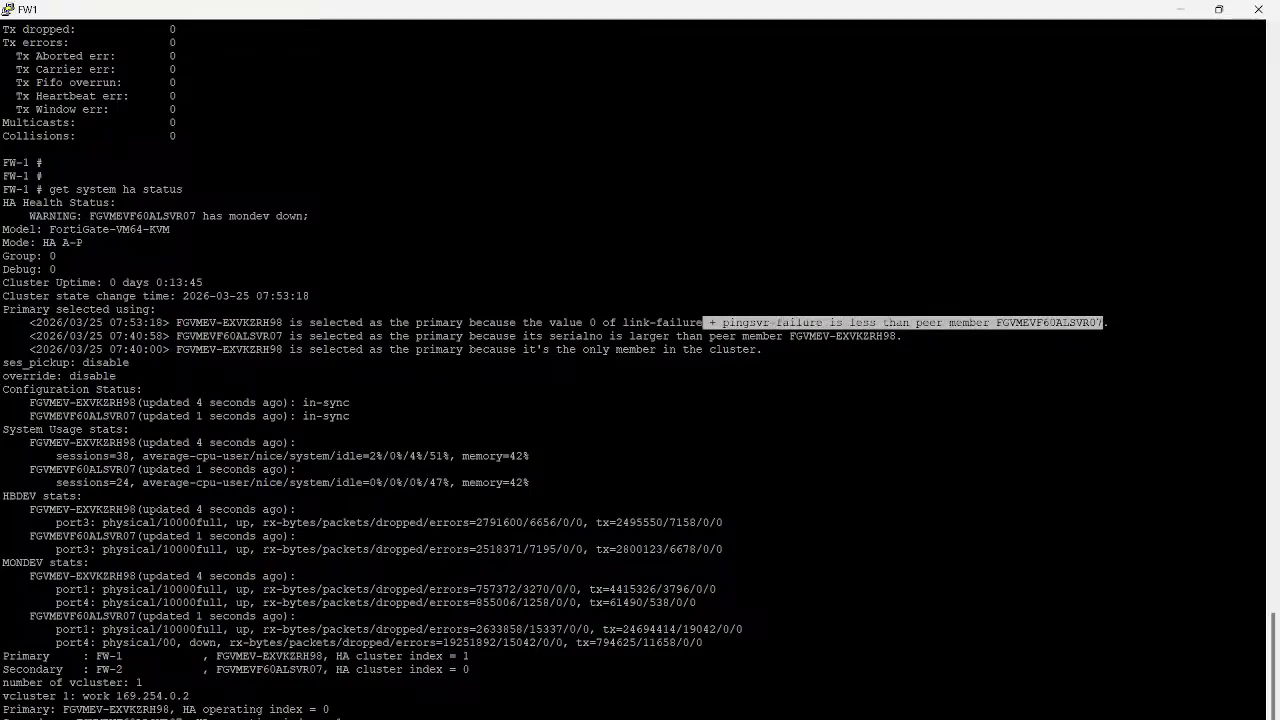
double_click(968, 322)
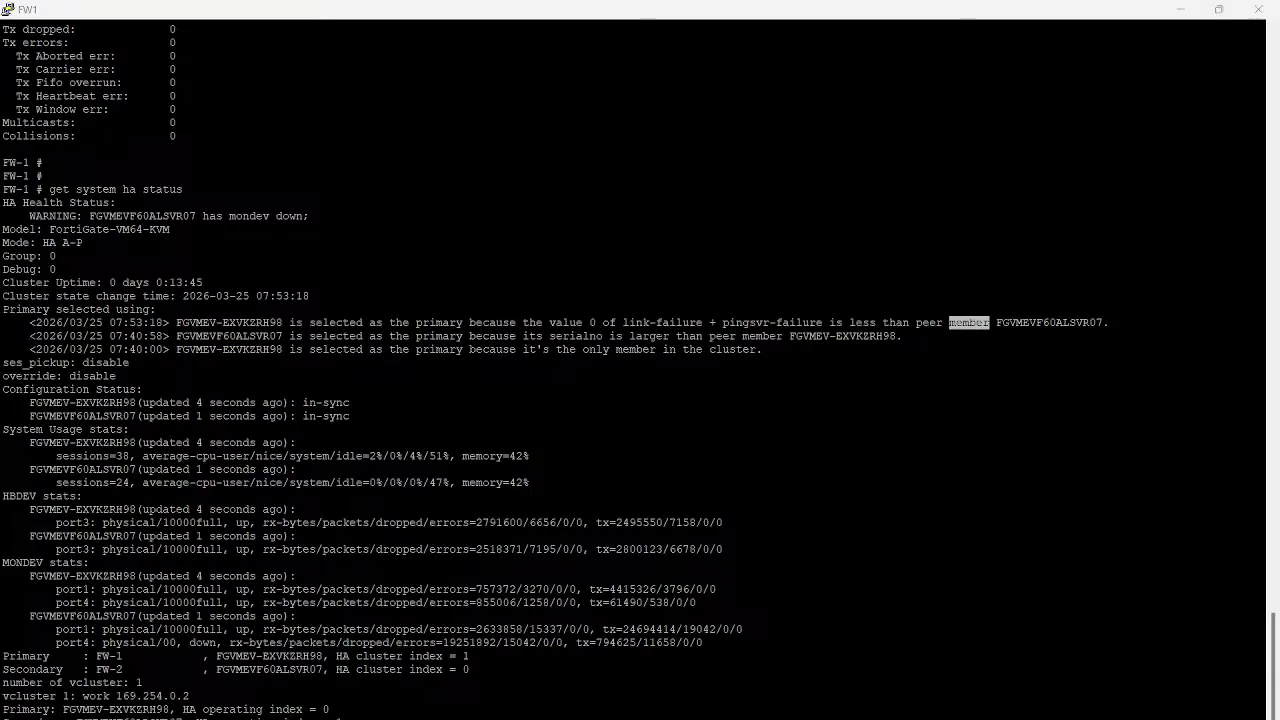
click(665, 670)
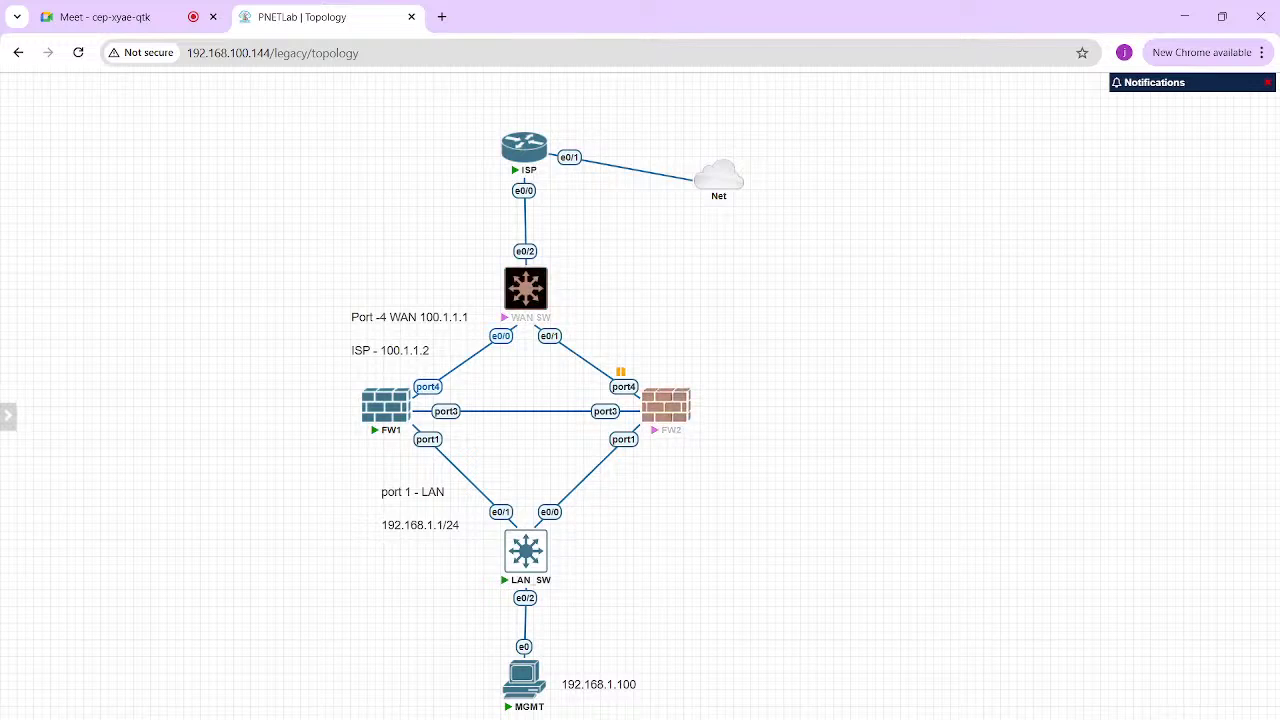
Refresh the HA cluster table and let the paused ping window resume
right_click(622, 387)
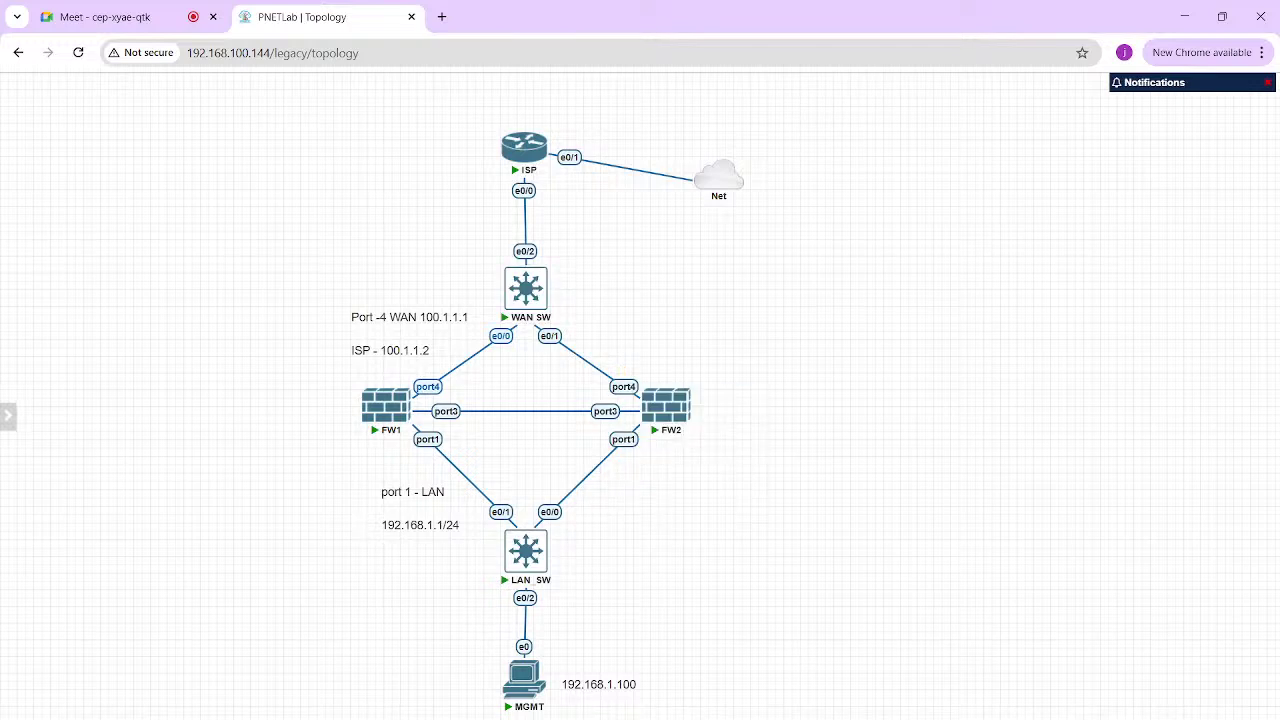
click(937, 680)
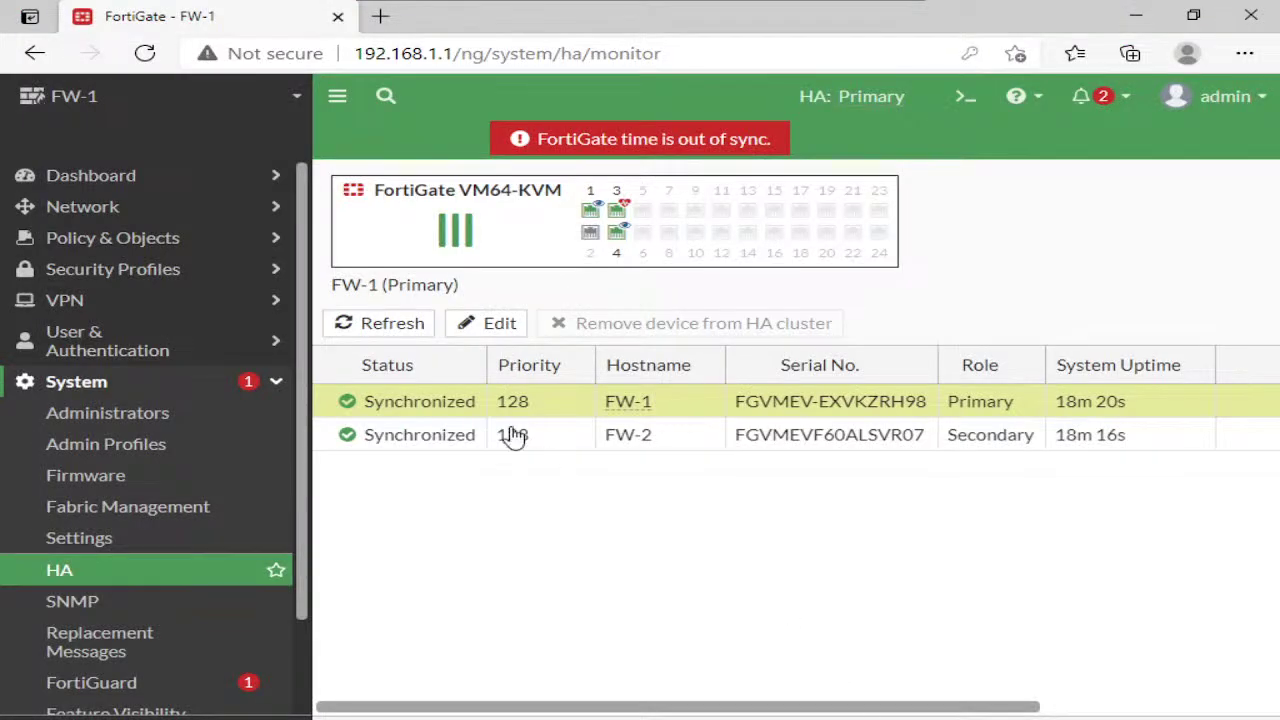
click(410, 328)
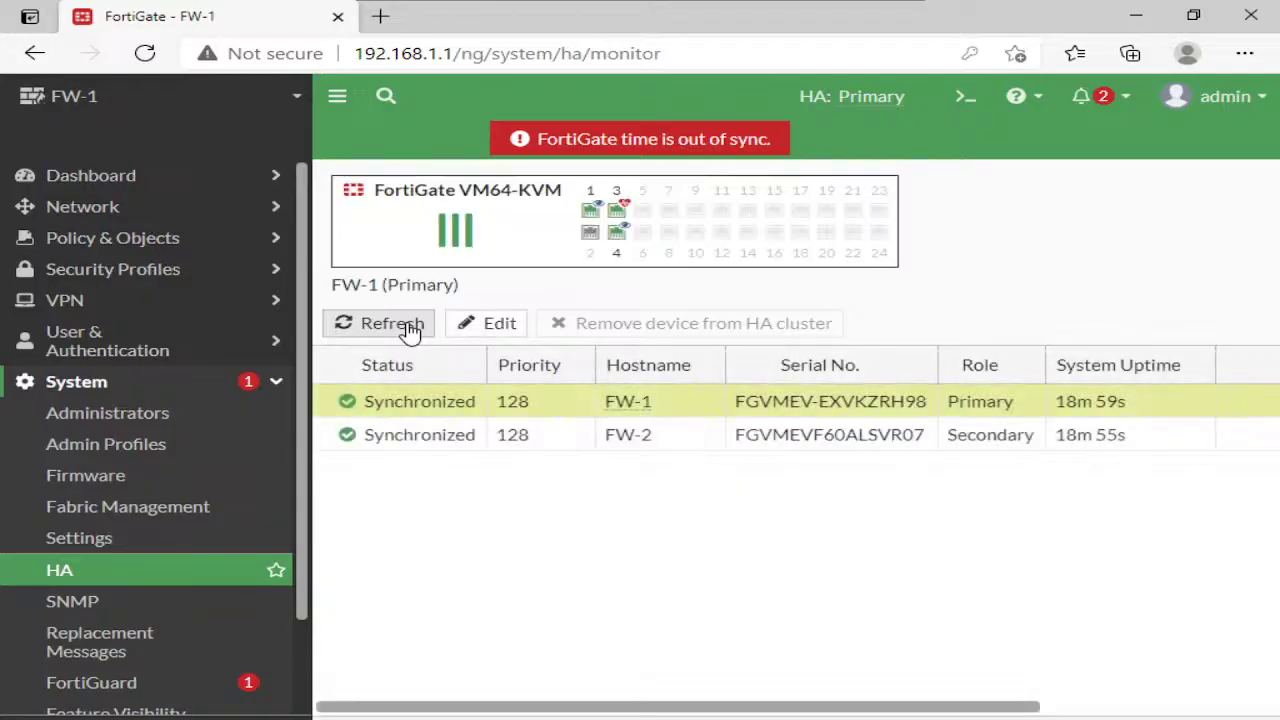
click(410, 328)
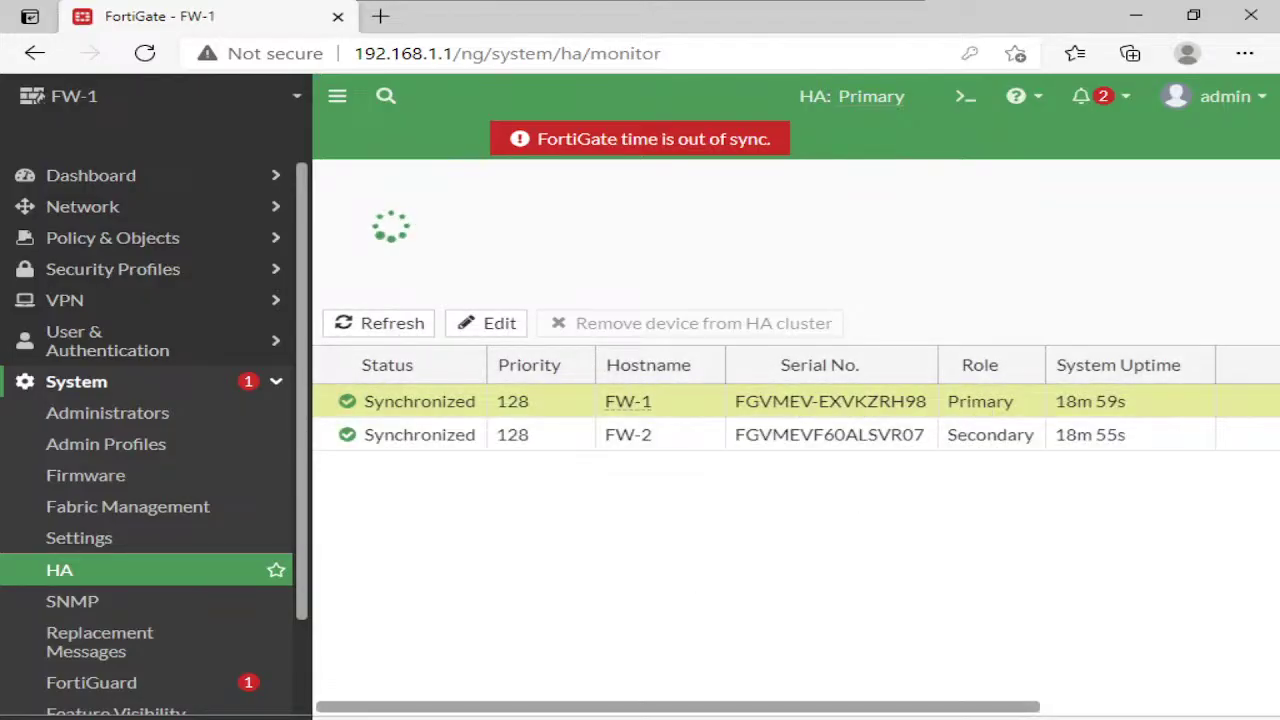
key(alt+Tab)
click(492, 406)
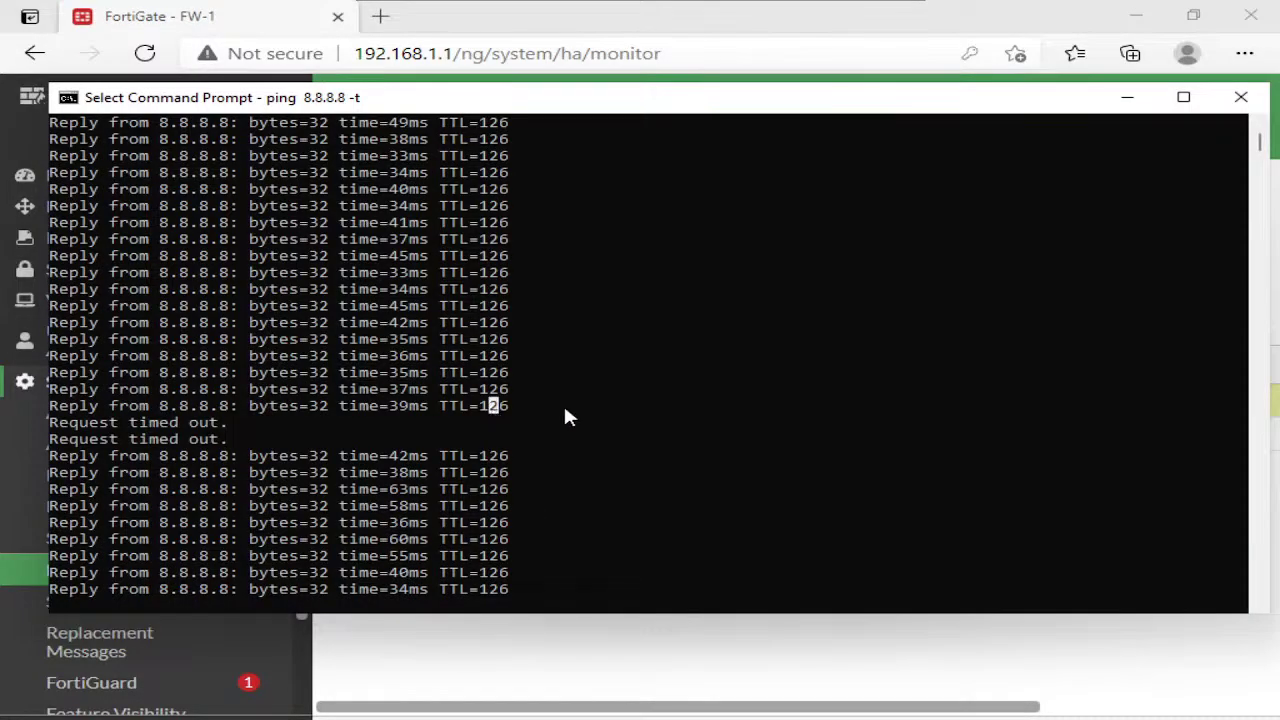
key(Escape)
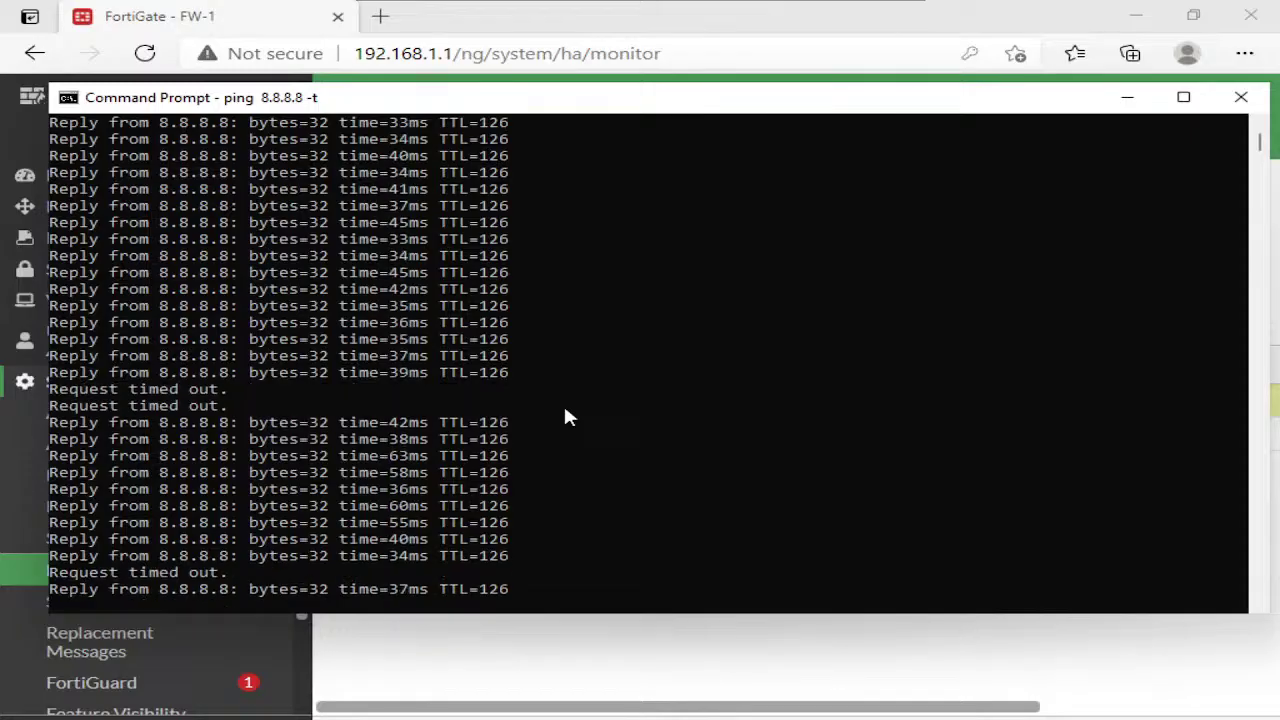
Refresh the HA table again, confirming FW-1 primary and FW-2 secondary both Synchronized
click(586, 657)
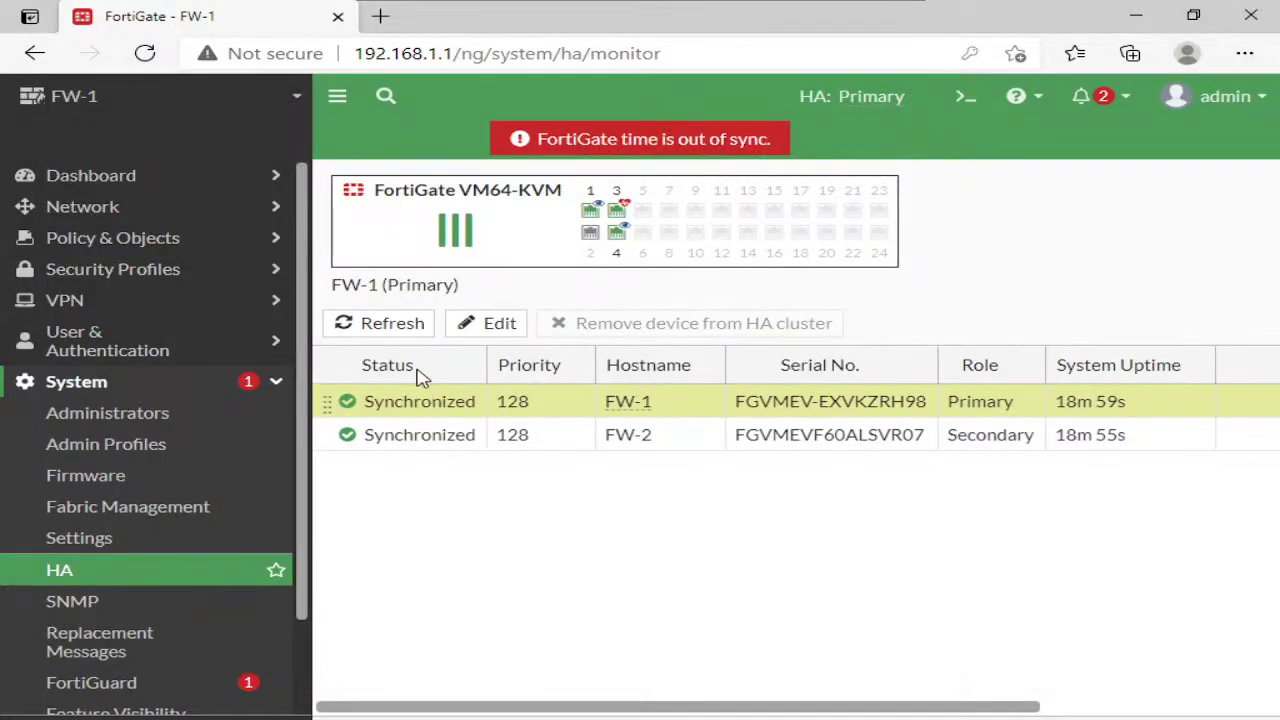
click(392, 323)
click(392, 323)
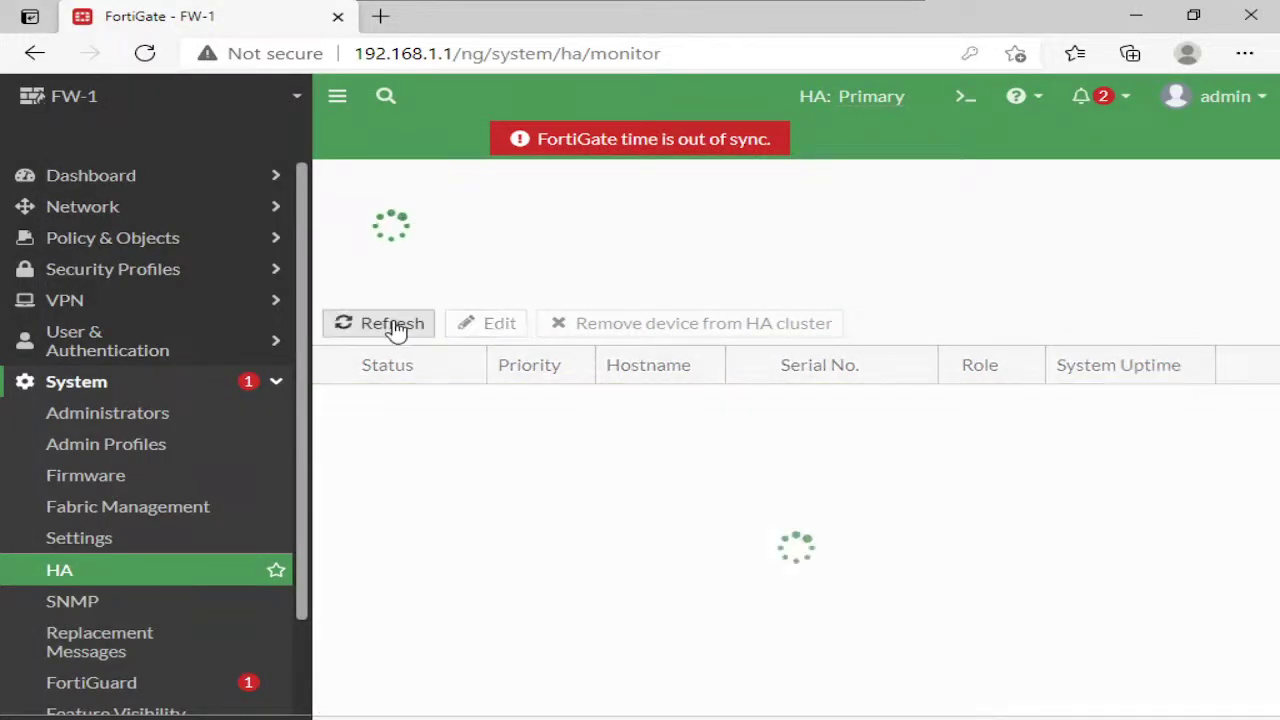
mouse_move(610, 22)
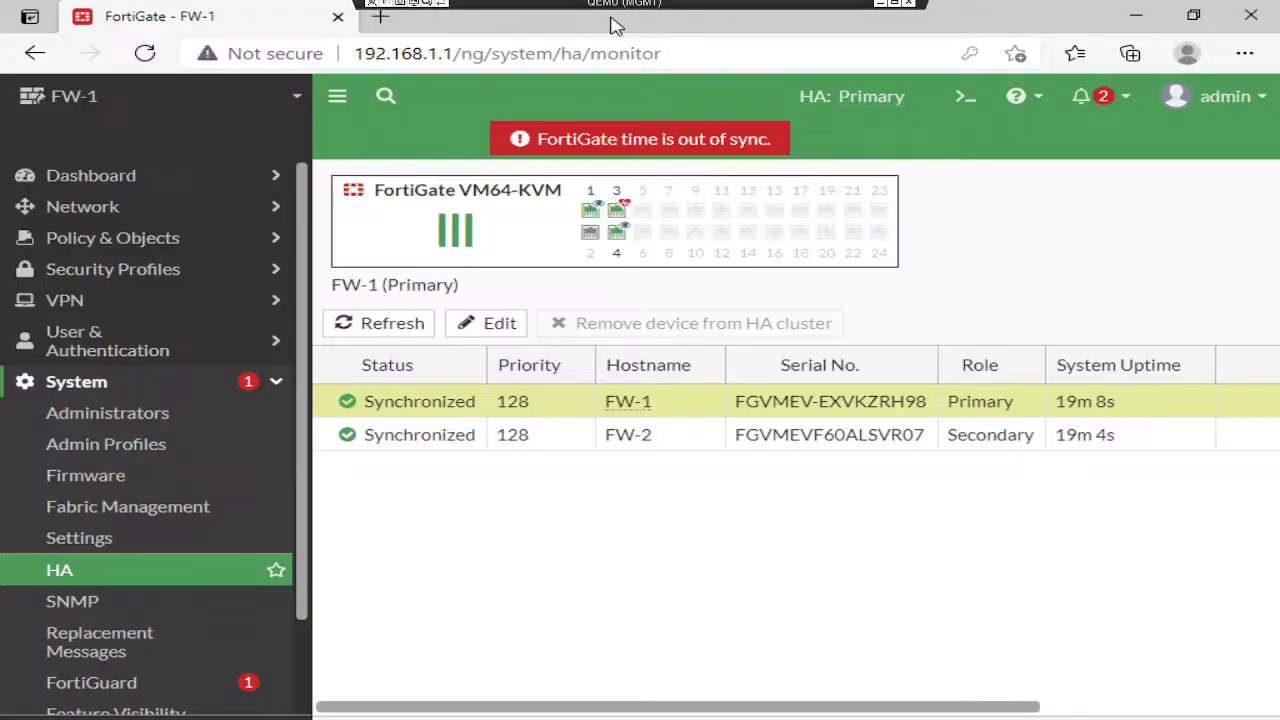
click(881, 8)
Stop FW1 and confirm HA lists only FW-2 as Primary while pings to 8.8.8.8 continue
mouse_move(406, 399)
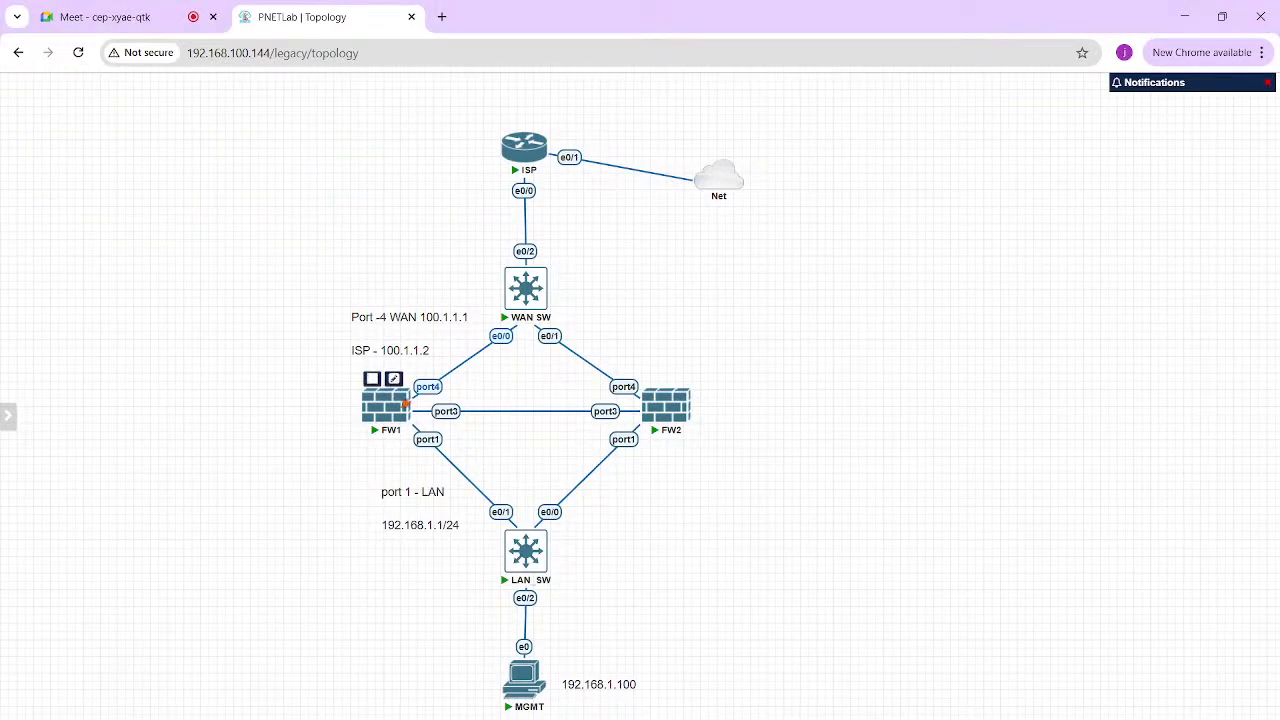
click(372, 379)
click(885, 662)
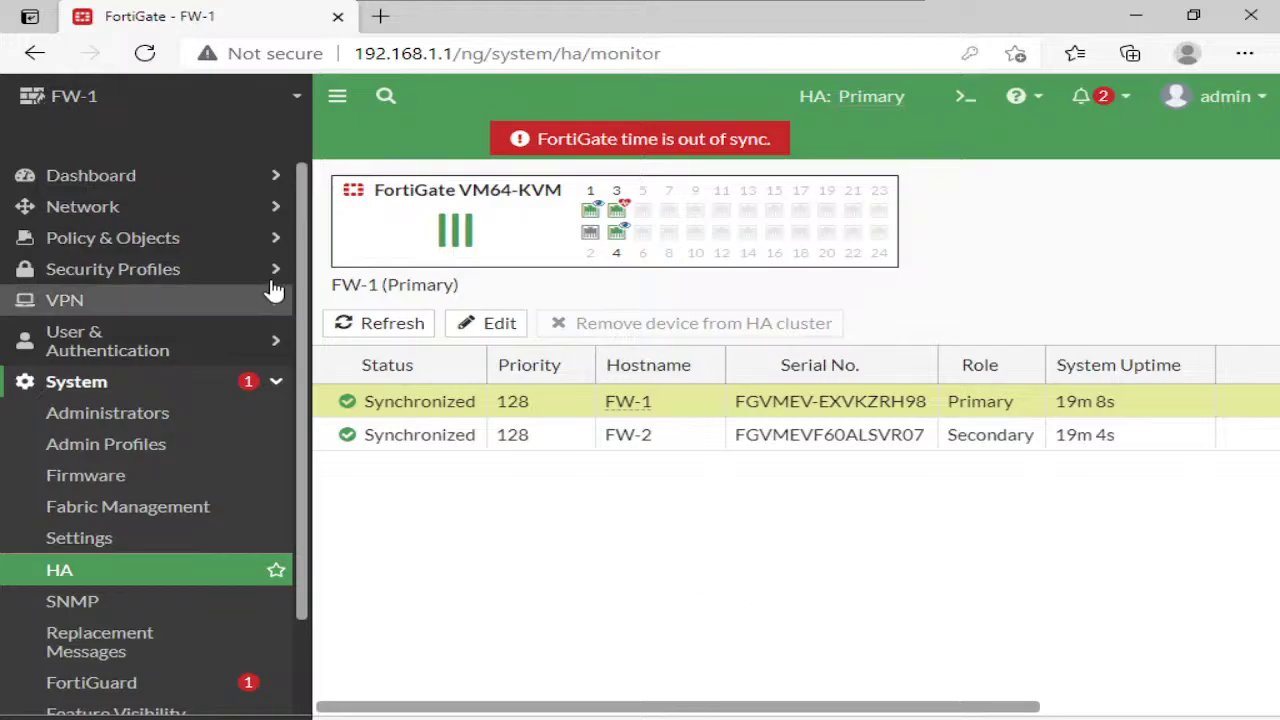
click(376, 325)
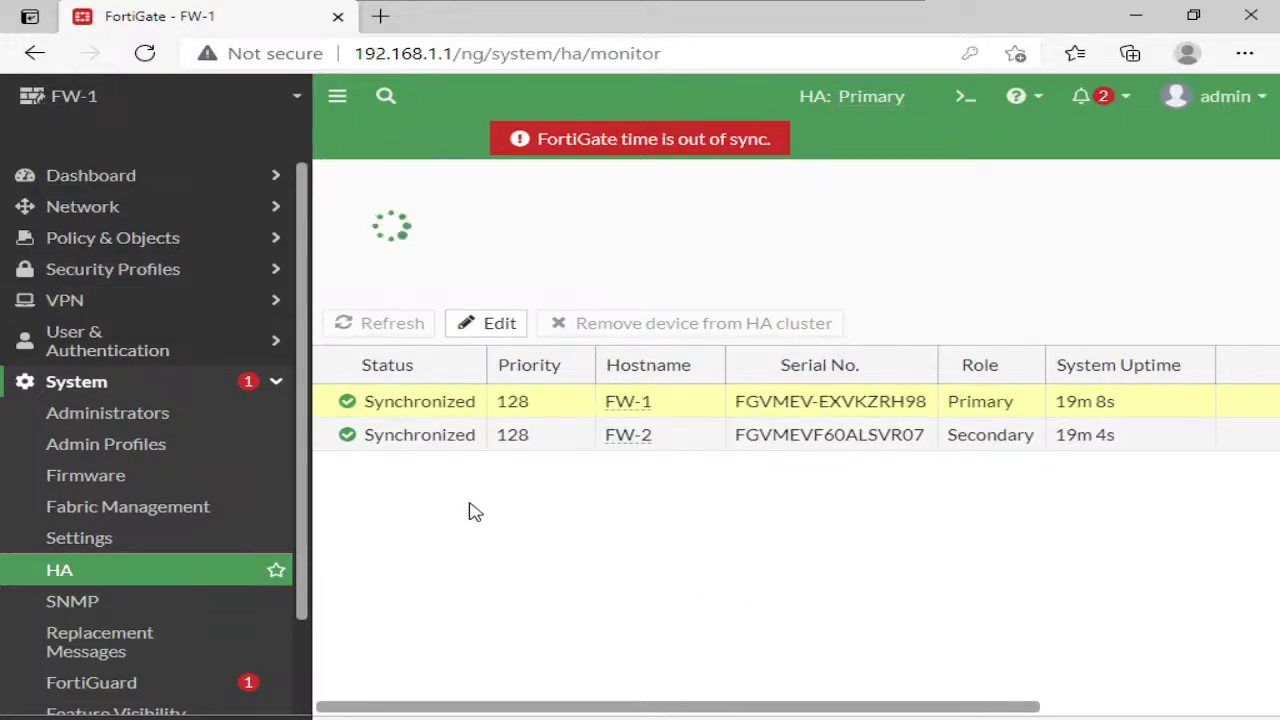
key(alt+Tab)
click(593, 506)
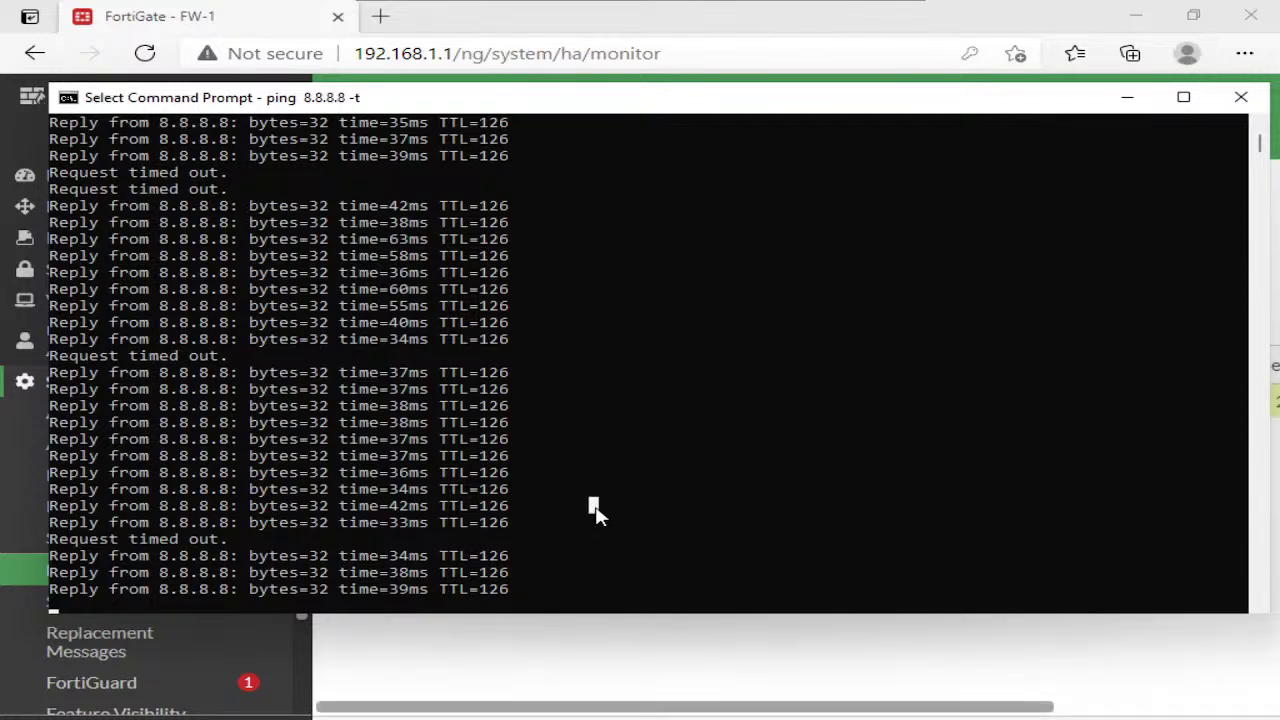
click(500, 674)
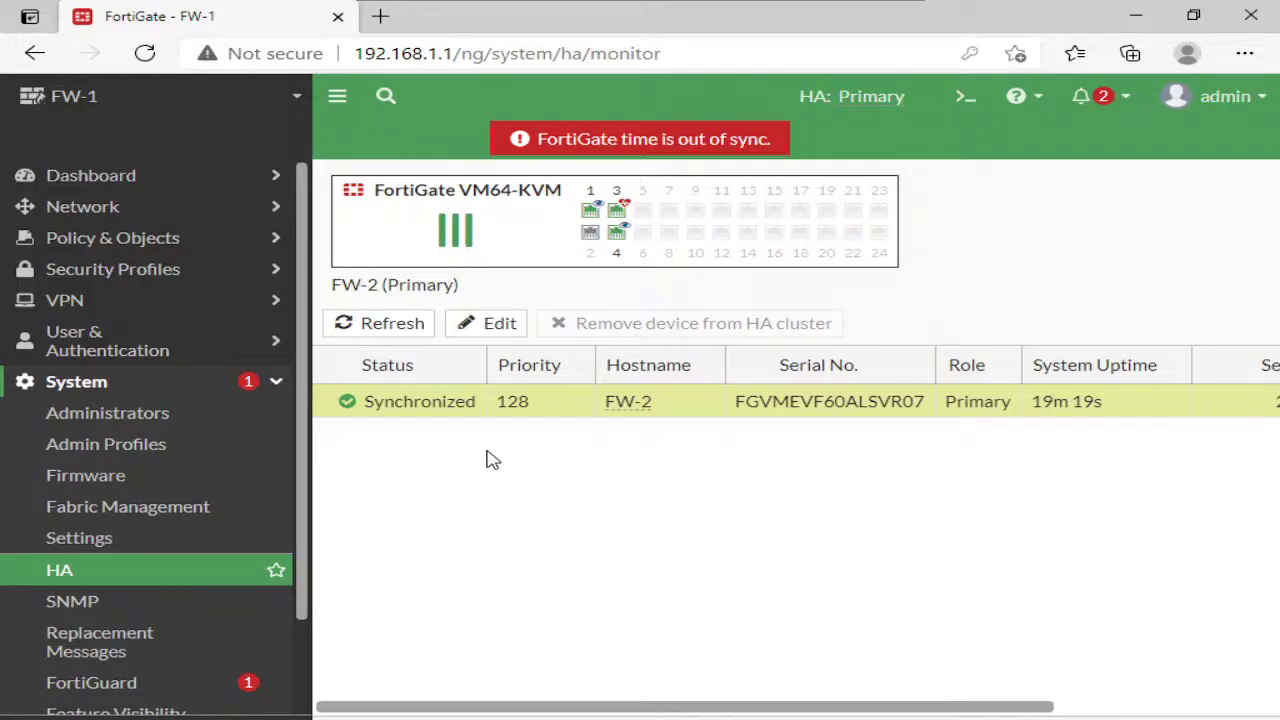
mouse_move(858, 20)
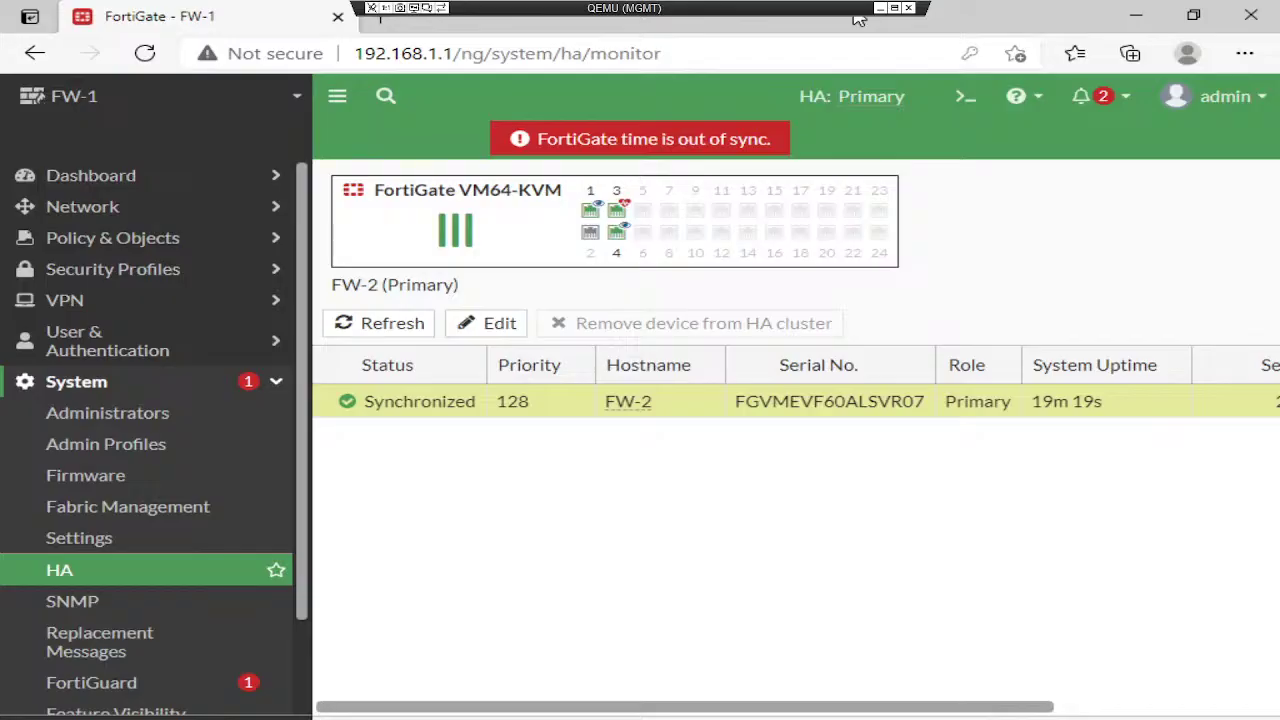
click(880, 8)
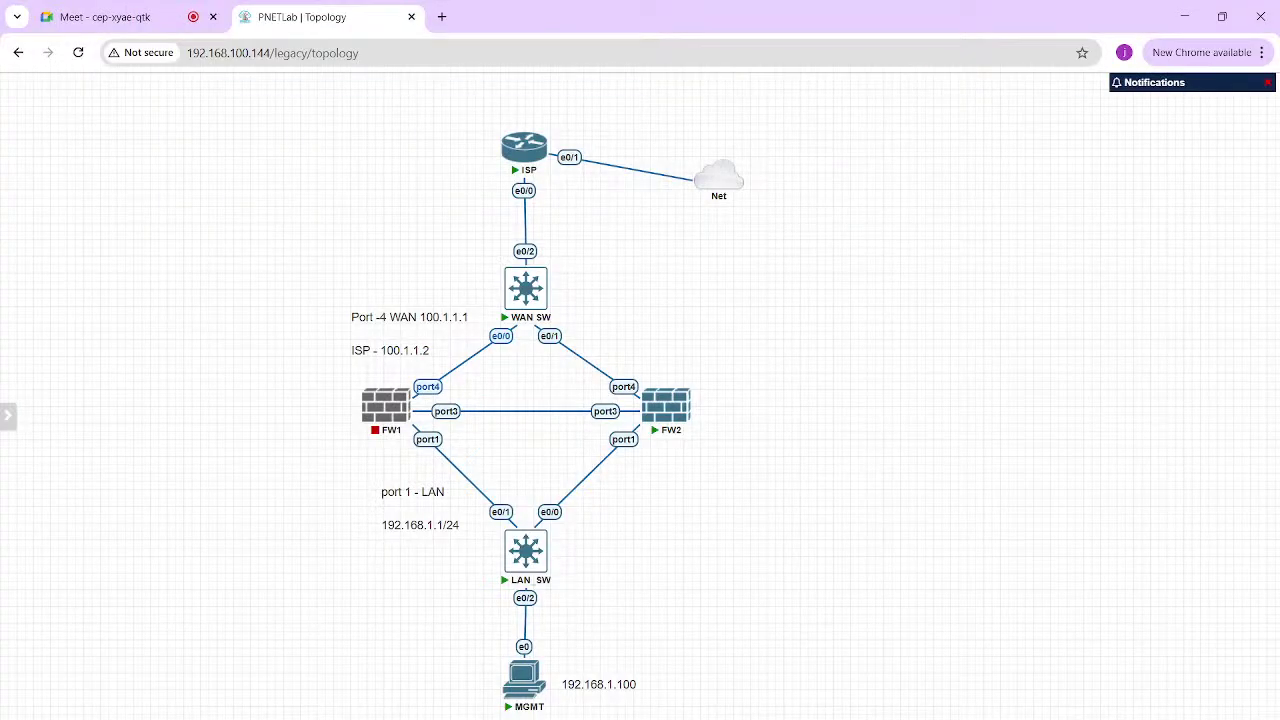
Start FW1 again and sketch L-M/W-M notes and link marks on the topology, then clear them
click(372, 379)
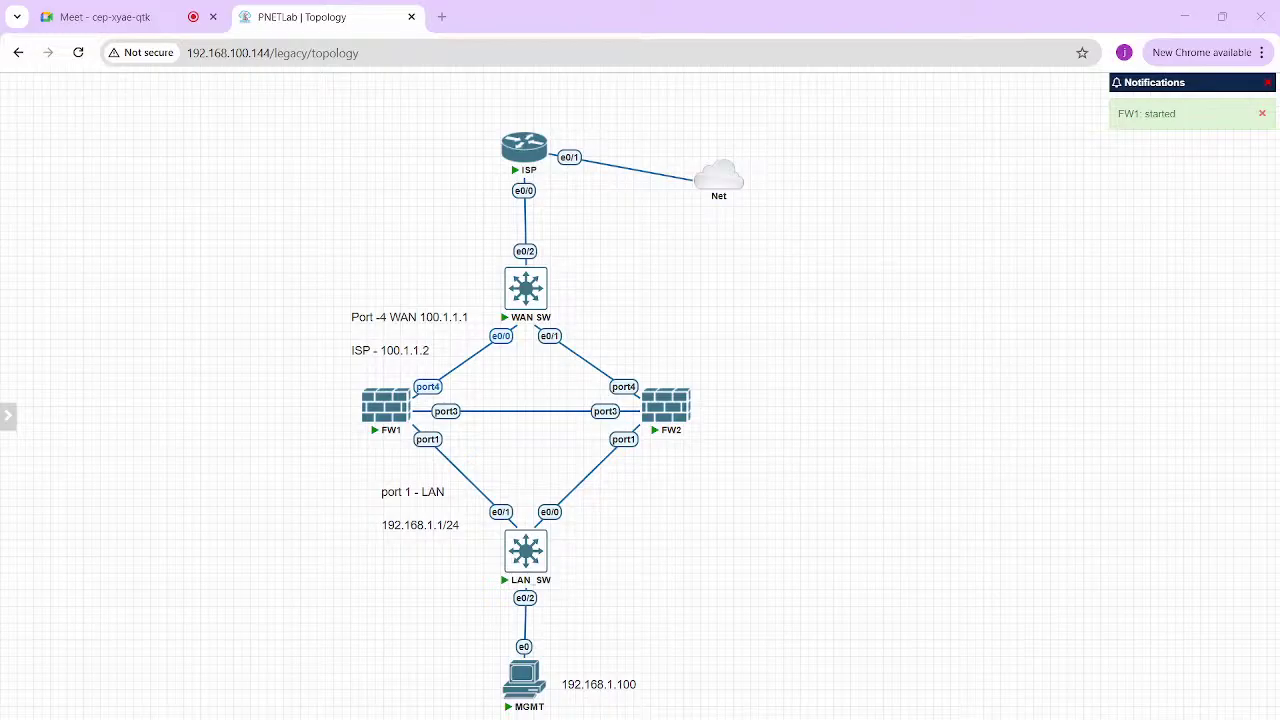
drag(795, 288, 805, 296)
mouse_move(822, 292)
mouse_down()
mouse_move(837, 288)
mouse_move(812, 310)
mouse_move(848, 324)
mouse_move(775, 268)
mouse_move(780, 334)
mouse_up()
mouse_move(768, 386)
mouse_down()
mouse_move(776, 398)
mouse_move(814, 382)
mouse_move(820, 398)
mouse_move(766, 398)
mouse_up()
mouse_move(614, 384)
mouse_down()
mouse_move(628, 377)
mouse_move(618, 404)
mouse_up()
drag(300, 400, 314, 412)
drag(300, 392, 292, 398)
drag(610, 438, 627, 428)
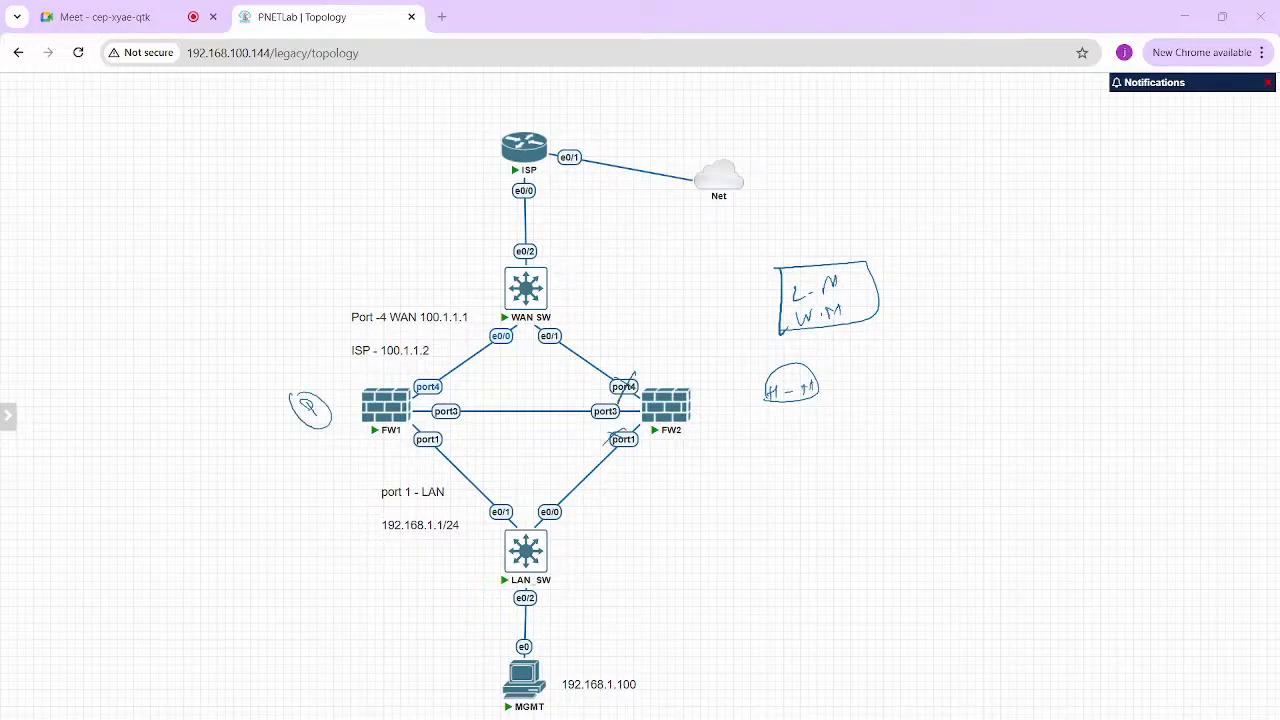
drag(337, 421, 360, 444)
key(Escape)
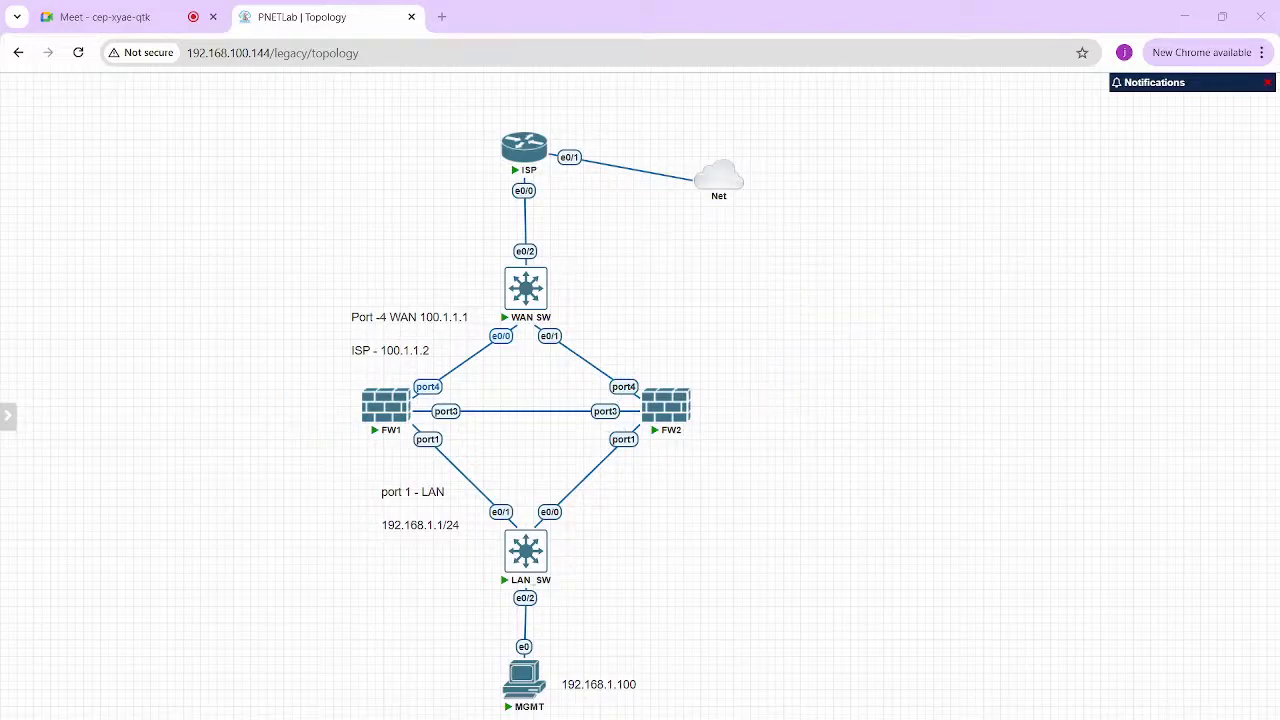
Cross out FW2 and mark FW1 with a circled P for primary, then clear the ink
drag(642, 388, 693, 422)
drag(680, 376, 641, 452)
drag(324, 382, 330, 396)
mouse_move(316, 380)
mouse_down()
mouse_move(328, 389)
mouse_move(318, 374)
mouse_up()
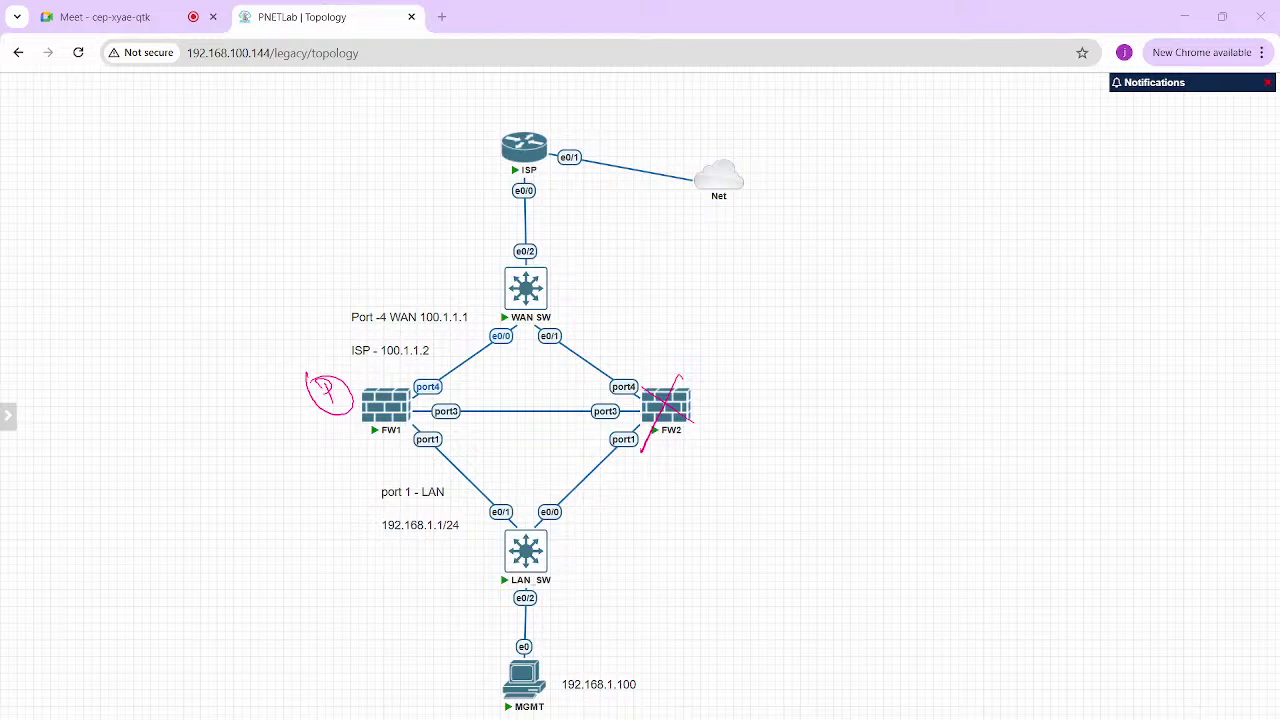
key(Escape)
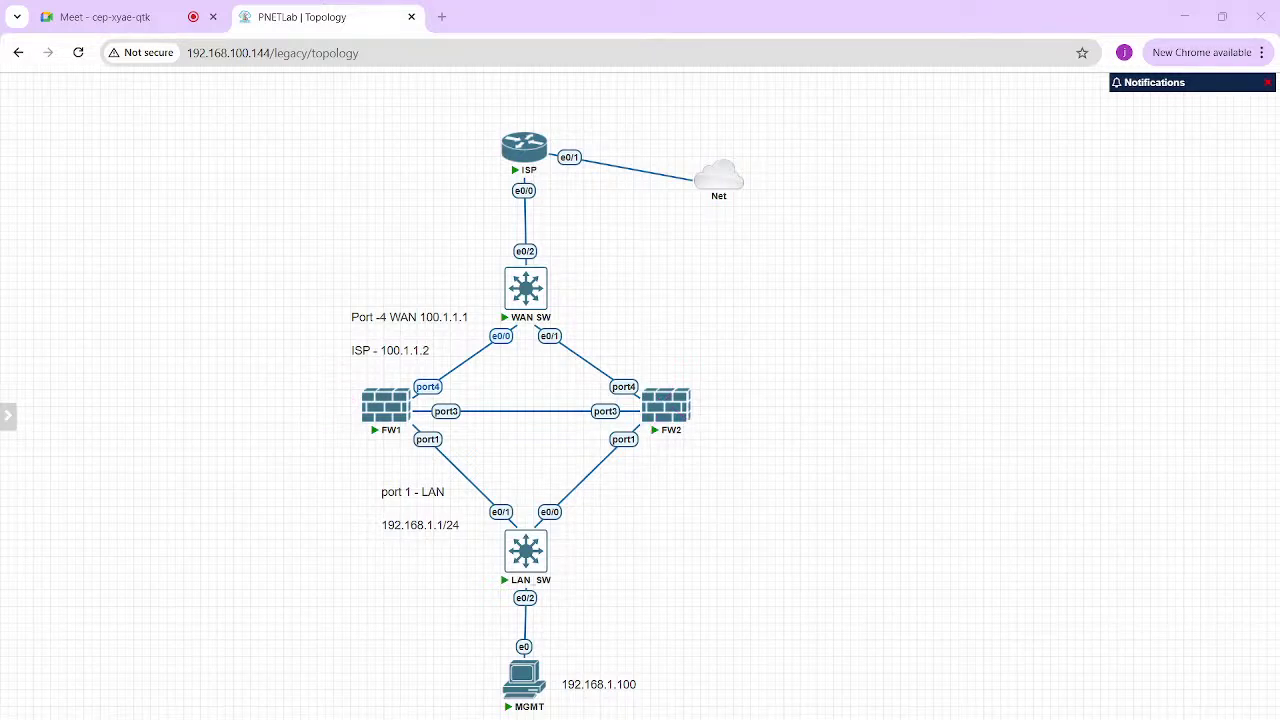
key(ctrl+1)
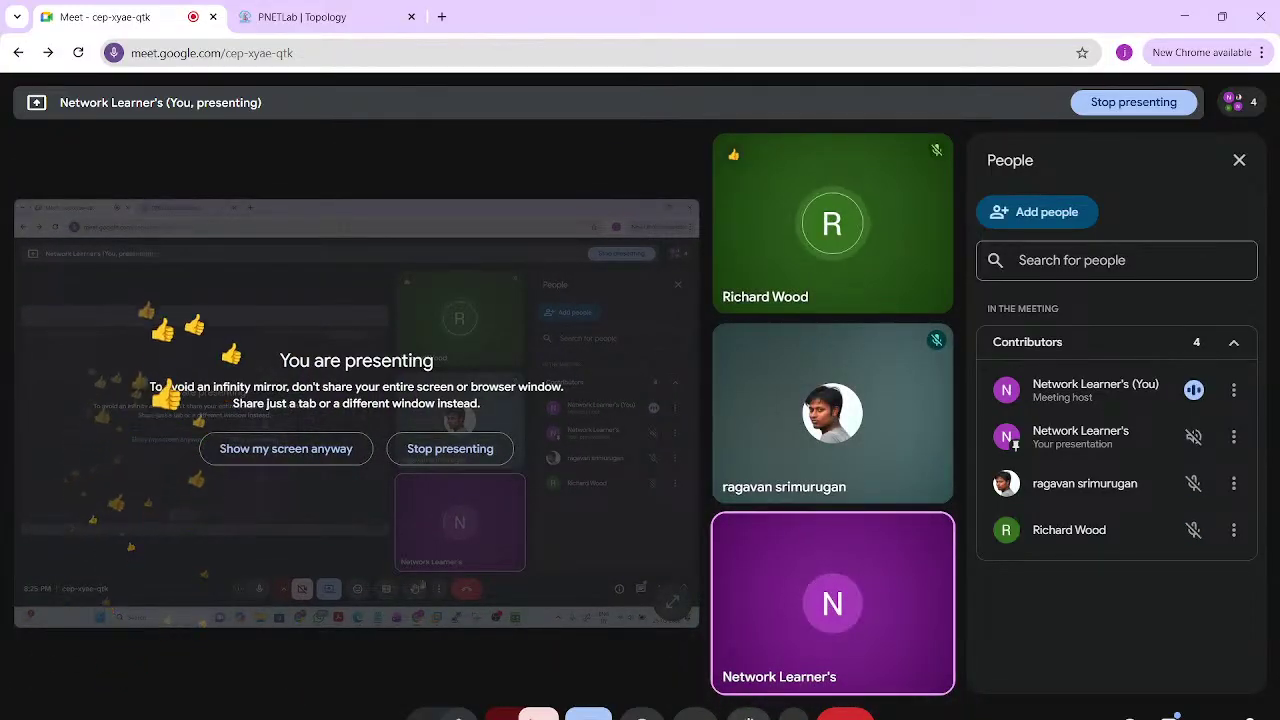
Start a new OneNote page headed 'HA'
mouse_move(716, 719)
click(716, 668)
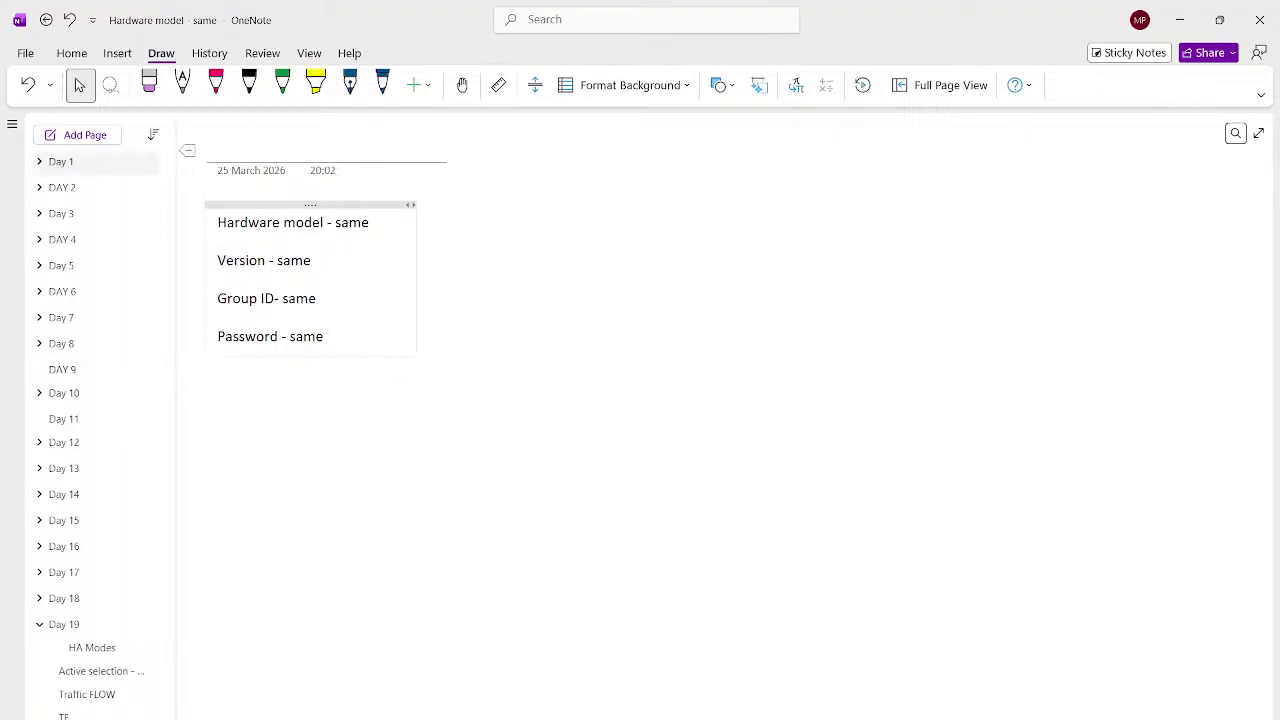
key(ctrl+n)
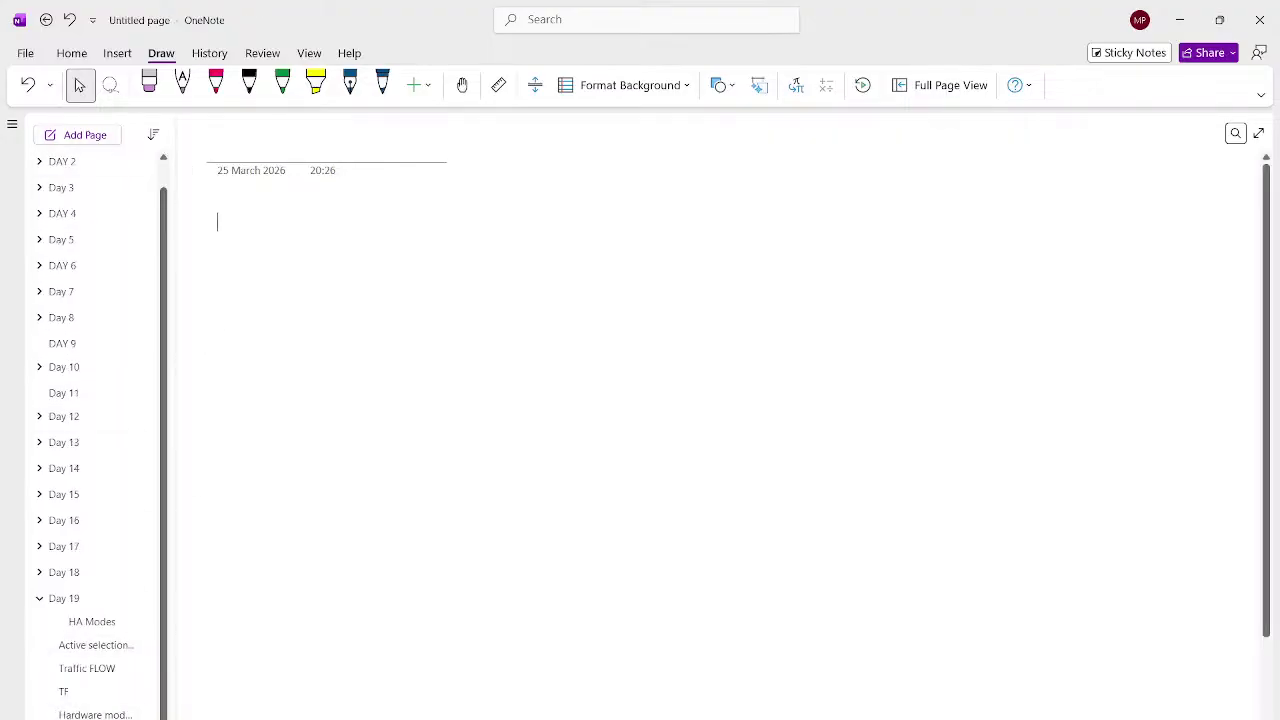
text(HA)
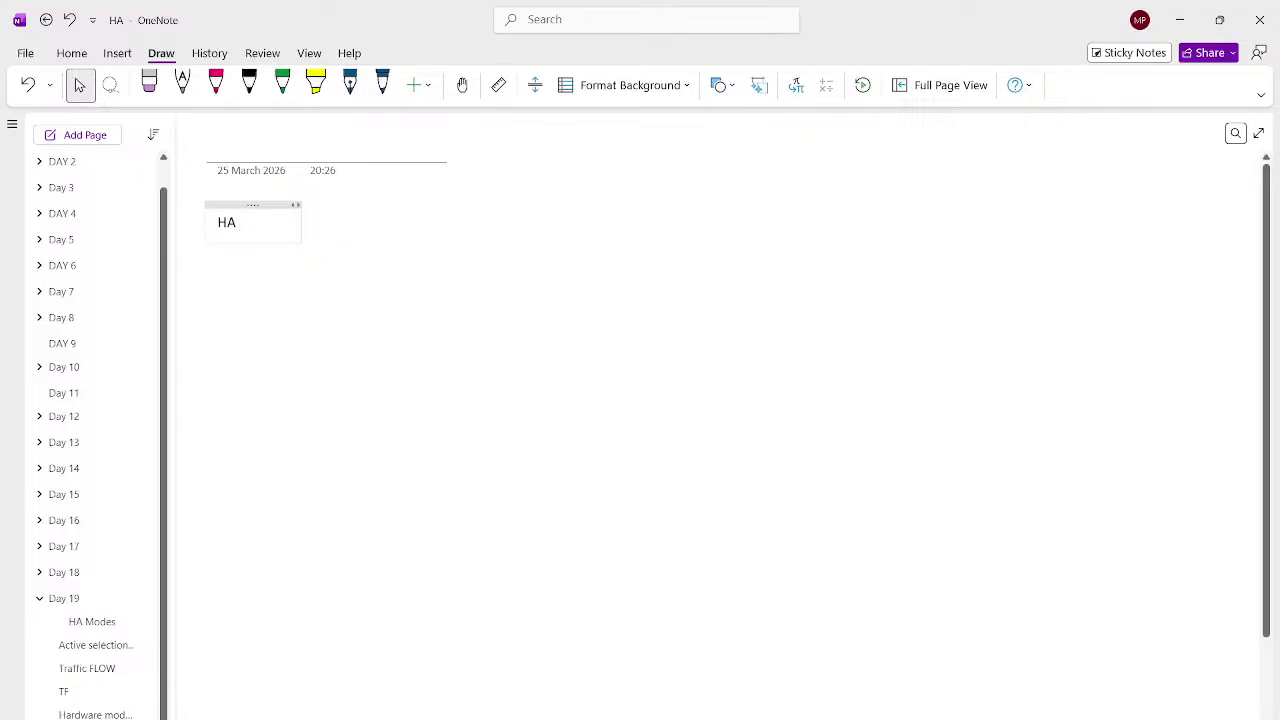
key(Return)
key(Return)
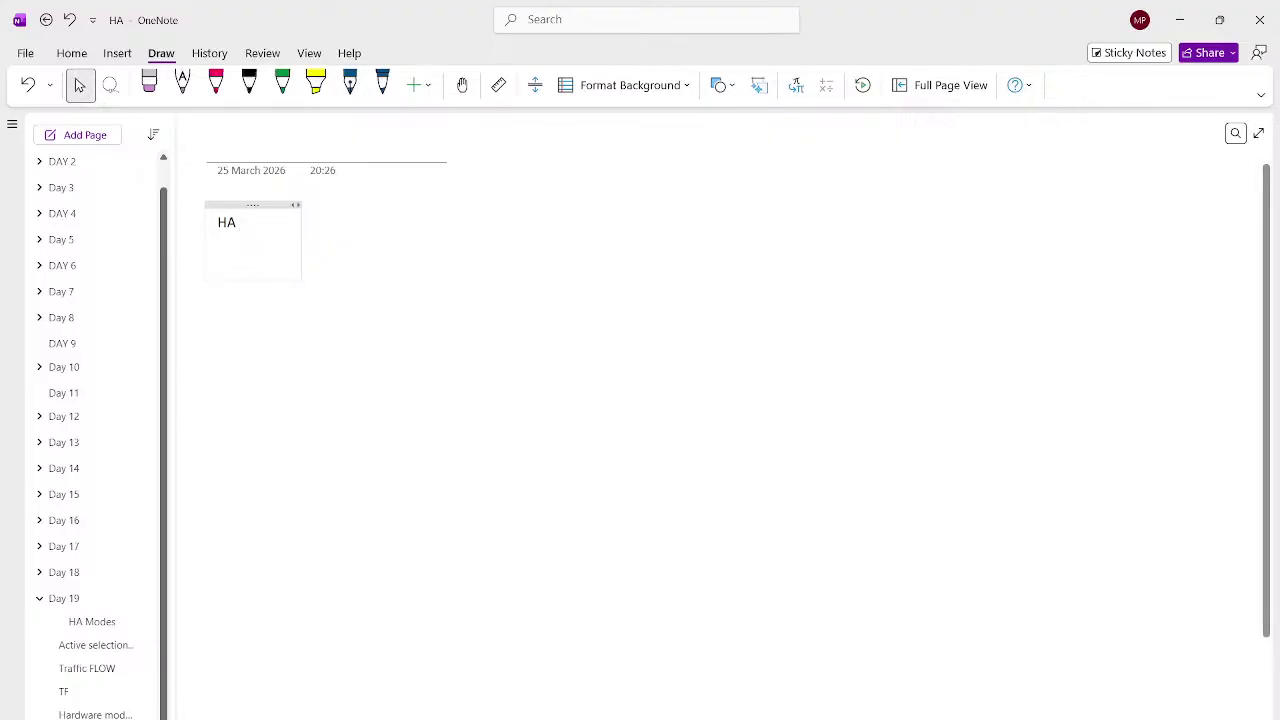
List 'Mode of HA - A/A and A/P', active/primary selection, 'VMAC interface' and 'Link monitor' on separate lines
text(Mode of HA)
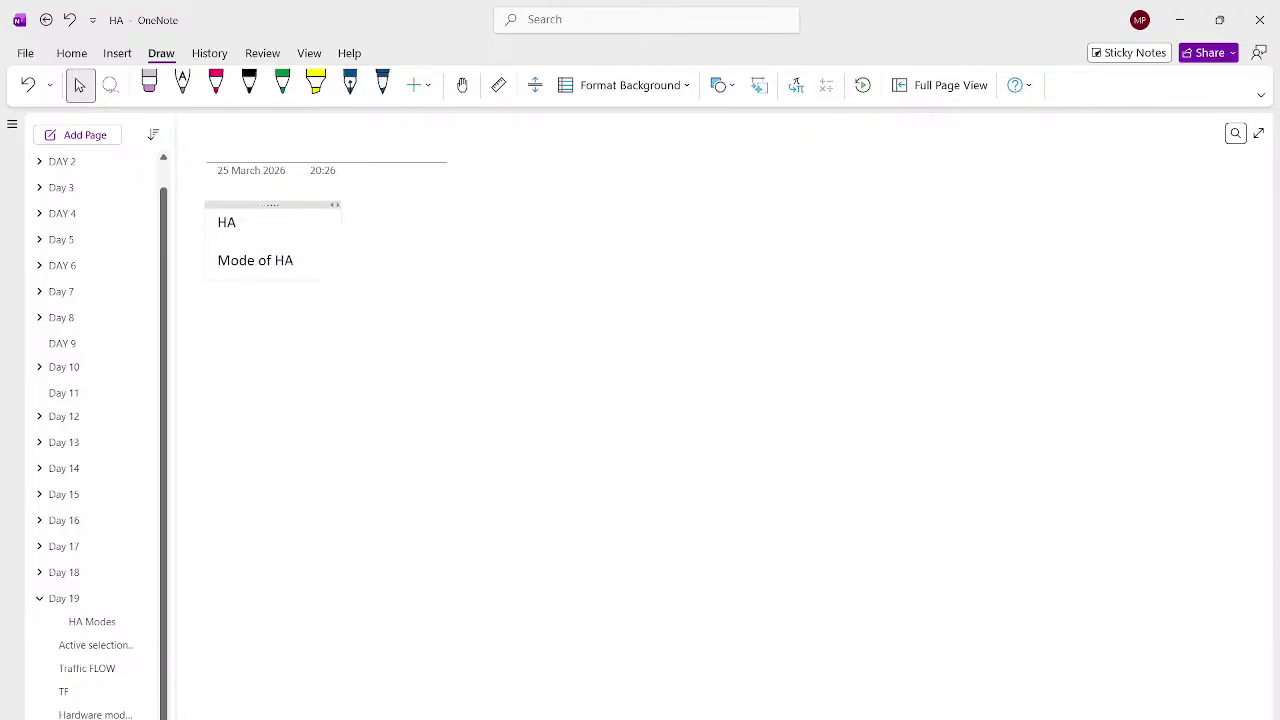
text( - A/A and A/P)
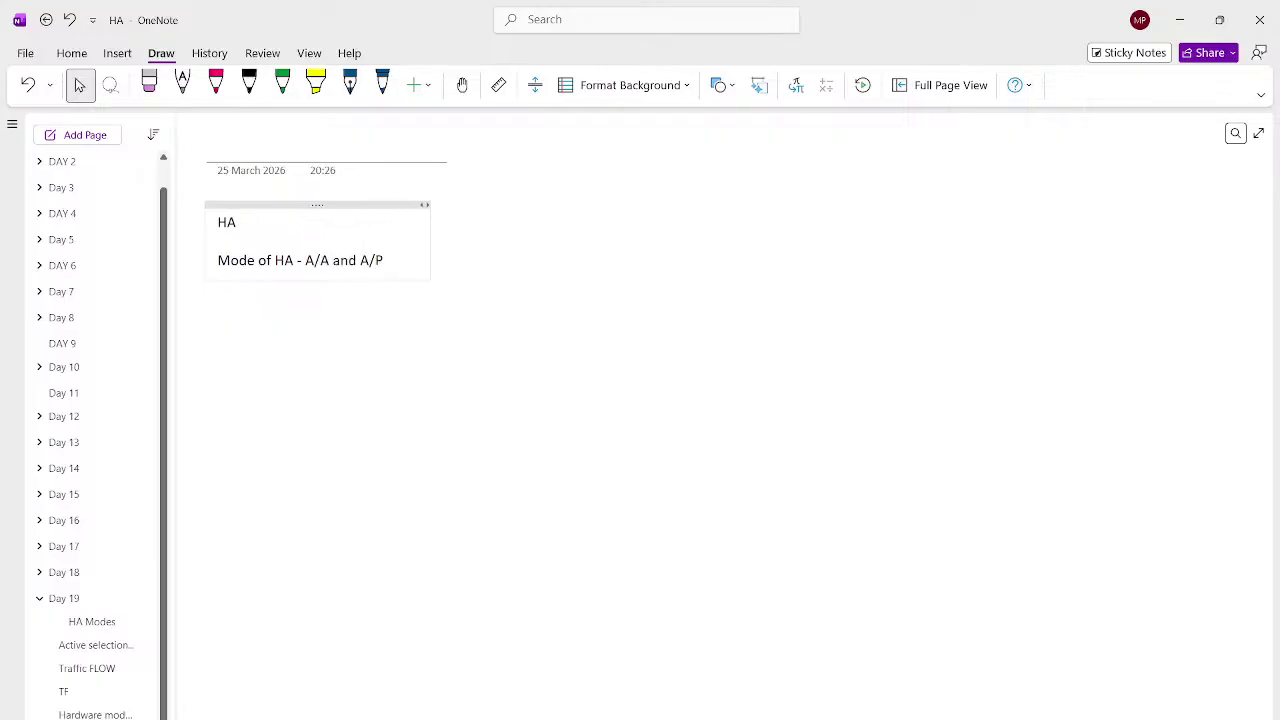
key(Return)
text(Selection for Active or prima)
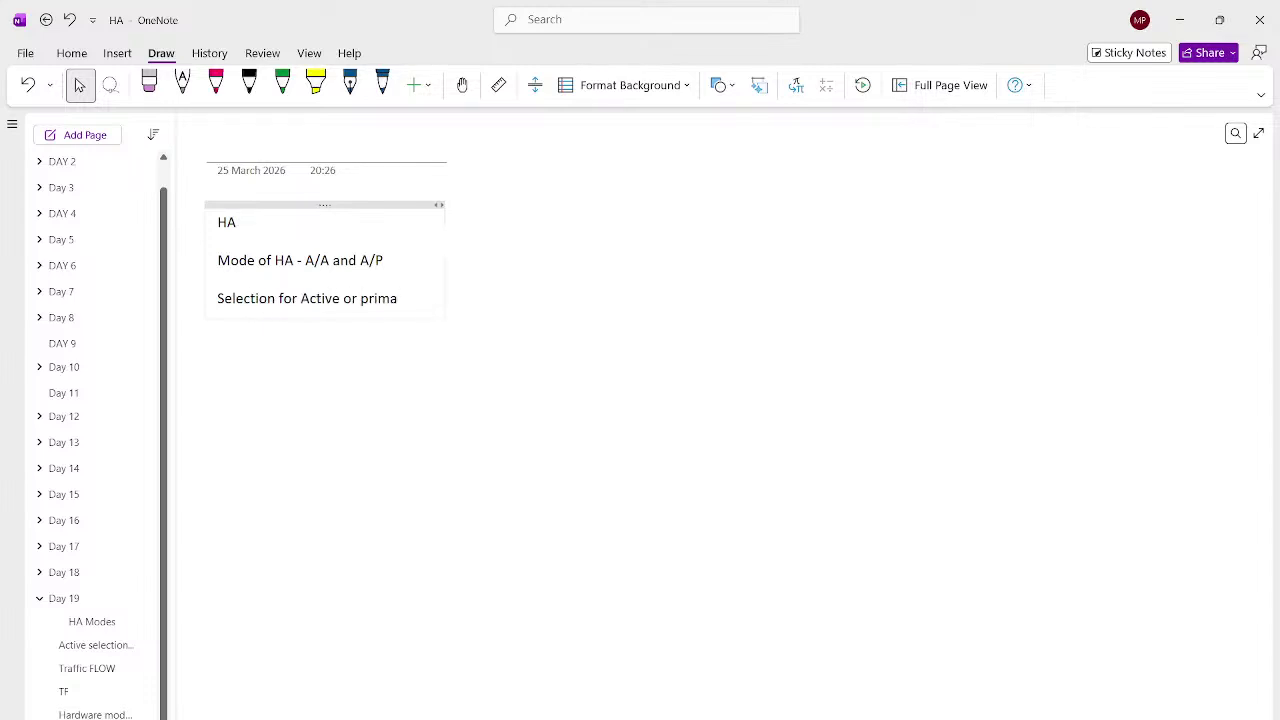
text(ry .)
key(Return)
text(VMAC interface)
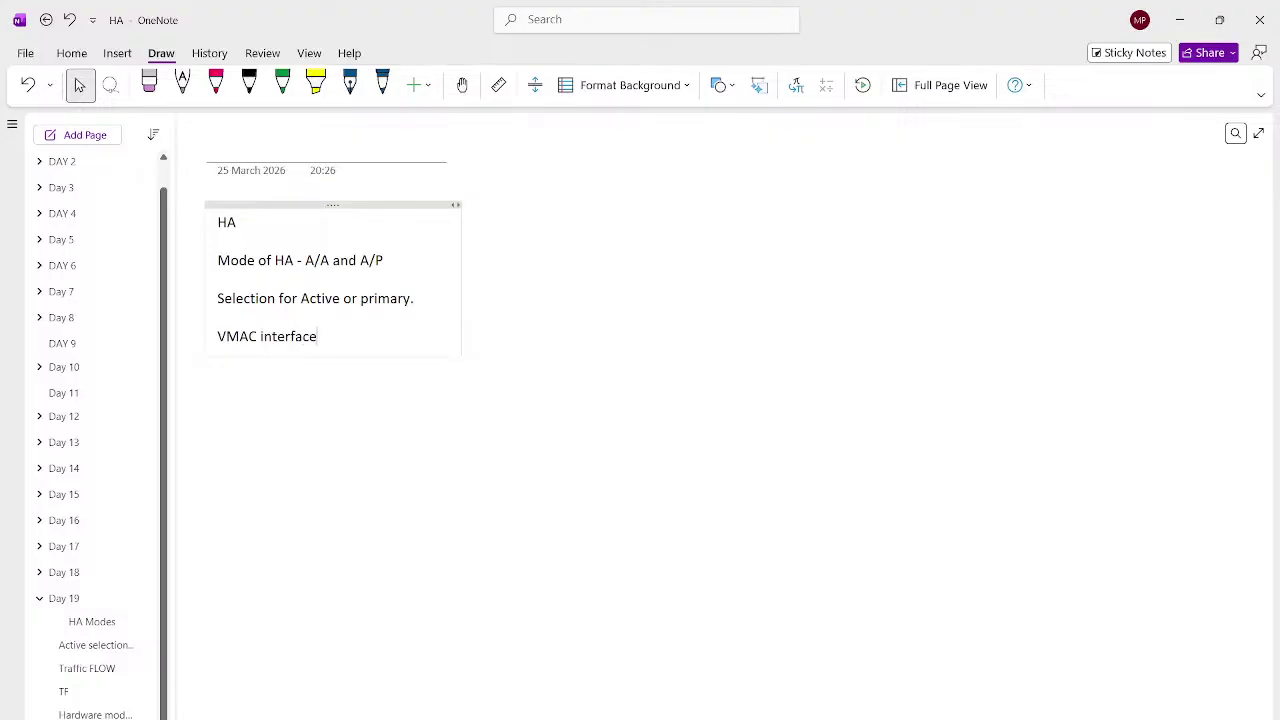
key(Return)
key(Return)
text(Link monitor)
key(Return)
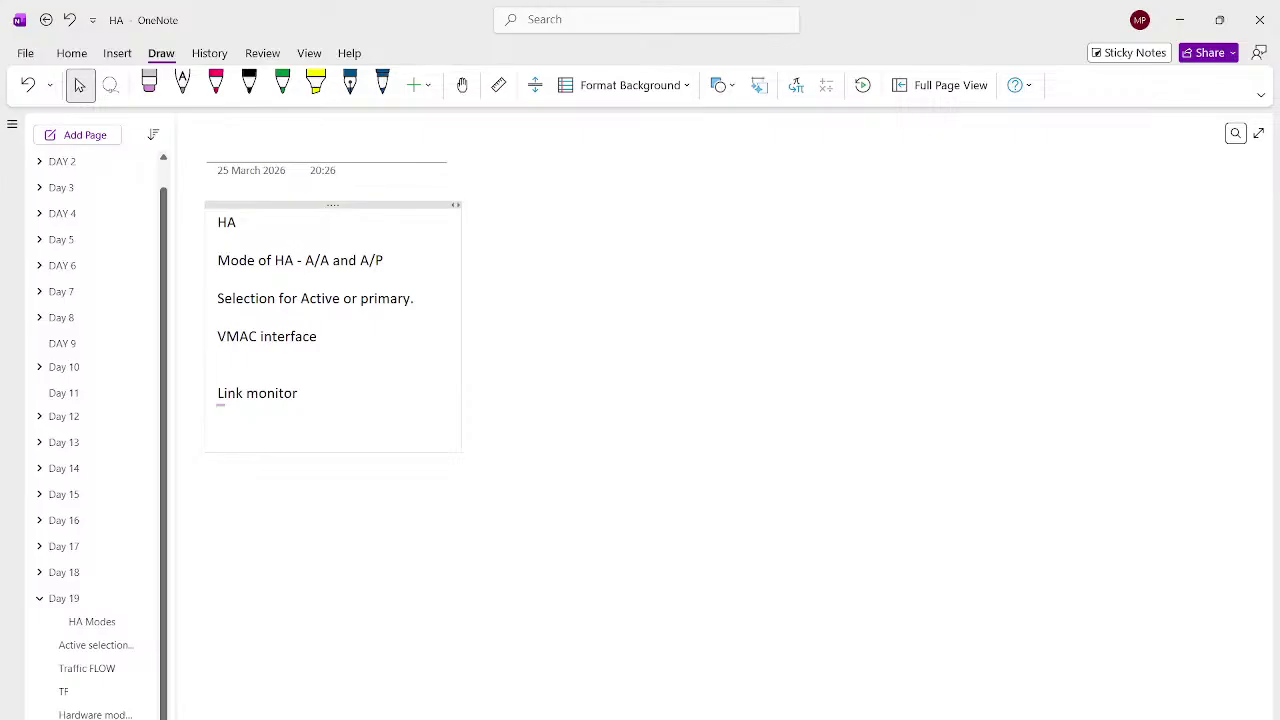
click(752, 719)
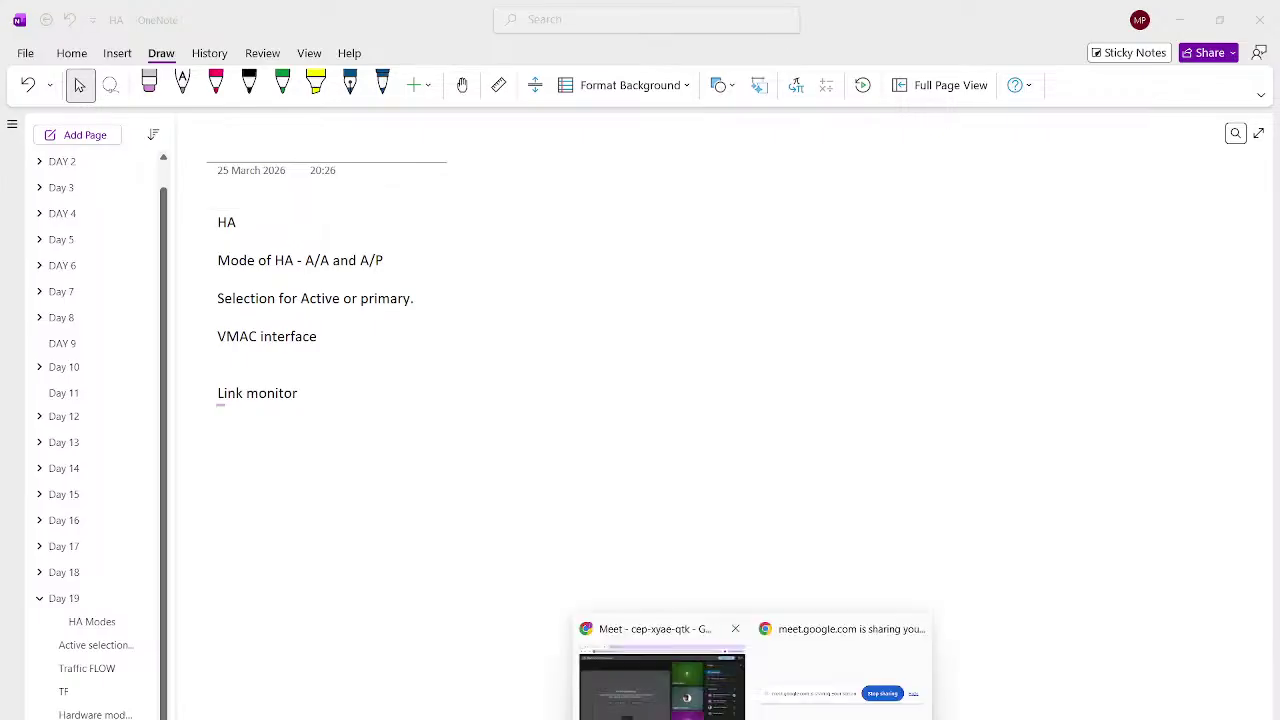
End the Google Meet screen share, leaving the OBS live stream window in front
click(662, 682)
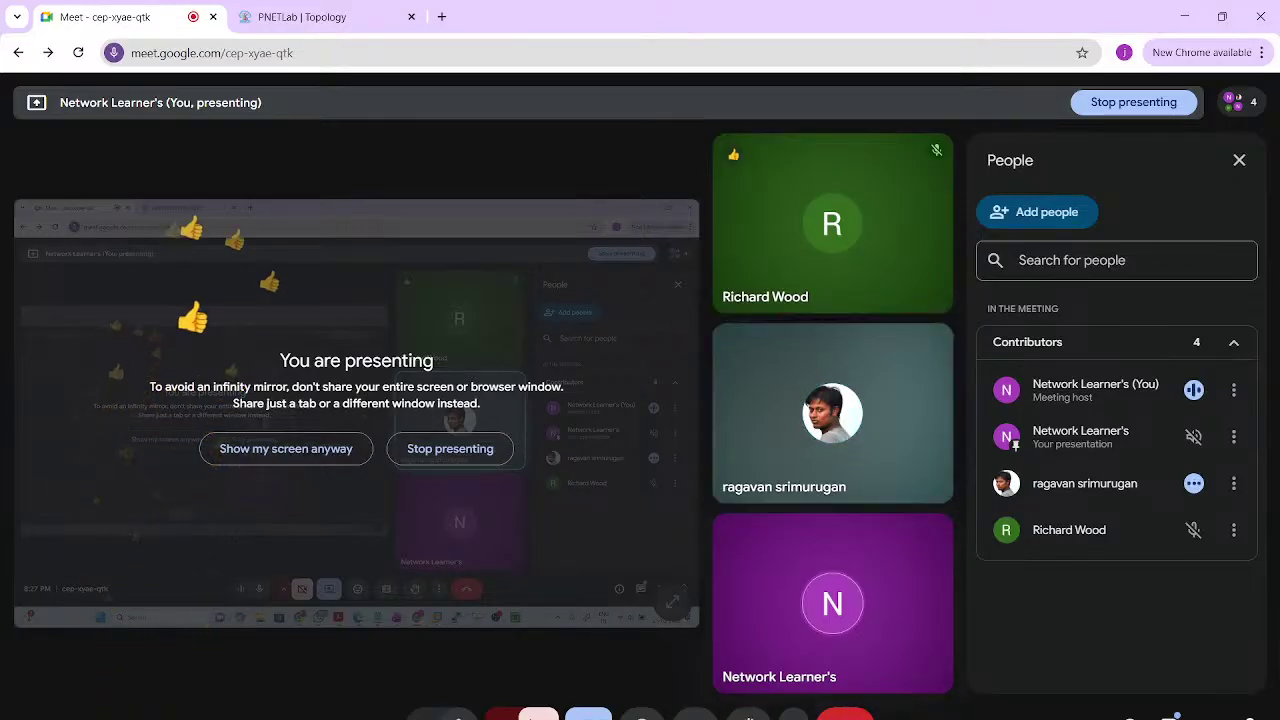
click(450, 448)
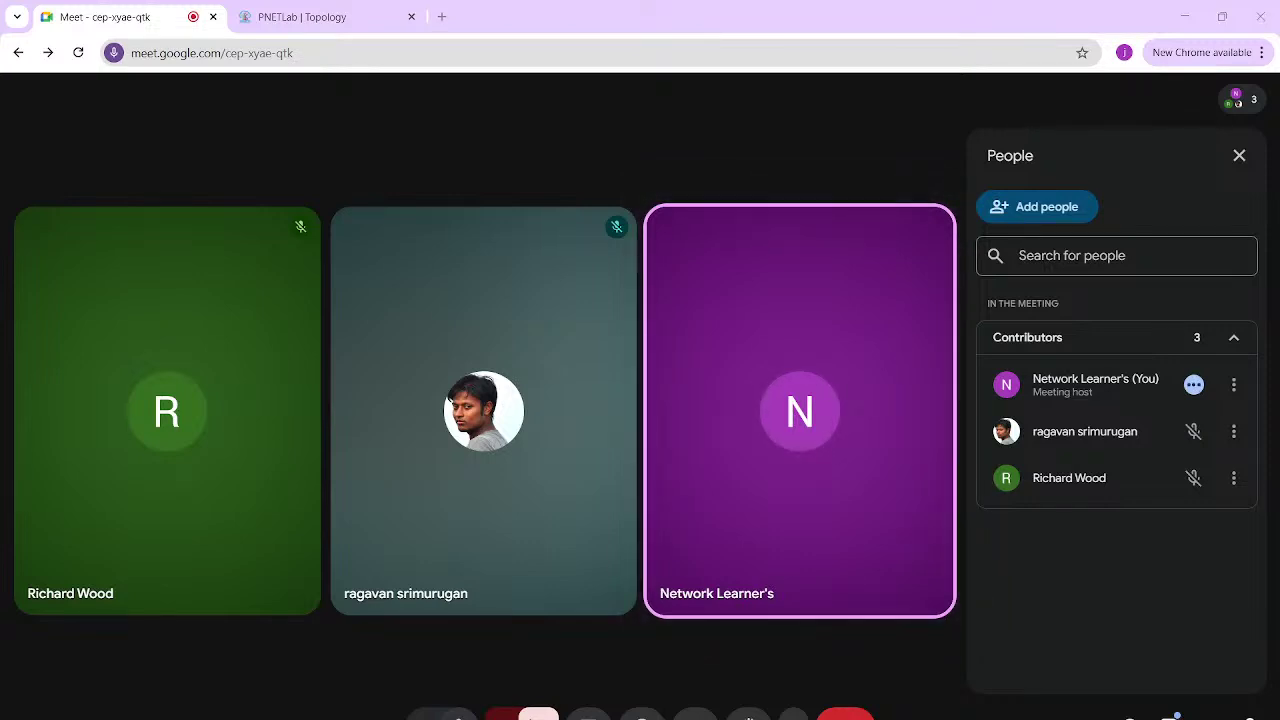
click(895, 718)
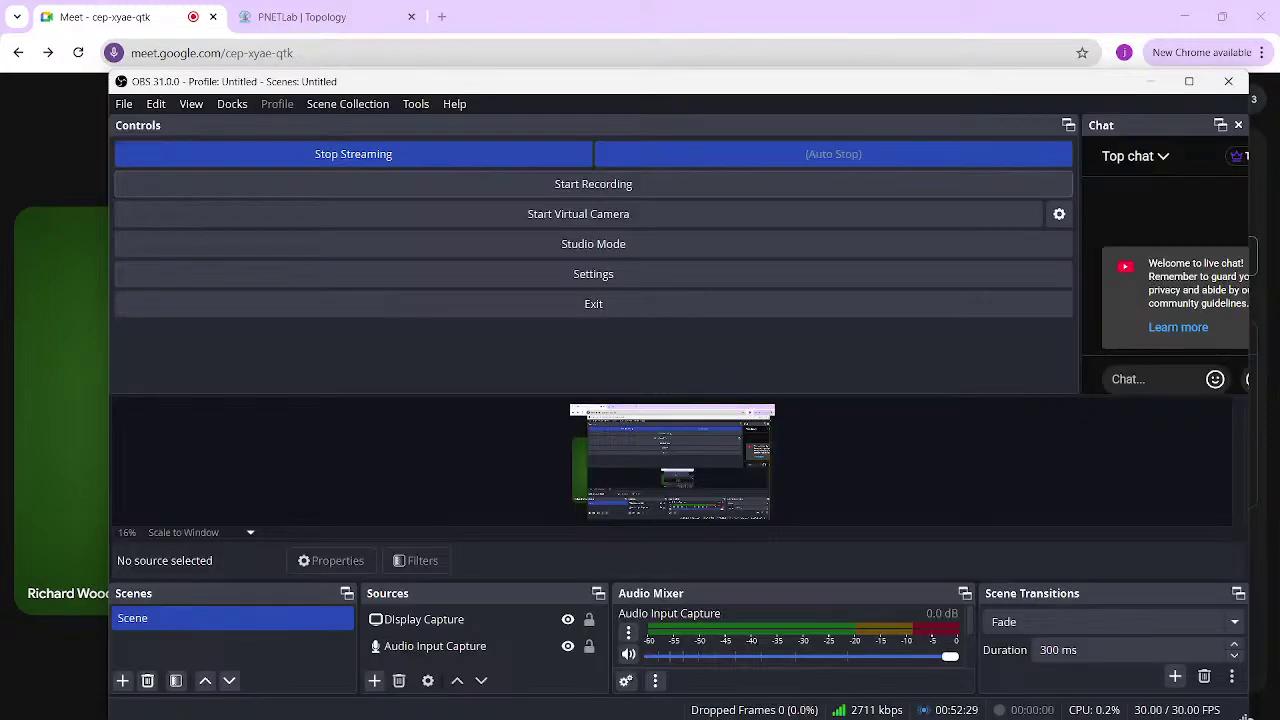